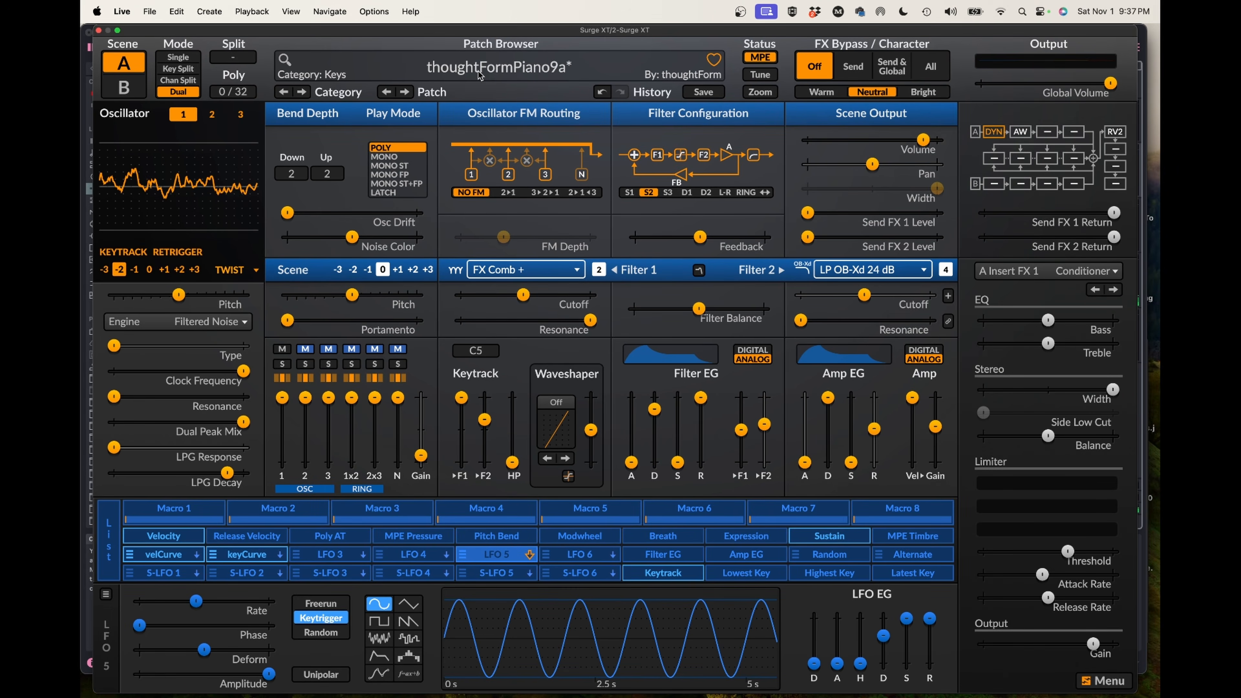
# - Initialize a new patch with a 64-voice polyphony limit and the S2 filter configuration
pyautogui.click(478, 70)
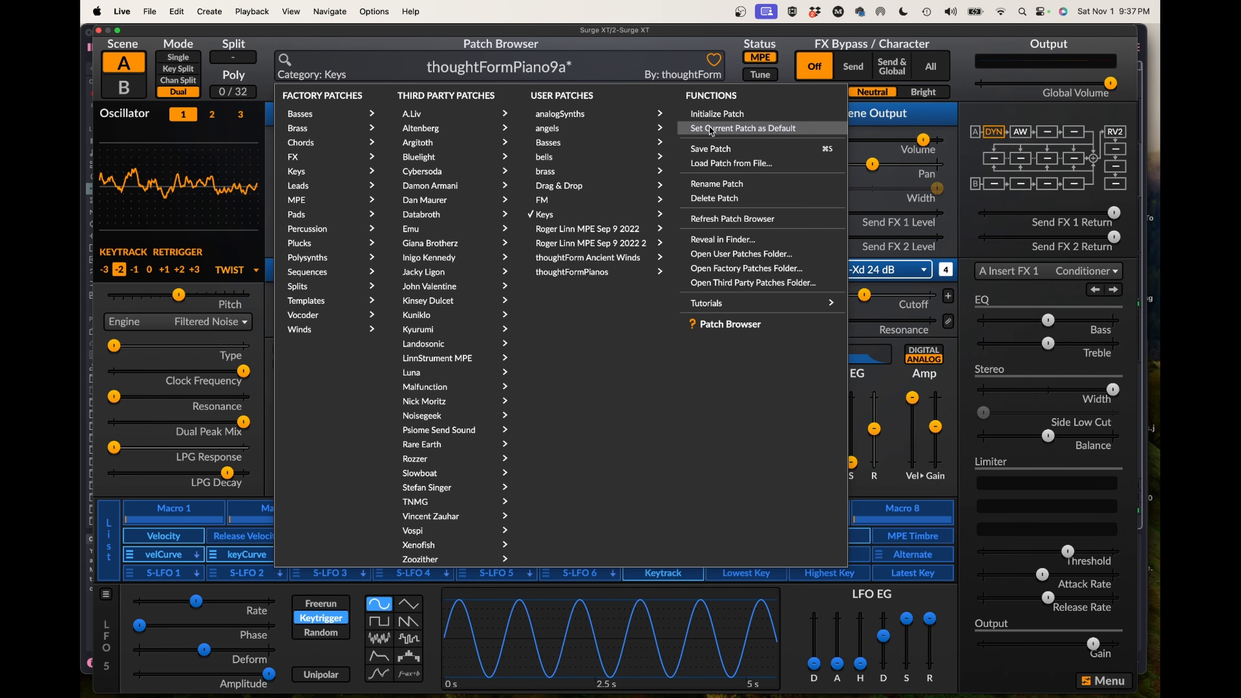
pyautogui.click(710, 115)
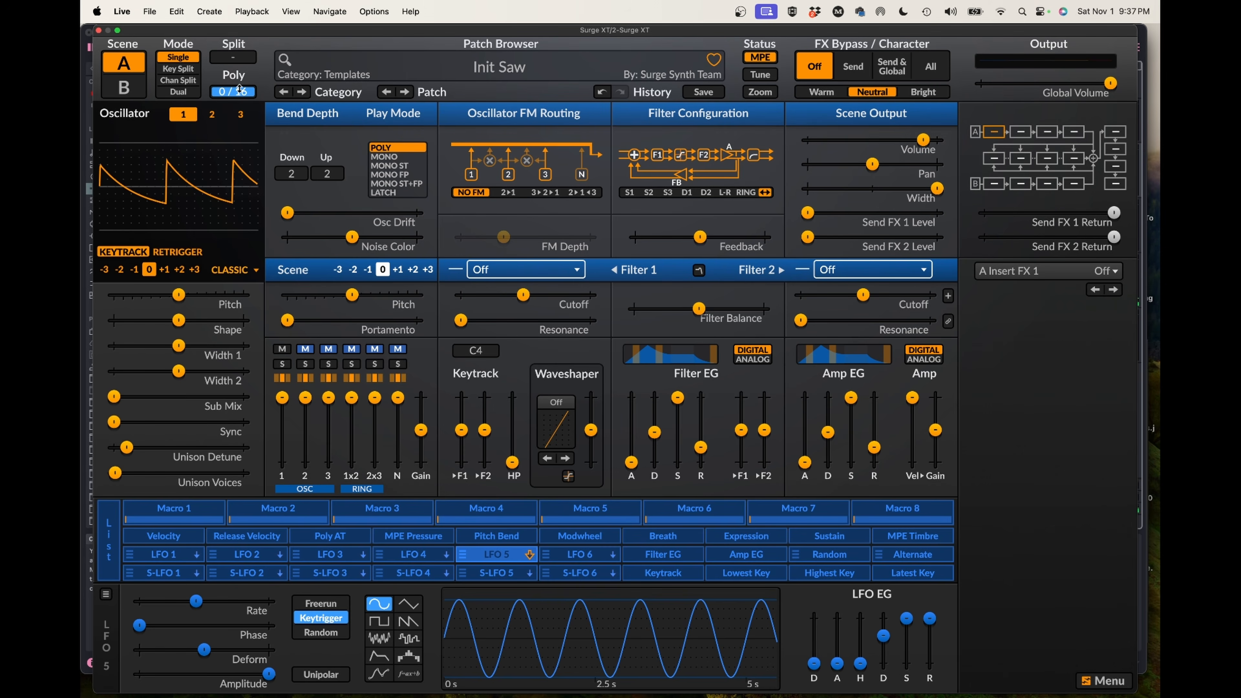
pyautogui.moveTo(239, 89); pyautogui.dragTo(239, 49)
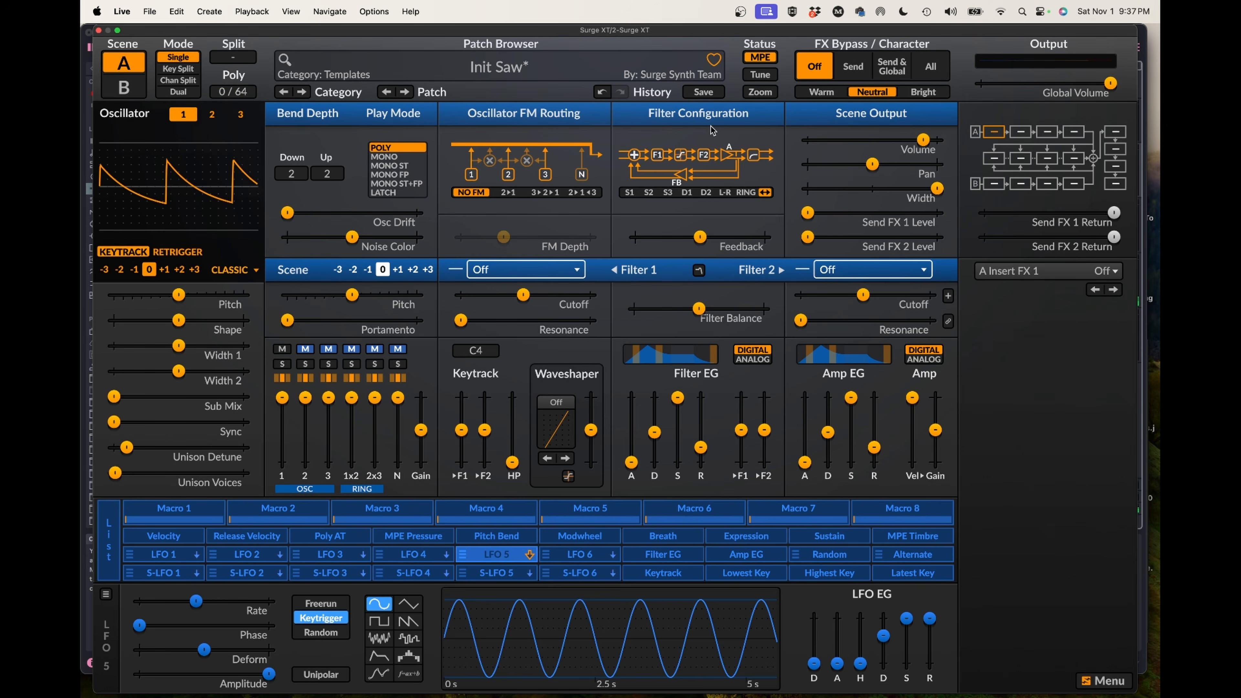
pyautogui.click(649, 192)
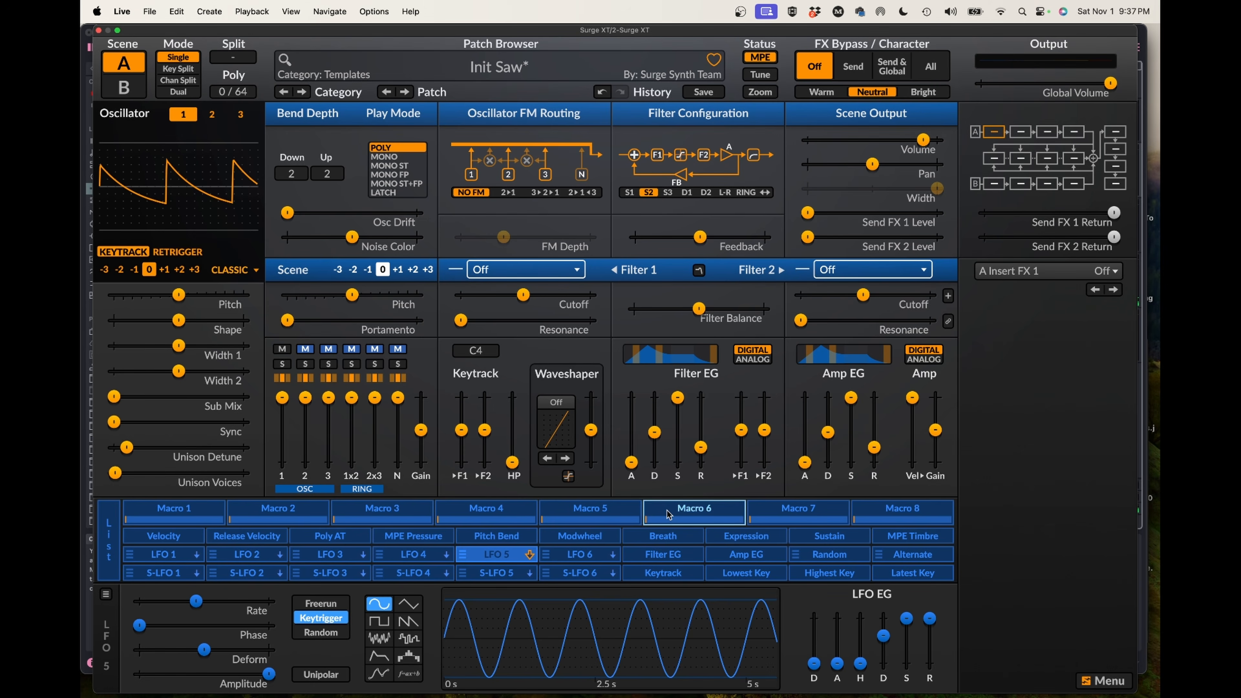
# - Modulate the scene's Pan from Keytrack with a small positive amount
pyautogui.click(663, 580)
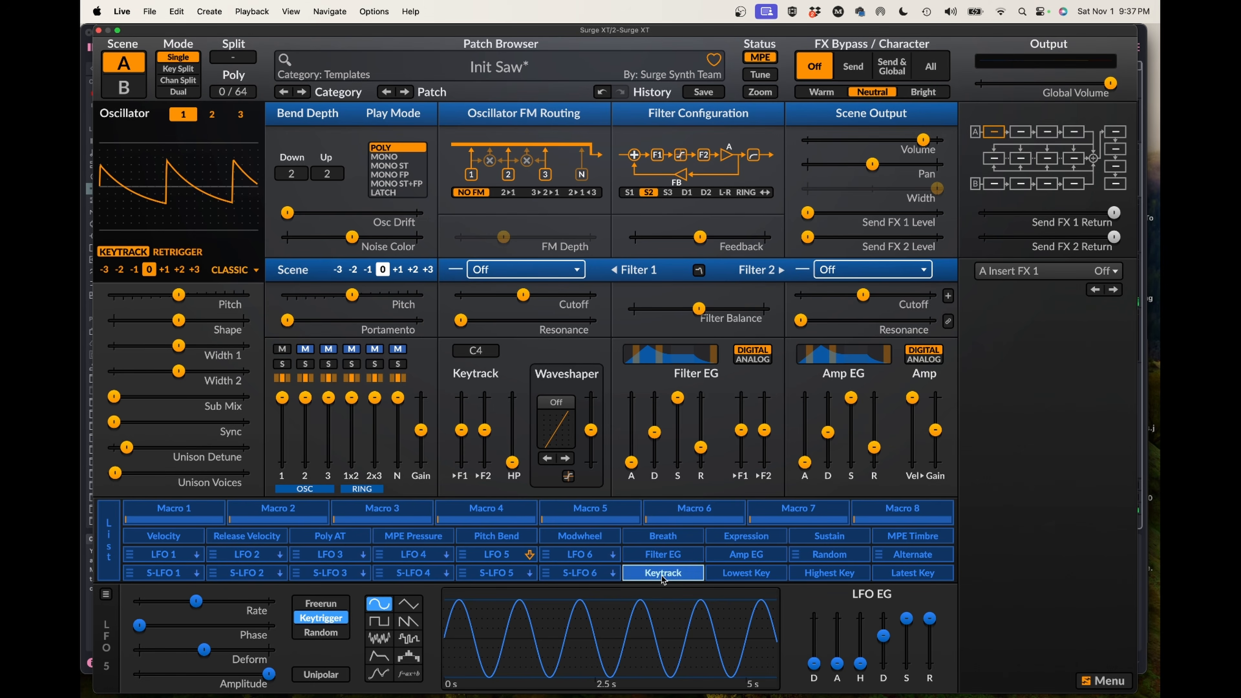
pyautogui.click(662, 580)
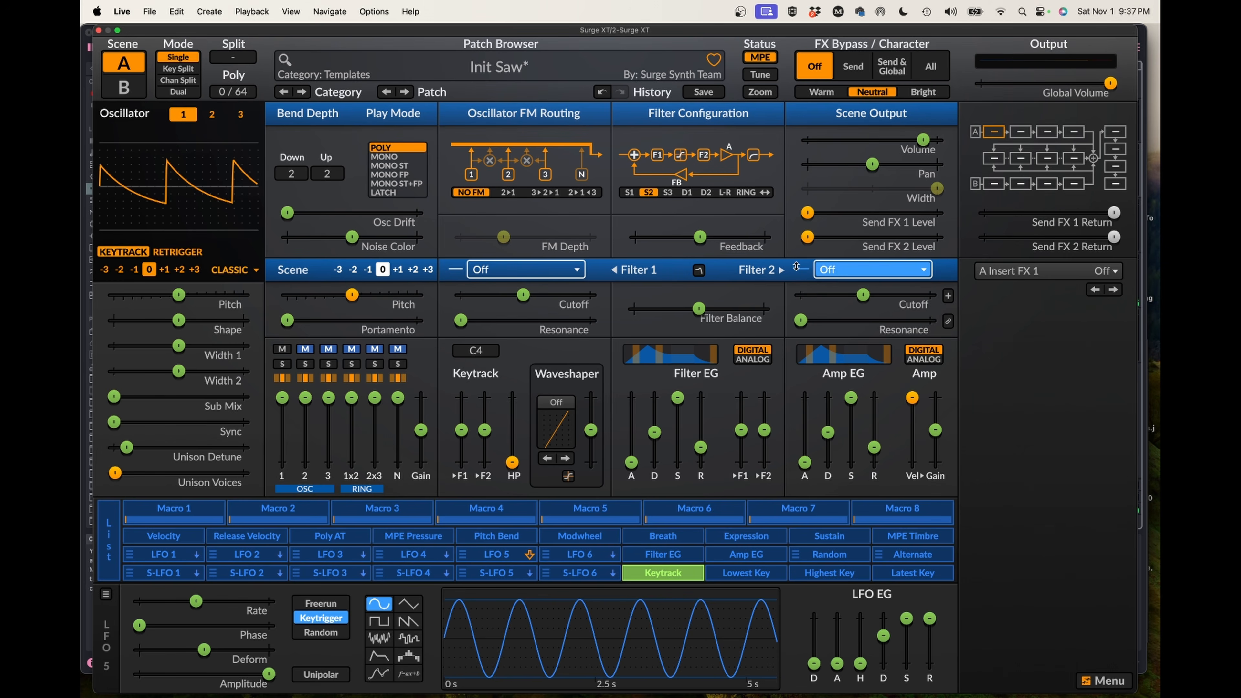
pyautogui.moveTo(876, 165)
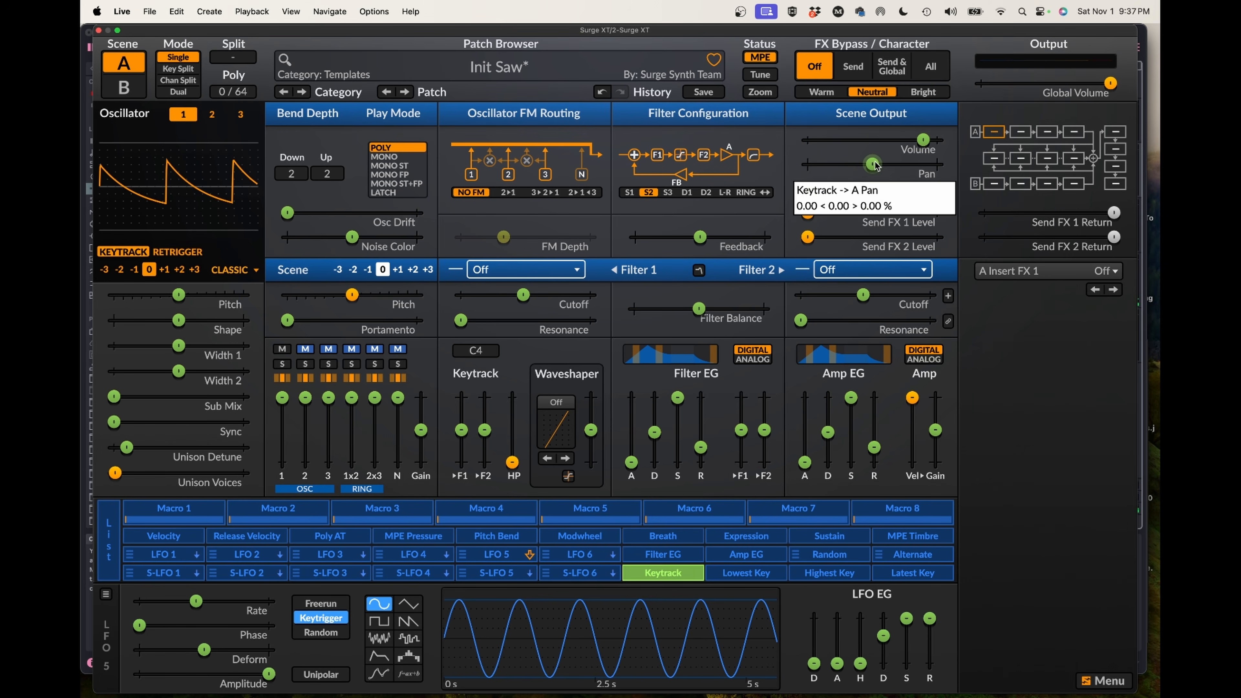
pyautogui.moveTo(876, 165); pyautogui.dragTo(878, 164)
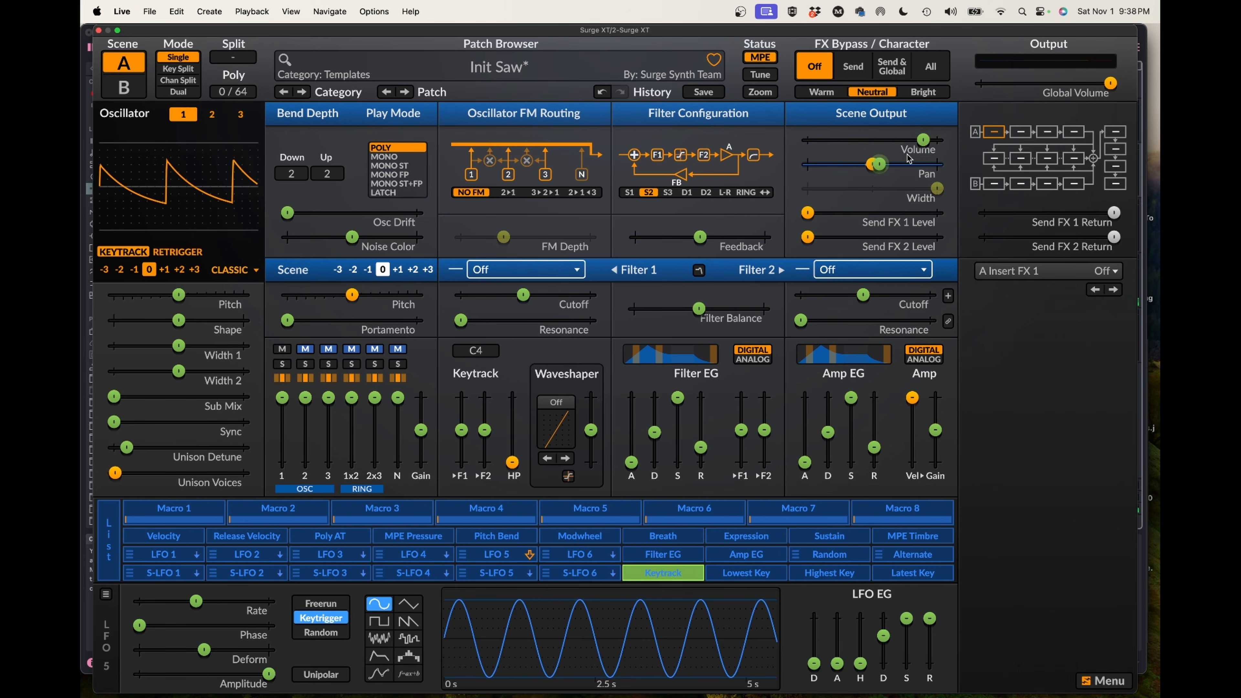
pyautogui.moveTo(908, 159)
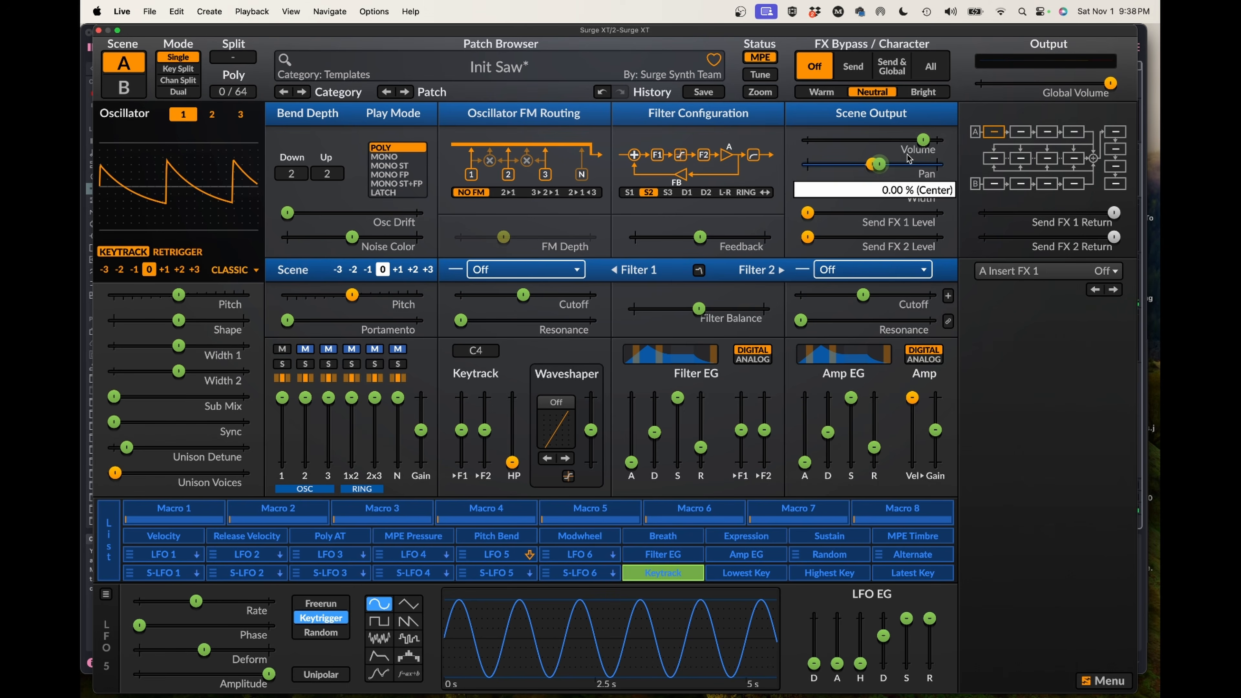
pyautogui.press('Escape')
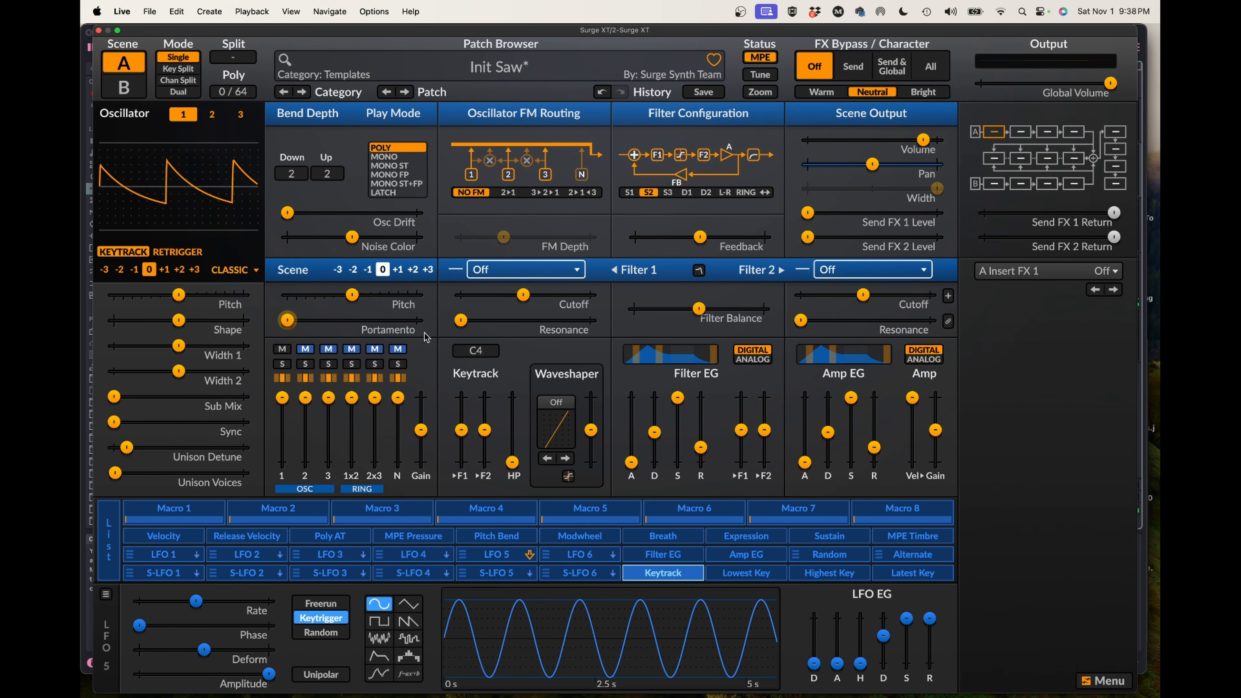
# - Change oscillator 1 to the Twist type with the Filtered Noise engine
pyautogui.moveTo(515, 334)
pyautogui.click(234, 270)
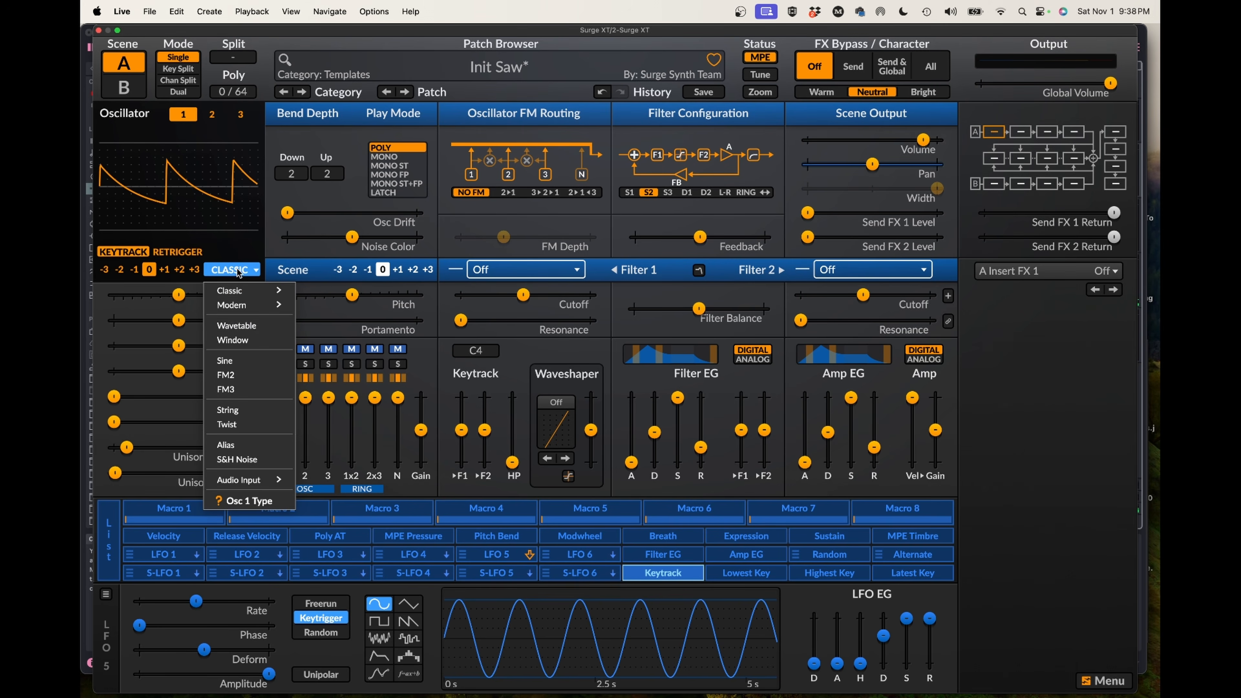
pyautogui.click(244, 425)
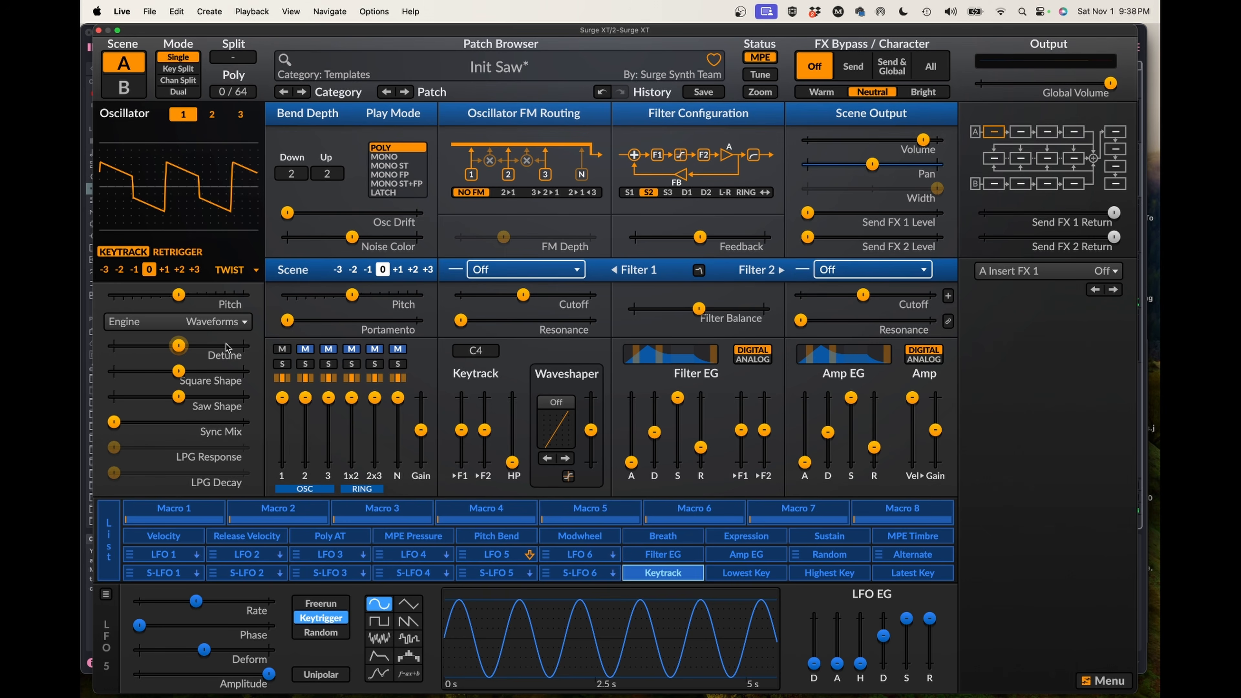
pyautogui.click(220, 324)
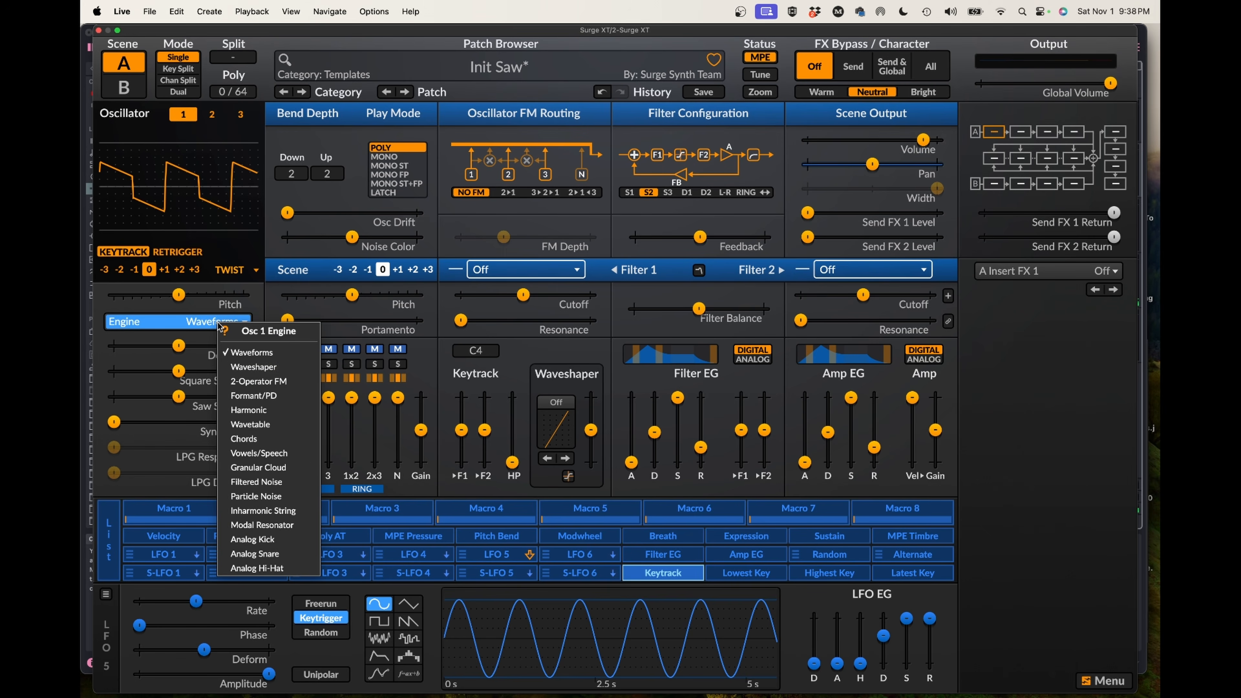
pyautogui.click(240, 482)
pyautogui.moveTo(241, 483)
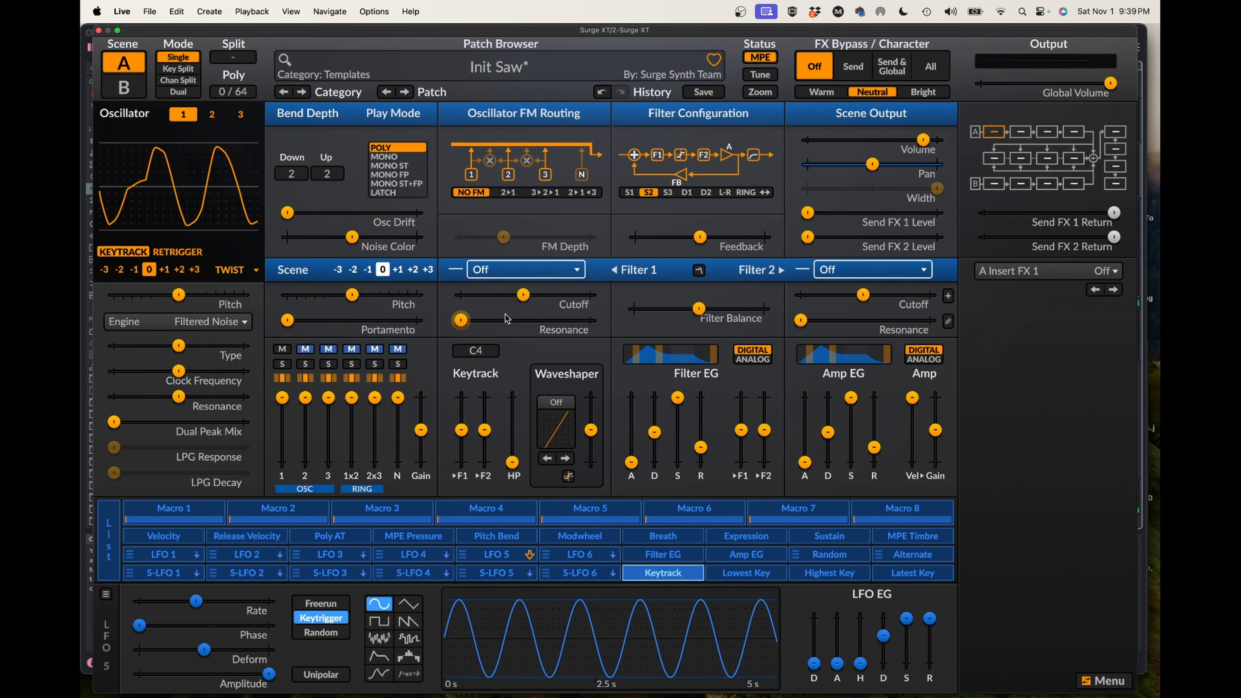
# - Set Filter 1 to the Comb + effect and Filter 2 to the OB-Xd 12 dB lowpass
pyautogui.click(505, 272)
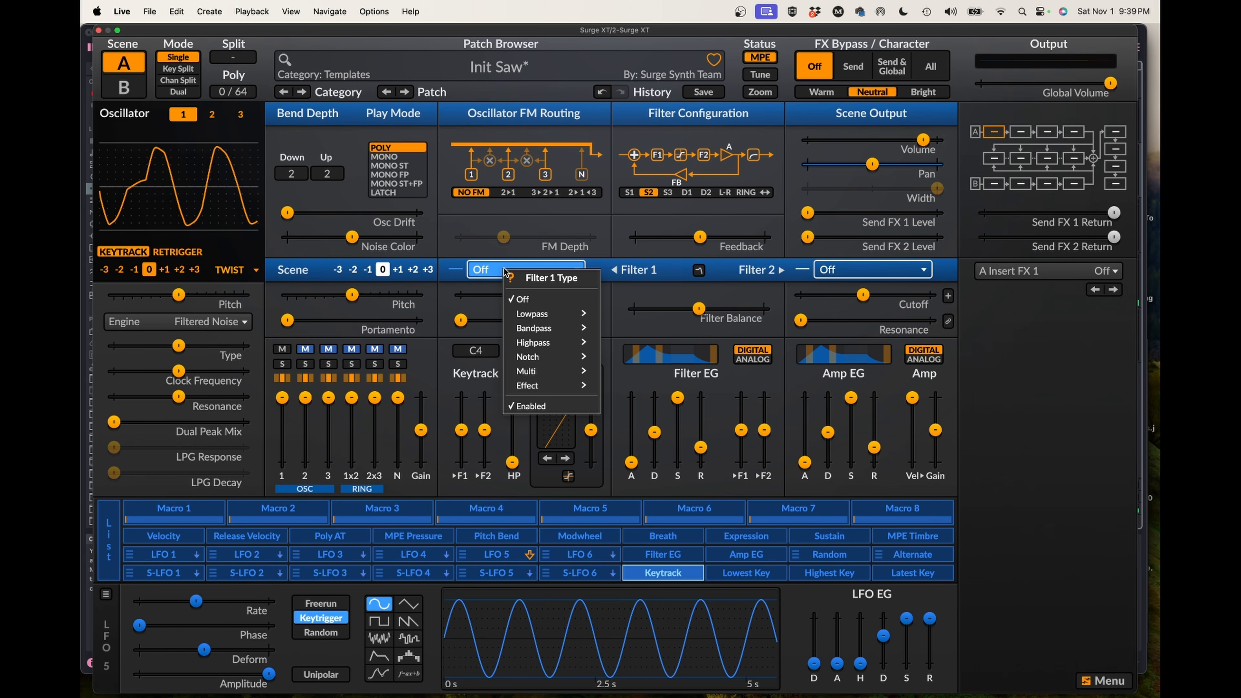
pyautogui.moveTo(531, 387)
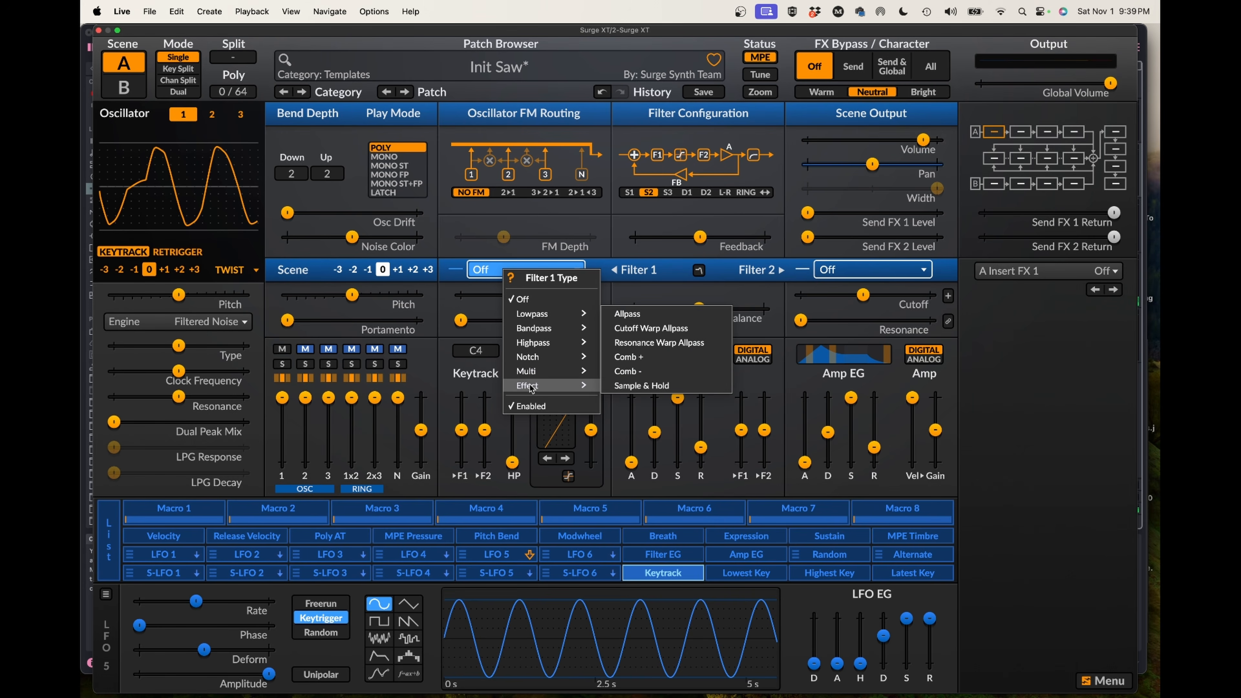
pyautogui.click(640, 358)
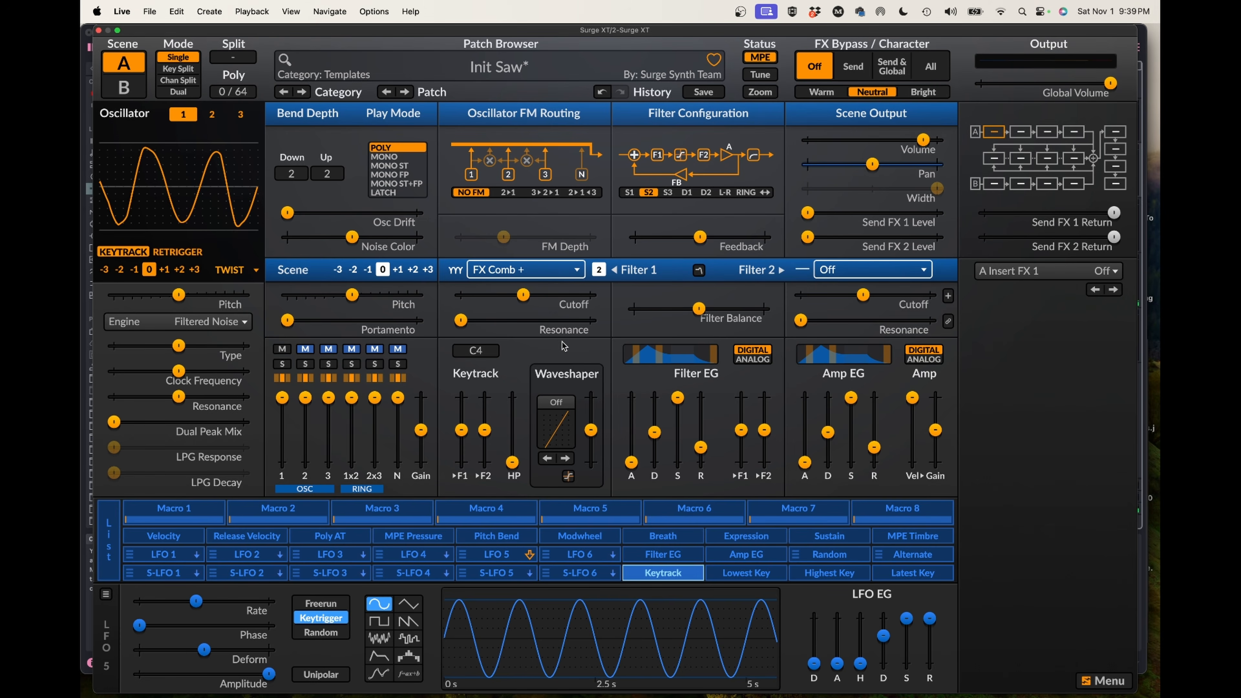
pyautogui.click(853, 271)
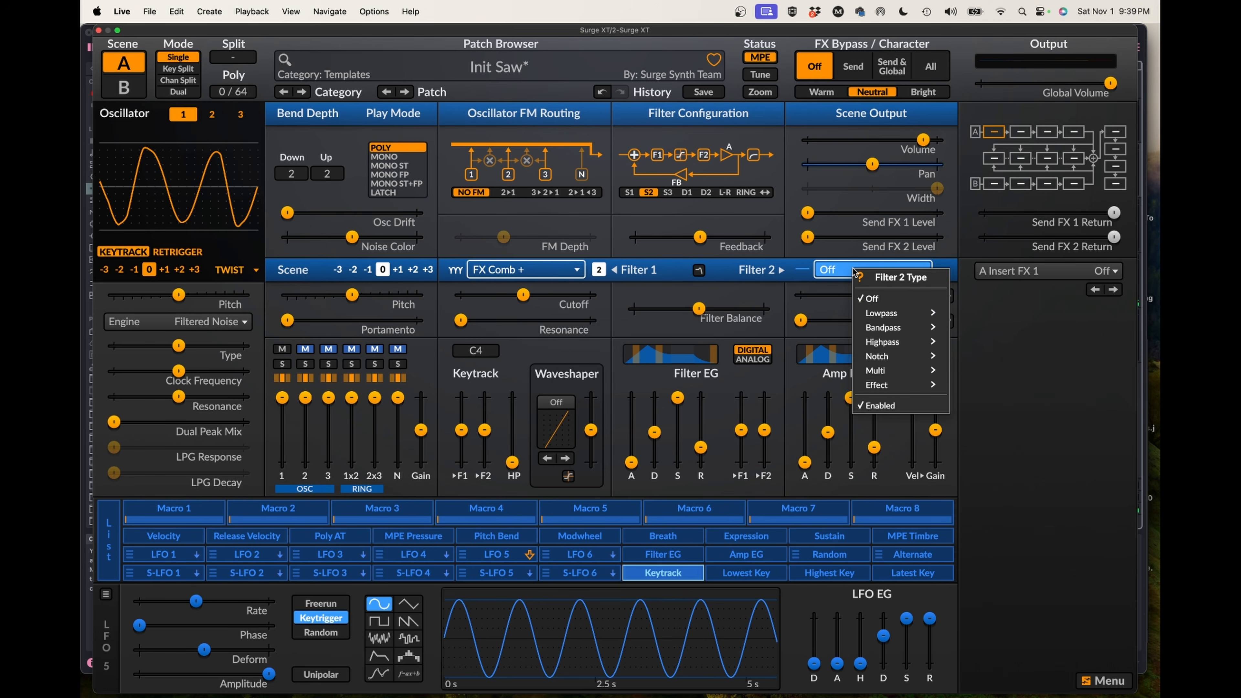
pyautogui.moveTo(873, 312)
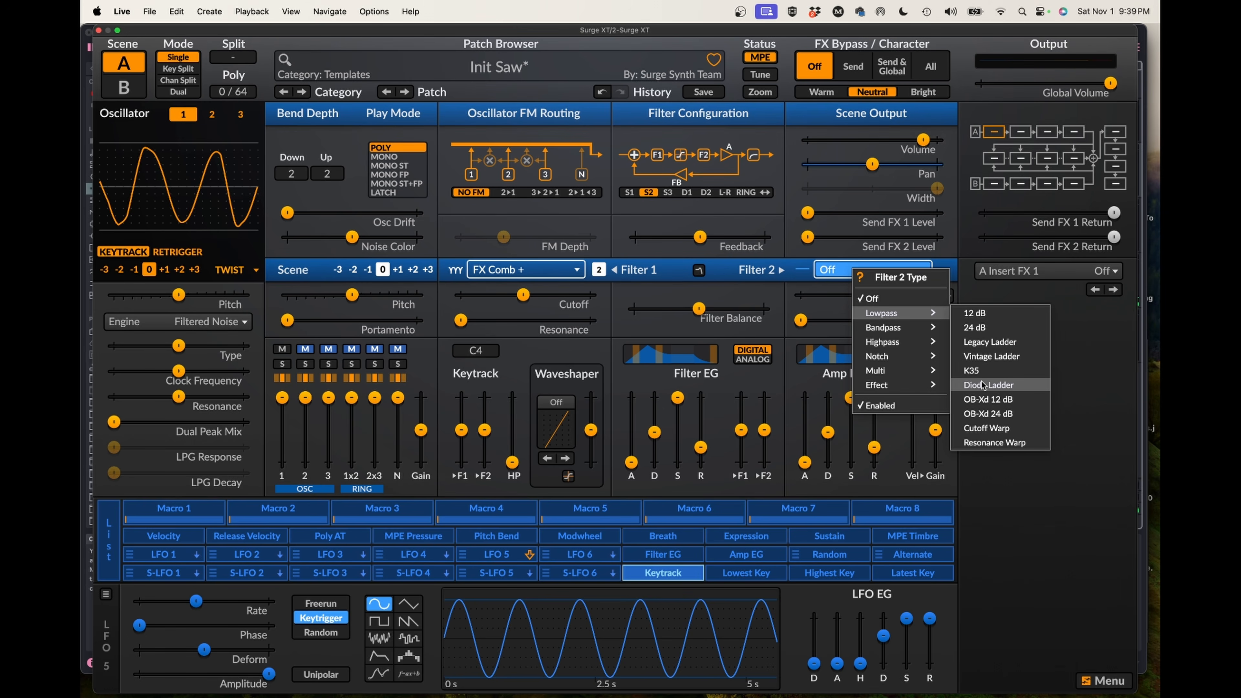
pyautogui.click(981, 400)
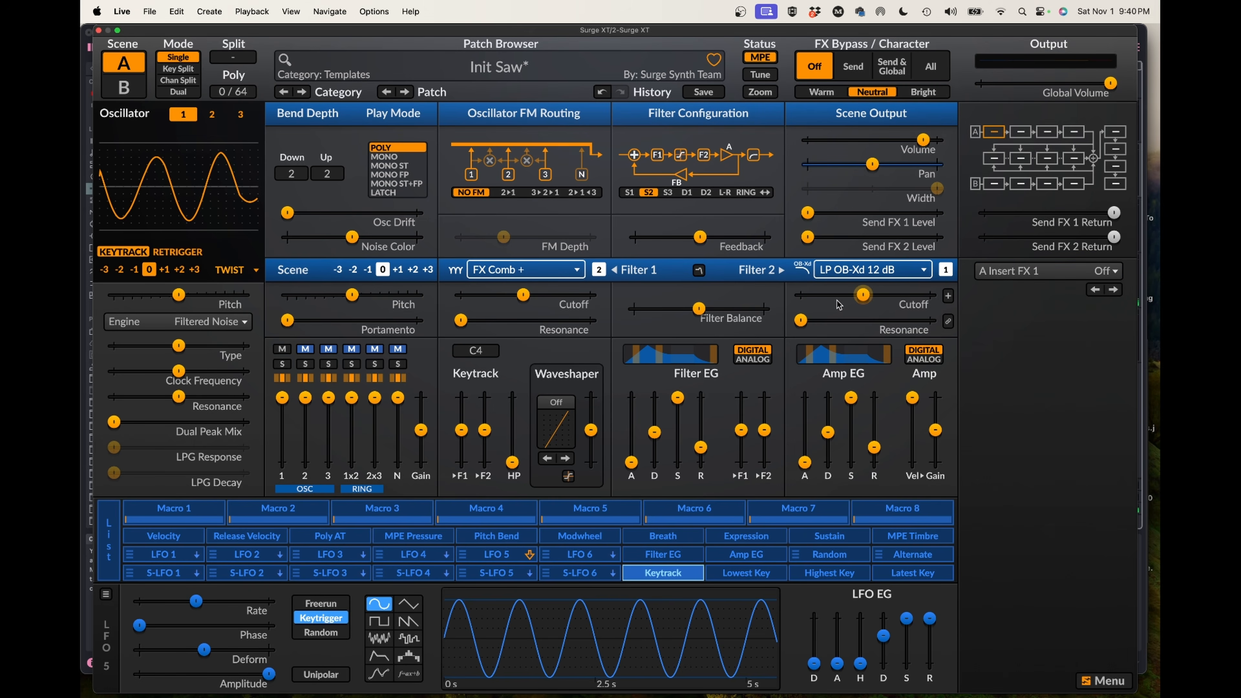
# - Load the Airwindows ZLowpass filter into A Insert FX 1 and raise its Poles slightly above the midpoint
pyautogui.click(1021, 277)
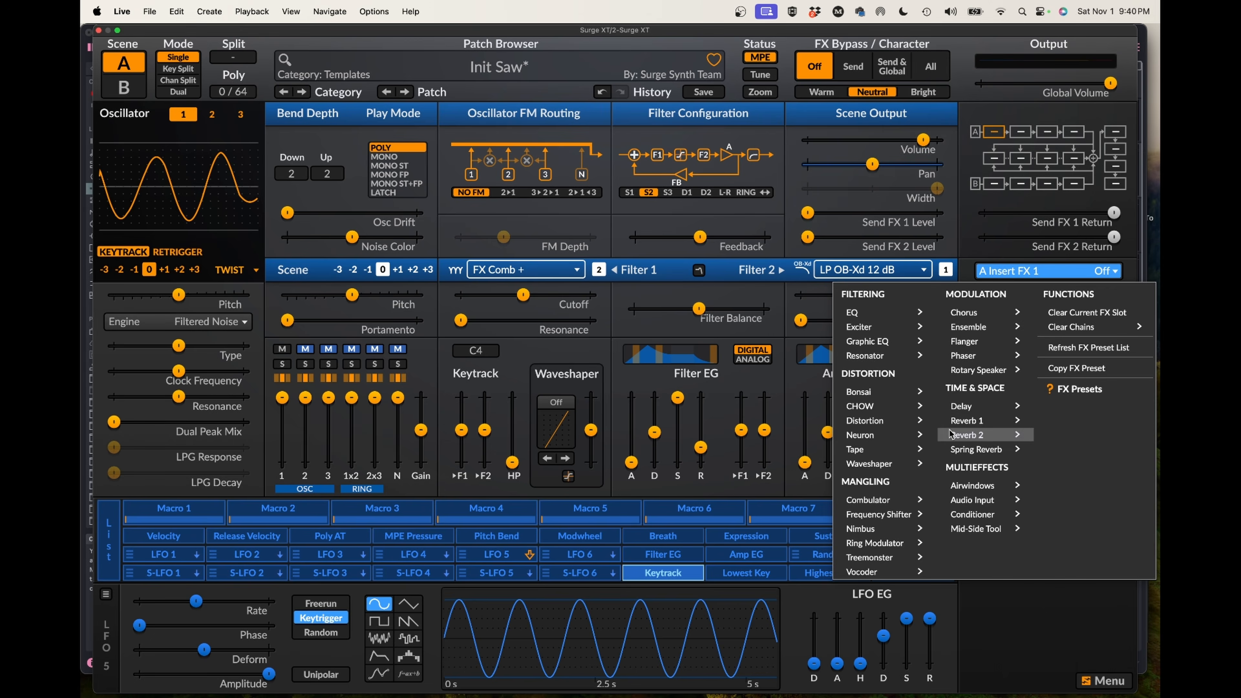
pyautogui.moveTo(962, 486)
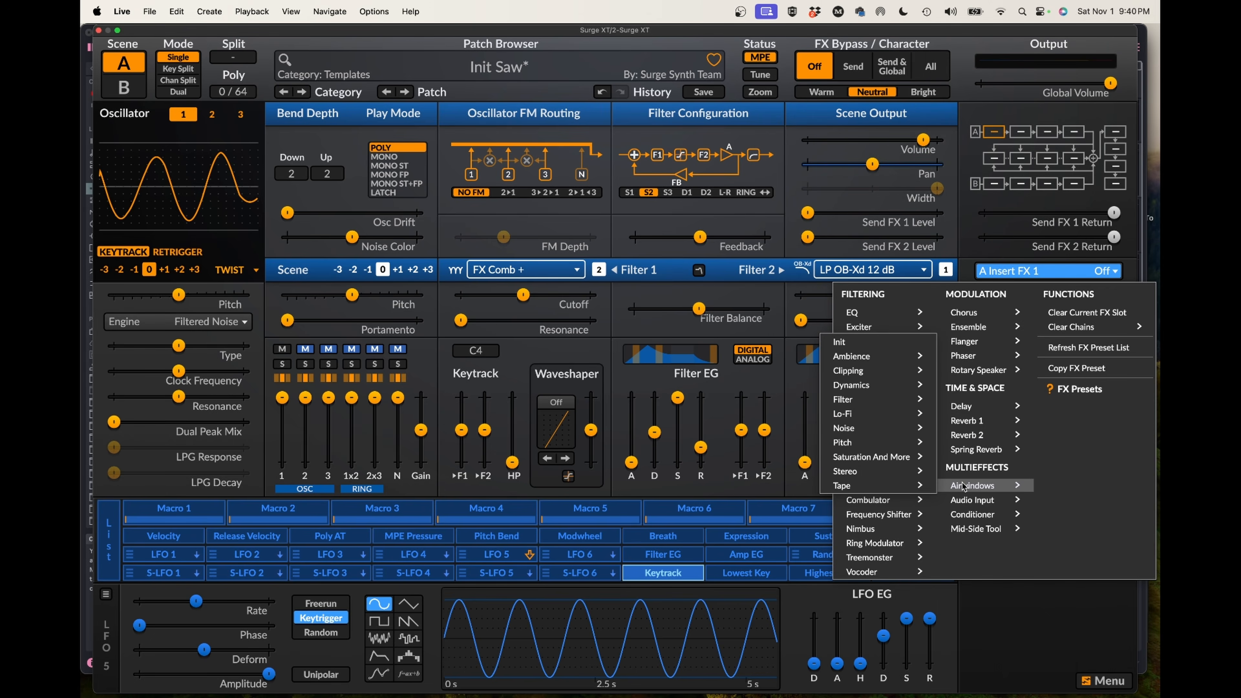
pyautogui.moveTo(884, 405)
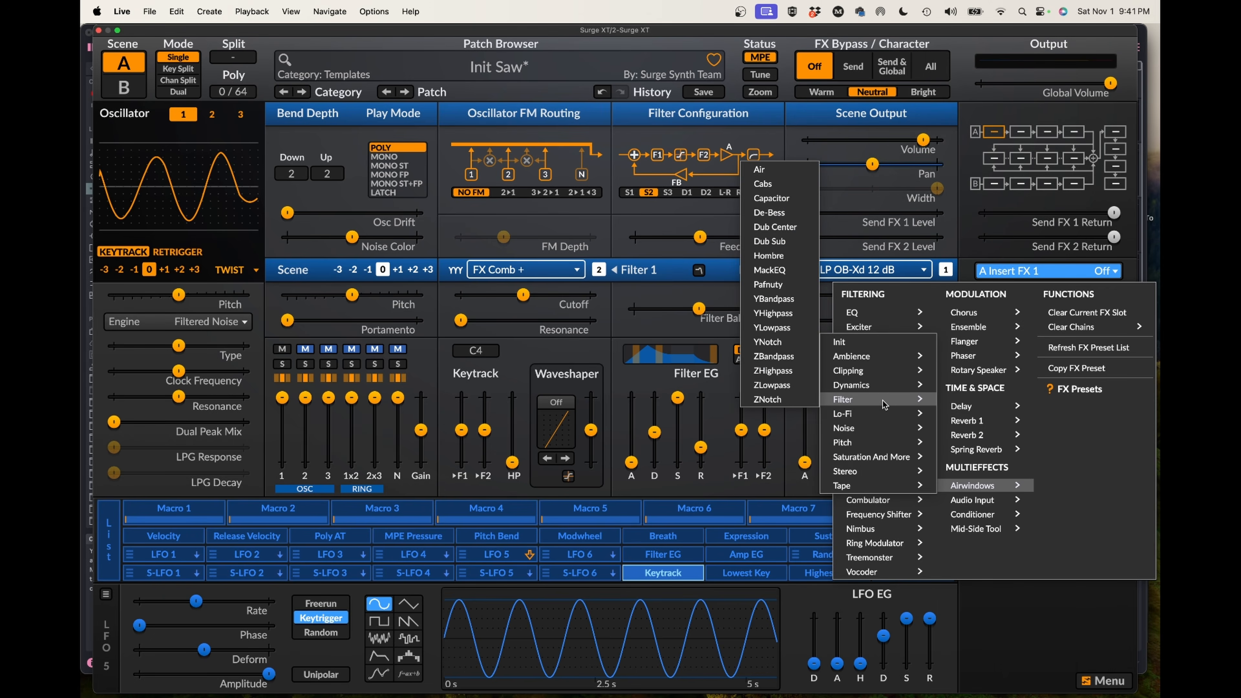
pyautogui.click(801, 385)
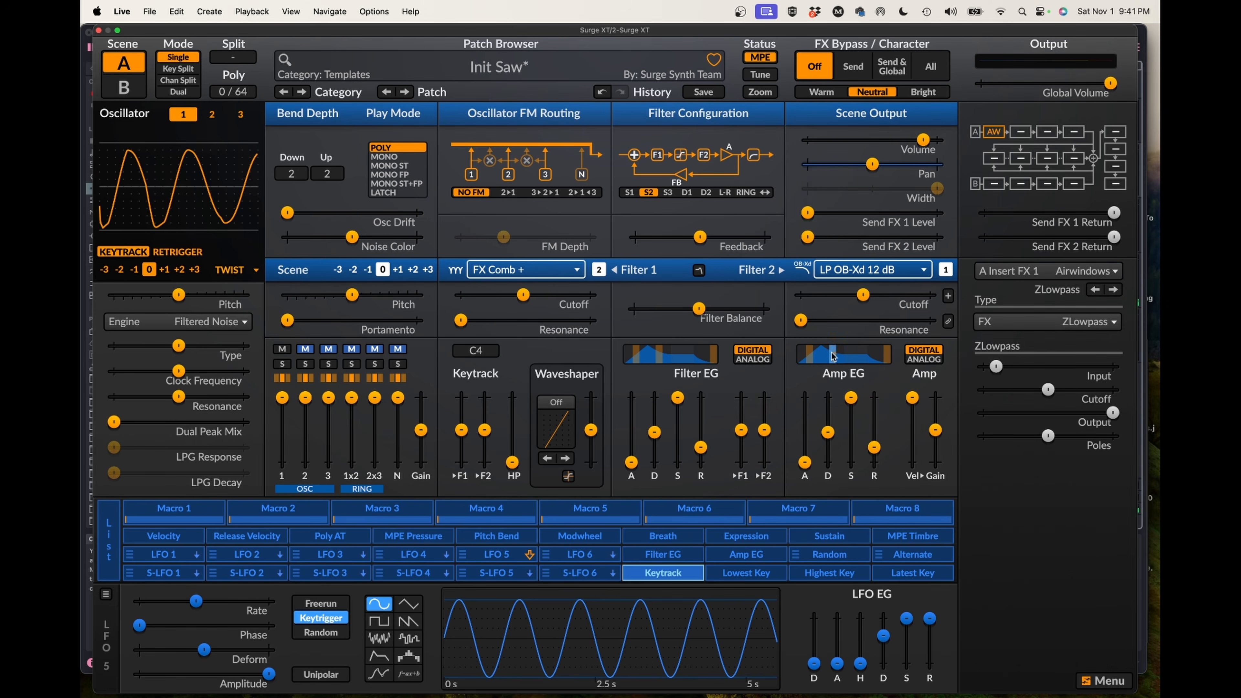
pyautogui.click(1047, 435)
pyautogui.moveTo(1047, 435)
pyautogui.mouseDown()
pyautogui.moveTo(1085, 435)
pyautogui.moveTo(1037, 435)
pyautogui.moveTo(1070, 436)
pyautogui.mouseUp()
pyautogui.moveTo(1070, 437); pyautogui.dragTo(1071, 435)
# - Rename the LFO 1 modulator as velCurve
pyautogui.click(162, 558)
pyautogui.rightClick(163, 557)
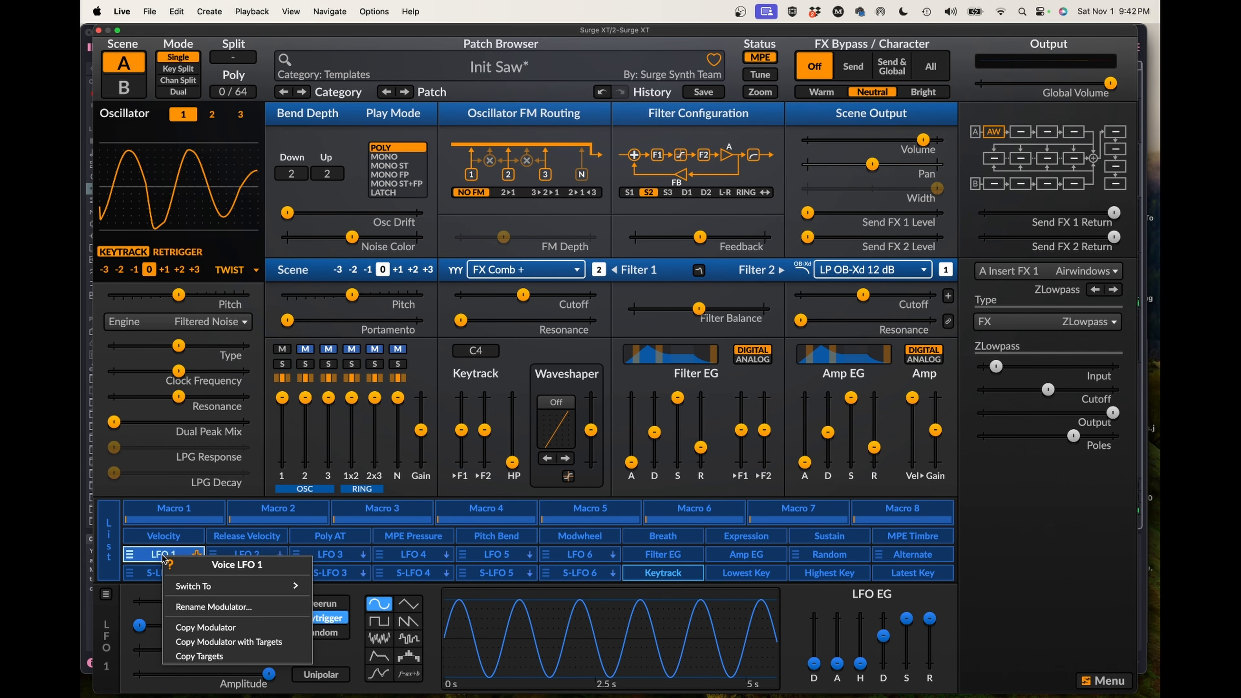
pyautogui.click(211, 607)
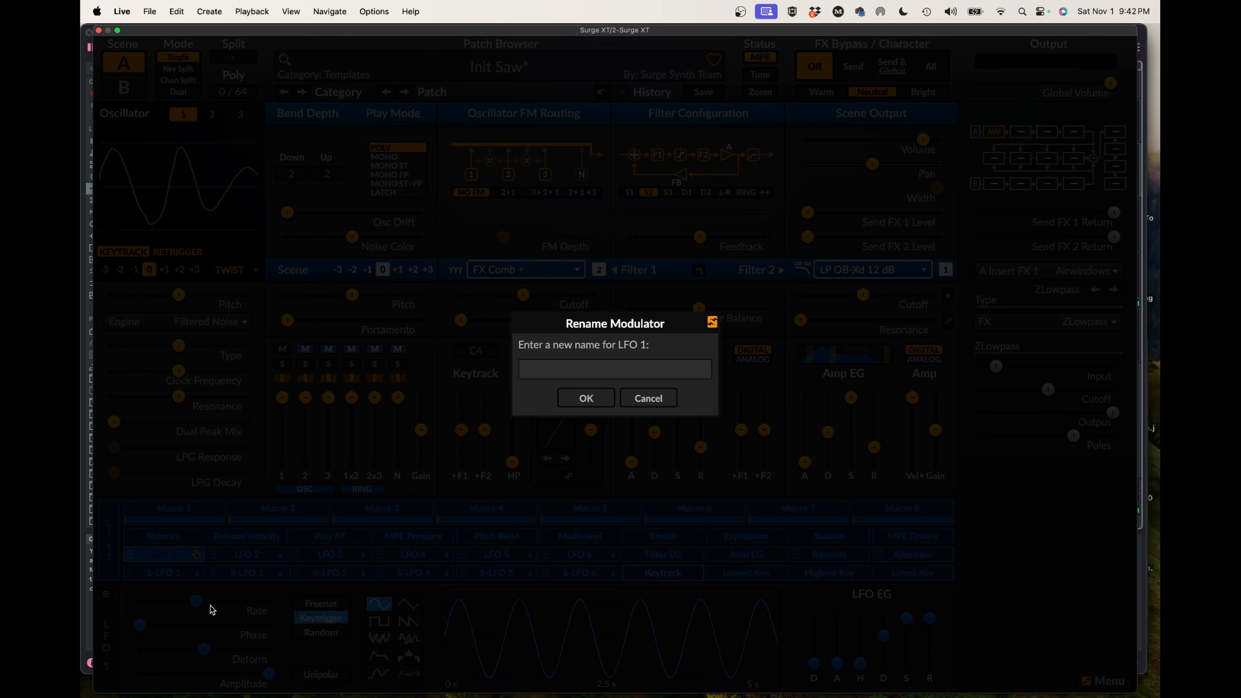
pyautogui.write('velCurve')
pyautogui.click(586, 398)
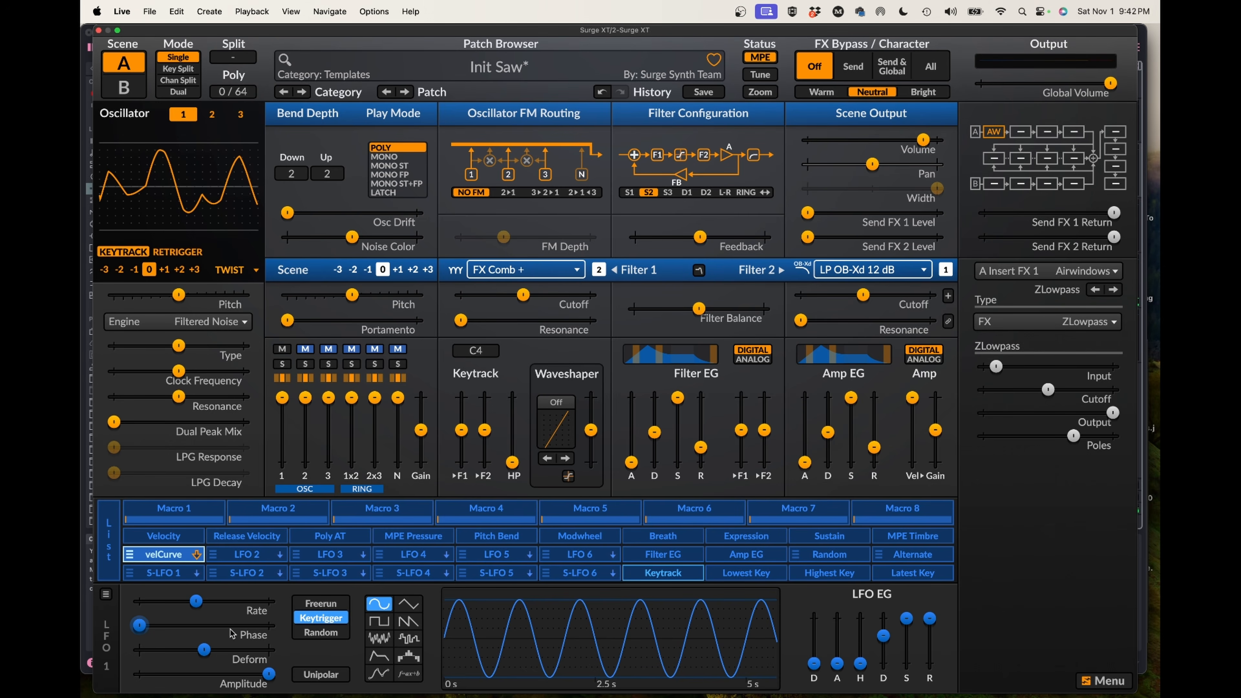
# - Disable velCurve's Rate and modulate its Phase from Velocity by 100%
pyautogui.rightClick(196, 602)
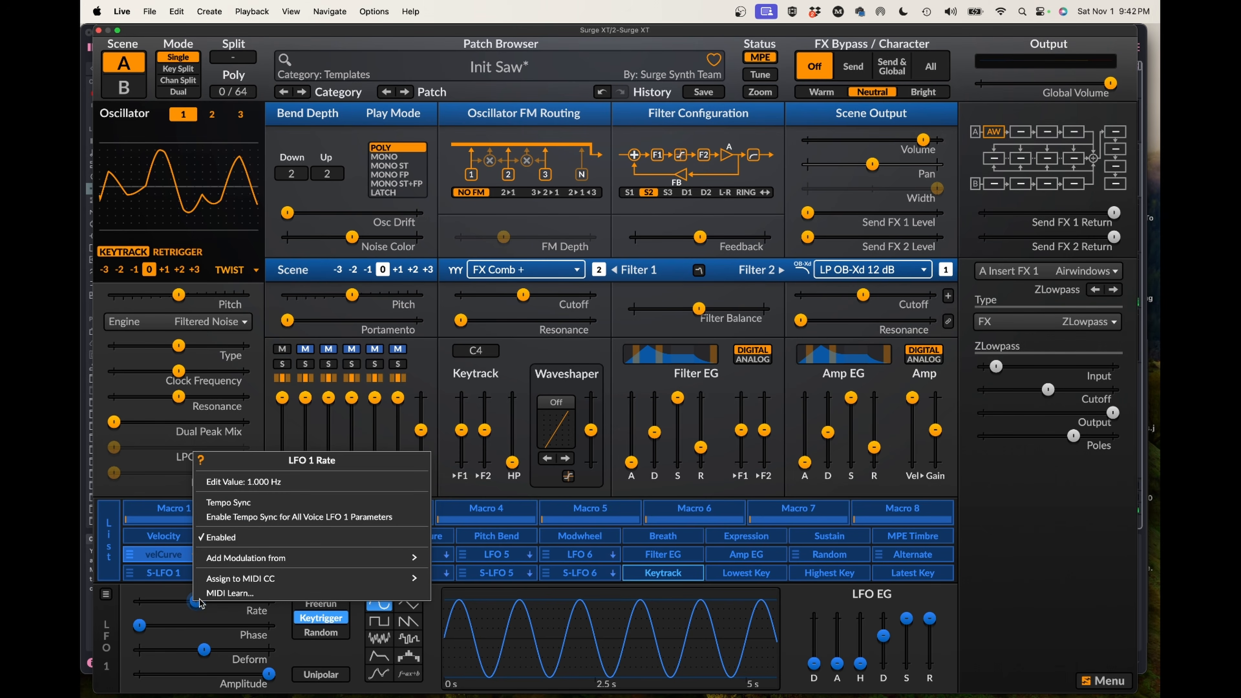
pyautogui.click(221, 537)
pyautogui.rightClick(142, 626)
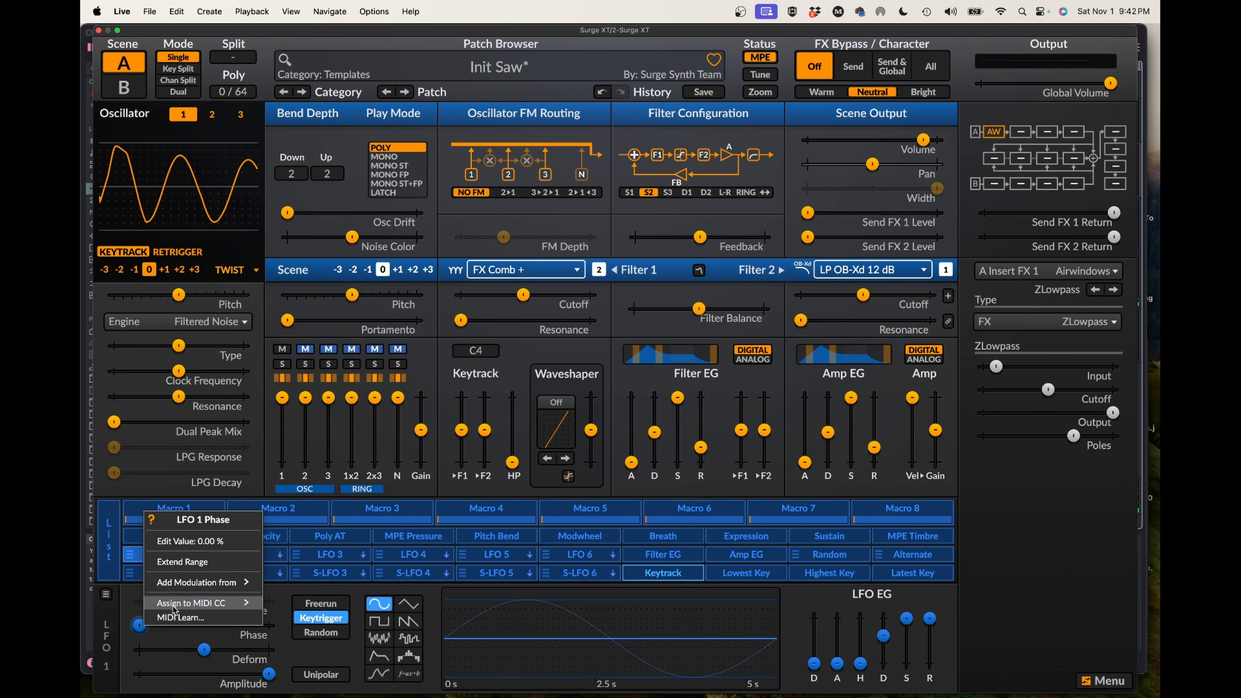
pyautogui.moveTo(195, 581)
pyautogui.moveTo(308, 569)
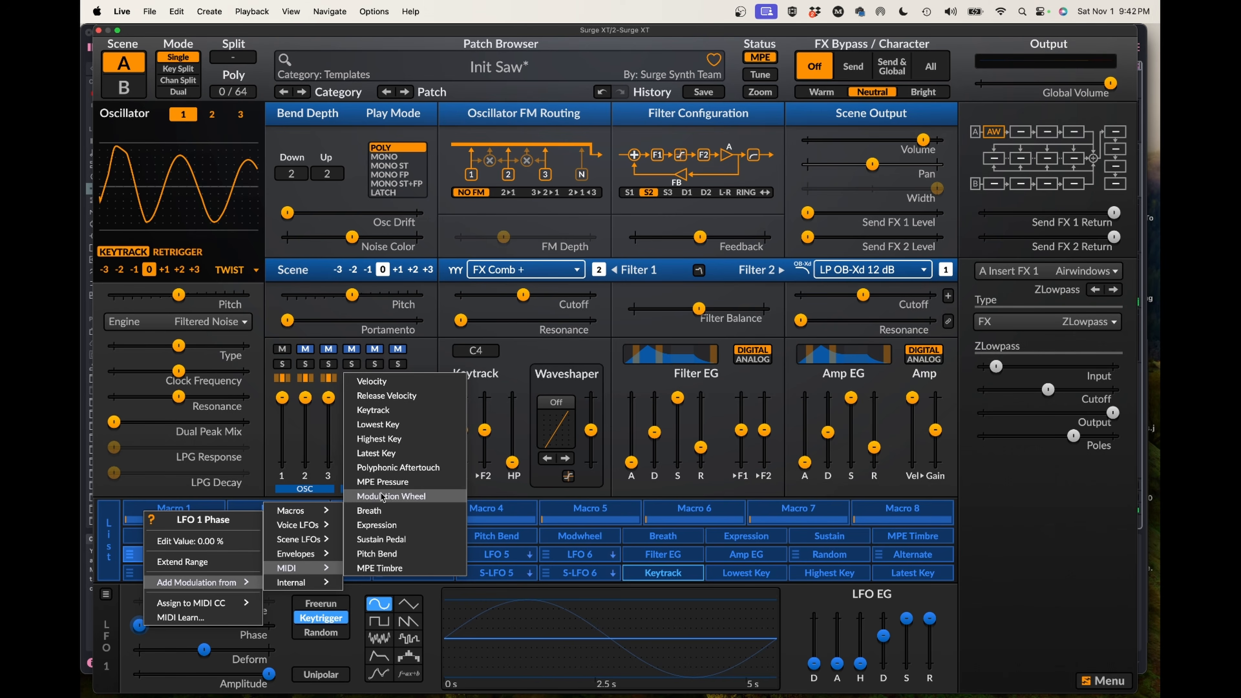
pyautogui.click(372, 381)
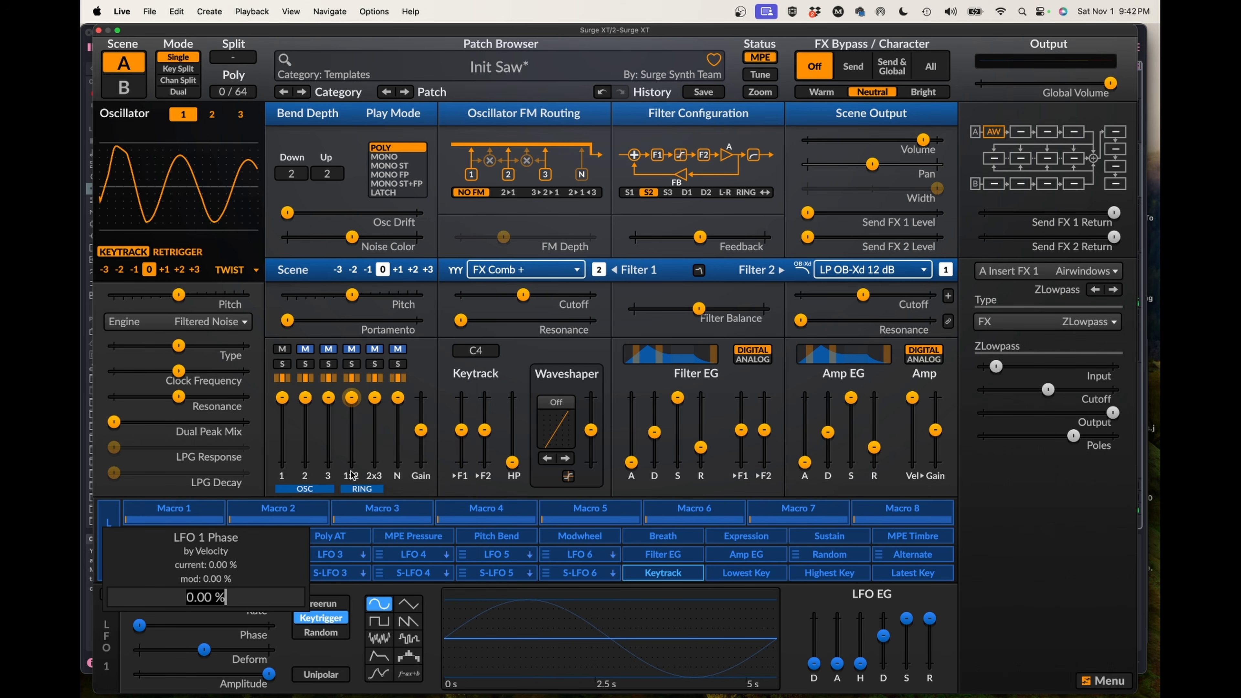
pyautogui.write('100')
pyautogui.press('Return')
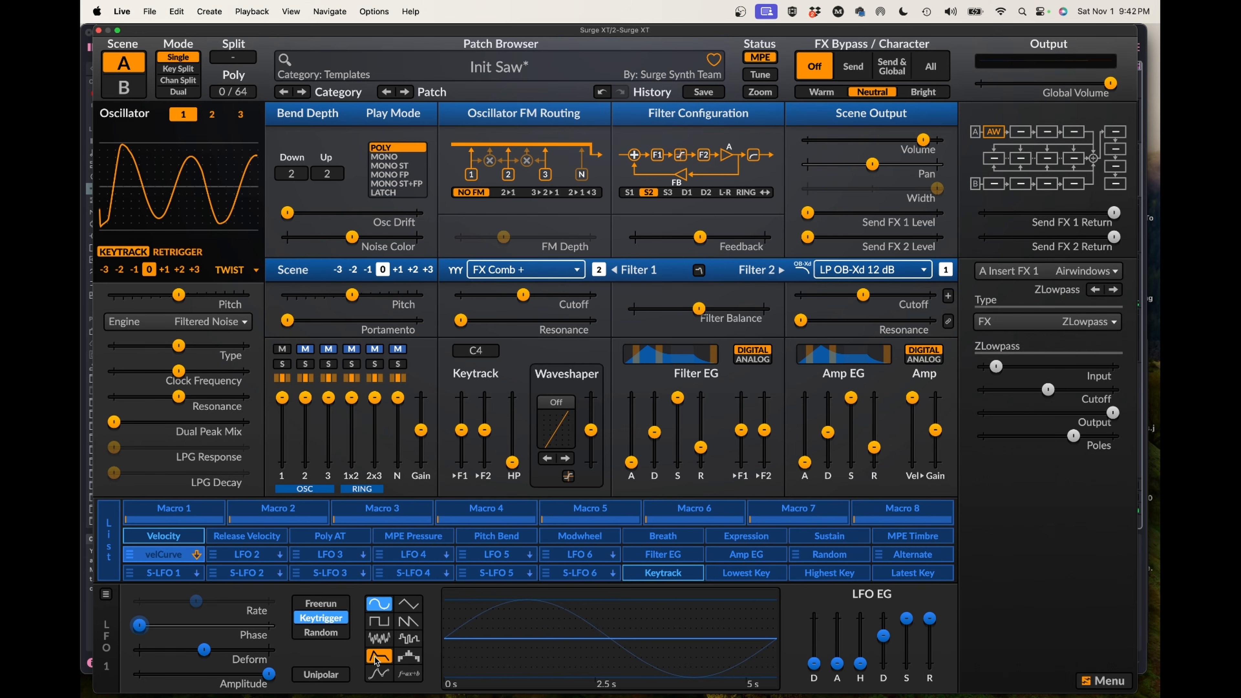
# - Switch velCurve to an MSEG and replace its envelope with a Minimal MSEG
pyautogui.click(384, 673)
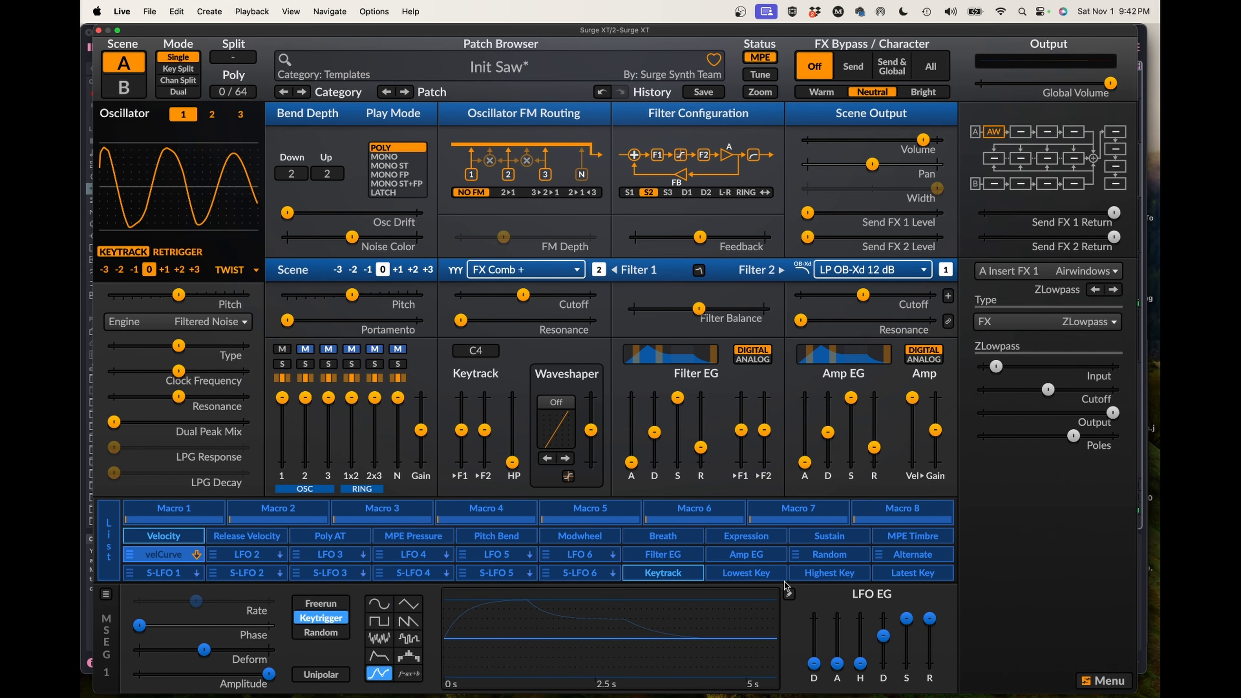
pyautogui.click(788, 594)
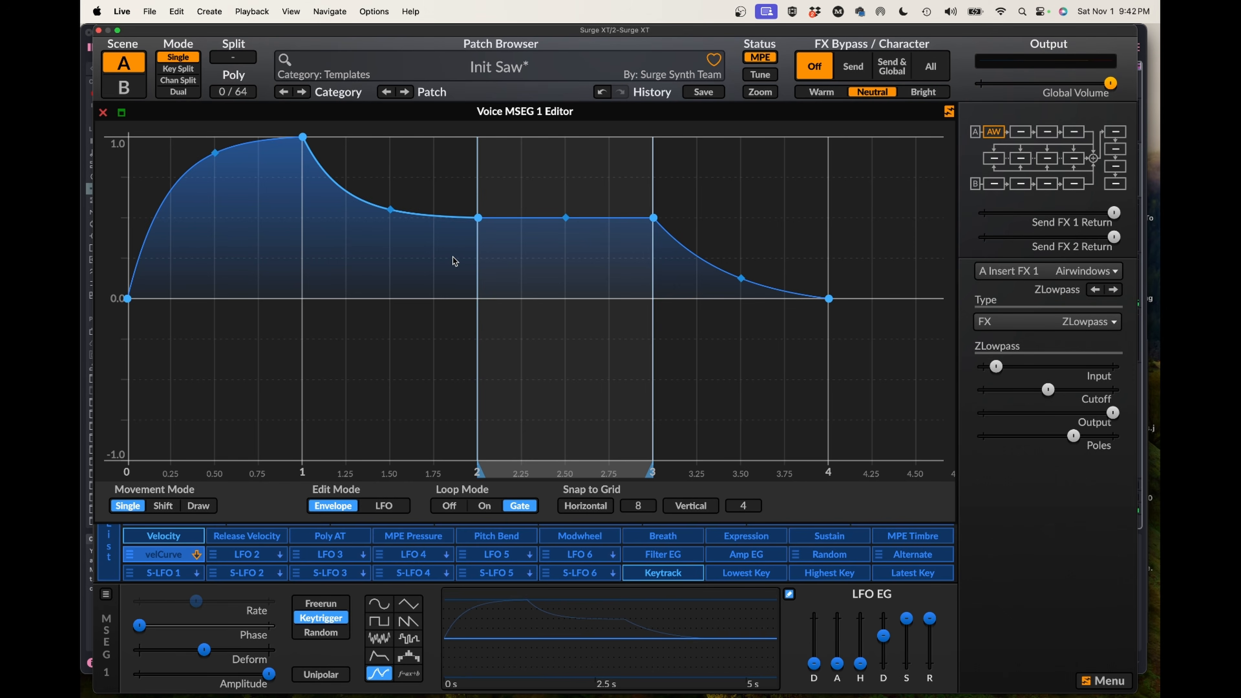
pyautogui.rightClick(454, 262)
pyautogui.moveTo(484, 325)
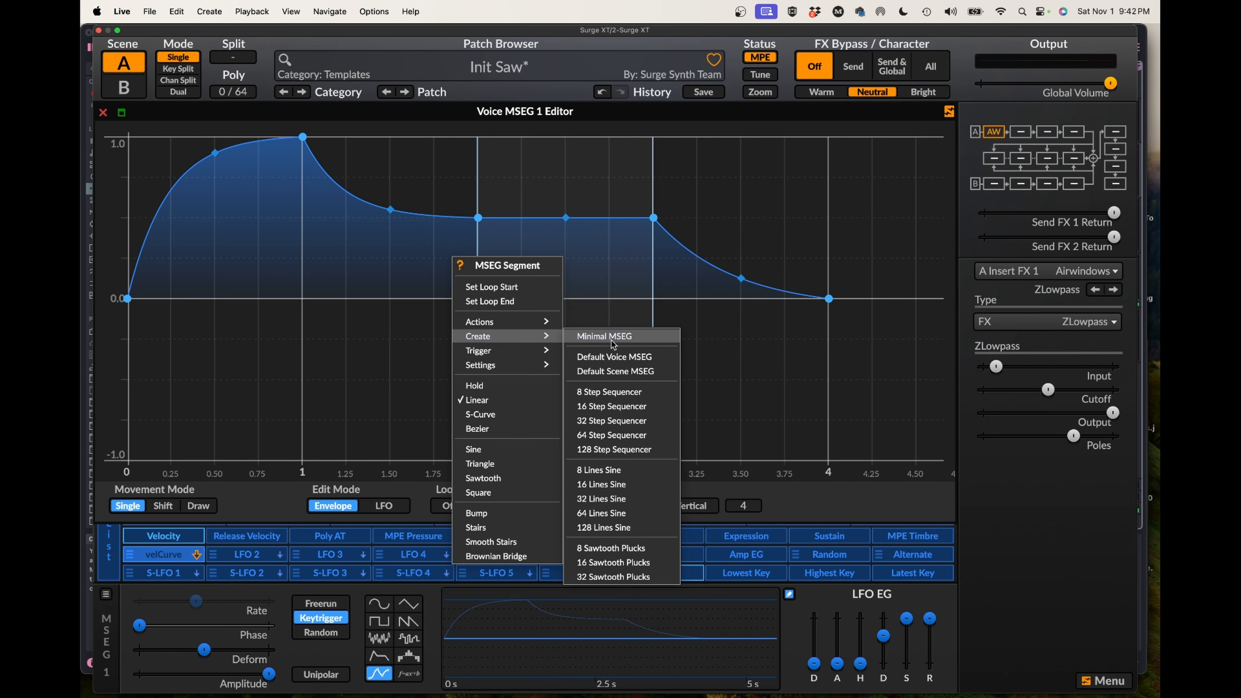
pyautogui.click(611, 342)
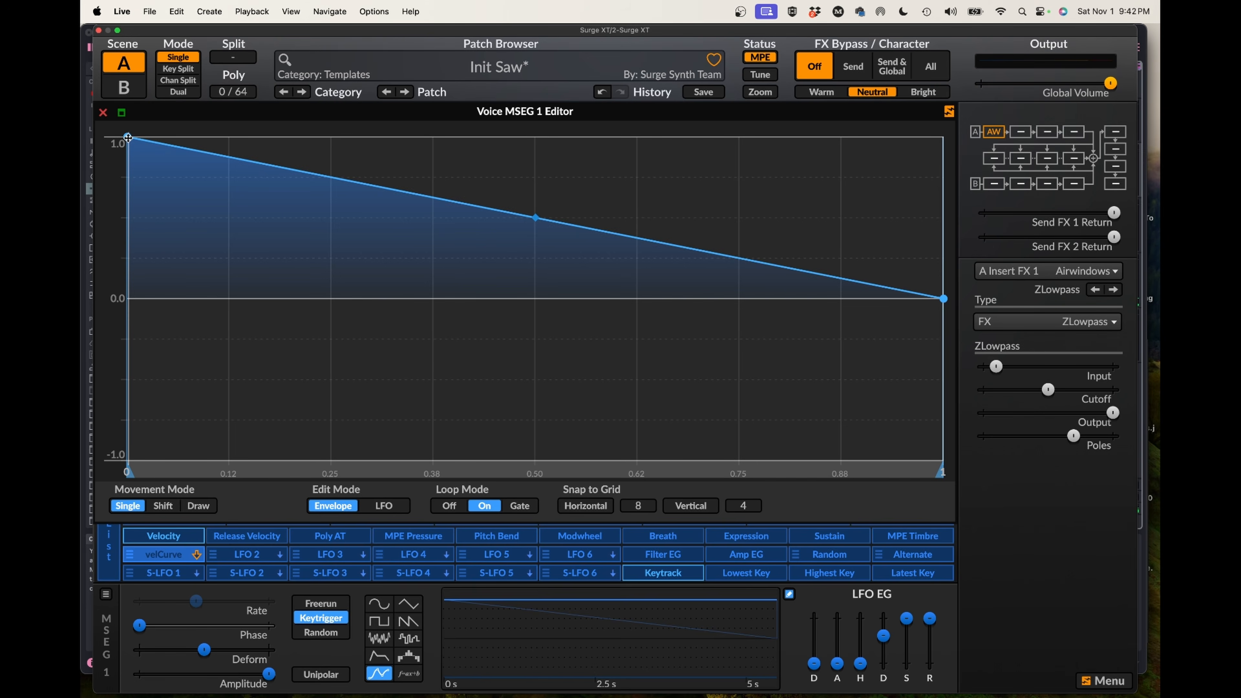
# - Make velCurve's envelope rise from -1.0 to 1.0 and add nodes on the ramp at about 0.41 and 0.66
pyautogui.moveTo(128, 137); pyautogui.dragTo(128, 460)
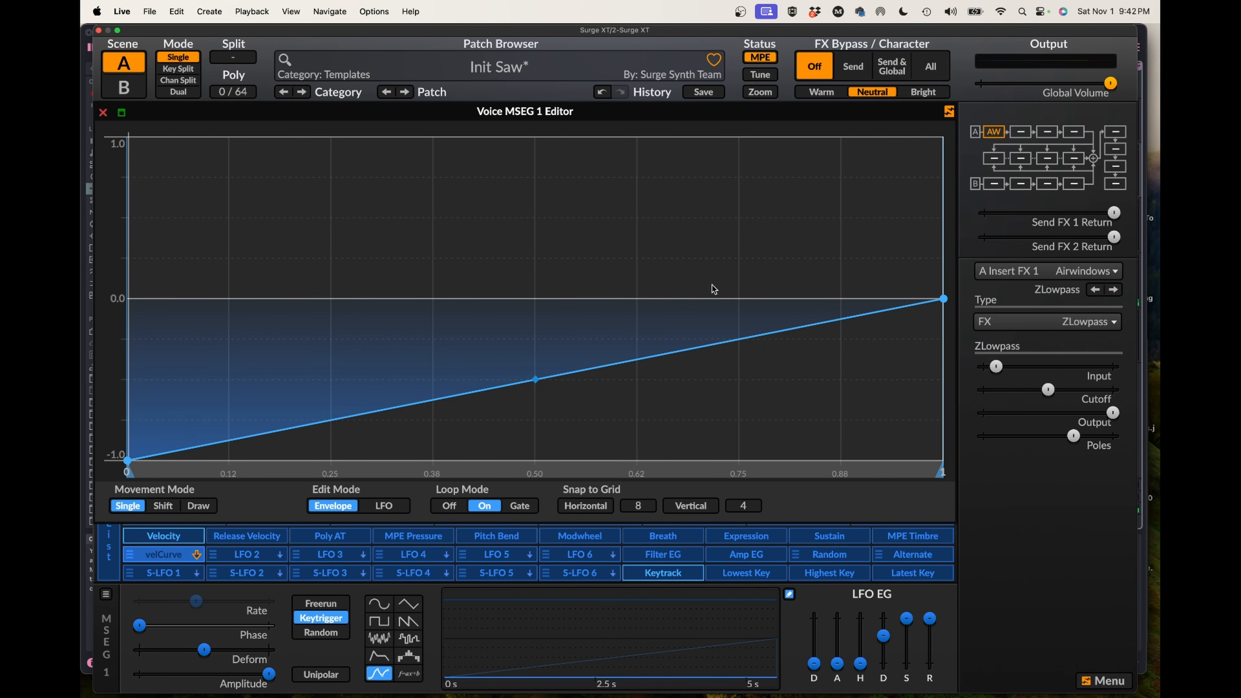
pyautogui.moveTo(942, 299); pyautogui.dragTo(939, 136)
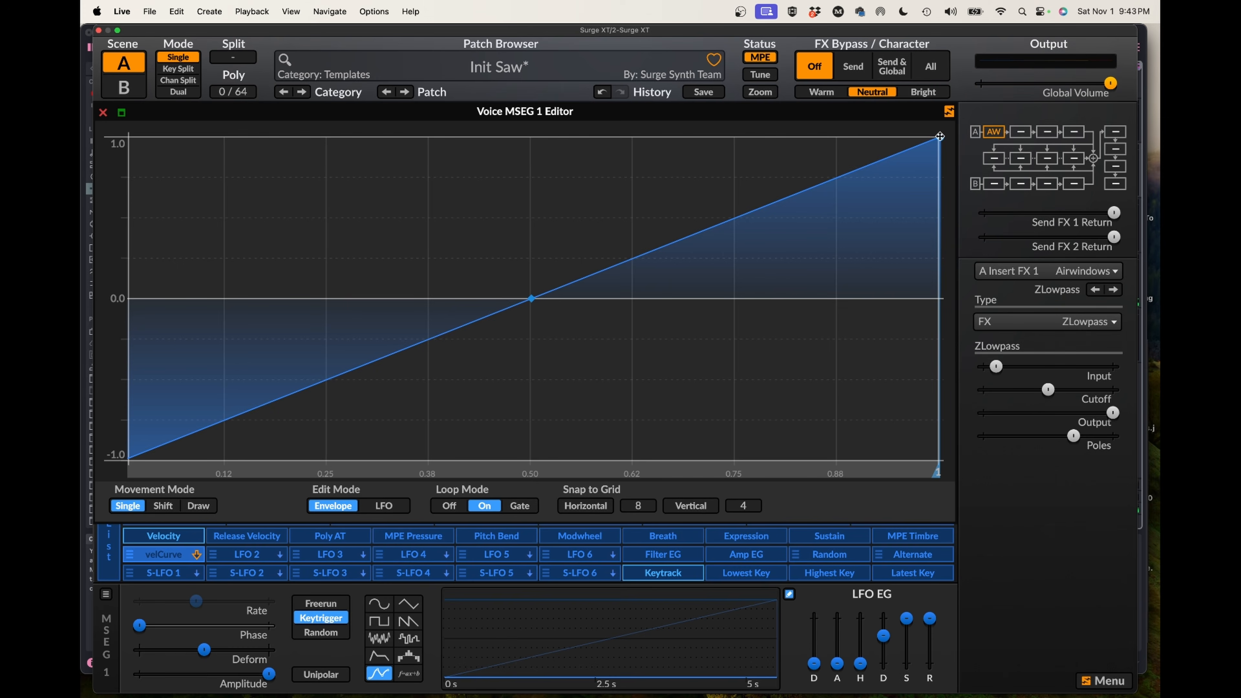
pyautogui.doubleClick(458, 328)
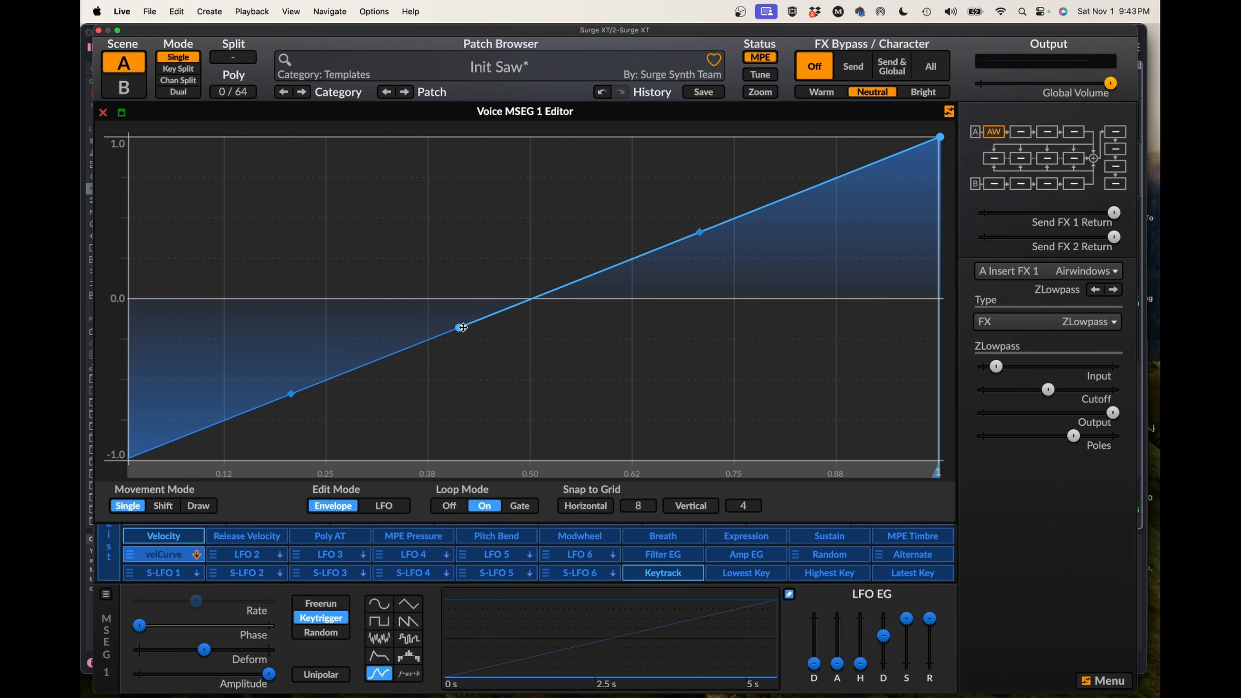
pyautogui.doubleClick(663, 246)
# - Bow velCurve's outer segments upward and its middle segment downward, and shift the inner nodes to about X 0.45, Y 0.03 and X 0.70, Y 0.51
pyautogui.moveTo(801, 192); pyautogui.dragTo(801, 161)
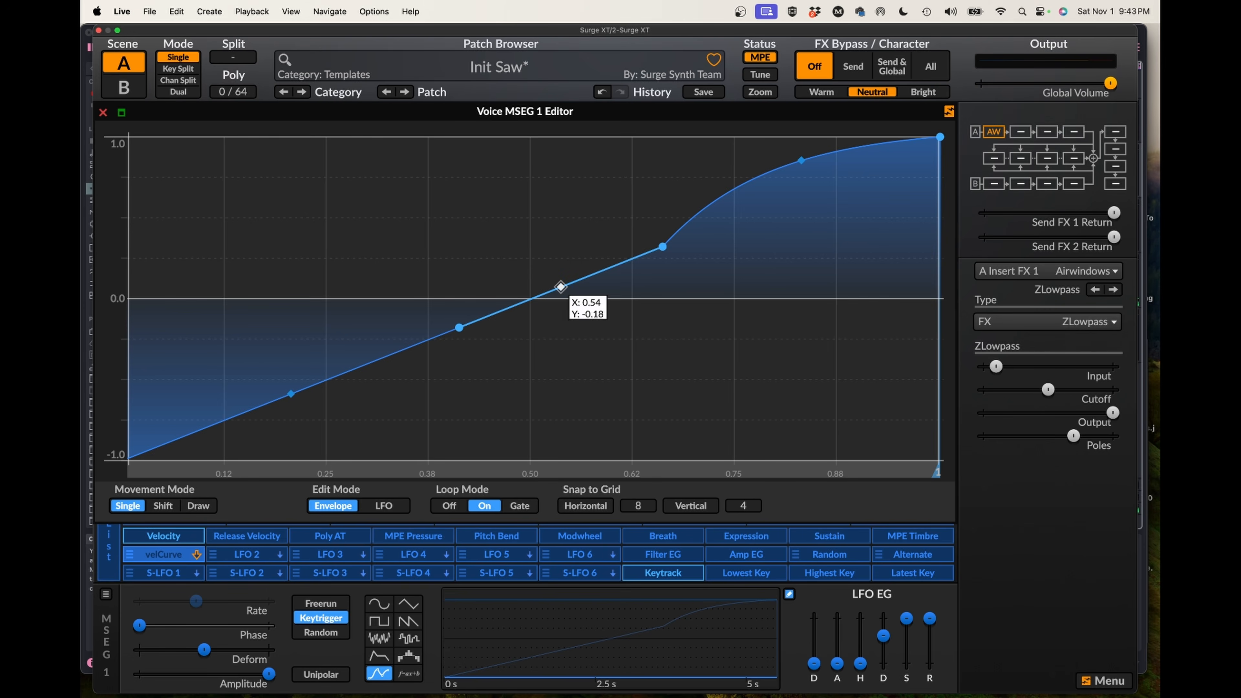
pyautogui.moveTo(560, 287); pyautogui.dragTo(561, 309)
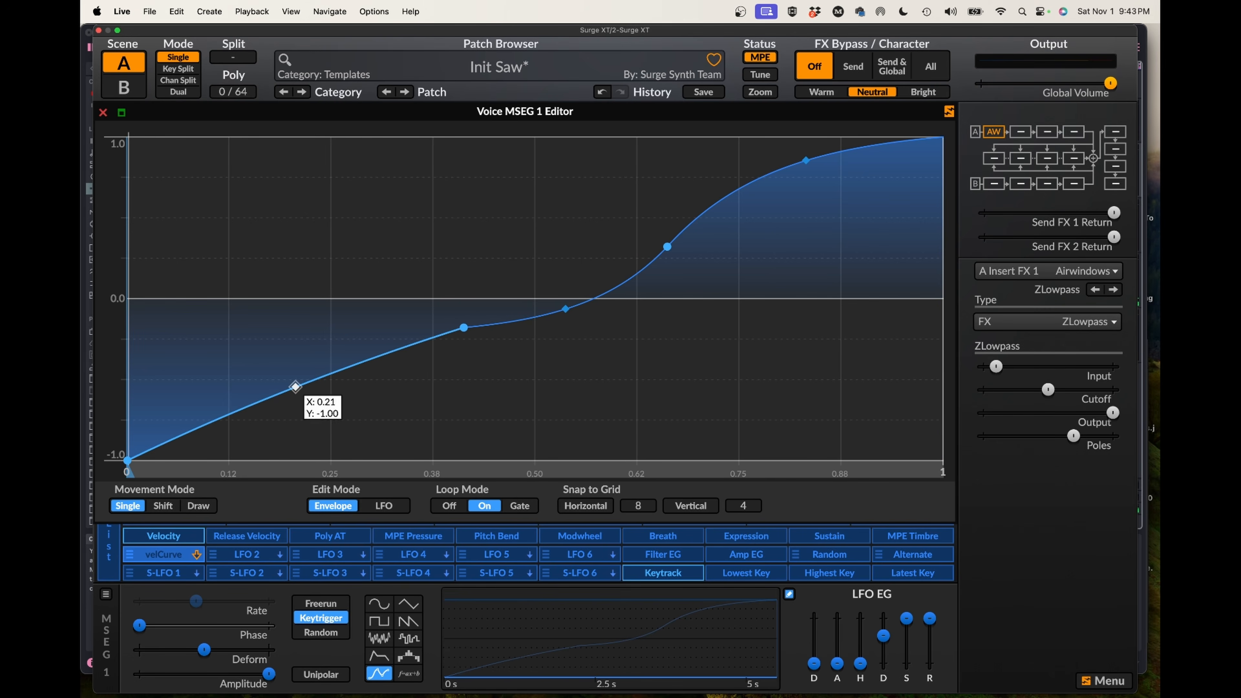
pyautogui.moveTo(295, 386); pyautogui.dragTo(295, 349)
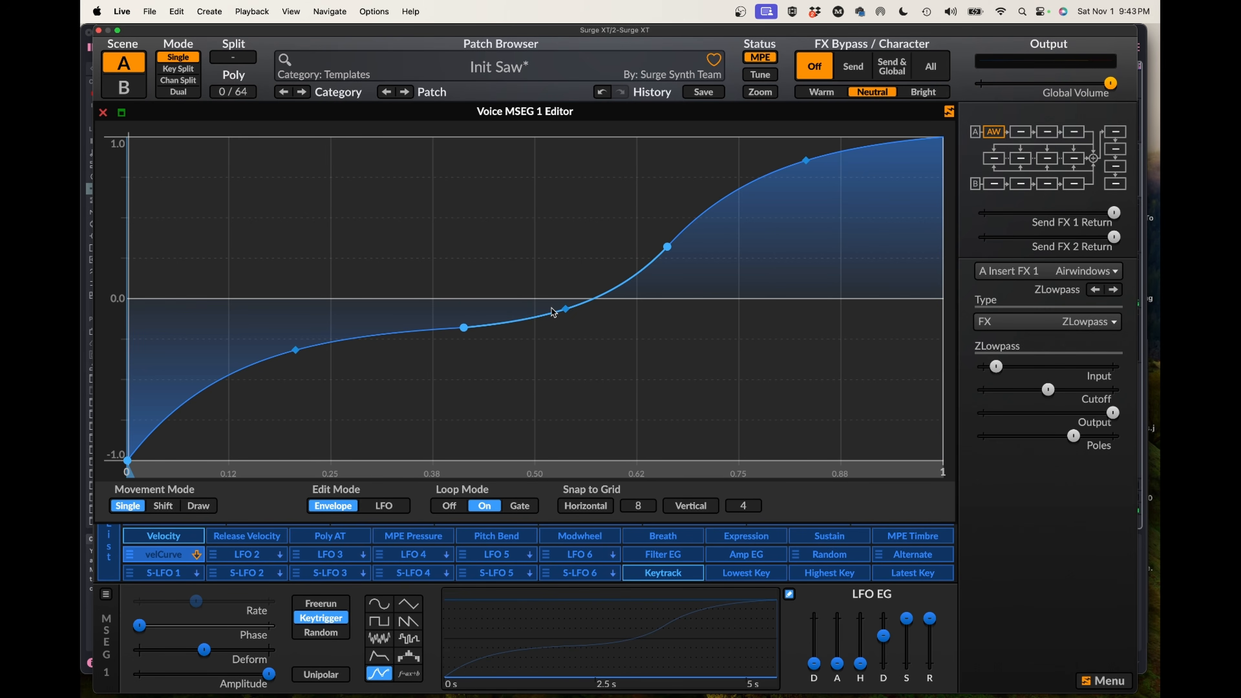
pyautogui.moveTo(464, 327); pyautogui.dragTo(496, 293)
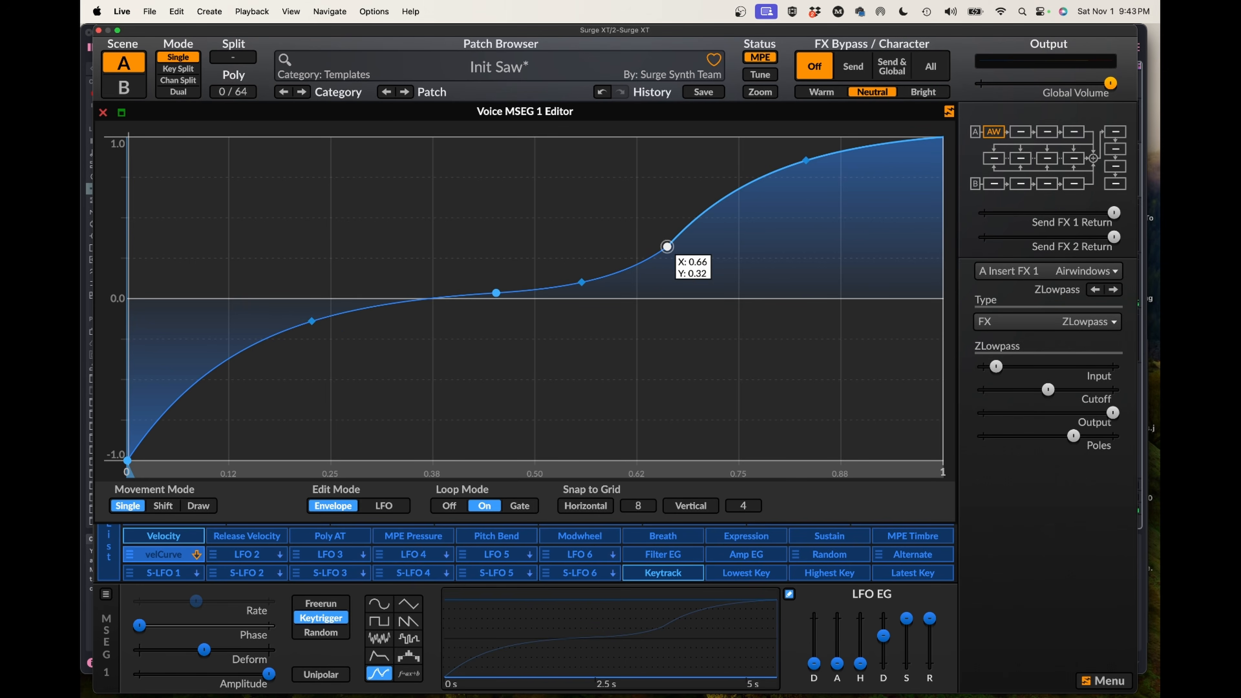
pyautogui.moveTo(667, 247); pyautogui.dragTo(696, 215)
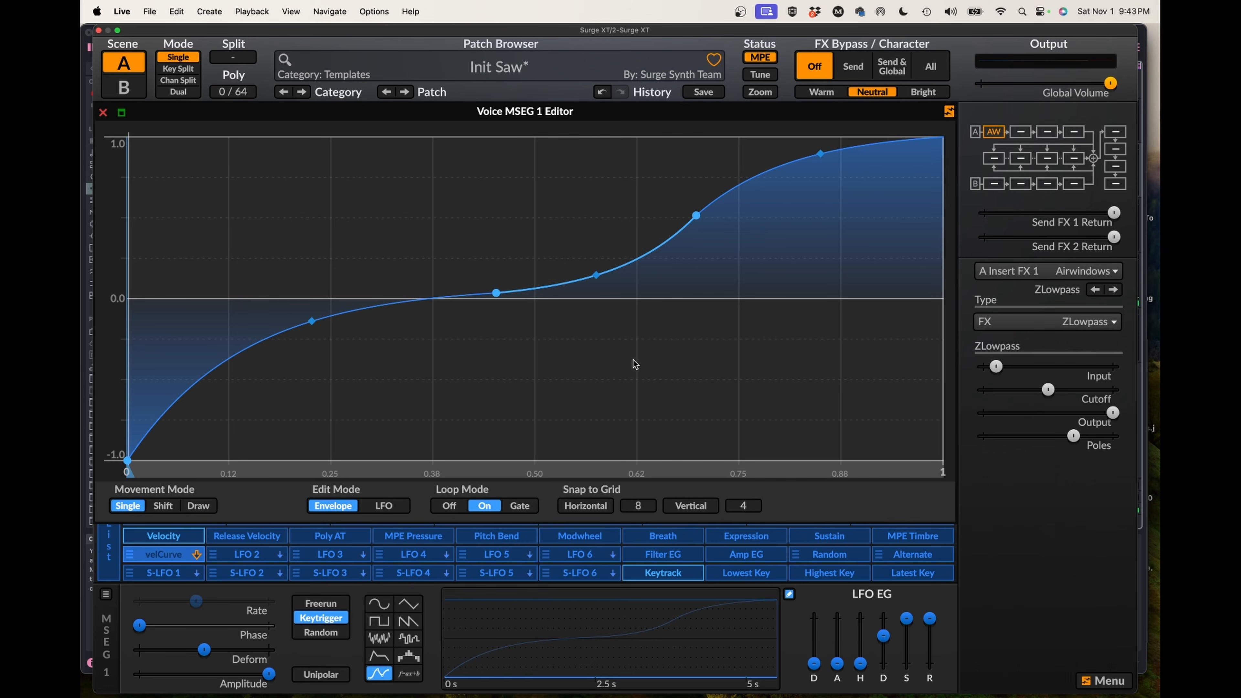
# - Turn velCurve's loop mode off, make the modulator unipolar and close the MSEG editor
pyautogui.click(449, 506)
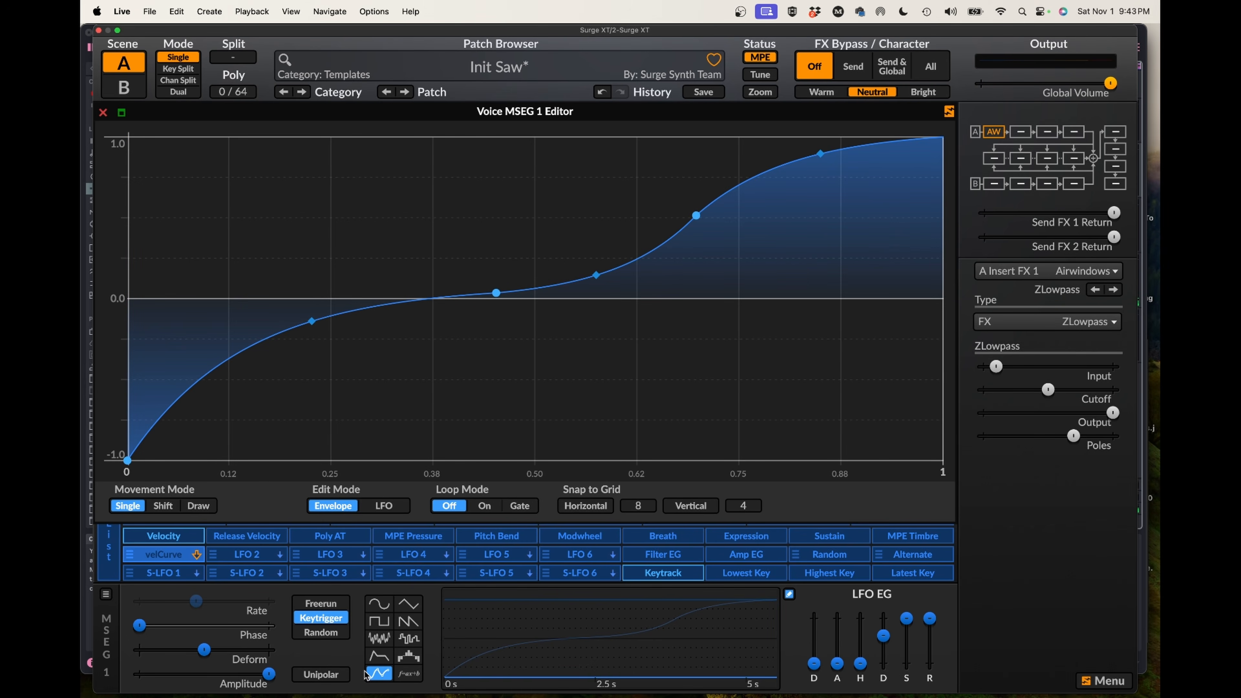
pyautogui.click(317, 677)
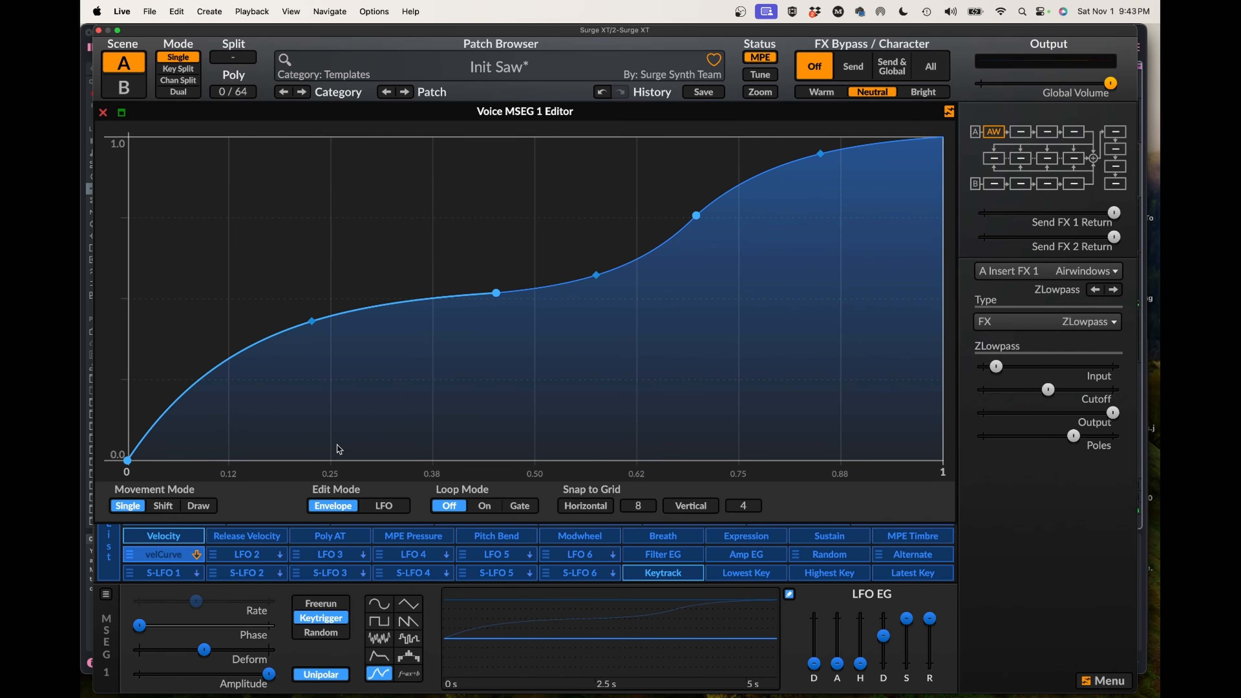
pyautogui.click(104, 112)
# - Copy the velCurve modulator and paste it onto LFO 2
pyautogui.rightClick(162, 558)
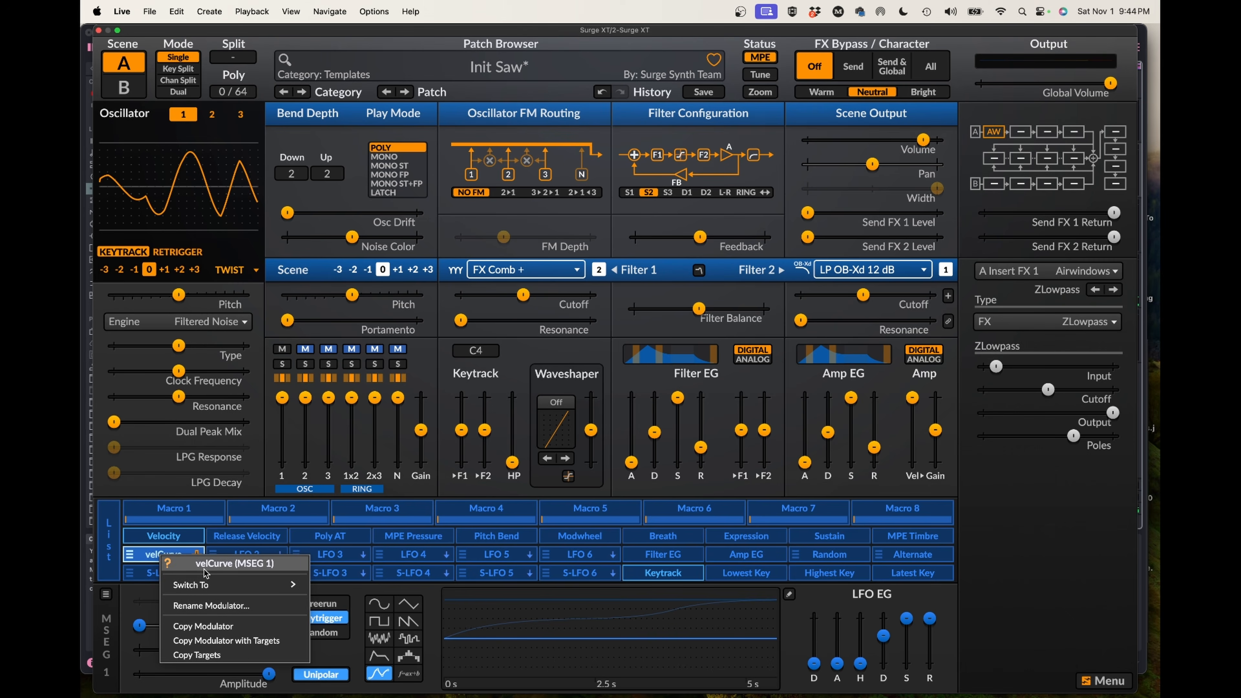
pyautogui.moveTo(210, 590)
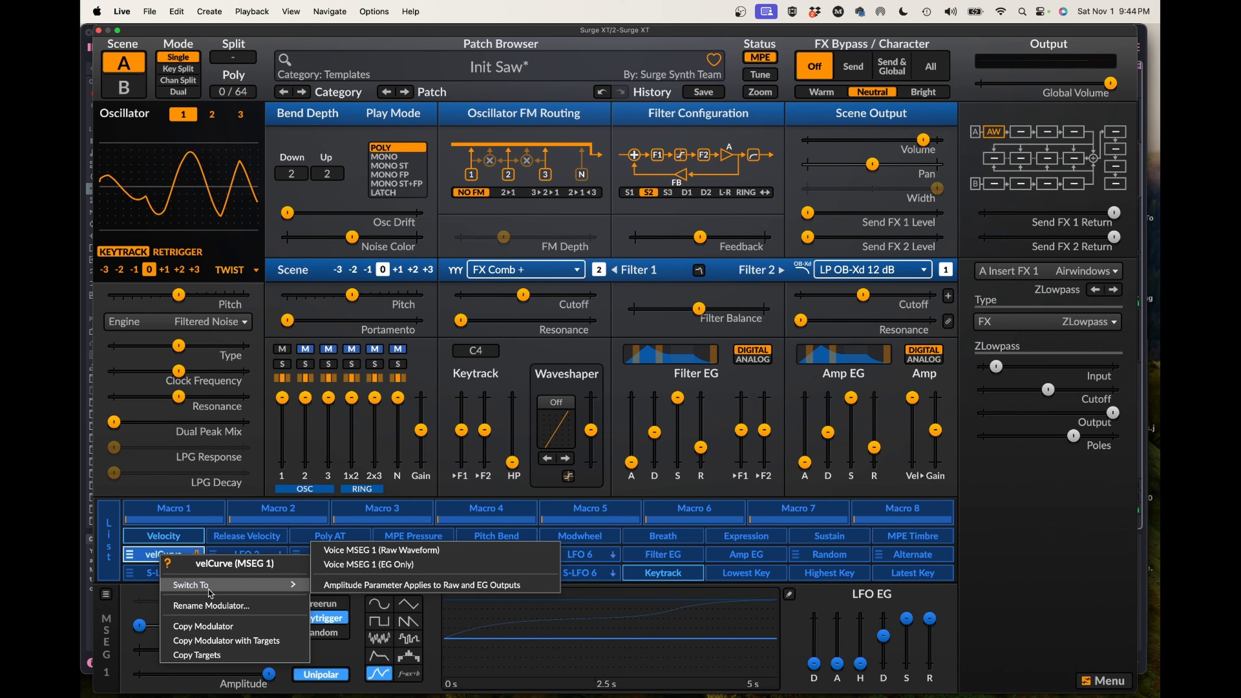
pyautogui.click(210, 627)
pyautogui.click(246, 557)
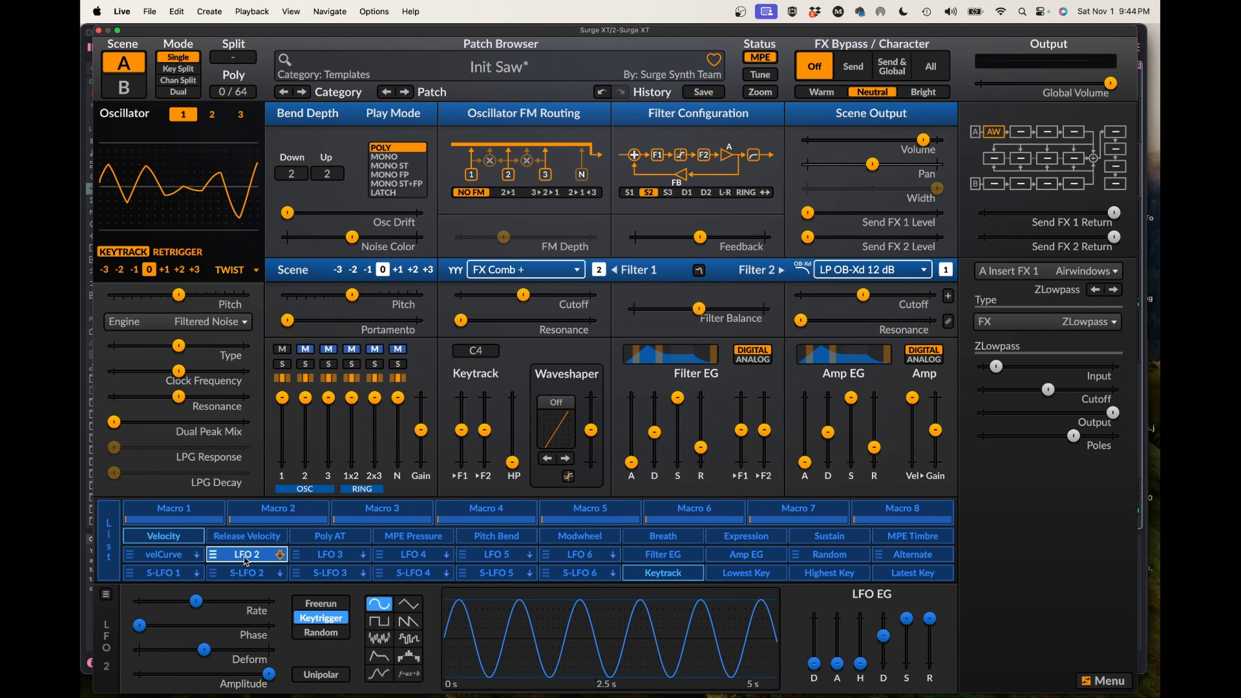
pyautogui.rightClick(245, 560)
pyautogui.click(262, 555)
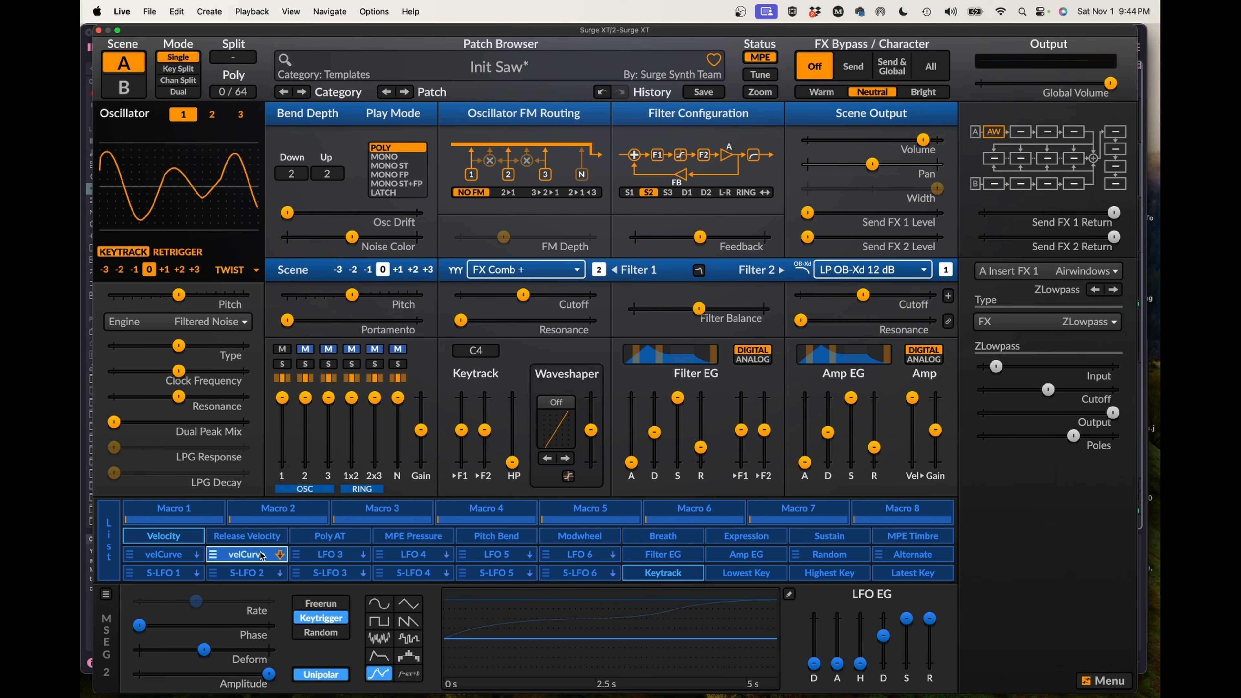
# - Rename the pasted velCurve copy in the LFO 2 slot as keyCurve
pyautogui.rightClick(255, 559)
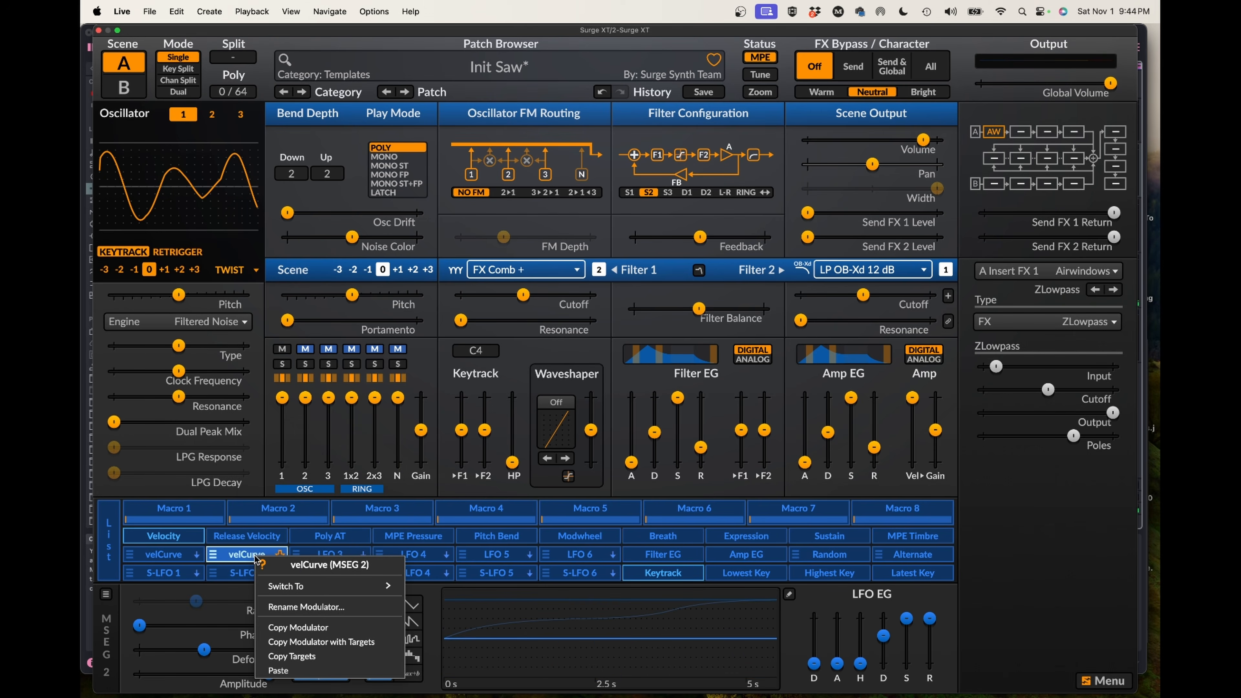
pyautogui.click(307, 606)
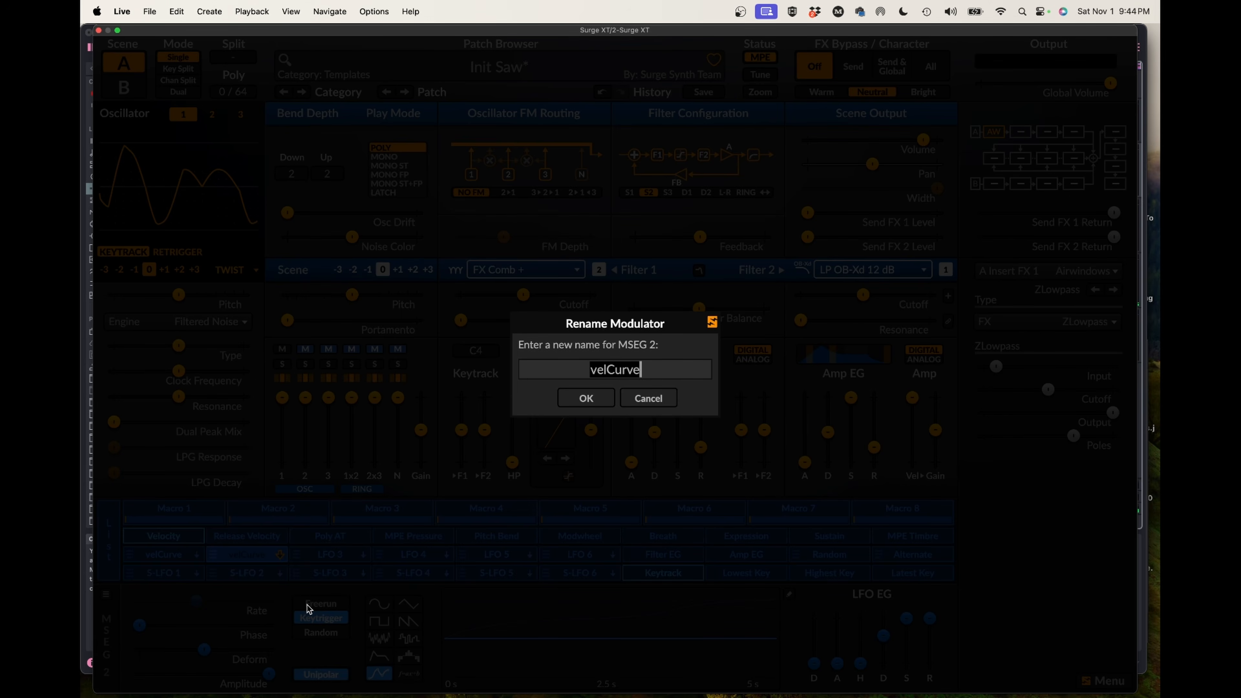
pyautogui.write('keyCurve')
pyautogui.click(584, 398)
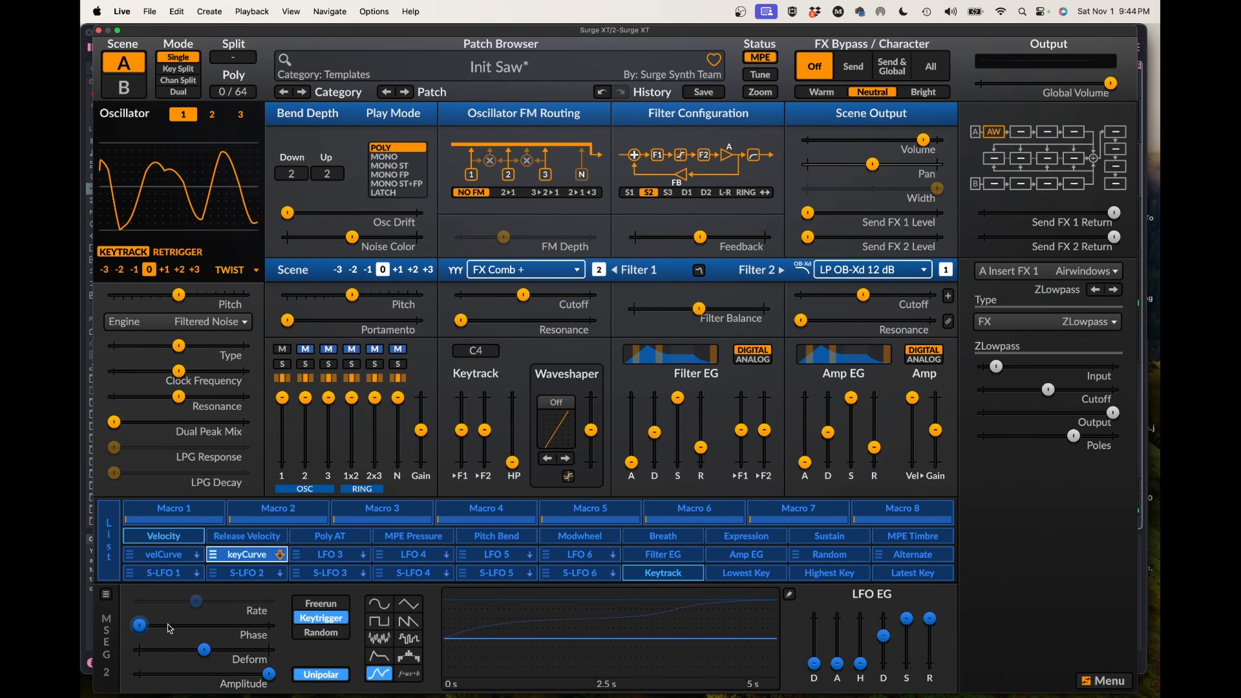
# - Set keyCurve's Phase to 50%
pyautogui.rightClick(146, 626)
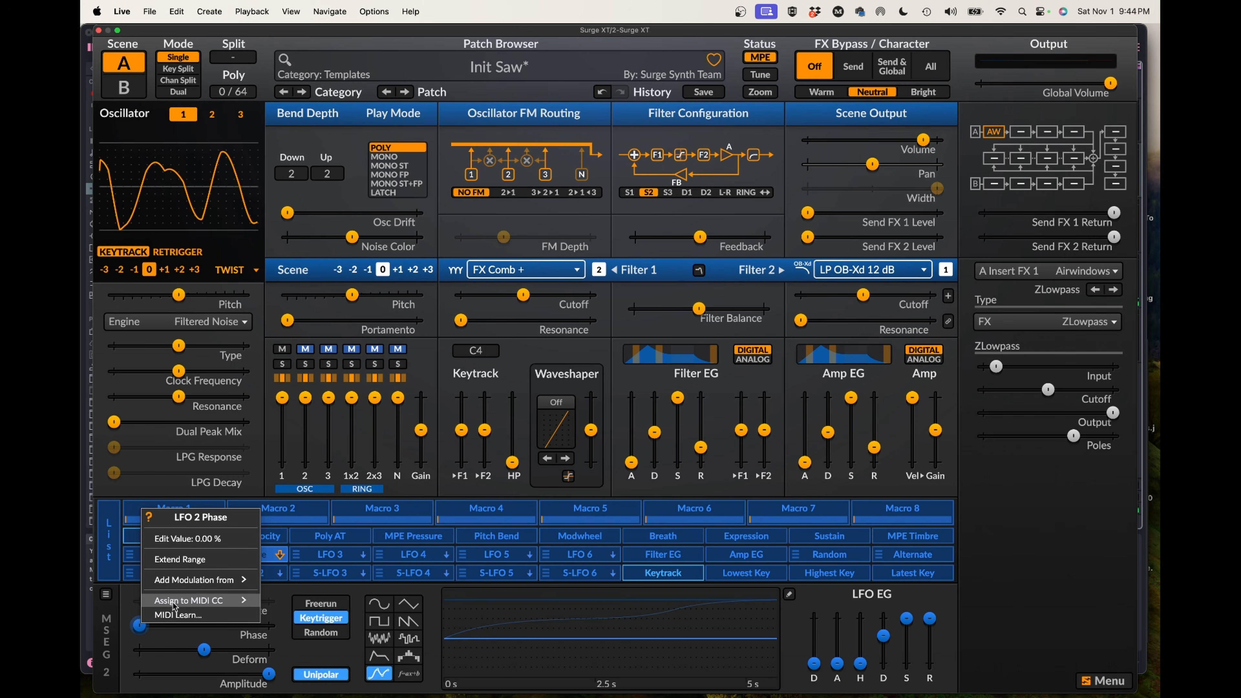
pyautogui.moveTo(195, 581)
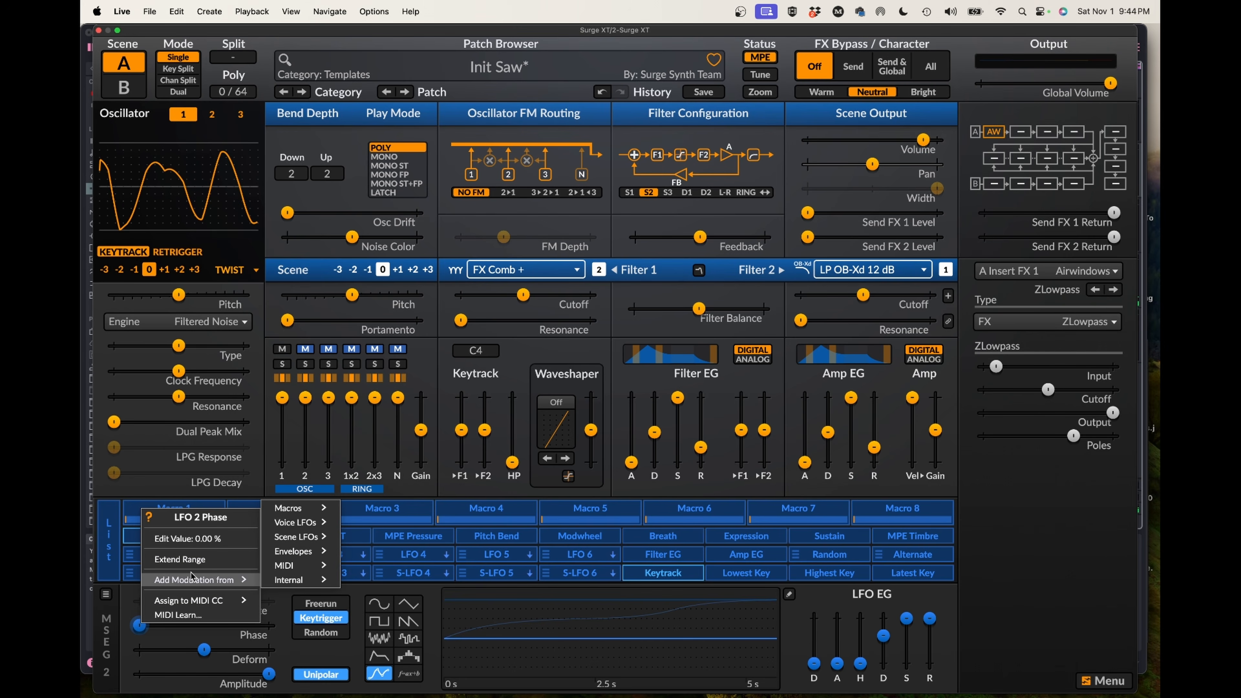
pyautogui.click(192, 538)
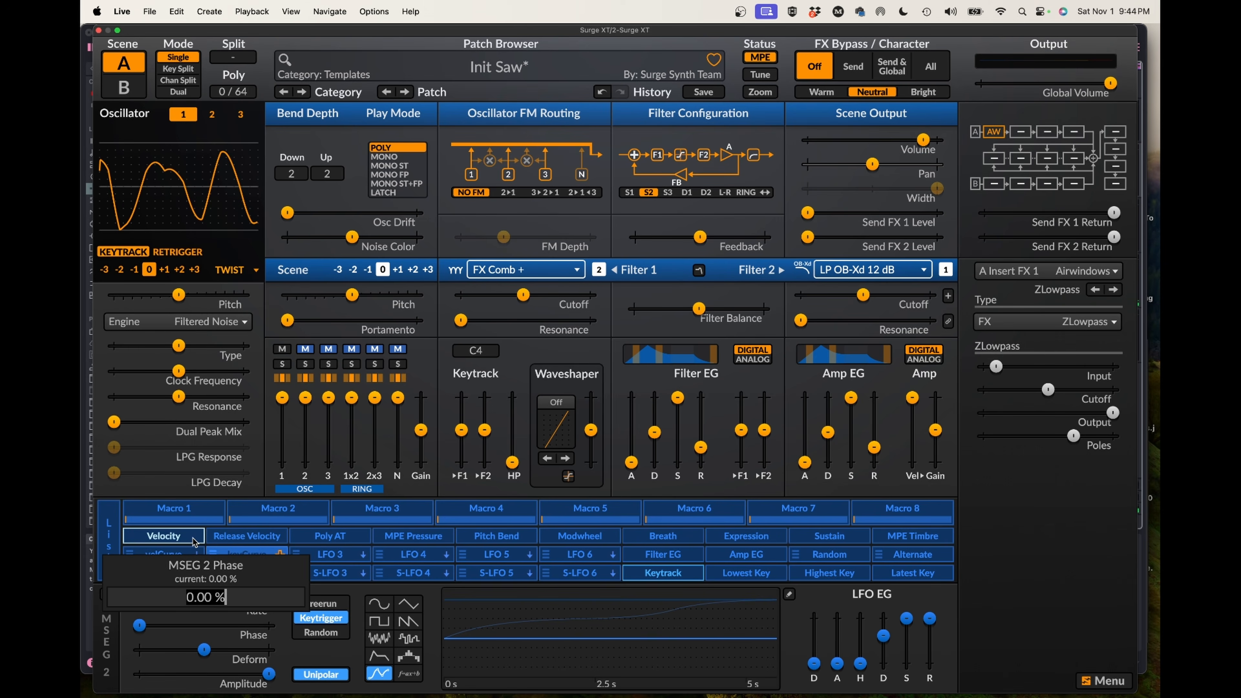
pyautogui.write('50')
pyautogui.press('Return')
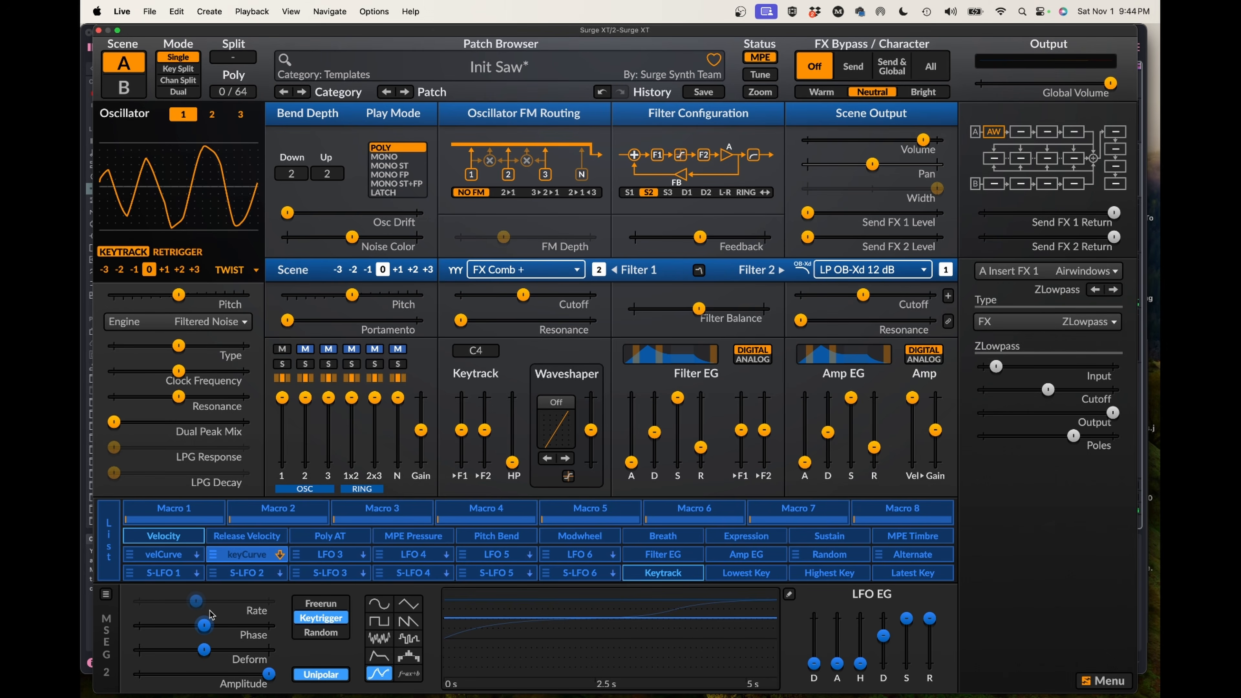
# - Modulate keyCurve's Phase from Keytrack by 8.33%
pyautogui.rightClick(205, 626)
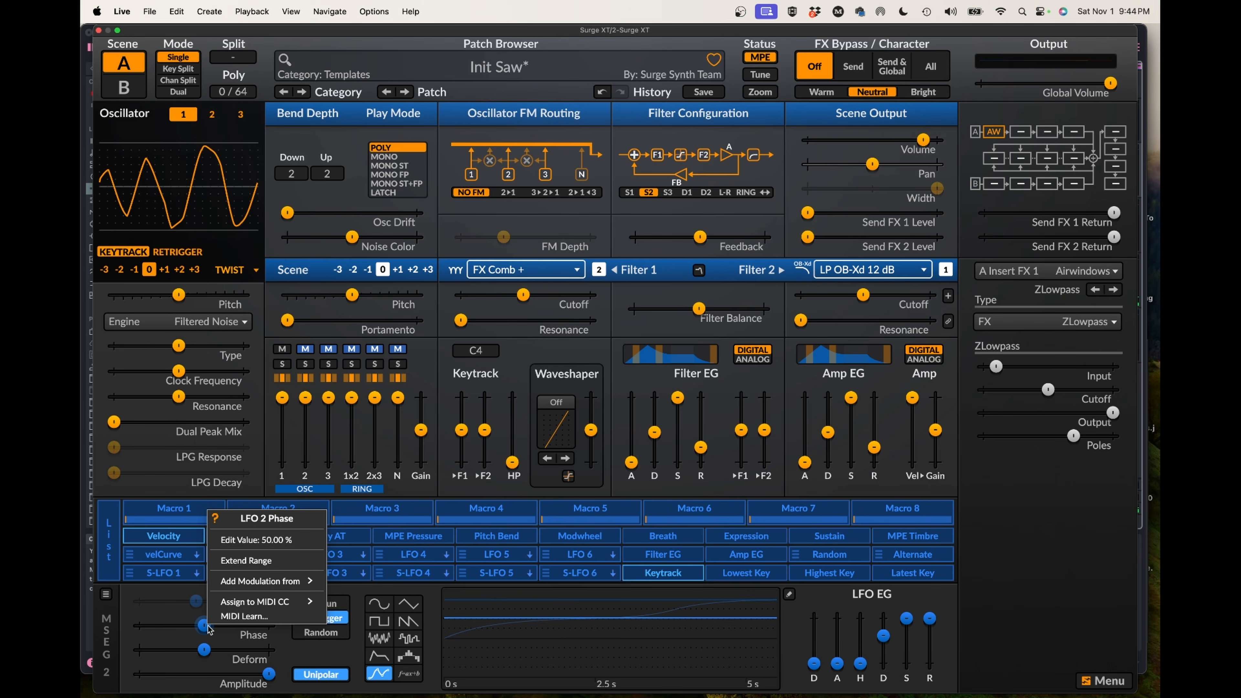
pyautogui.moveTo(267, 581)
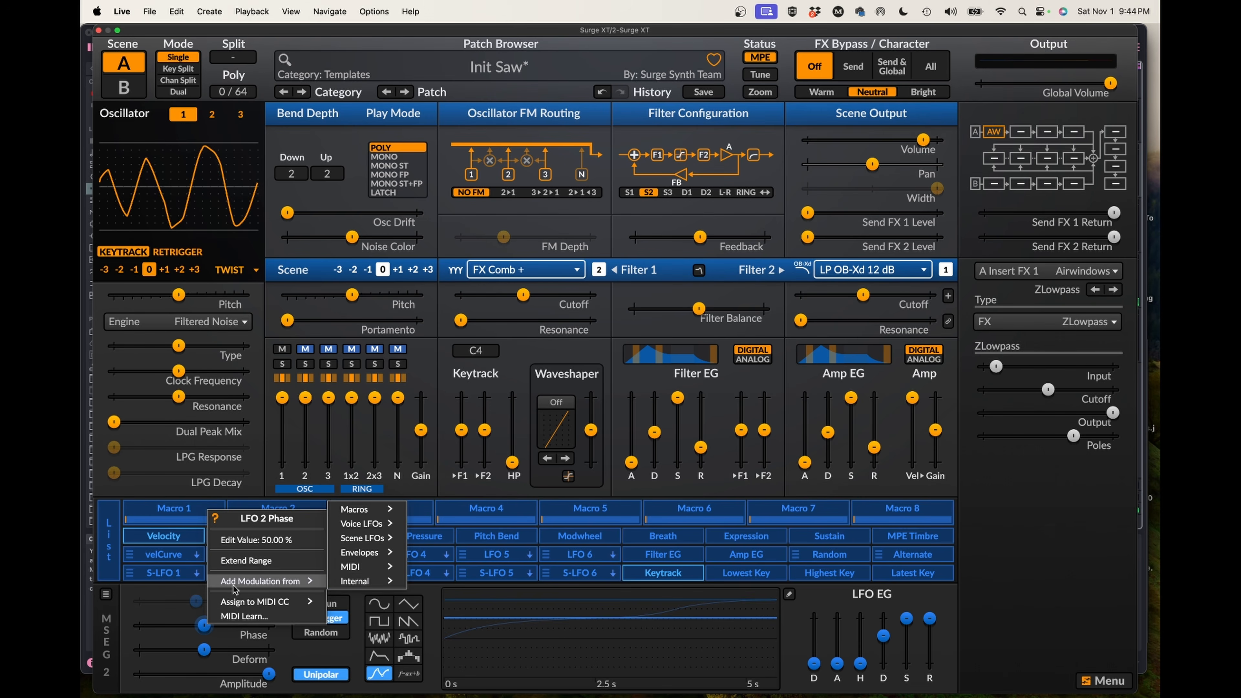
pyautogui.moveTo(344, 569)
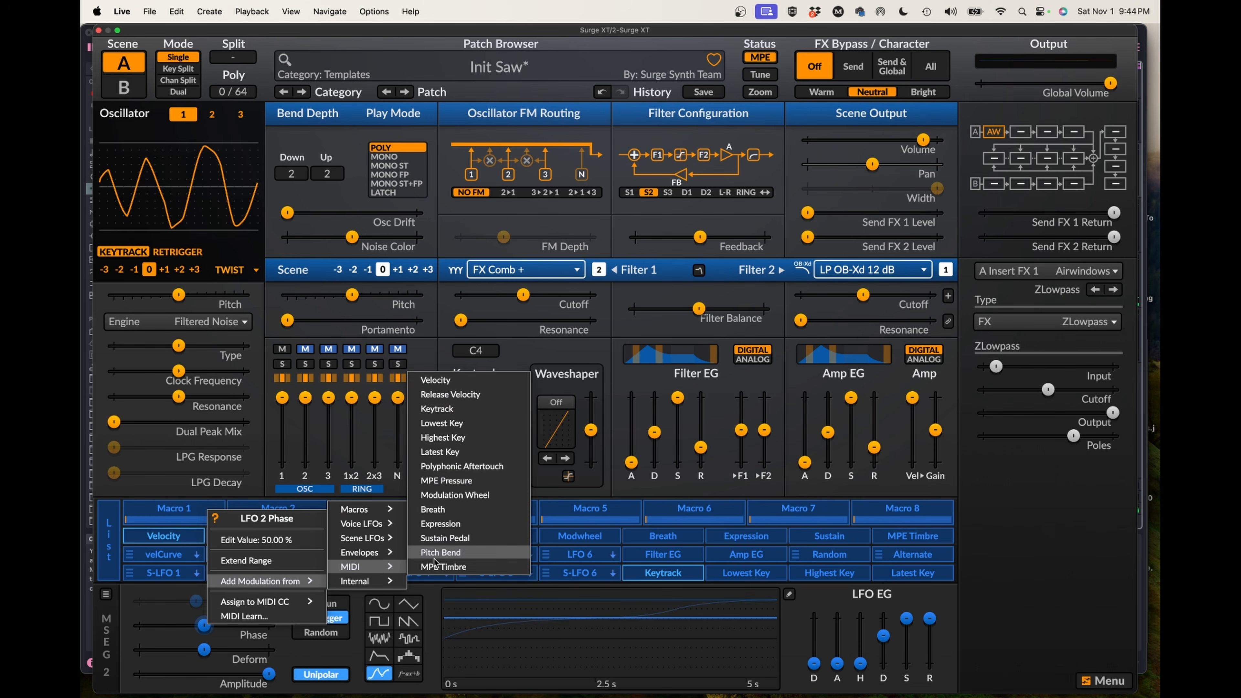
pyautogui.click(452, 411)
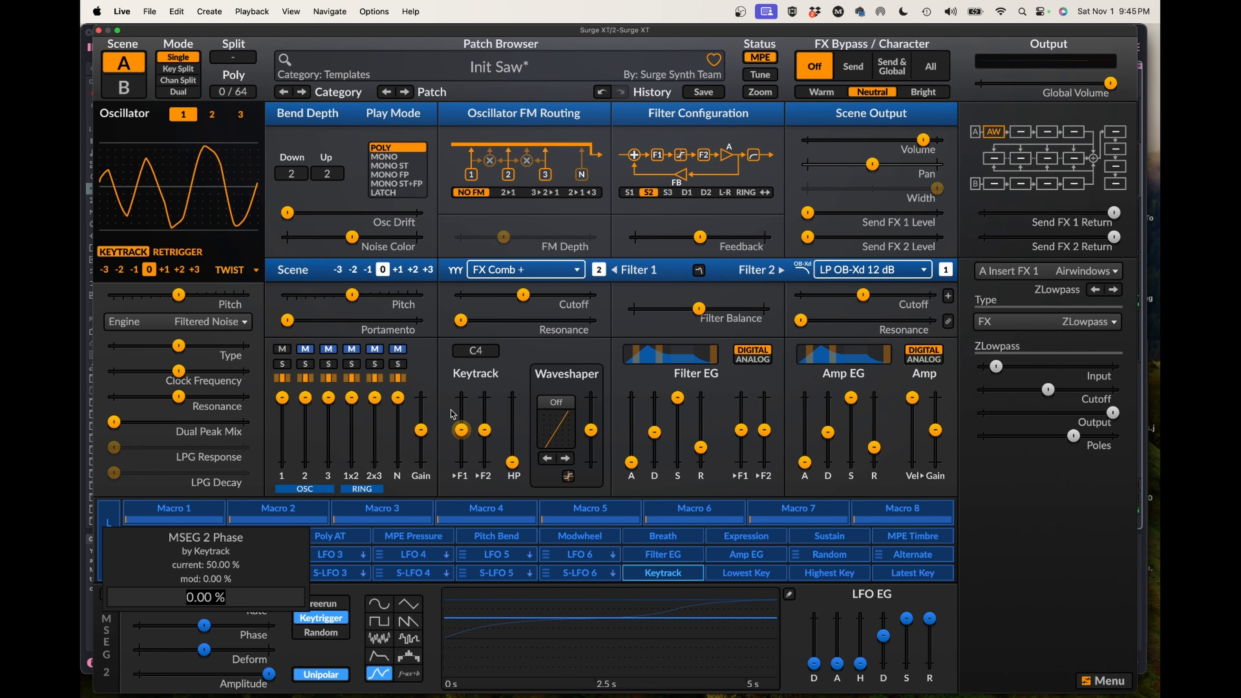
pyautogui.write('8.33')
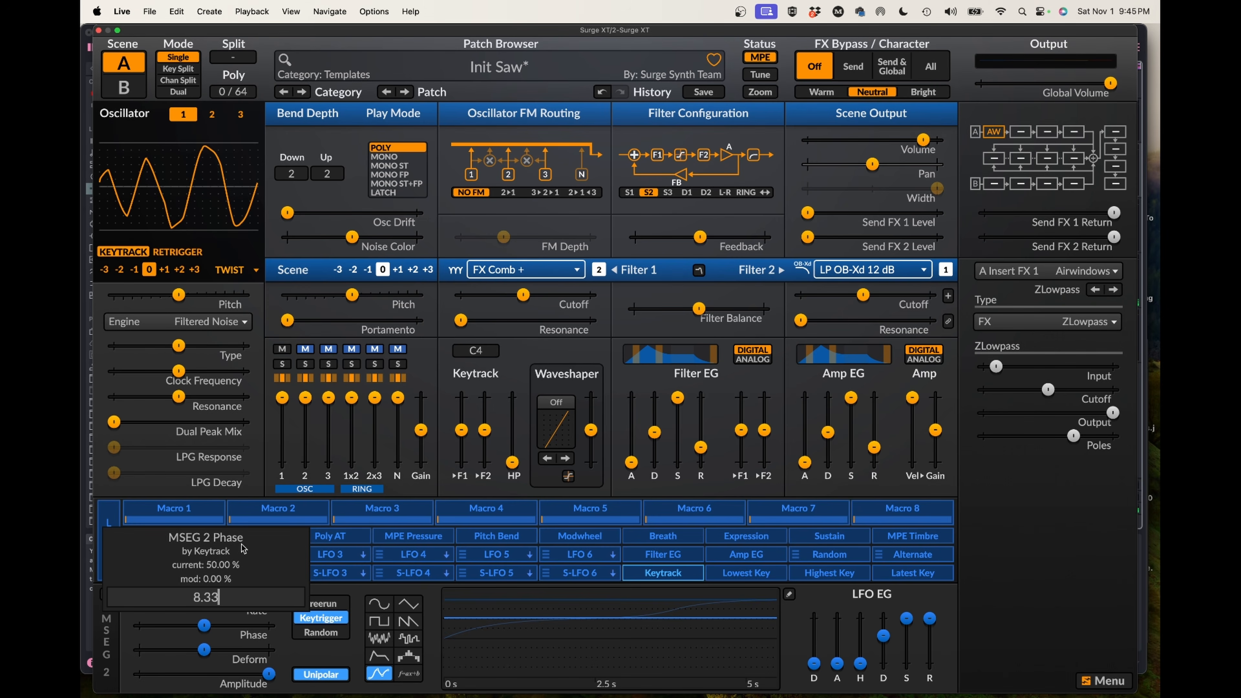
pyautogui.press('Return')
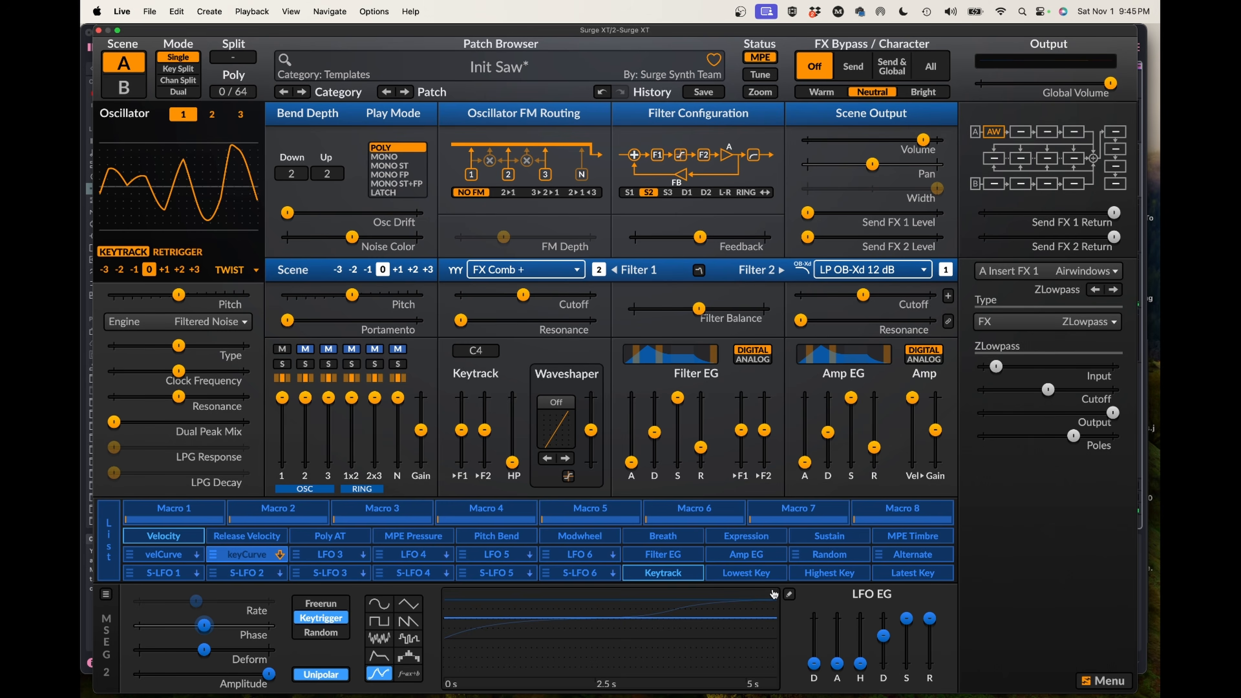
# - Lower keyCurve's two inner MSEG nodes to about 0.31 and 0.64, and close the editor
pyautogui.click(788, 595)
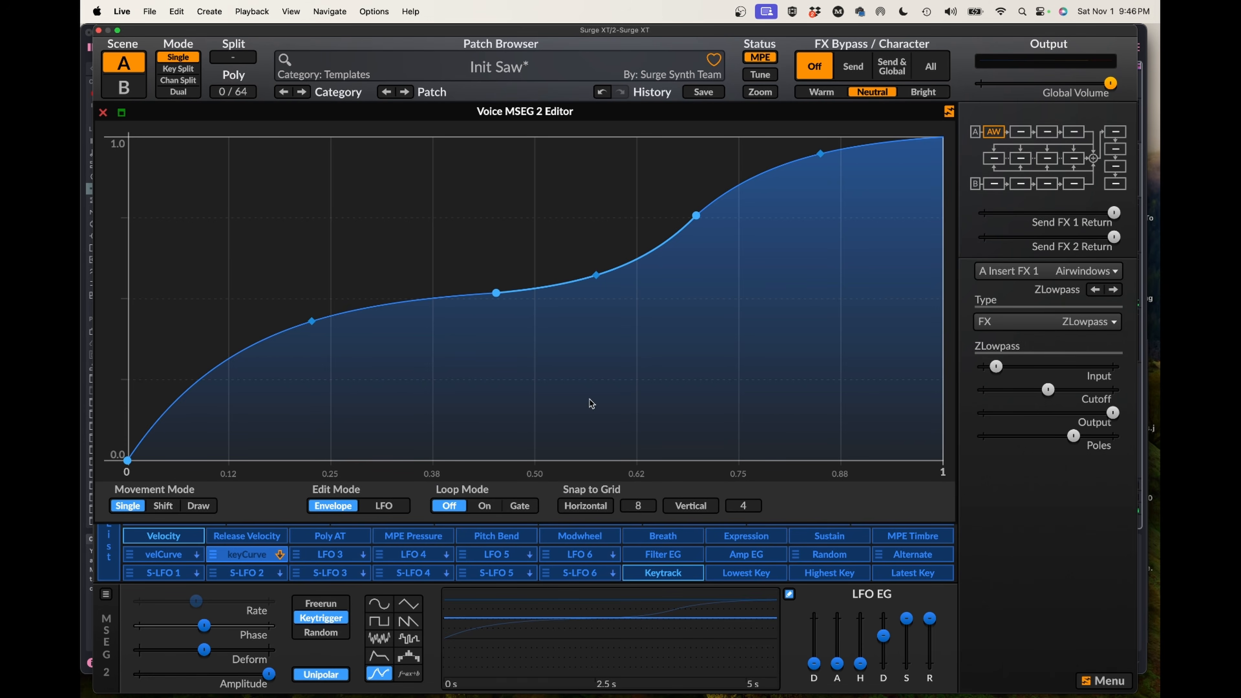
pyautogui.moveTo(495, 293); pyautogui.dragTo(495, 359)
pyautogui.moveTo(695, 215); pyautogui.dragTo(698, 252)
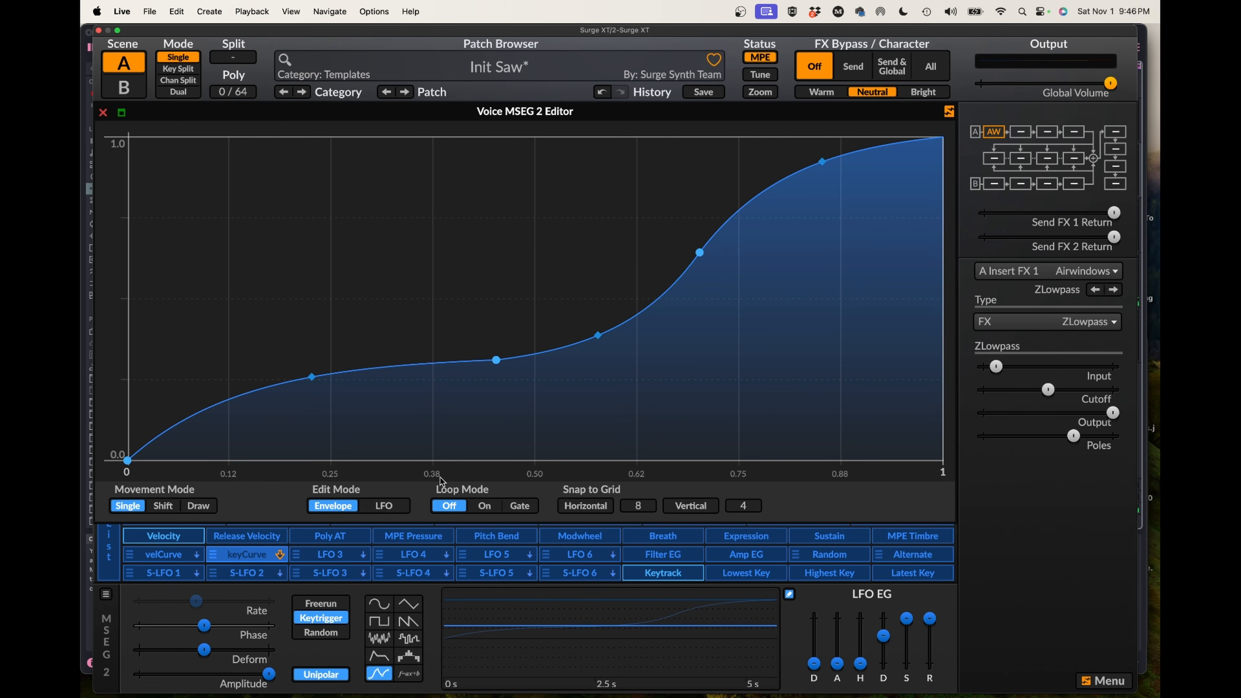
pyautogui.click(264, 555)
# - Turn off keytracking for oscillator 1 and set its octave to -2
pyautogui.moveTo(526, 294)
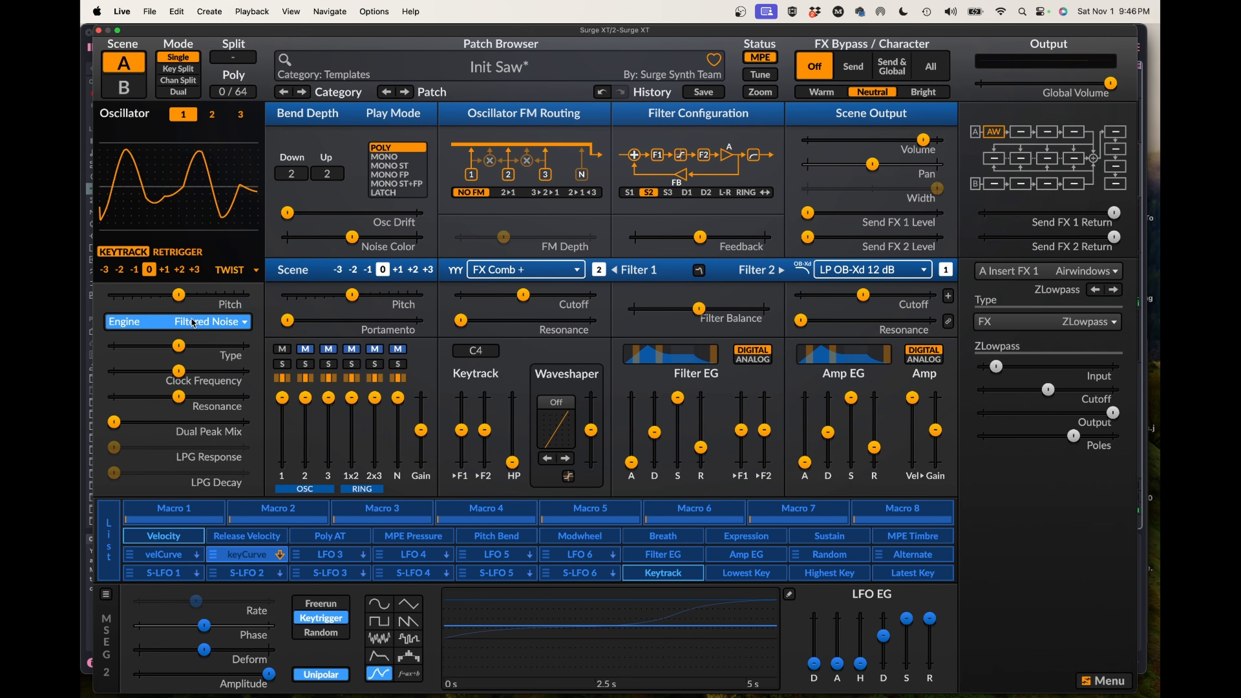
pyautogui.click(125, 252)
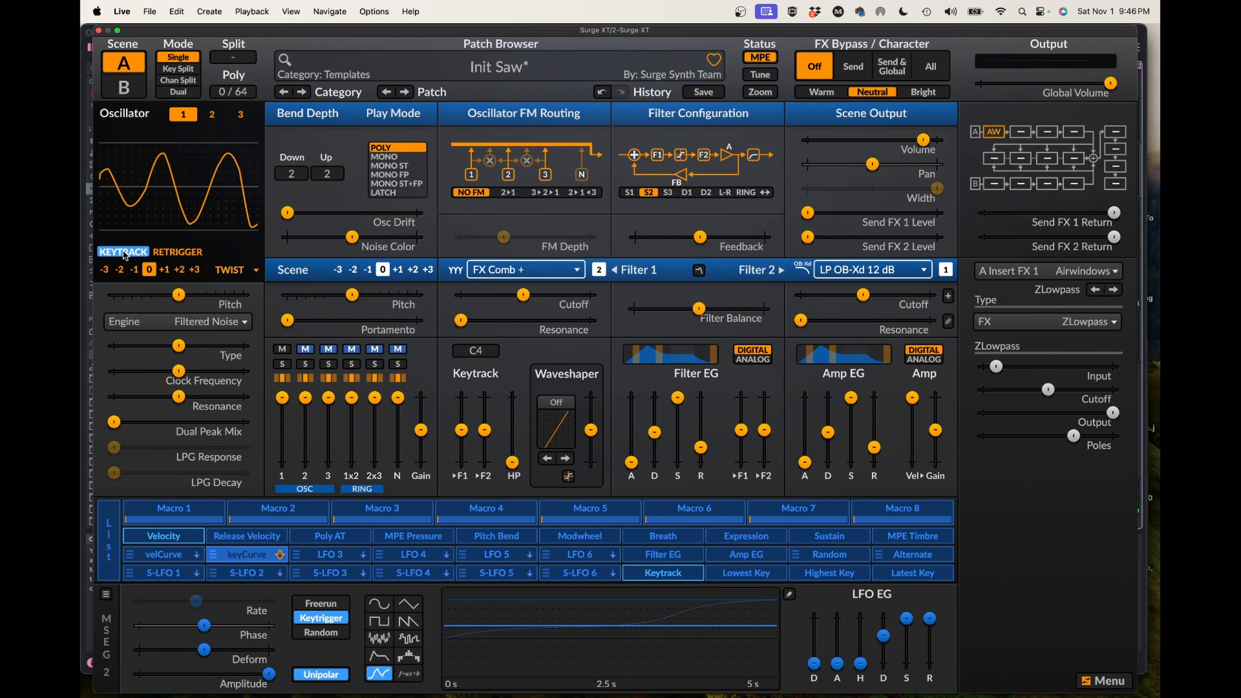
pyautogui.click(120, 270)
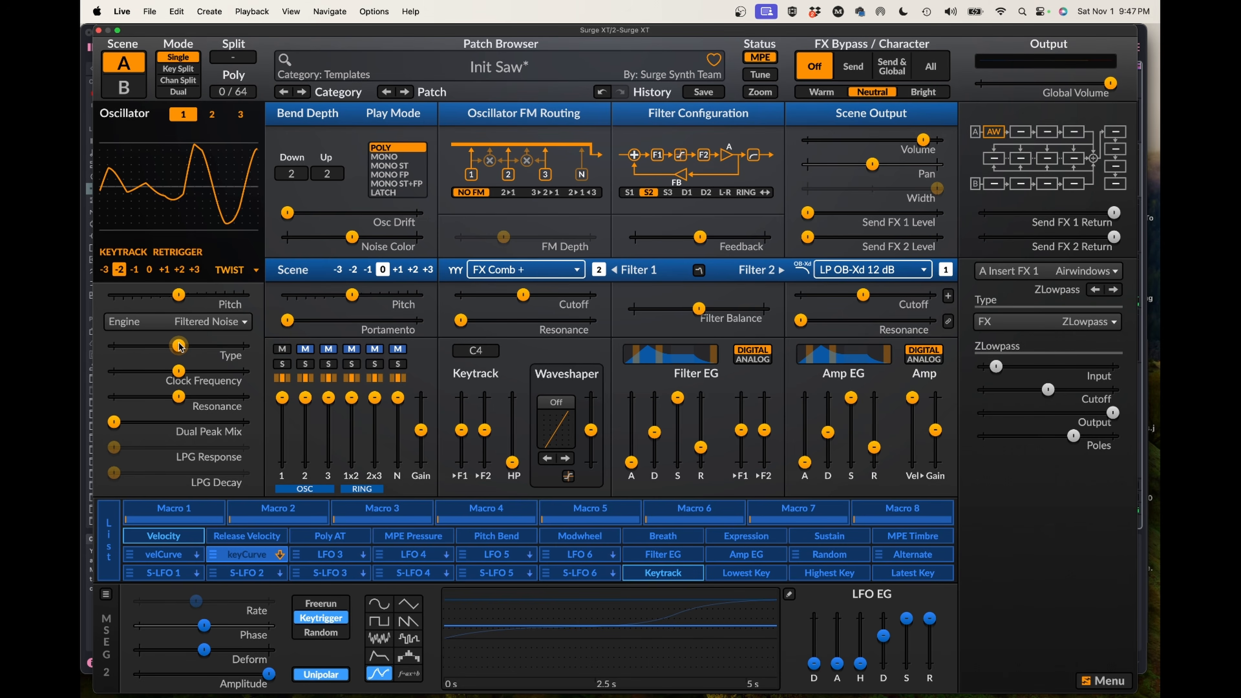
# - Try lower and higher Type settings on the filtered noise oscillator, and return Type to about the middle
pyautogui.moveTo(180, 346); pyautogui.dragTo(153, 346)
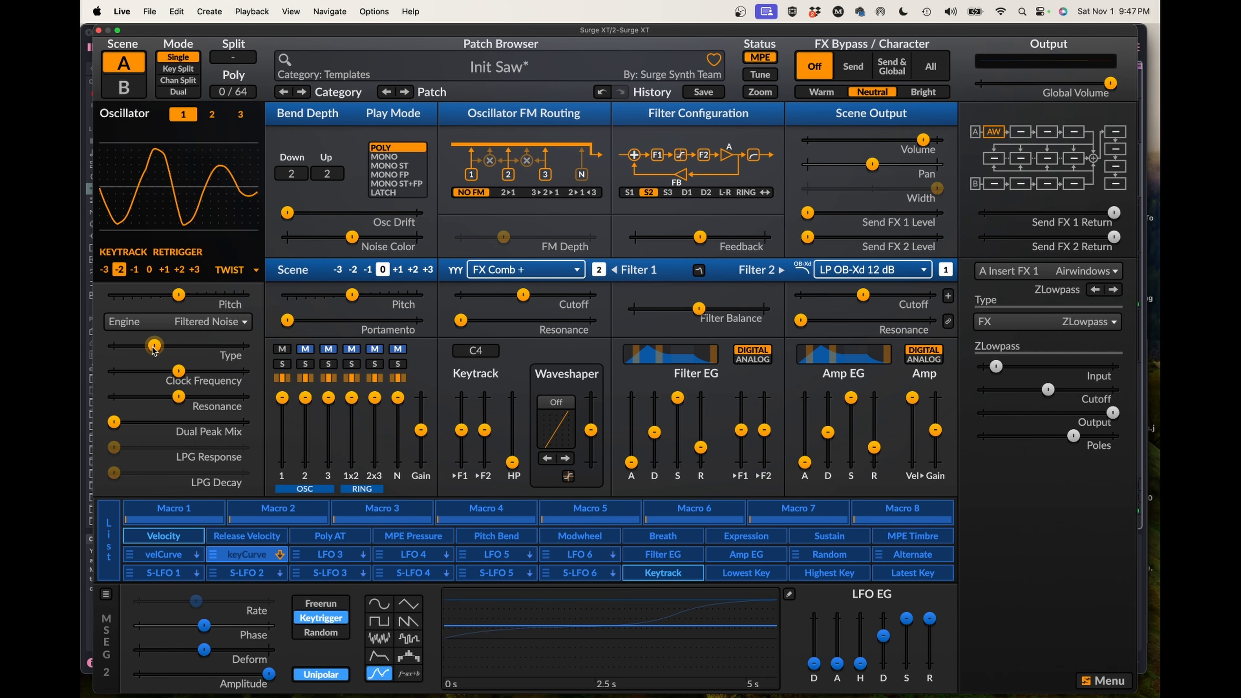
pyautogui.moveTo(153, 348); pyautogui.dragTo(200, 347)
pyautogui.moveTo(198, 347)
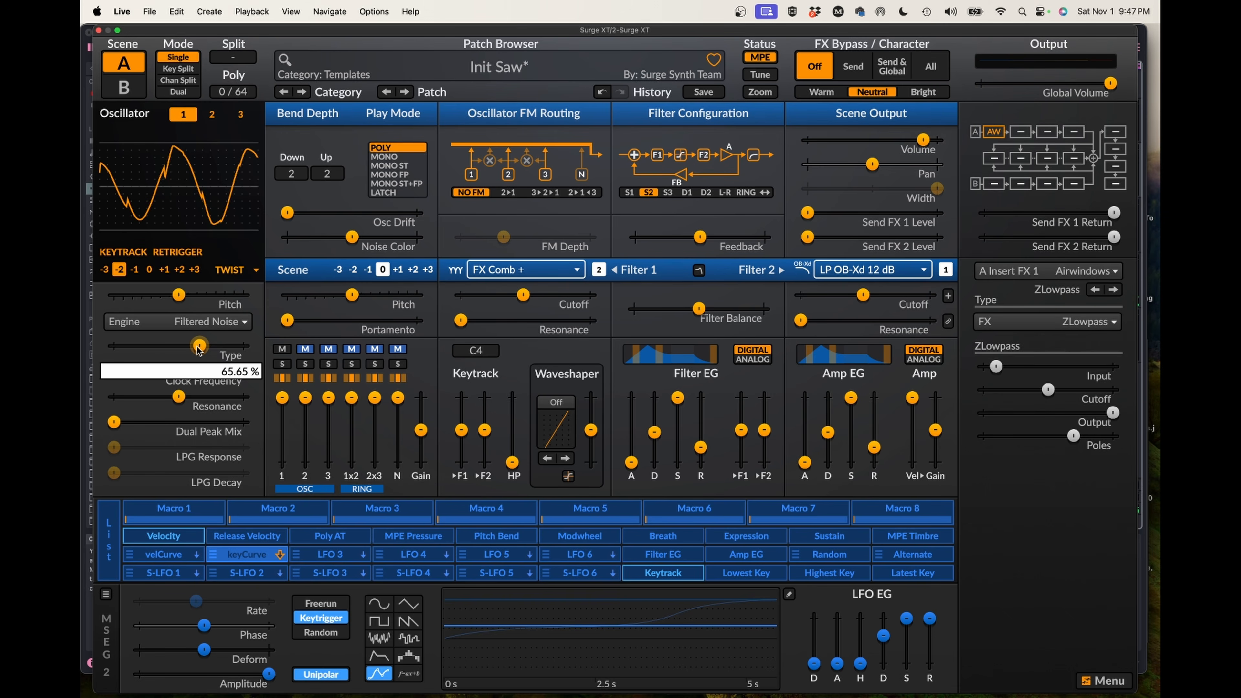
pyautogui.moveTo(198, 347); pyautogui.dragTo(179, 346)
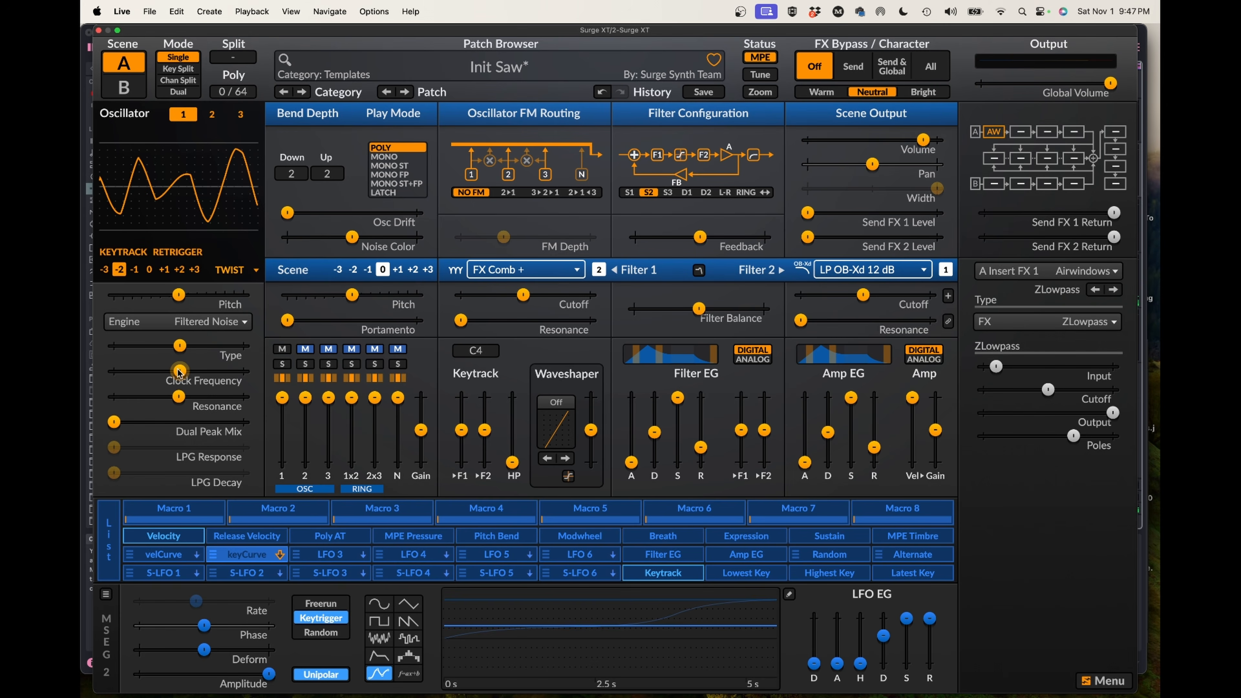
# - Set the oscillator's Clock Frequency to 100% and its Resonance to minimum
pyautogui.click(180, 373)
pyautogui.moveTo(181, 374); pyautogui.dragTo(242, 377)
pyautogui.moveTo(243, 375)
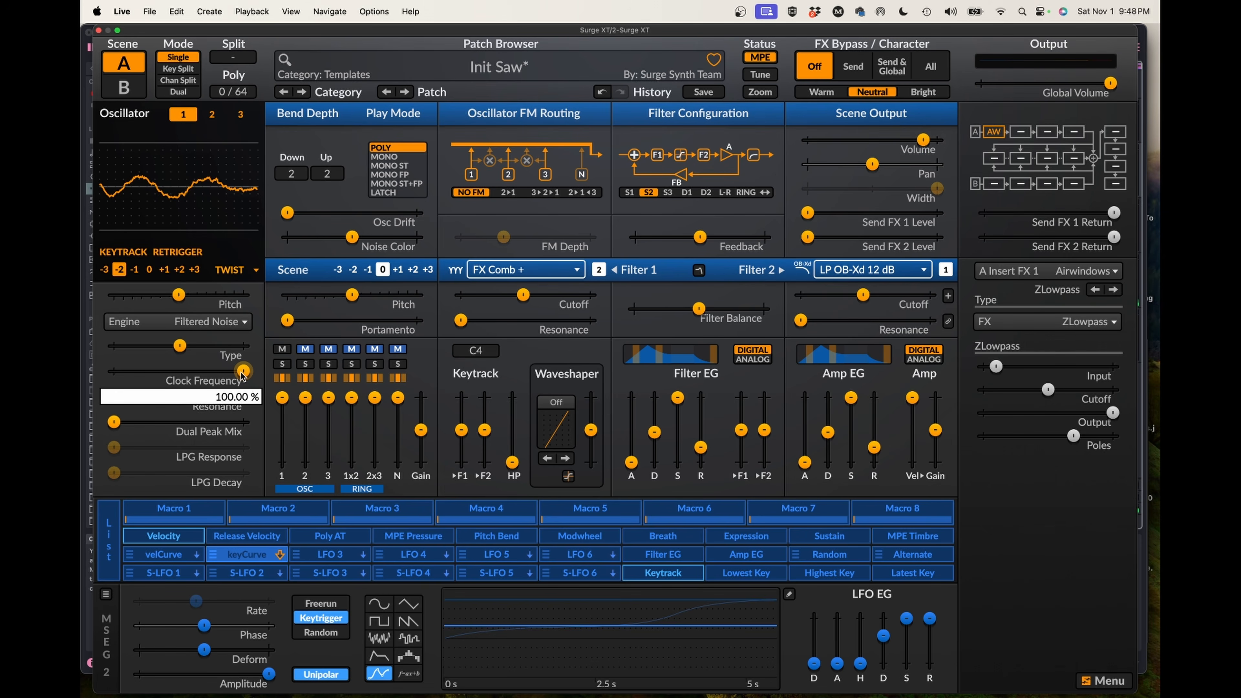
pyautogui.moveTo(243, 375); pyautogui.dragTo(243, 374)
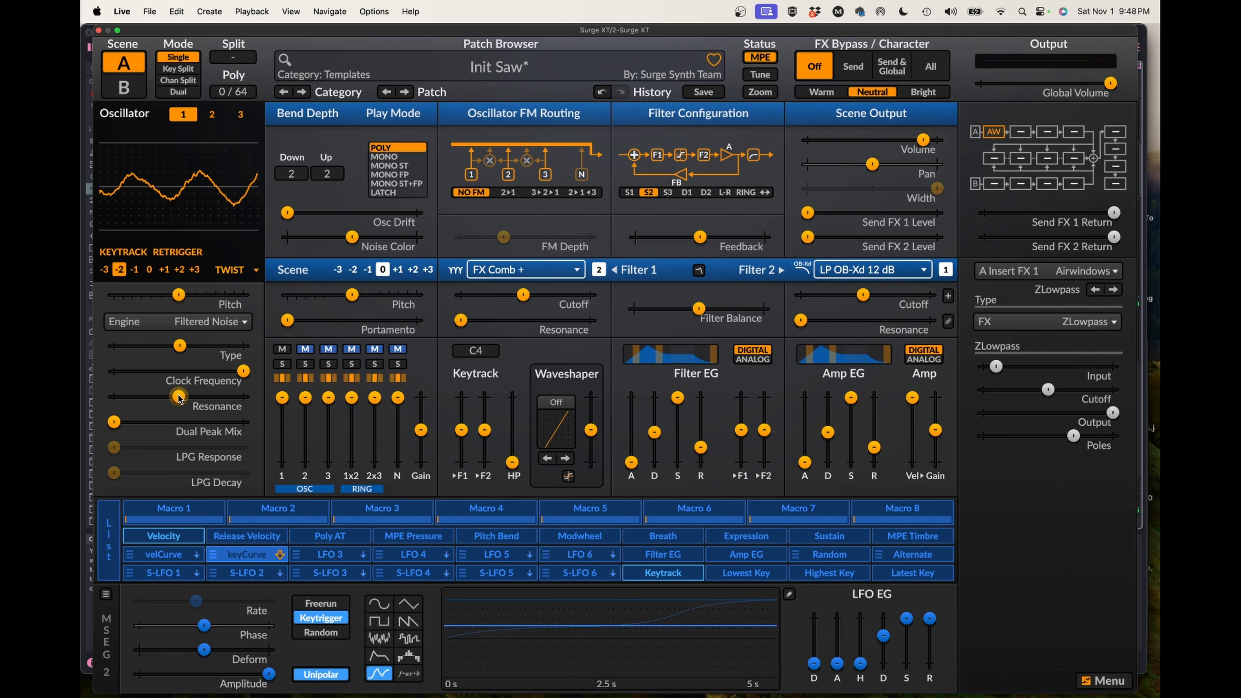
pyautogui.moveTo(178, 397)
pyautogui.moveTo(179, 396); pyautogui.dragTo(114, 397)
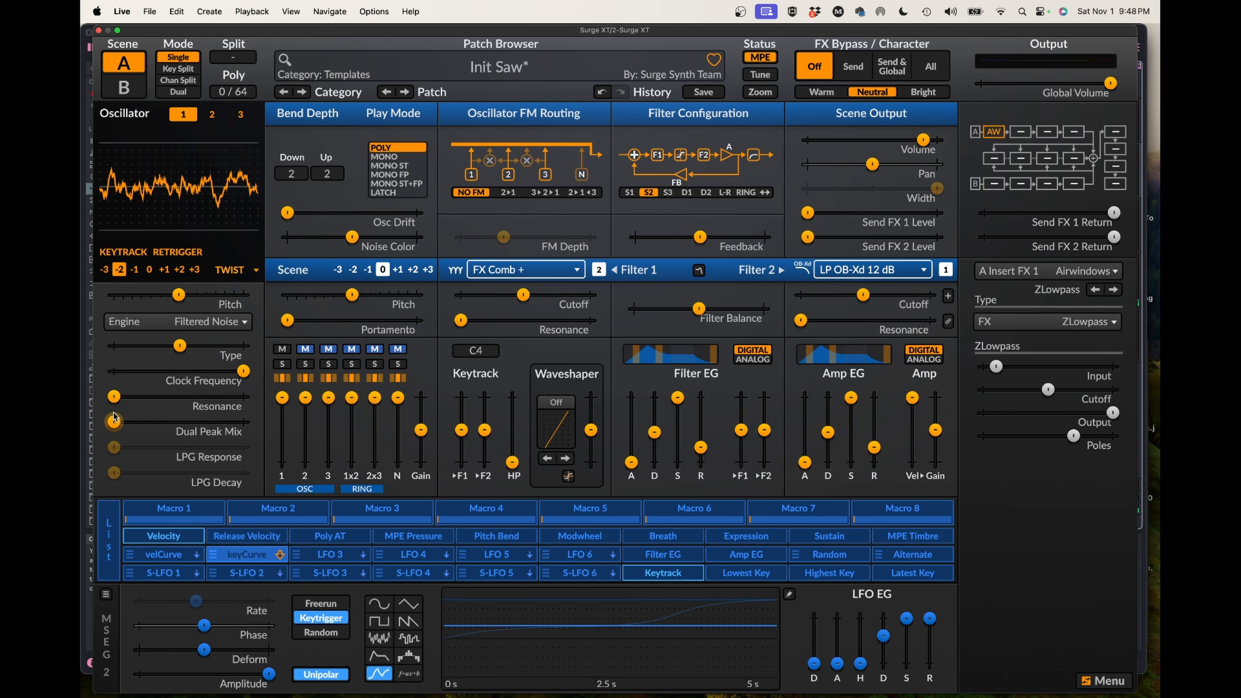
# - Sweep the oscillator's Dual Peak Mix through low and full settings, and leave it high but below maximum
pyautogui.moveTo(115, 420); pyautogui.dragTo(168, 421)
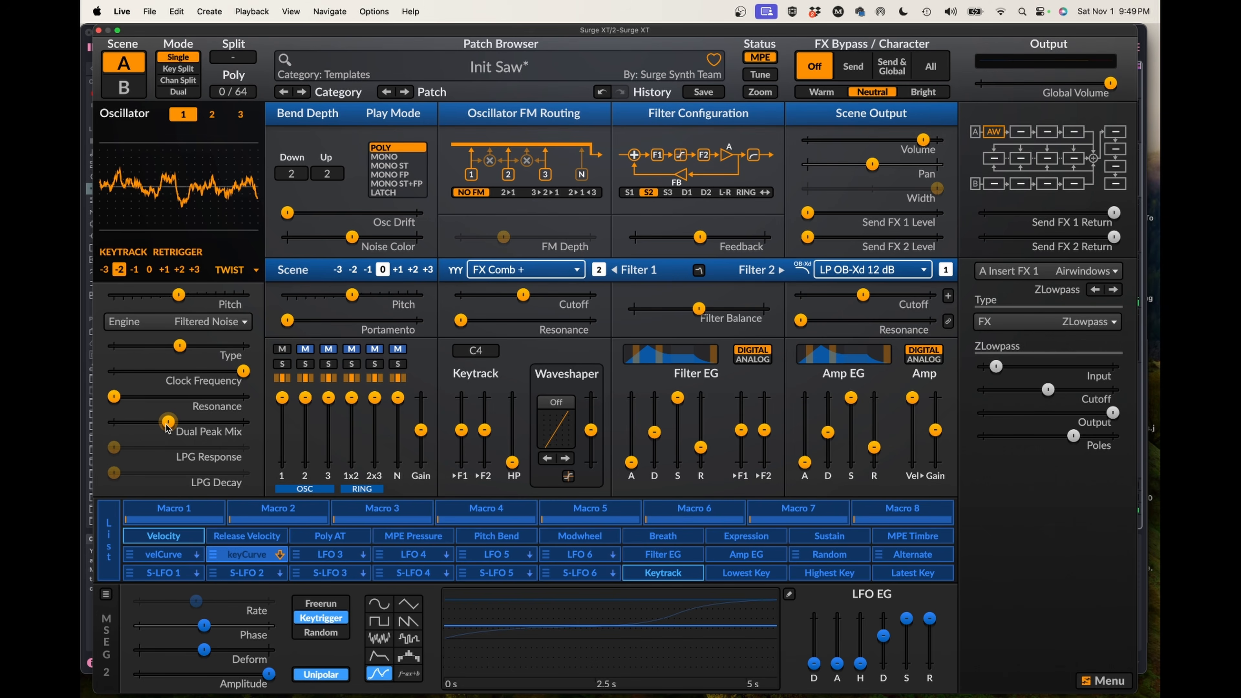
pyautogui.moveTo(168, 424)
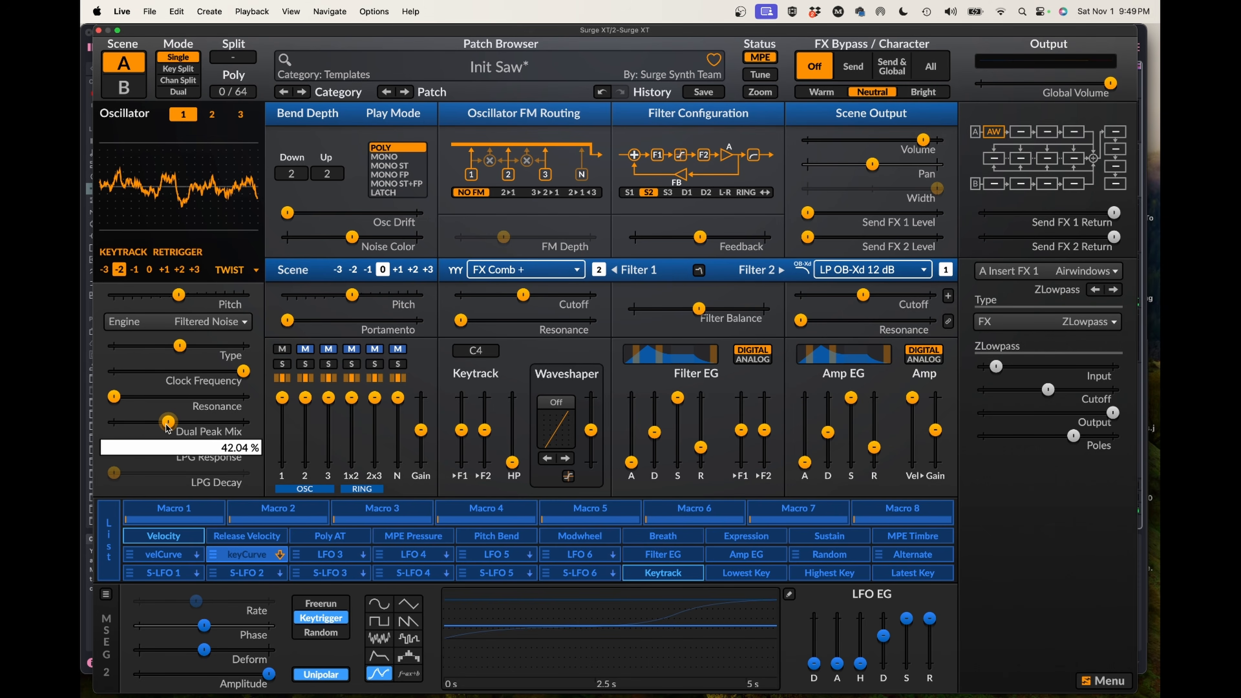
pyautogui.moveTo(168, 421); pyautogui.dragTo(243, 423)
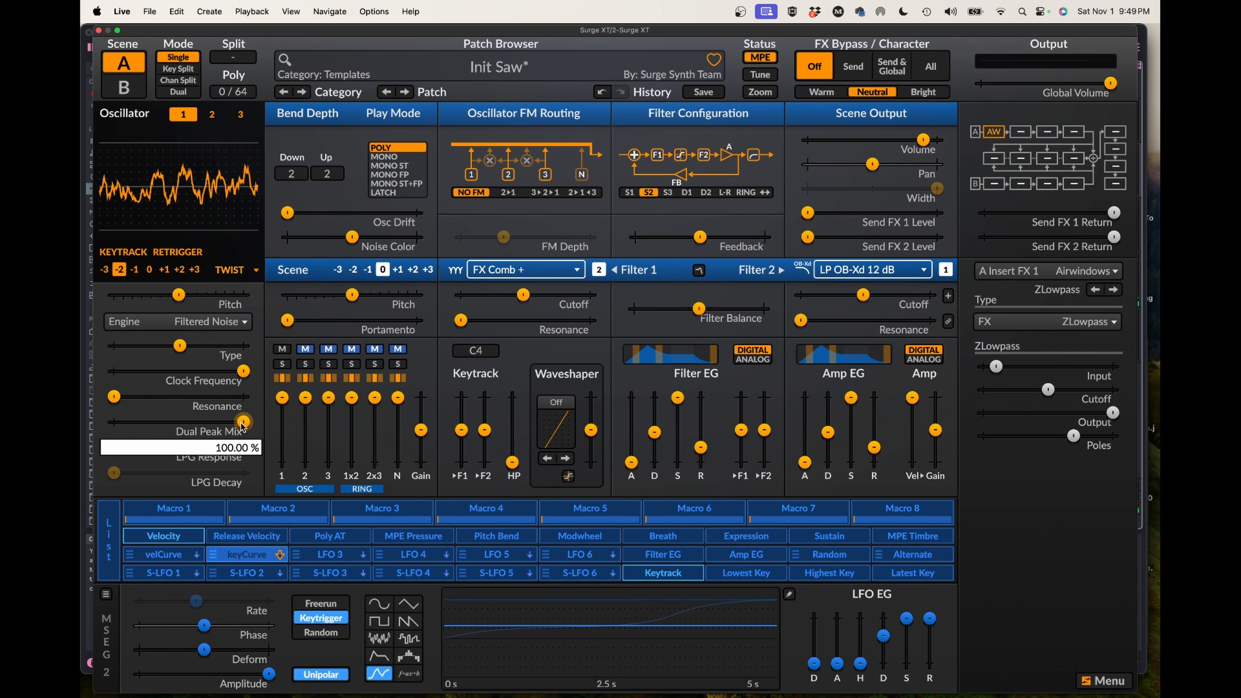
pyautogui.moveTo(242, 424); pyautogui.dragTo(131, 422)
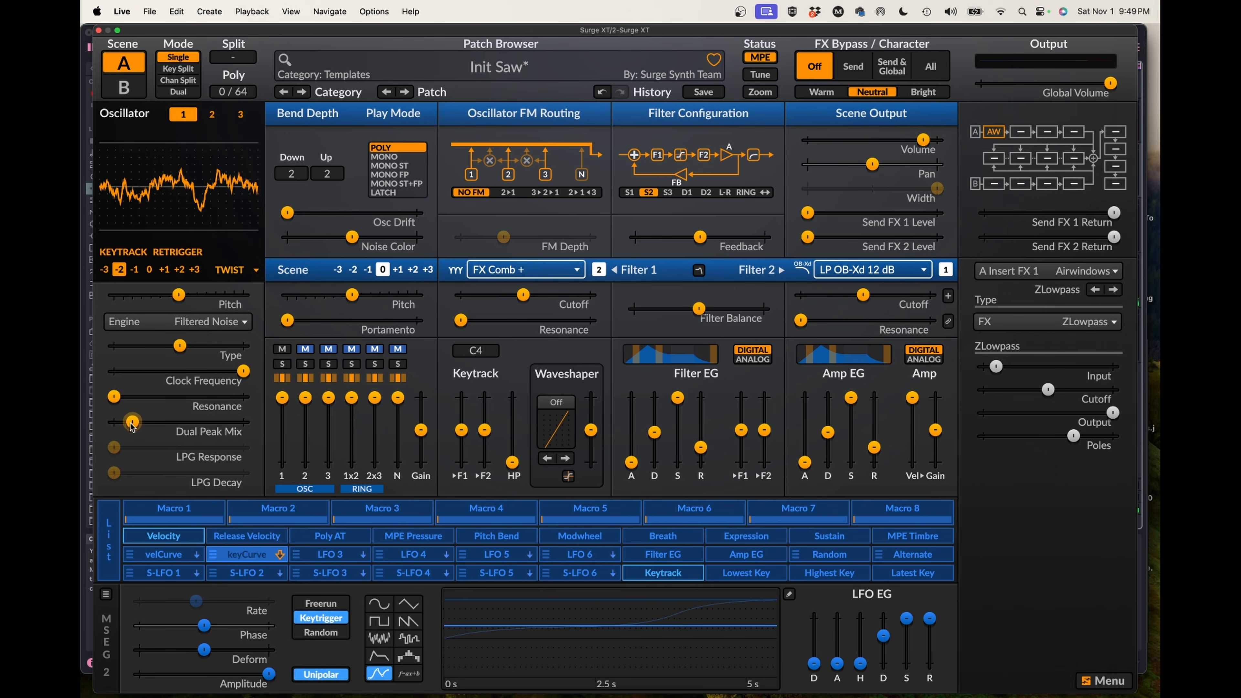
pyautogui.moveTo(132, 423); pyautogui.dragTo(228, 423)
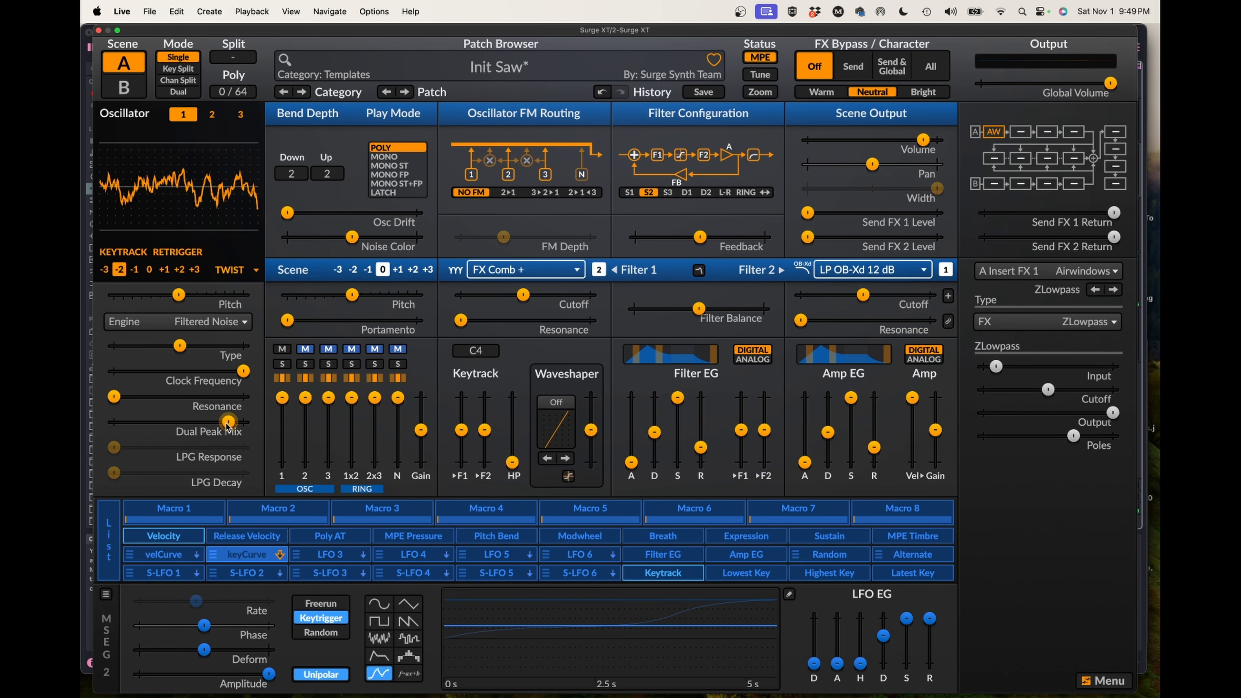
# - Enable the oscillator's LPG, with LPG Decay near maximum and LPG Response at about 50%
pyautogui.rightClick(188, 458)
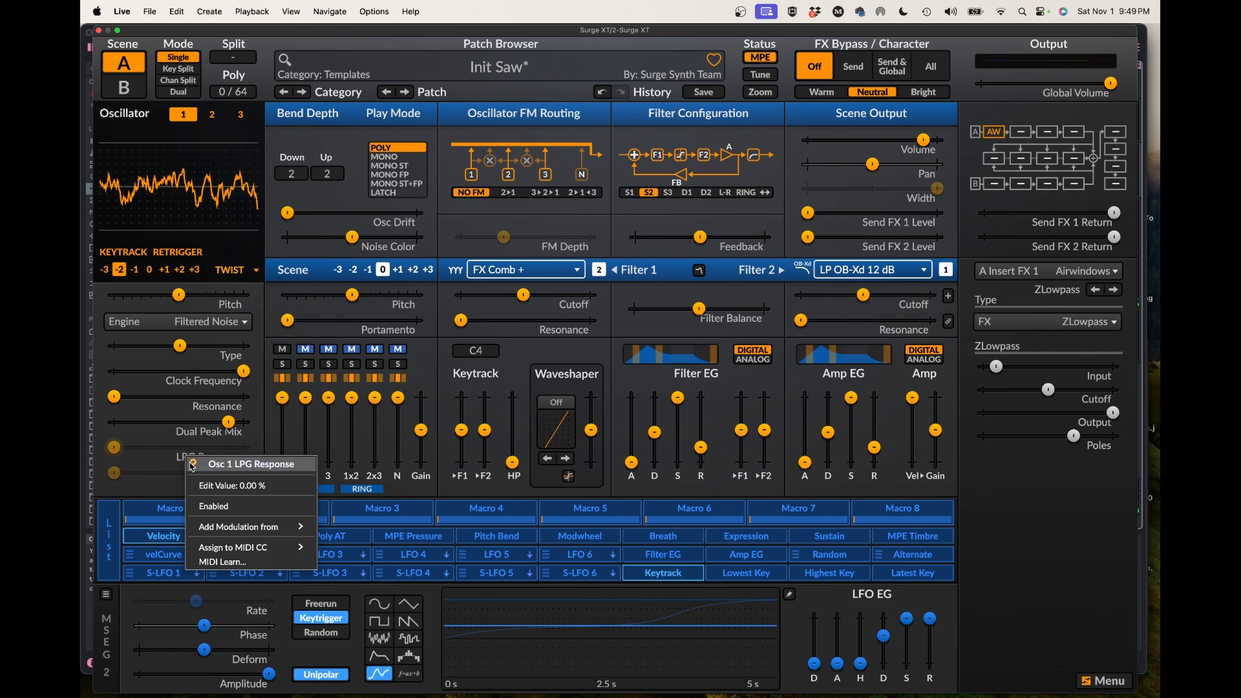
pyautogui.click(212, 508)
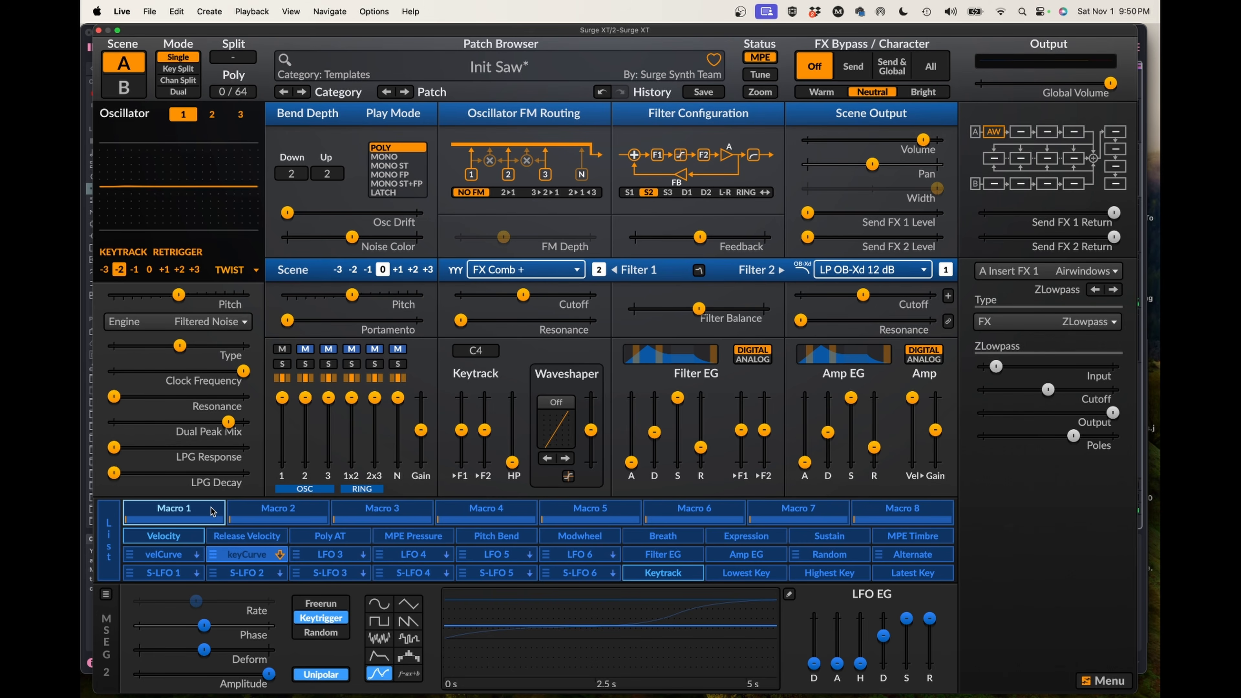
pyautogui.moveTo(113, 472); pyautogui.dragTo(235, 473)
pyautogui.moveTo(113, 448); pyautogui.dragTo(180, 447)
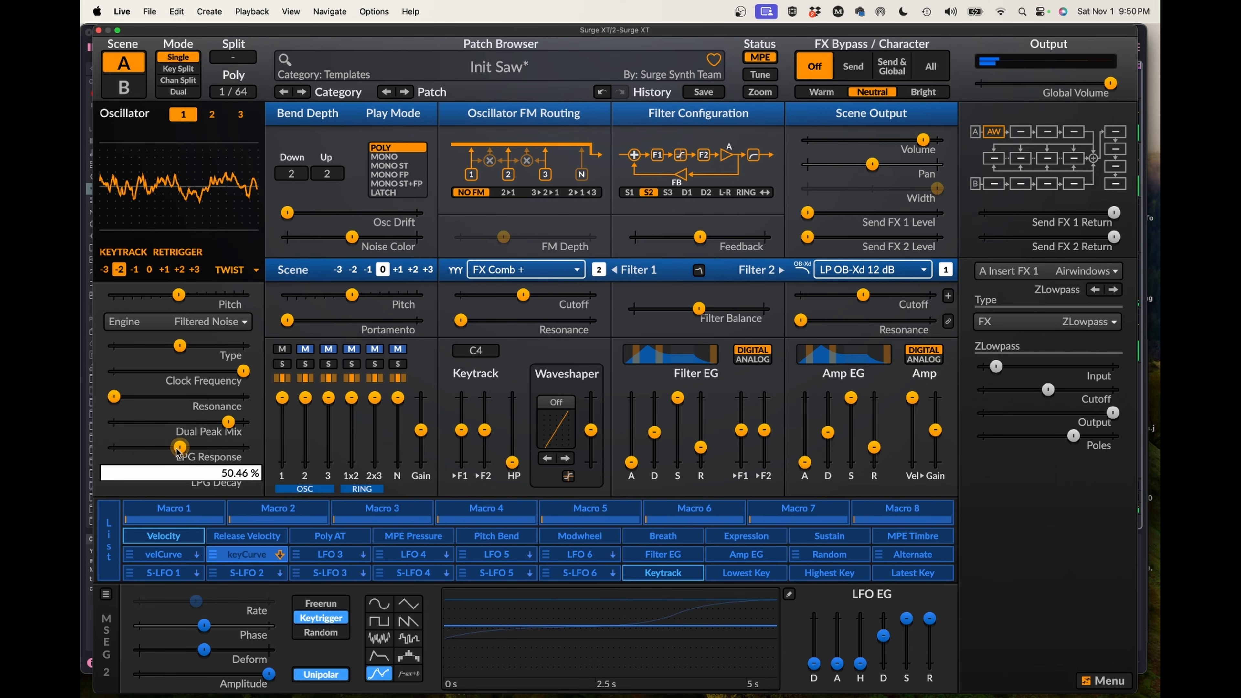
# - Audition a lower oscillator Type, settle it just below the middle, and nudge Dual Peak Mix slightly up
pyautogui.moveTo(180, 345); pyautogui.dragTo(142, 346)
pyautogui.moveTo(141, 349)
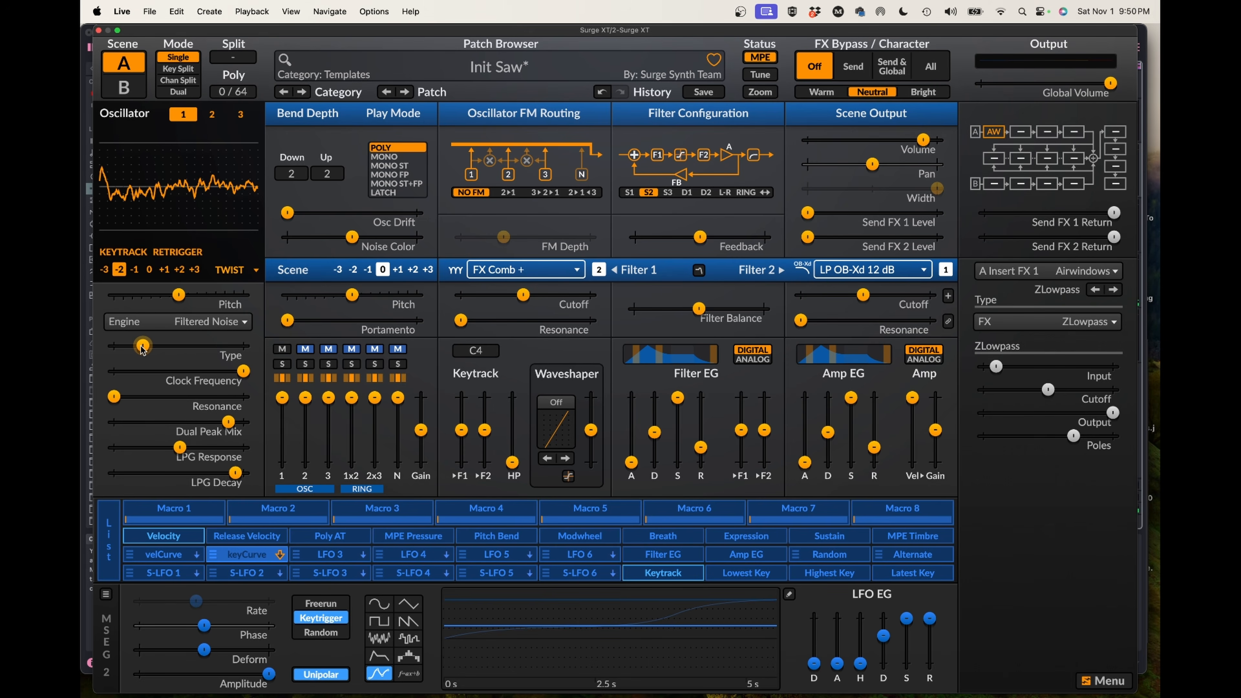
pyautogui.moveTo(142, 345); pyautogui.dragTo(176, 347)
pyautogui.moveTo(243, 370)
pyautogui.mouseDown()
pyautogui.moveTo(165, 371)
pyautogui.moveTo(243, 373)
pyautogui.mouseUp()
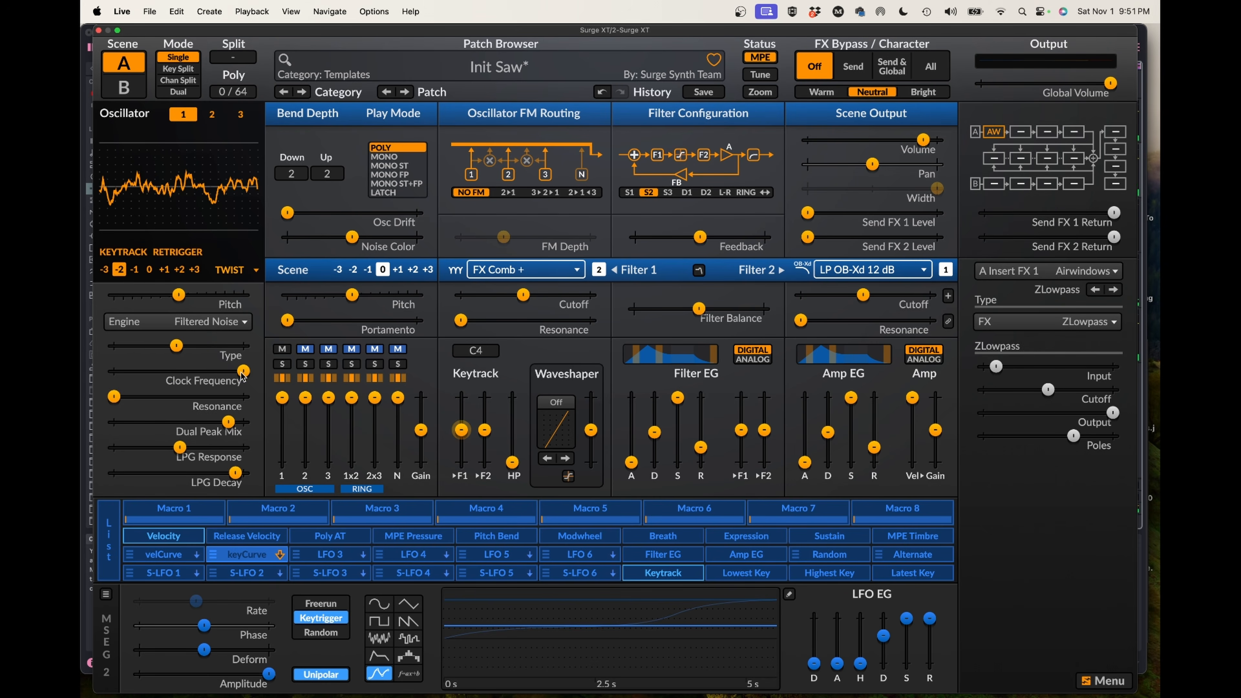
pyautogui.moveTo(228, 421)
pyautogui.mouseDown()
pyautogui.moveTo(142, 422)
pyautogui.moveTo(227, 423)
pyautogui.mouseUp()
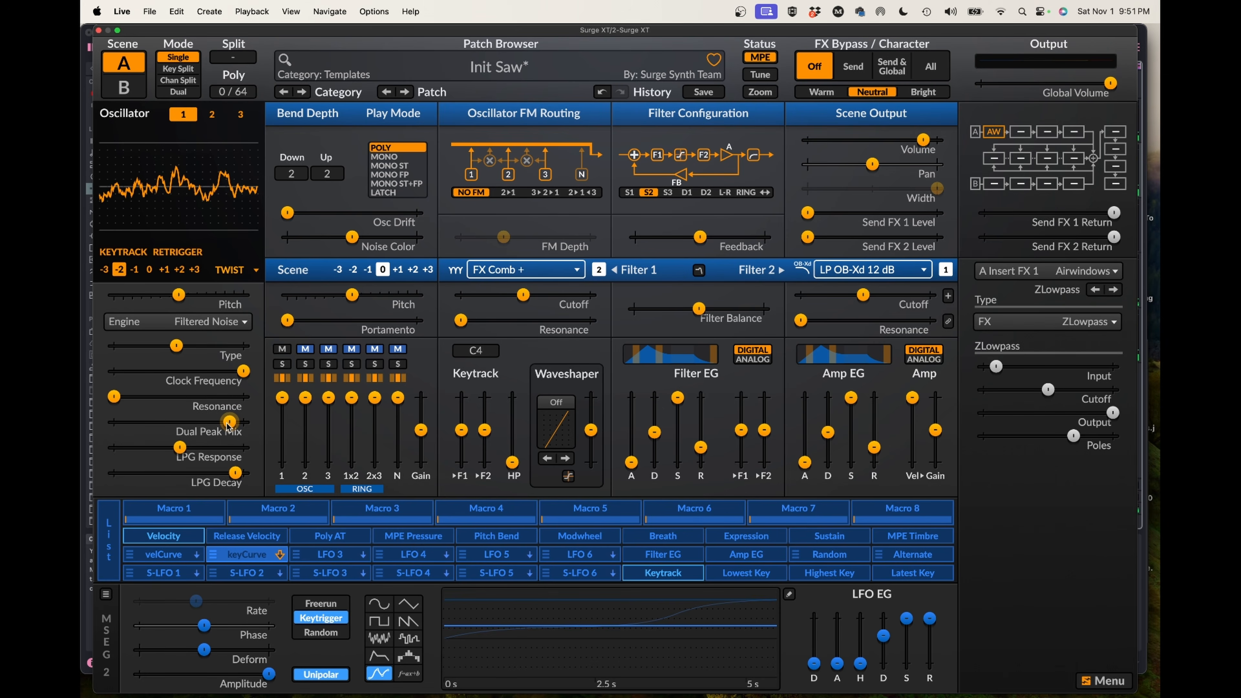
pyautogui.moveTo(228, 424)
# - Raise LPG Response slightly above 50%, try LPG Decay at about 46%, and settle LPG Decay high, slightly below its earlier setting
pyautogui.moveTo(182, 448)
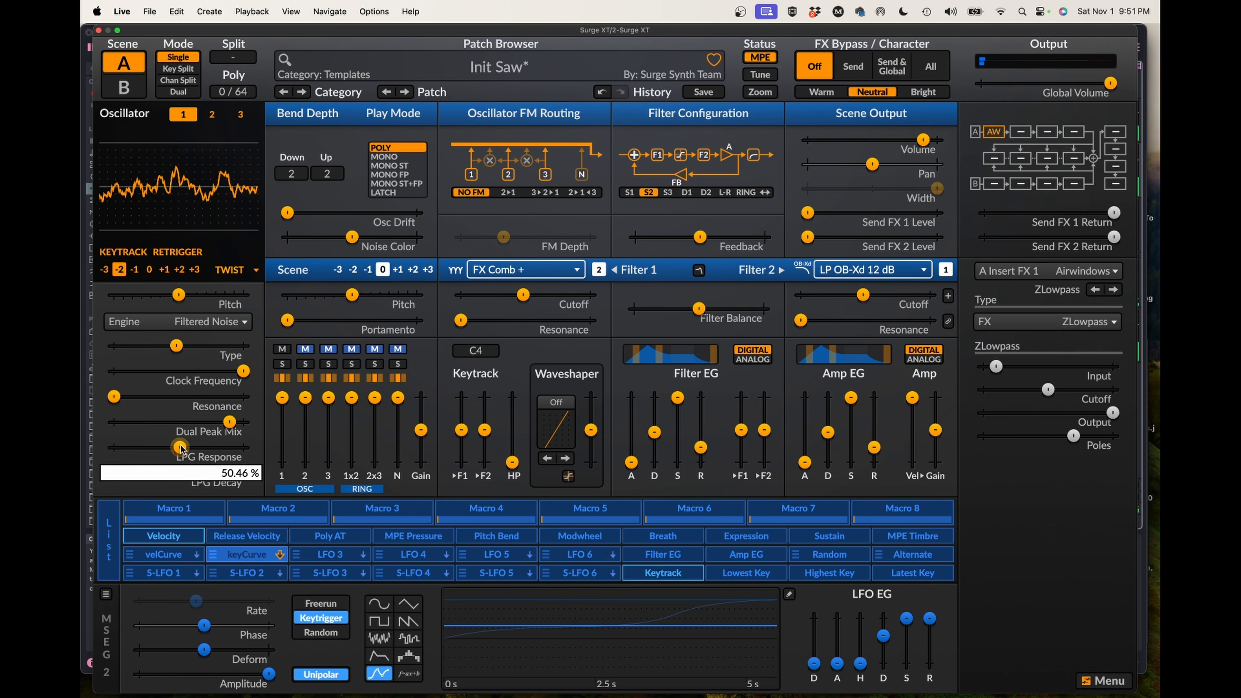
pyautogui.moveTo(181, 449); pyautogui.dragTo(174, 472)
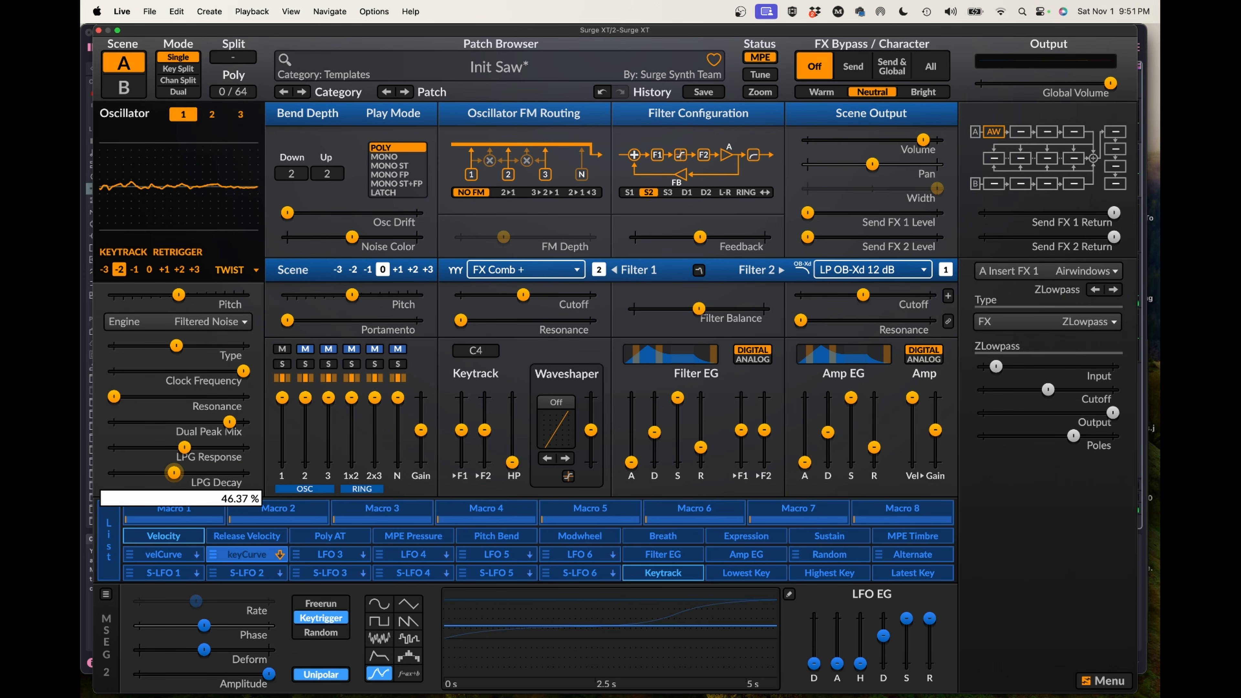
pyautogui.moveTo(173, 473); pyautogui.dragTo(226, 472)
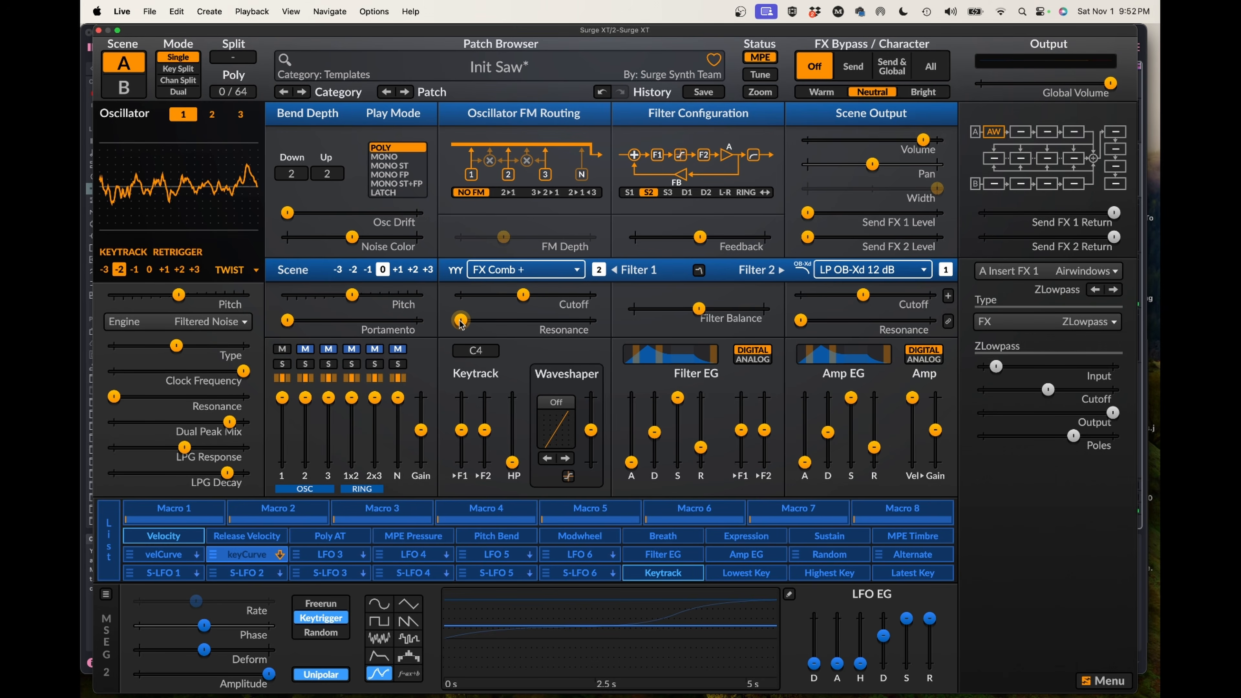
# - Set Filter 1's Resonance to maximum and the Keytrack Root Key to C5
pyautogui.moveTo(461, 321); pyautogui.dragTo(589, 332)
pyautogui.moveTo(589, 332)
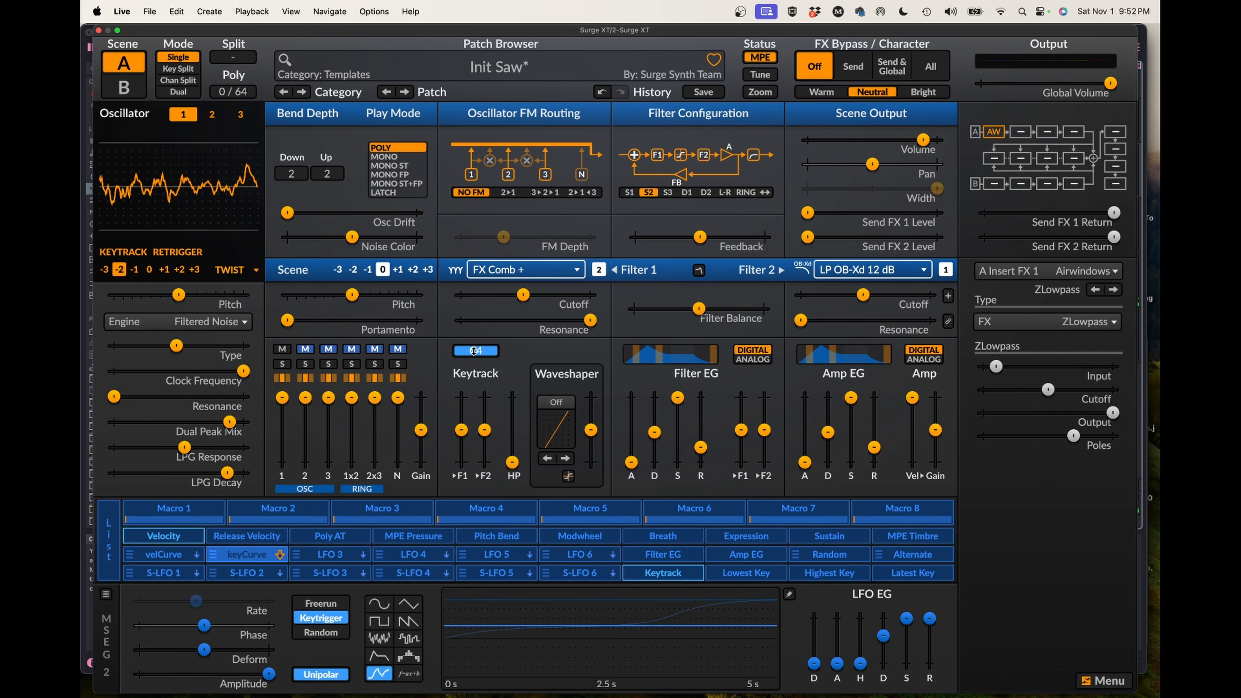
pyautogui.moveTo(476, 355)
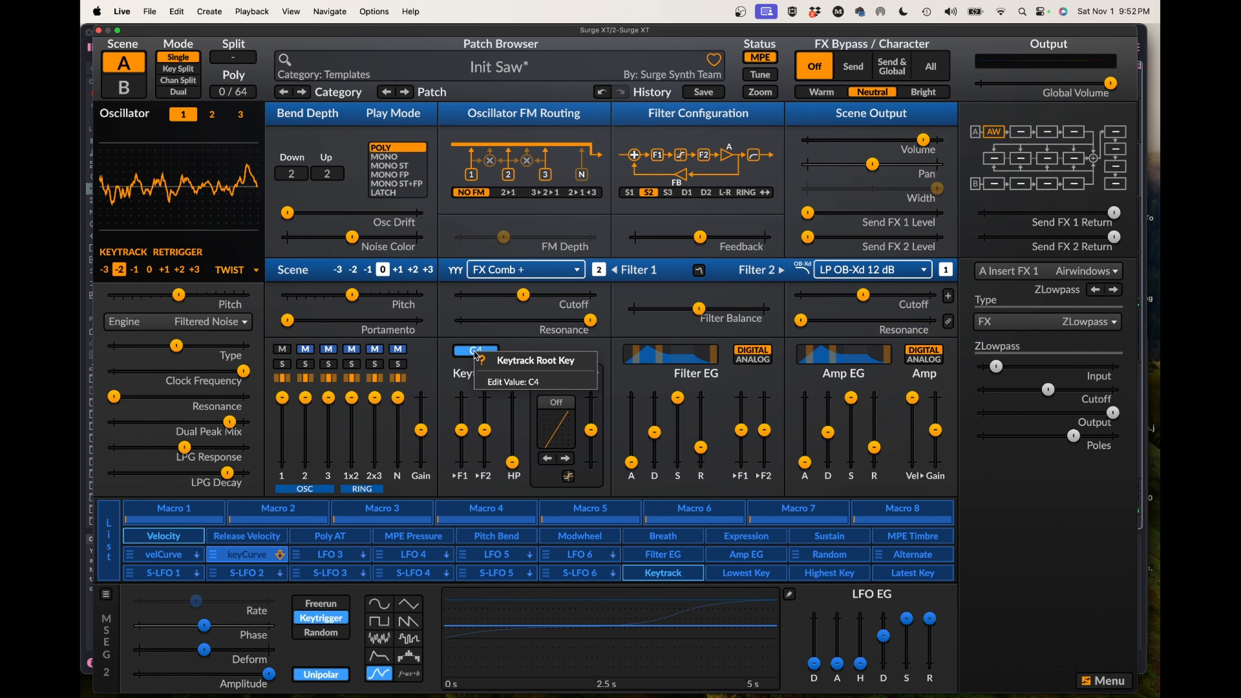
pyautogui.click(502, 380)
pyautogui.write('C5')
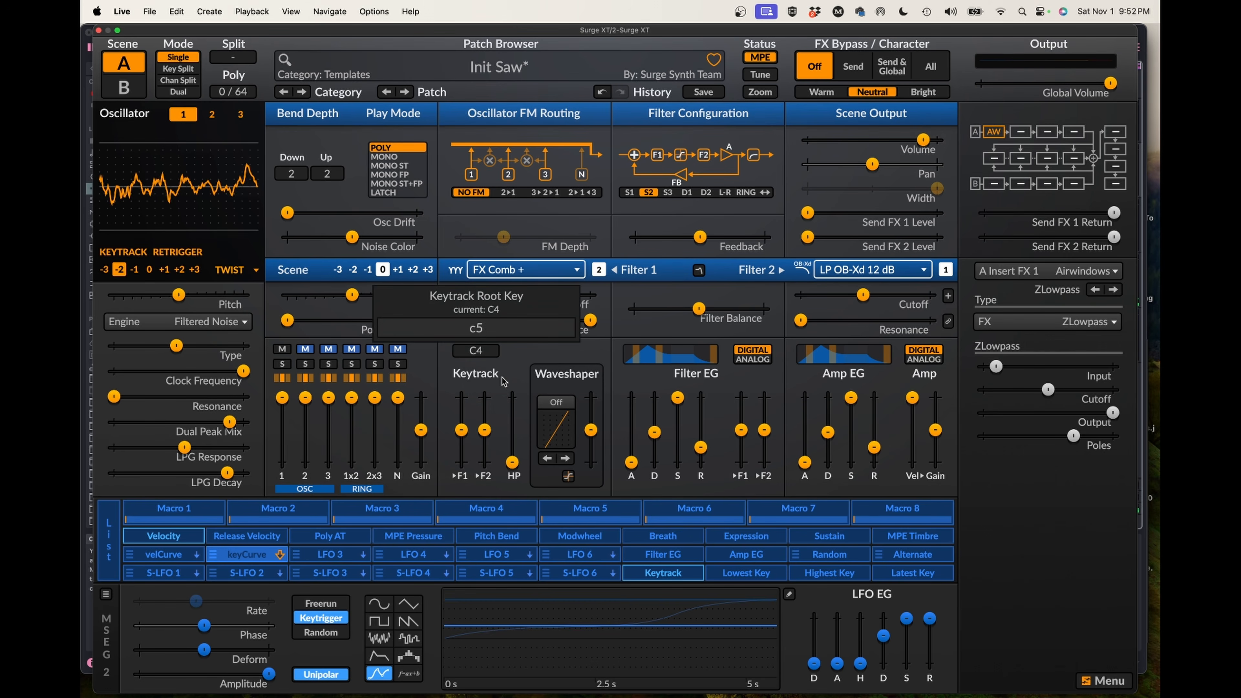
pyautogui.press('Return')
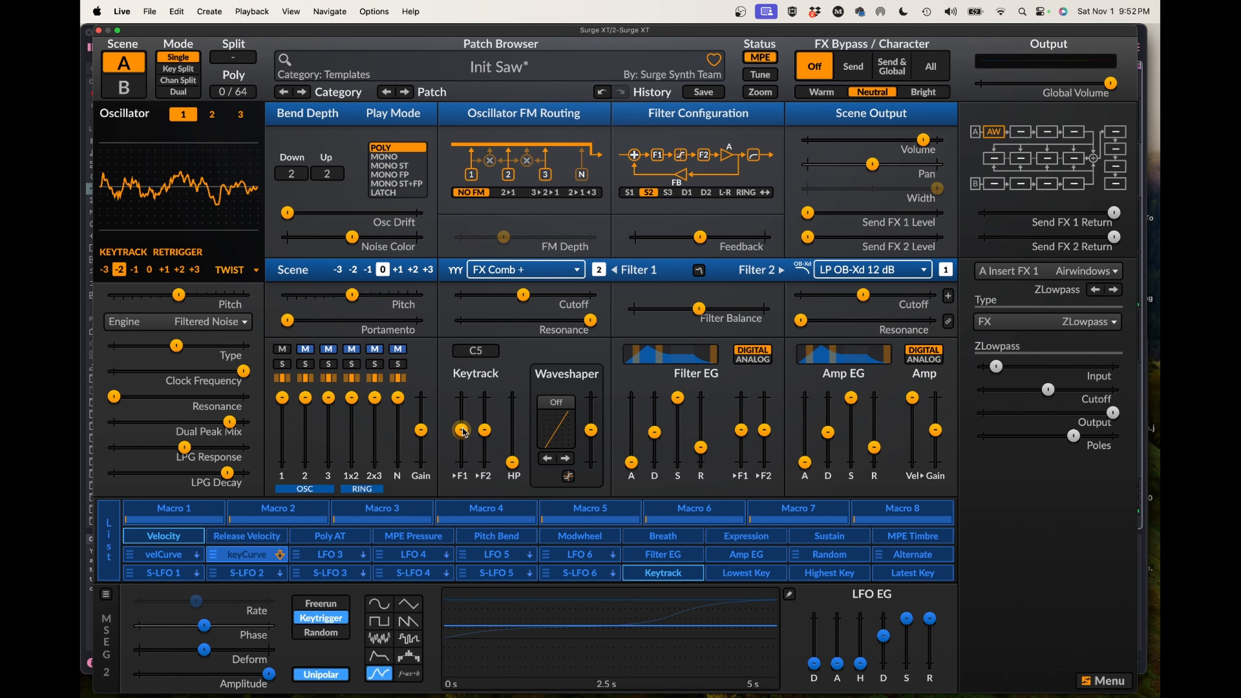
# - Raise the keytrack amount to Filter 1 to maximum and lower the Amp Gain slightly
pyautogui.moveTo(462, 430)
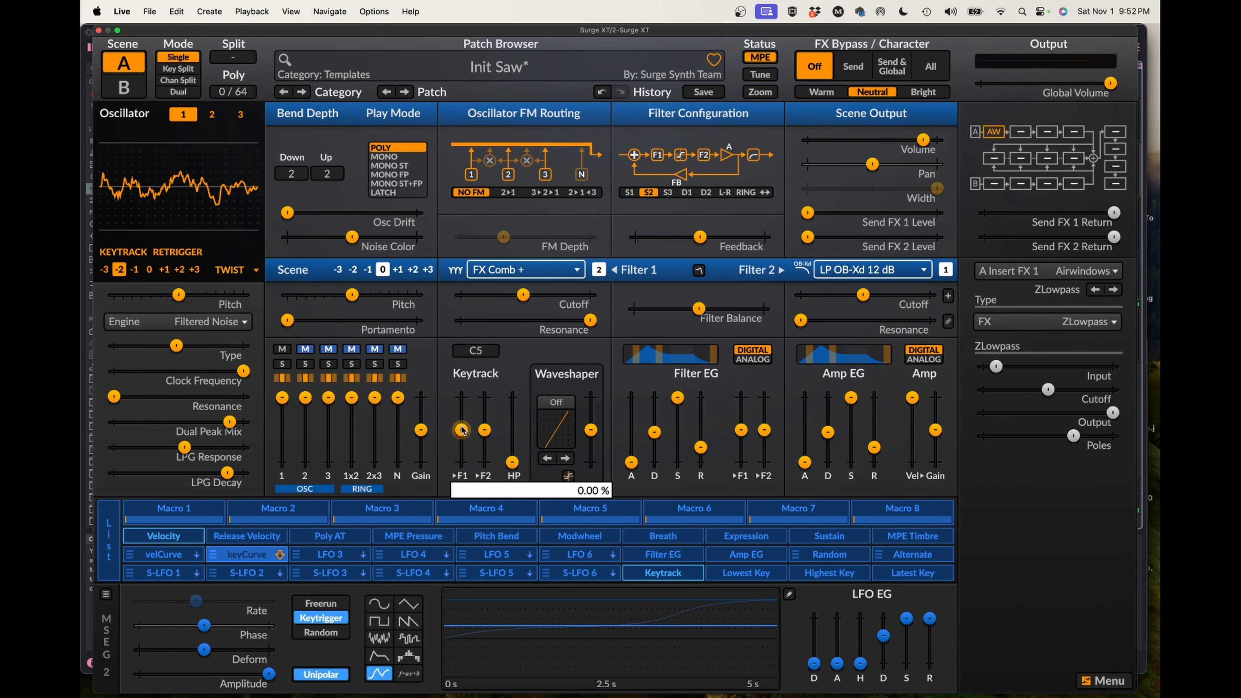
pyautogui.moveTo(462, 429); pyautogui.dragTo(461, 397)
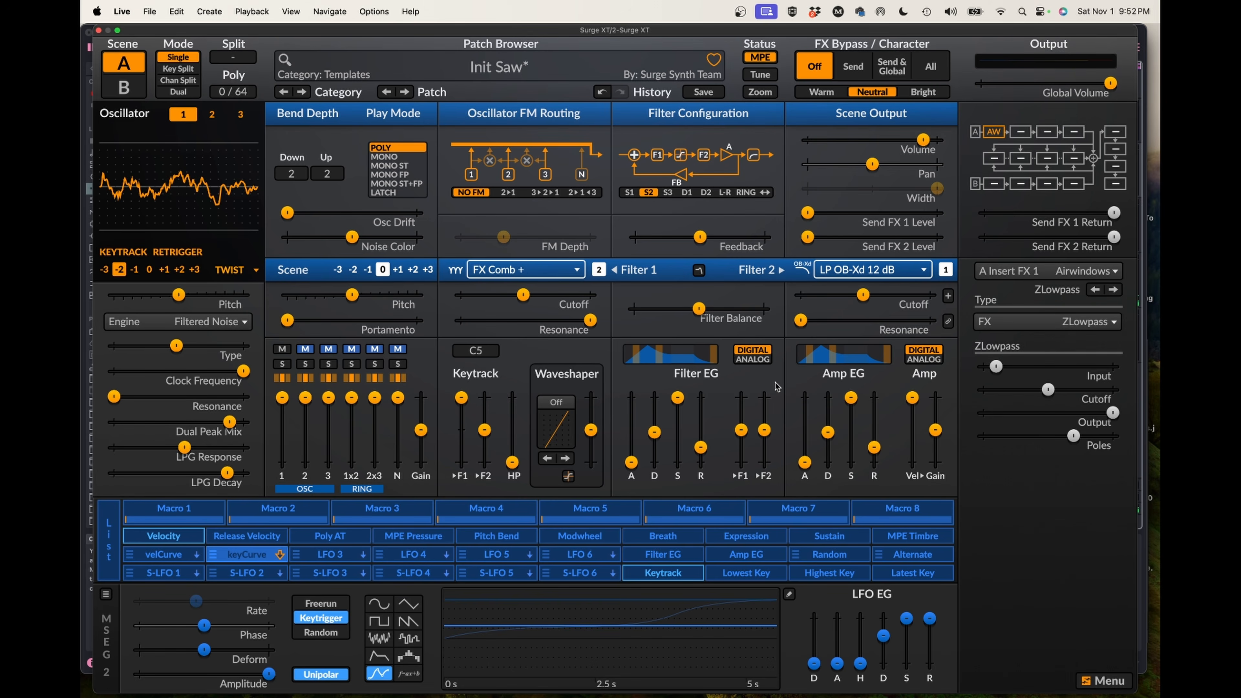
pyautogui.moveTo(934, 432); pyautogui.dragTo(933, 433)
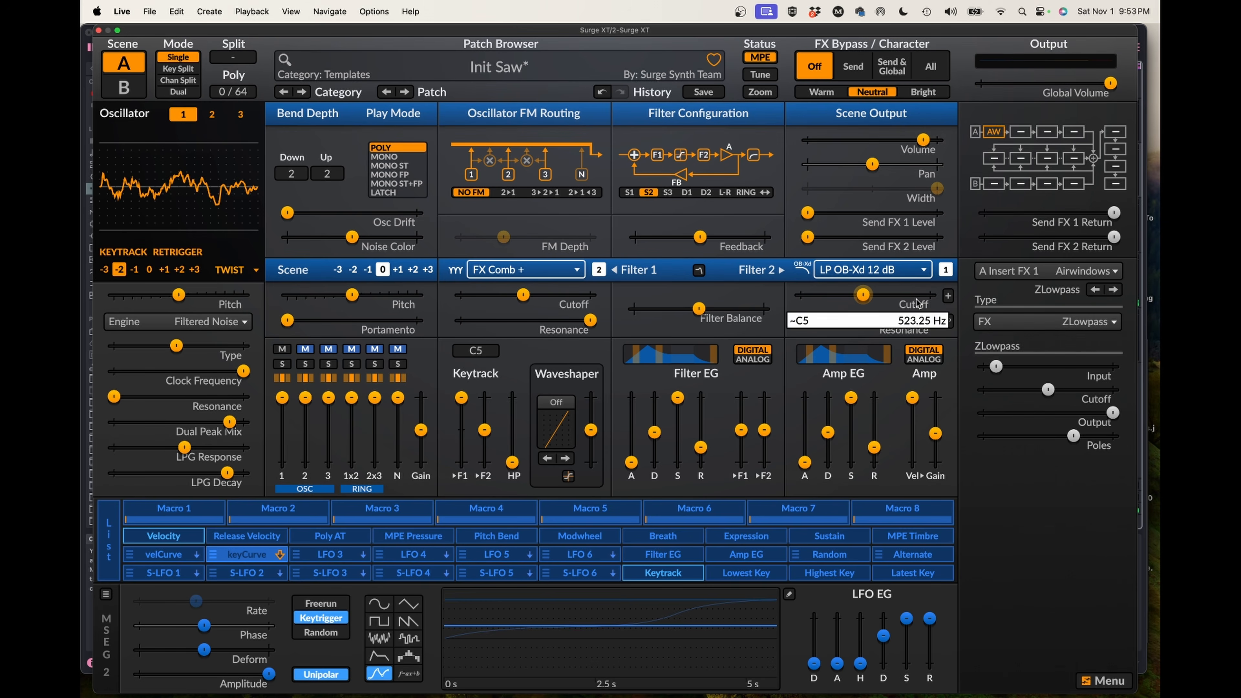
# - Set Decay to maximum and Sustain to minimum on both the Filter EG and the Amp EG
pyautogui.moveTo(665, 425)
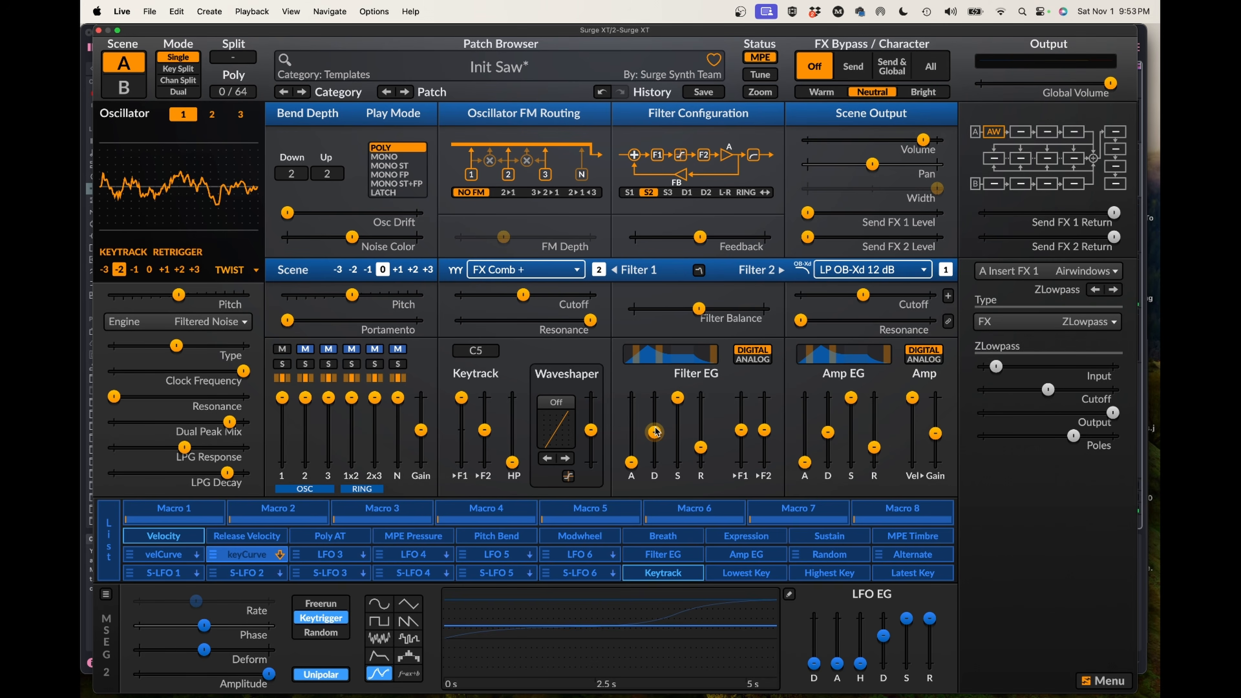
pyautogui.moveTo(649, 437); pyautogui.dragTo(649, 402)
pyautogui.moveTo(828, 432); pyautogui.dragTo(827, 398)
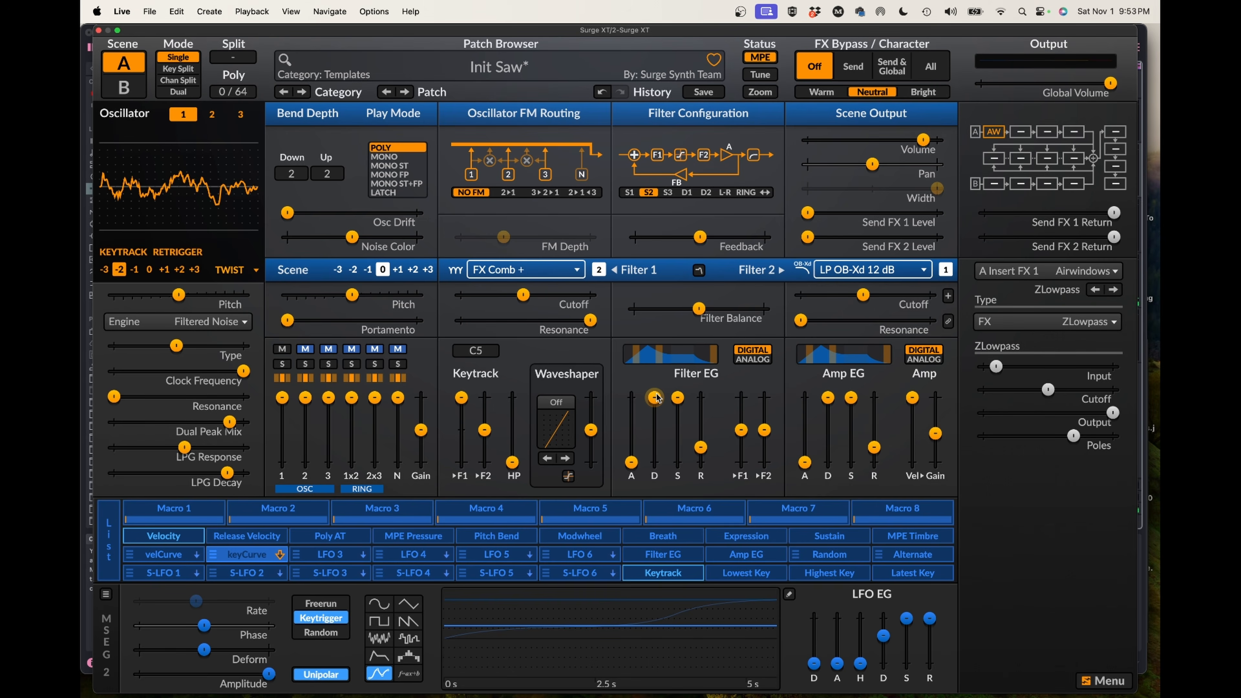
pyautogui.moveTo(654, 397); pyautogui.dragTo(677, 462)
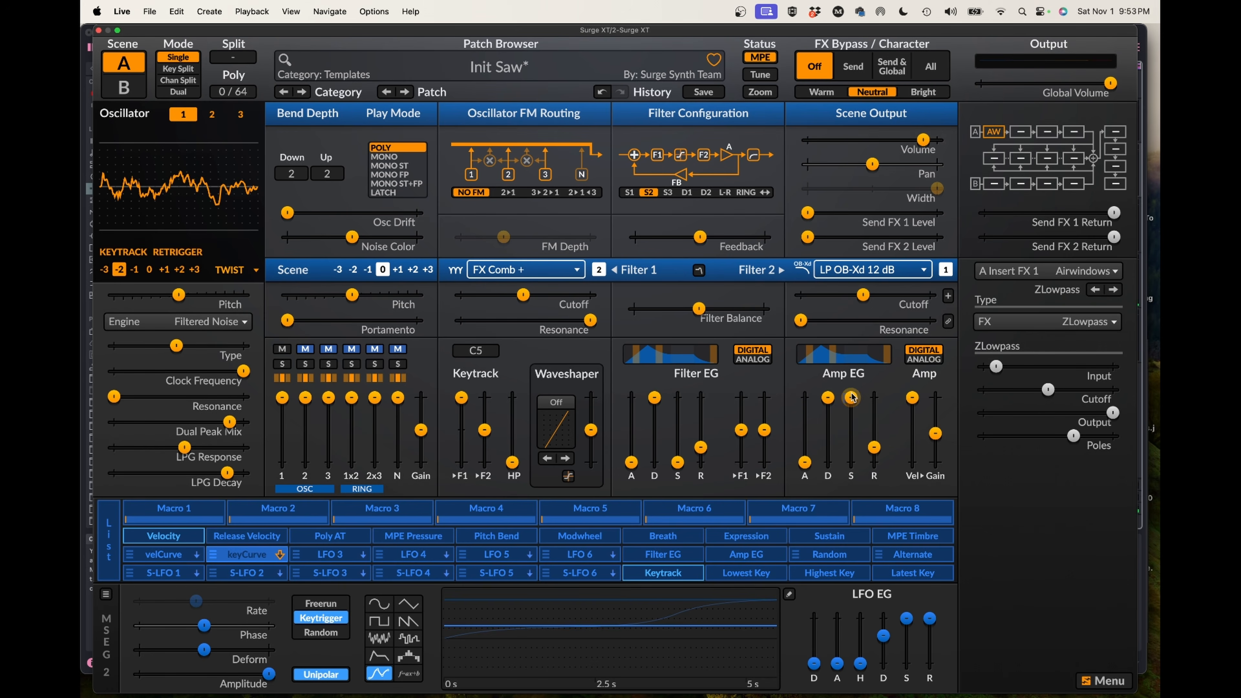
pyautogui.moveTo(850, 397); pyautogui.dragTo(850, 461)
# - Set the Filter EG Release to maximum, try a longer Amp EG Release, and bring the Amp EG Release to 0.025 s
pyautogui.moveTo(700, 447); pyautogui.dragTo(700, 397)
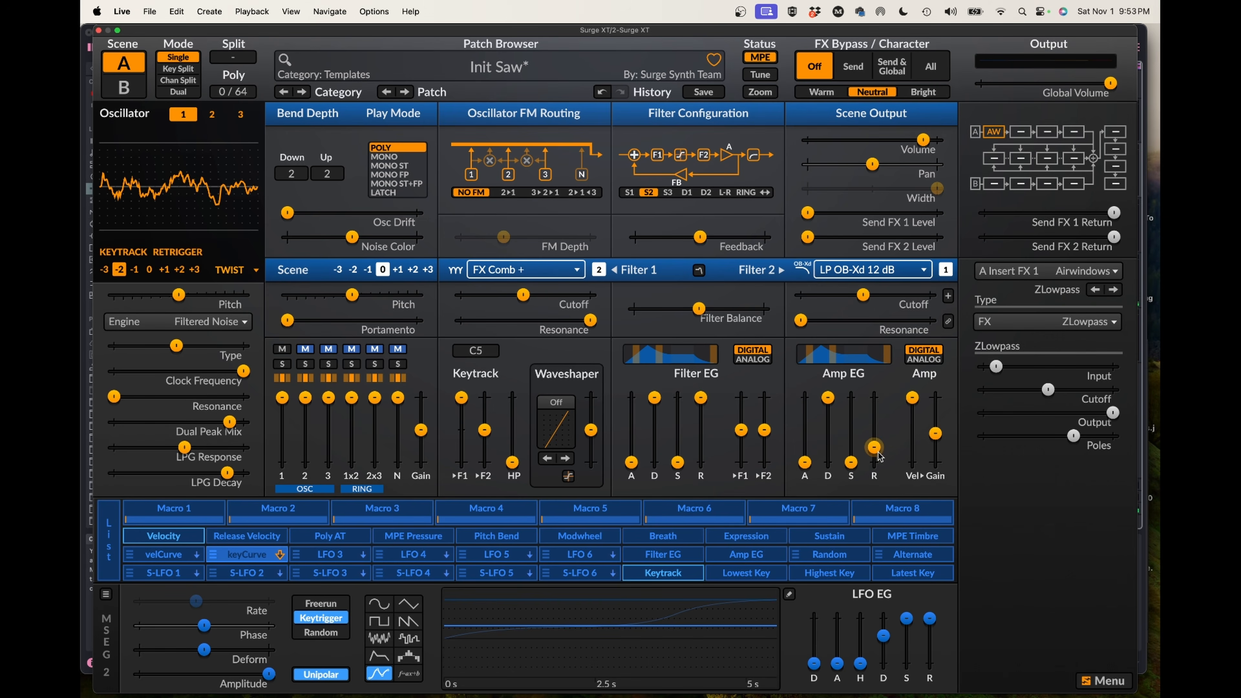
pyautogui.moveTo(876, 450)
pyautogui.moveTo(876, 450); pyautogui.dragTo(873, 432)
pyautogui.moveTo(873, 431); pyautogui.dragTo(874, 448)
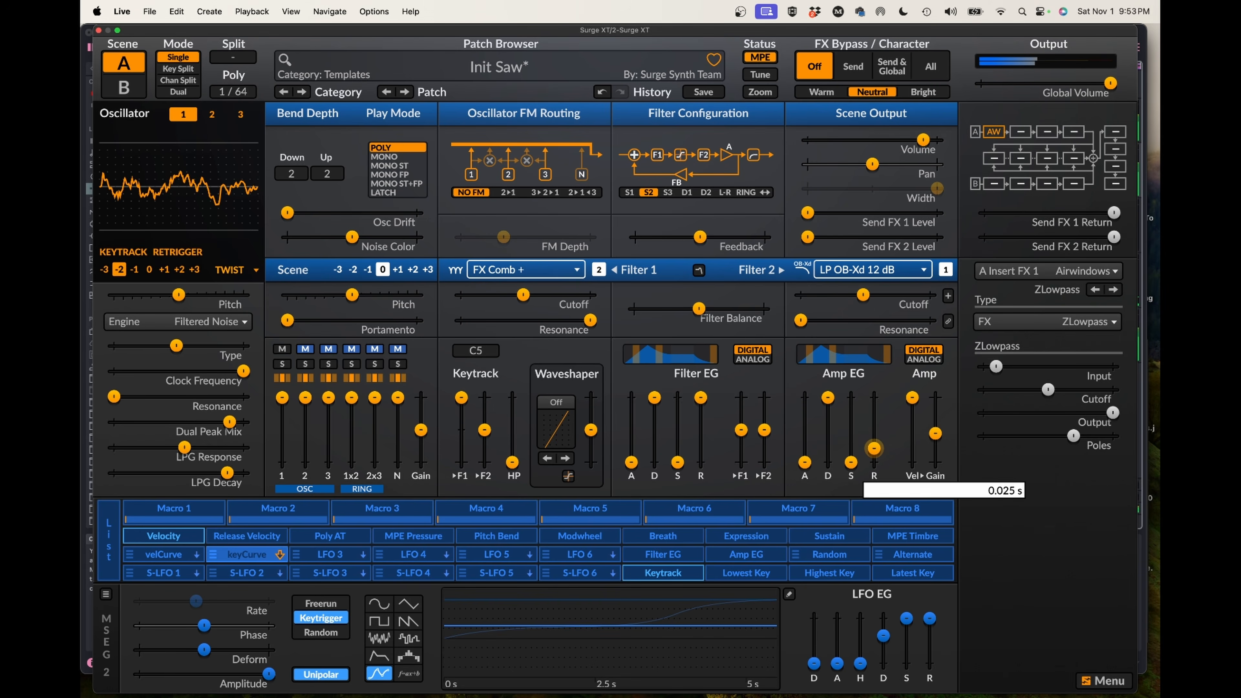
# - Try an Amp EG Release of 0.011 s and settle on a longer release around the slider's midpoint
pyautogui.moveTo(874, 448); pyautogui.dragTo(874, 454)
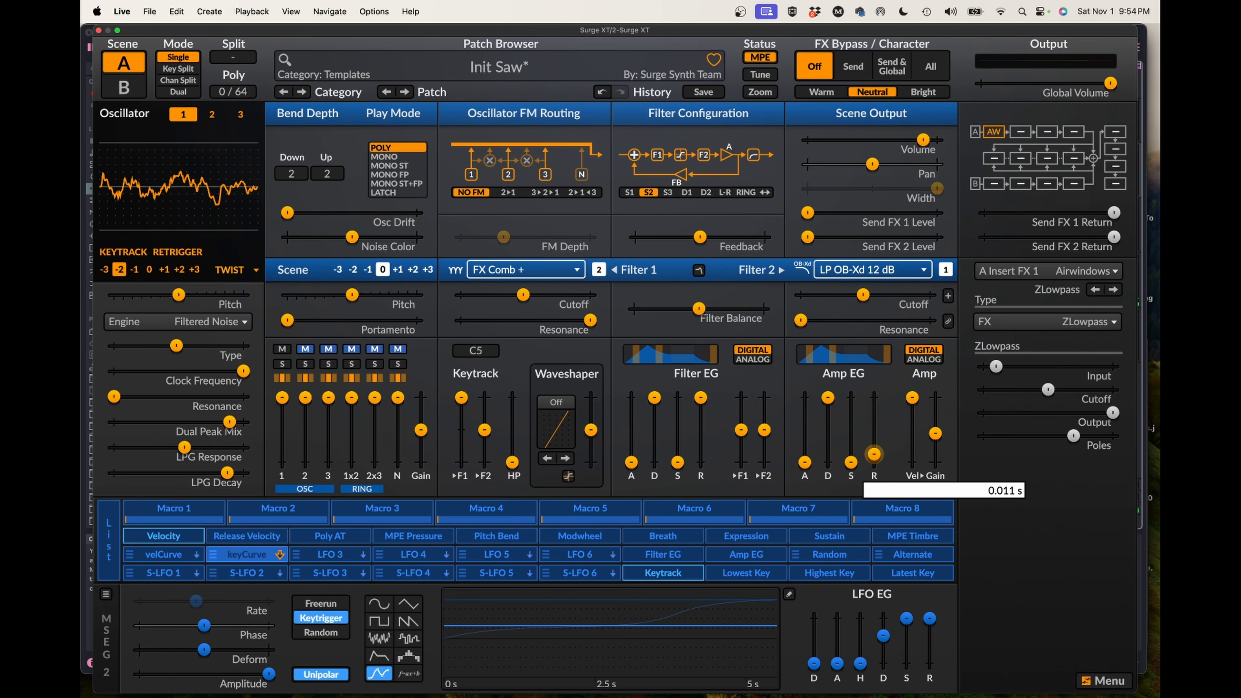
pyautogui.moveTo(874, 454); pyautogui.dragTo(873, 428)
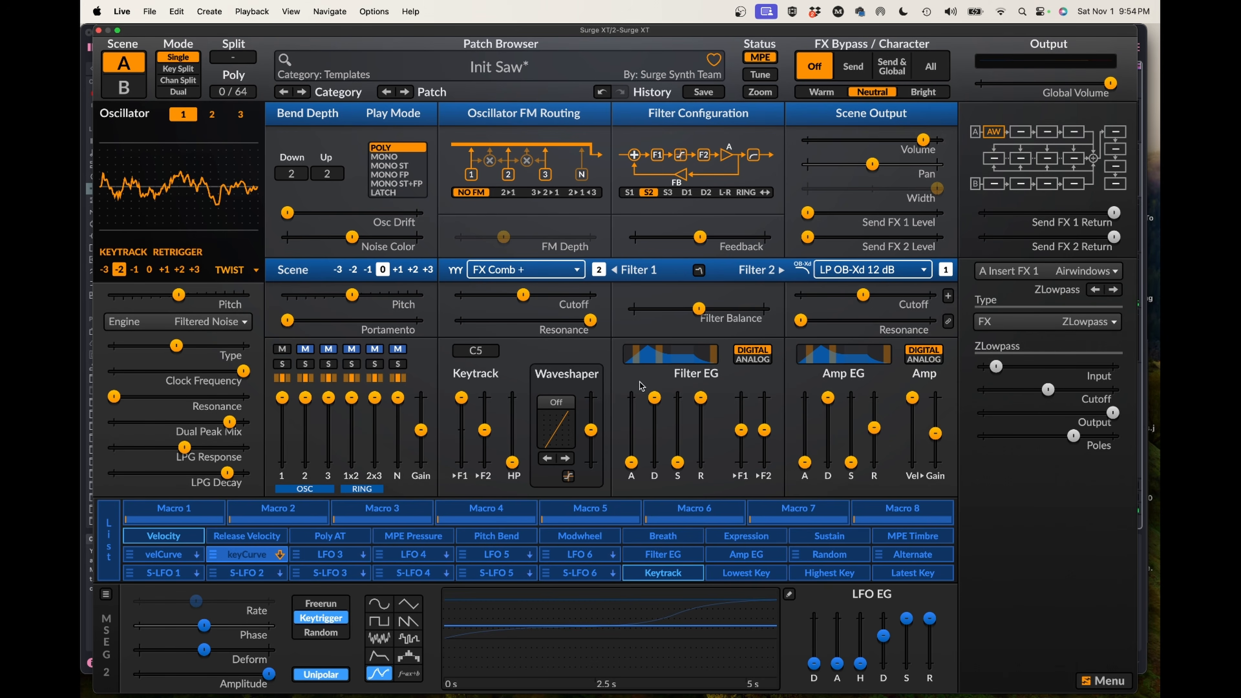
# - Assign velCurve to the Filter EG amount for Filter 2 with a small positive modulation depth
pyautogui.click(180, 539)
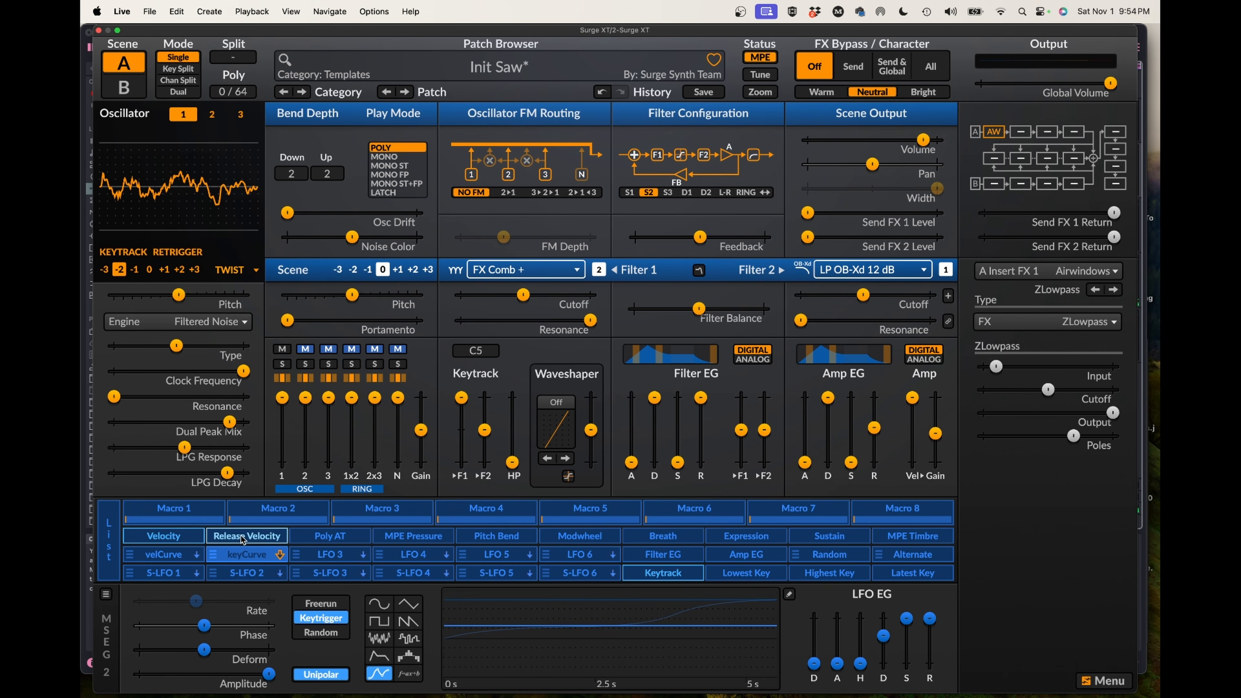
pyautogui.click(176, 554)
pyautogui.click(177, 555)
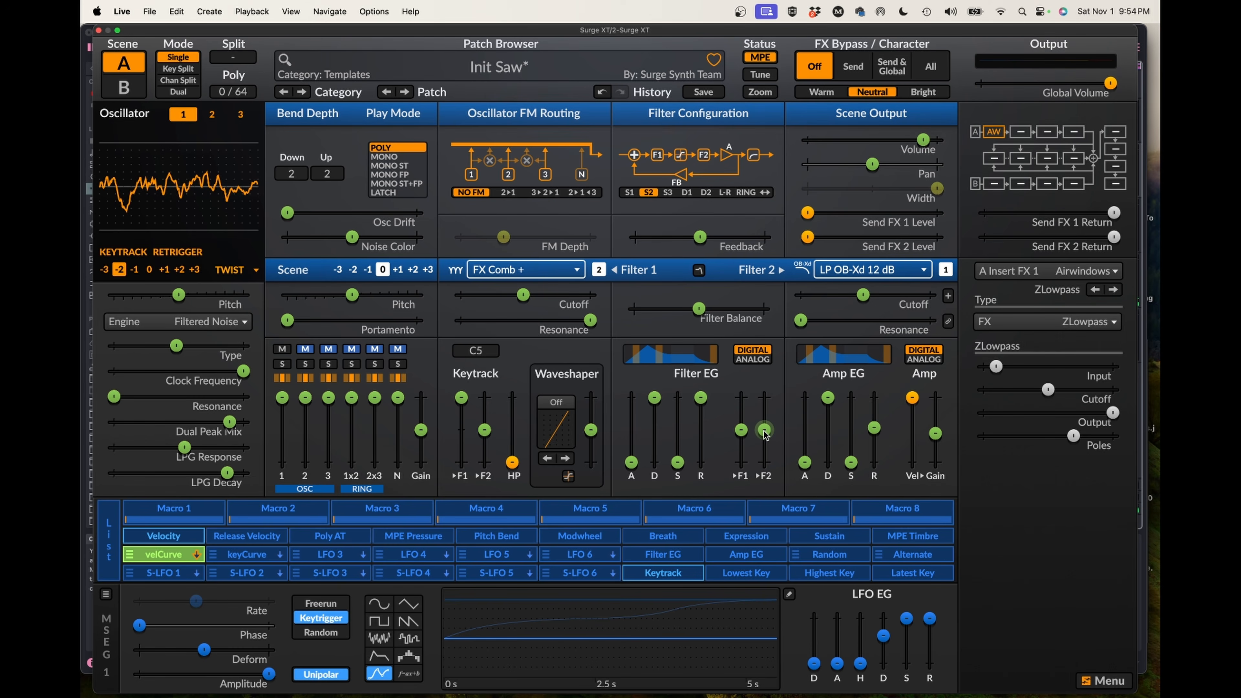
pyautogui.moveTo(764, 433)
pyautogui.moveTo(764, 434)
pyautogui.mouseDown()
pyautogui.moveTo(765, 409)
pyautogui.moveTo(763, 427)
pyautogui.mouseUp()
pyautogui.click(163, 555)
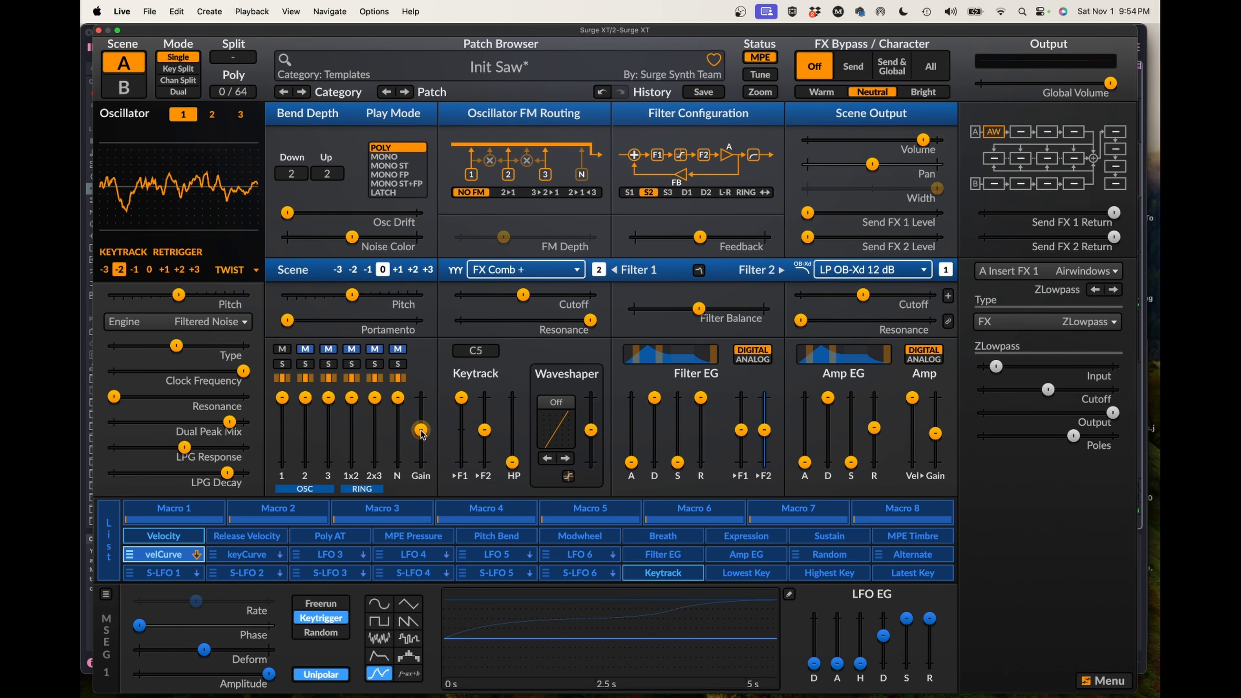
# - Lower the oscillator mixer Gain and modulate it upward with velCurve to around the slider's midpoint
pyautogui.moveTo(421, 433)
pyautogui.moveTo(421, 432); pyautogui.dragTo(419, 457)
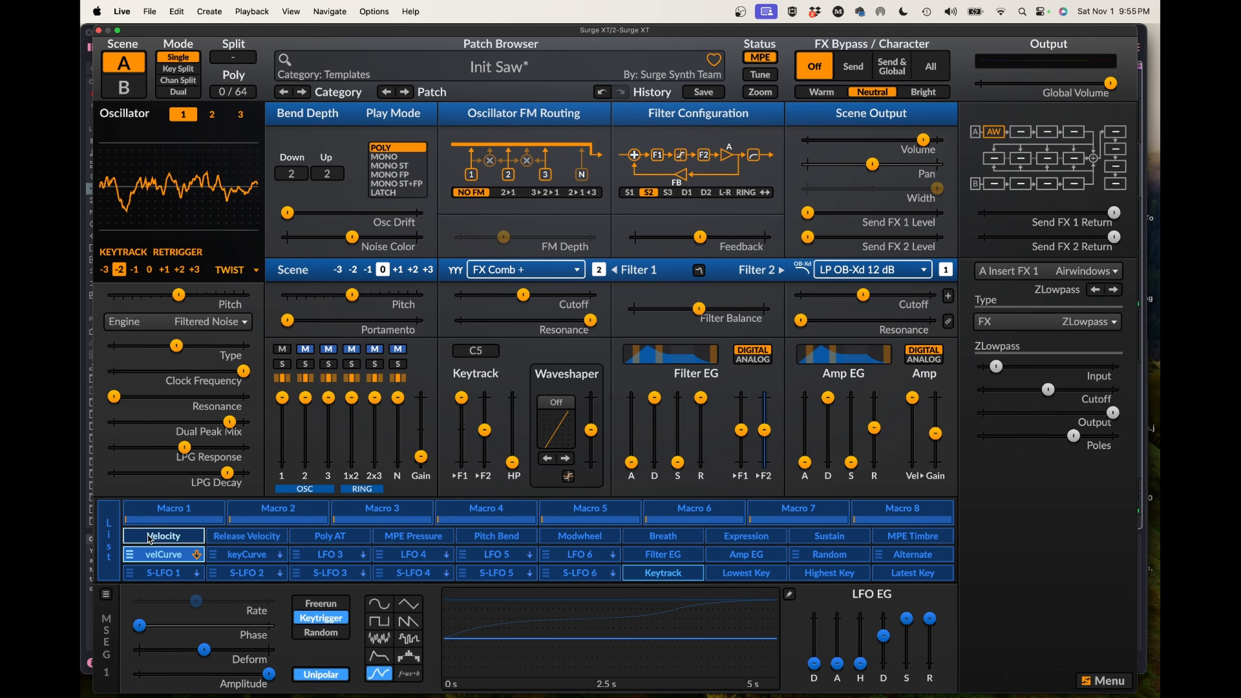
pyautogui.click(151, 554)
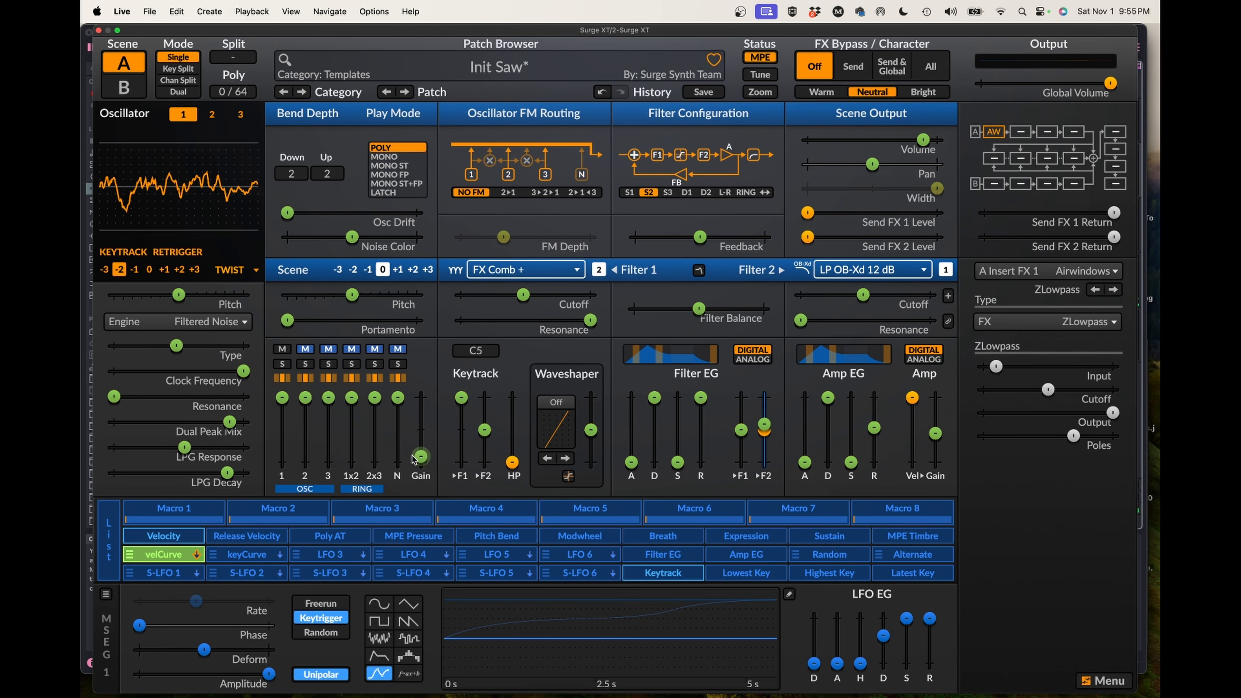
pyautogui.moveTo(420, 457); pyautogui.dragTo(419, 430)
pyautogui.press('Escape')
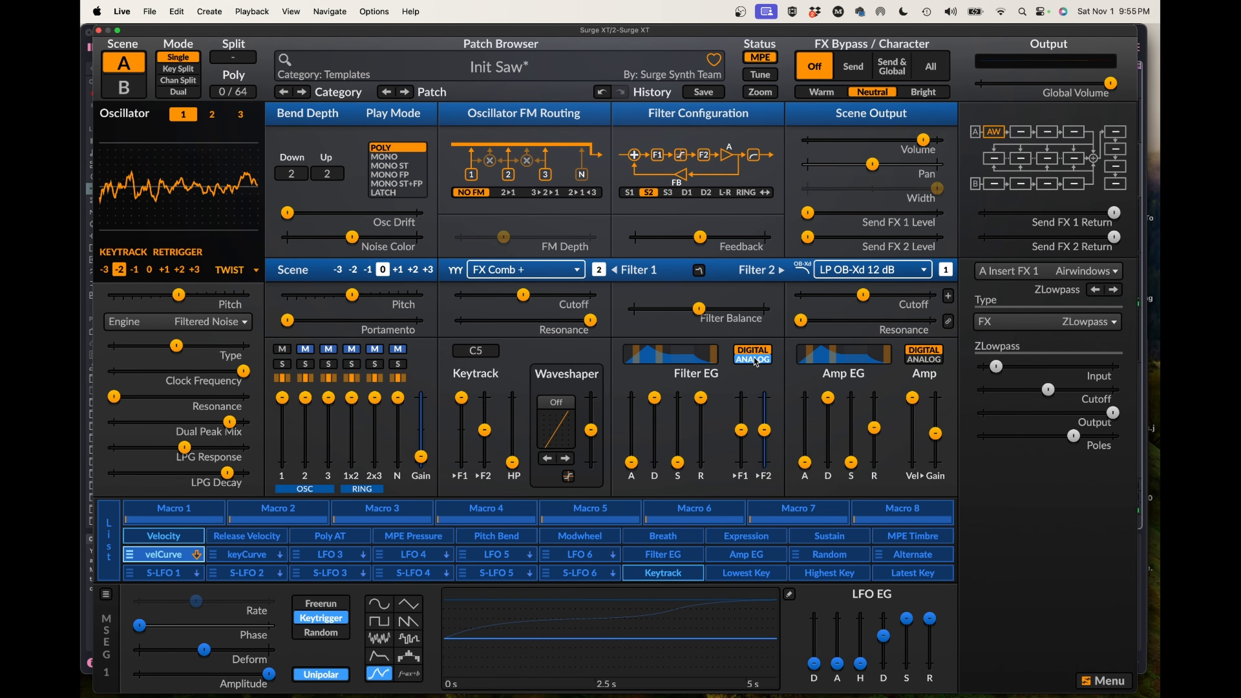
# - Switch the Filter EG and Amp EG to Analog mode and raise the ZLowpass Cutoff to maximum
pyautogui.click(754, 360)
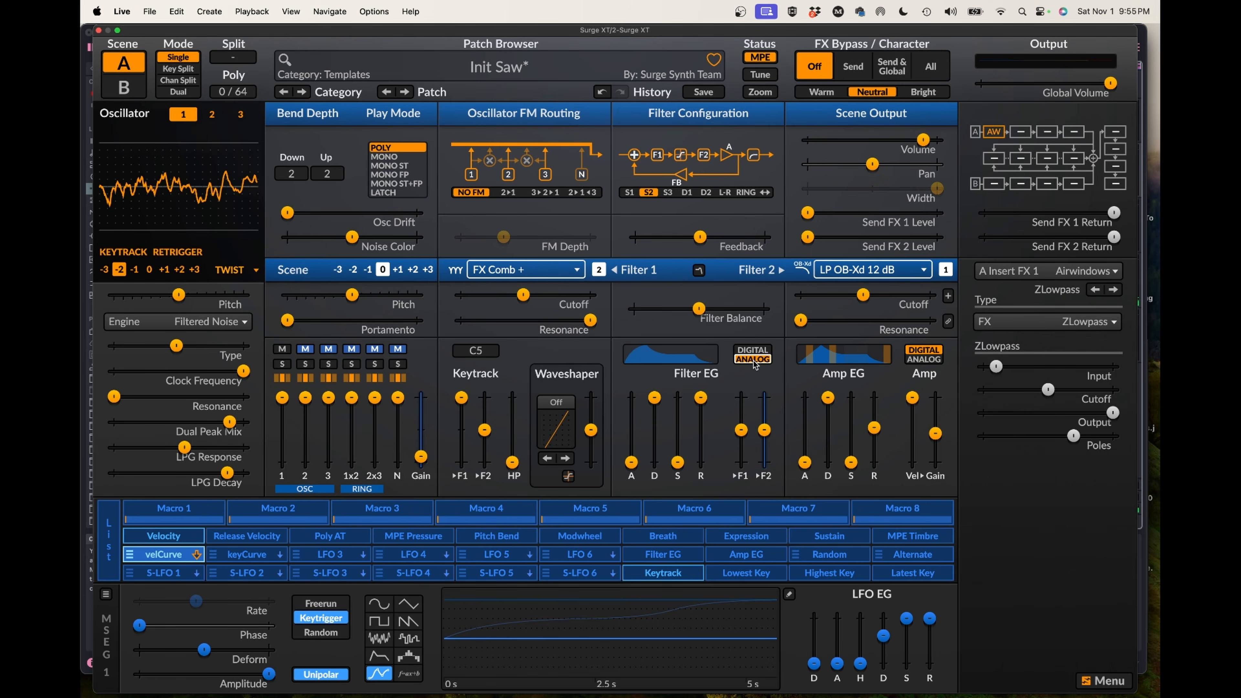
pyautogui.click(931, 360)
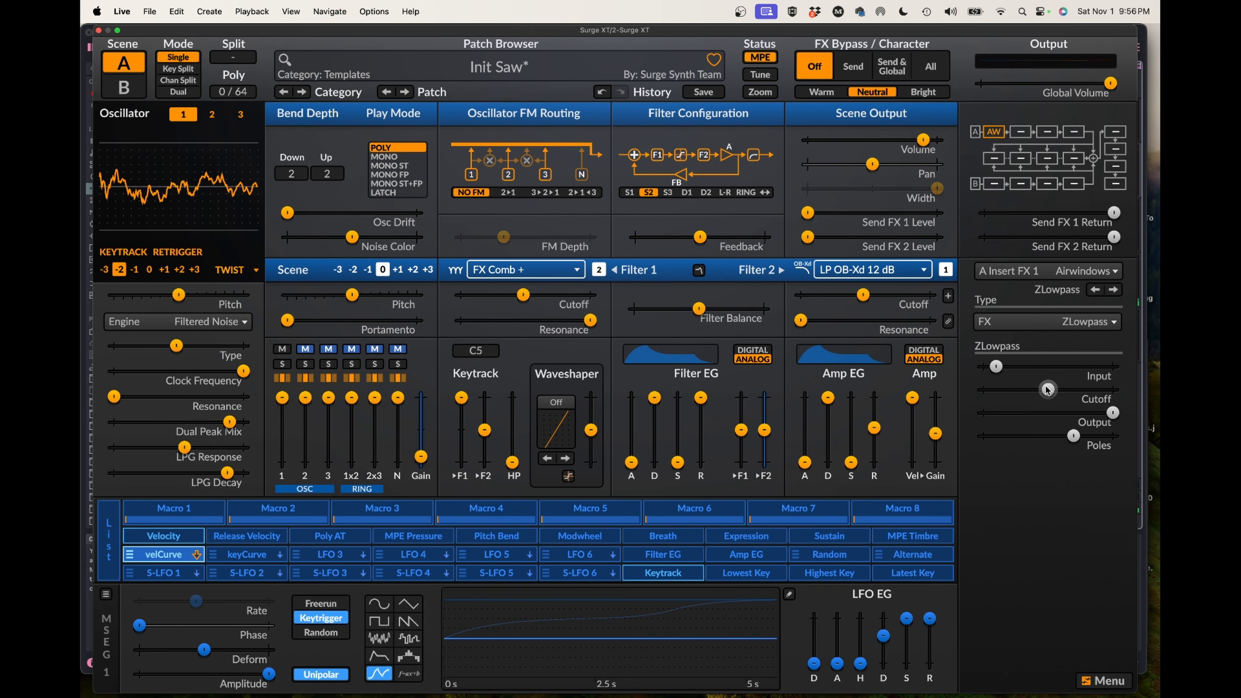
pyautogui.moveTo(1047, 391)
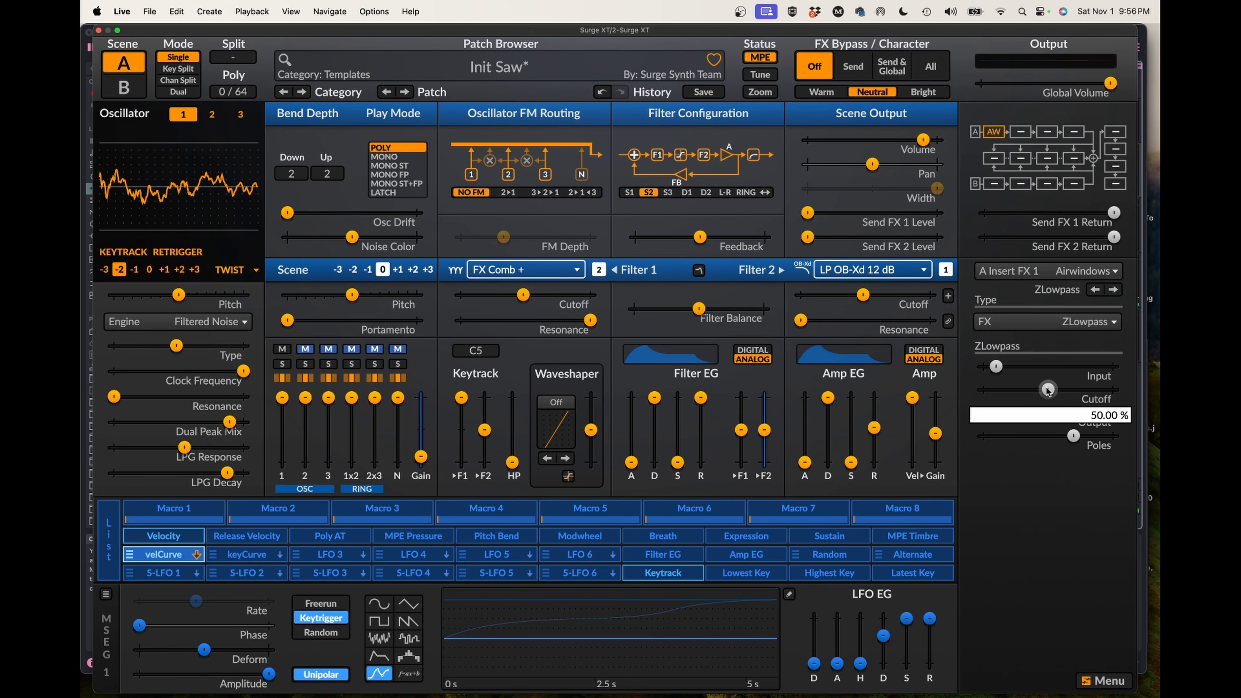
pyautogui.moveTo(1047, 390); pyautogui.dragTo(1112, 390)
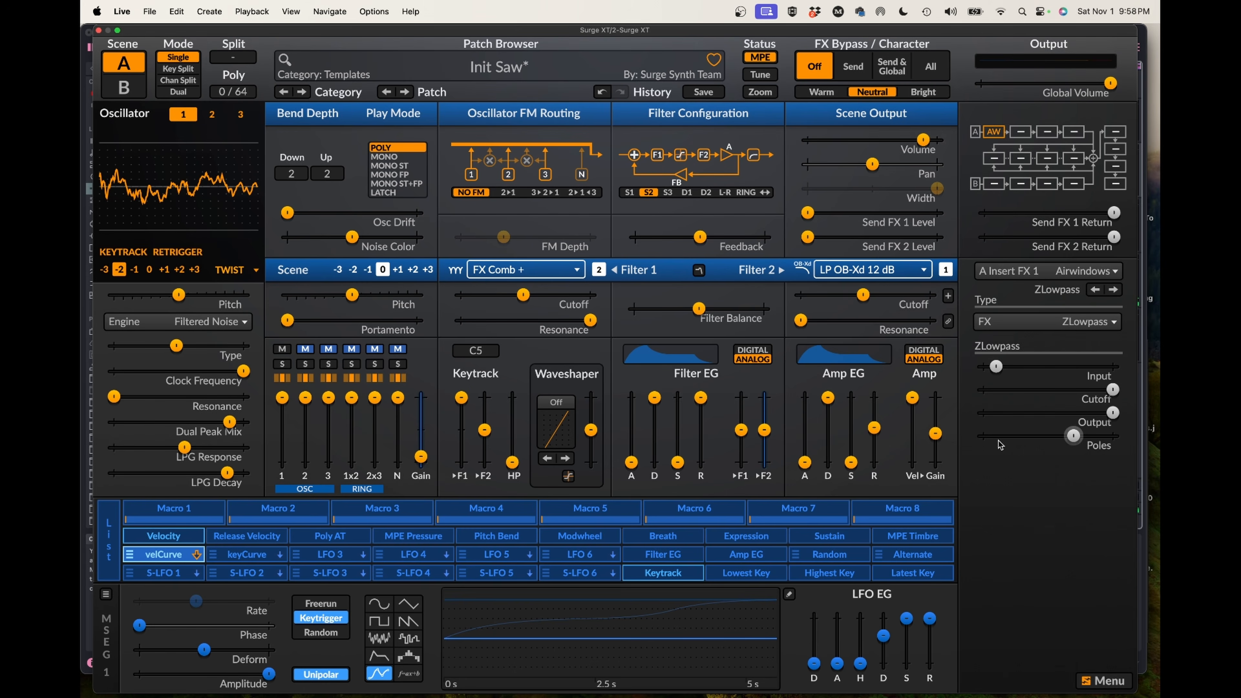
# - Assign keyCurve to the Amp EG Attack with a positive depth up to mid-slider, and inspect the curve in the MSEG editor
pyautogui.click(242, 555)
pyautogui.click(241, 553)
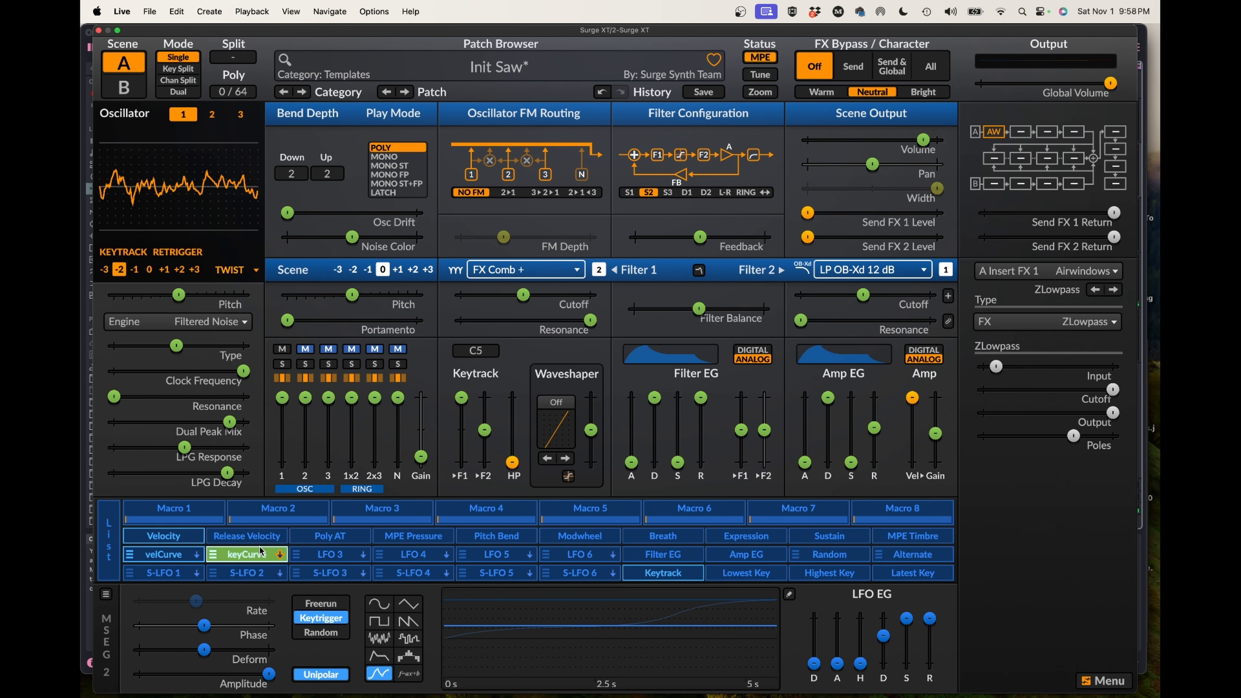
pyautogui.moveTo(808, 459); pyautogui.dragTo(803, 432)
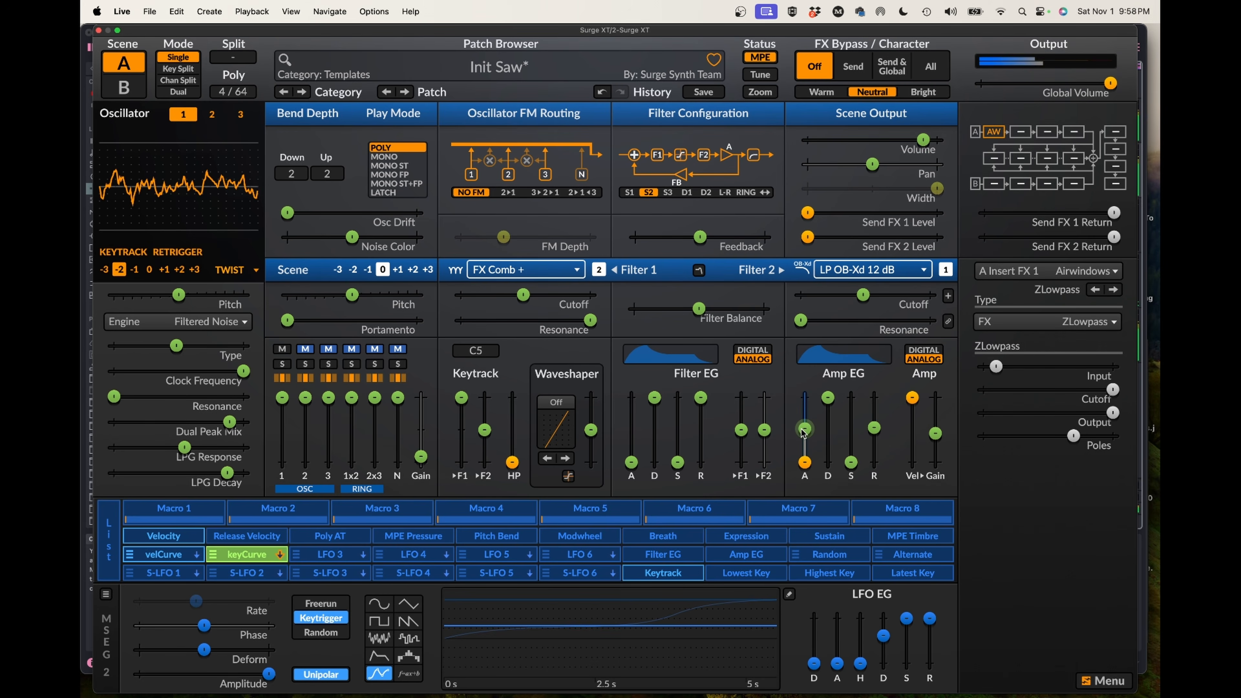
pyautogui.moveTo(802, 432); pyautogui.dragTo(803, 462)
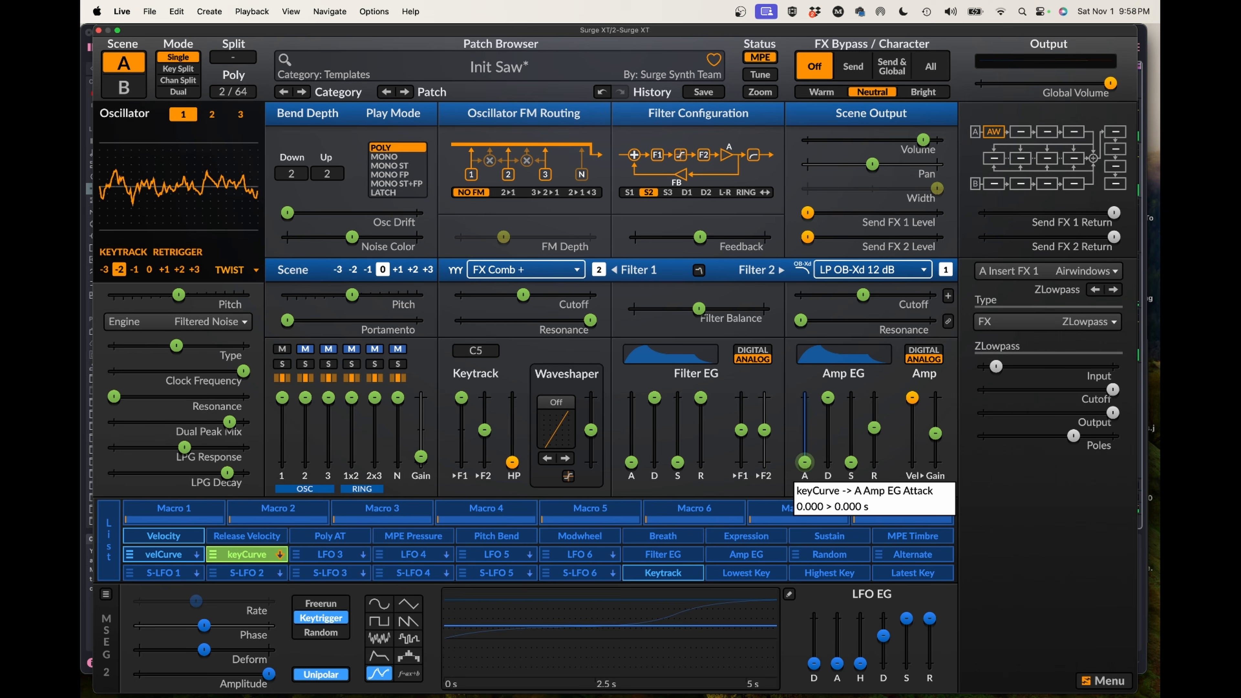
pyautogui.click(803, 462)
pyautogui.moveTo(804, 461); pyautogui.dragTo(803, 428)
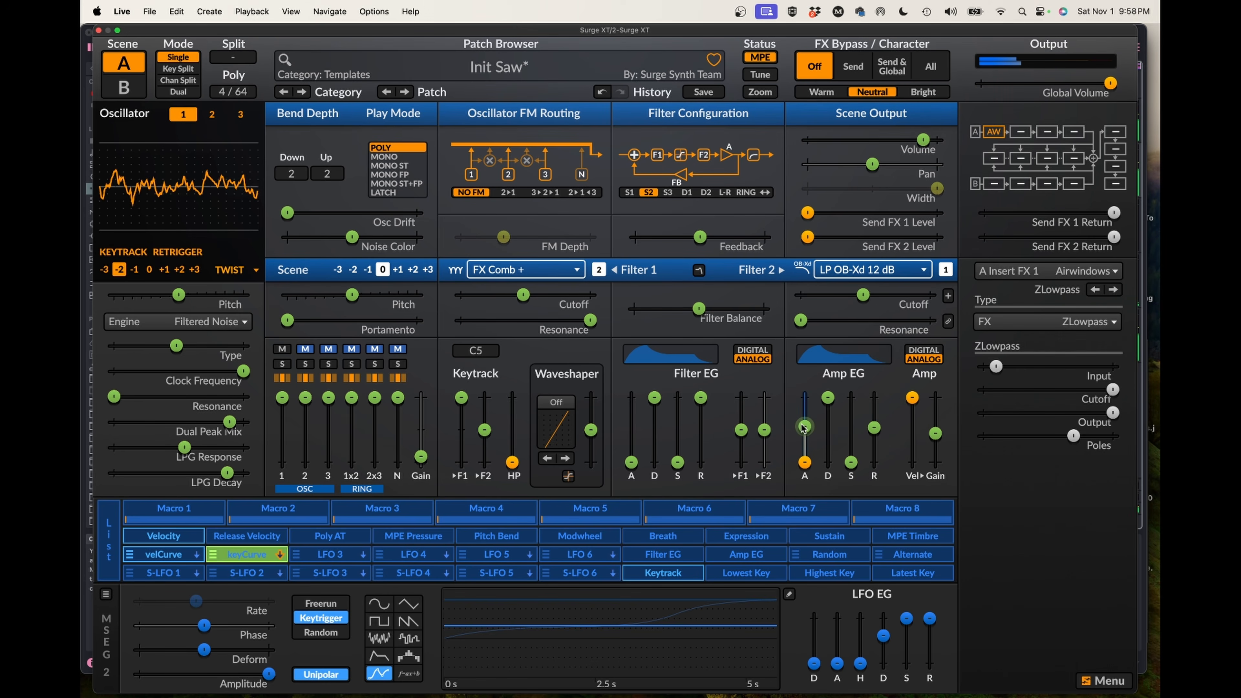
pyautogui.click(789, 594)
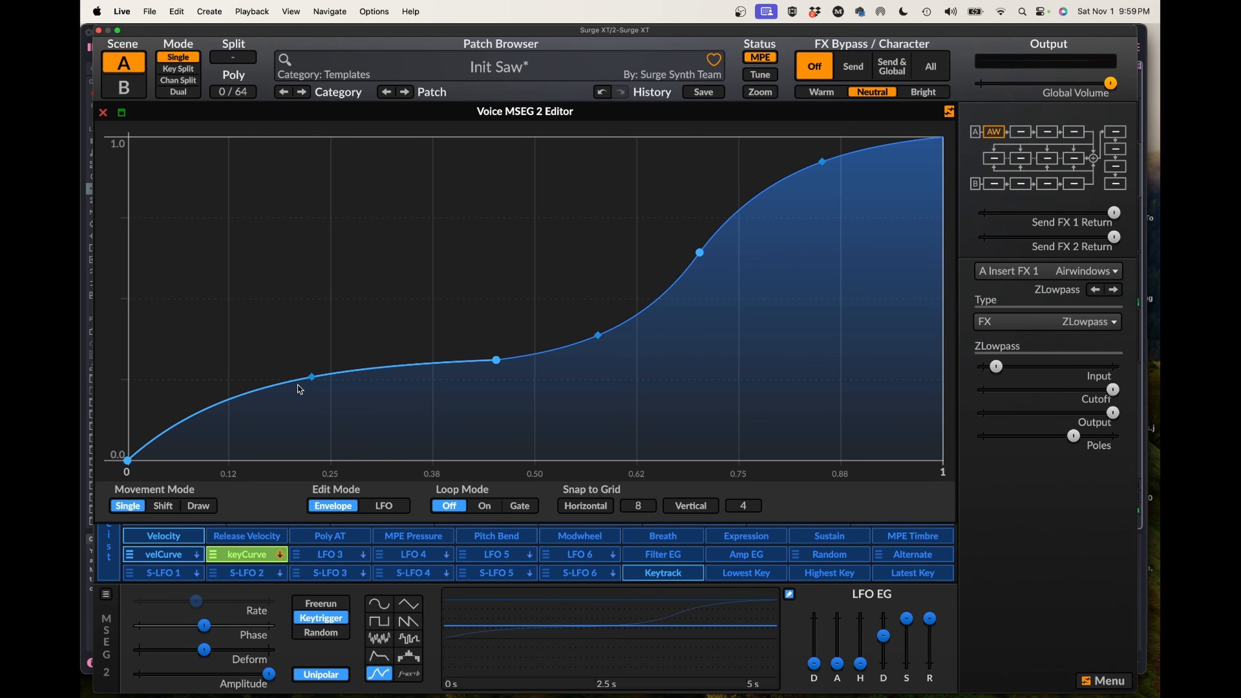
pyautogui.click(103, 113)
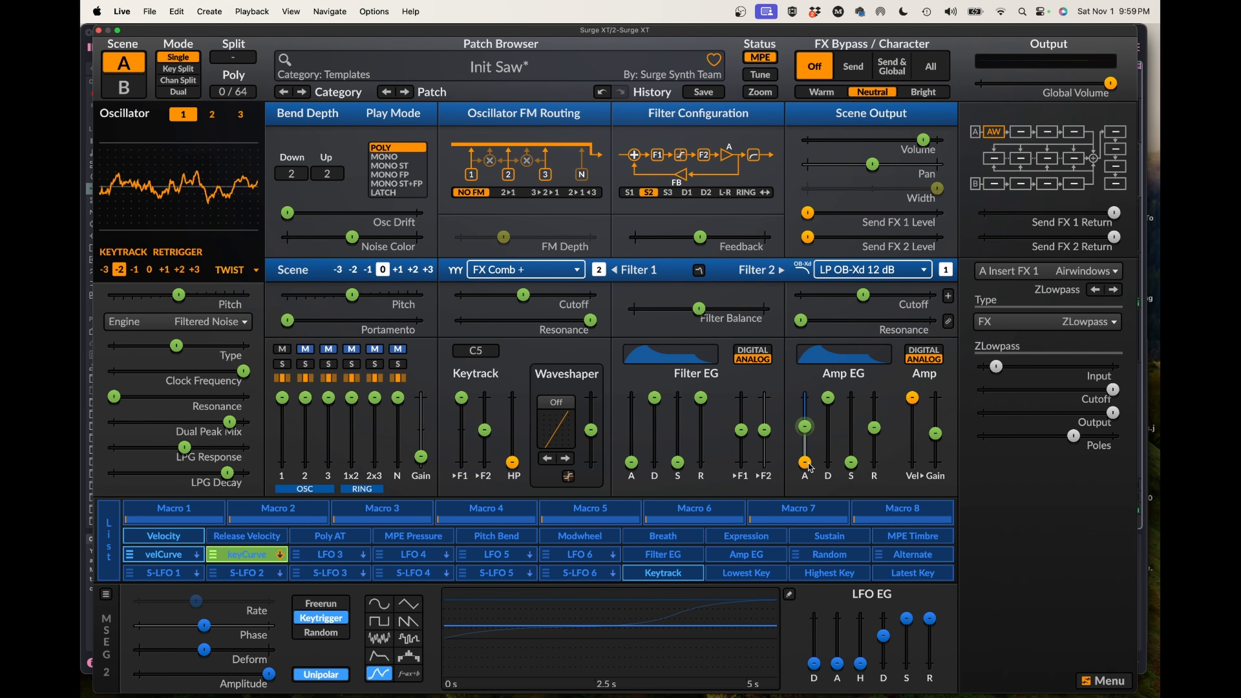
# - Try a longer base Amp EG Attack, and reset and reapply the attack's keyCurve modulation up to mid-slider
pyautogui.moveTo(806, 467); pyautogui.dragTo(803, 450)
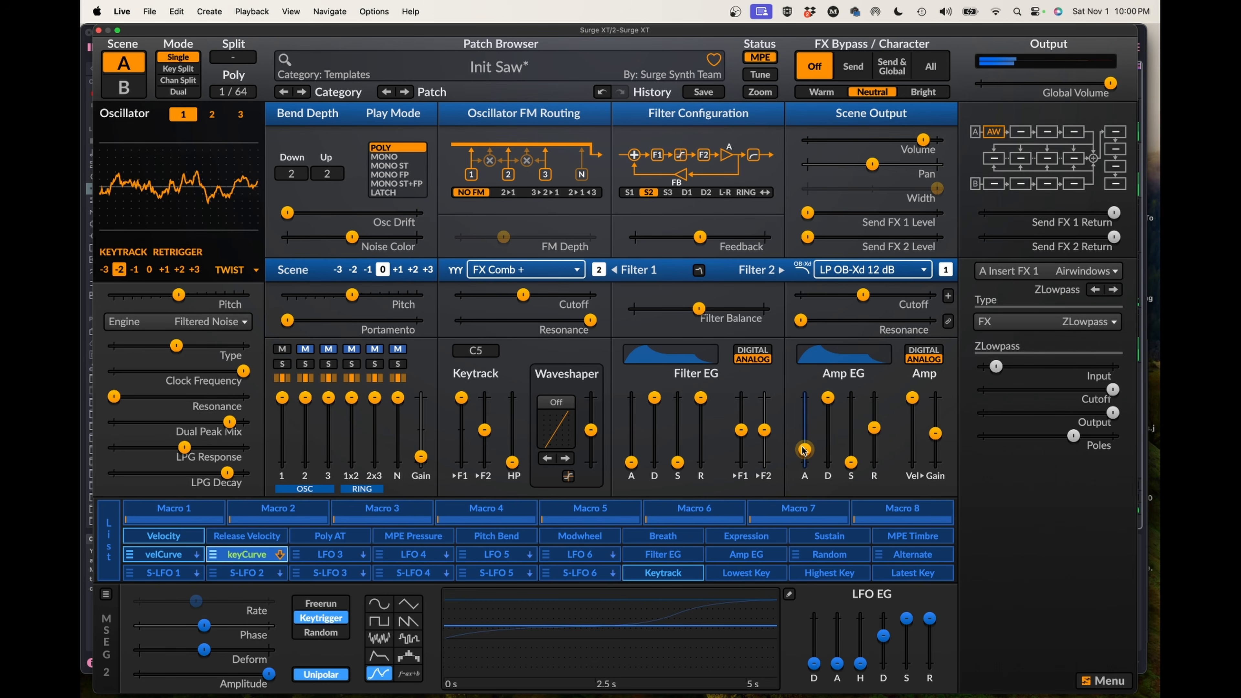
pyautogui.moveTo(803, 450)
pyautogui.mouseDown()
pyautogui.moveTo(804, 461)
pyautogui.moveTo(804, 430)
pyautogui.mouseUp()
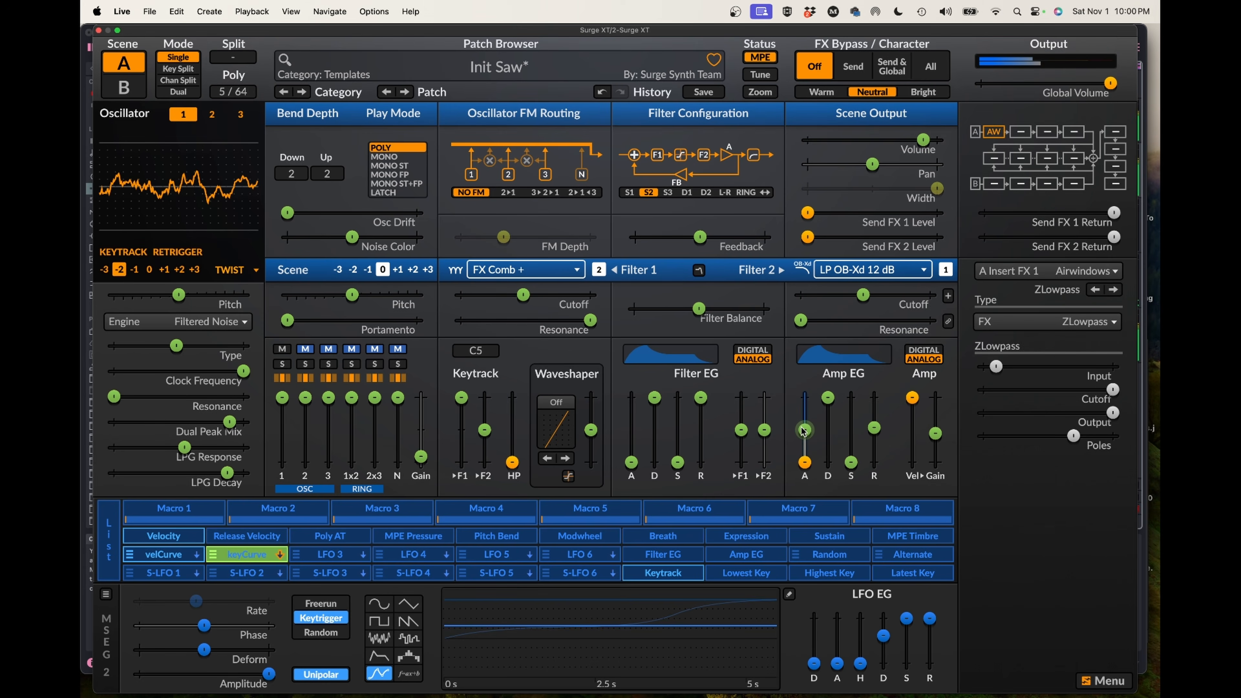
pyautogui.moveTo(804, 430); pyautogui.dragTo(803, 462)
pyautogui.click(803, 462)
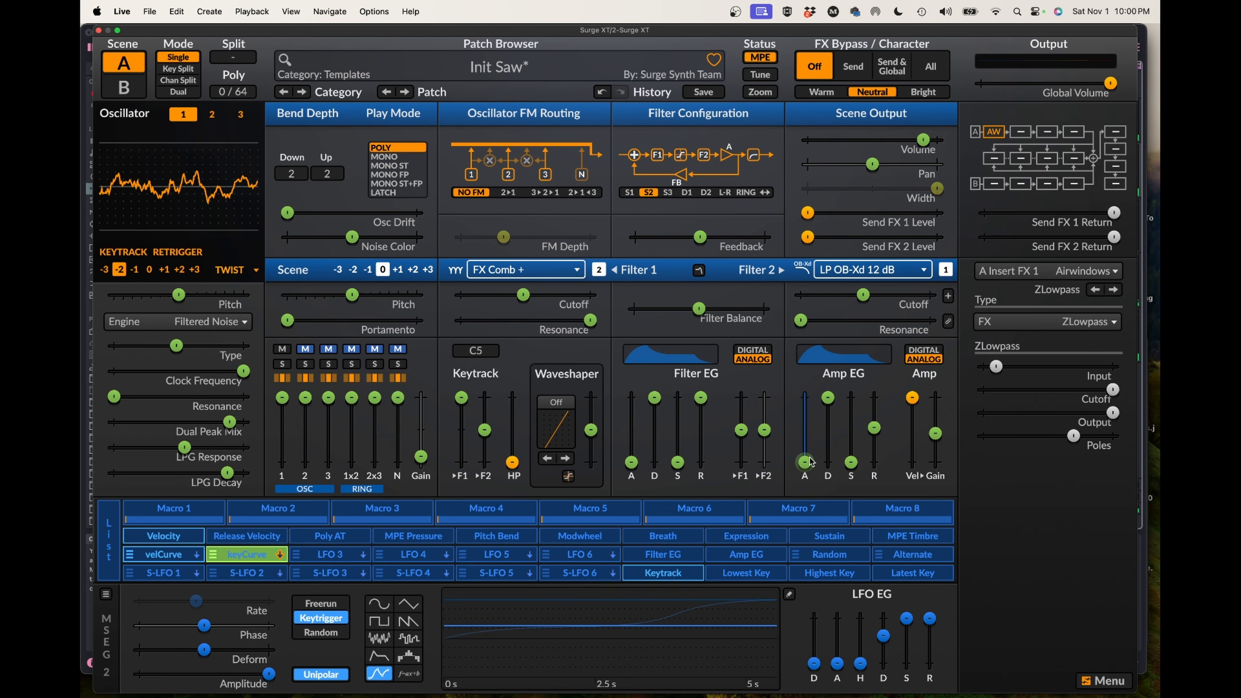
pyautogui.moveTo(807, 462); pyautogui.dragTo(804, 429)
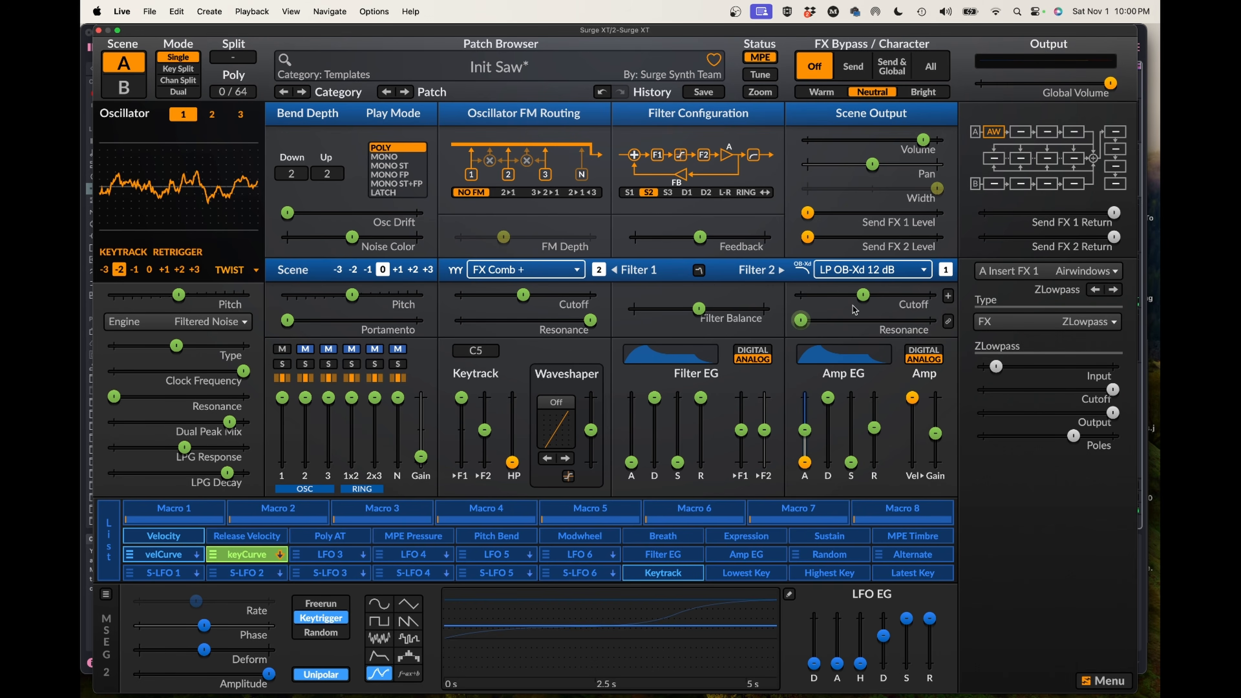
# - Assign keyCurve to Filter 2's Cutoff with a moderate positive modulation depth
pyautogui.moveTo(863, 295); pyautogui.dragTo(895, 292)
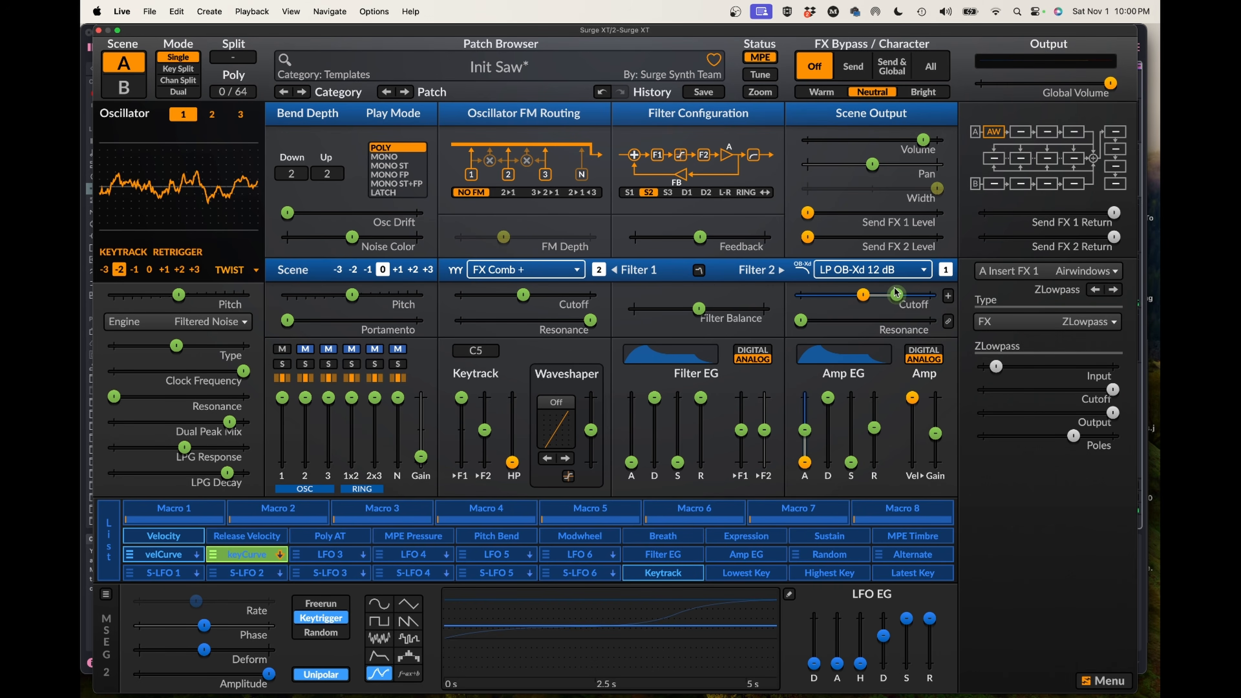
pyautogui.moveTo(896, 292)
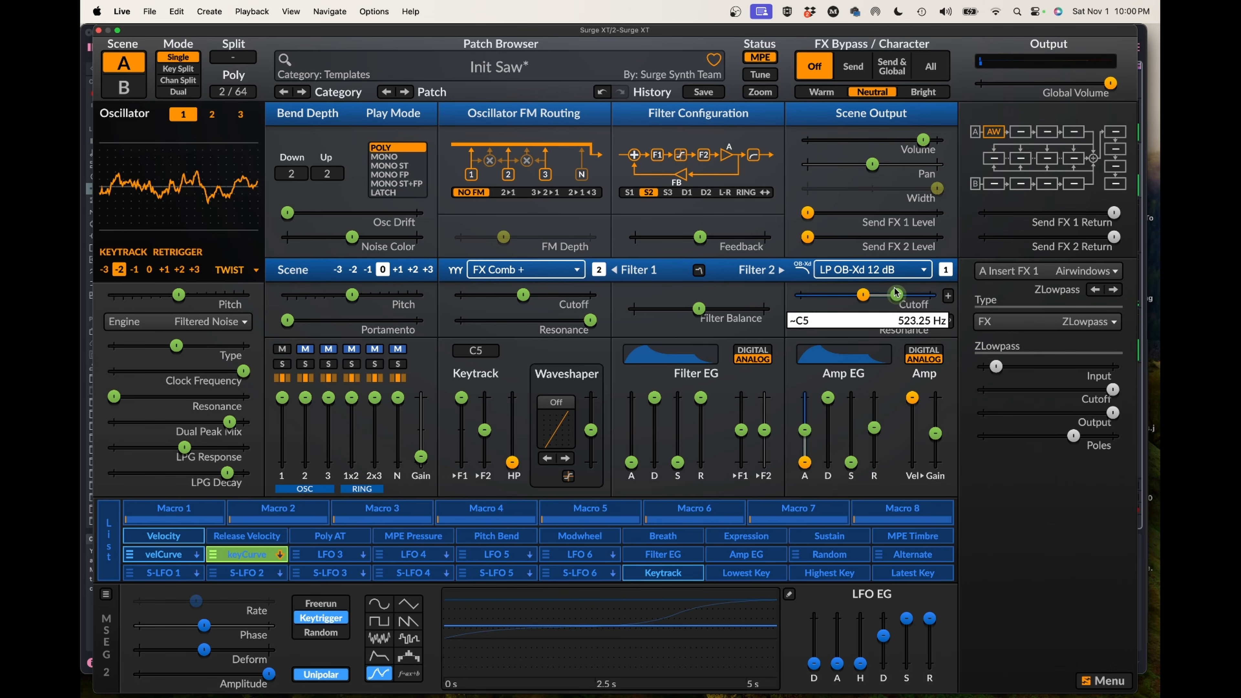
pyautogui.click(896, 294)
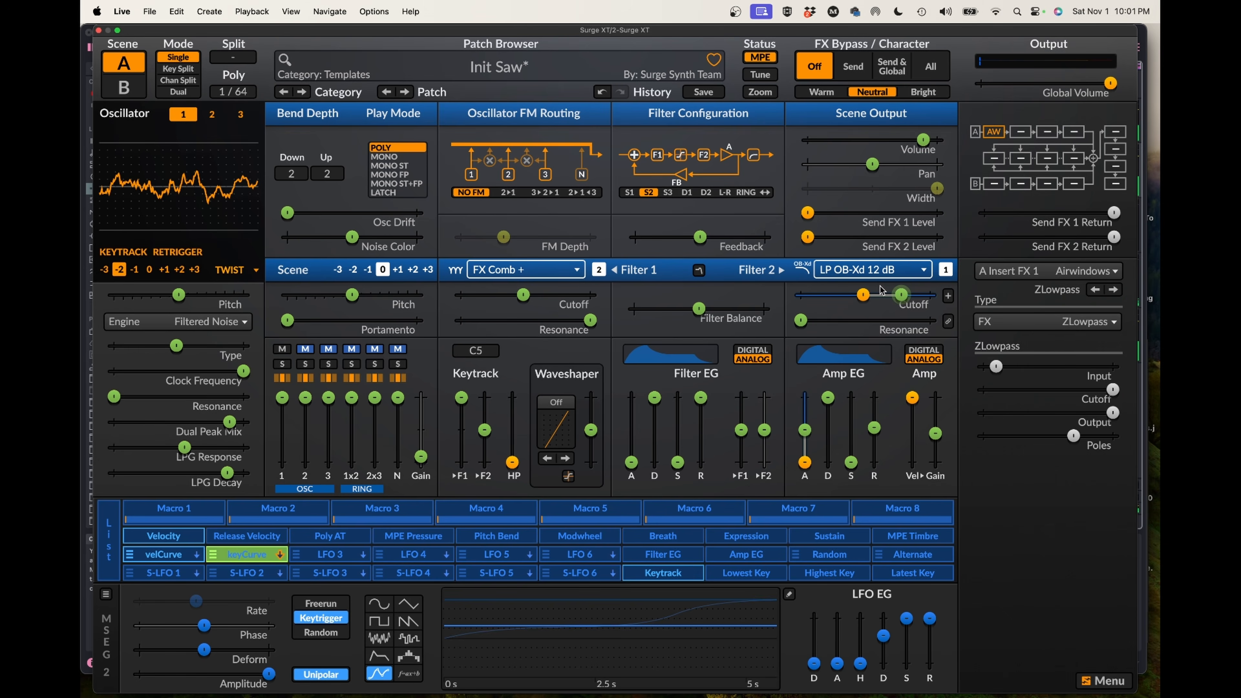
# - Reshape the keyCurve MSEG by lowering its first inner point to about 0.2 and moving the second to 0.75 at about 0.47
pyautogui.click(788, 594)
pyautogui.moveTo(496, 360); pyautogui.dragTo(495, 379)
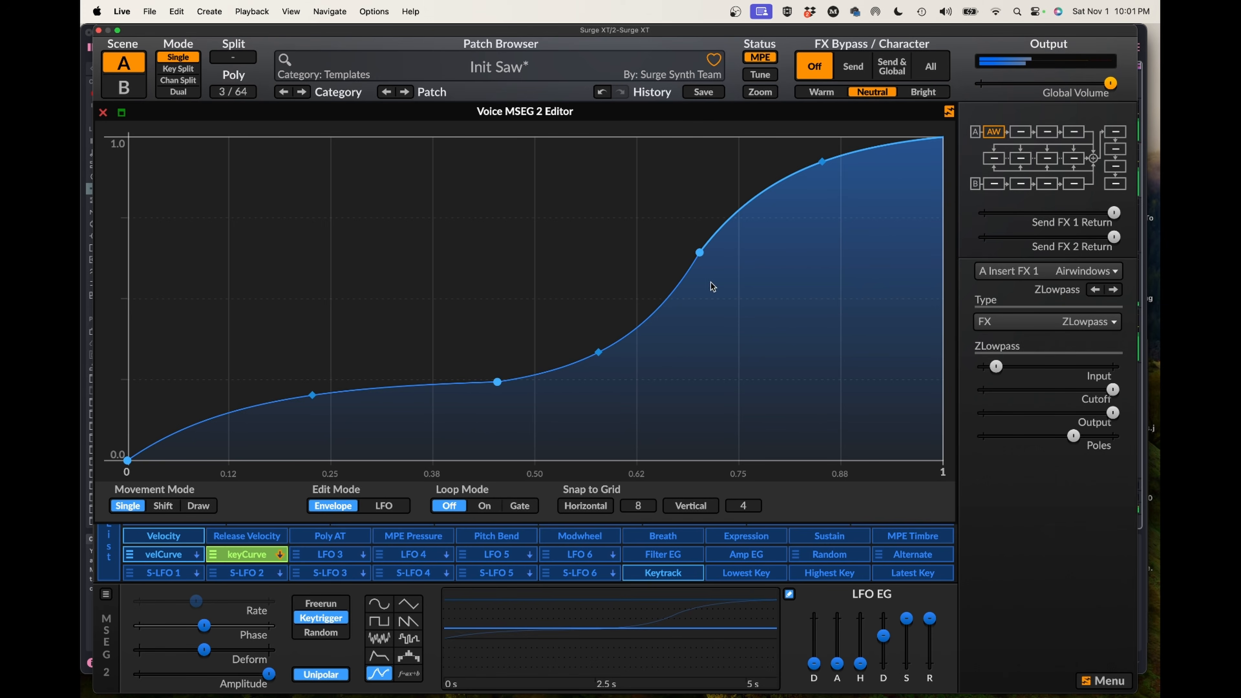
pyautogui.moveTo(698, 253); pyautogui.dragTo(754, 259)
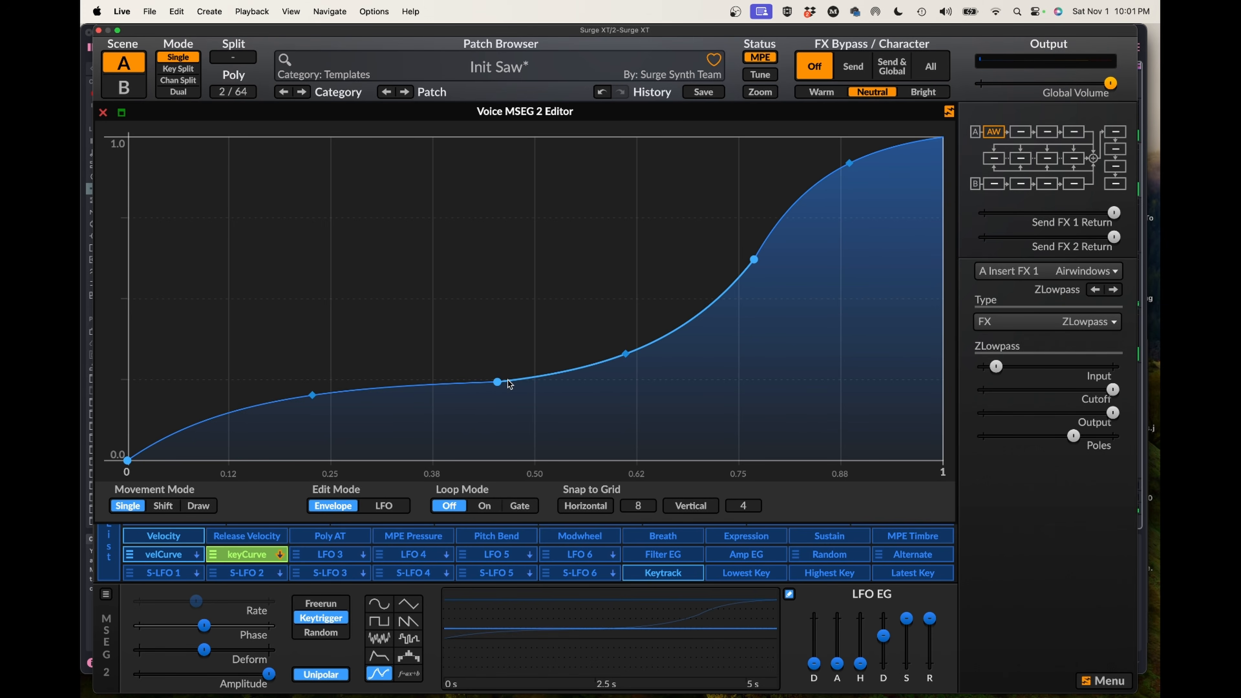
pyautogui.moveTo(497, 381); pyautogui.dragTo(490, 394)
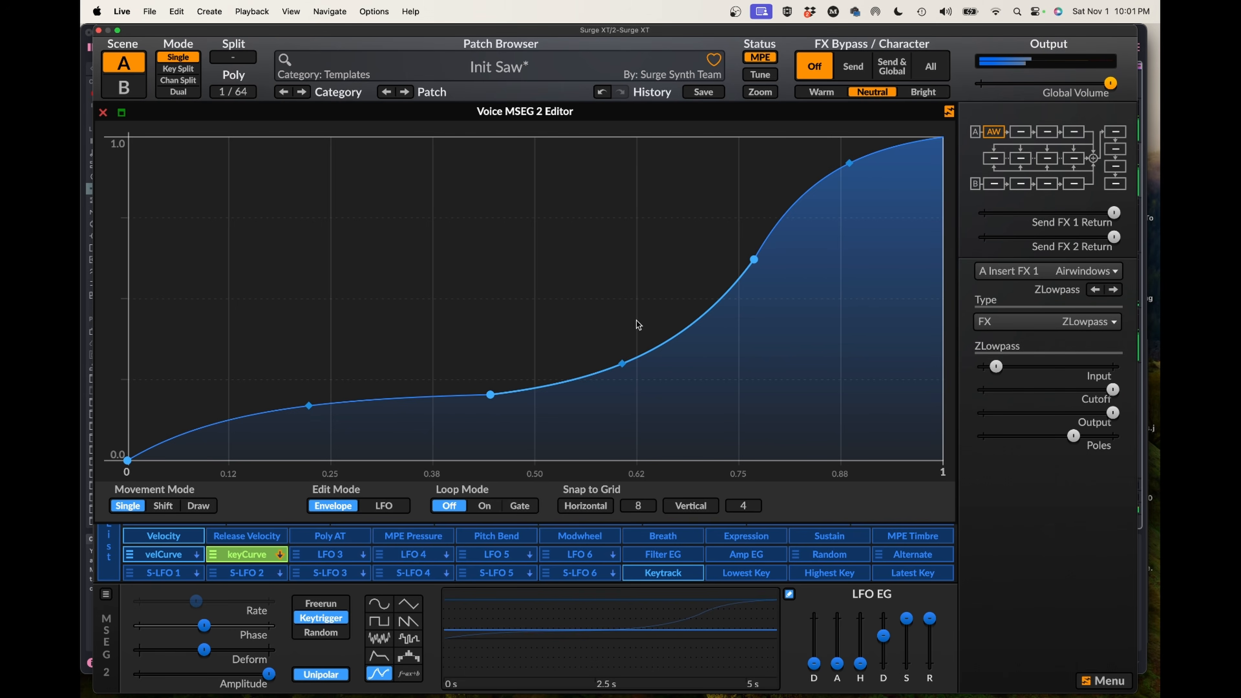
pyautogui.moveTo(753, 259); pyautogui.dragTo(738, 309)
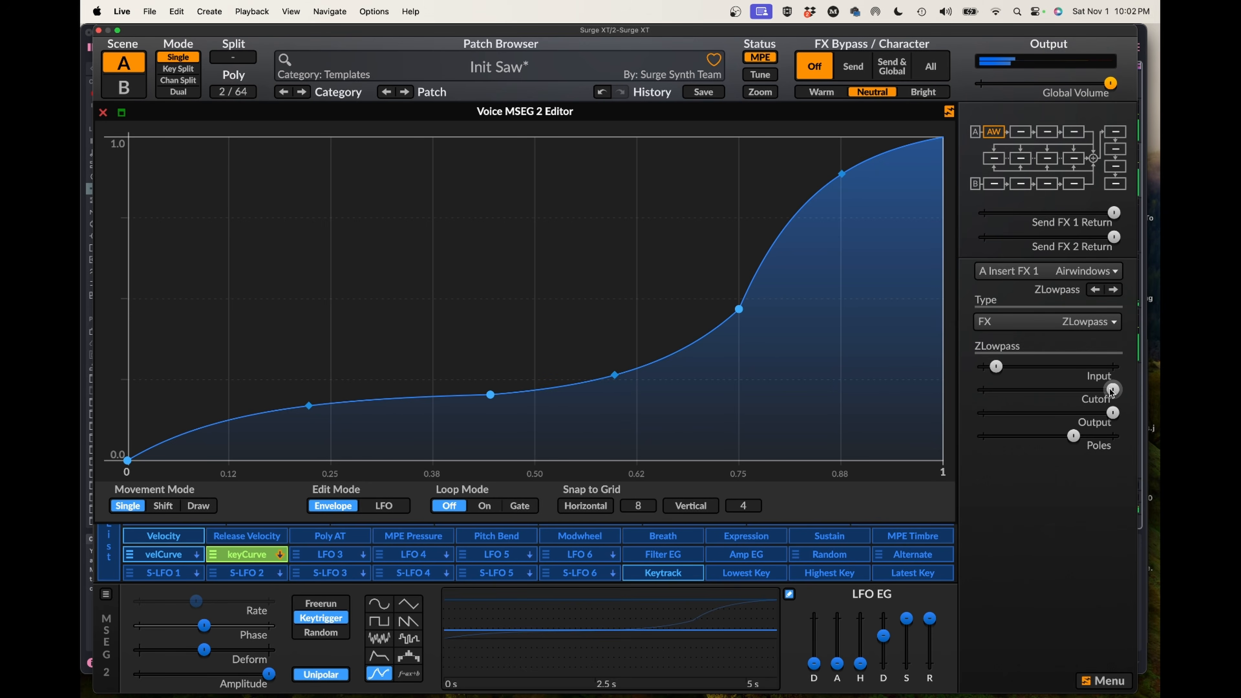
# - Lower the ZLowpass Cutoff from maximum to somewhat above the slider's midpoint
pyautogui.moveTo(1110, 389)
pyautogui.moveTo(1112, 389); pyautogui.dragTo(1064, 389)
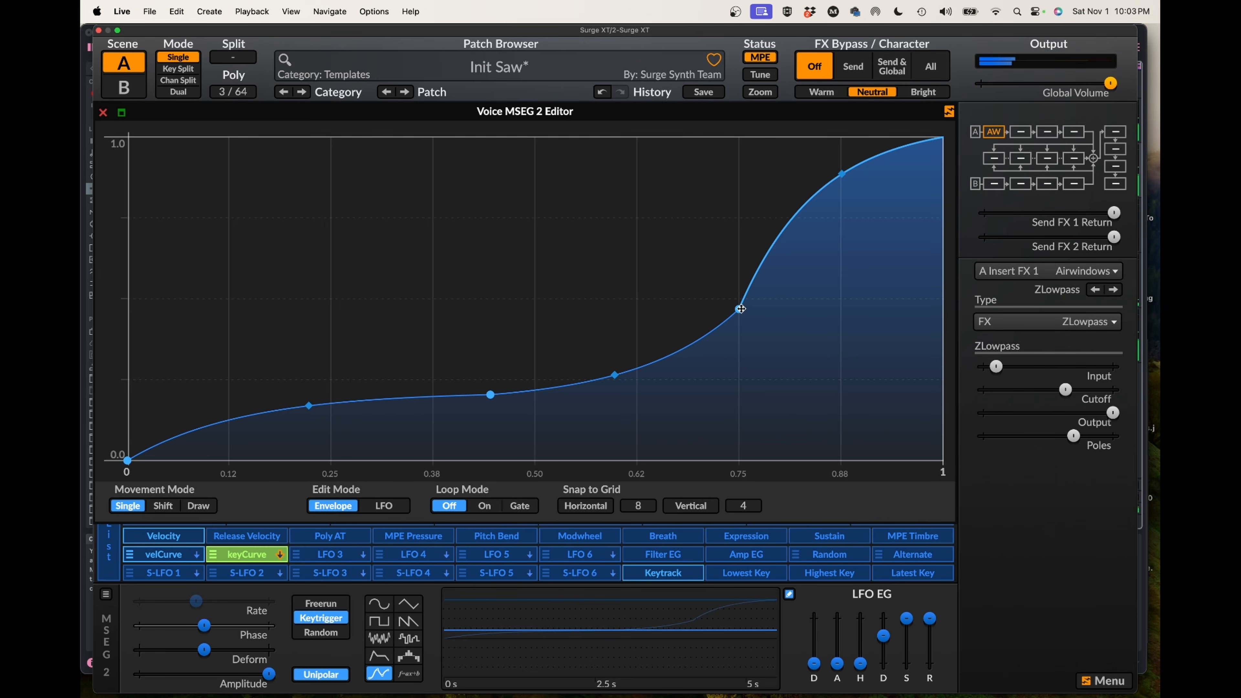
# - Lower the keyCurve MSEG's inner points to about 0.4 and 0.1, moving the first to about 0.38, and finish editing keyCurve
pyautogui.moveTo(740, 309); pyautogui.dragTo(737, 328)
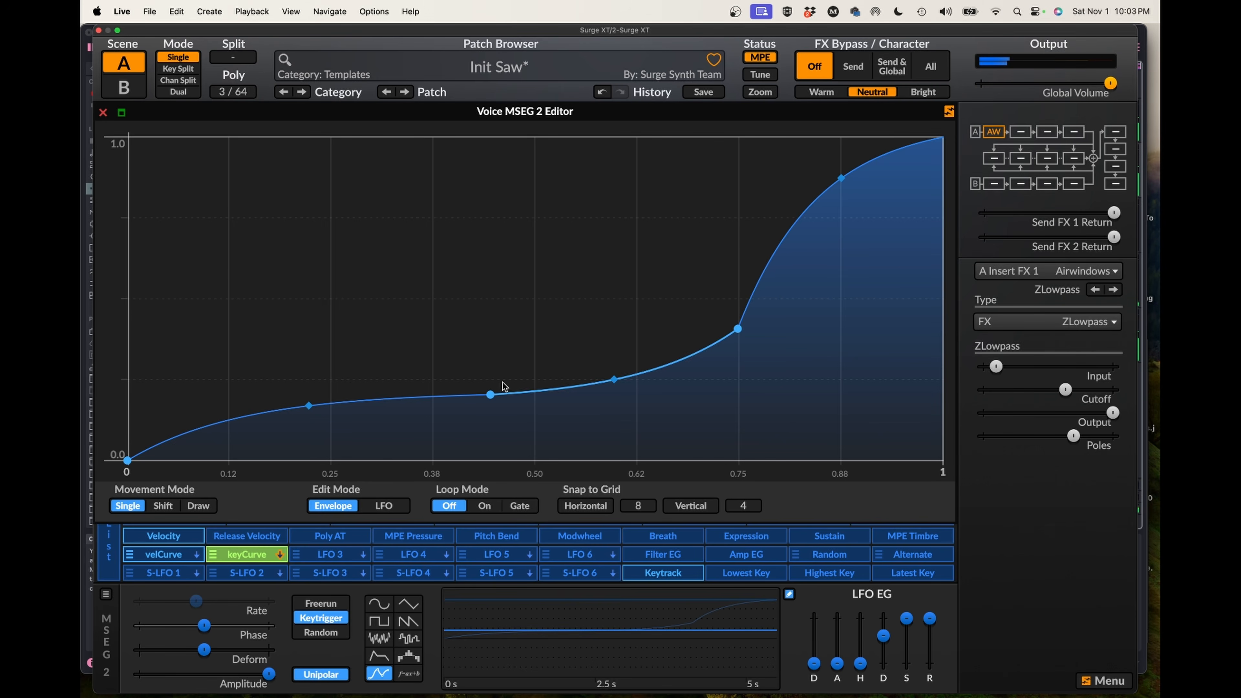
pyautogui.moveTo(490, 394); pyautogui.dragTo(440, 426)
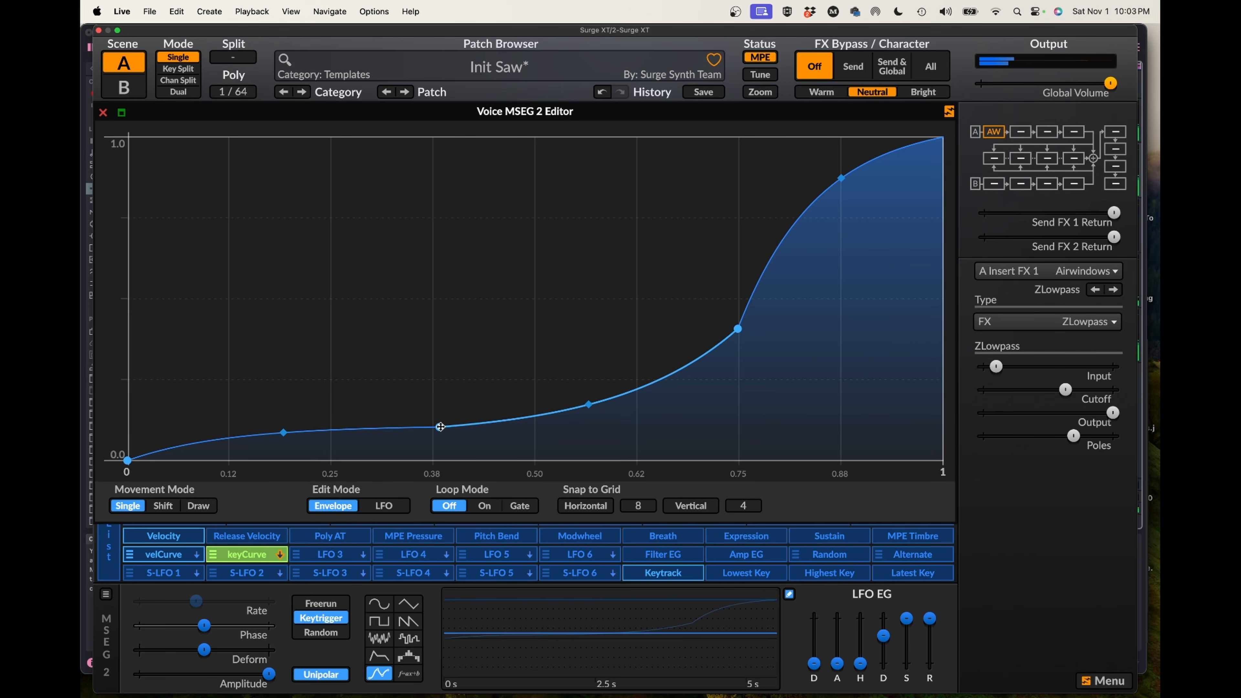
pyautogui.click(102, 113)
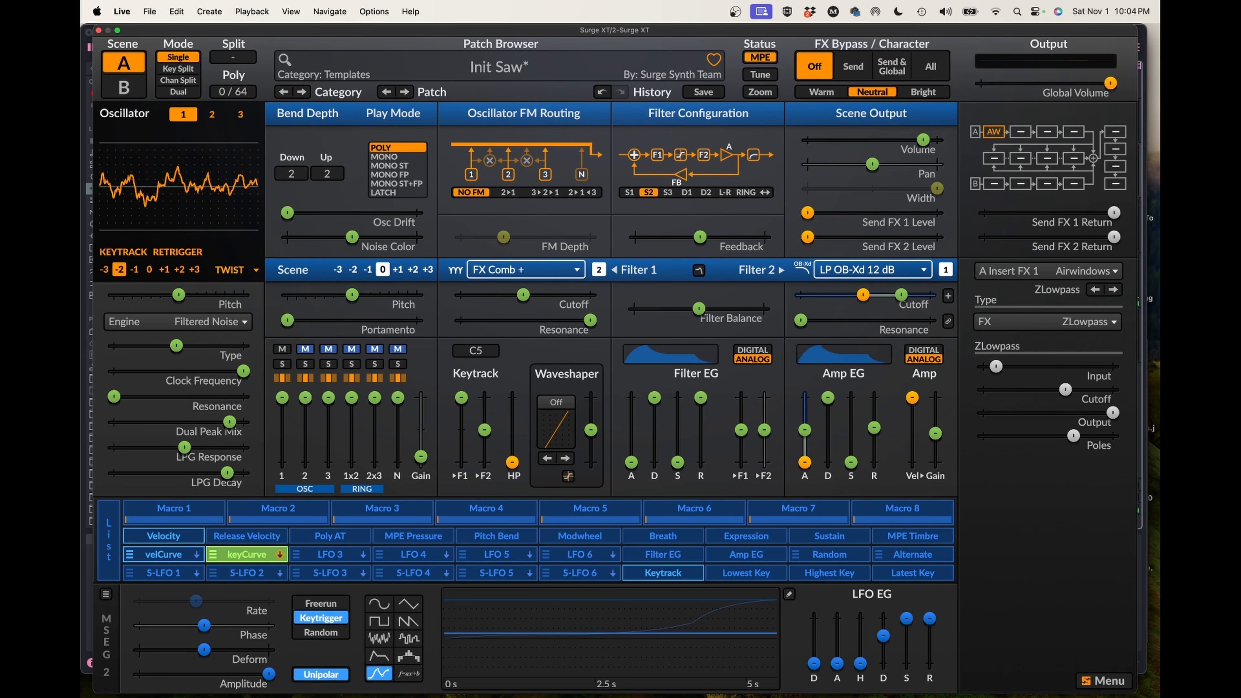
pyautogui.click(233, 555)
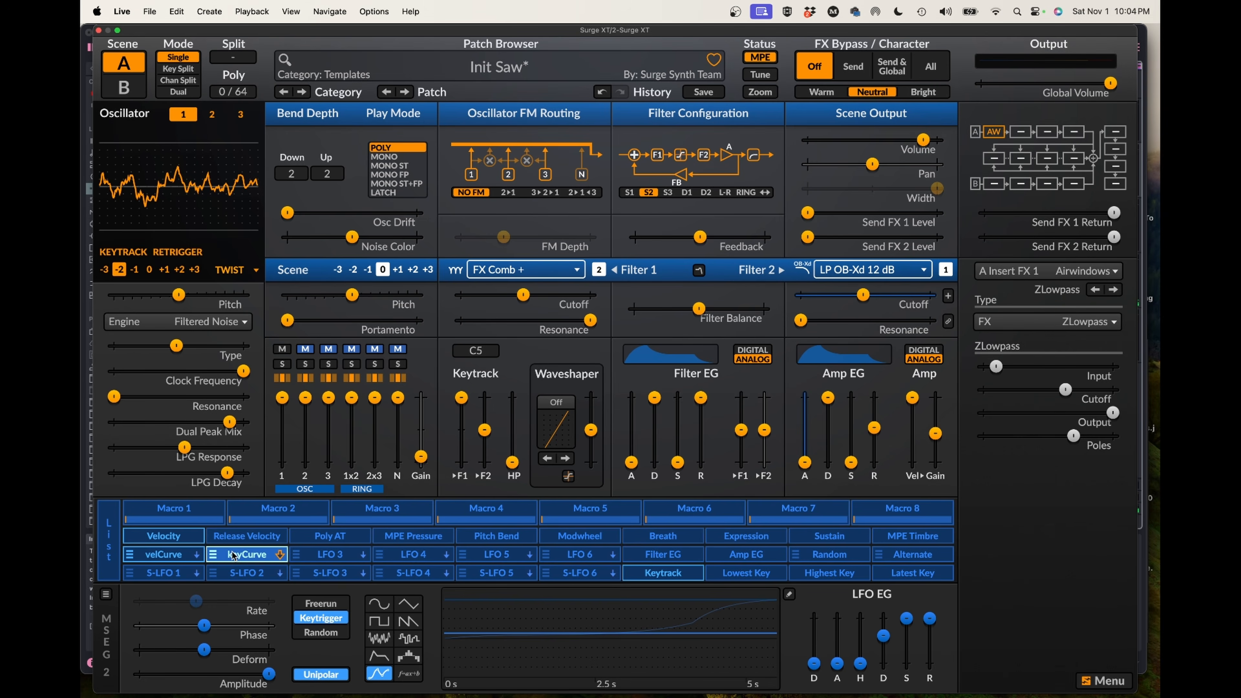
pyautogui.moveTo(655, 399)
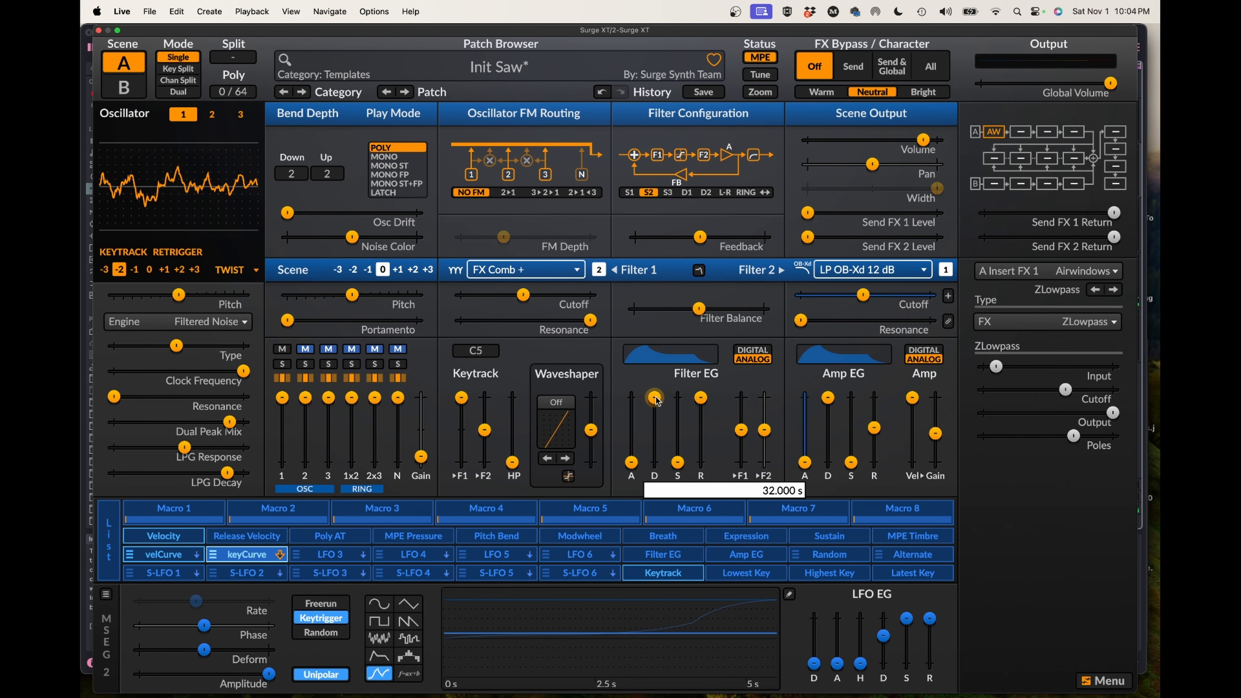
# - Slightly shorten the Decay of both the Filter EG and the Amp EG from their maximum
pyautogui.moveTo(655, 398); pyautogui.dragTo(655, 402)
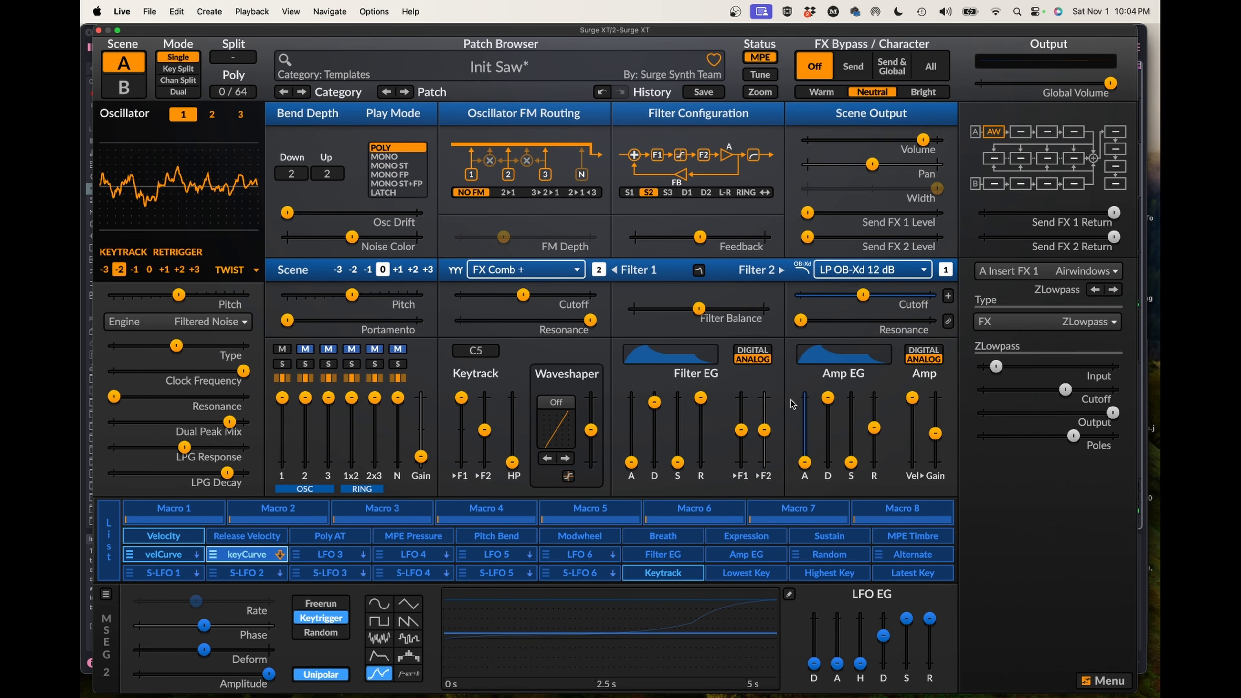
pyautogui.moveTo(828, 398); pyautogui.dragTo(826, 407)
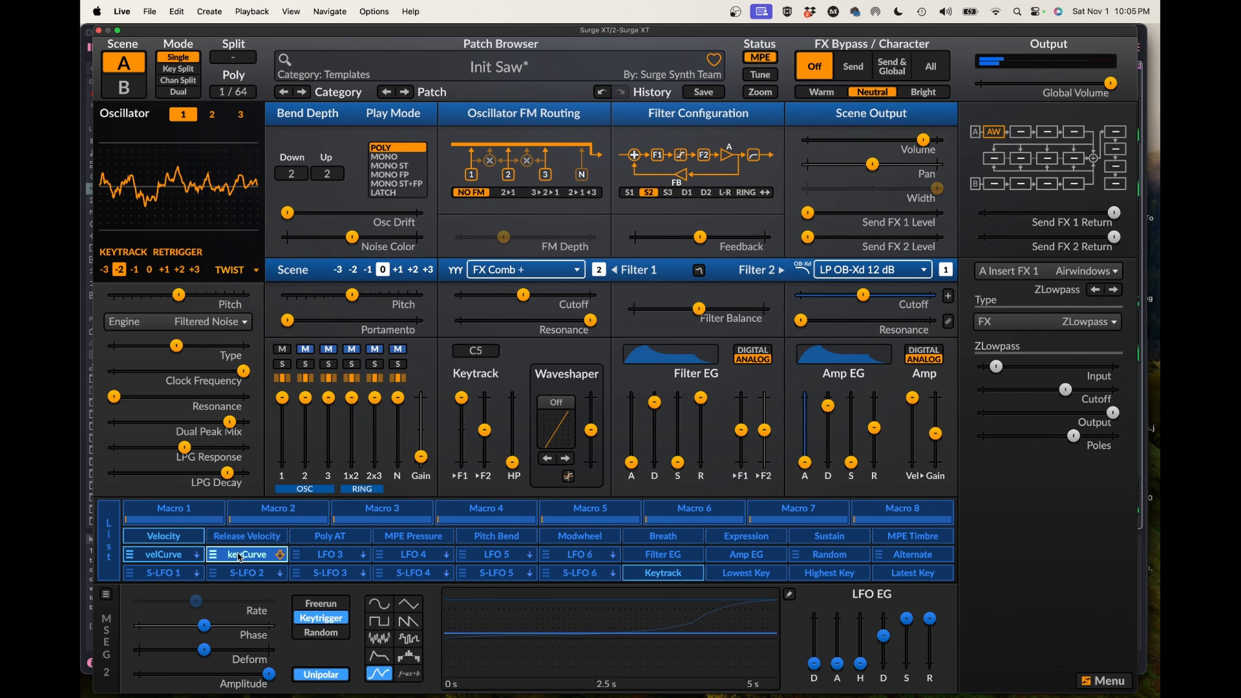
# - Lower the keyCurve MSEG's first inner point to 0 at about 0.36 and close the editor
pyautogui.click(789, 593)
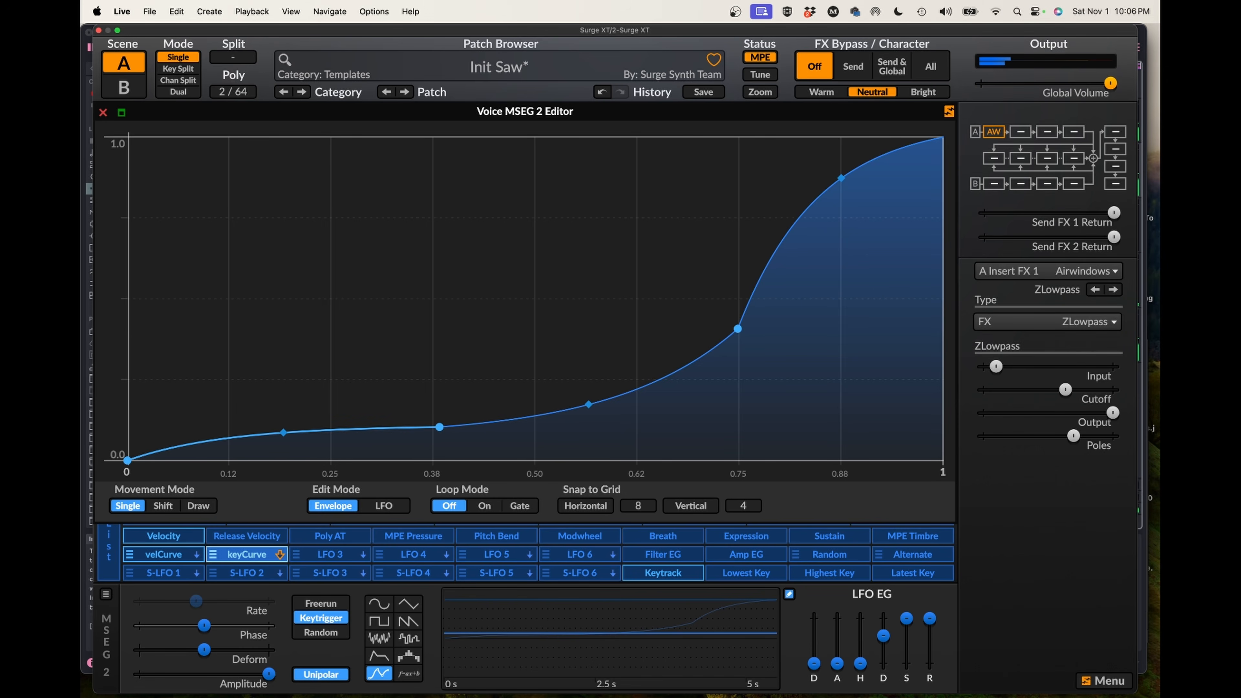
pyautogui.moveTo(439, 427); pyautogui.dragTo(416, 460)
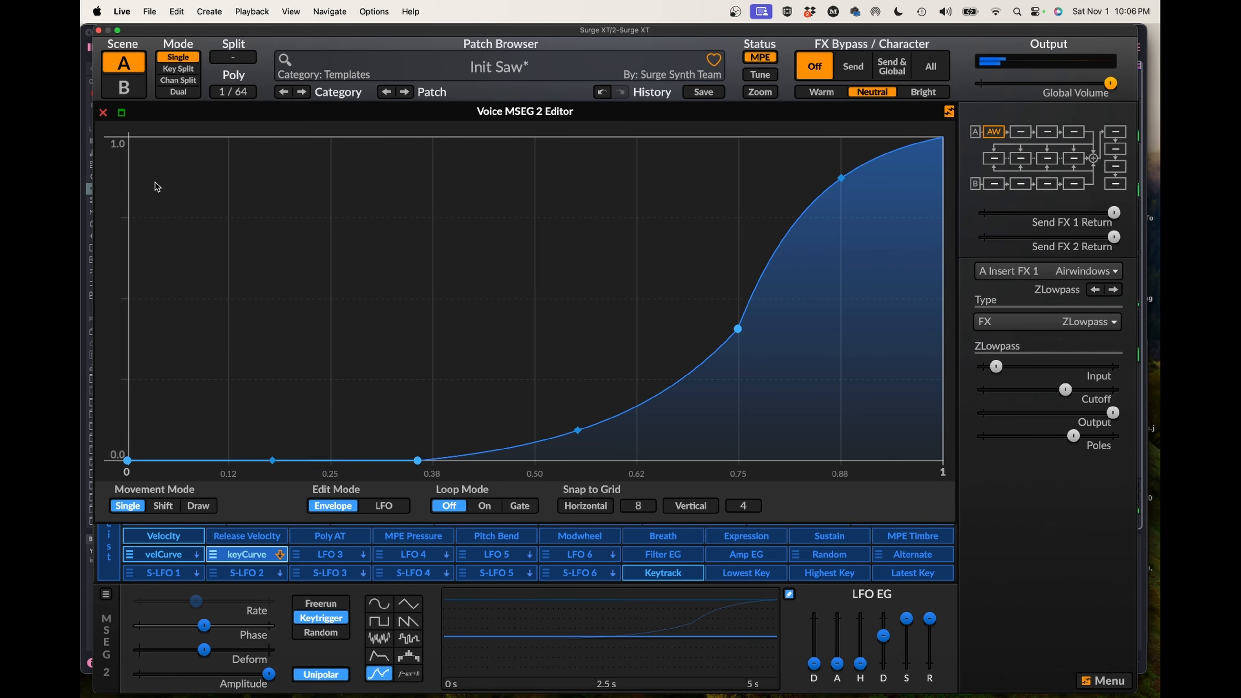
pyautogui.click(103, 113)
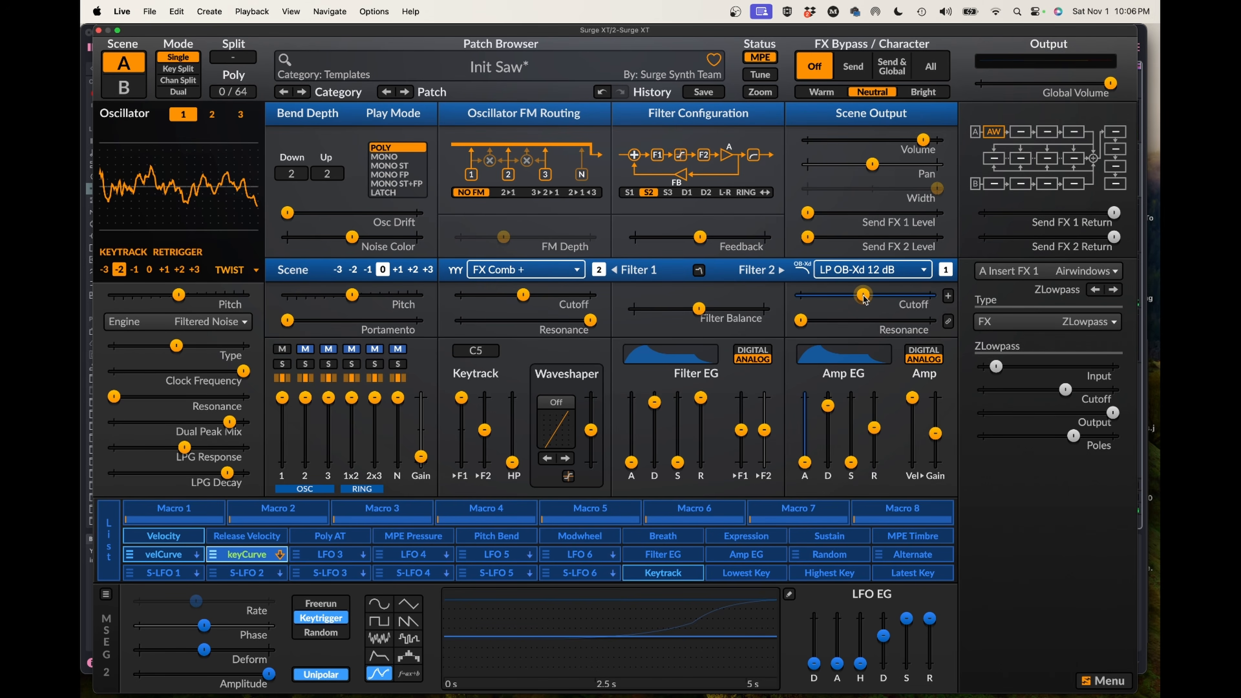
# - Lower Filter 2's Cutoff slightly and increase the keyCurve modulation depth on it
pyautogui.moveTo(865, 299); pyautogui.dragTo(852, 295)
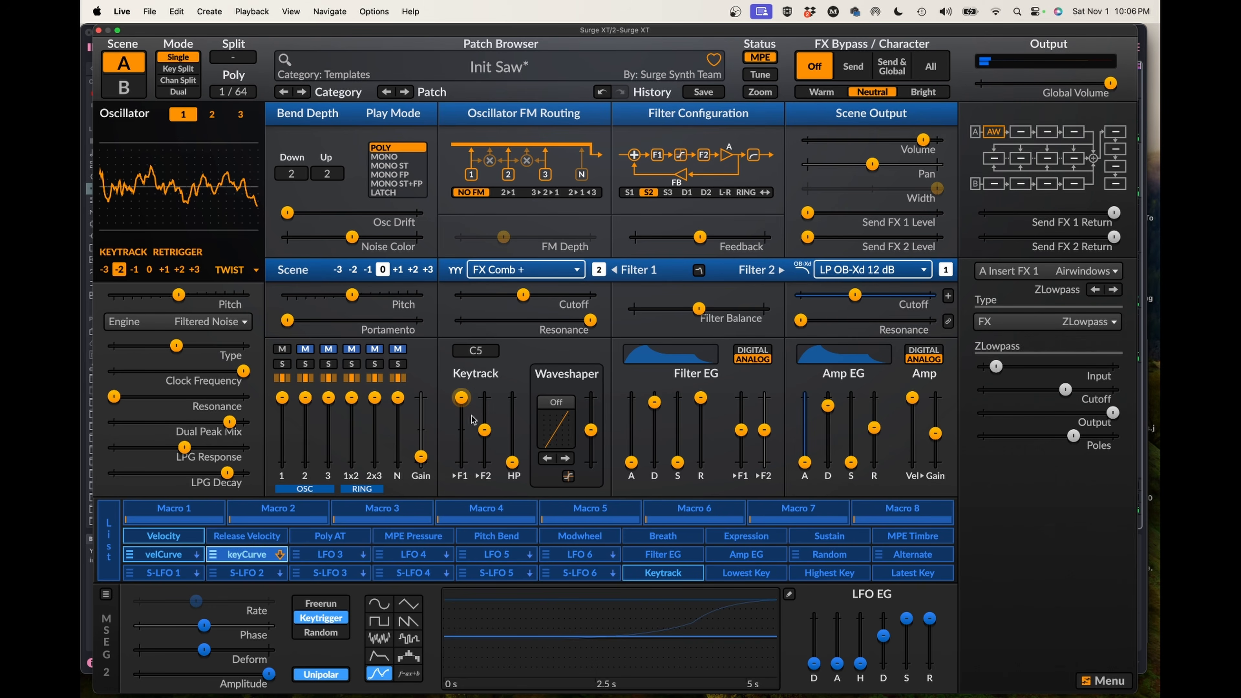
pyautogui.click(254, 553)
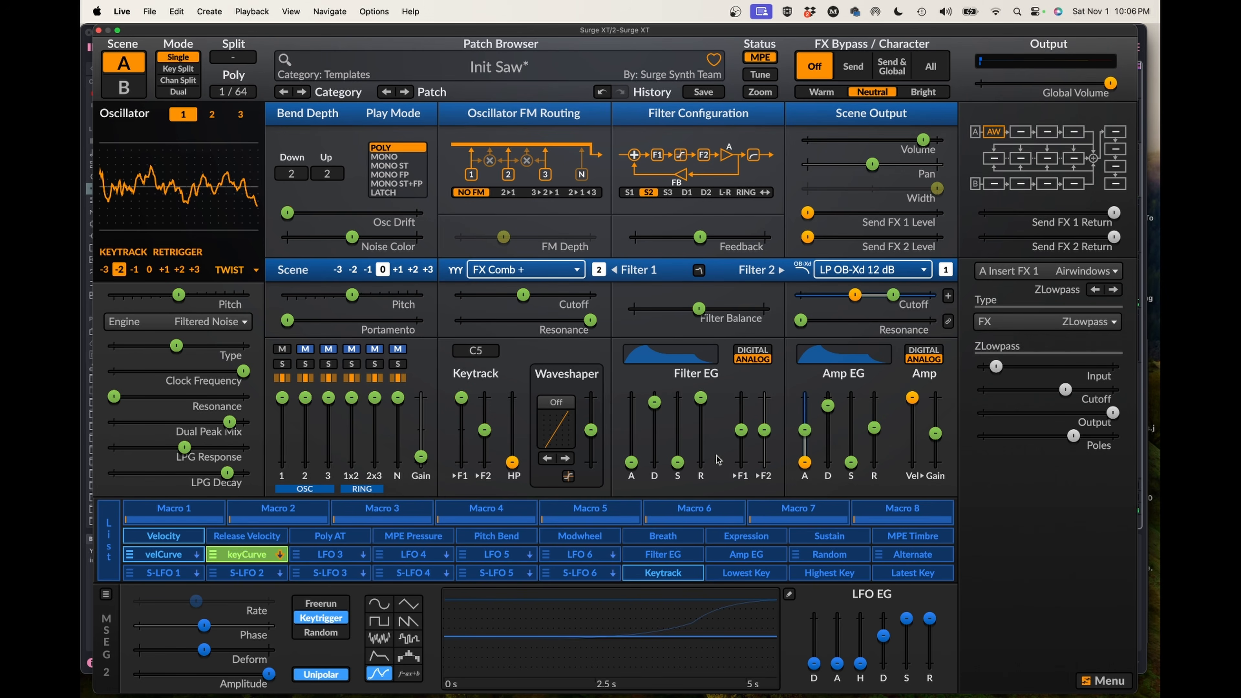
pyautogui.moveTo(892, 294); pyautogui.dragTo(912, 293)
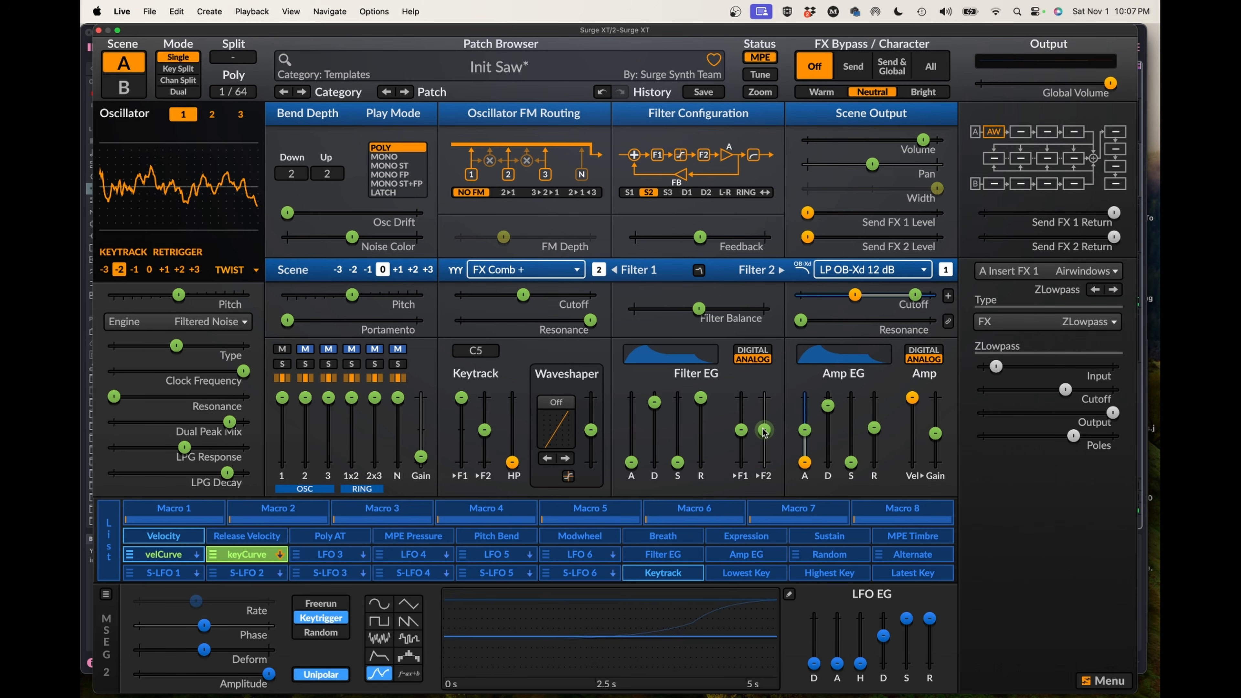
# - Assign keyCurve to Filter 2's Filter EG amount with a small positive depth and leave modulation assignment
pyautogui.moveTo(764, 432)
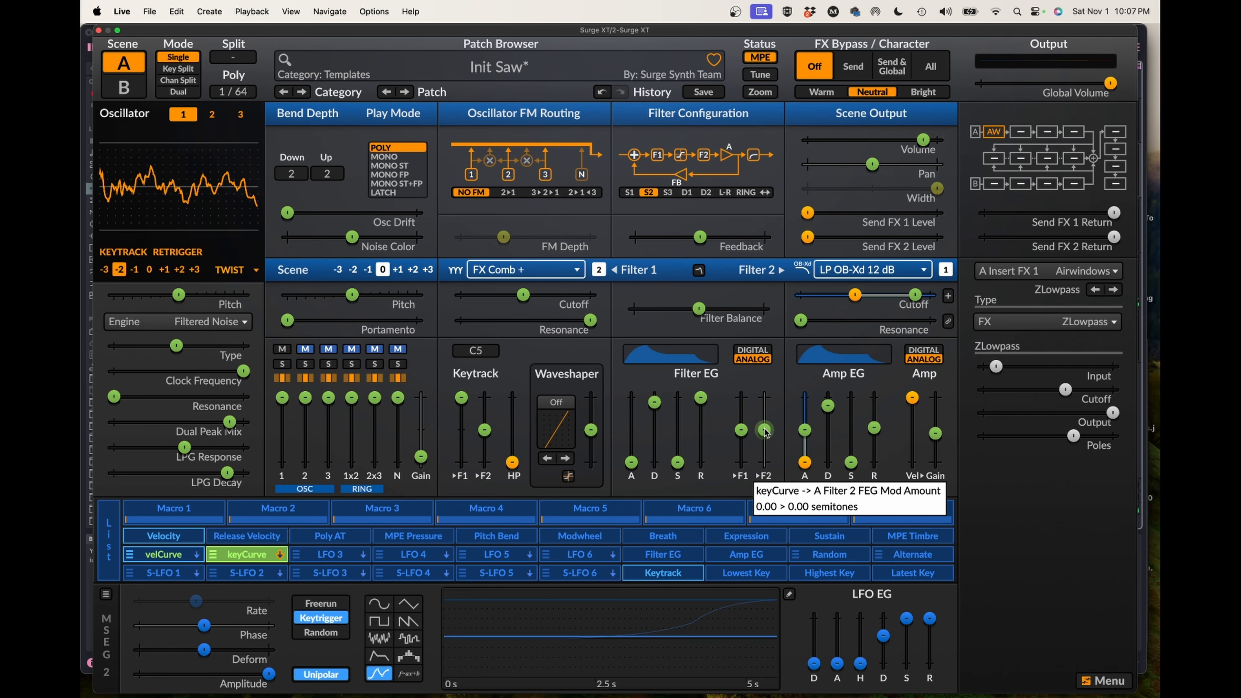
pyautogui.moveTo(765, 432); pyautogui.dragTo(763, 424)
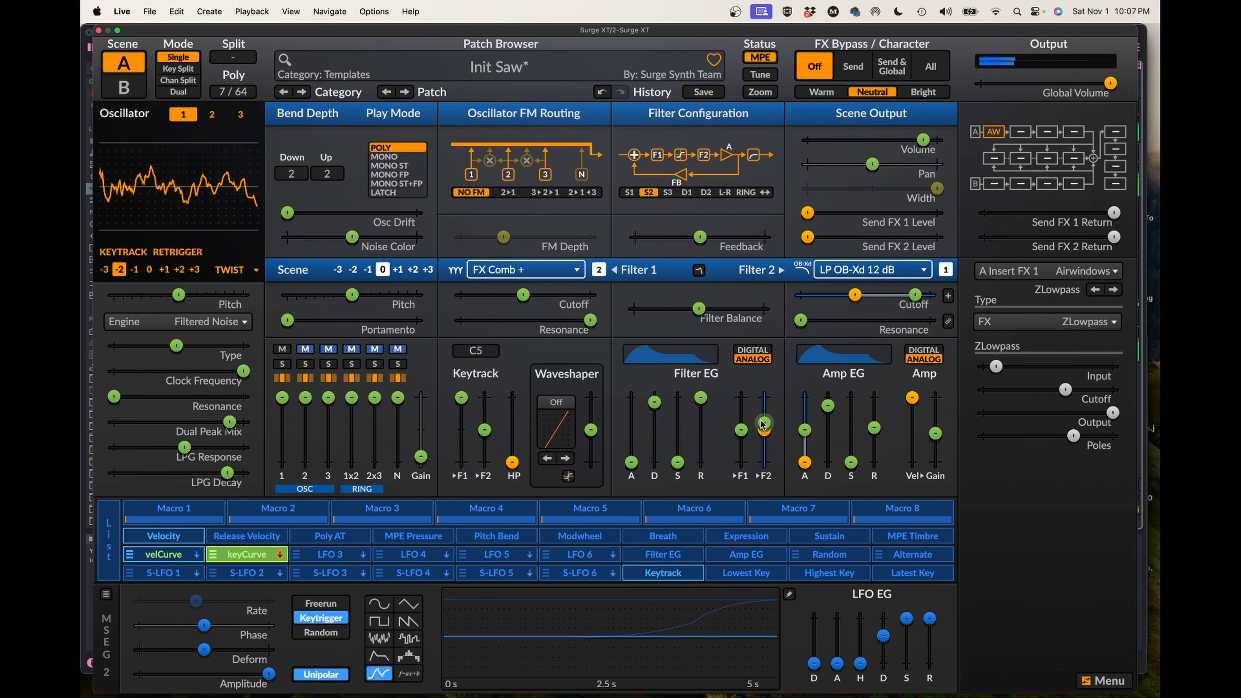
pyautogui.moveTo(763, 424); pyautogui.dragTo(763, 419)
pyautogui.moveTo(763, 419); pyautogui.dragTo(763, 415)
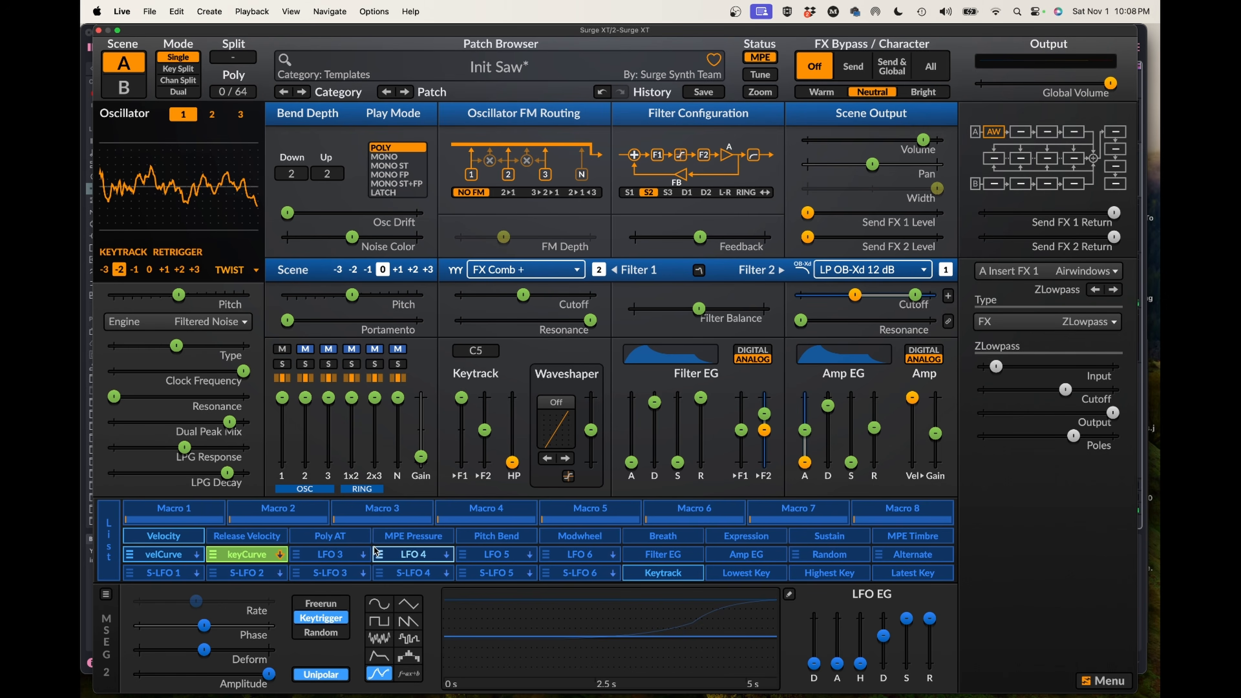
pyautogui.click(258, 557)
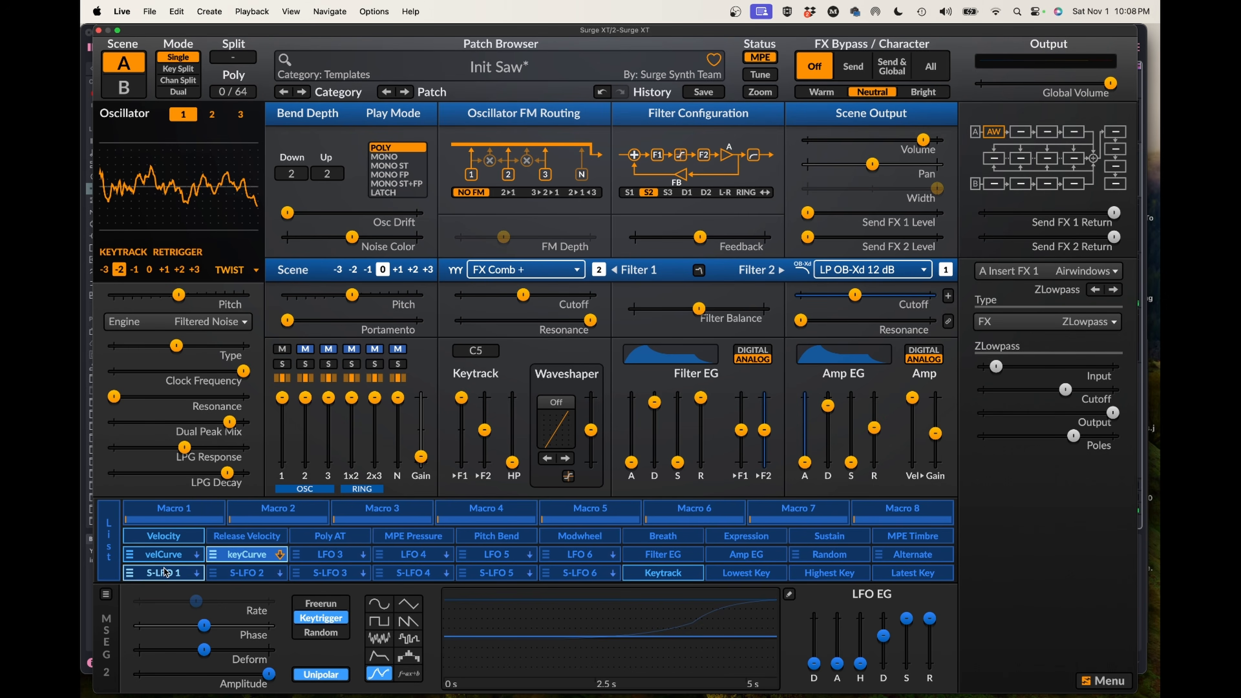
# - Move the velCurve MSEG's first inner point to about 0.5 at about 0.48 and close the editor
pyautogui.click(163, 554)
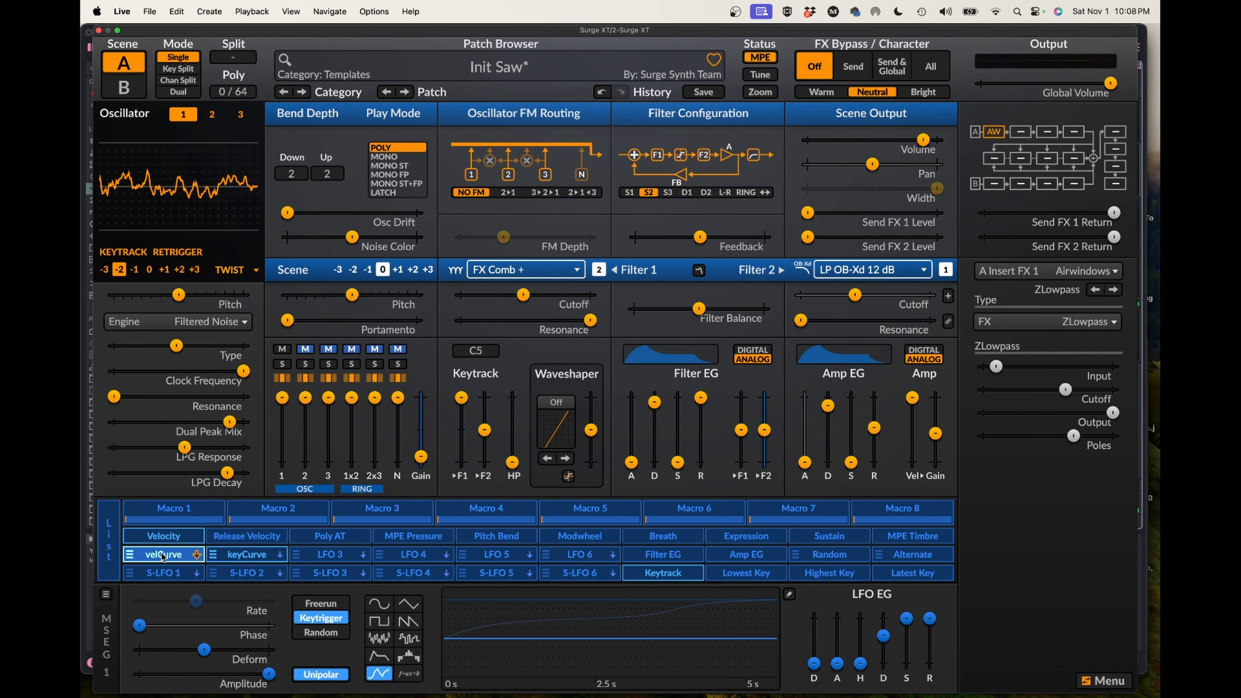
pyautogui.click(789, 594)
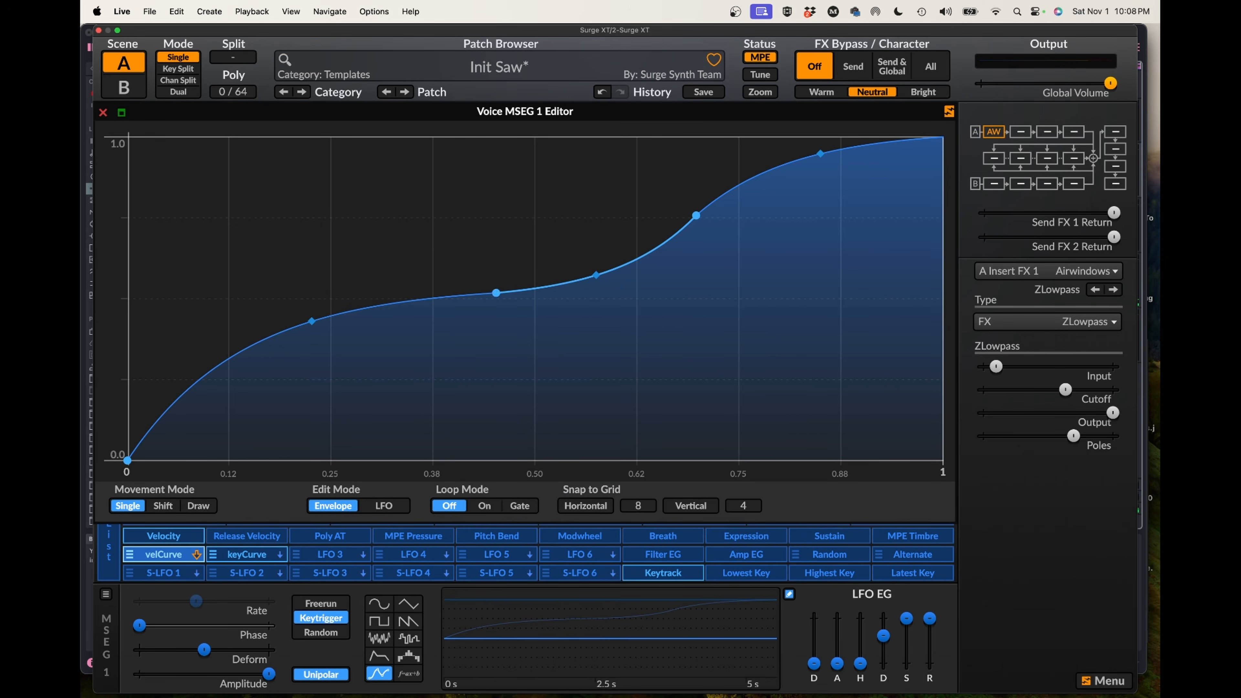
pyautogui.moveTo(490, 288); pyautogui.dragTo(518, 309)
pyautogui.moveTo(510, 366); pyautogui.dragTo(520, 298)
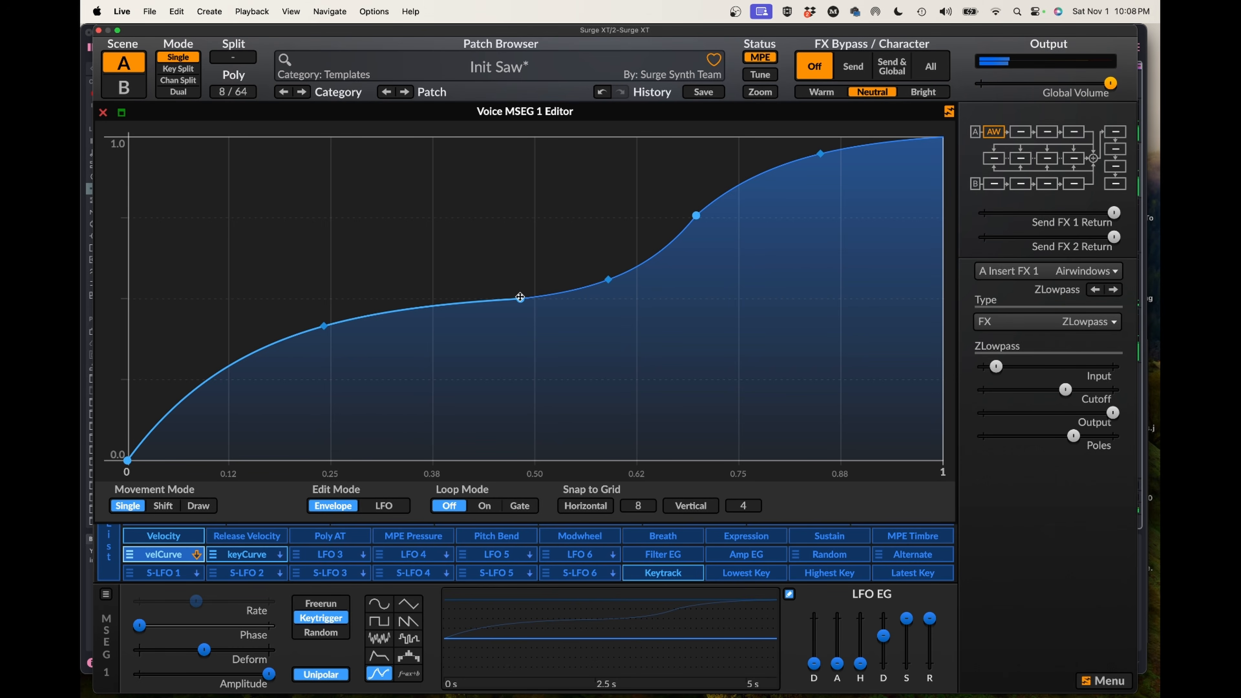
pyautogui.click(102, 111)
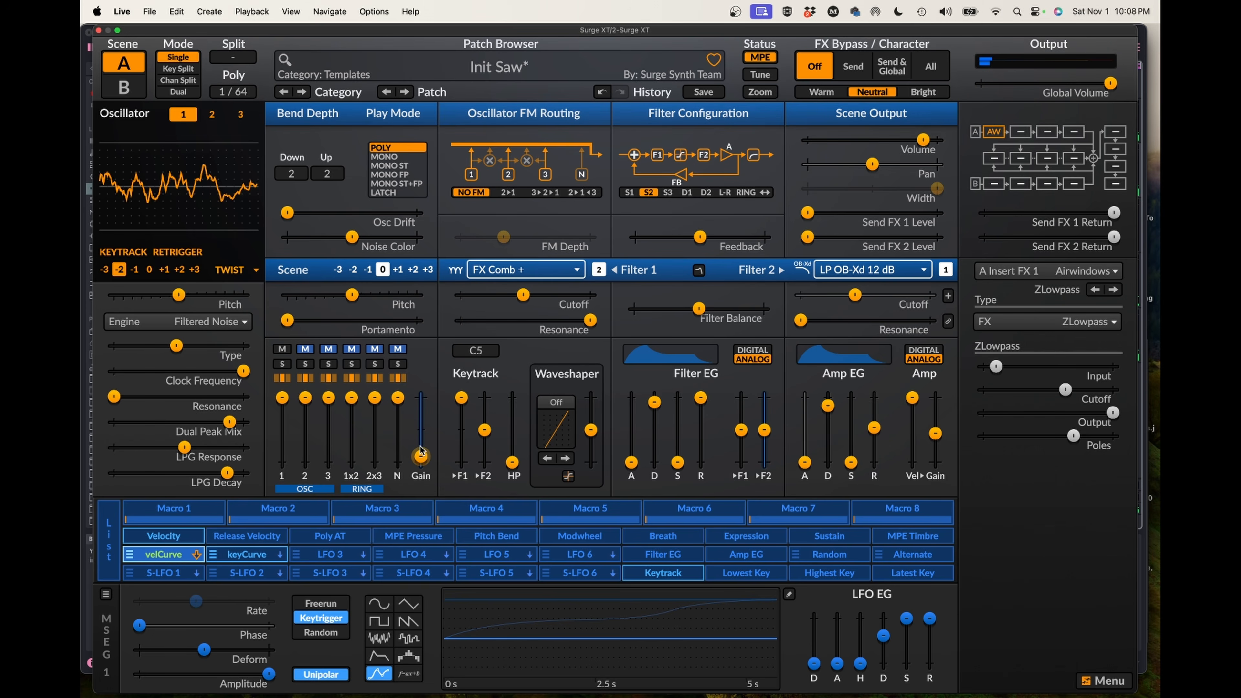
# - Set the pre-filter Gain to -48 dB and raise its velCurve modulation depth to reach about the slider's midpoint
pyautogui.moveTo(422, 457)
pyautogui.moveTo(423, 457); pyautogui.dragTo(423, 463)
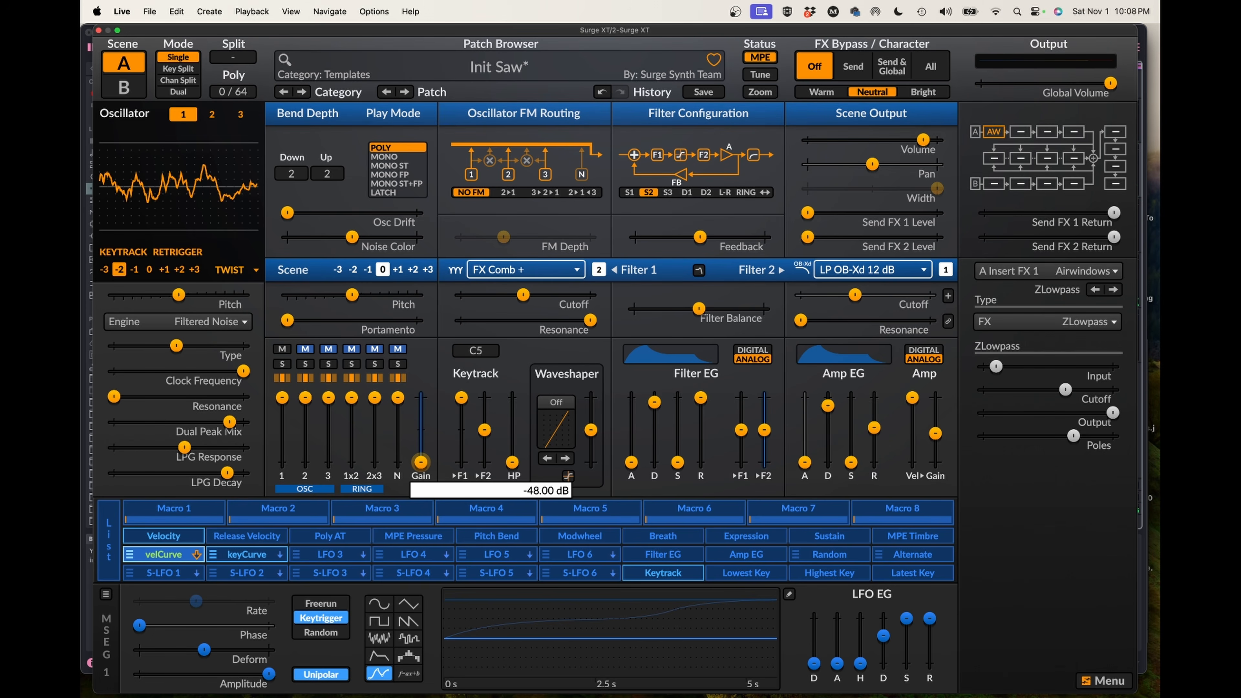
pyautogui.click(163, 553)
pyautogui.moveTo(421, 437)
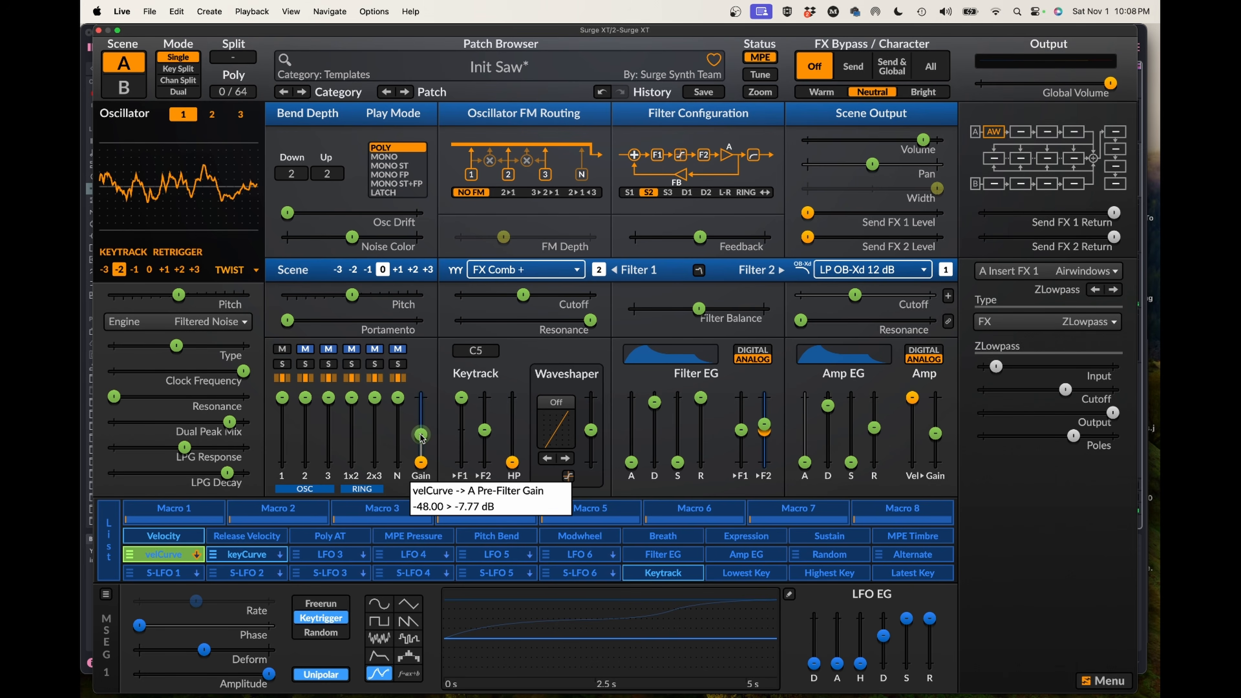
pyautogui.moveTo(421, 436); pyautogui.dragTo(421, 430)
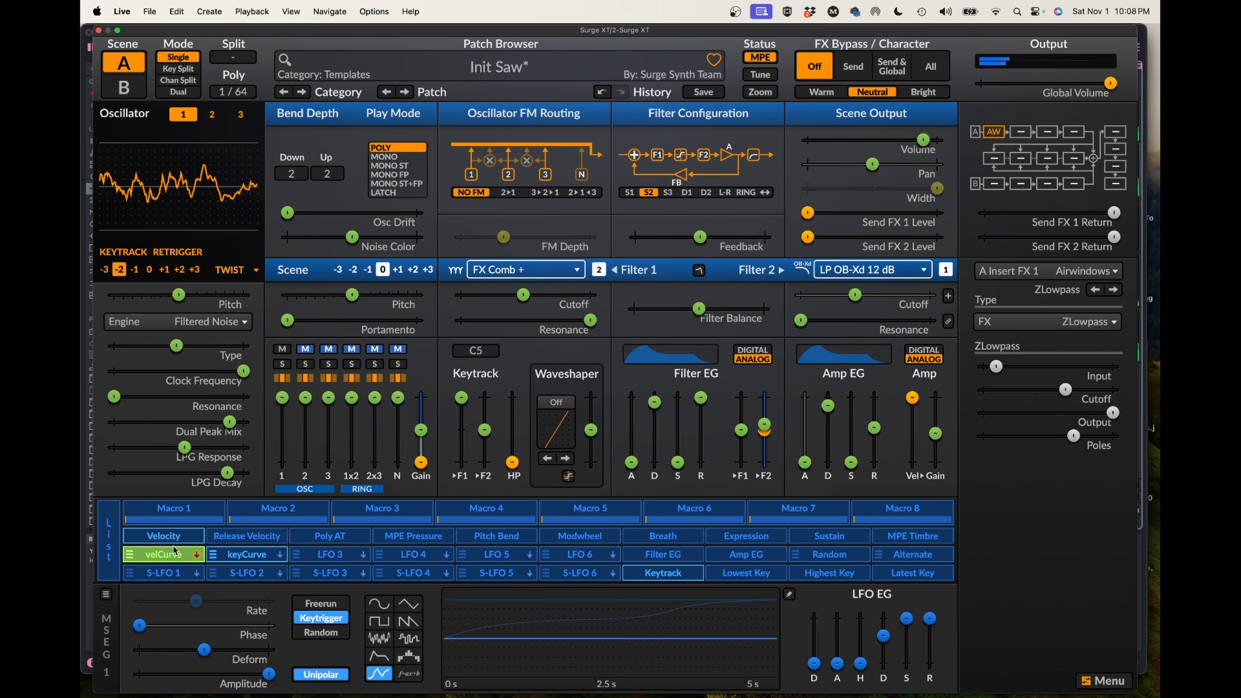
pyautogui.click(147, 557)
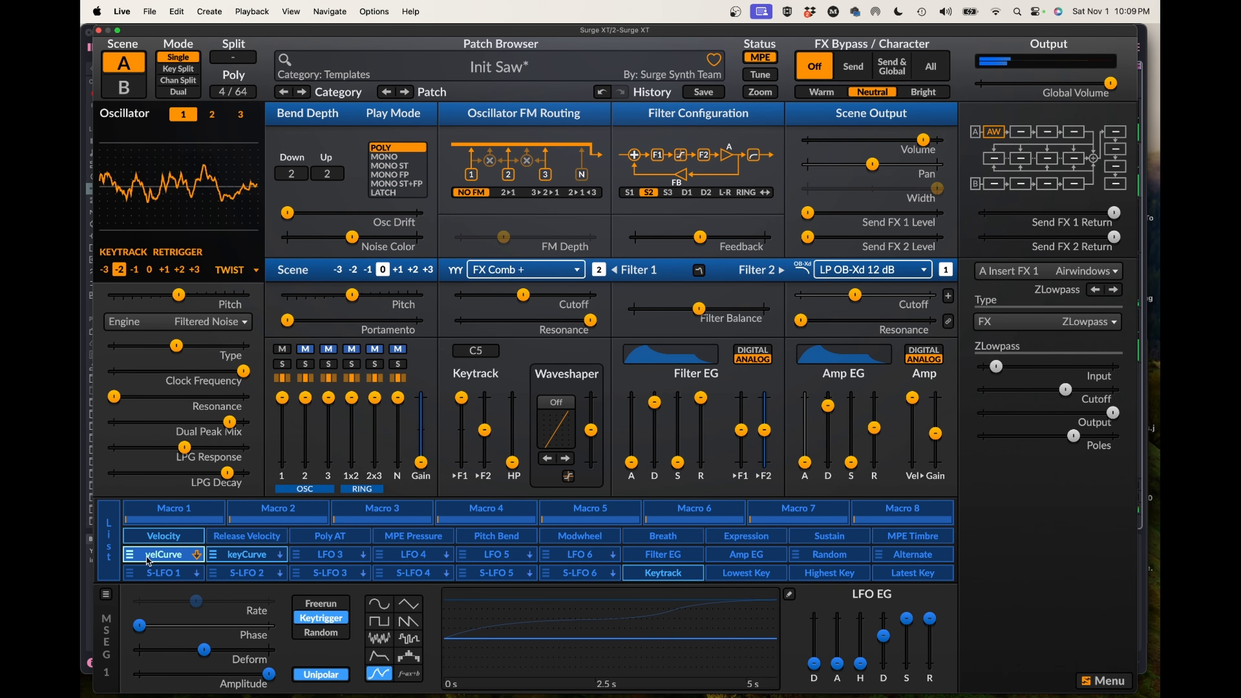
# - Increase the velCurve modulation depth on Filter 2's Filter EG amount slightly
pyautogui.click(163, 554)
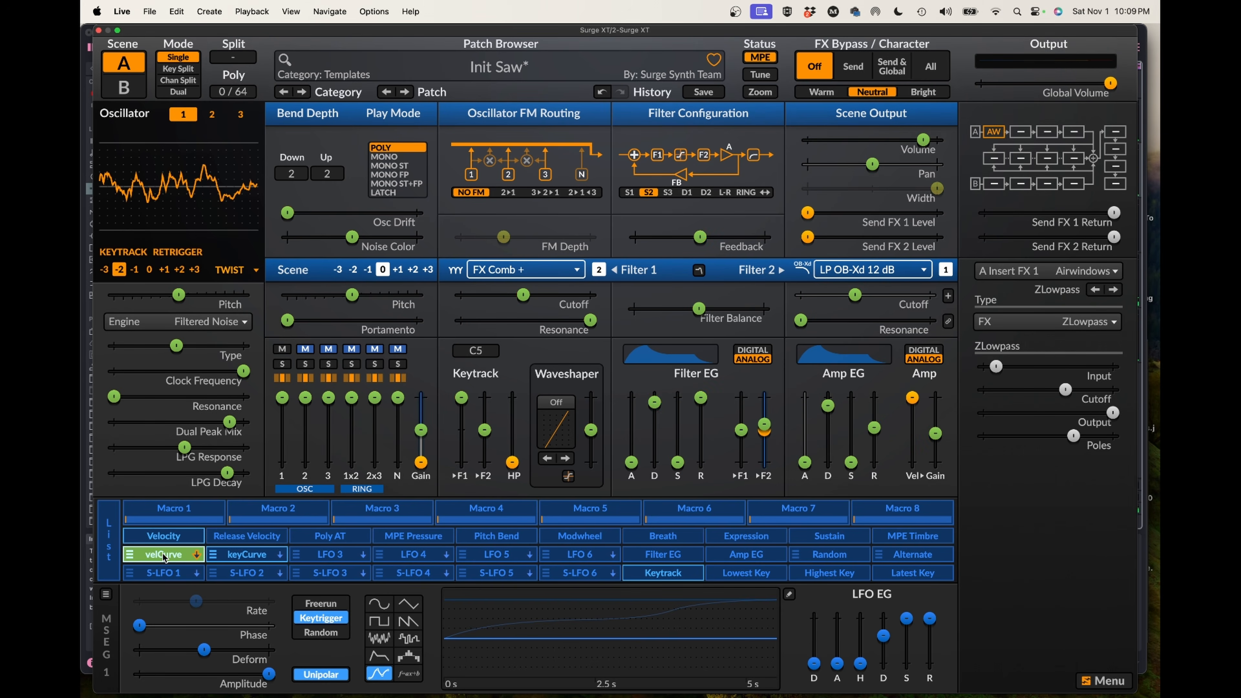
pyautogui.moveTo(763, 424); pyautogui.dragTo(762, 419)
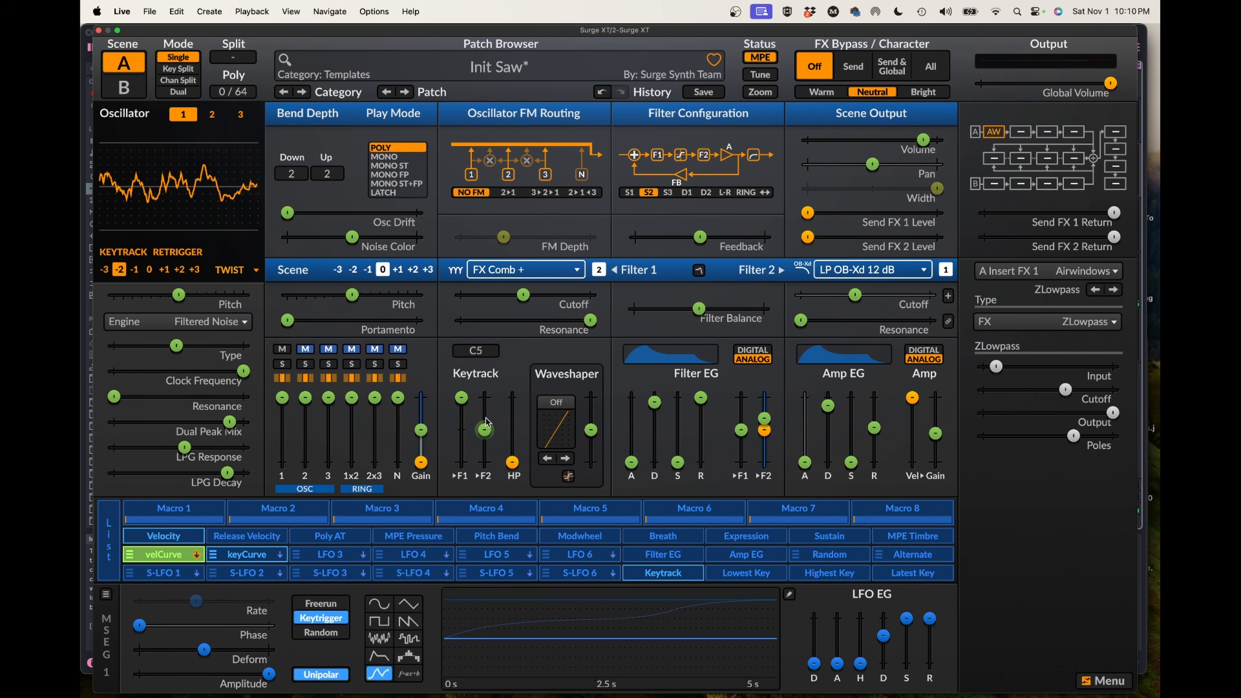
pyautogui.moveTo(487, 433)
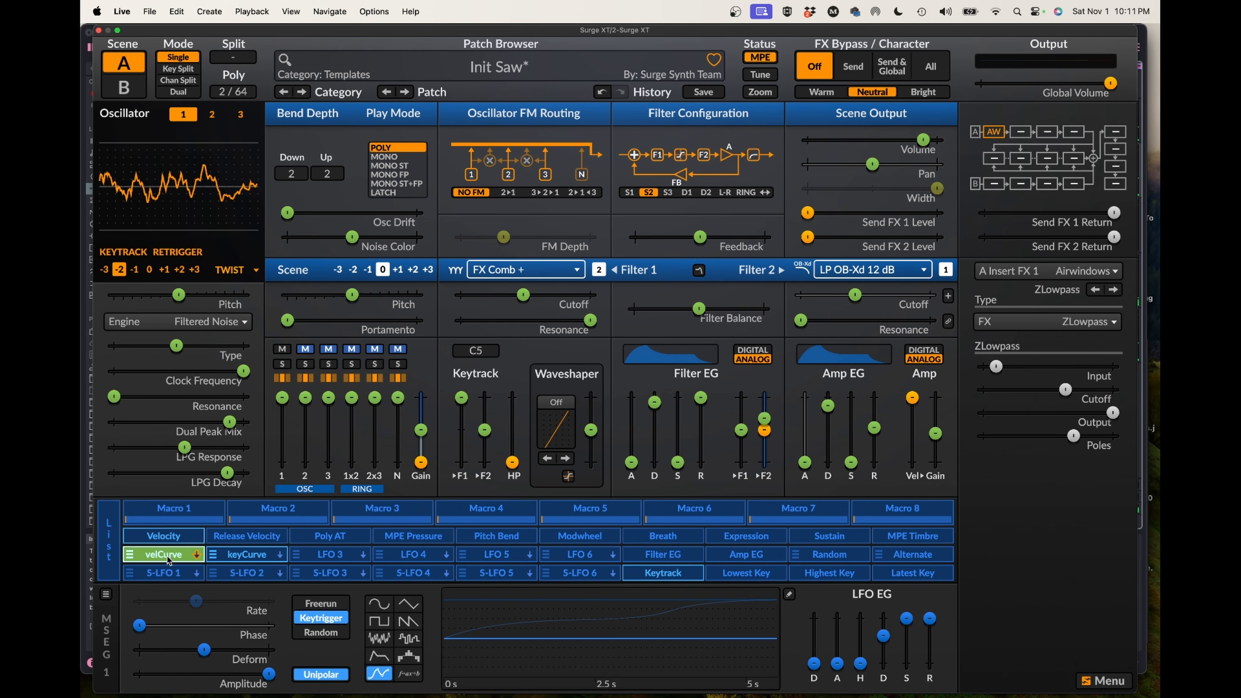
# - Raise the velCurve MSEG's first inner point to about 0.6 at 0.50 and close the editor
pyautogui.click(789, 594)
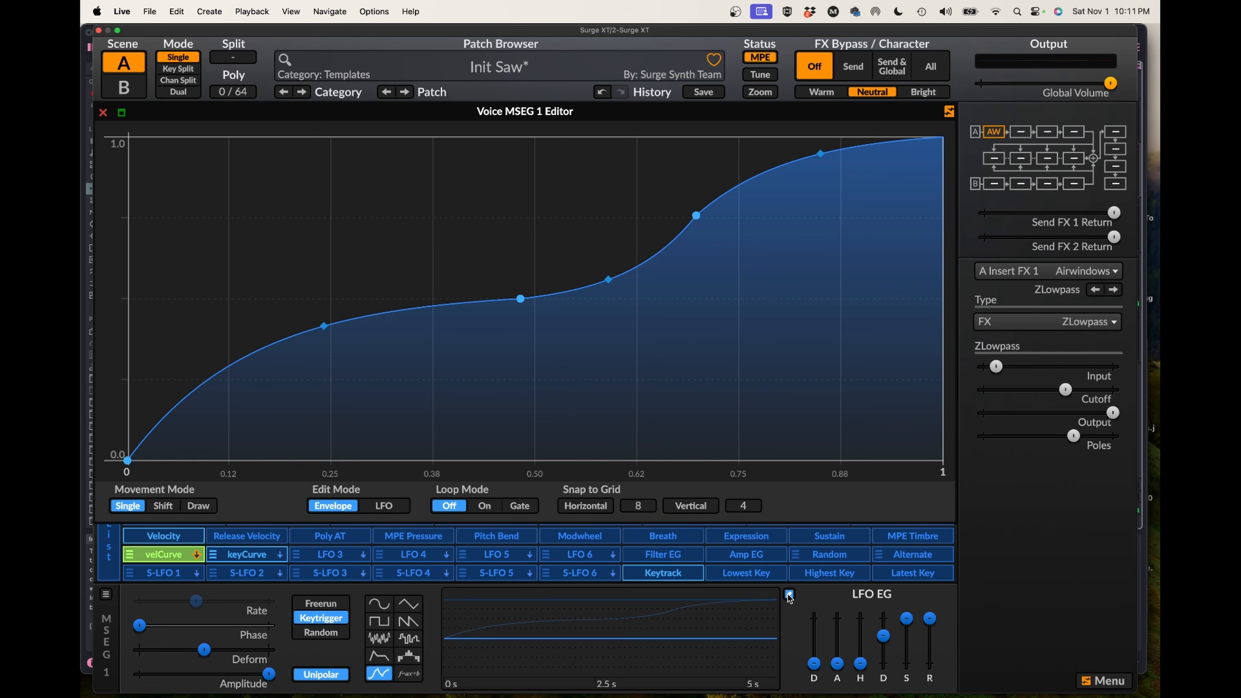
pyautogui.moveTo(515, 296); pyautogui.dragTo(534, 267)
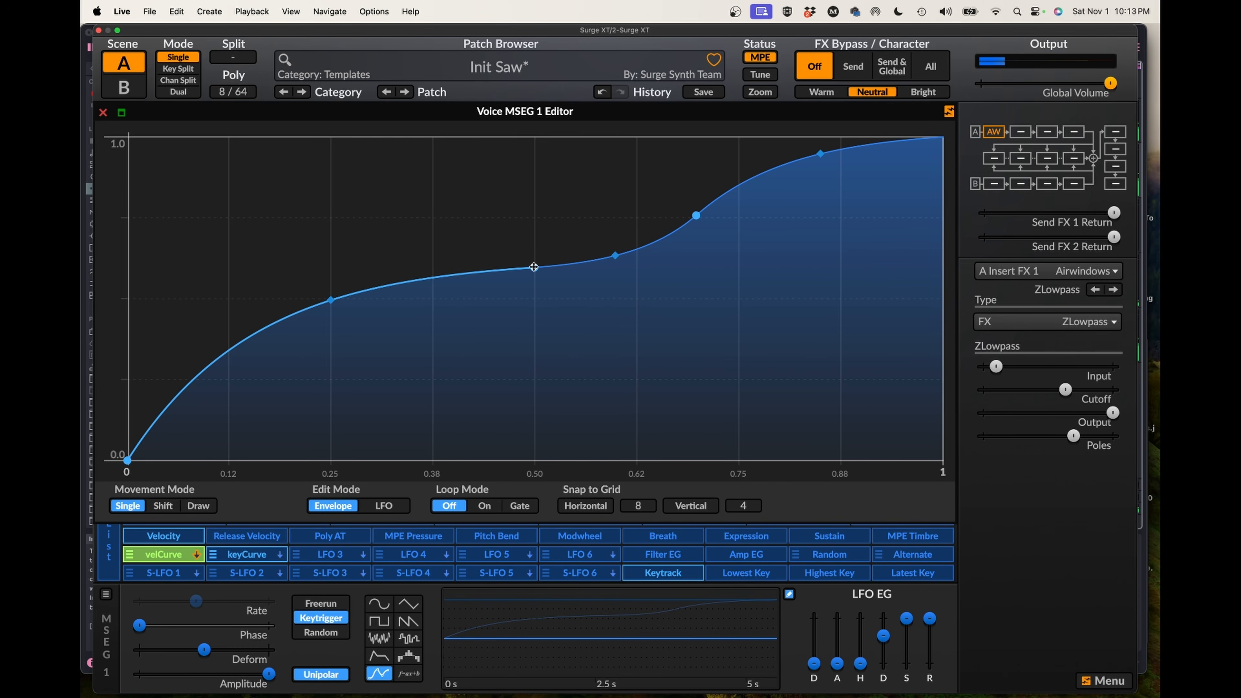
pyautogui.press('Escape')
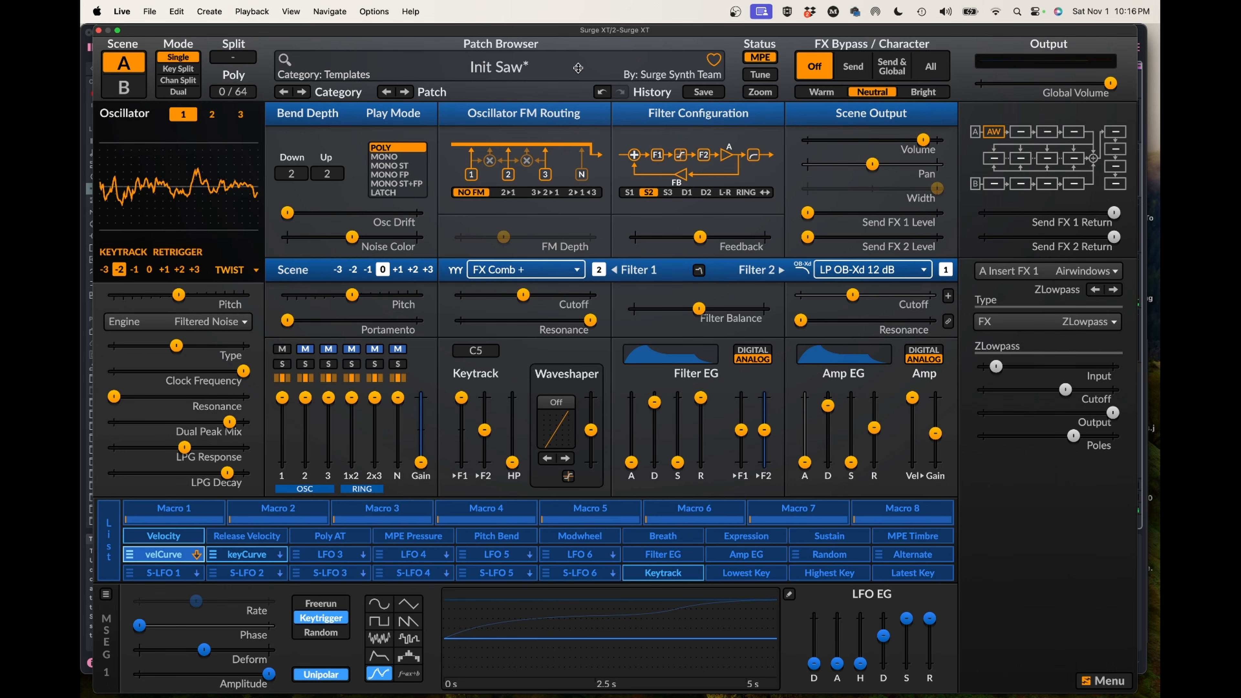
# - Start saving the patch and name it tutorialPianoB
pyautogui.click(577, 68)
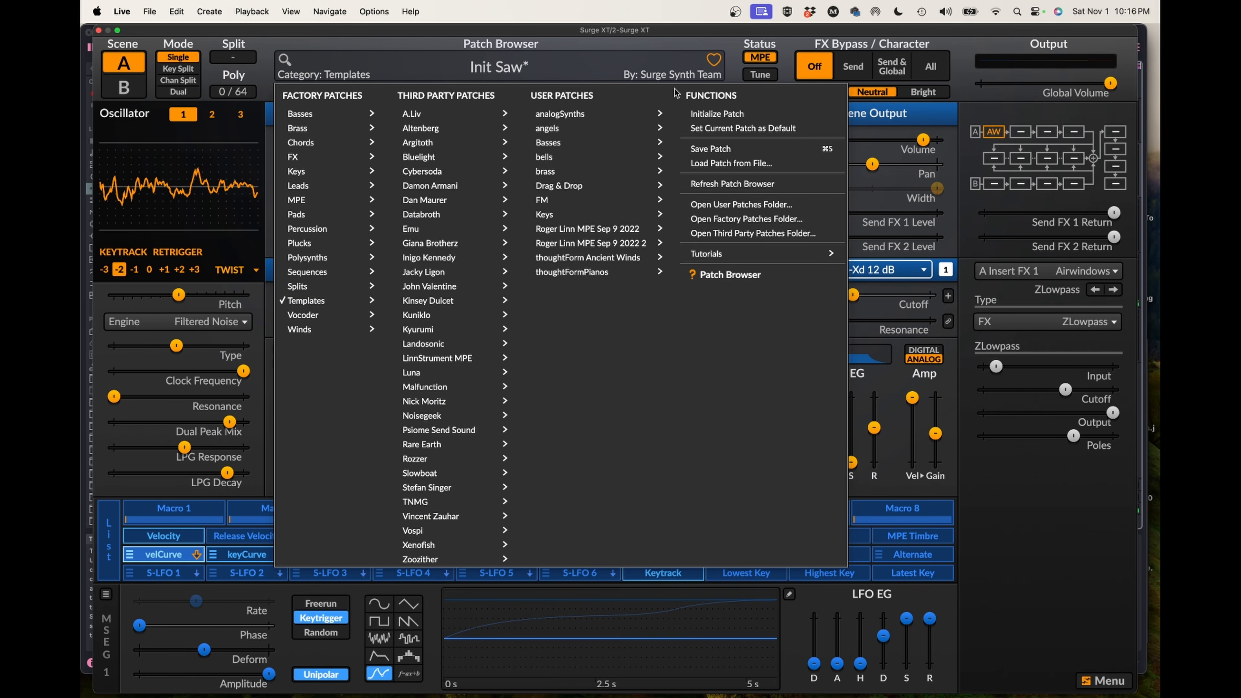
pyautogui.click(707, 146)
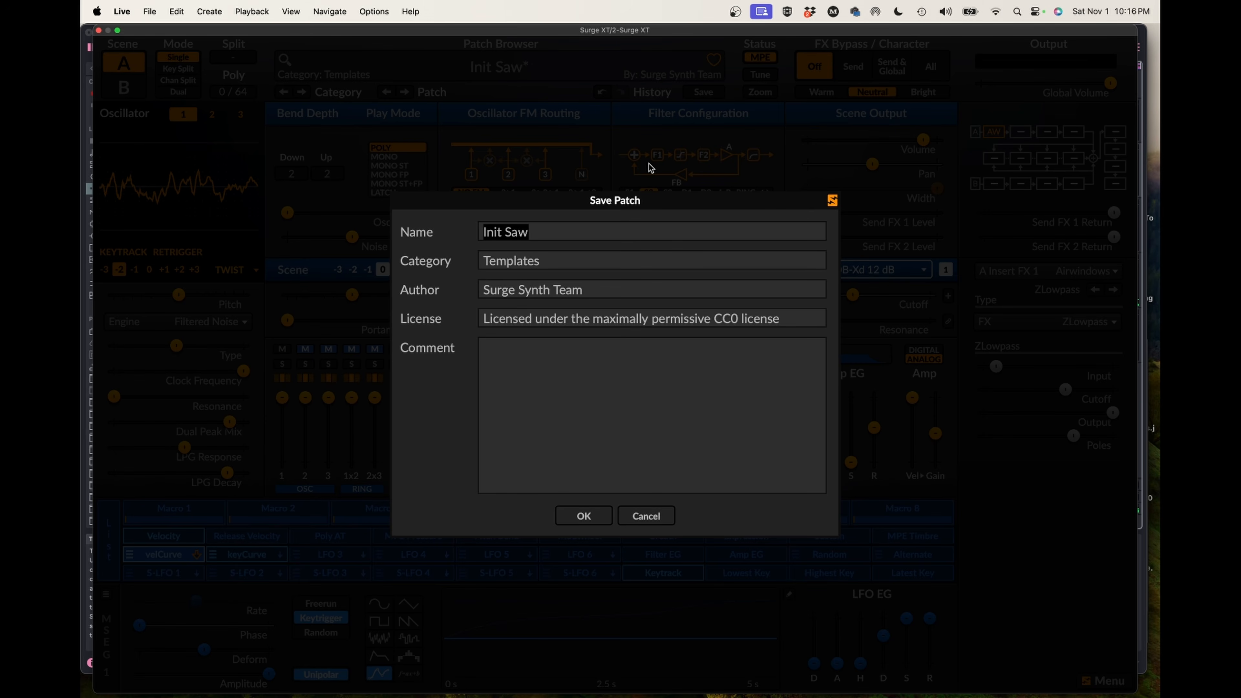
pyautogui.write('tutorialPiano')
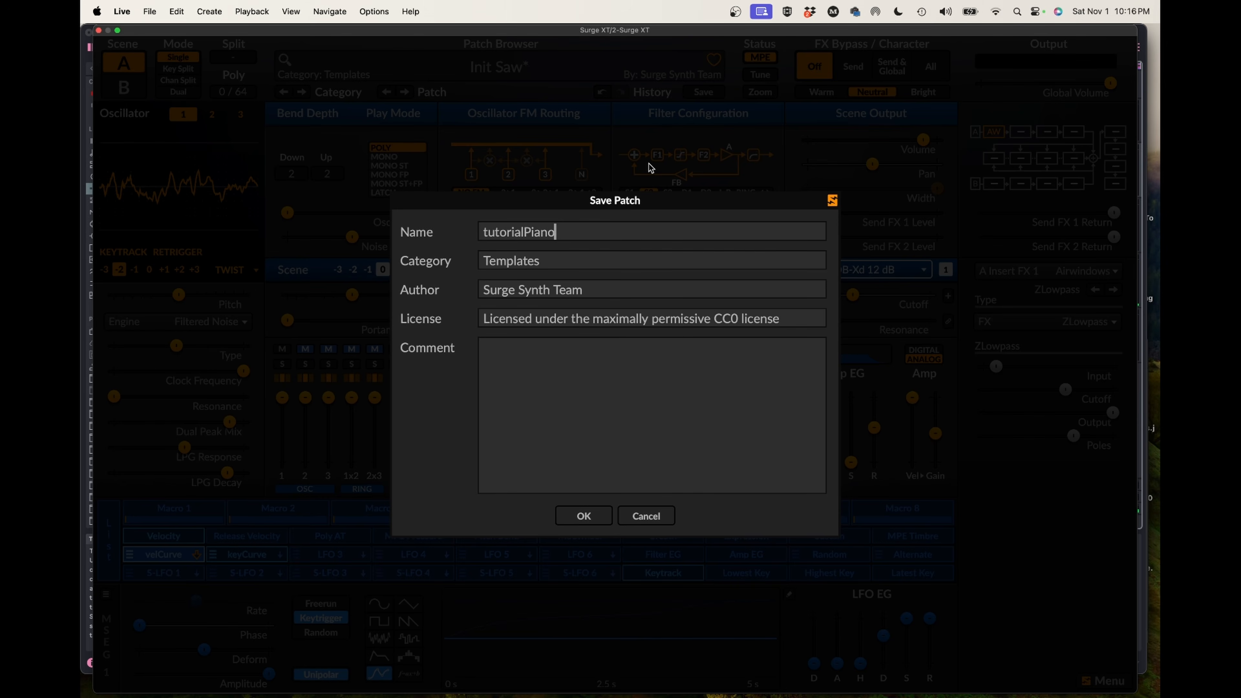
pyautogui.write('B')
# - Replace the patch's category with the existing Keys category
pyautogui.click(479, 263)
pyautogui.write('keys')
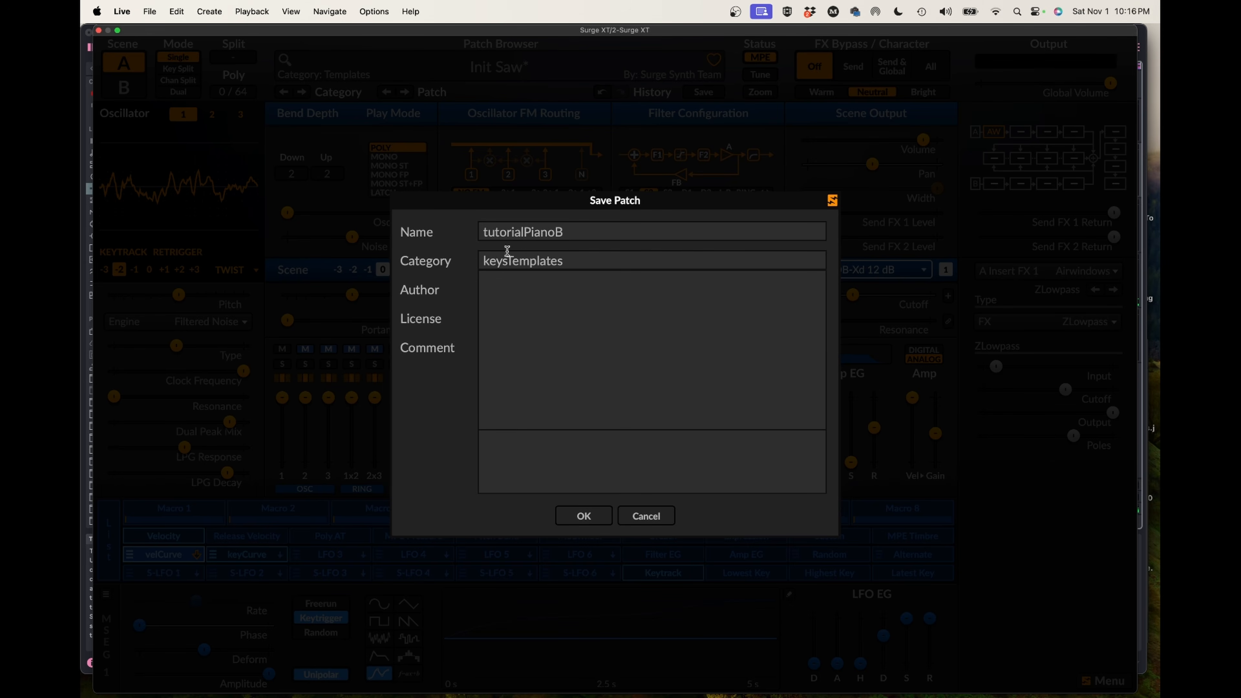
pyautogui.moveTo(574, 261); pyautogui.dragTo(460, 259)
pyautogui.write('eys')
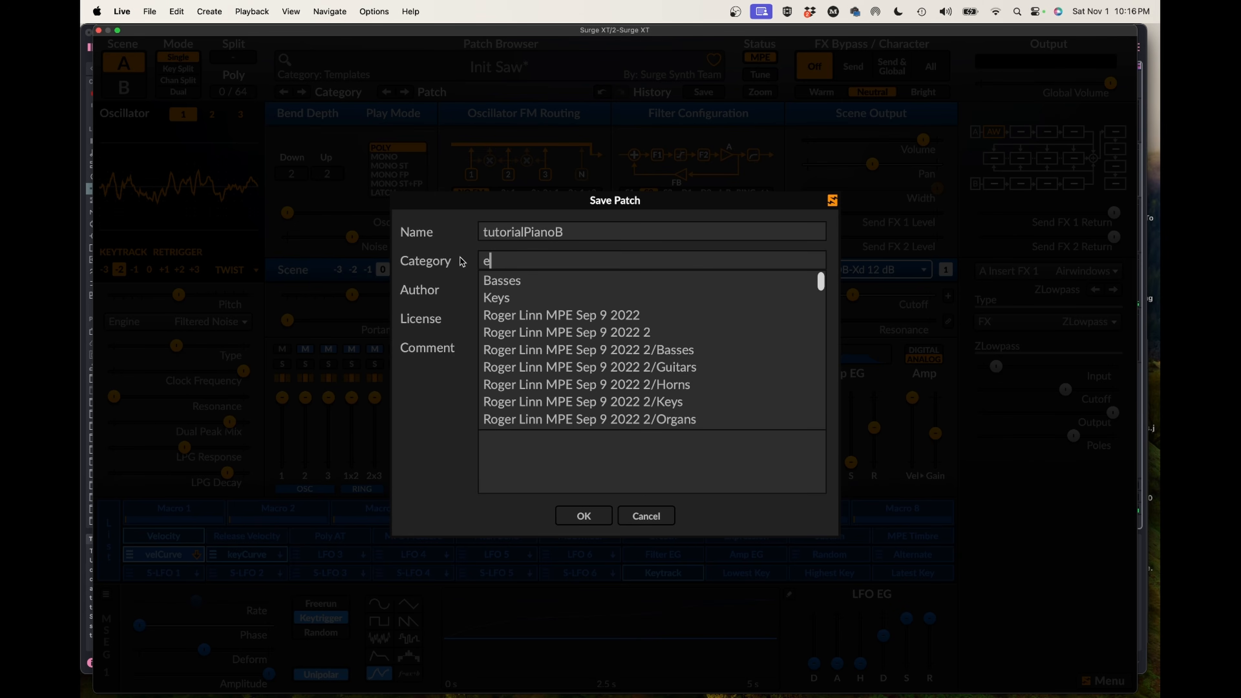
pyautogui.press('BackSpace')
pyautogui.press('BackSpace')
pyautogui.press('BackSpace')
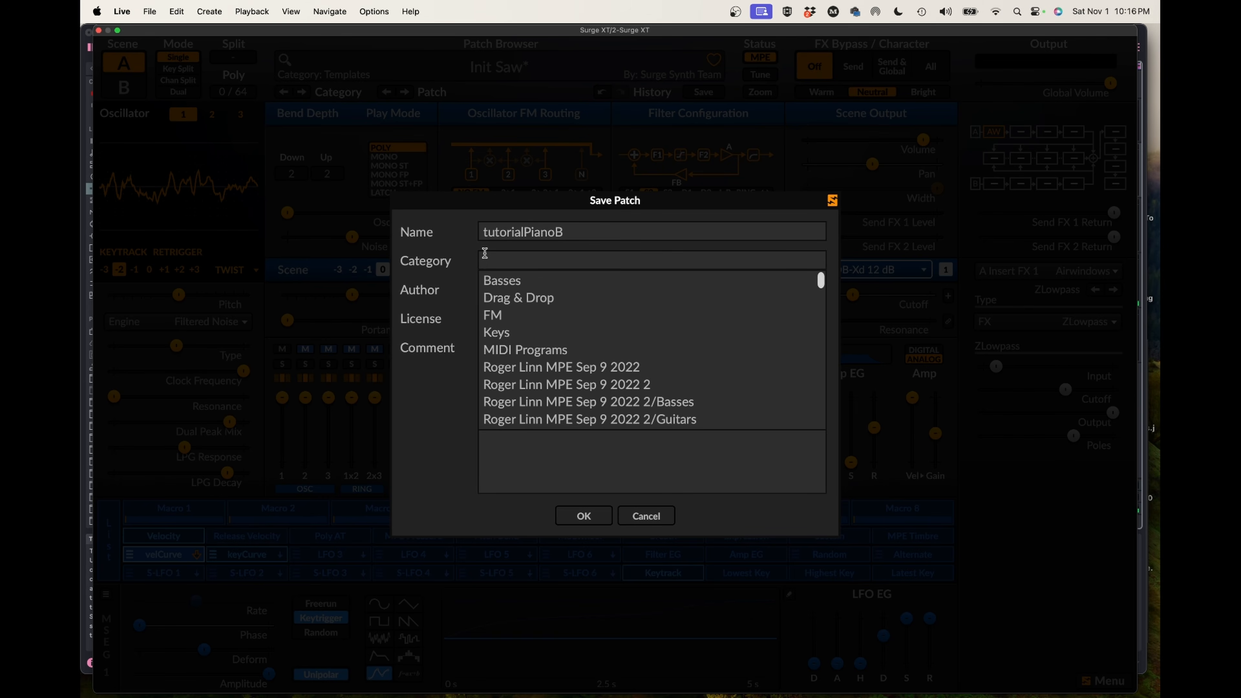
pyautogui.write('keys')
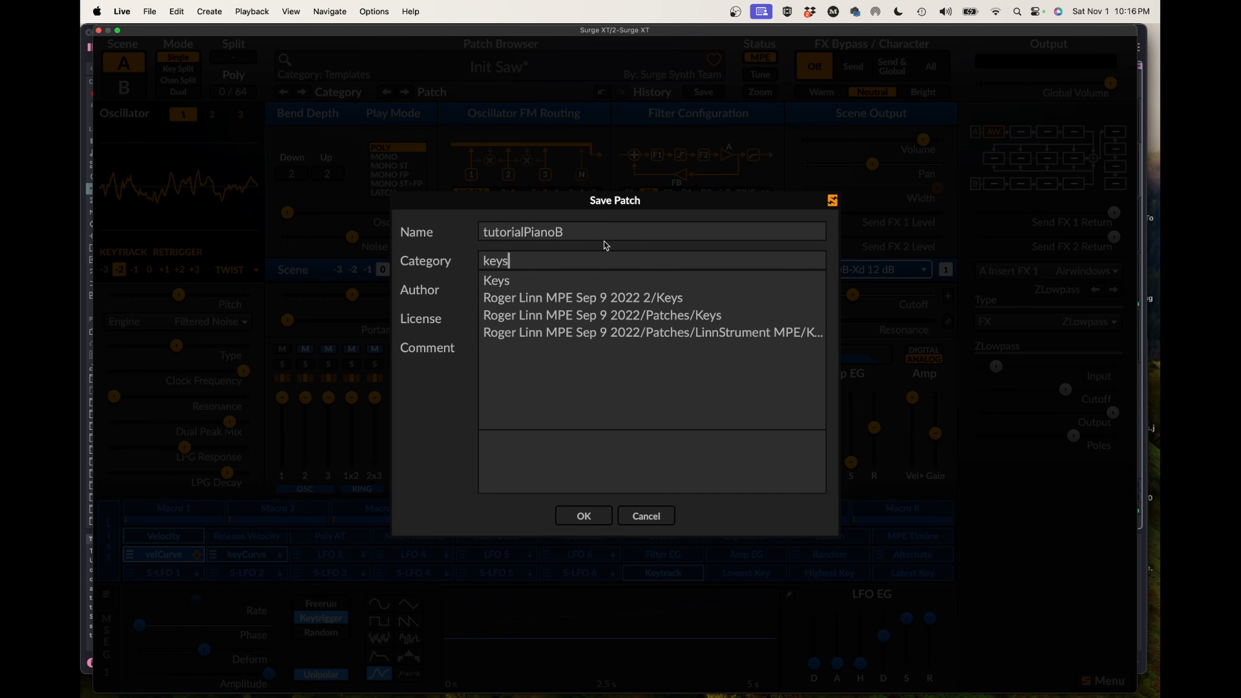
pyautogui.click(573, 283)
# - Replace the patch's author with the creator's artist name and save the patch
pyautogui.click(588, 289)
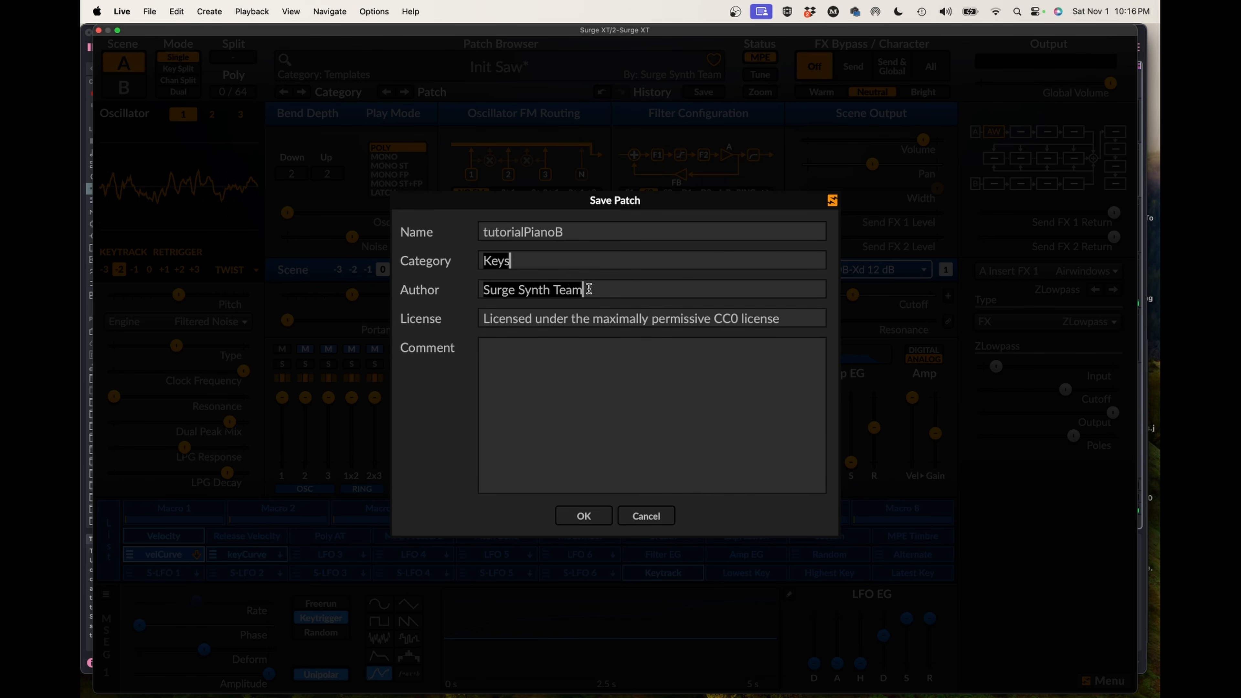
pyautogui.click(476, 288)
pyautogui.click(596, 290)
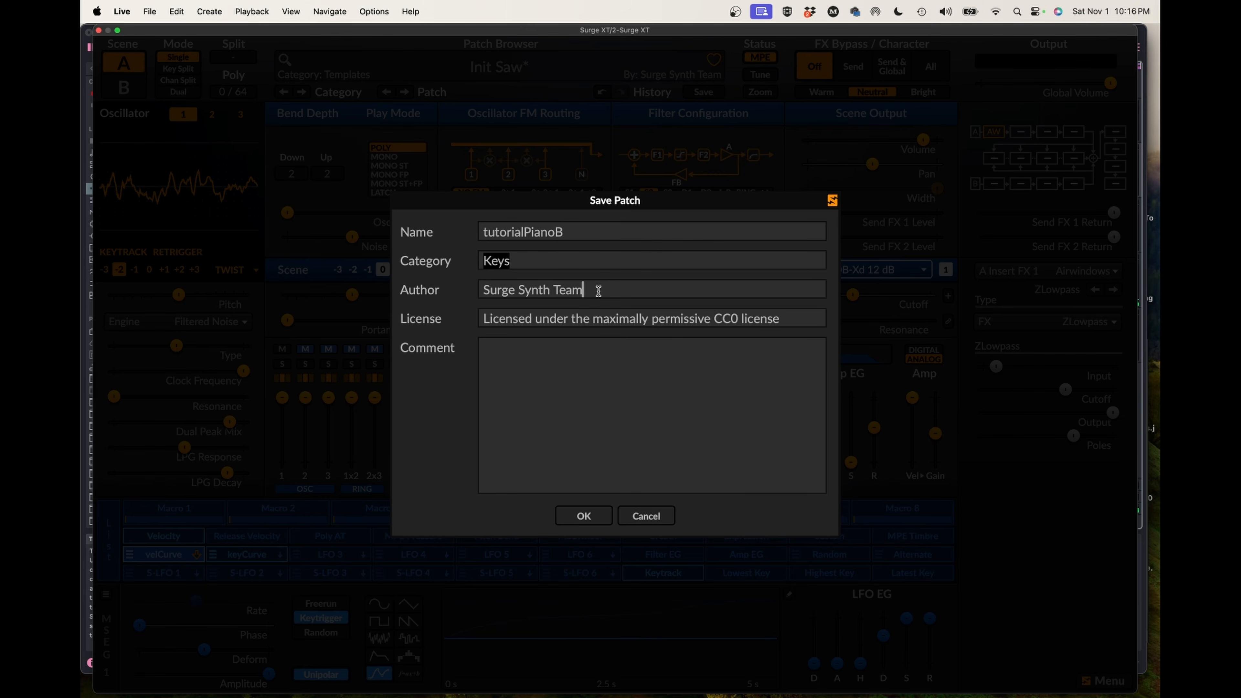
pyautogui.moveTo(598, 290); pyautogui.dragTo(477, 288)
pyautogui.write('thou')
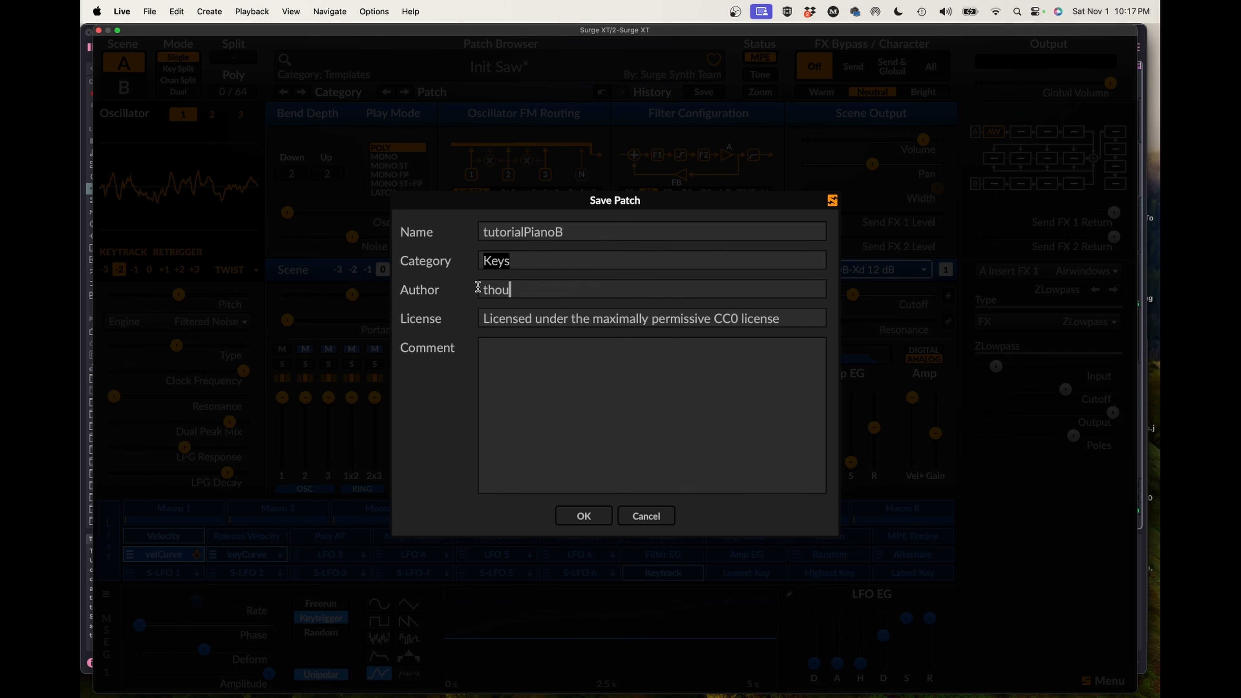
pyautogui.write('ghtForm')
pyautogui.click(597, 513)
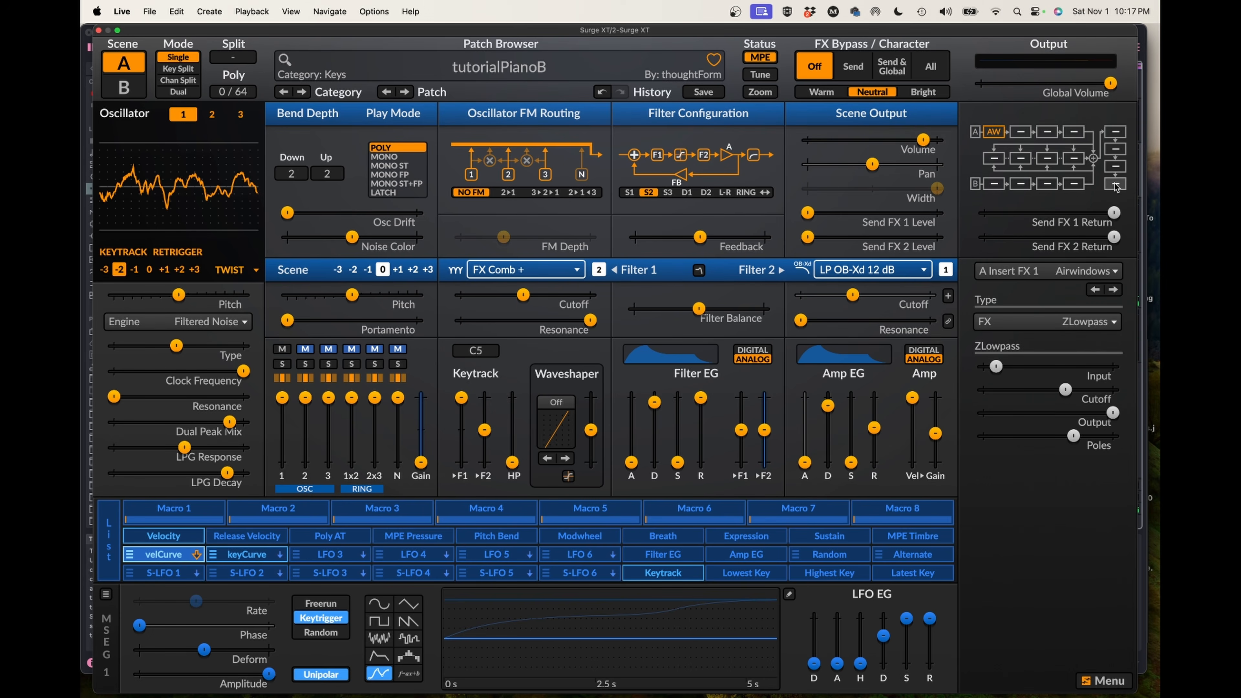
# - Load the Reverb 2 preset Piano Hall (Send) into Global FX 2 and lower its mix to about a quarter
pyautogui.click(1117, 134)
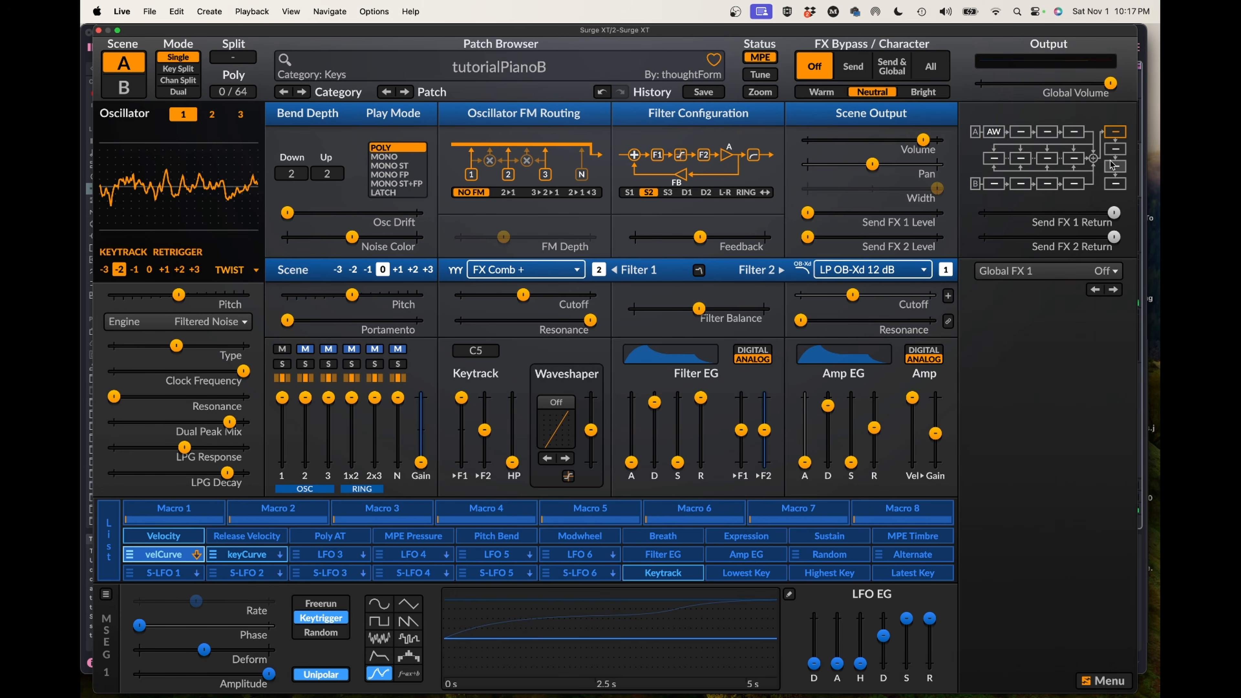
pyautogui.click(1118, 150)
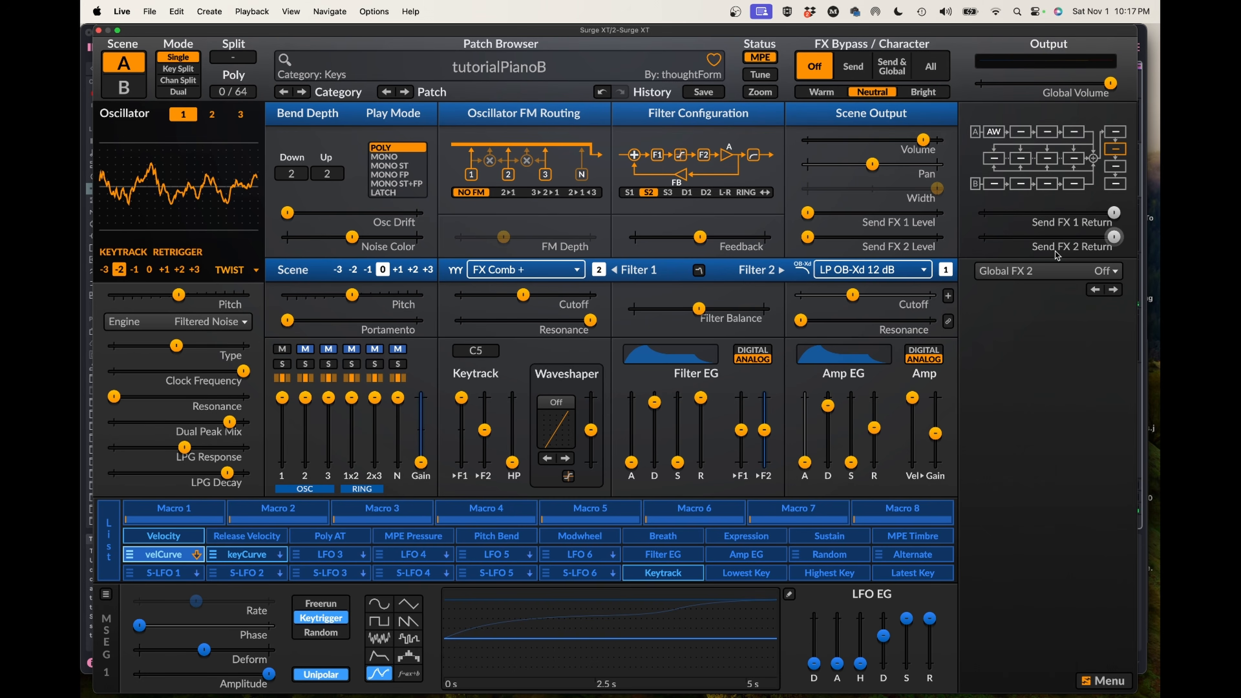
pyautogui.click(1045, 271)
pyautogui.moveTo(944, 437)
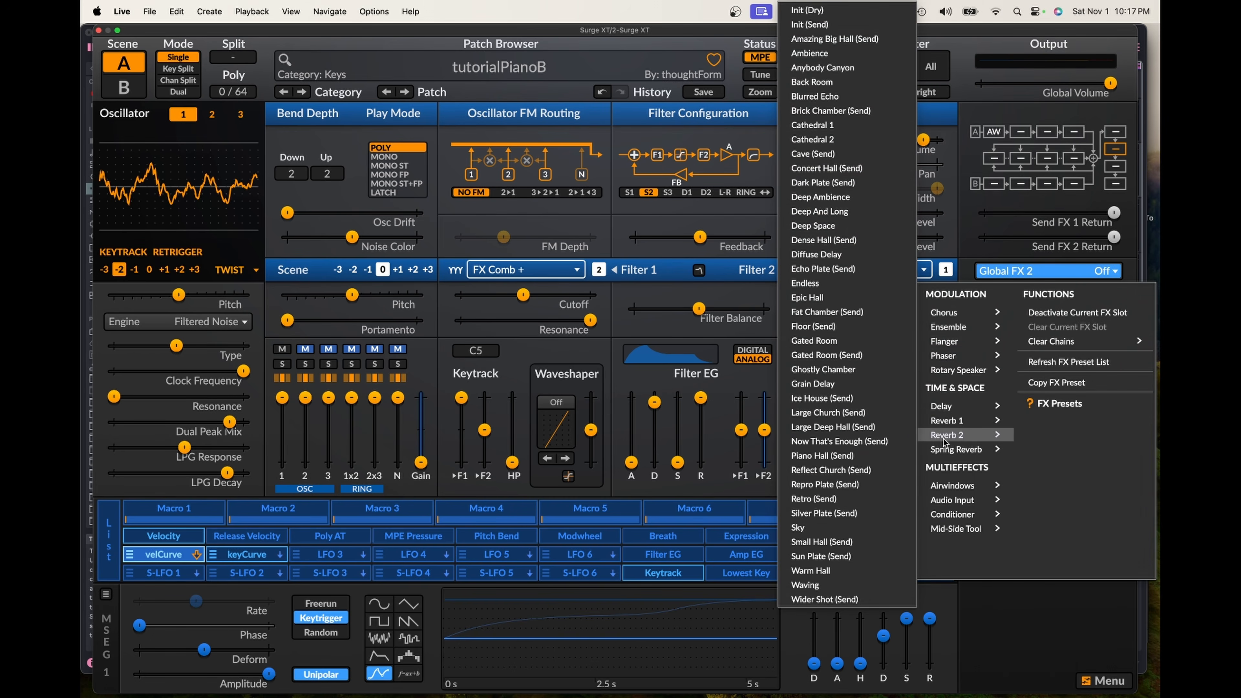
pyautogui.click(840, 458)
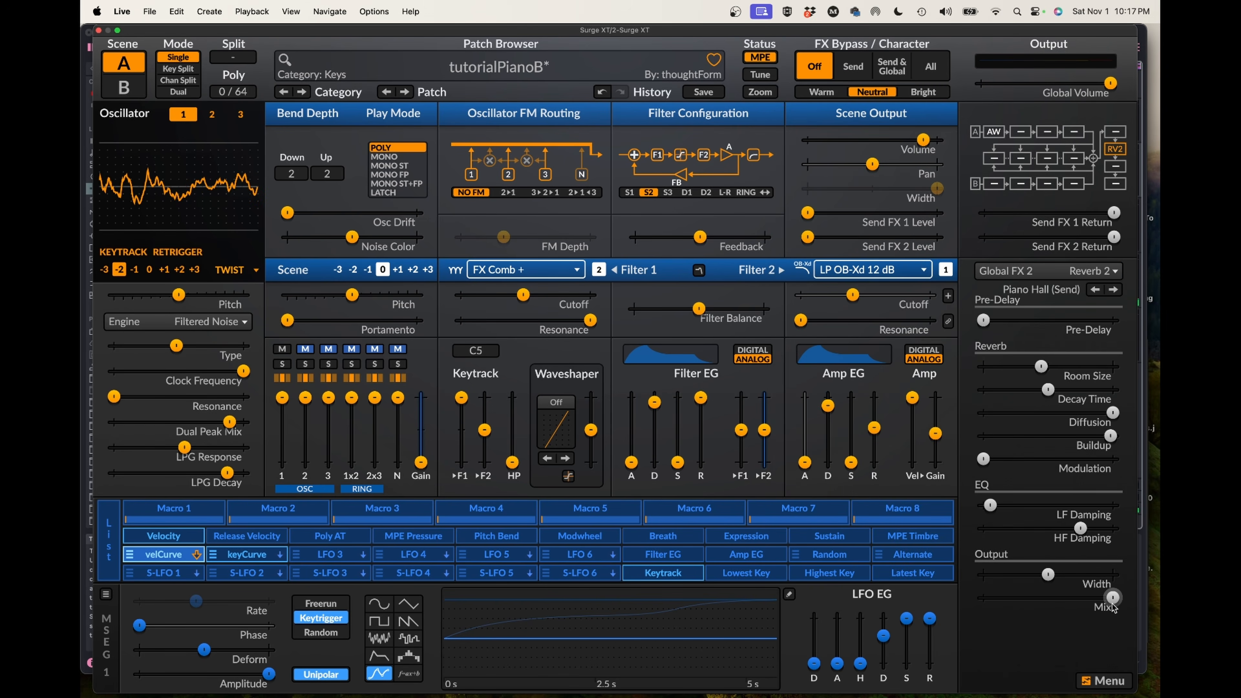
pyautogui.moveTo(1112, 605); pyautogui.dragTo(1015, 596)
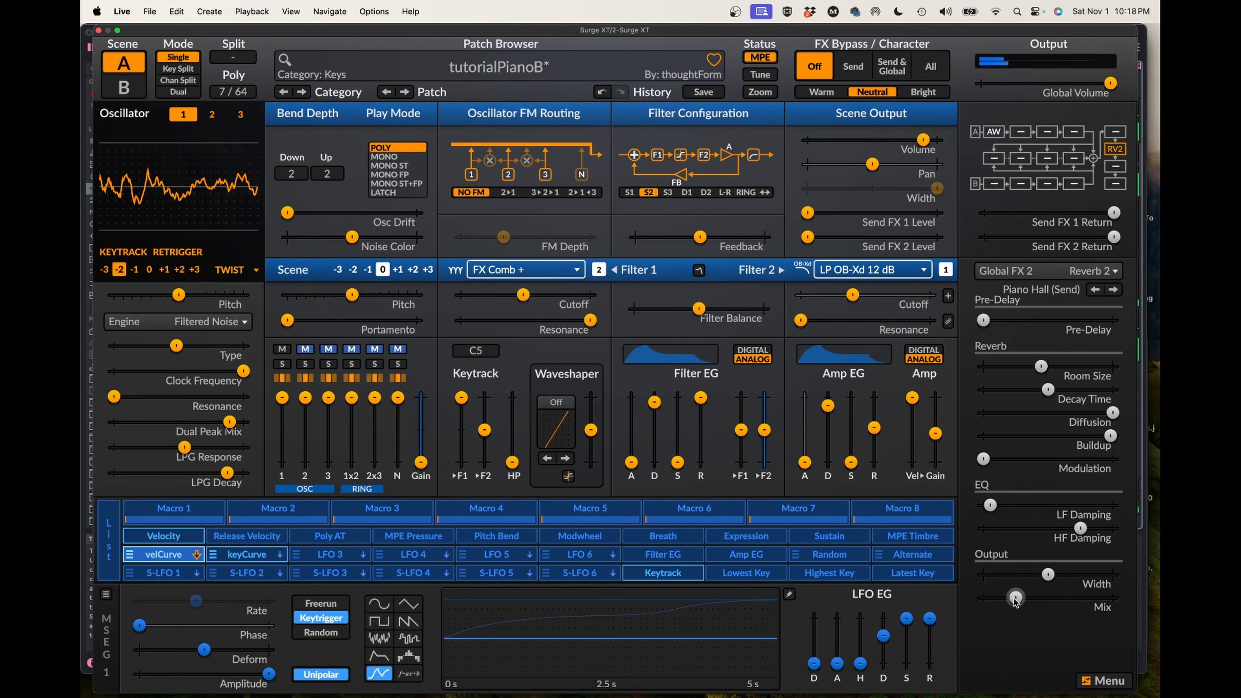
pyautogui.moveTo(510, 462)
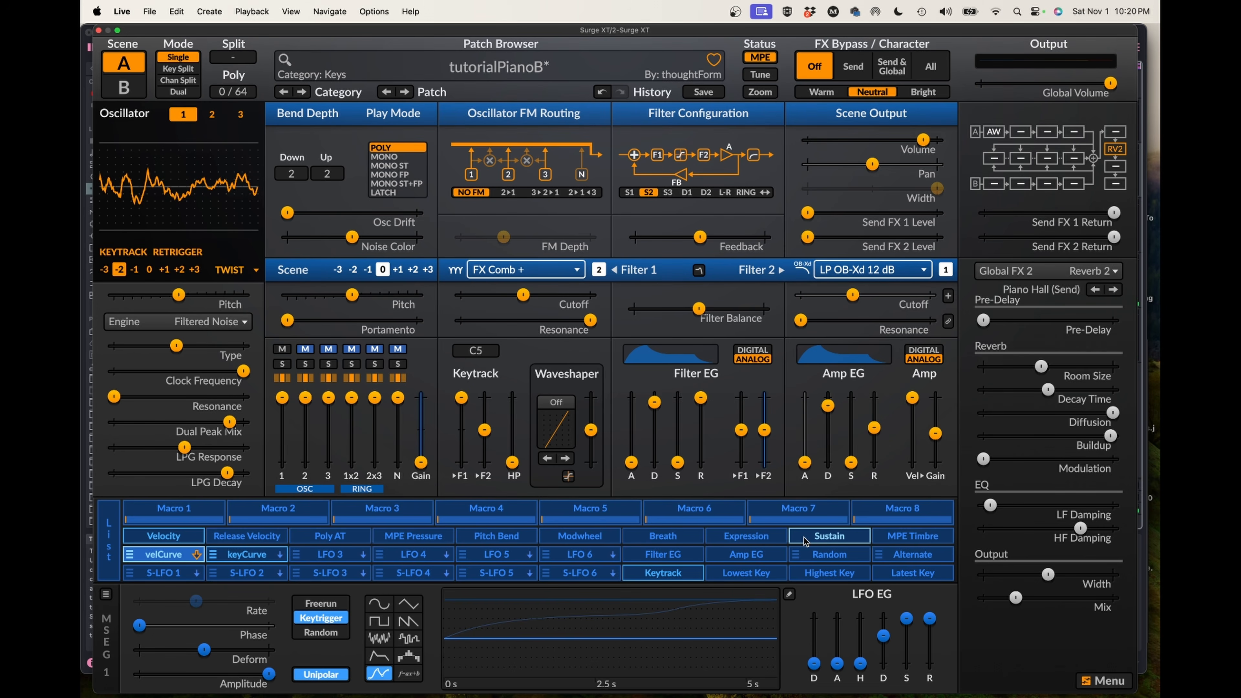
pyautogui.click(826, 538)
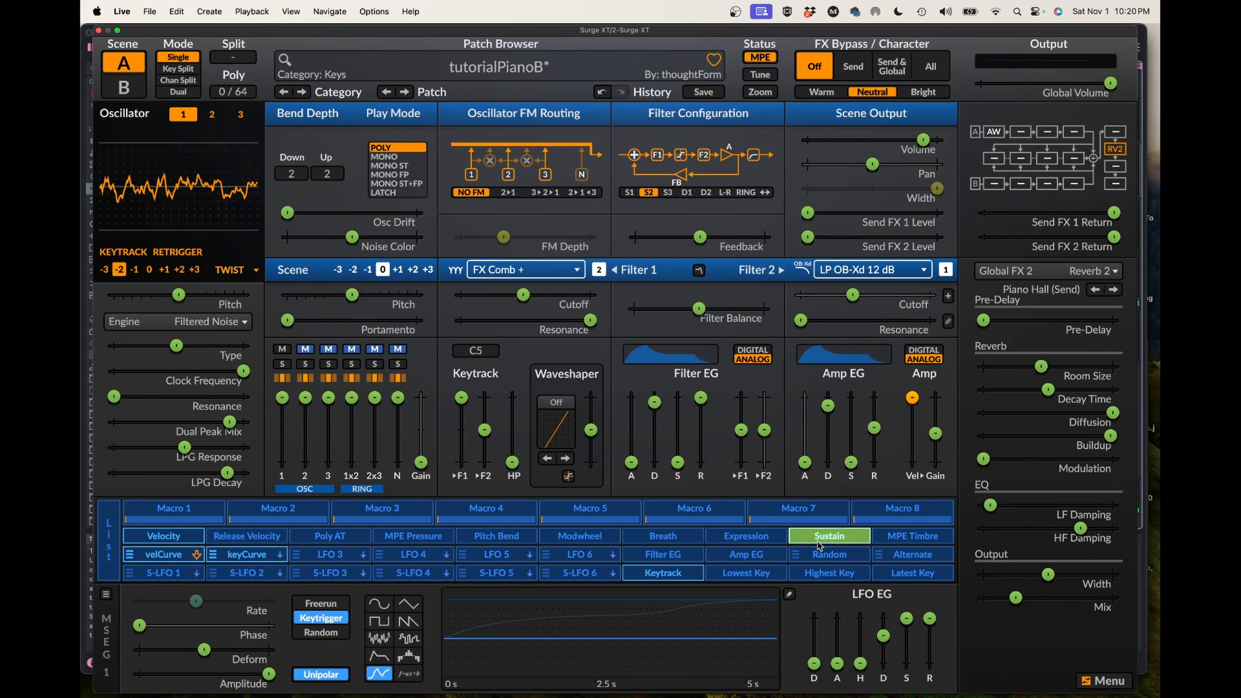
pyautogui.click(839, 539)
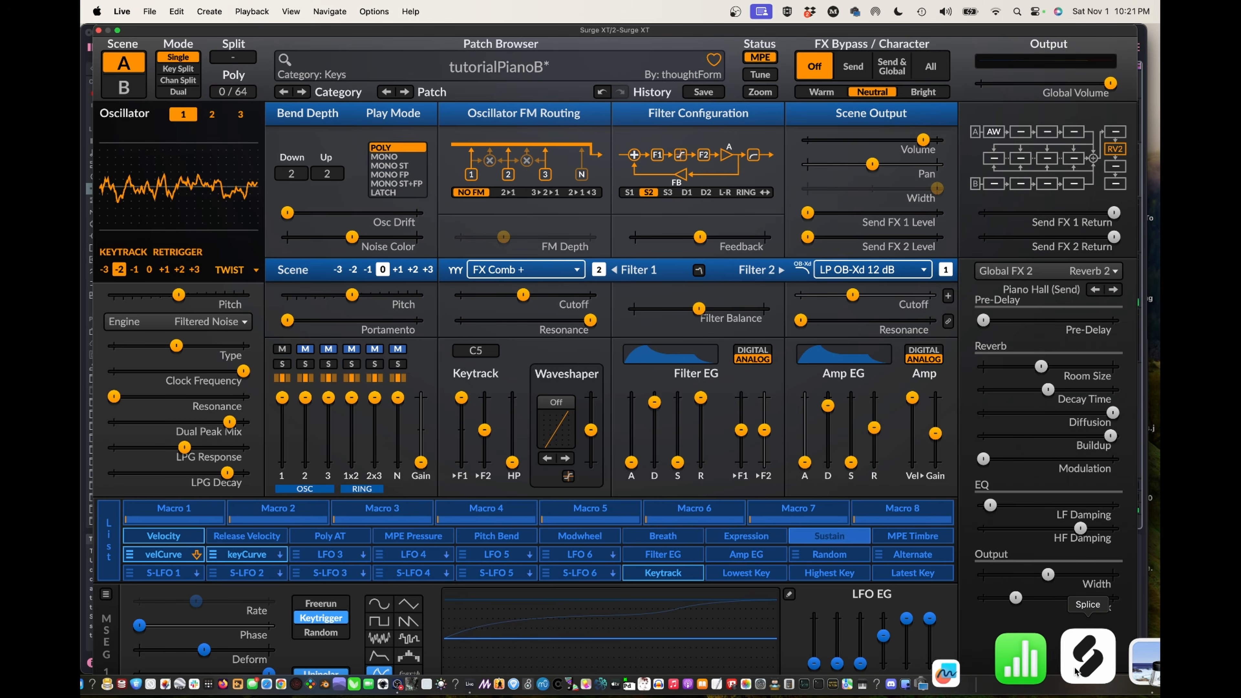
pyautogui.click(1089, 662)
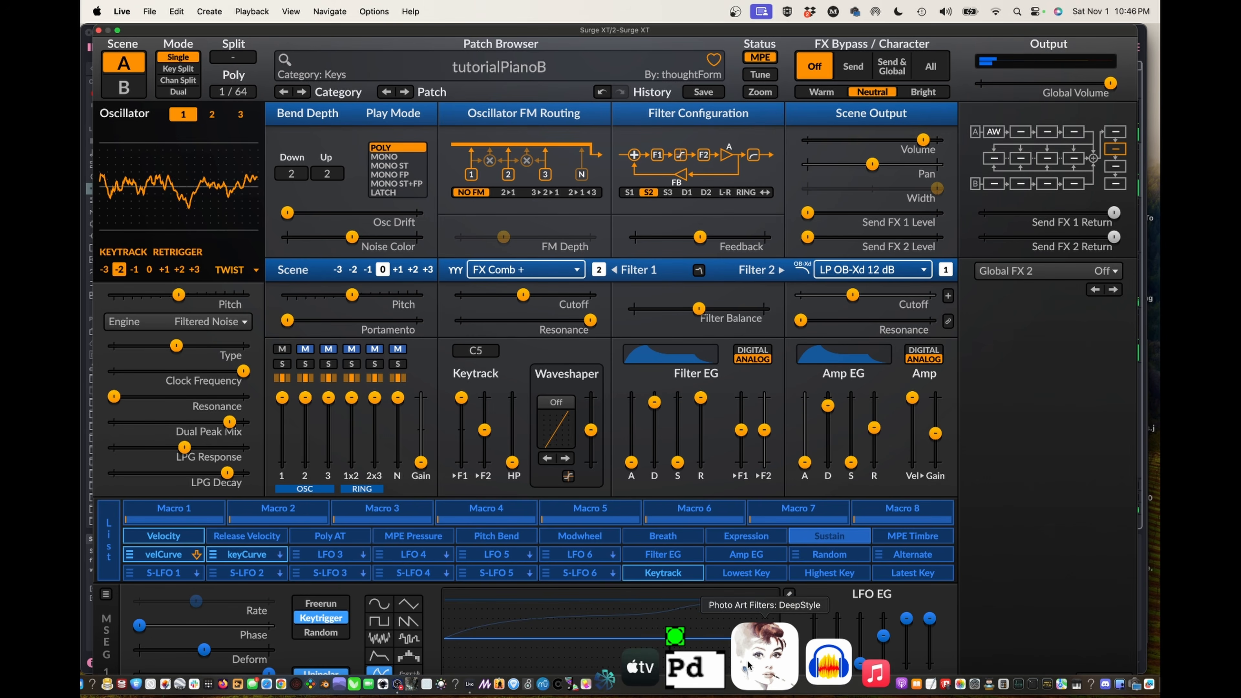
pyautogui.rightClick(768, 437)
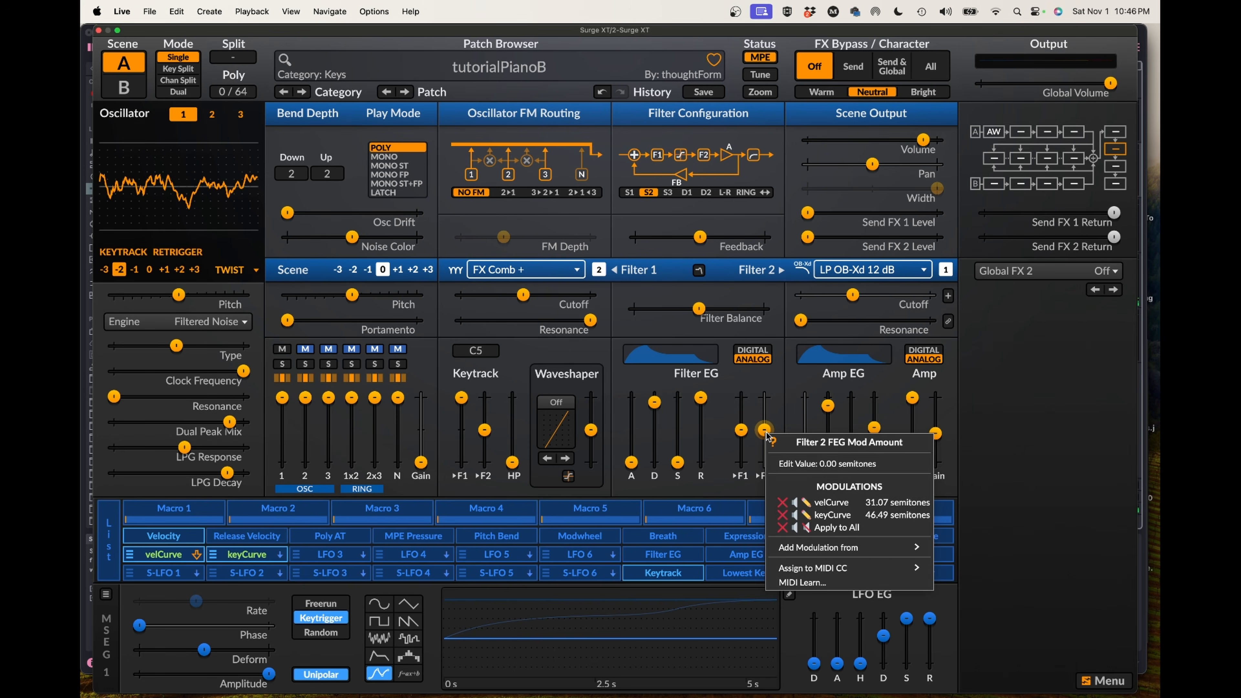
pyautogui.click(784, 423)
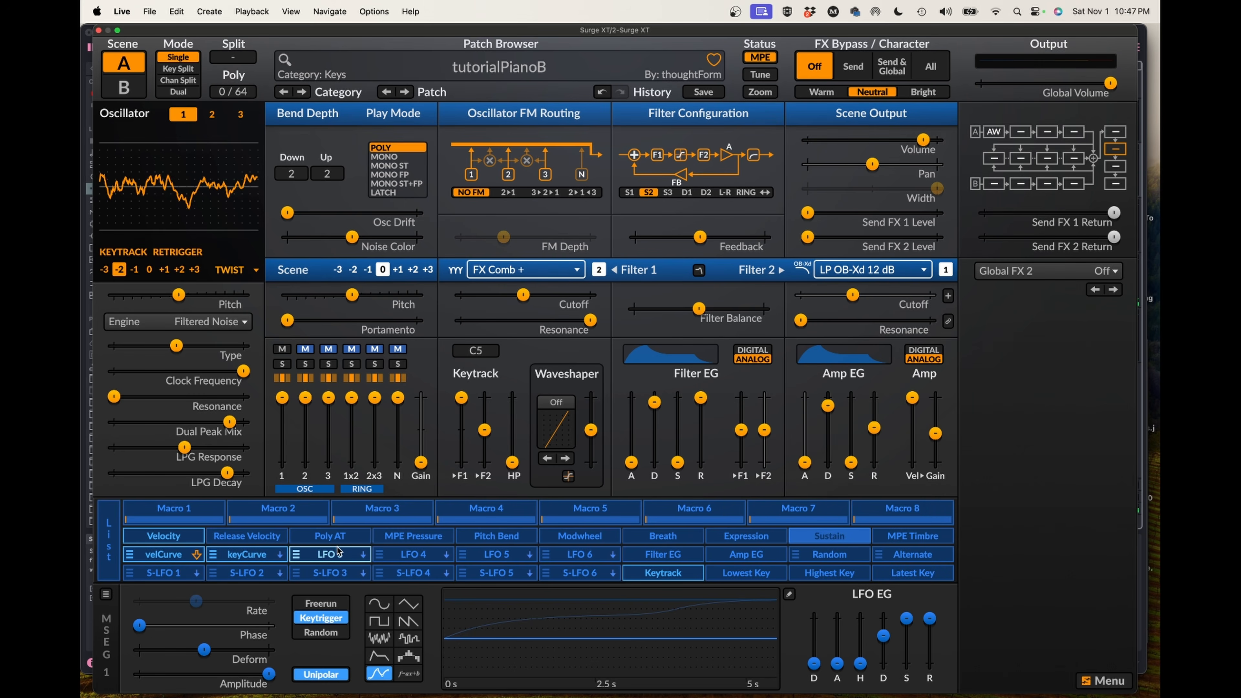
# - Turn LFO 3 into an envelope with its sustain at minimum and its deform at maximum
pyautogui.click(352, 557)
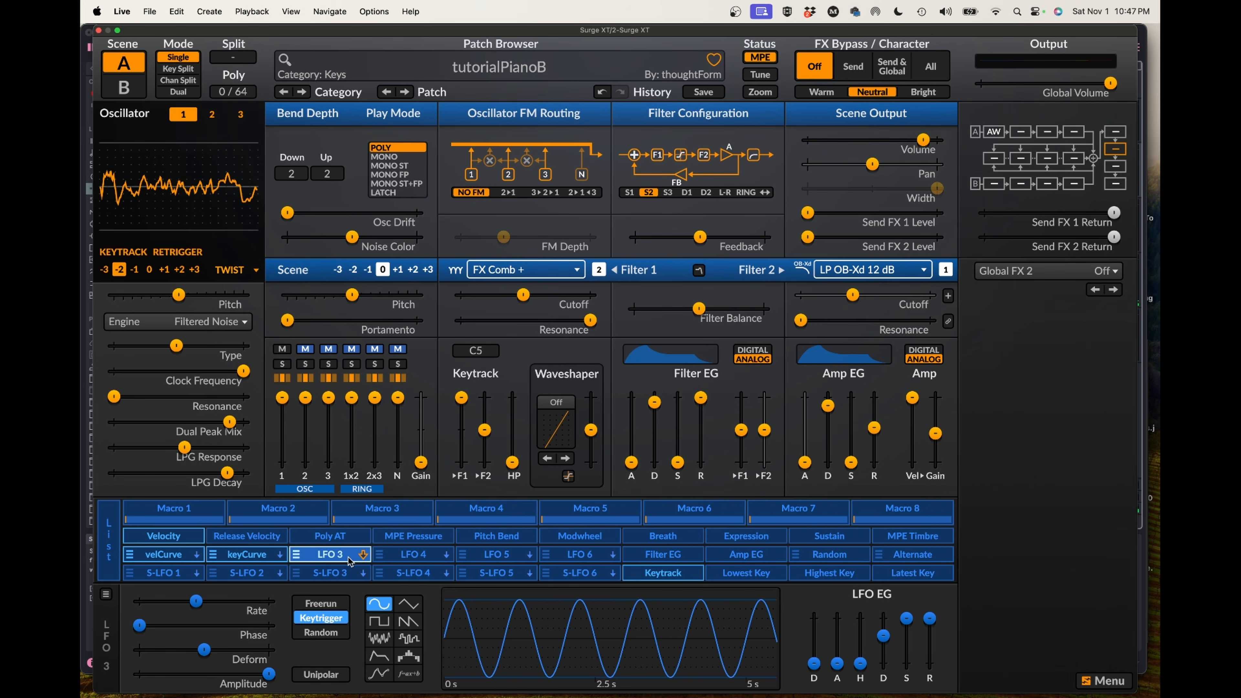
pyautogui.click(377, 655)
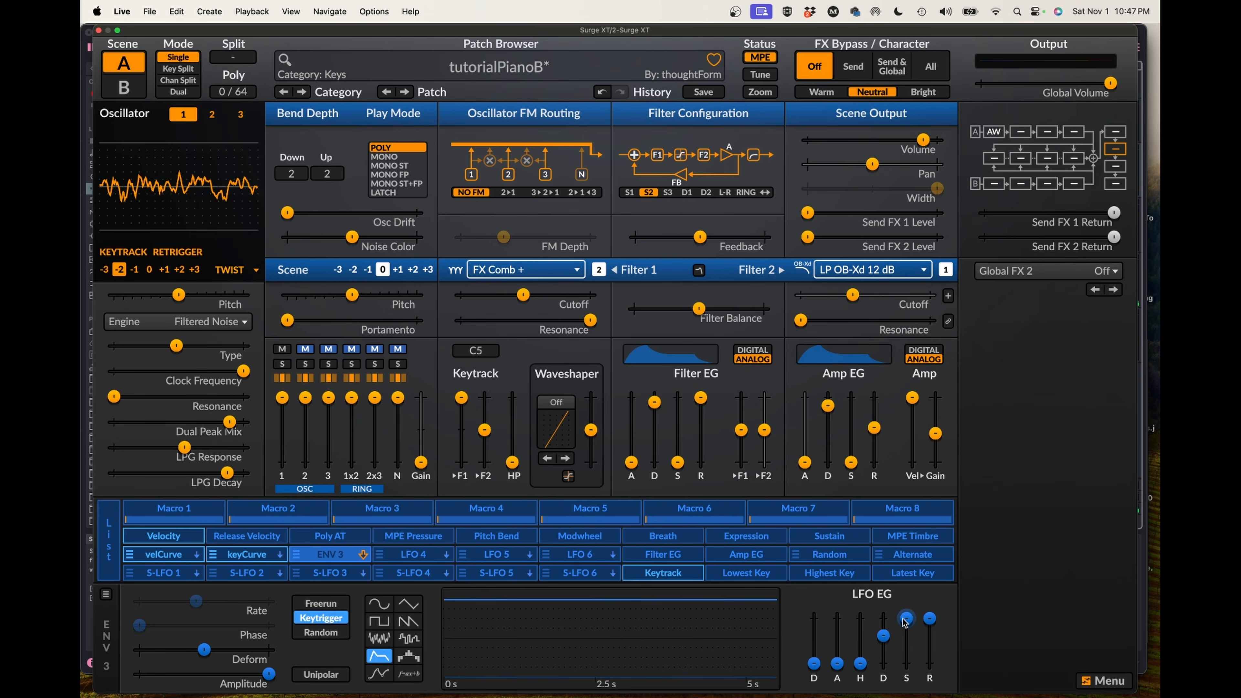
pyautogui.moveTo(906, 618); pyautogui.dragTo(903, 668)
pyautogui.moveTo(204, 650); pyautogui.dragTo(270, 649)
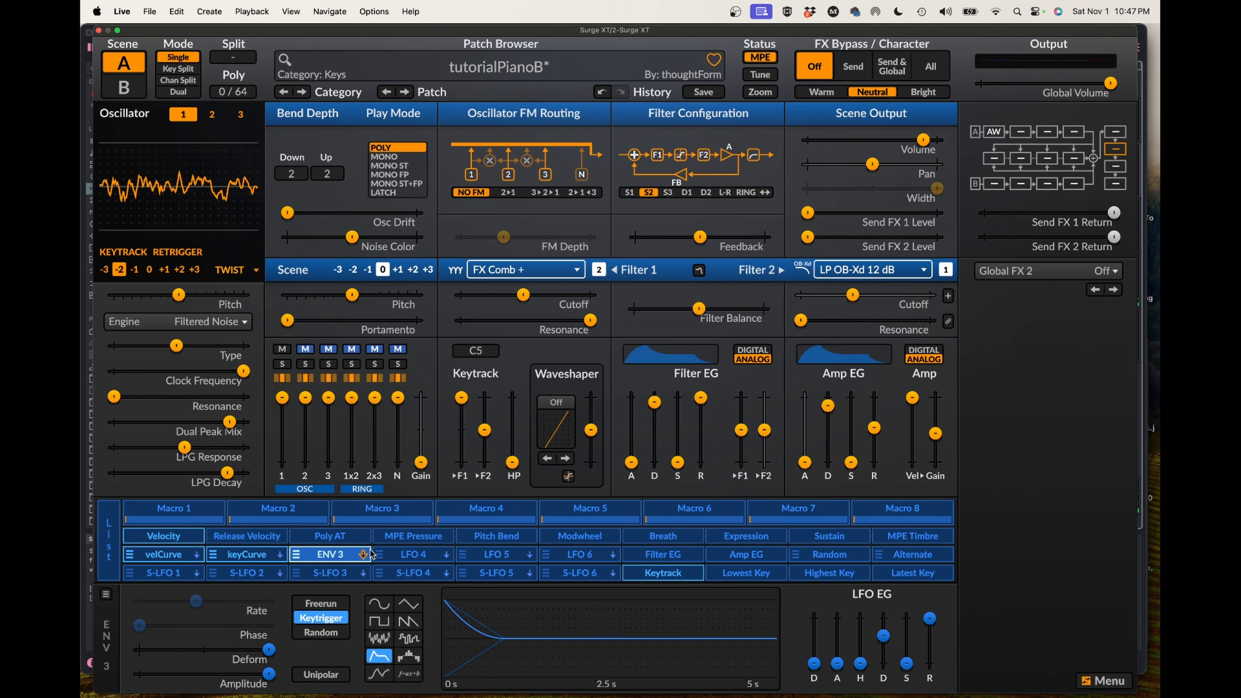
# - Assign ENV 3 to modulate Filter 2's cutoff by a moderate positive amount
pyautogui.click(345, 555)
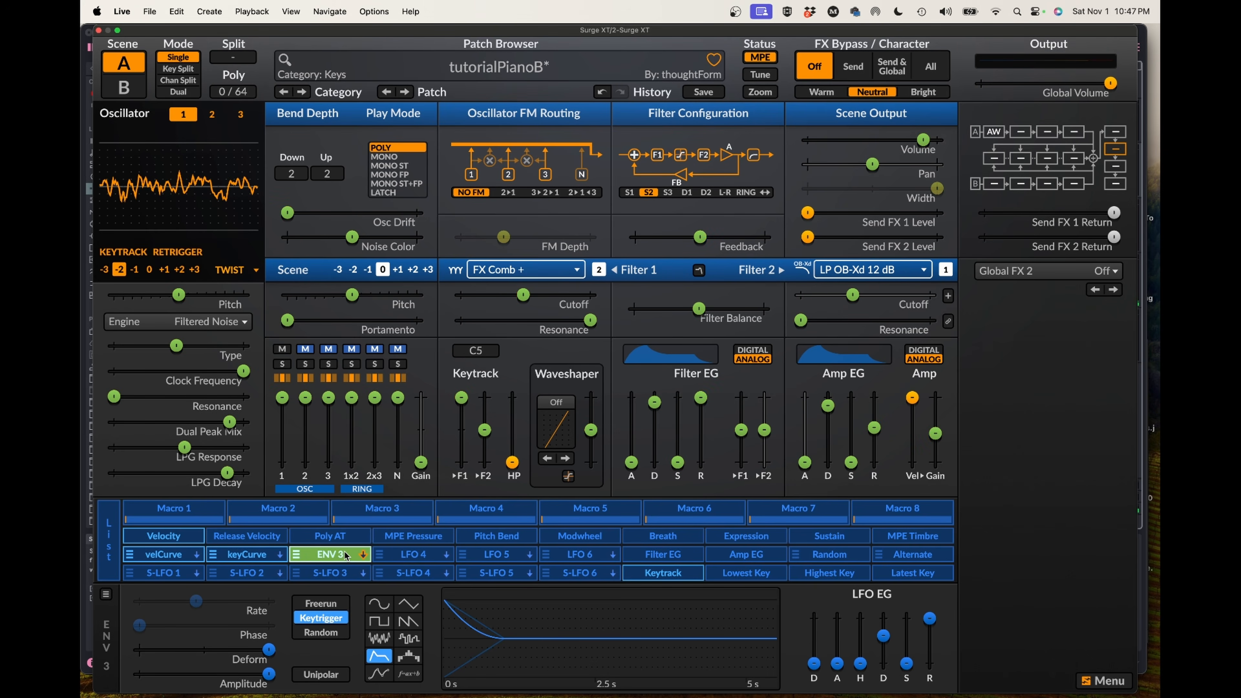
pyautogui.moveTo(854, 295); pyautogui.dragTo(869, 293)
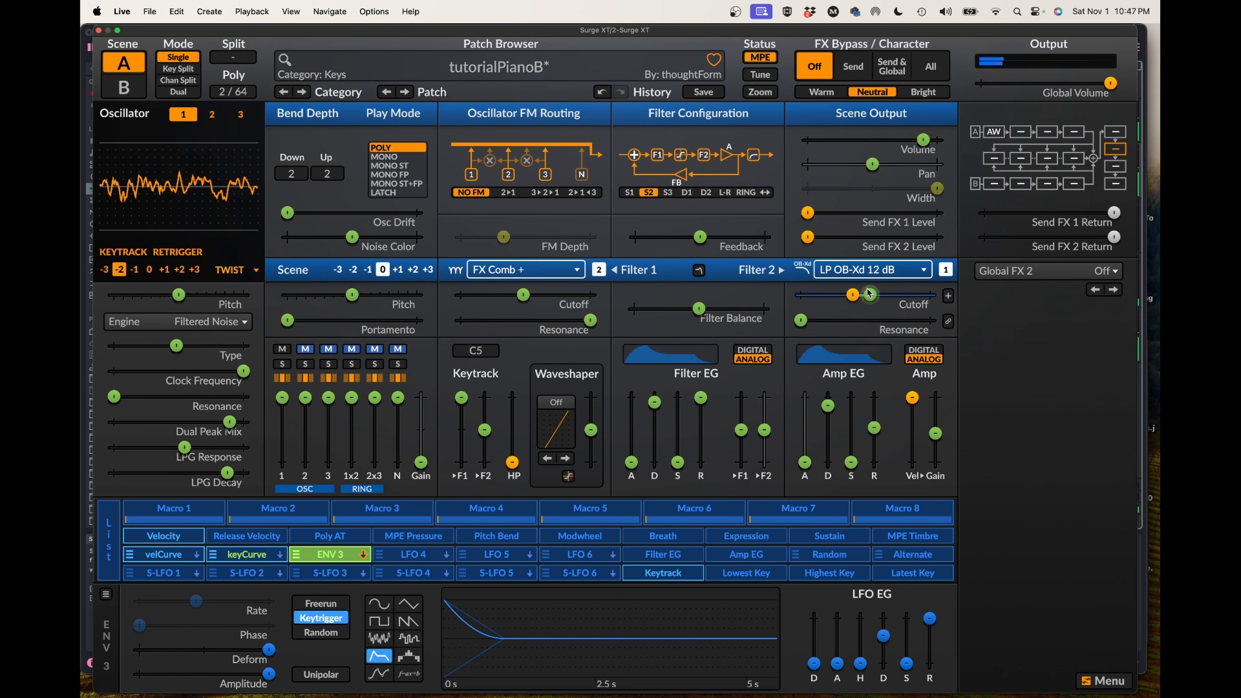
pyautogui.moveTo(868, 293); pyautogui.dragTo(880, 292)
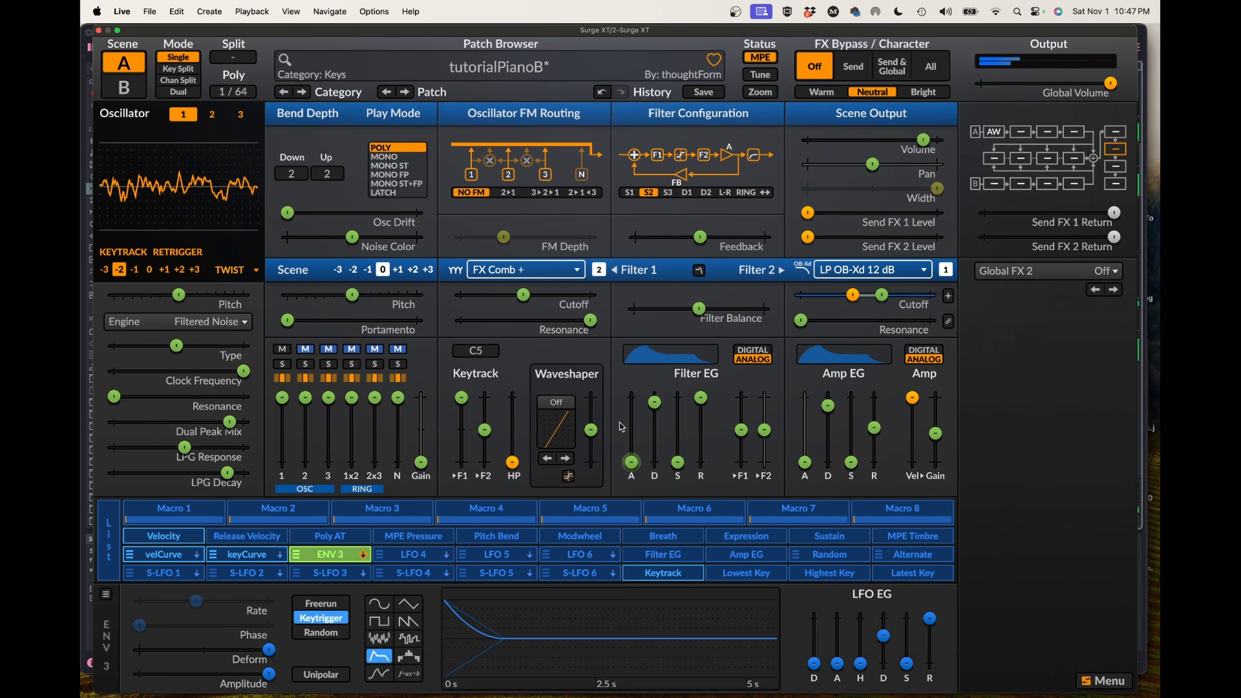
# - Shorten ENV 3's decay slightly, leave modulation assignment, and lower Filter 2's base cutoff
pyautogui.moveTo(883, 636); pyautogui.dragTo(883, 640)
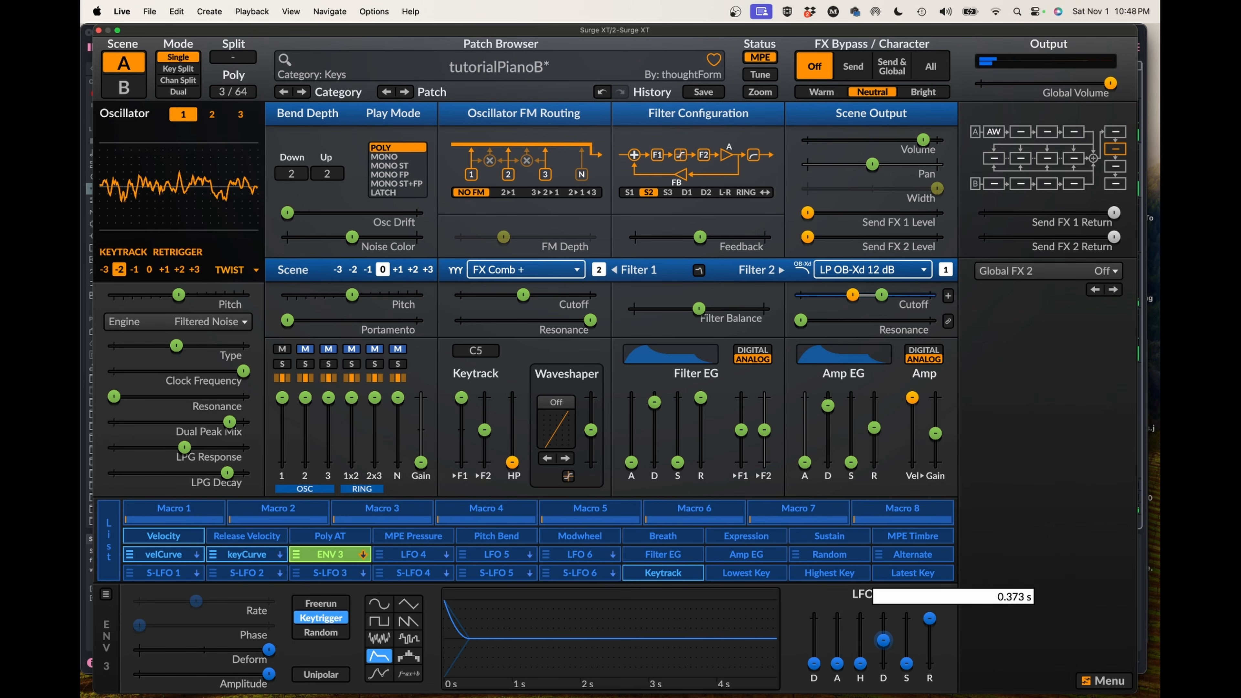
pyautogui.moveTo(883, 640); pyautogui.dragTo(882, 639)
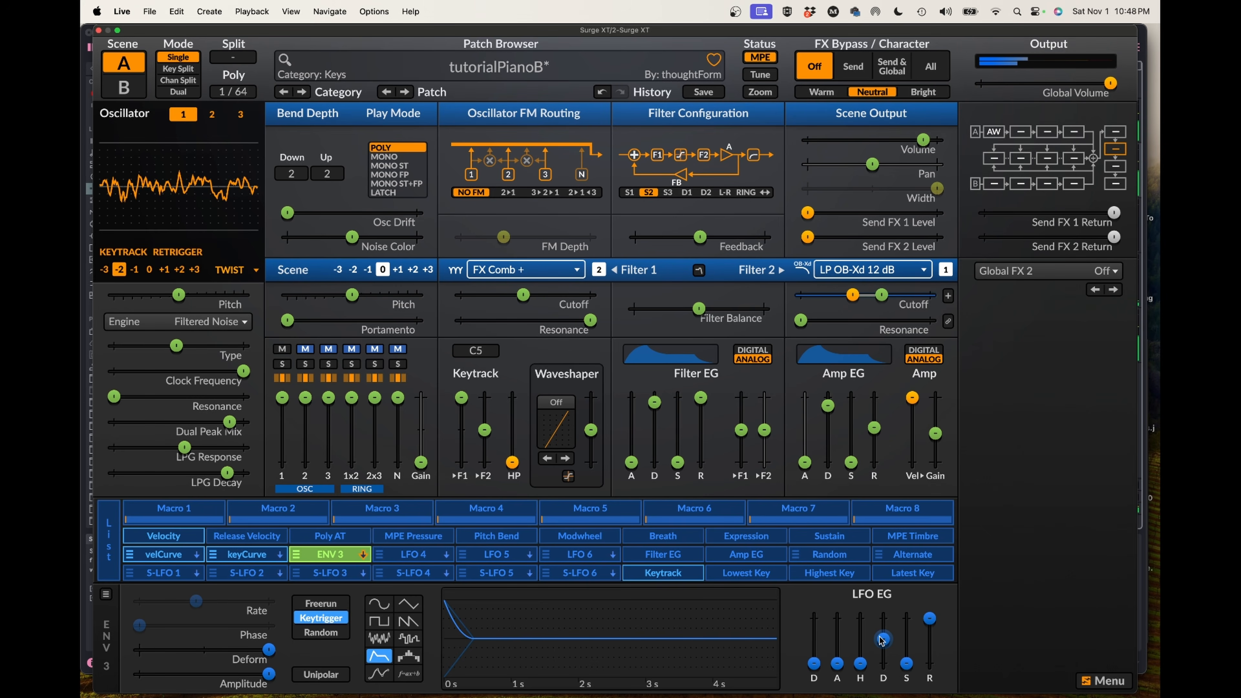
pyautogui.click(328, 554)
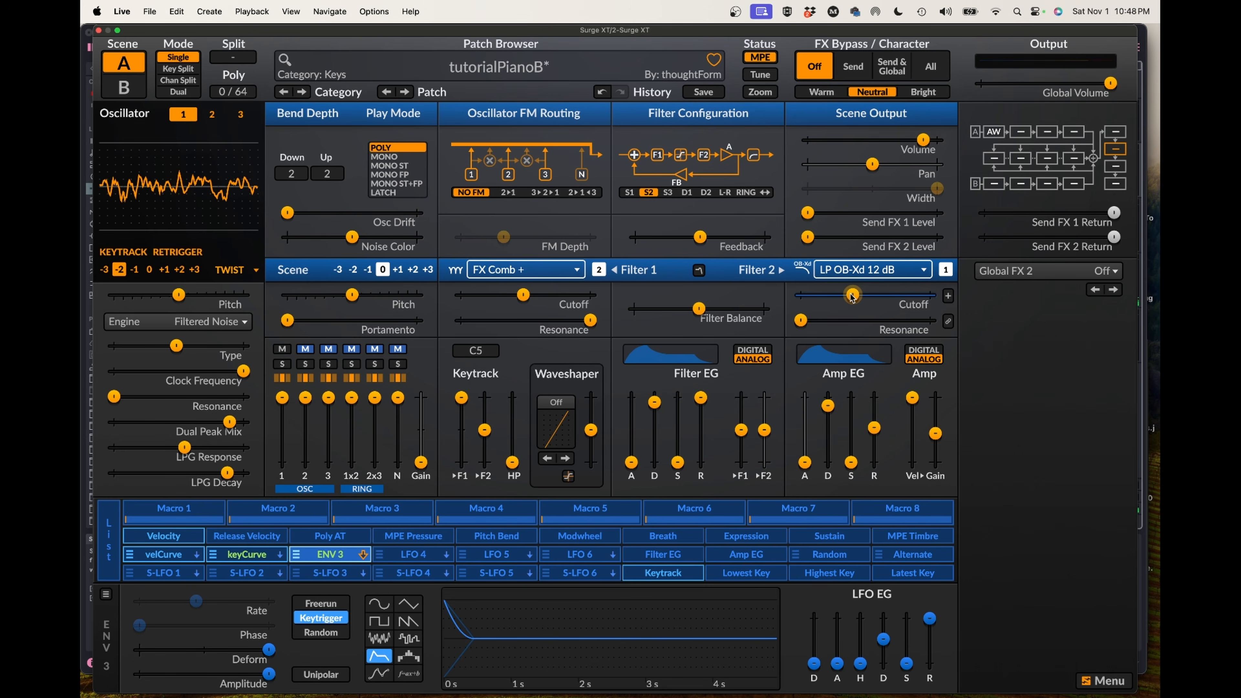
pyautogui.moveTo(851, 297); pyautogui.dragTo(828, 296)
# - Modulate ENV 3's amplitude from keyCurve by -99% and lengthen the envelope's decay slightly
pyautogui.keyDown('ctrl'); pyautogui.click(251, 663); pyautogui.keyUp('ctrl')
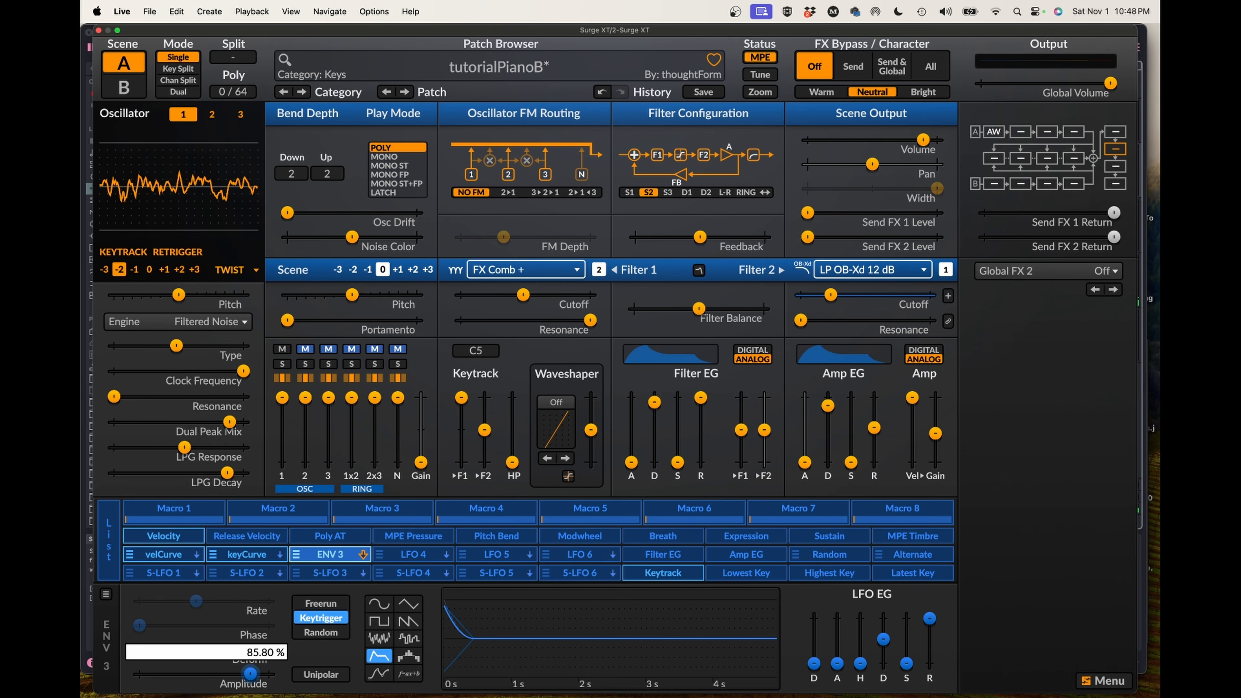
pyautogui.press('Escape')
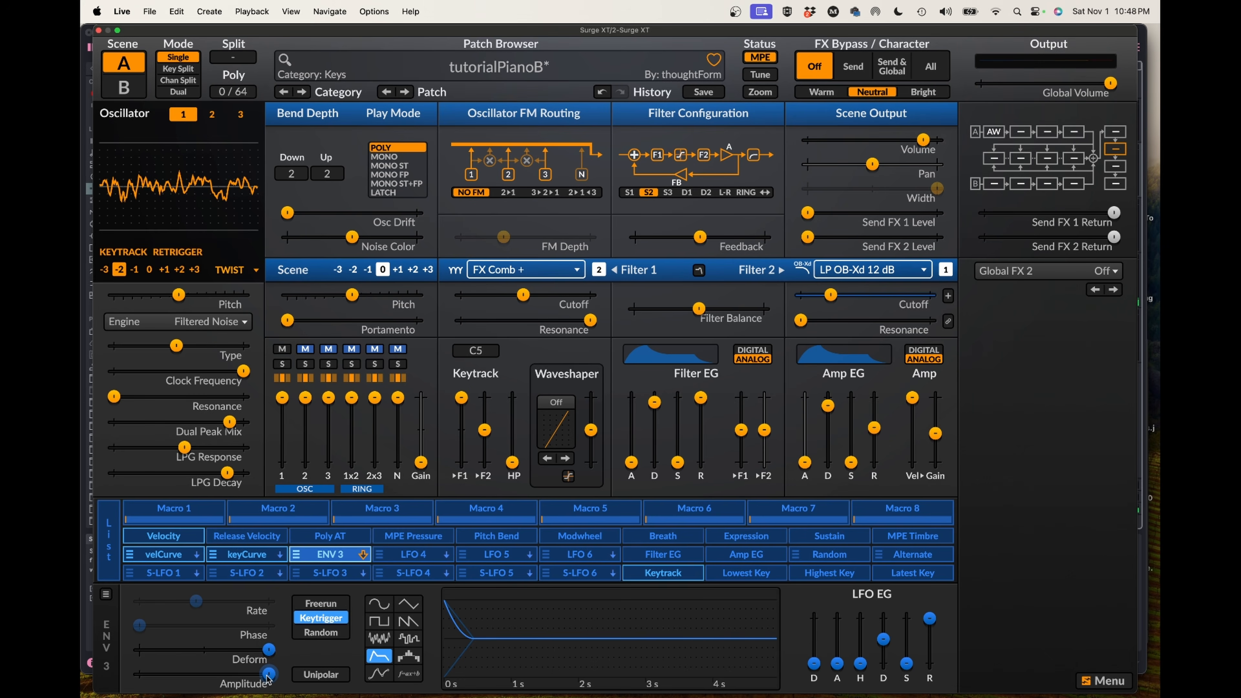
pyautogui.rightClick(269, 674)
pyautogui.moveTo(308, 633)
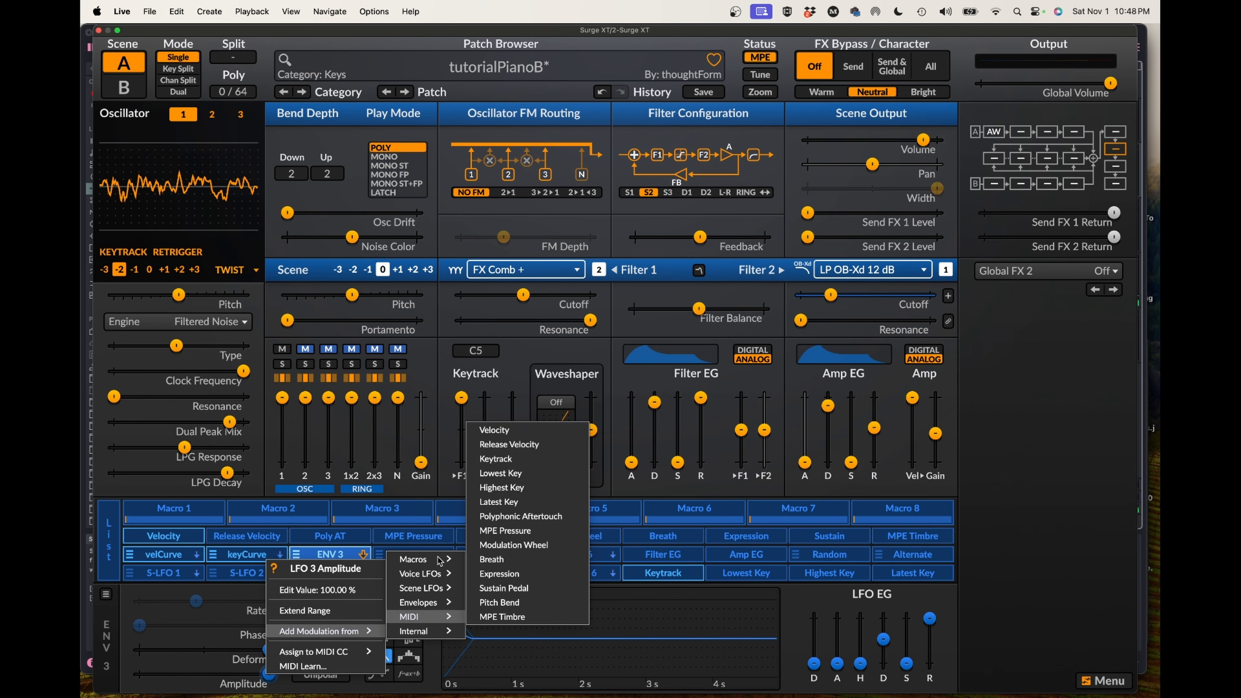
pyautogui.moveTo(435, 574)
pyautogui.moveTo(516, 519)
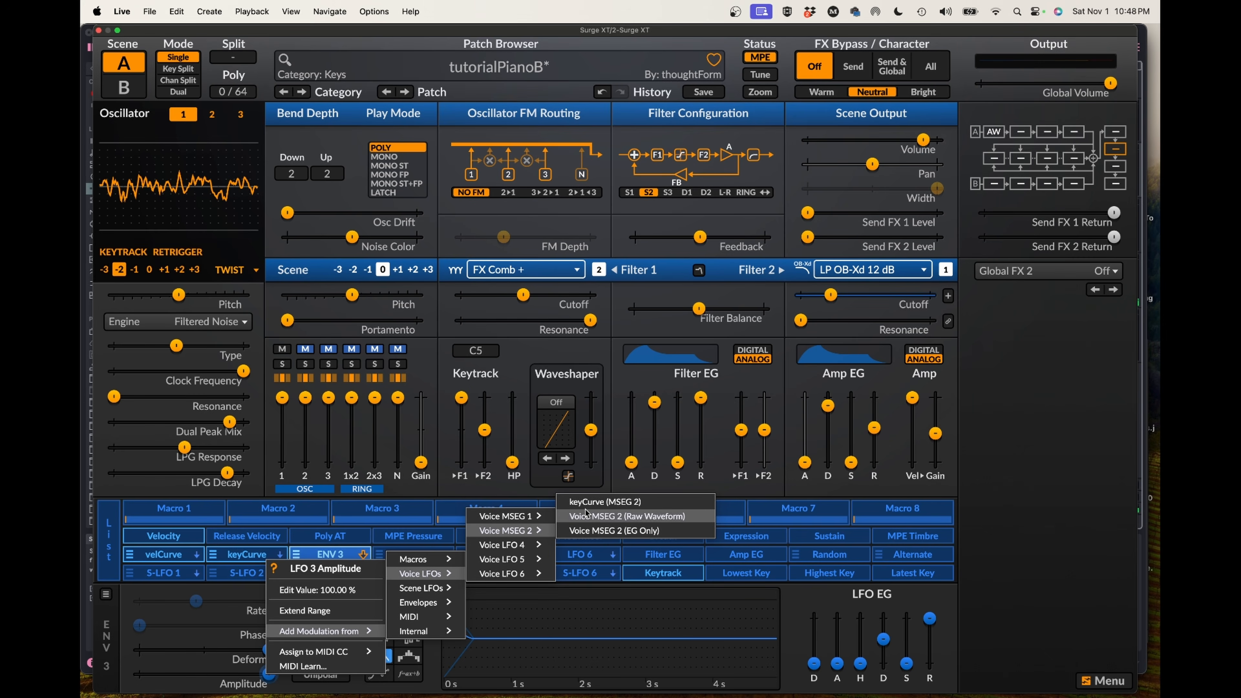
pyautogui.click(587, 505)
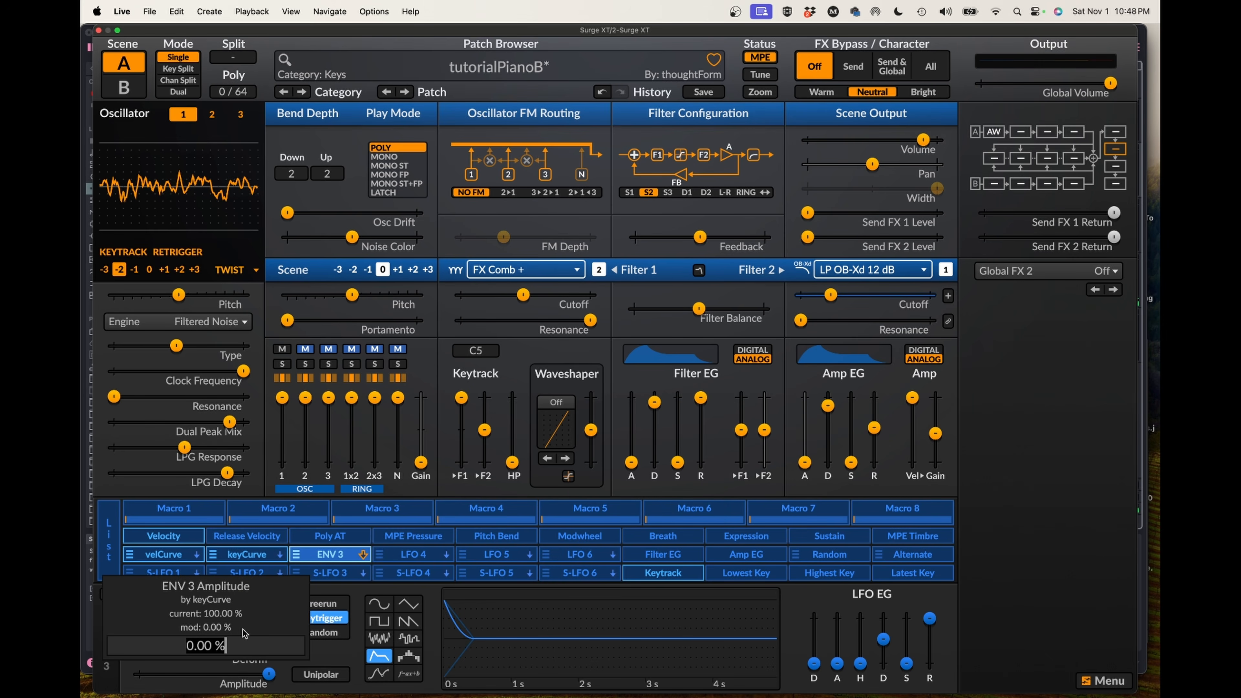
pyautogui.write('-99')
pyautogui.press('Return')
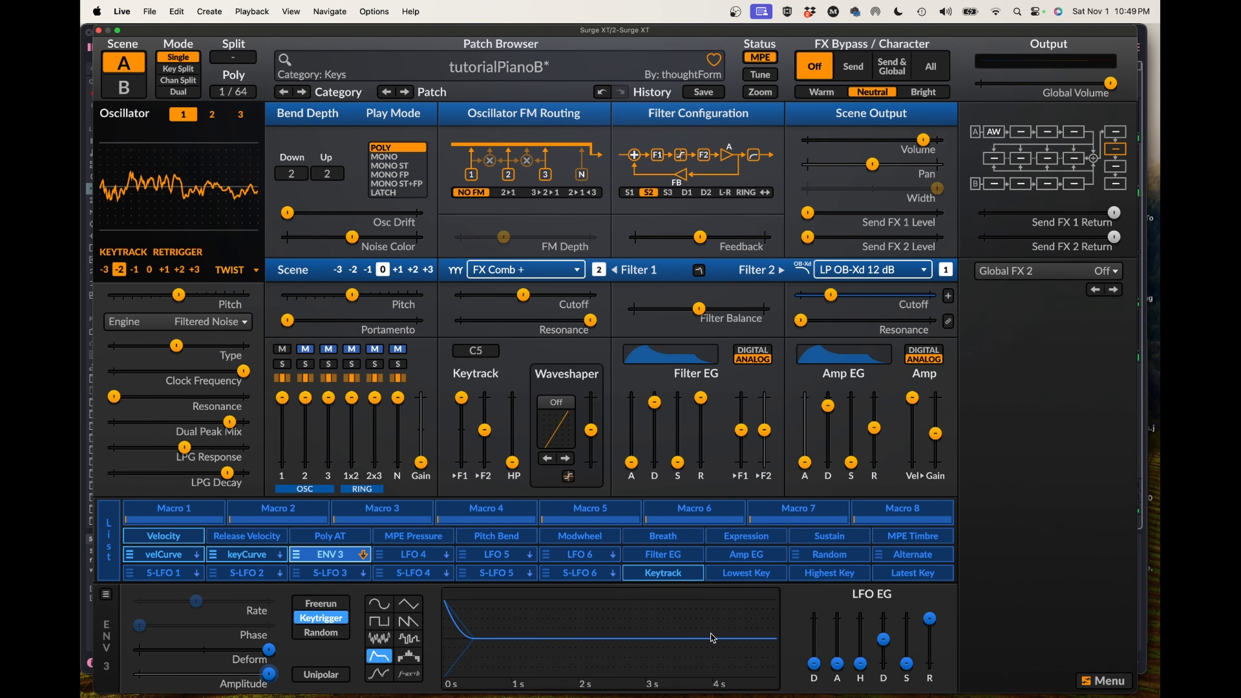
pyautogui.moveTo(883, 642)
pyautogui.mouseDown()
pyautogui.moveTo(881, 627)
pyautogui.moveTo(882, 663)
pyautogui.moveTo(882, 634)
pyautogui.mouseUp()
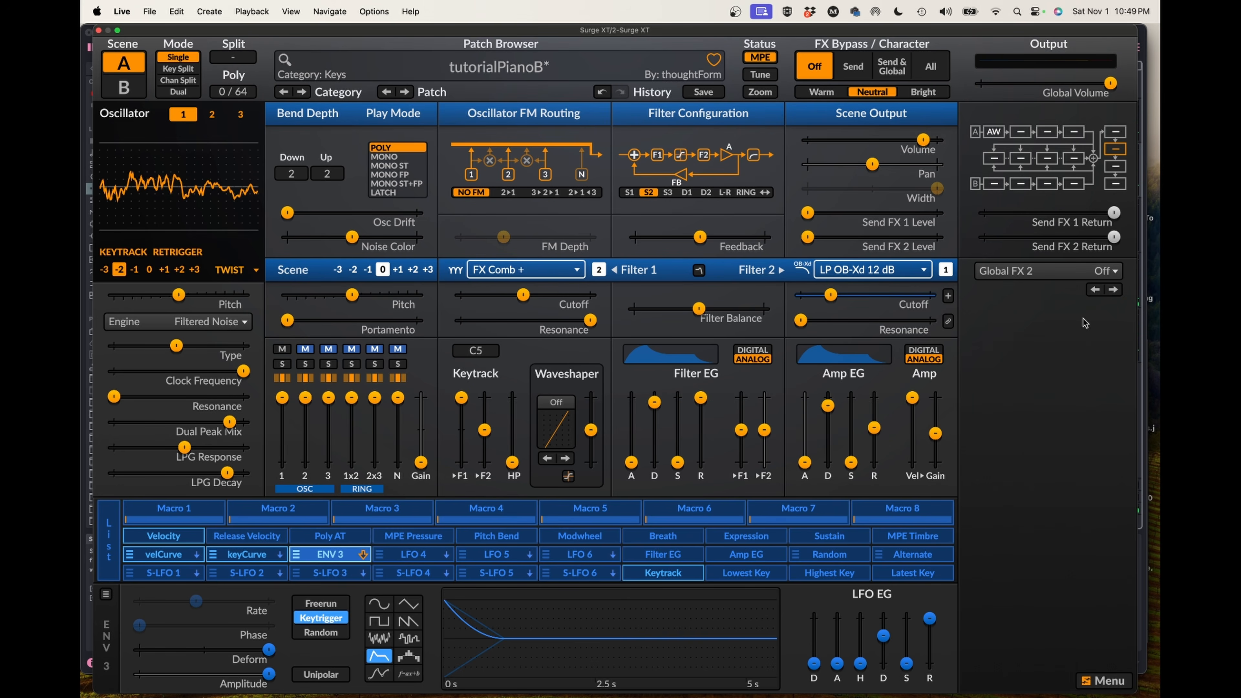
# - Load the Piano Hall (Send) preset of Reverb 2 into the empty Global FX 2 slot
pyautogui.click(1072, 273)
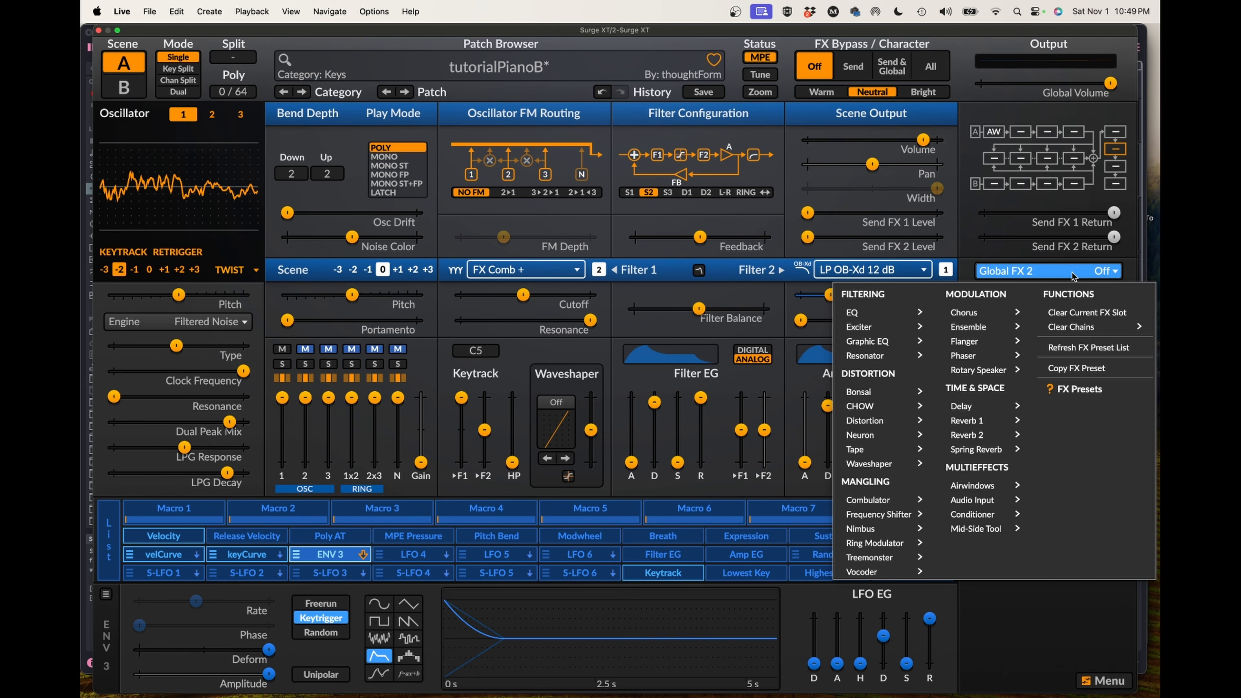
pyautogui.moveTo(901, 449)
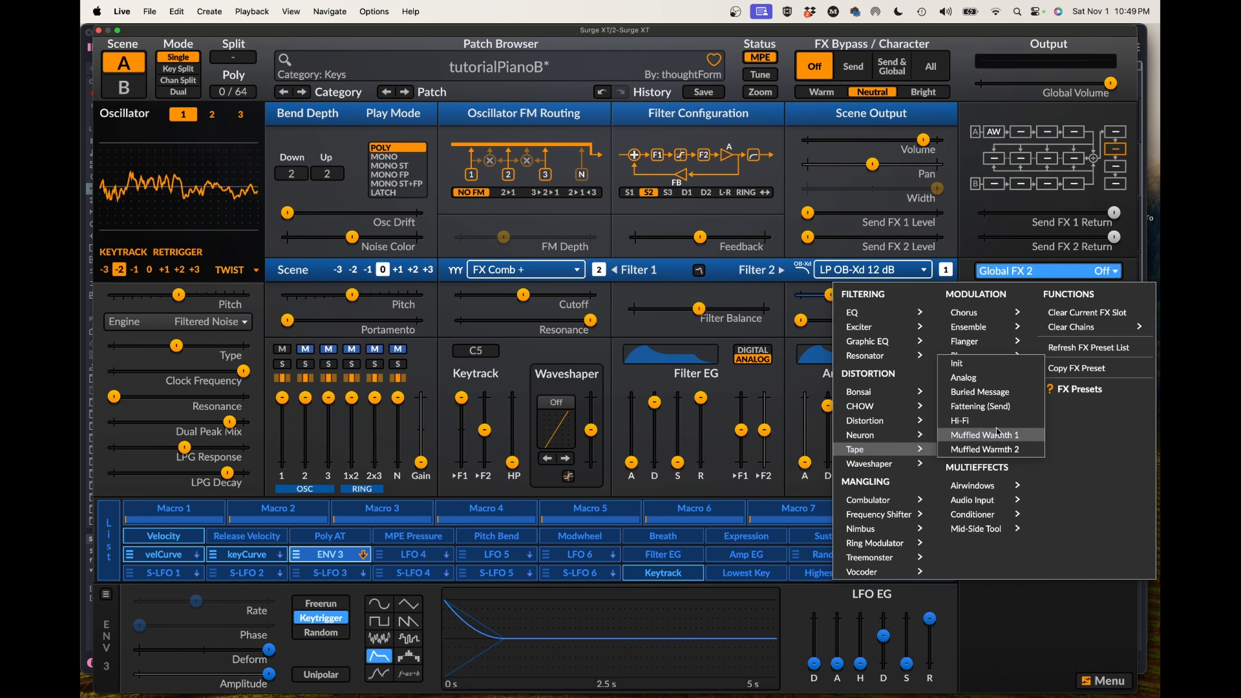
pyautogui.moveTo(1005, 439)
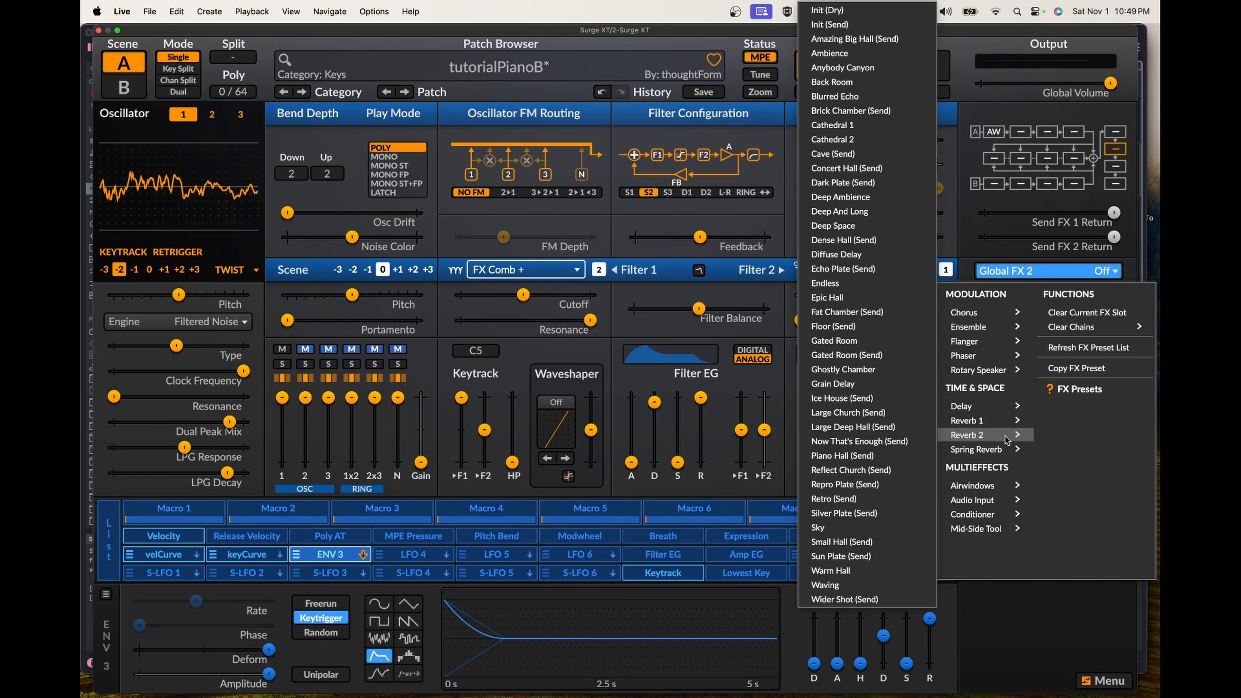
pyautogui.click(904, 455)
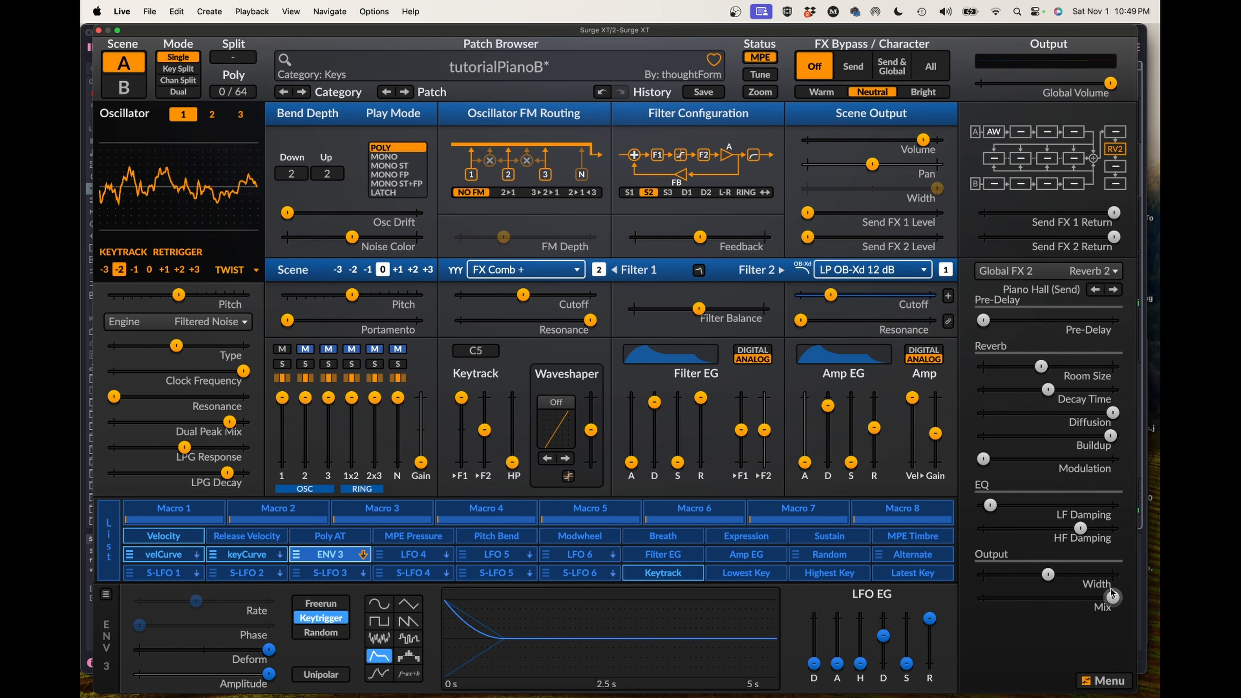
# - Lower the hall reverb's mix substantially and slightly increase ENV 3's modulation of Filter 2's cutoff, leaving modulation assignment
pyautogui.moveTo(1111, 590); pyautogui.dragTo(1015, 597)
pyautogui.click(336, 558)
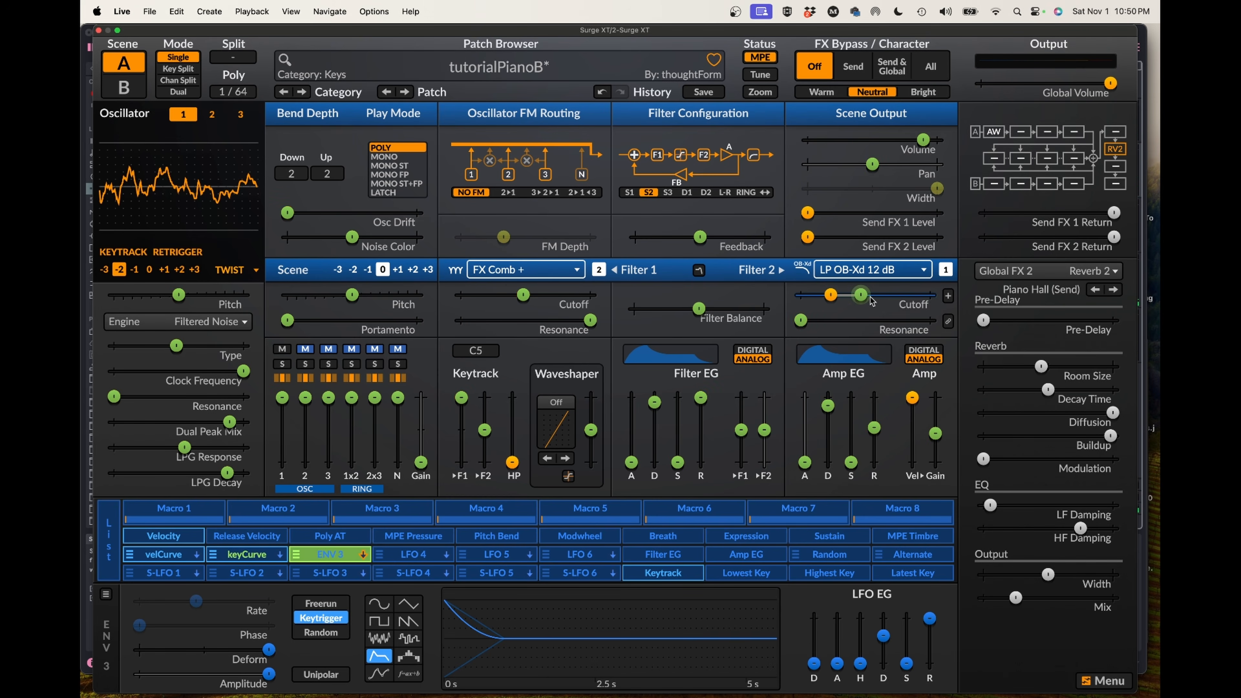
pyautogui.moveTo(860, 295); pyautogui.dragTo(870, 295)
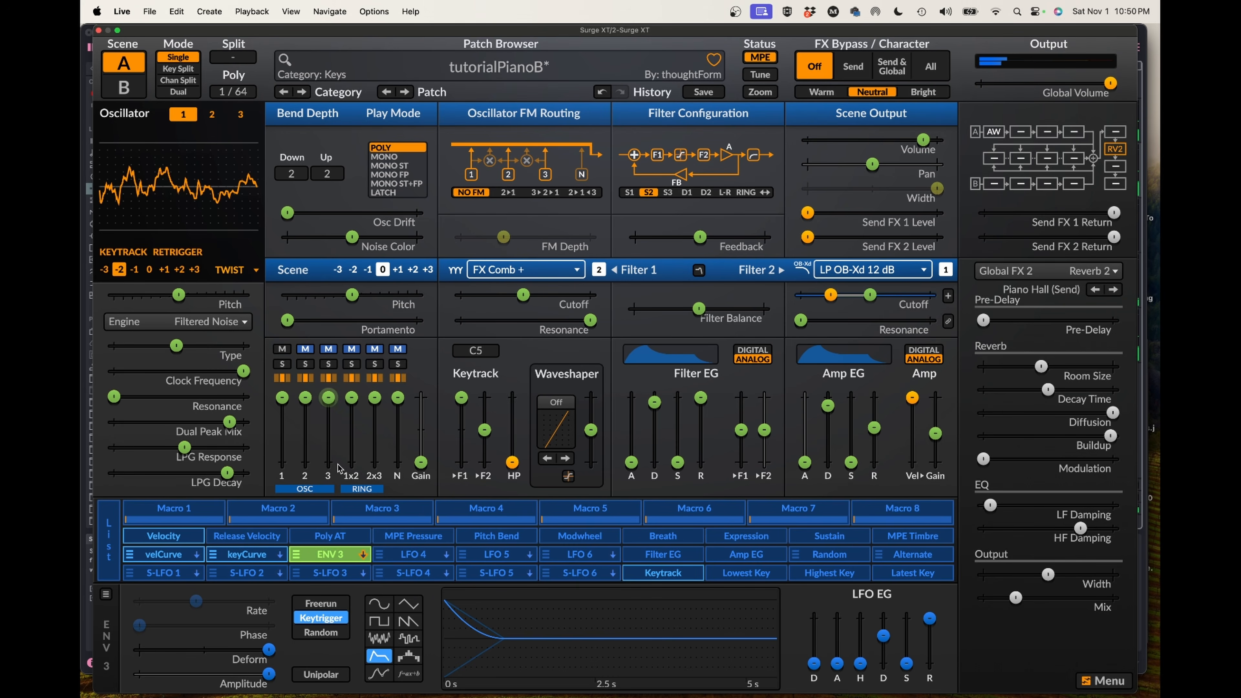
pyautogui.click(320, 559)
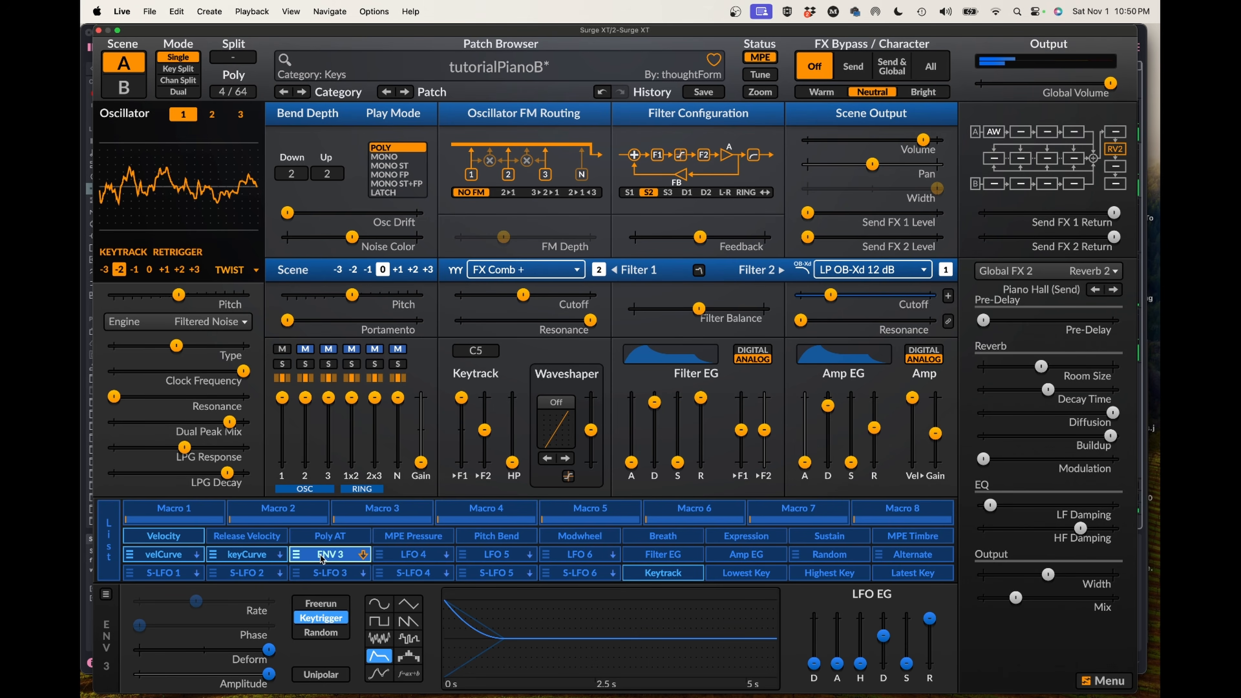
# - In keyCurve's MSEG, move the node ending the flat section to just before 0.50 and make the following rise less curved
pyautogui.click(258, 557)
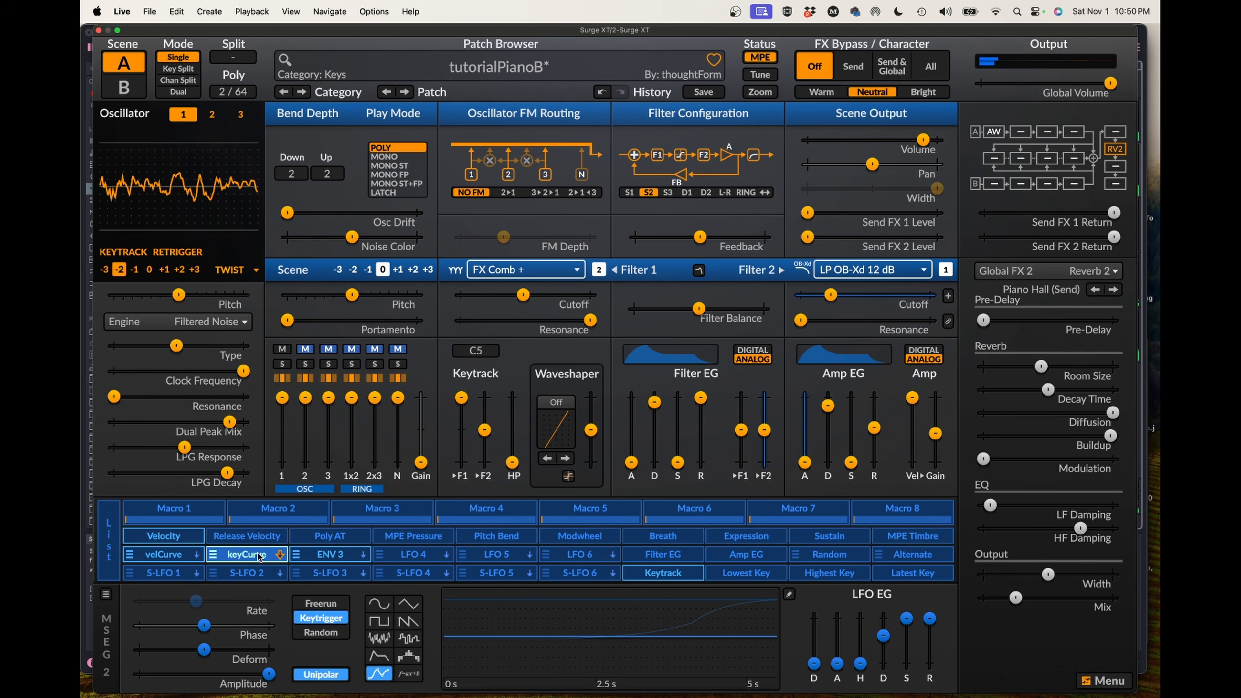
pyautogui.click(789, 594)
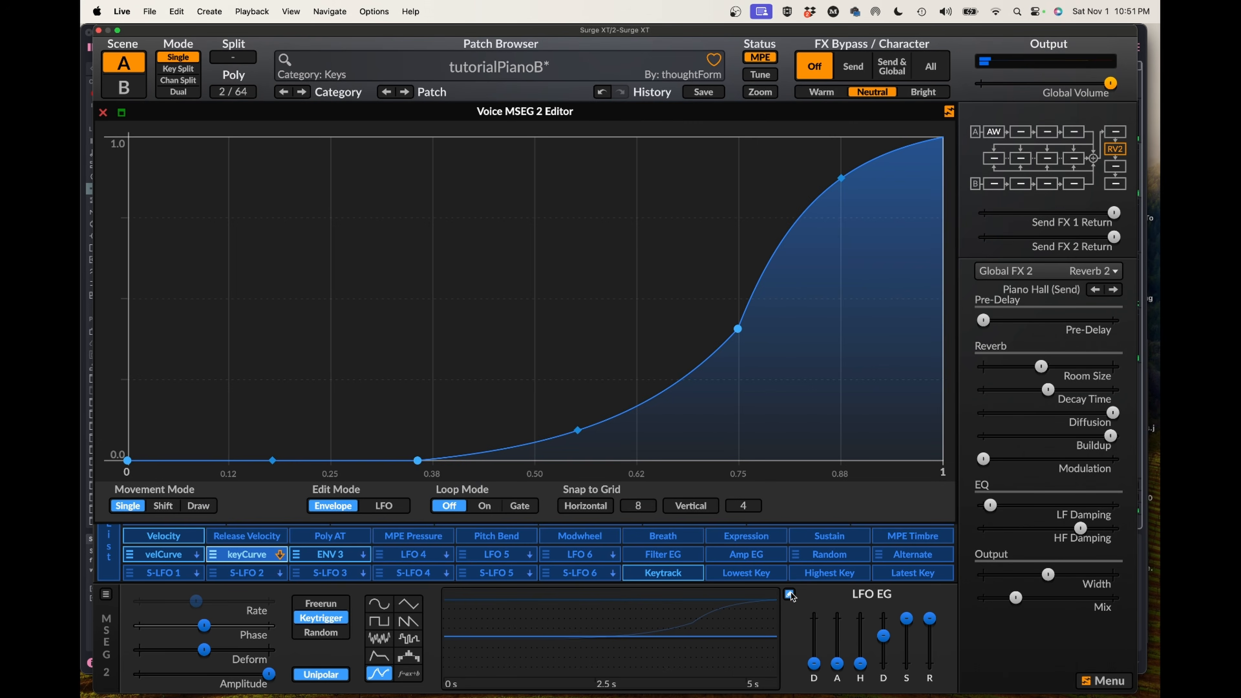
pyautogui.moveTo(418, 460); pyautogui.dragTo(506, 460)
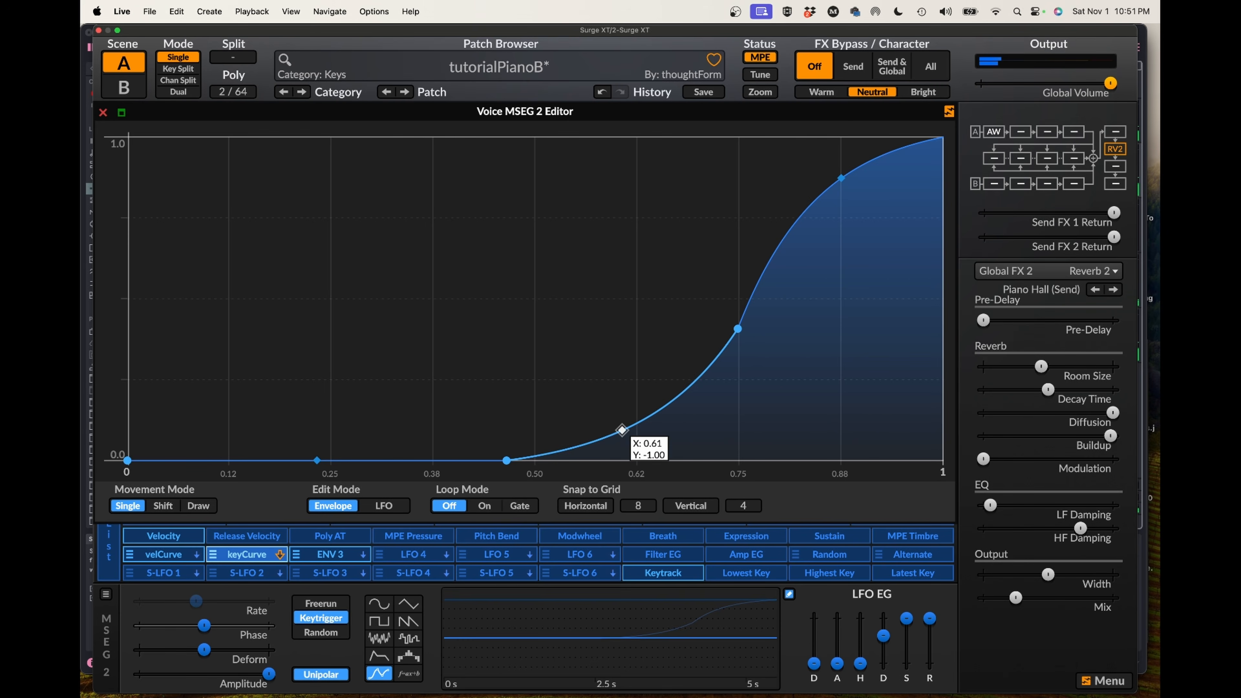
pyautogui.moveTo(622, 430); pyautogui.dragTo(621, 411)
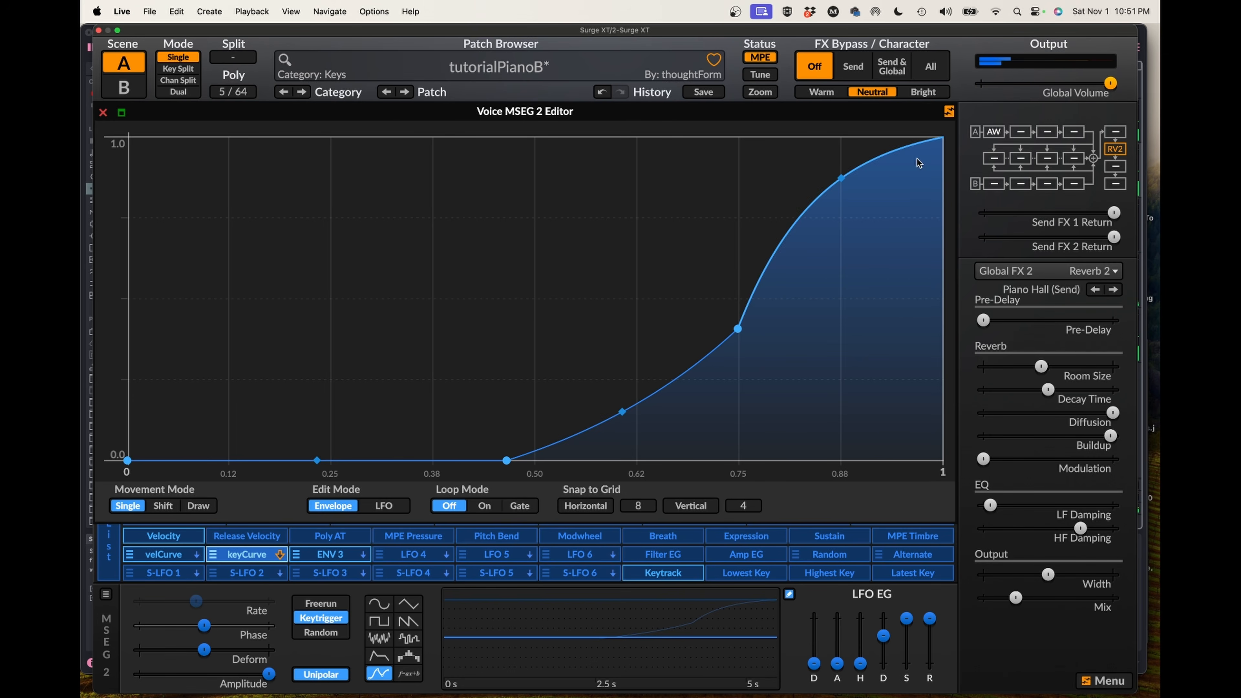
# - Lower the scene A ZLowpass cutoff, and in keyCurve bend the first rise lower and move its upper node slightly earlier and higher
pyautogui.click(993, 132)
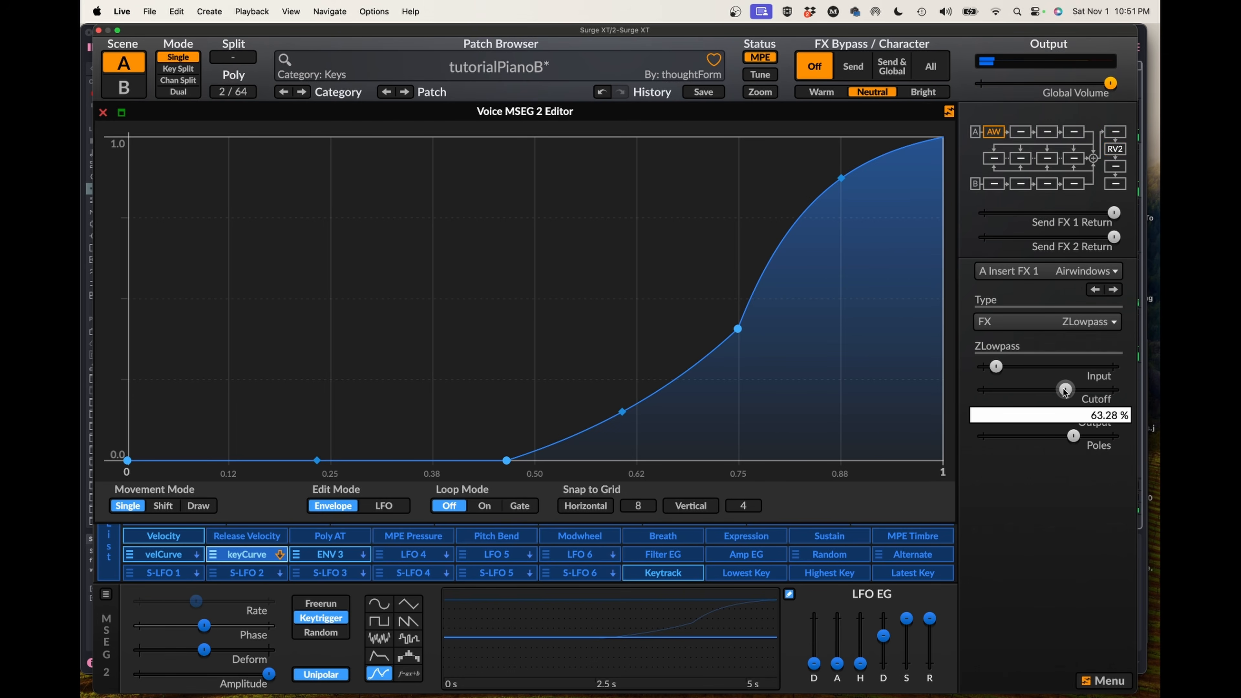
pyautogui.moveTo(1065, 389); pyautogui.dragTo(1047, 390)
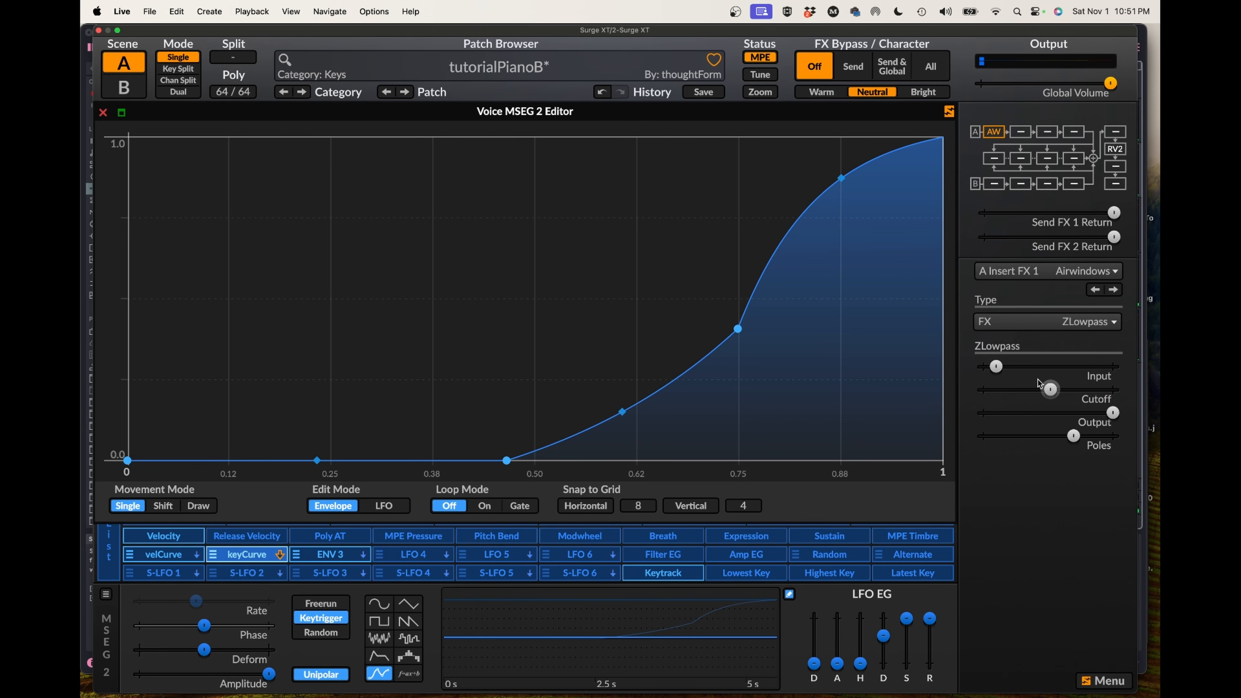
pyautogui.moveTo(622, 412); pyautogui.dragTo(622, 423)
pyautogui.moveTo(738, 330); pyautogui.dragTo(708, 321)
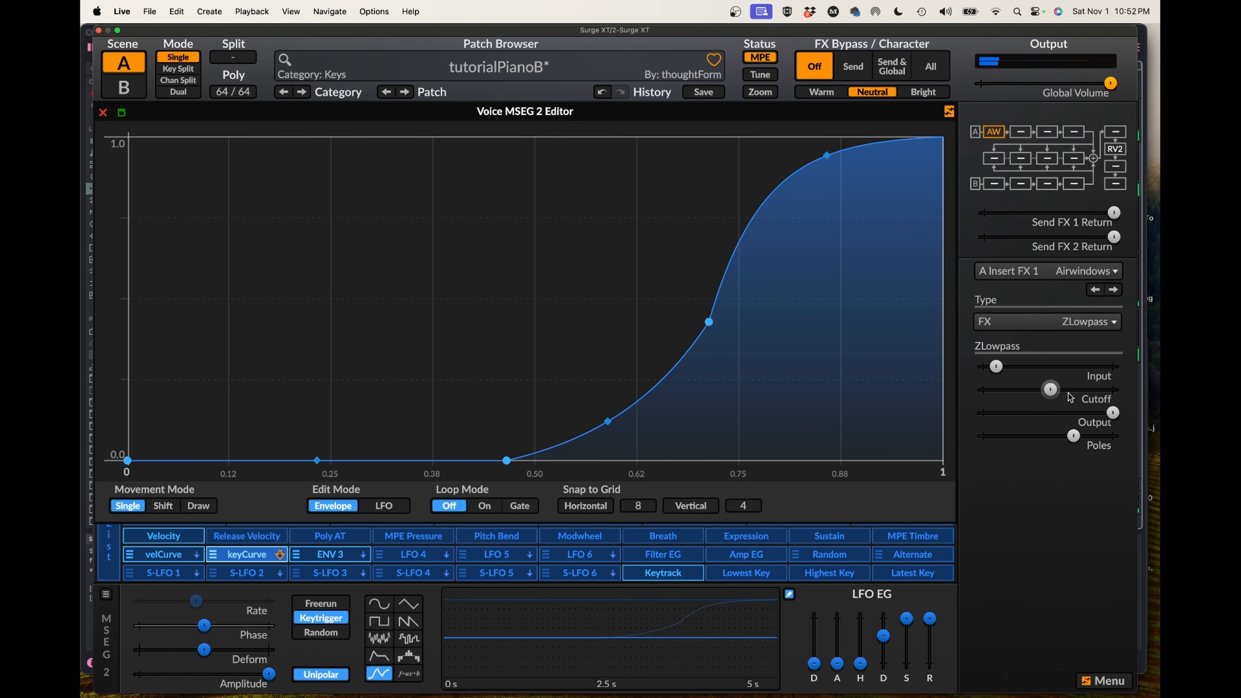
# - Raise the ZLowpass cutoff slightly, reduce its Poles amount, and close the MSEG editor
pyautogui.moveTo(1050, 390); pyautogui.dragTo(1055, 389)
pyautogui.moveTo(1073, 436); pyautogui.dragTo(1054, 436)
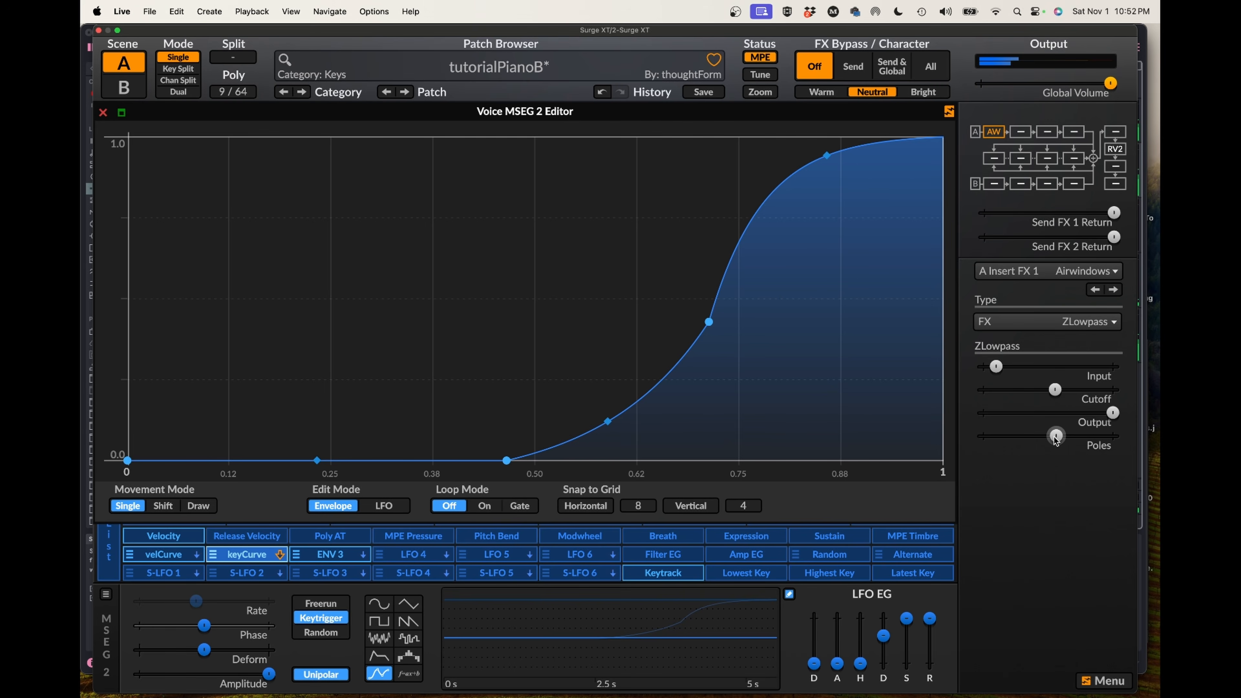
pyautogui.click(103, 111)
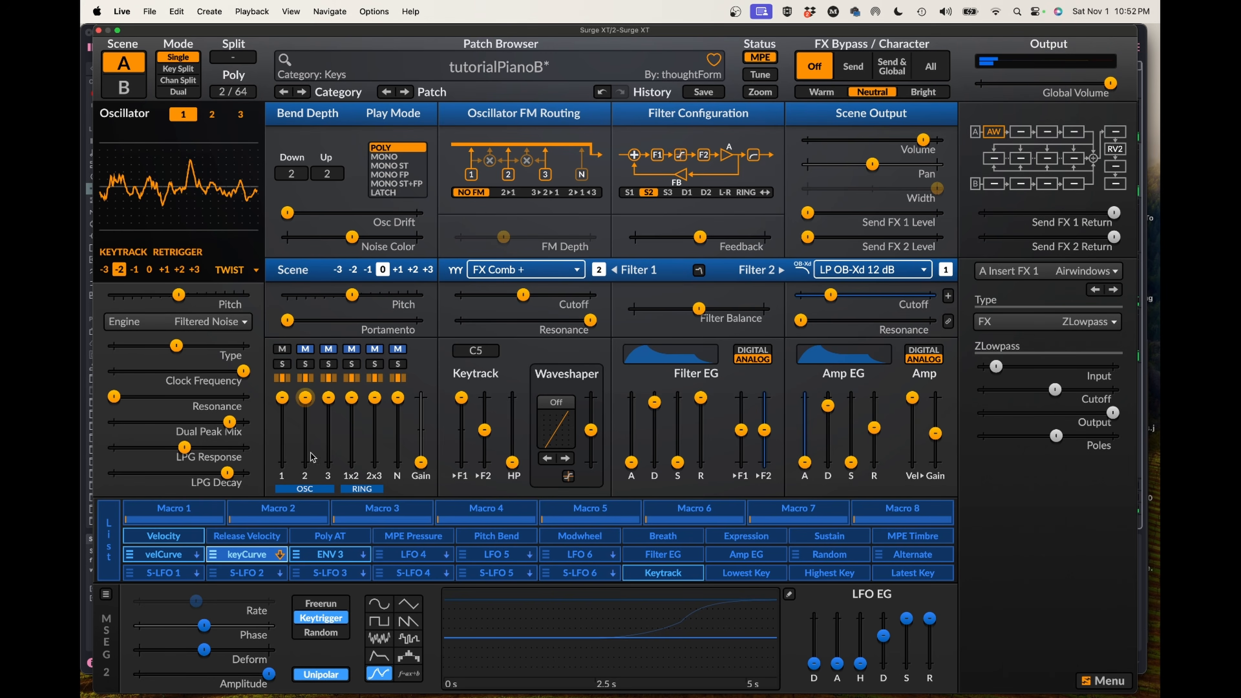
# - Reduce ENV 3's positive modulation of Filter 2's cutoff and leave modulation assignment
pyautogui.click(328, 553)
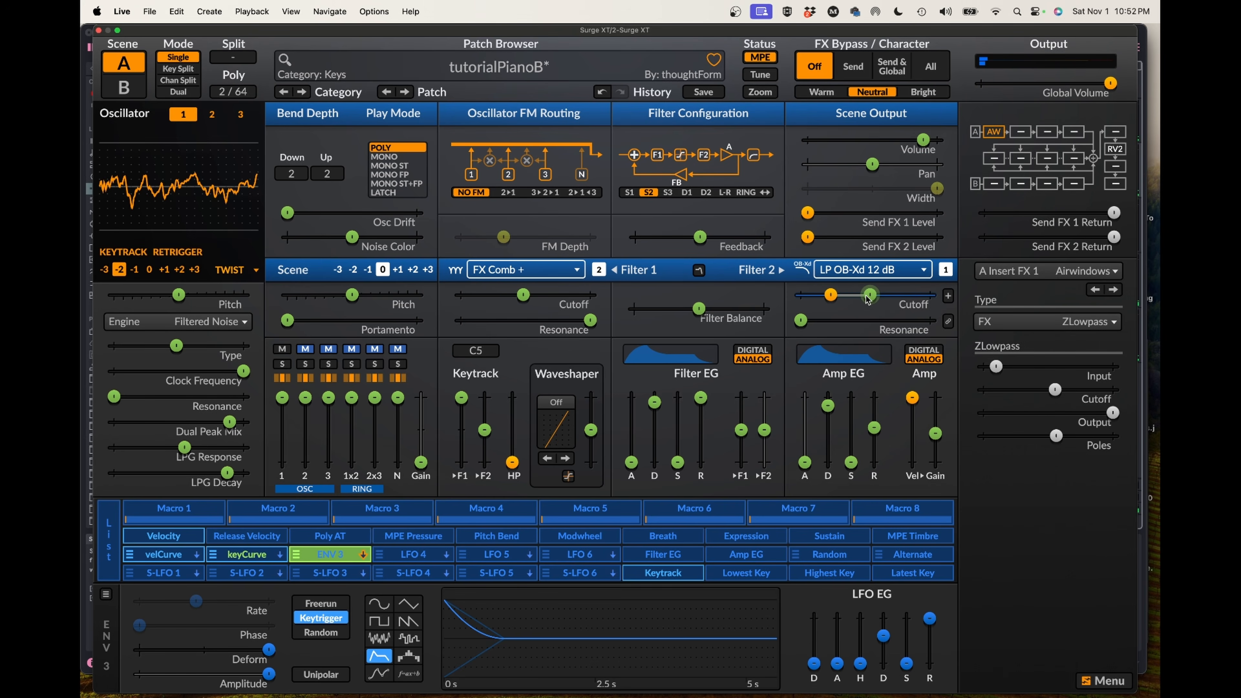
pyautogui.moveTo(870, 295); pyautogui.dragTo(853, 294)
pyautogui.moveTo(584, 401)
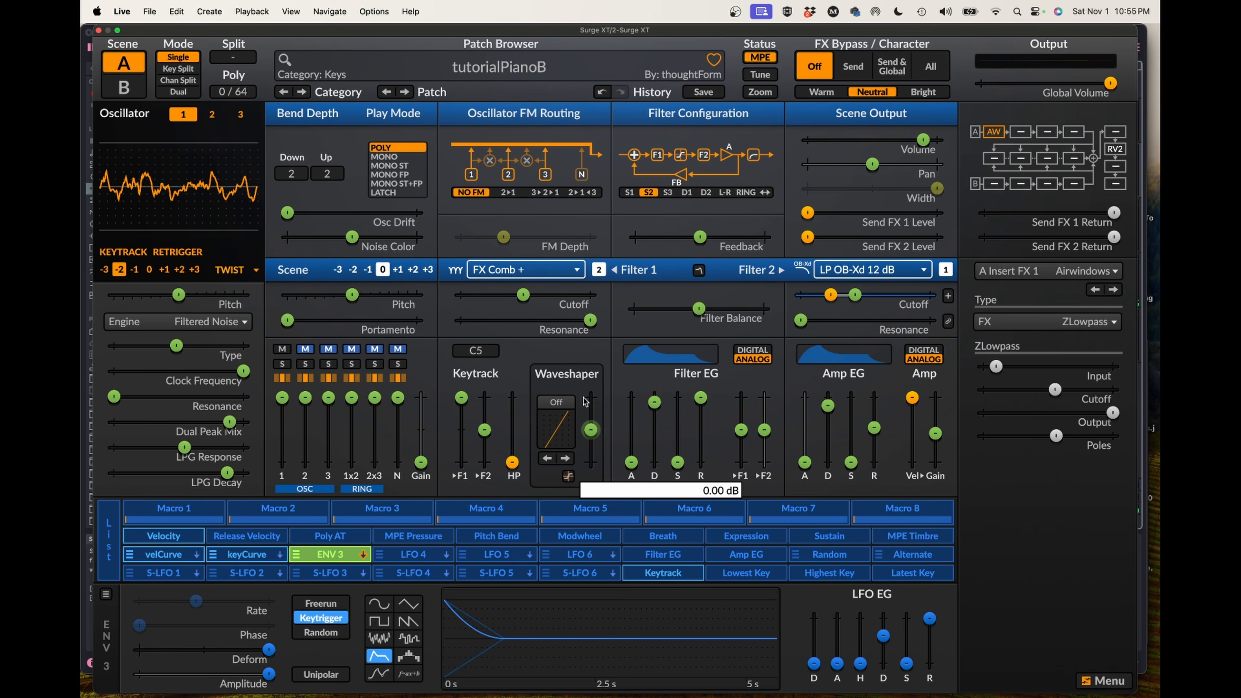
pyautogui.press('Escape')
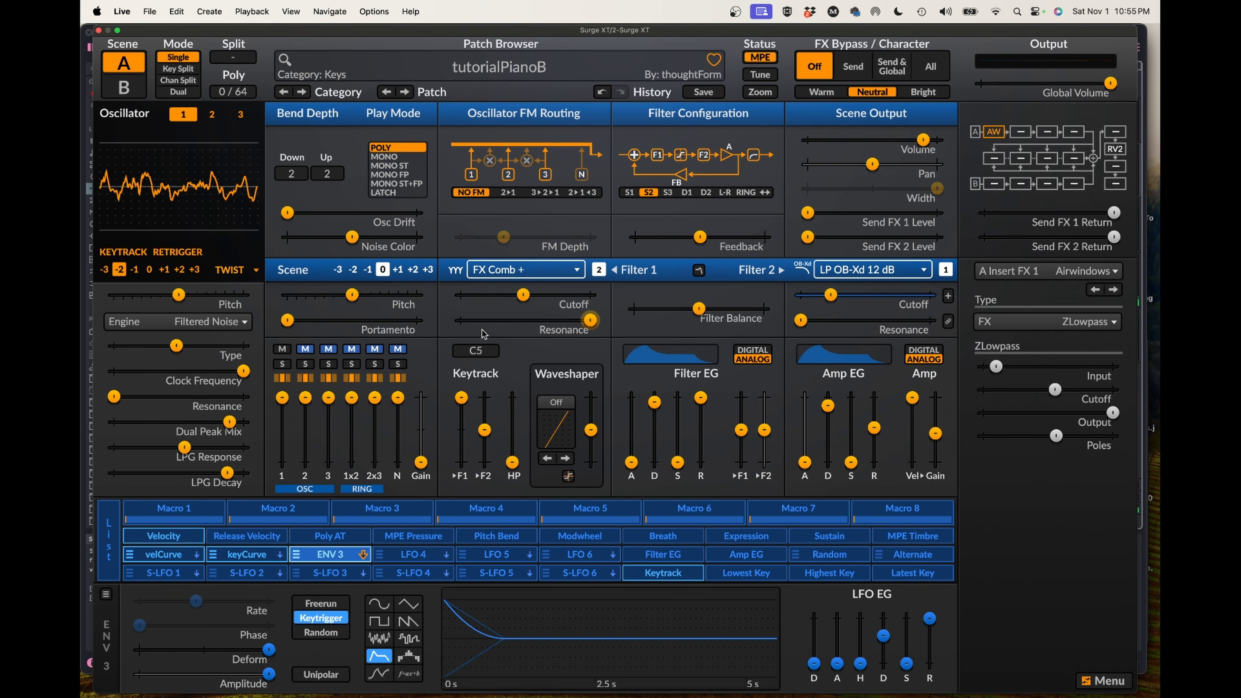
# - Load the StringOscPiano patch from the Keys category of the user patches
pyautogui.click(533, 335)
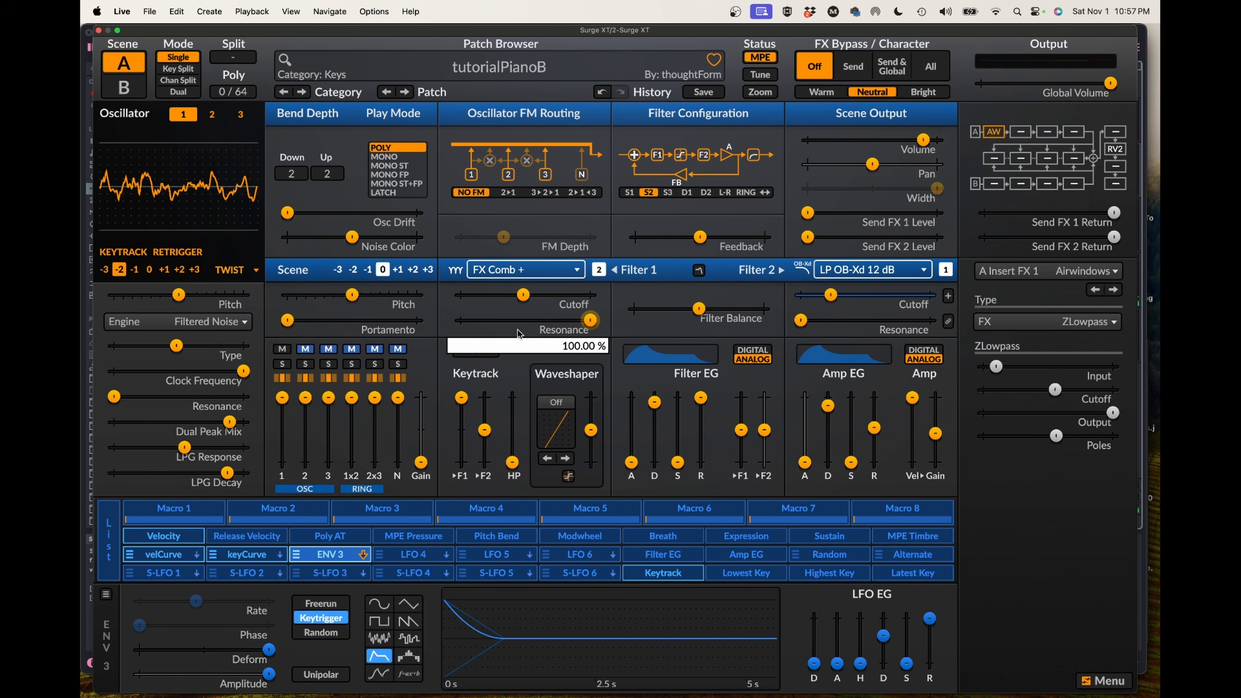
pyautogui.click(498, 68)
pyautogui.moveTo(566, 205)
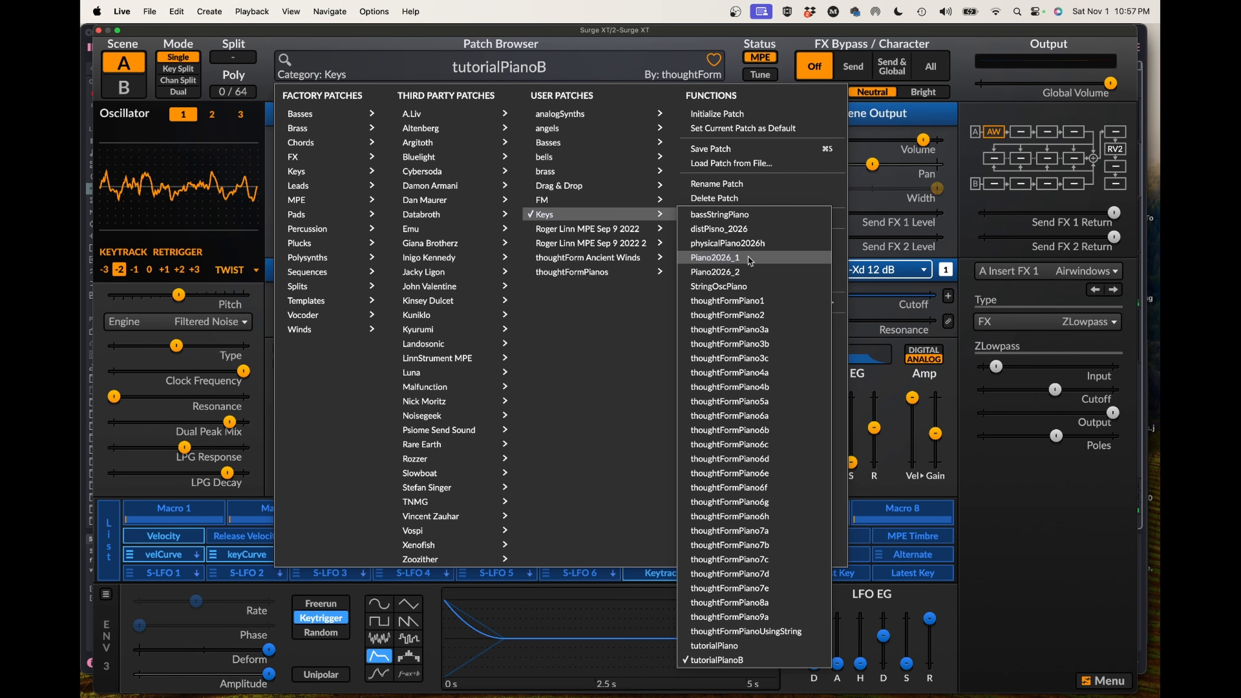
pyautogui.click(739, 286)
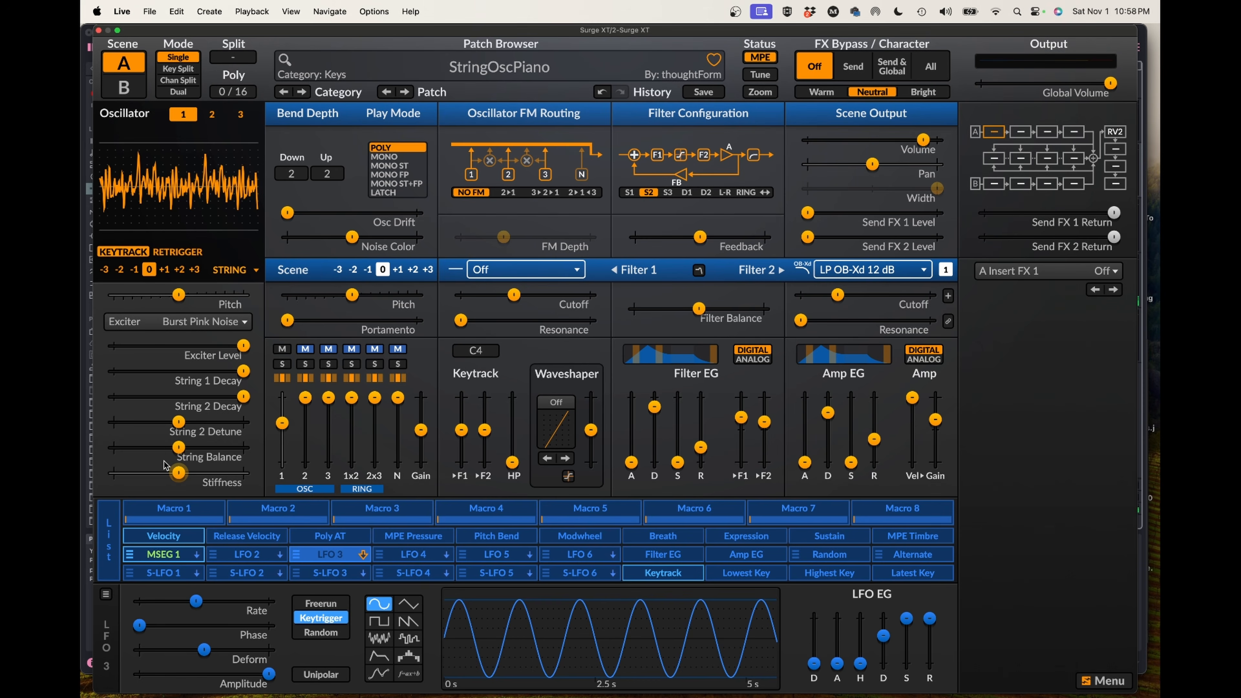
# - Try the Burst Noise exciter on the String oscillator, and return it to Burst Pink Noise
pyautogui.moveTo(174, 472)
pyautogui.mouseDown()
pyautogui.moveTo(236, 473)
pyautogui.moveTo(130, 473)
pyautogui.moveTo(176, 473)
pyautogui.mouseUp()
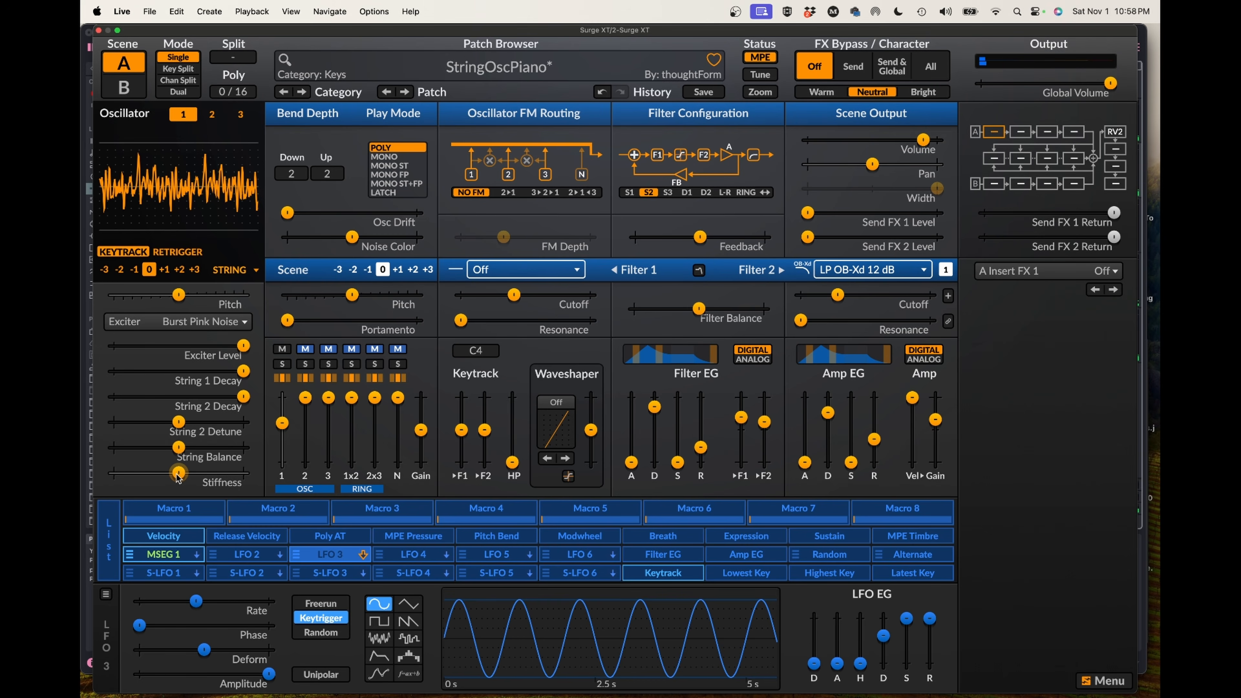
pyautogui.scroll(1, 178, 474)
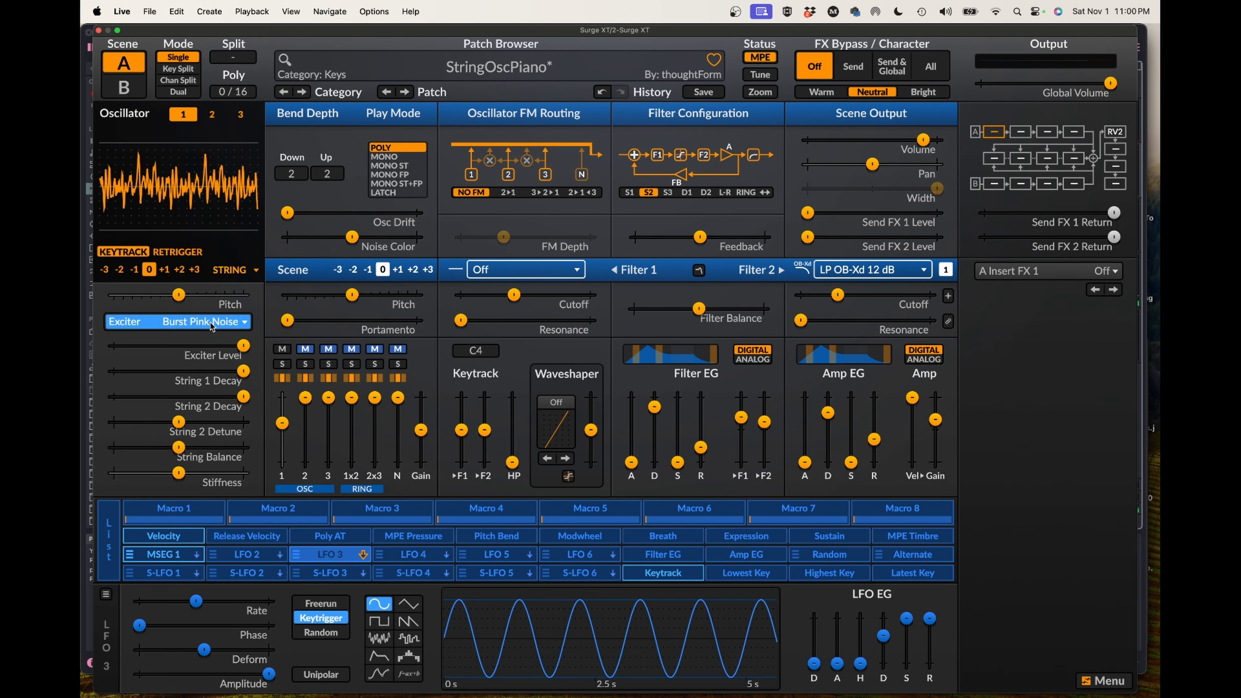
pyautogui.click(165, 324)
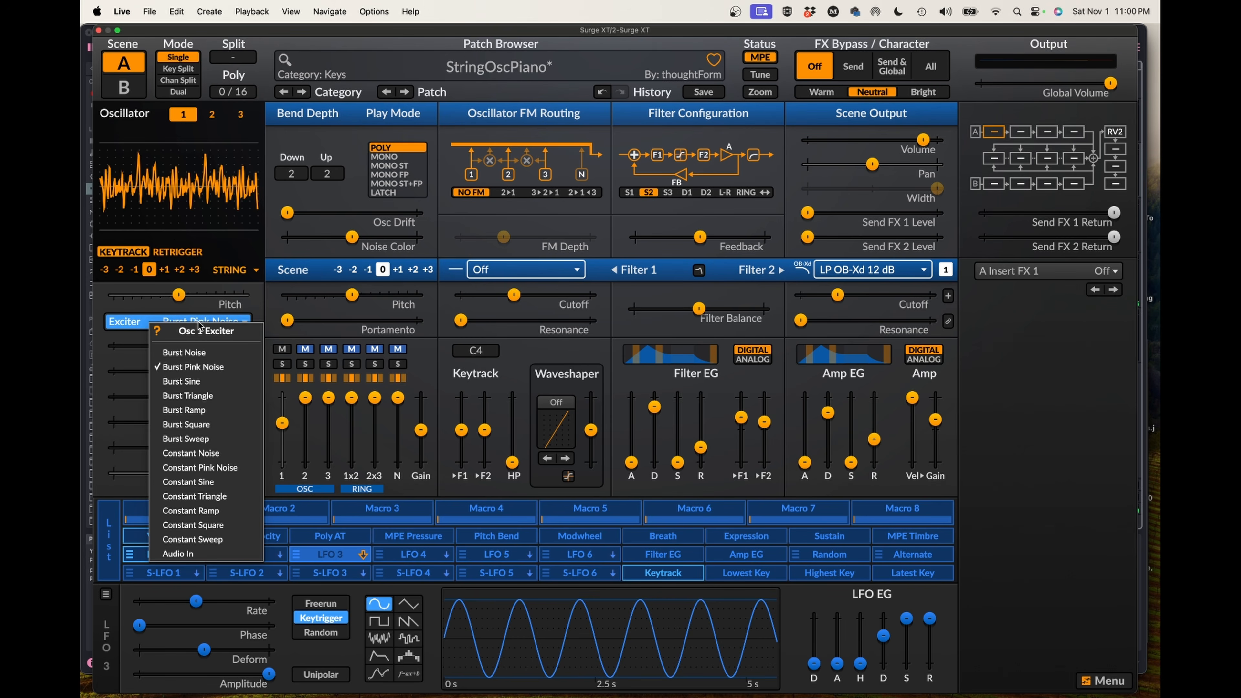
pyautogui.click(227, 353)
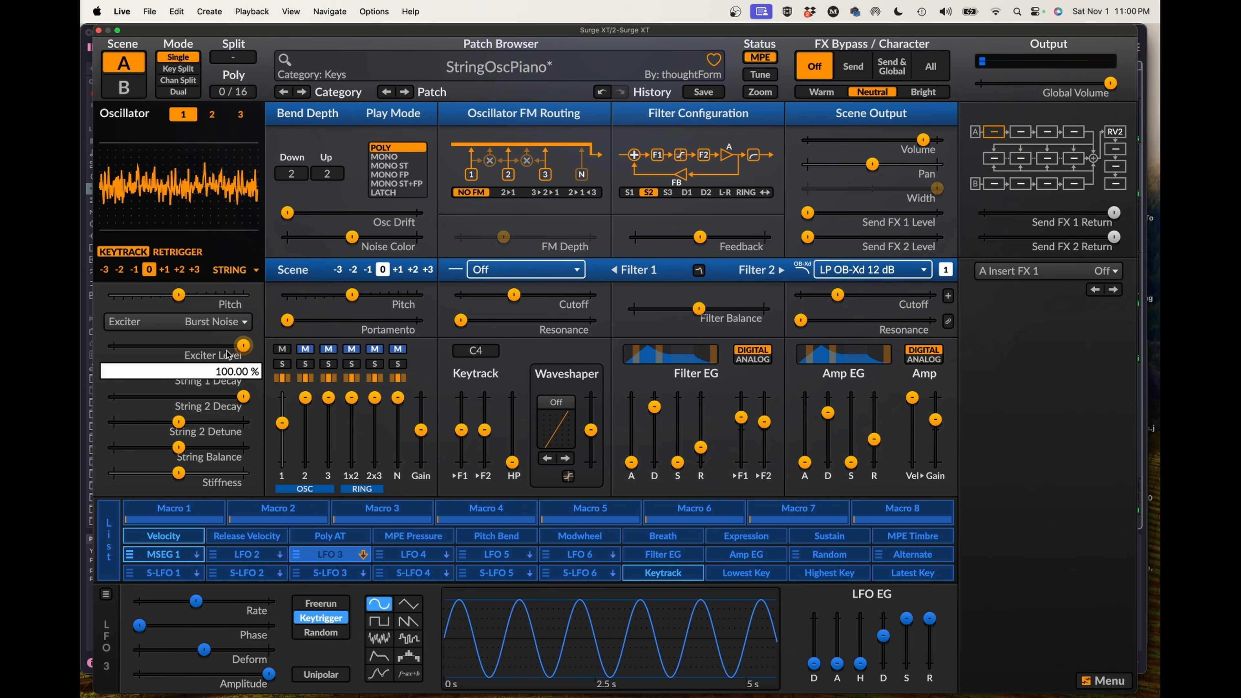
pyautogui.click(221, 326)
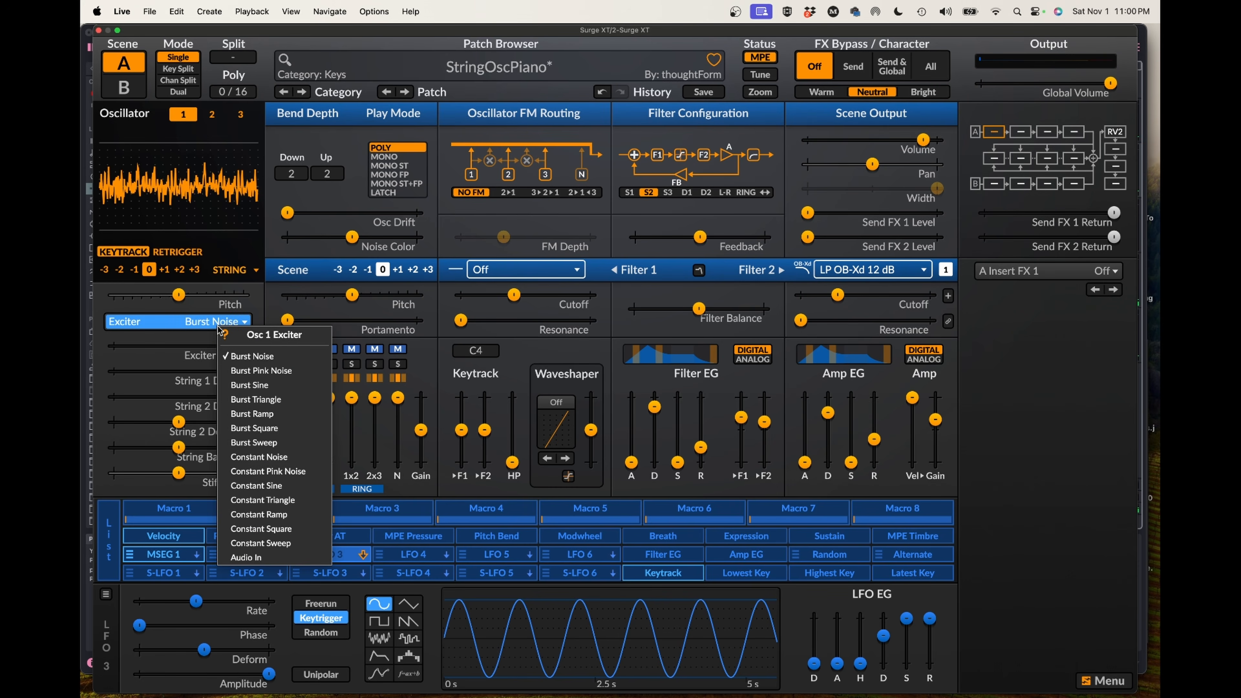
pyautogui.click(234, 370)
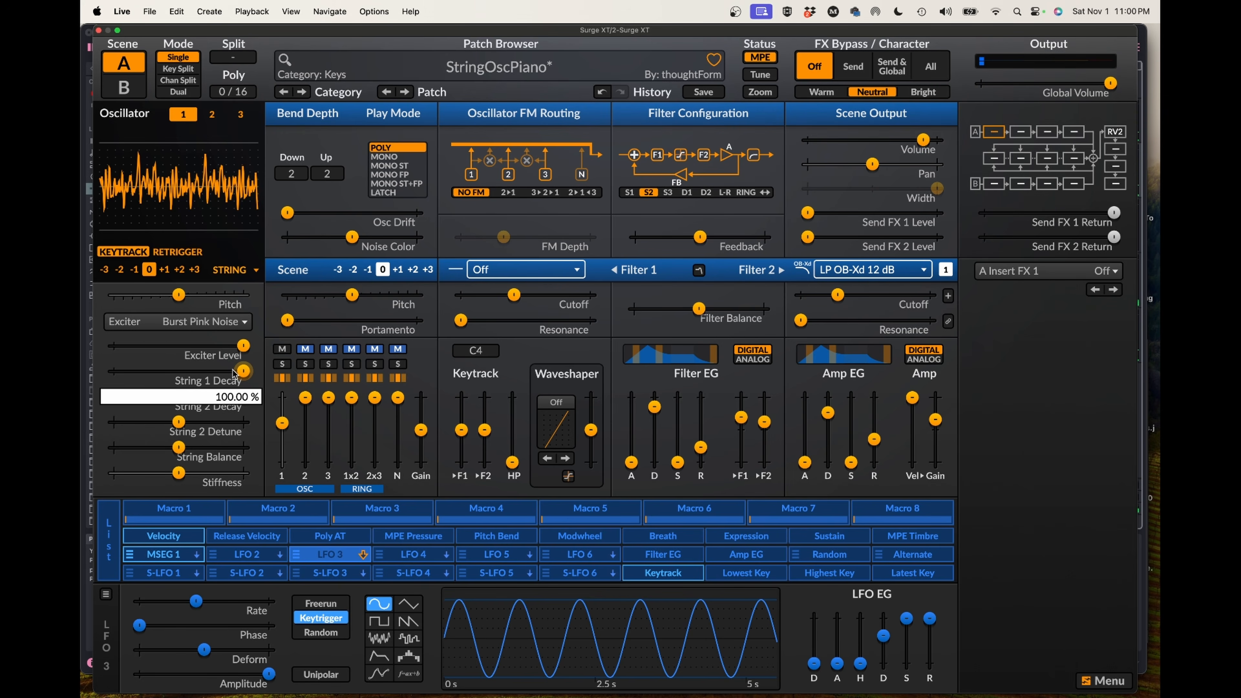
# - Examine the shape of the MSEG 1 curve in its editor and close the editor
pyautogui.click(166, 554)
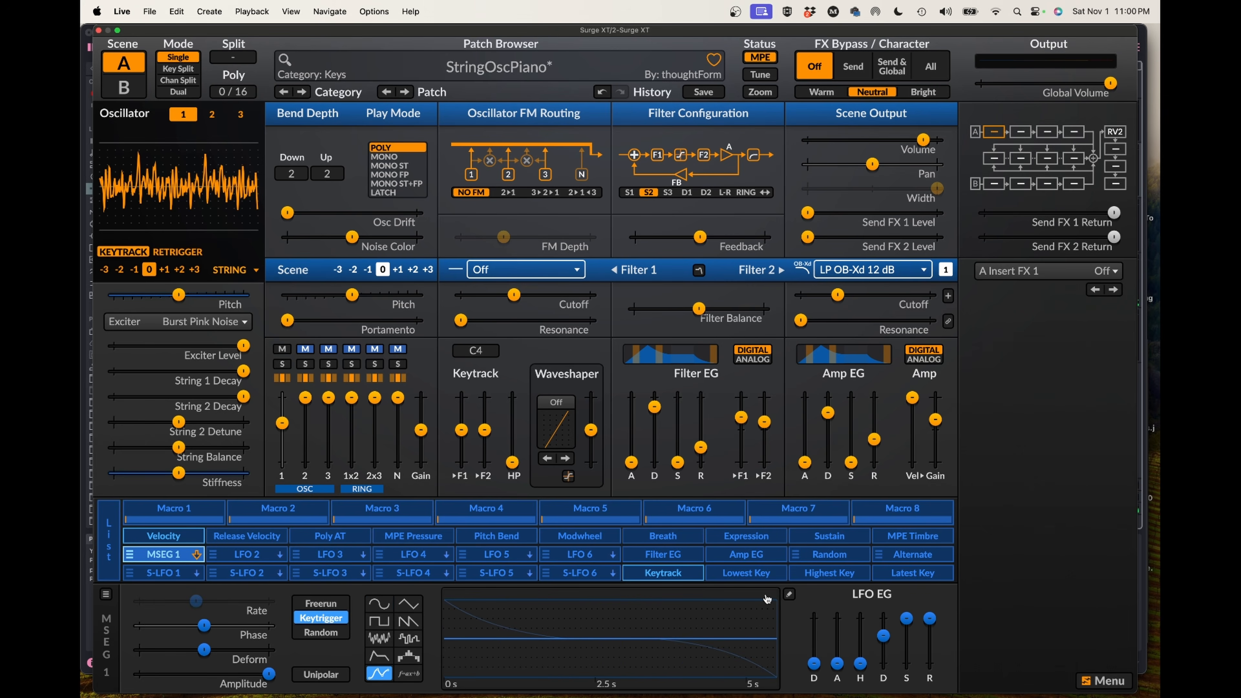
pyautogui.click(789, 595)
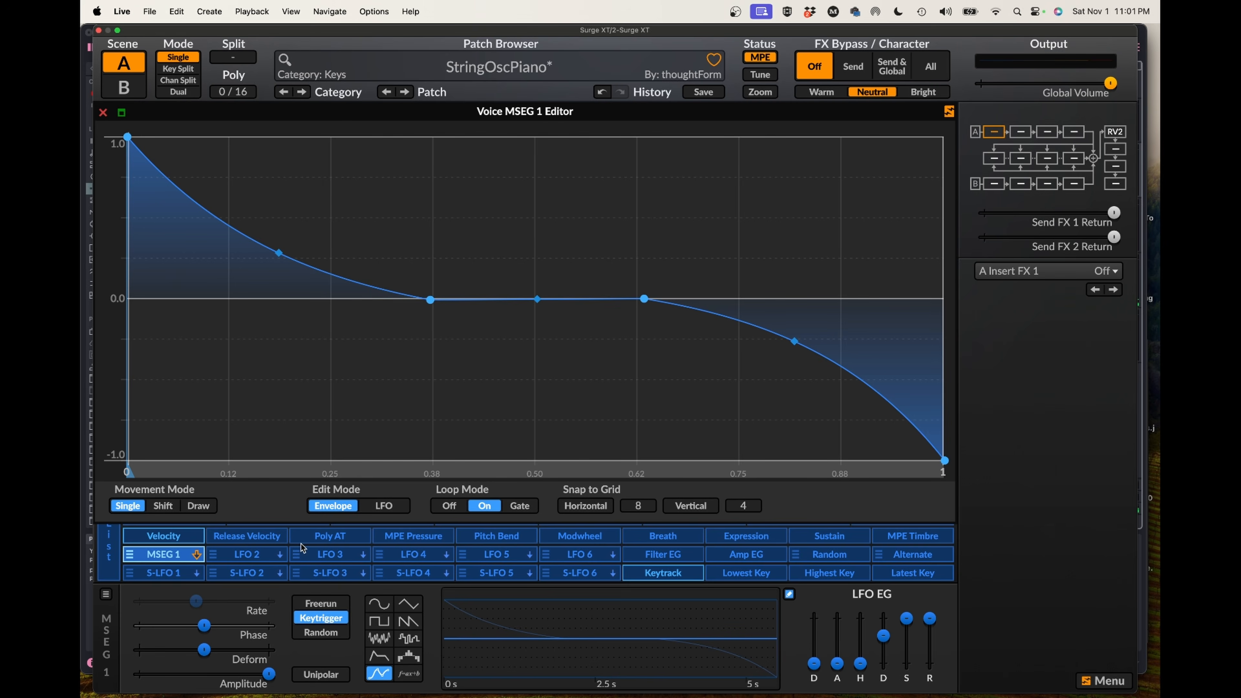
pyautogui.click(790, 595)
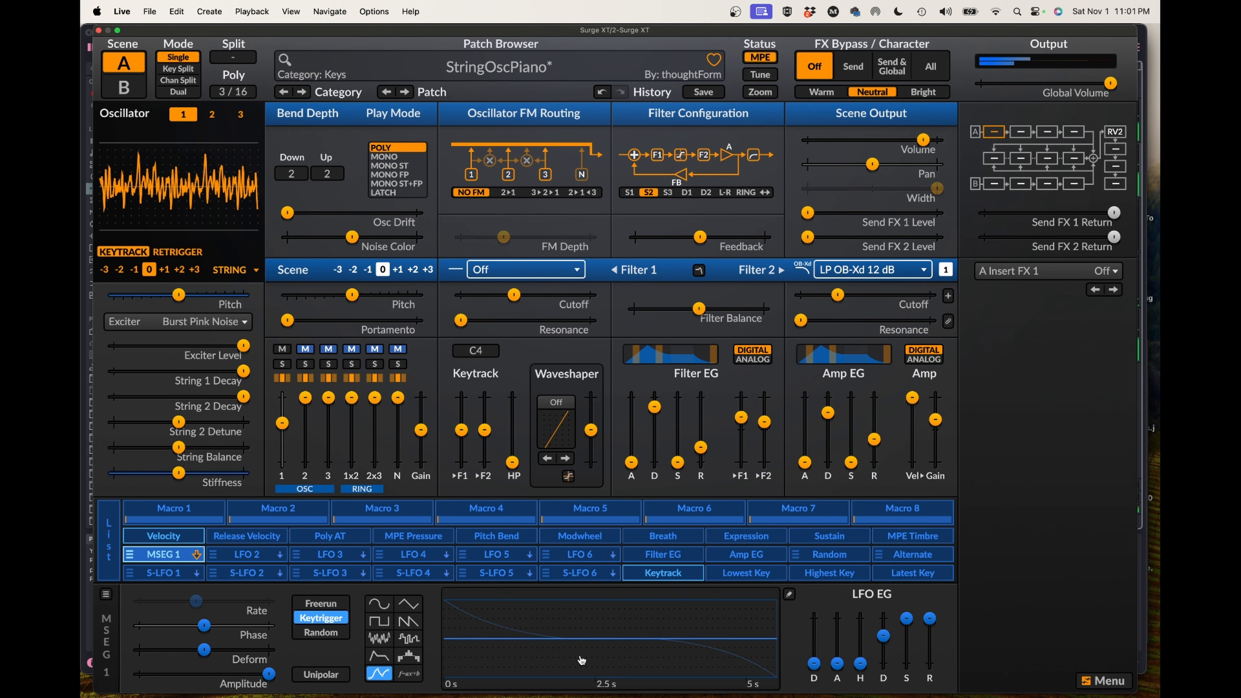
# - Increase MSEG 1's positive modulation of the String oscillator's Stiffness to about its maximum
pyautogui.click(168, 556)
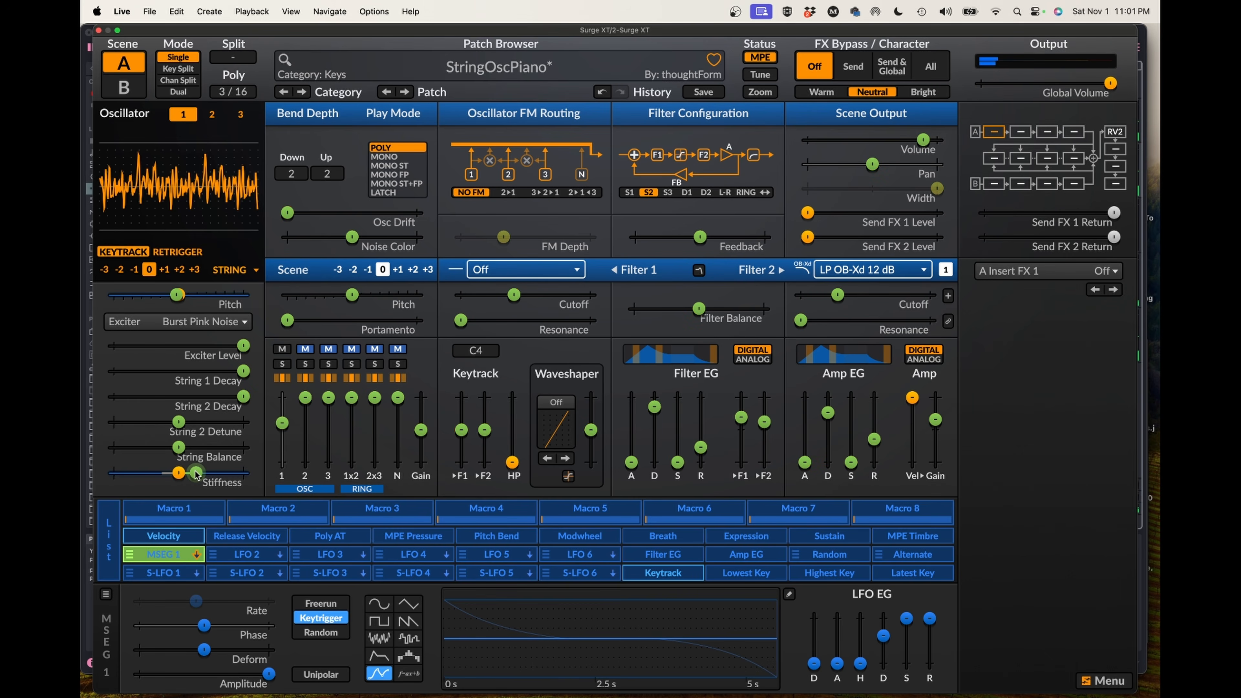
pyautogui.moveTo(196, 474)
pyautogui.mouseDown()
pyautogui.moveTo(247, 472)
pyautogui.moveTo(149, 472)
pyautogui.moveTo(193, 472)
pyautogui.mouseUp()
pyautogui.moveTo(231, 472); pyautogui.dragTo(243, 472)
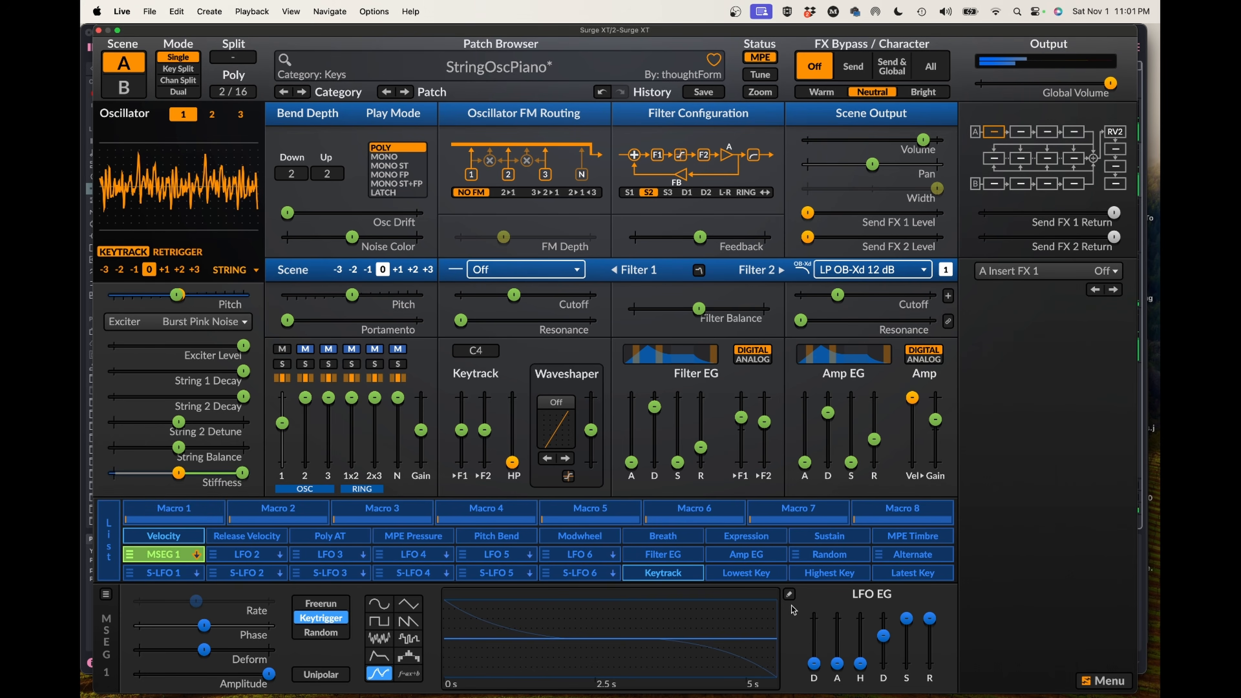
# - Bend MSEG 1's first falling segment upward into a convex curve and close the editor
pyautogui.click(789, 594)
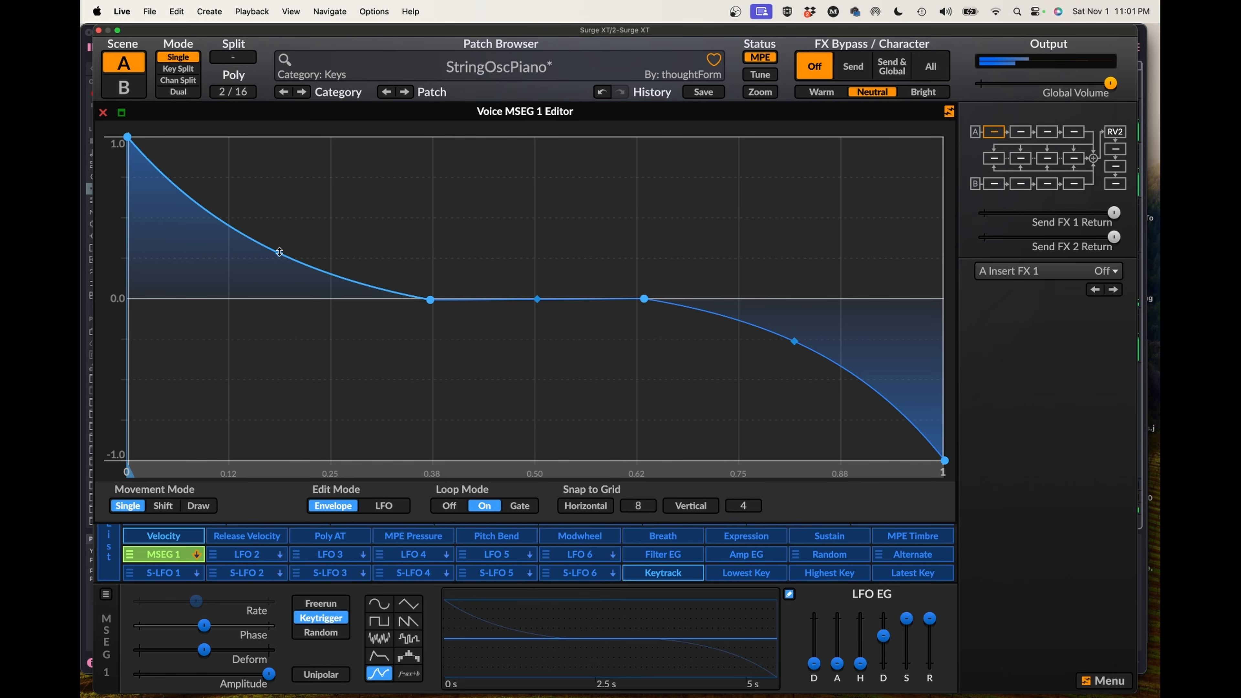
pyautogui.moveTo(279, 252); pyautogui.dragTo(278, 173)
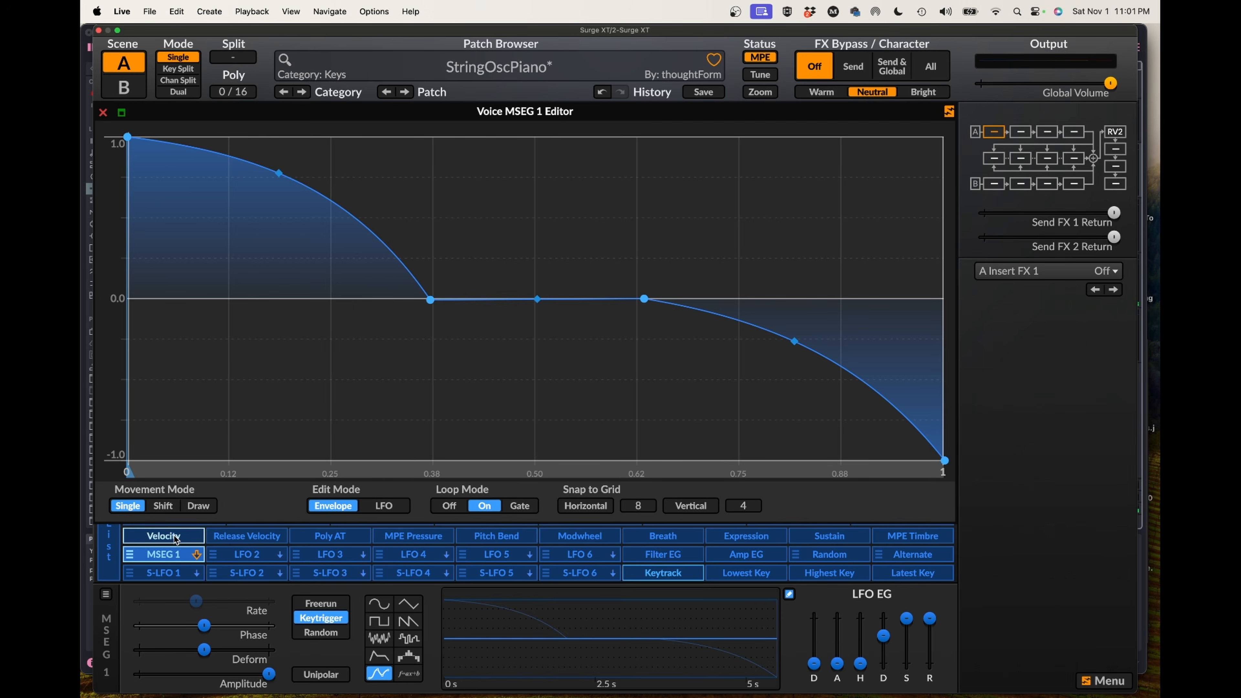
pyautogui.click(103, 112)
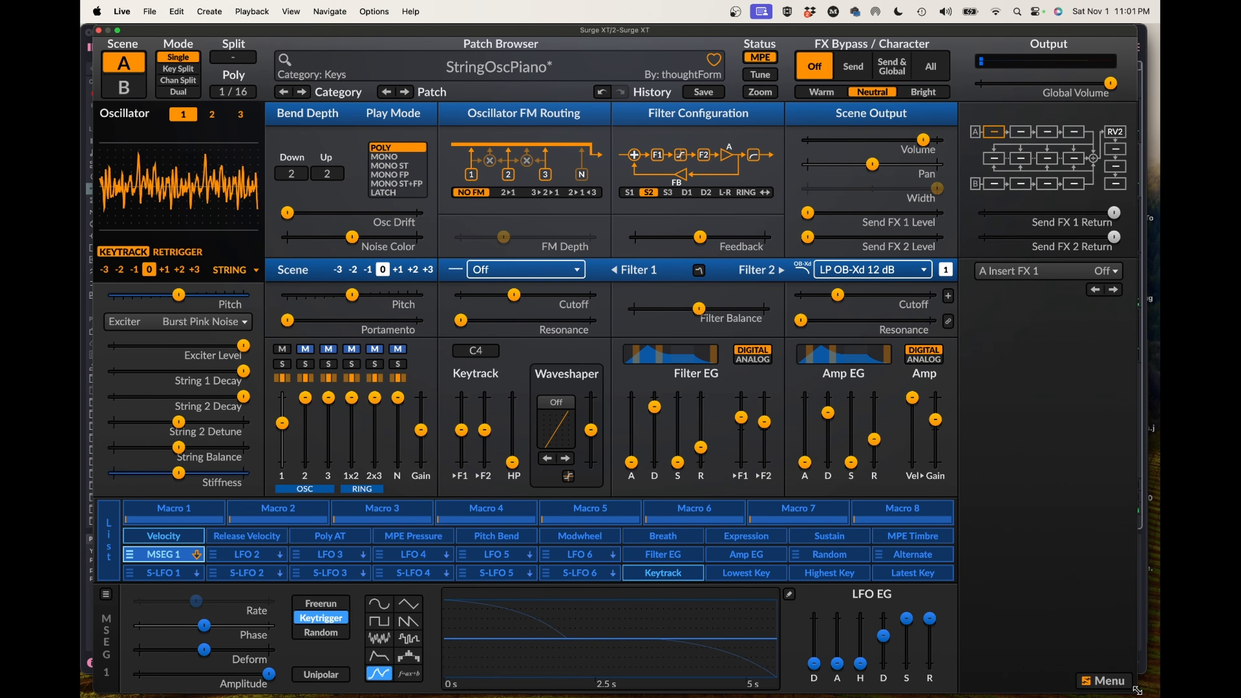
# - Shrink the synth window and add Ableton Live's Tuner audio effect after Surge XT on the track
pyautogui.moveTo(1137, 690); pyautogui.dragTo(859, 525)
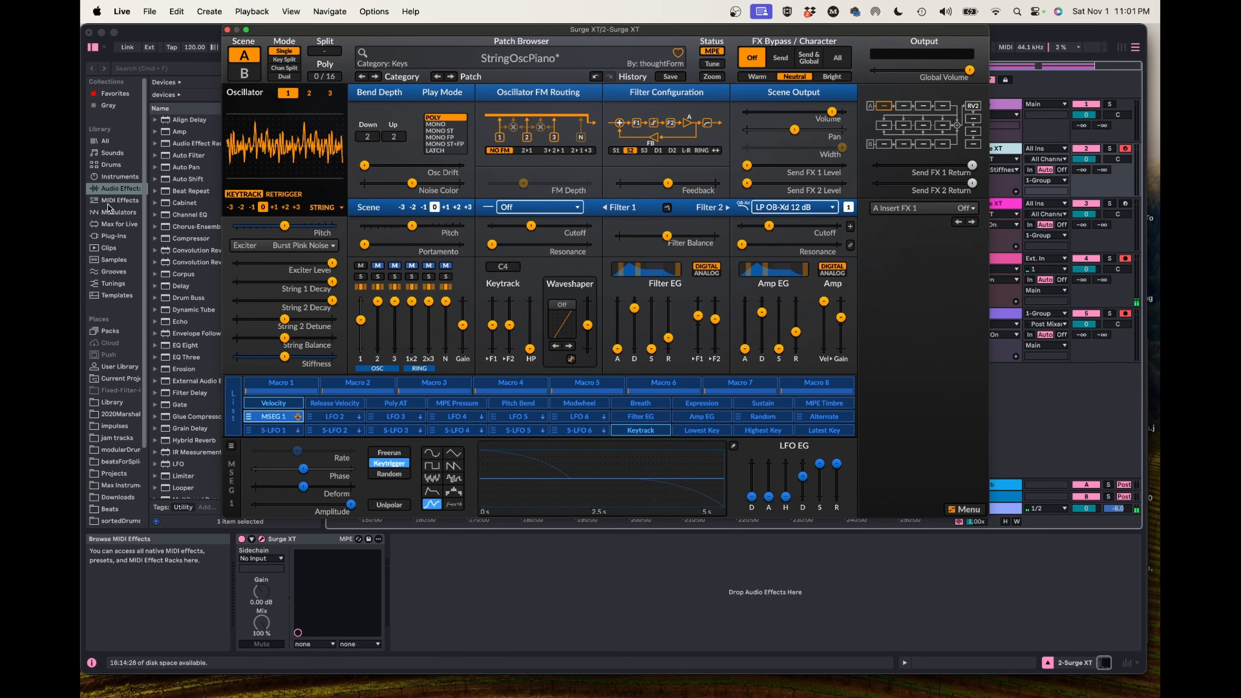
pyautogui.scroll(-6, 186, 342)
pyautogui.doubleClick(182, 456)
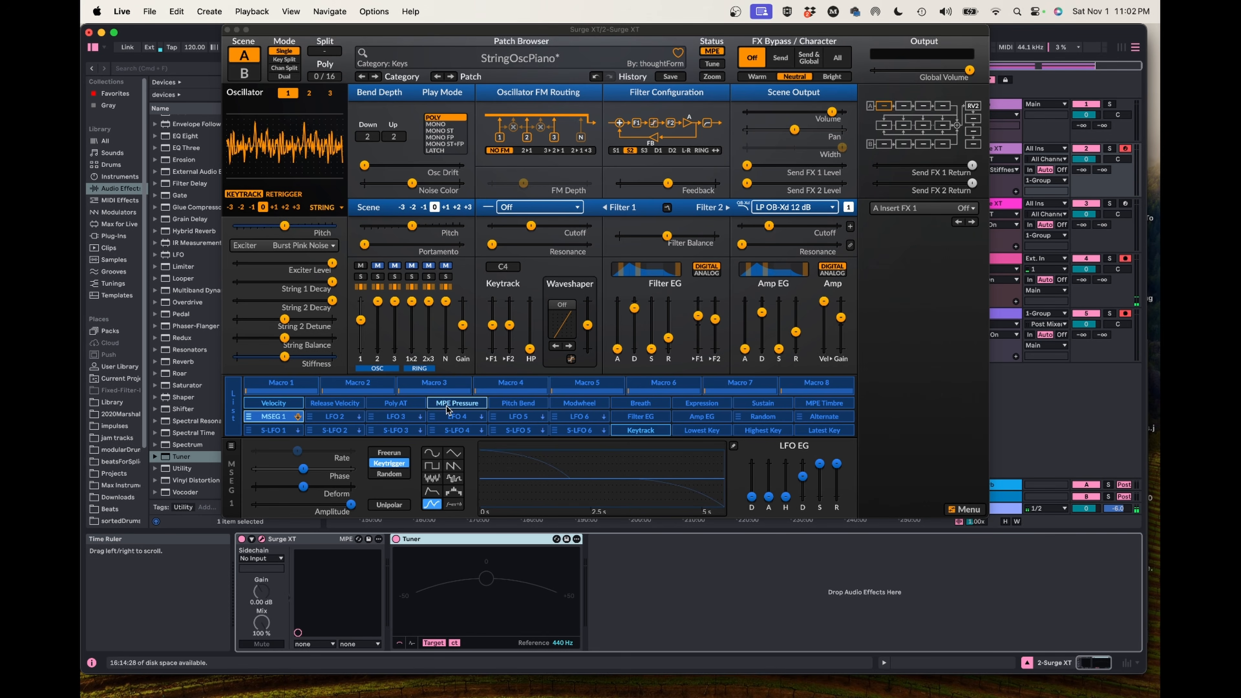
# - Apply a slight positive MSEG 1 modulation to the scene's Pitch
pyautogui.click(273, 416)
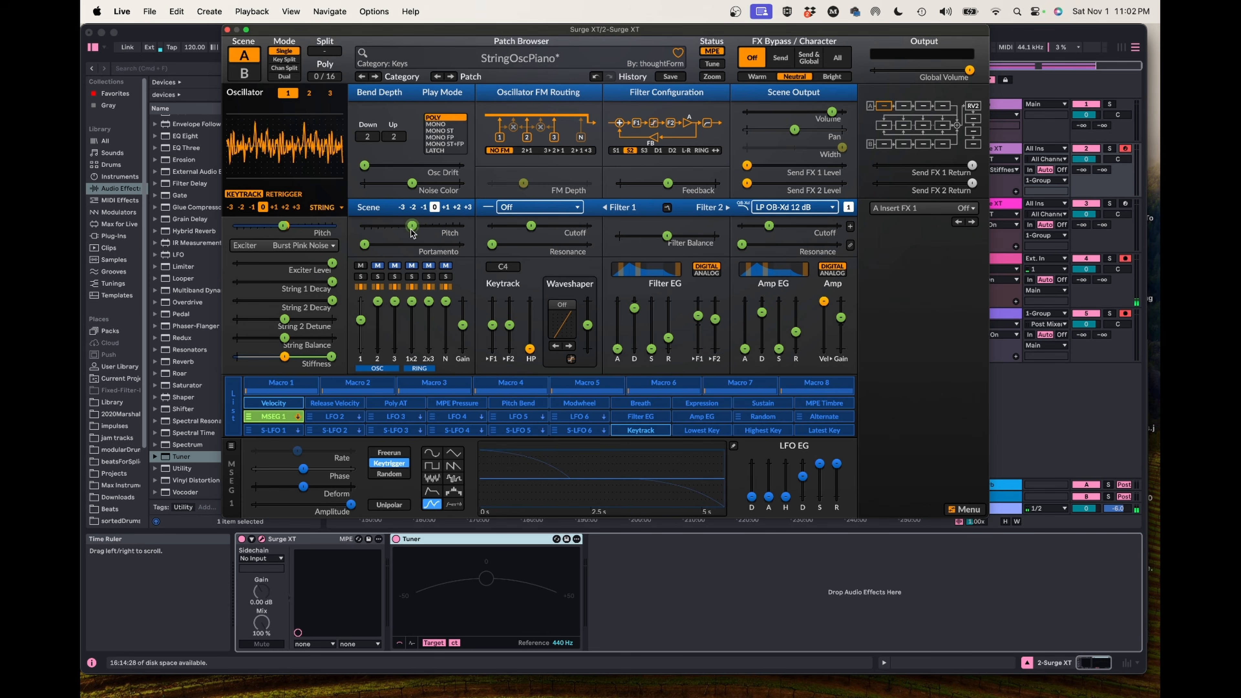
pyautogui.moveTo(413, 228); pyautogui.dragTo(418, 233)
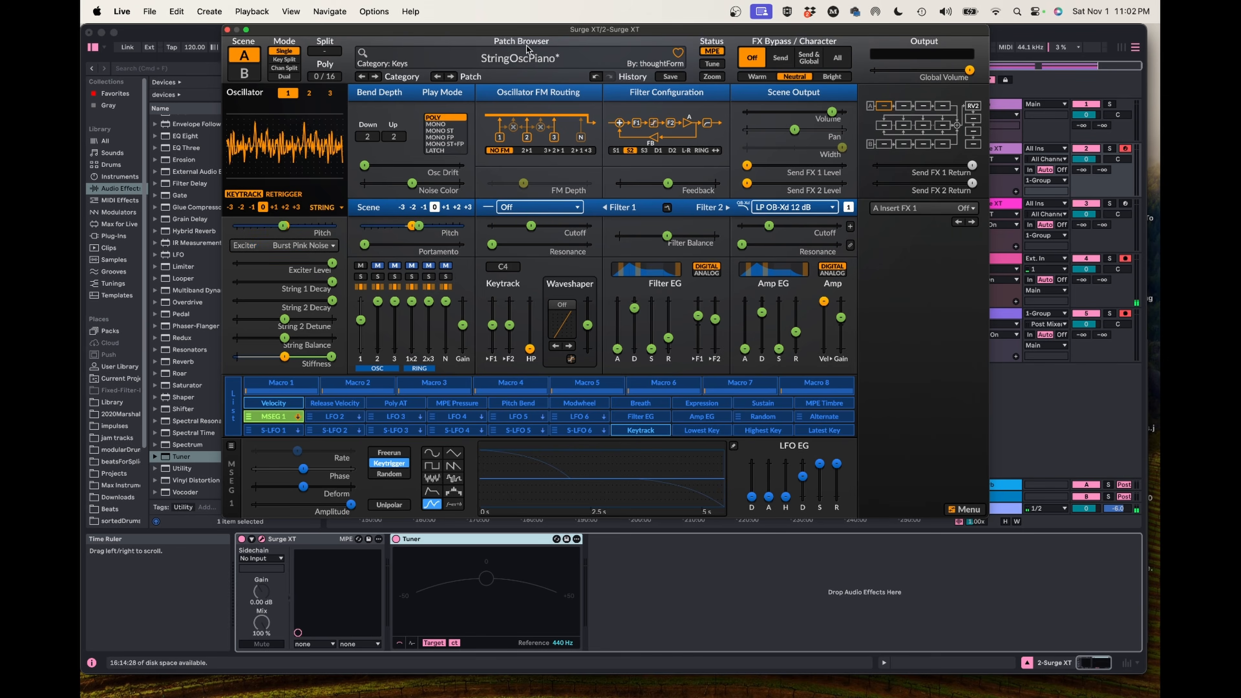
# - Load the tutorialPianoB patch from the Keys category of the user patches
pyautogui.click(524, 58)
pyautogui.moveTo(637, 201)
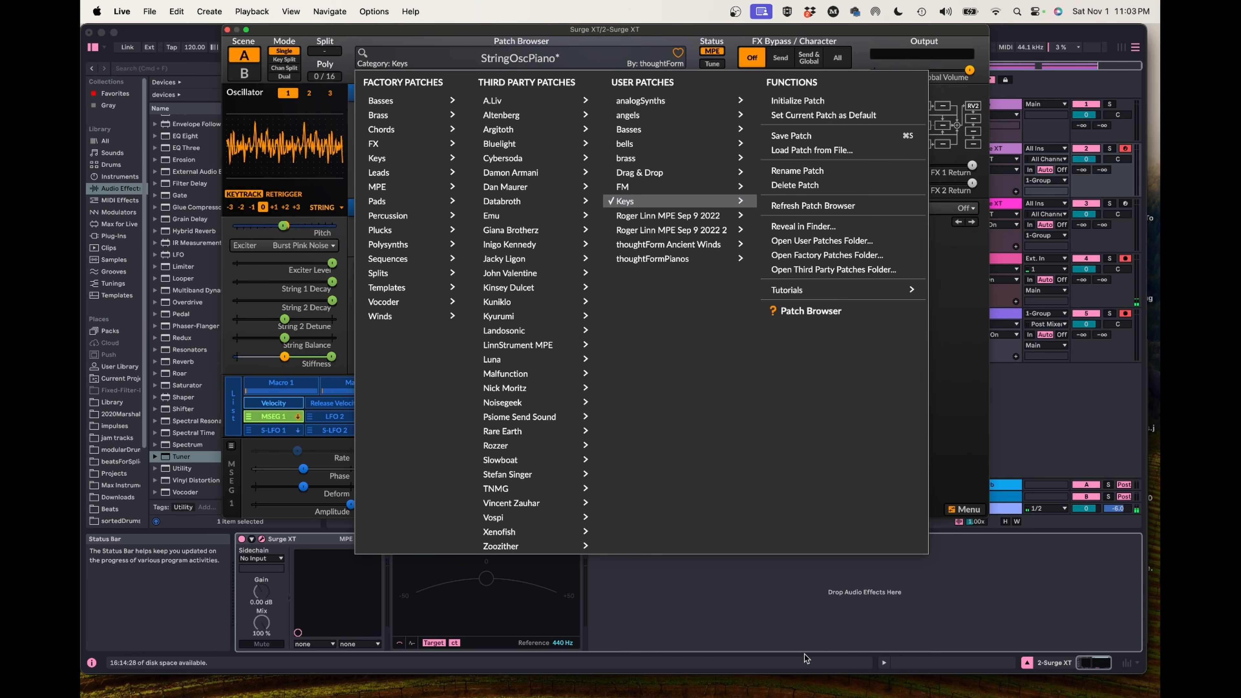
pyautogui.moveTo(715, 201)
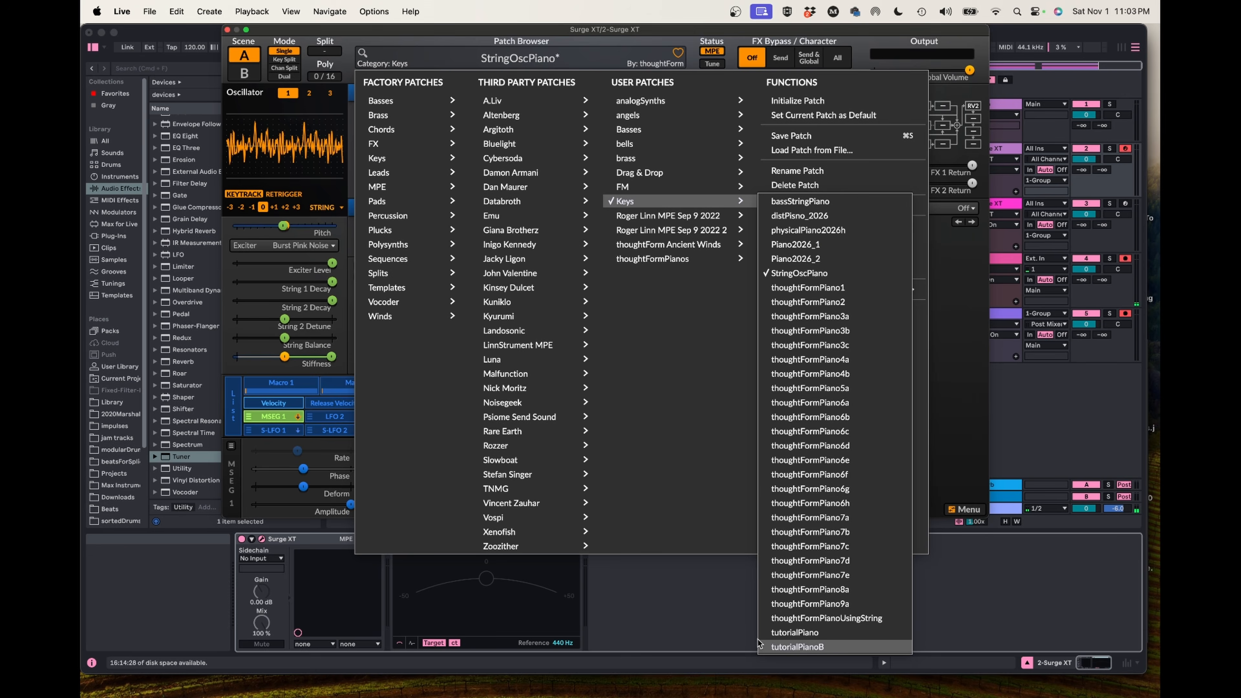
pyautogui.click(786, 647)
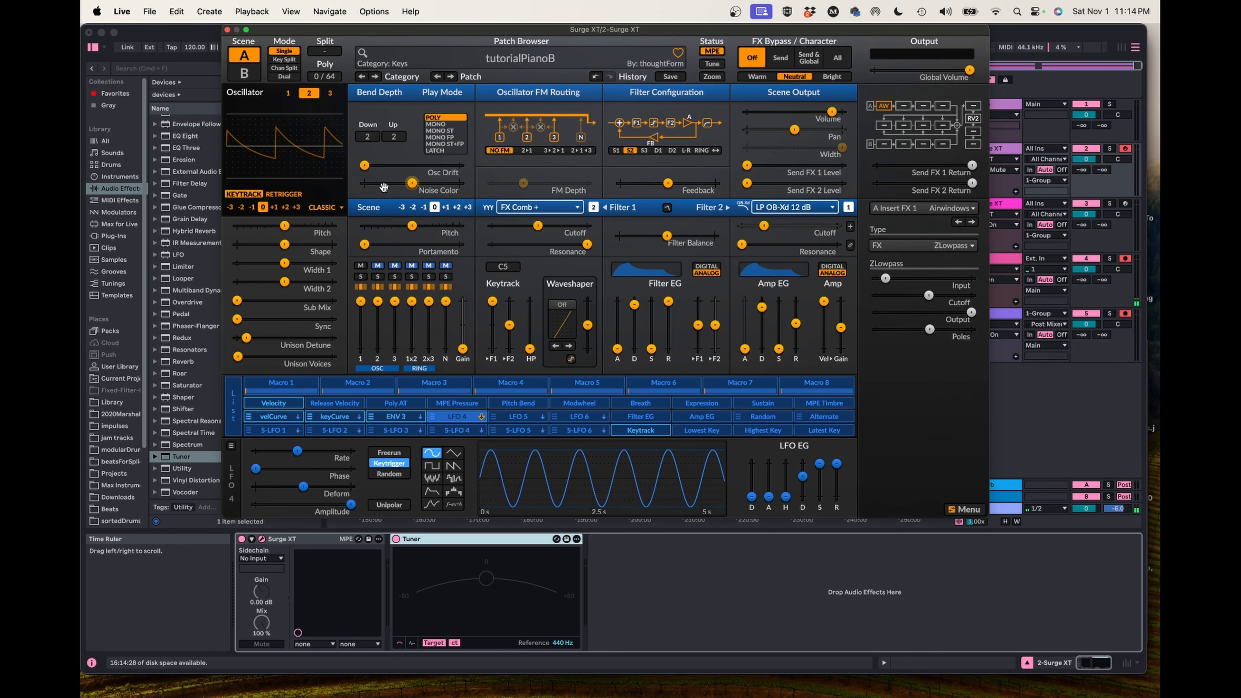
# - Change oscillator 2's type from Classic to FM3
pyautogui.click(308, 93)
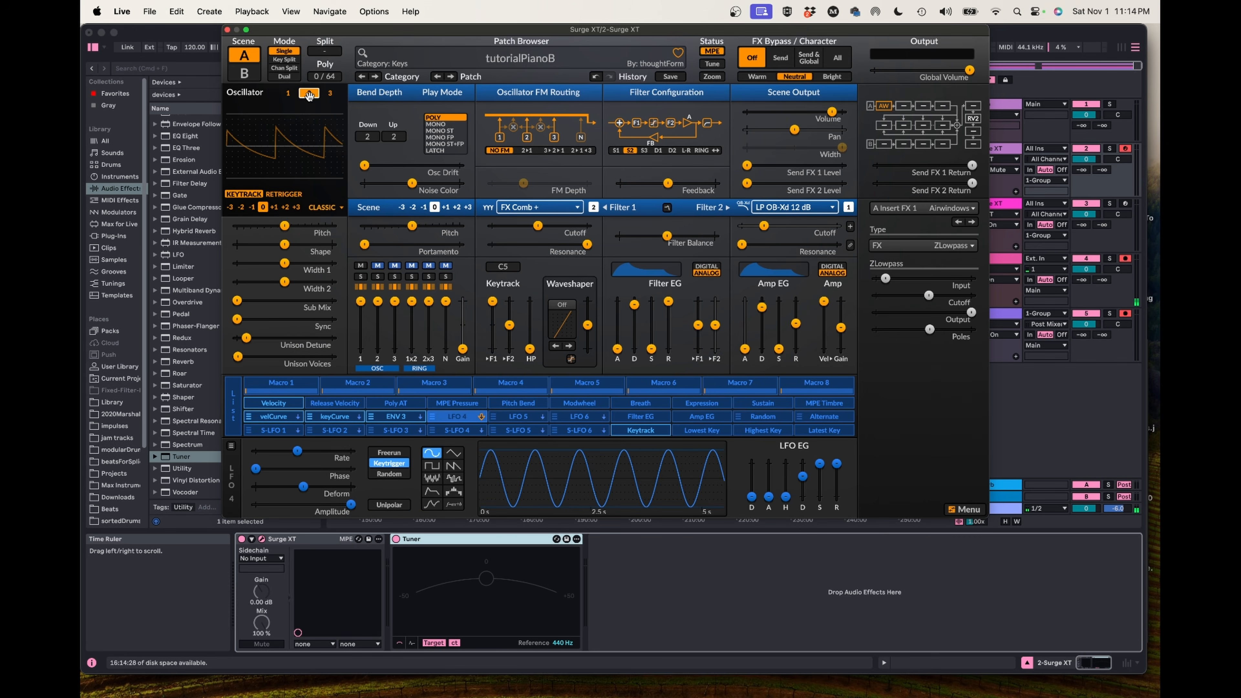
pyautogui.click(316, 208)
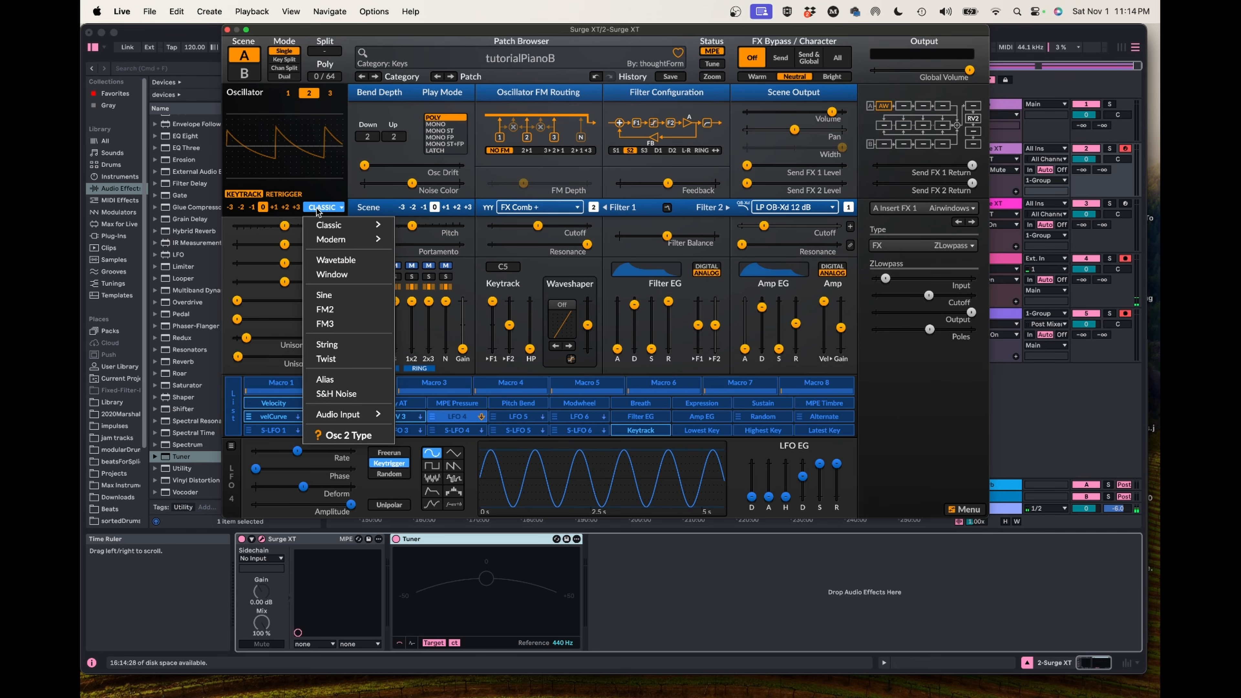
pyautogui.click(330, 325)
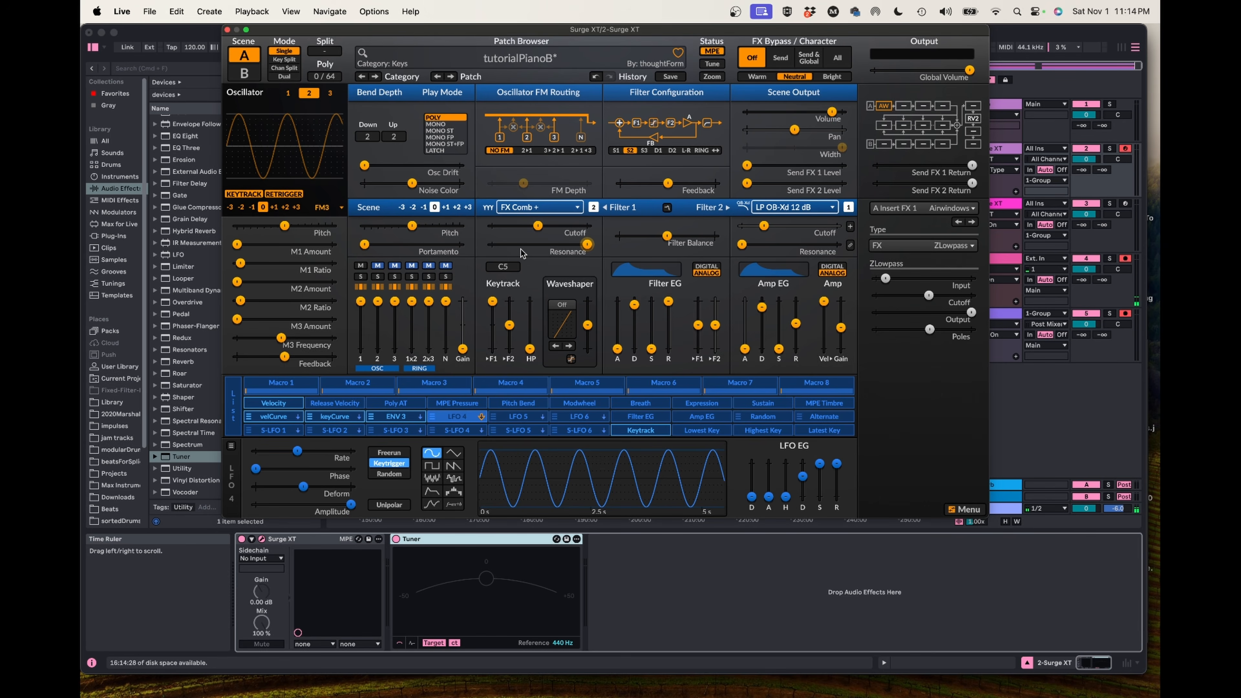
# - Unmute oscillator 2 in the mixer
pyautogui.moveTo(520, 249)
pyautogui.click(378, 267)
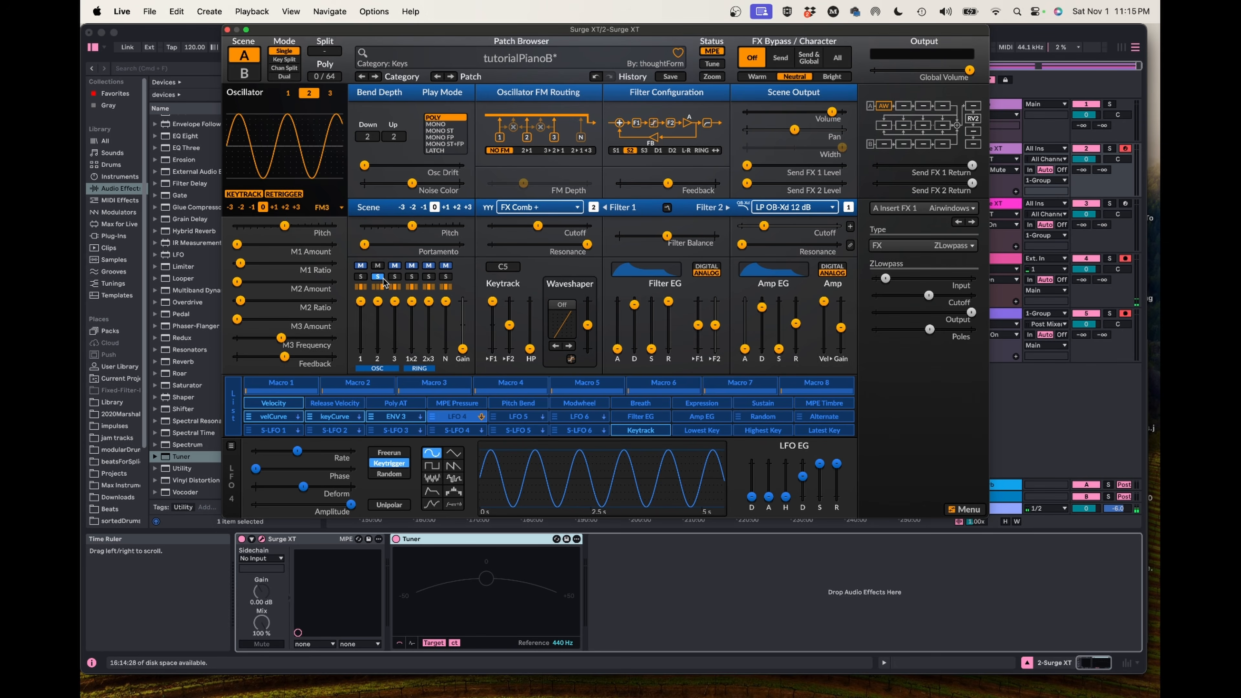
pyautogui.moveTo(394, 302)
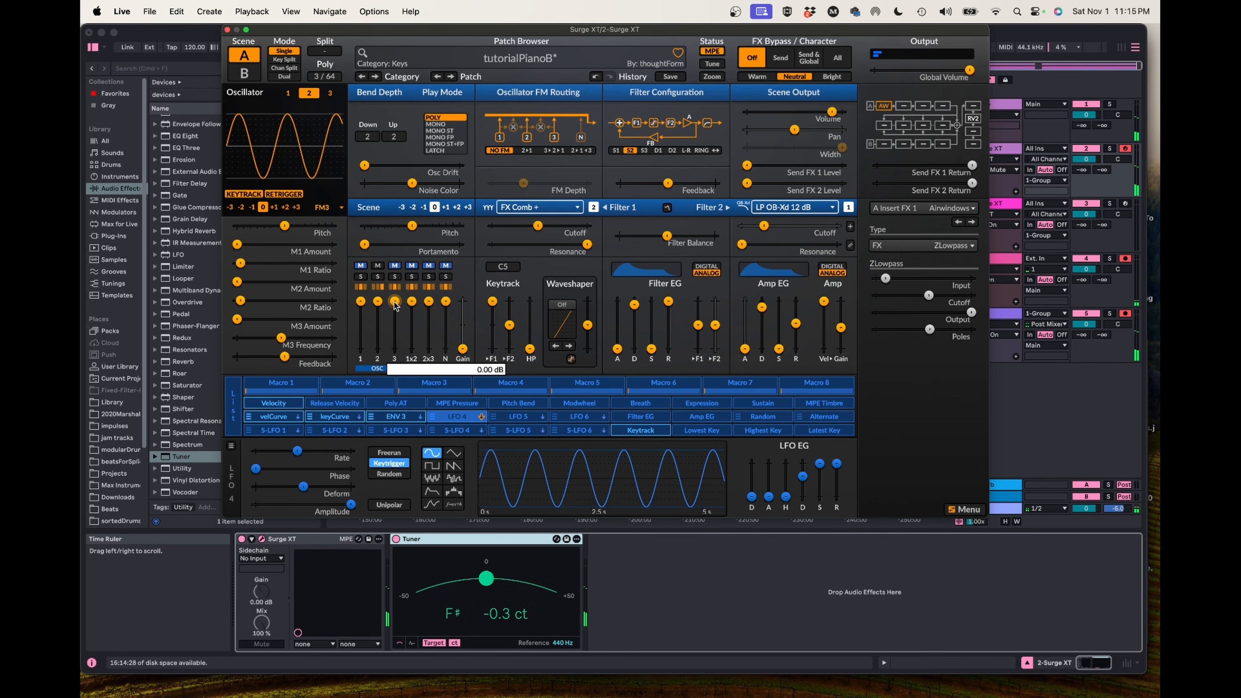
# - Set oscillator 2's M1 Ratio to 5 and raise its M1 Amount slightly
pyautogui.rightClick(241, 264)
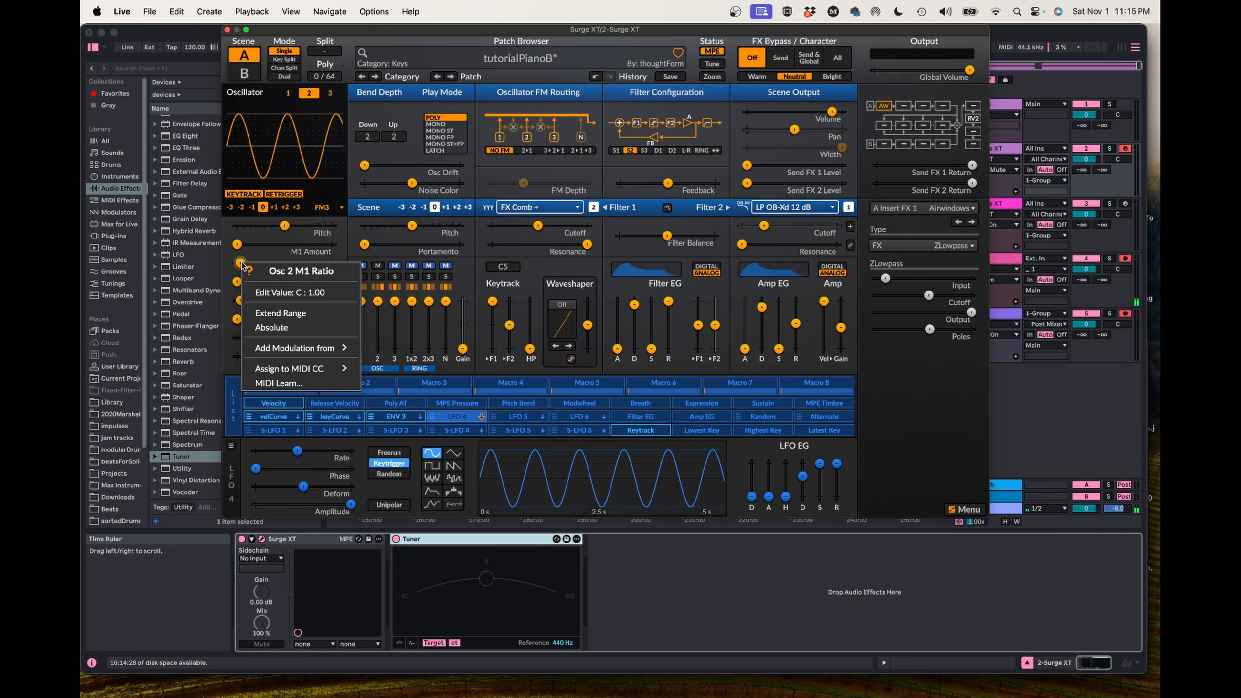
pyautogui.click(282, 294)
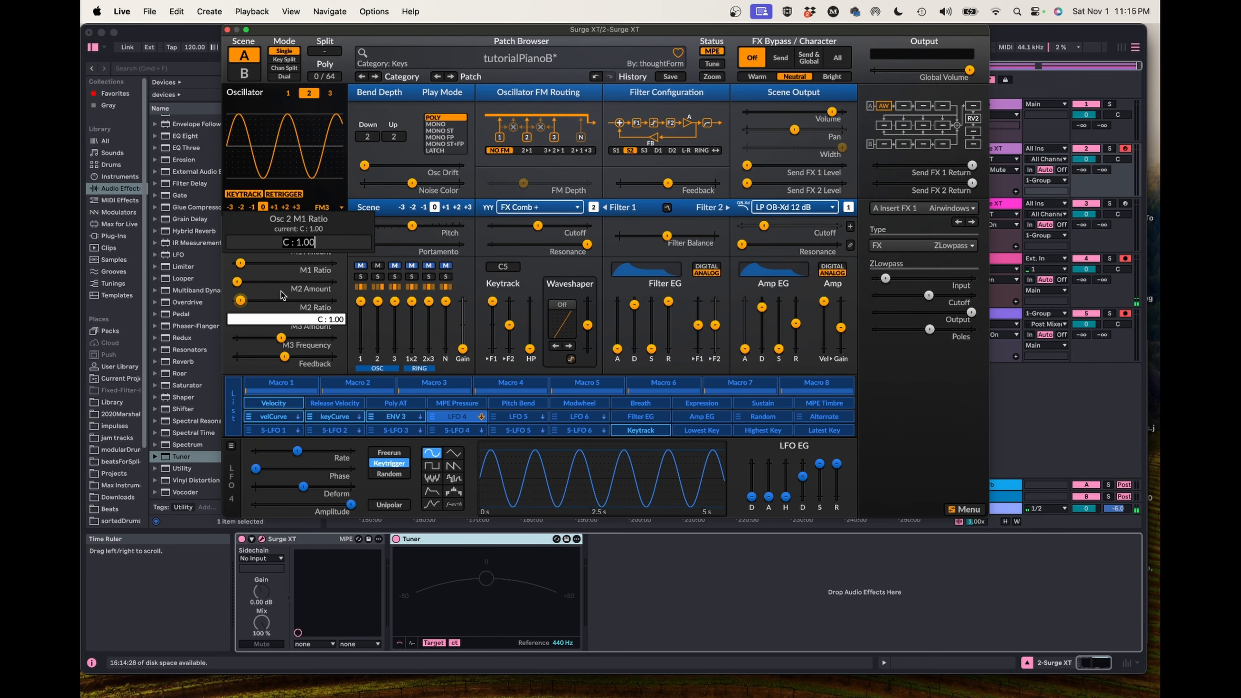
pyautogui.write('5')
pyautogui.press('Return')
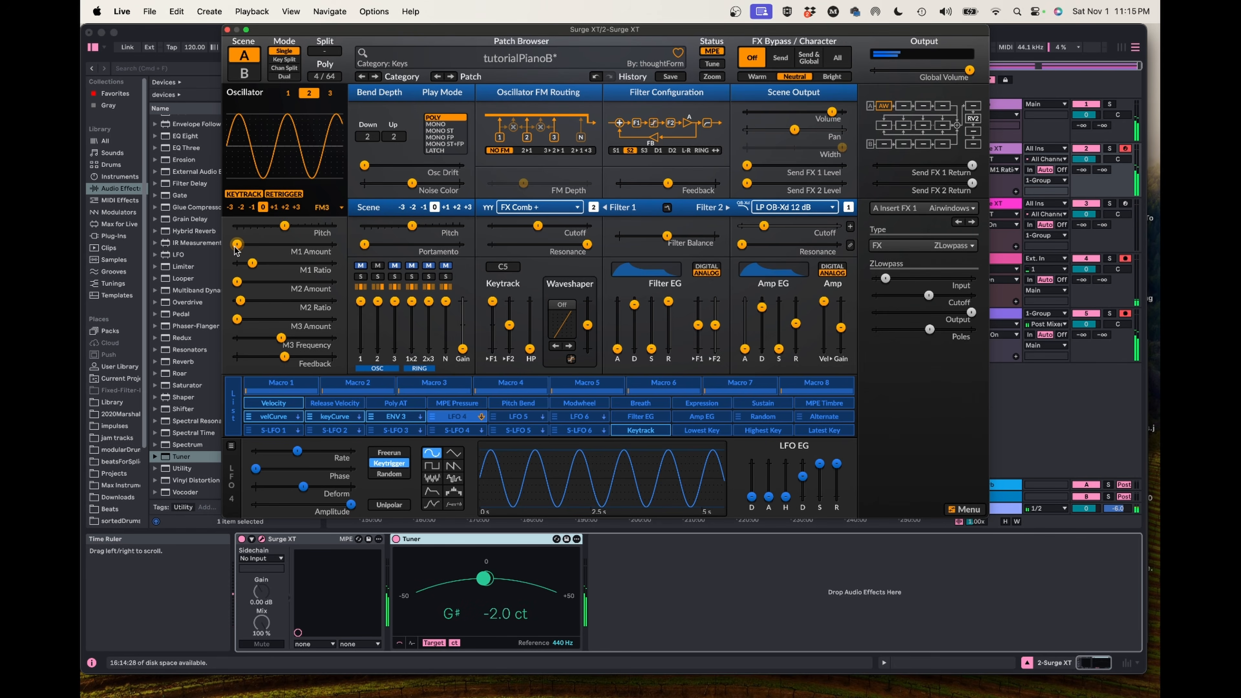
pyautogui.moveTo(237, 245); pyautogui.dragTo(253, 246)
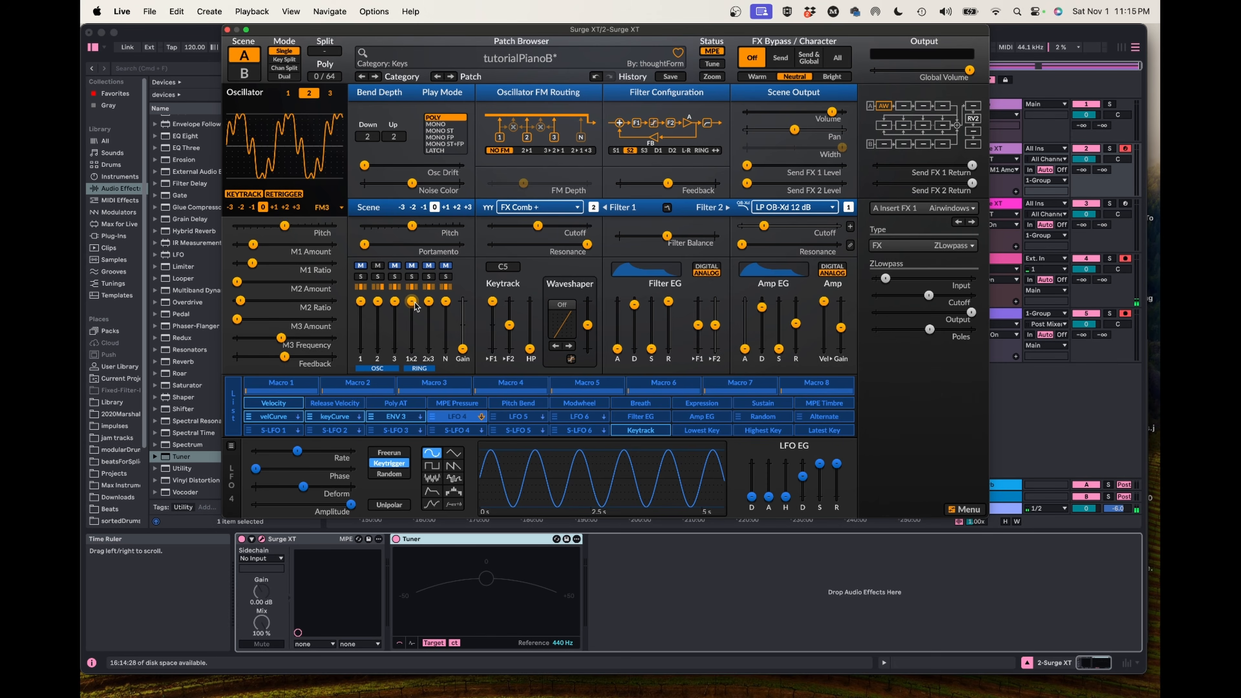
# - Rename the LFO 4 modulator as clankCurve
pyautogui.click(451, 415)
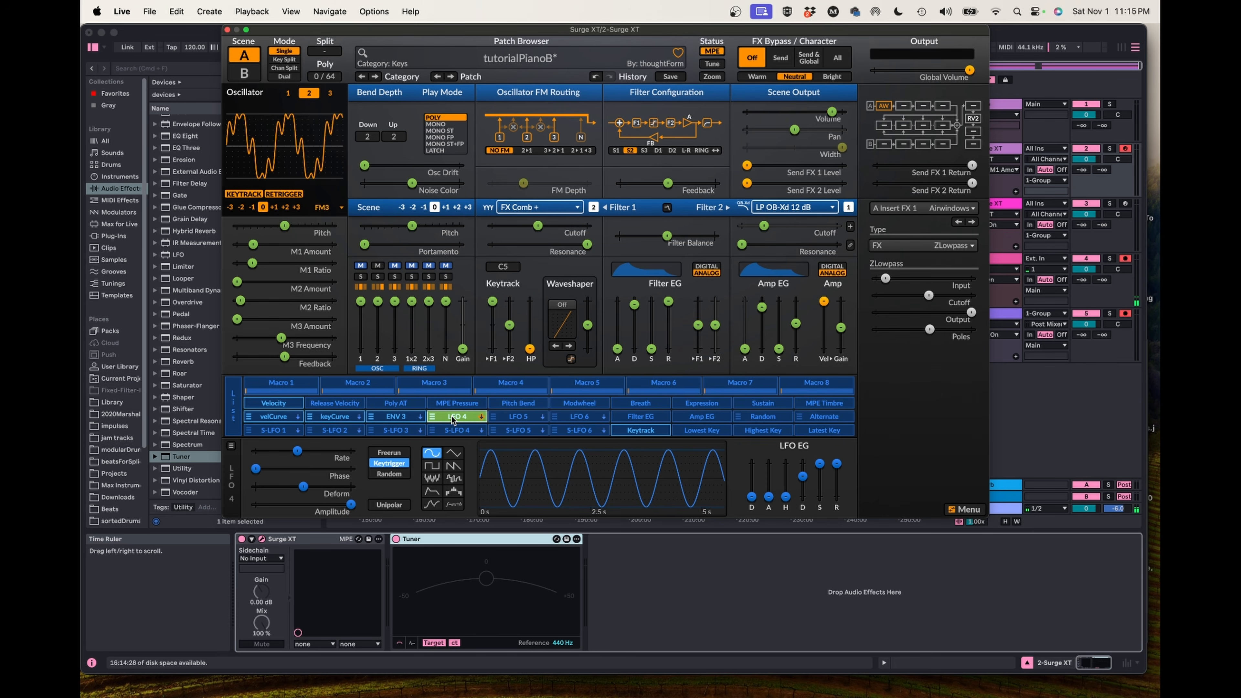
pyautogui.rightClick(453, 419)
pyautogui.click(497, 461)
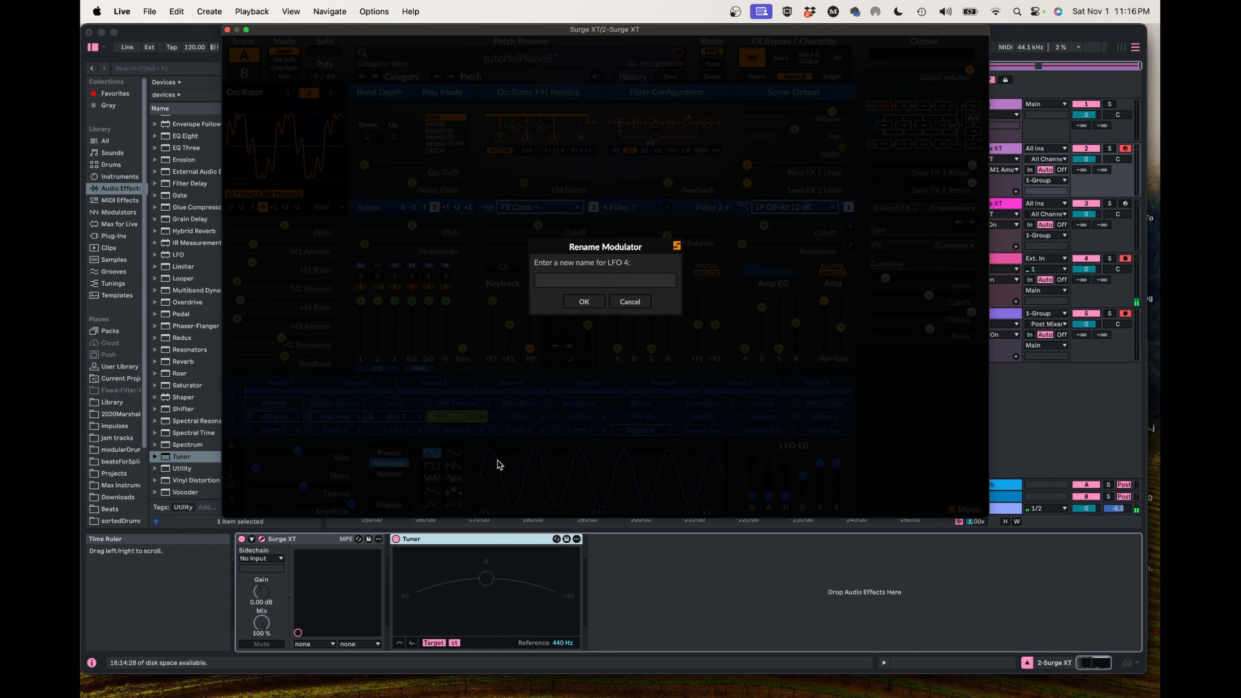
pyautogui.write('clankCurve')
pyautogui.click(582, 306)
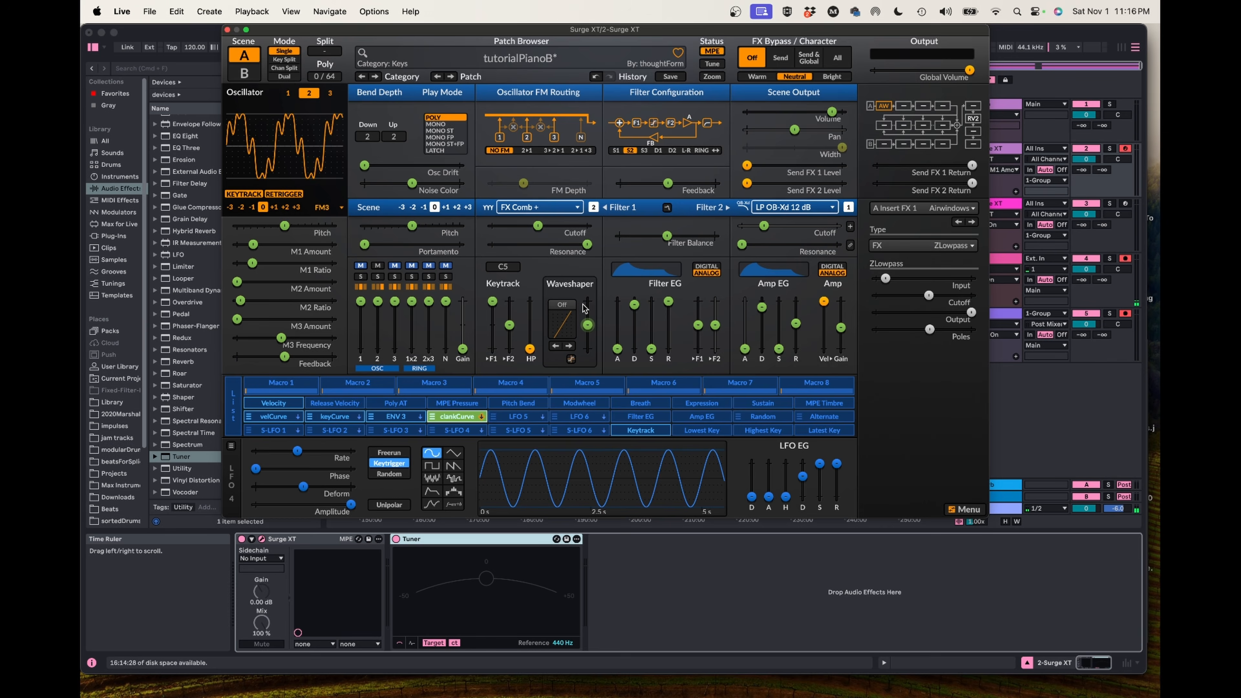
# - Switch the clankCurve modulator to the MSEG shape and disable its Rate
pyautogui.click(432, 504)
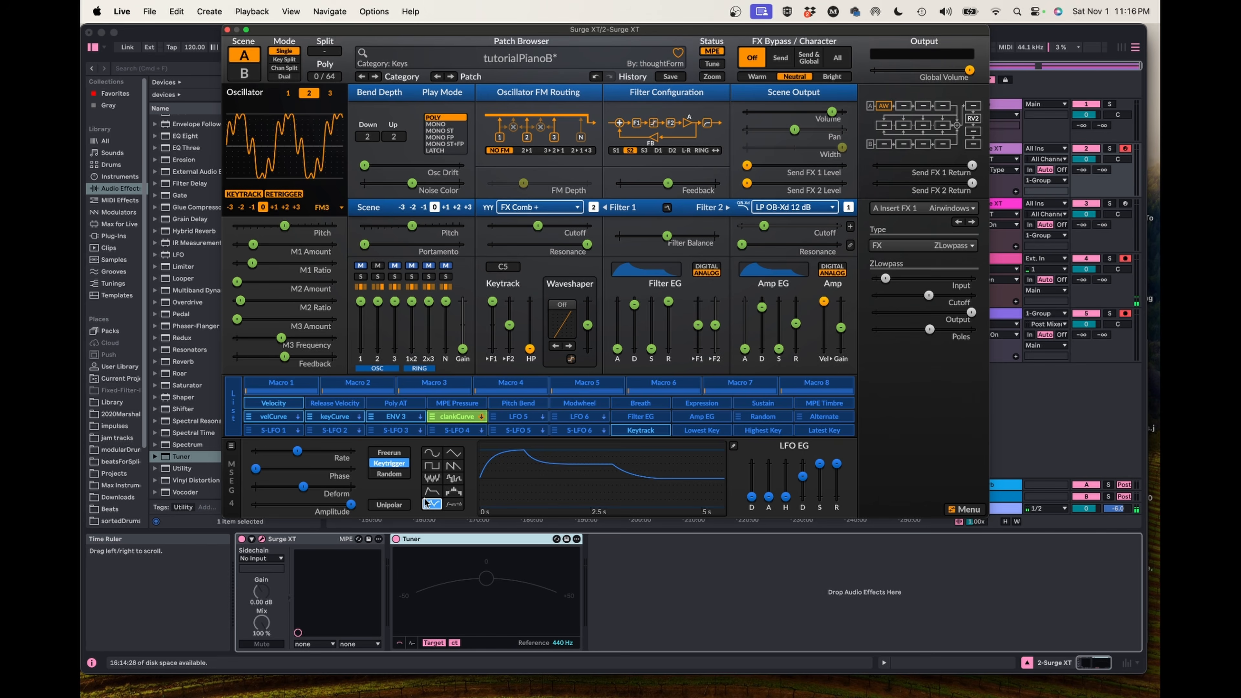
pyautogui.rightClick(296, 451)
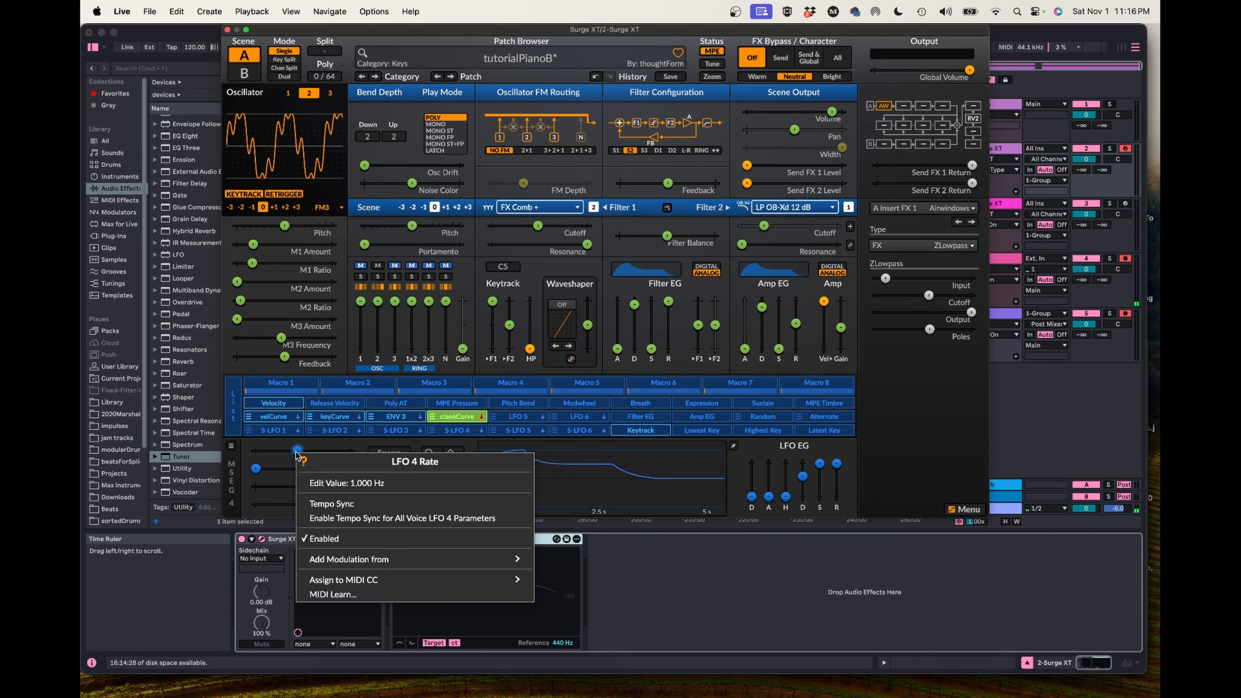
pyautogui.click(324, 538)
# - Set the clankCurve modulator's Phase to 50 %
pyautogui.rightClick(255, 468)
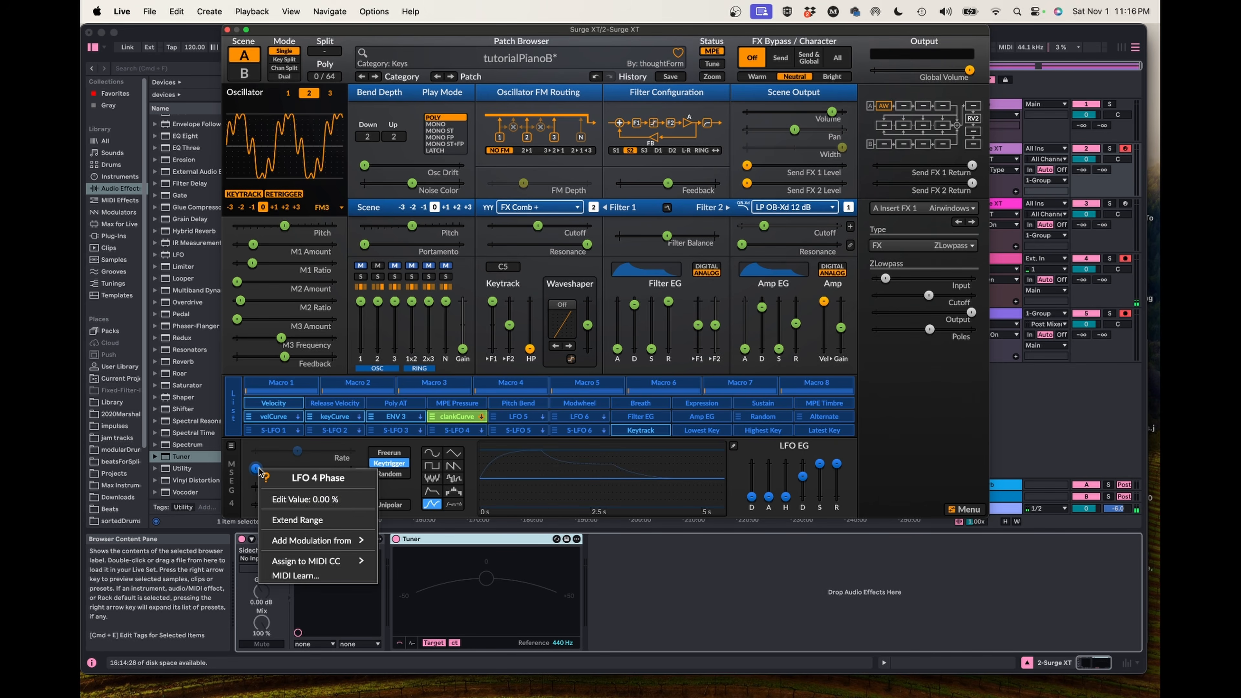
pyautogui.click(279, 504)
pyautogui.write('50')
pyautogui.press('Return')
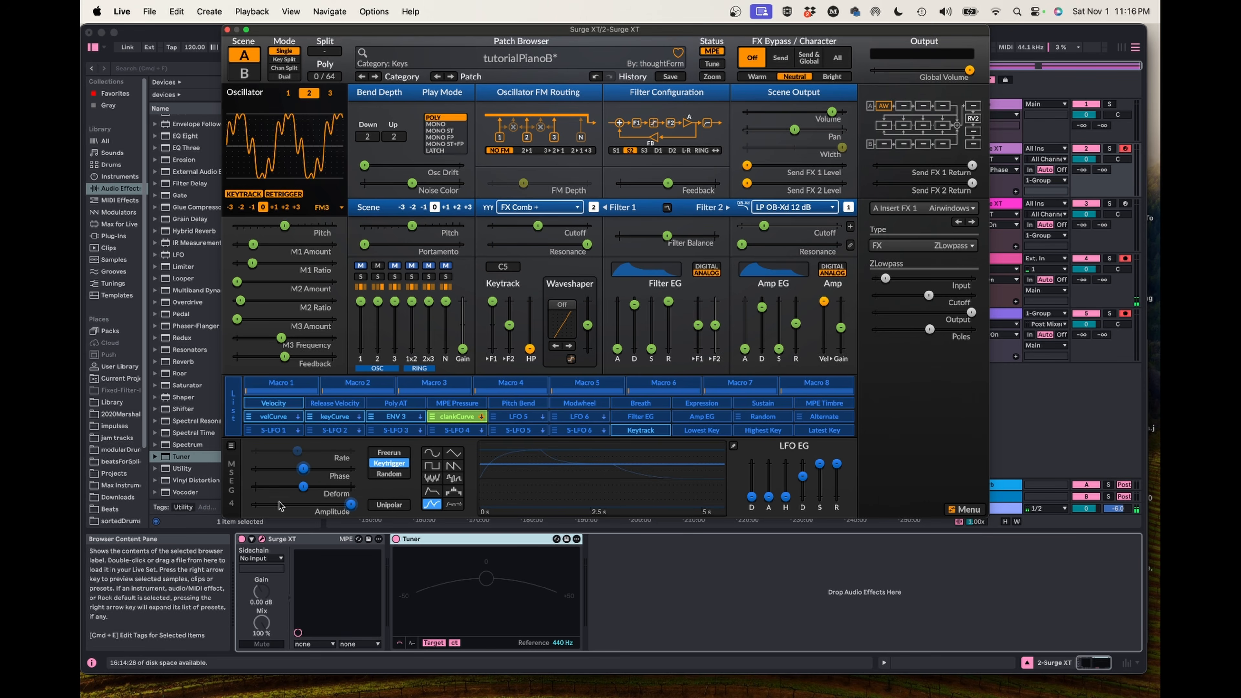
# - Add Keytrack modulation to the clankCurve Phase with a depth of 8.33 %
pyautogui.rightClick(303, 469)
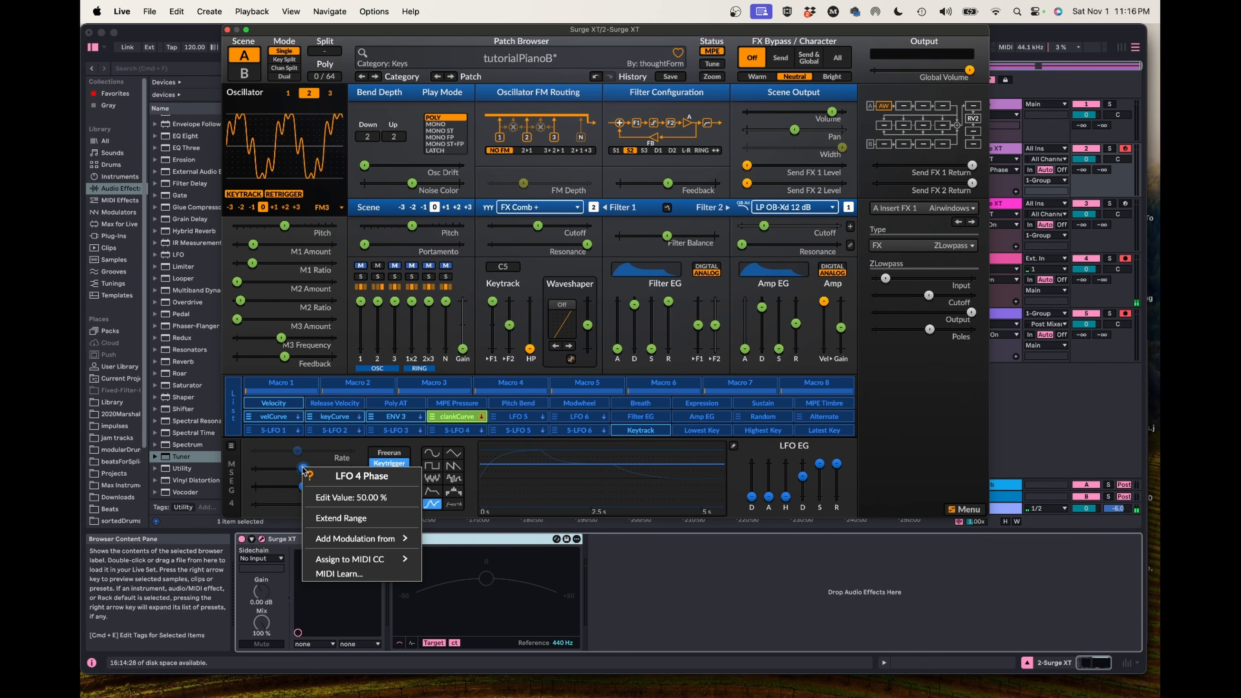
pyautogui.moveTo(345, 538)
pyautogui.moveTo(448, 527)
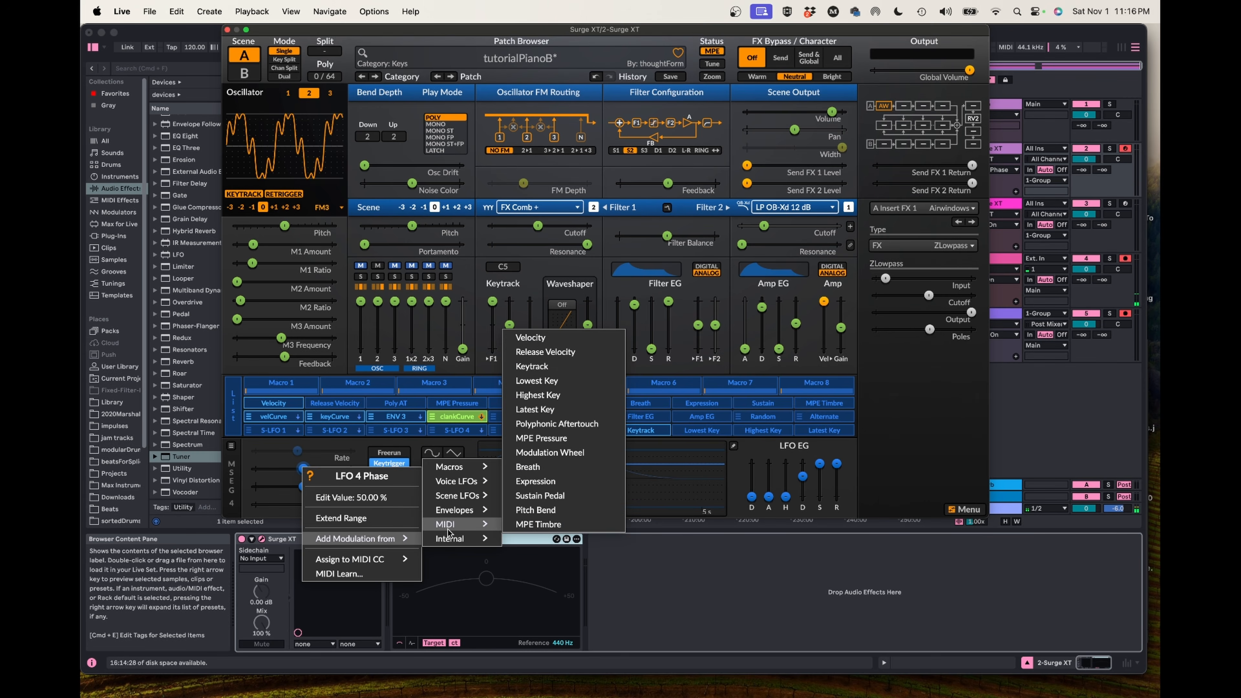
pyautogui.click(558, 366)
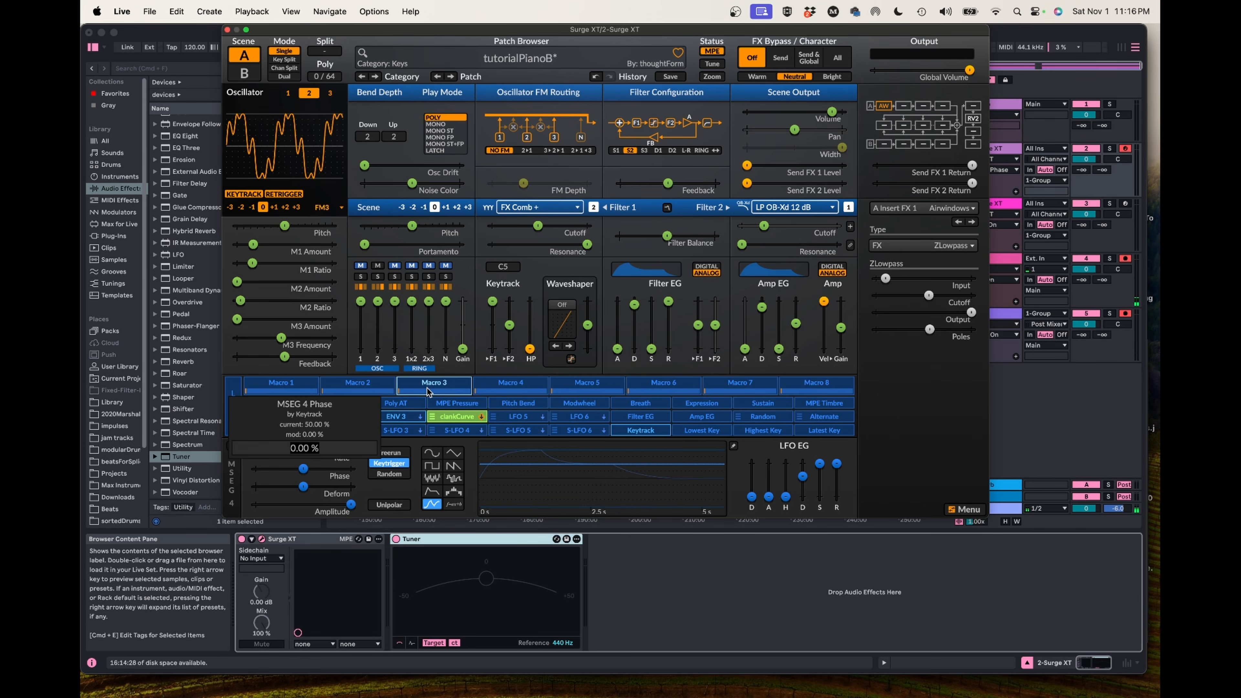
pyautogui.write('8.33')
pyautogui.press('Return')
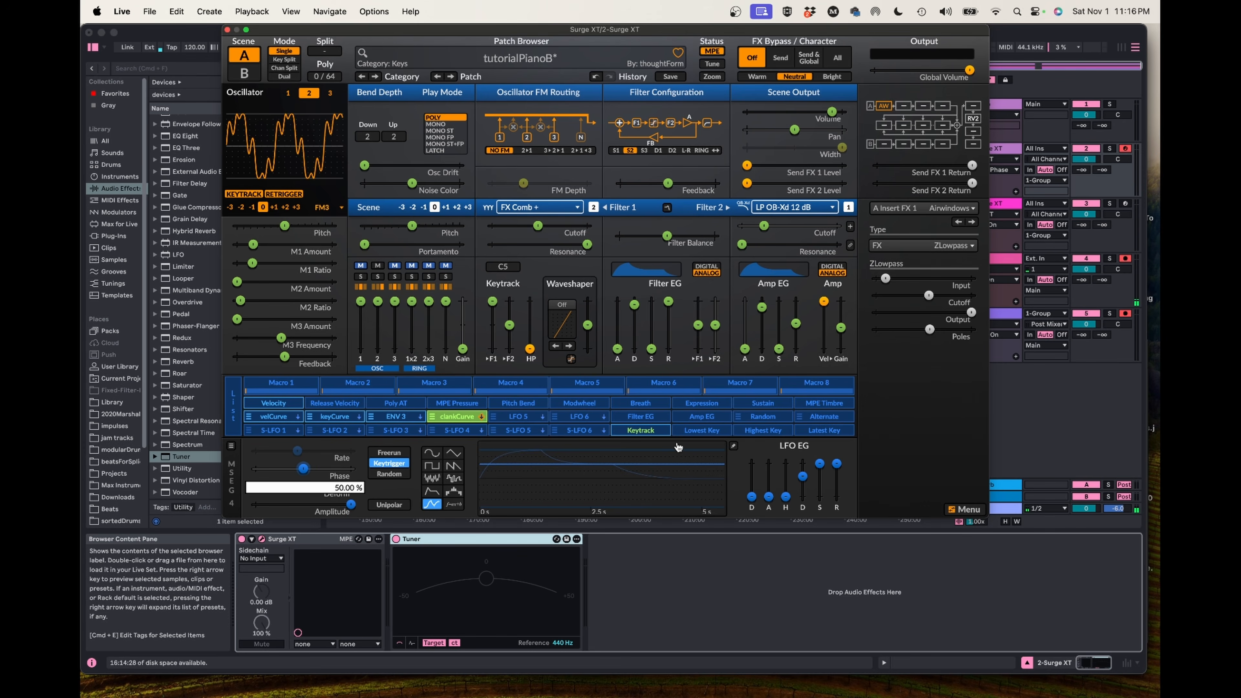
# - Make the clankCurve modulator unipolar and replace its envelope with a Minimal MSEG
pyautogui.click(389, 503)
pyautogui.click(389, 504)
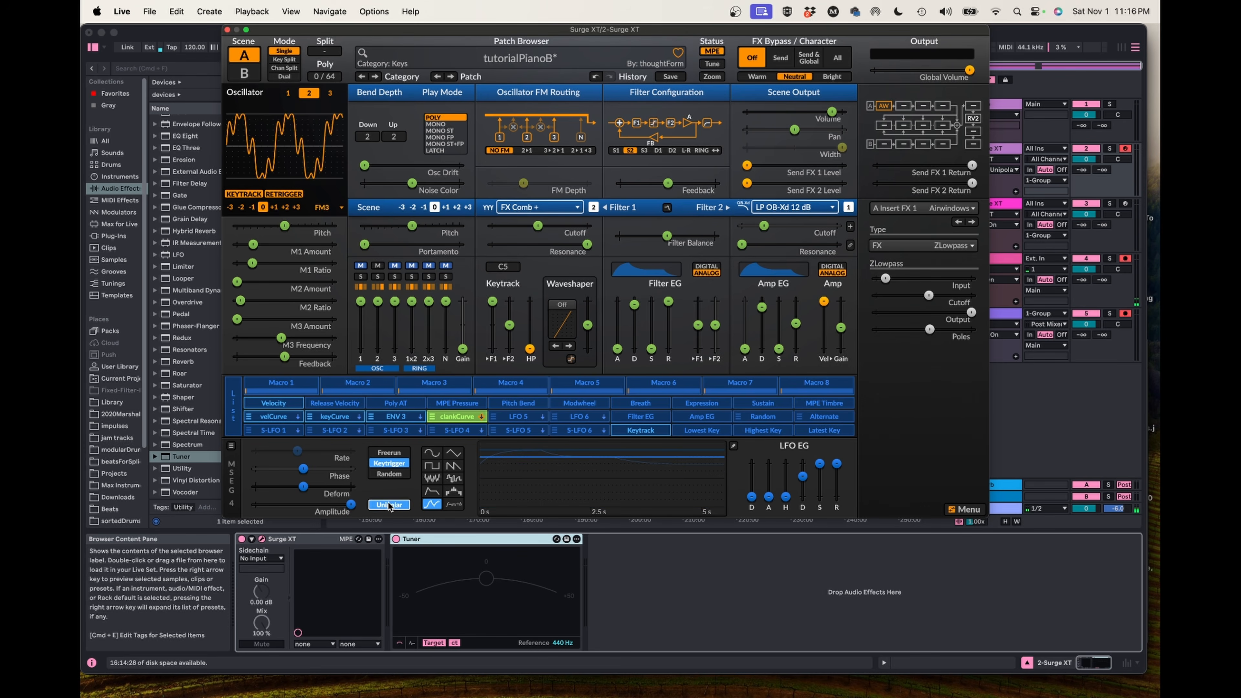
pyautogui.click(678, 468)
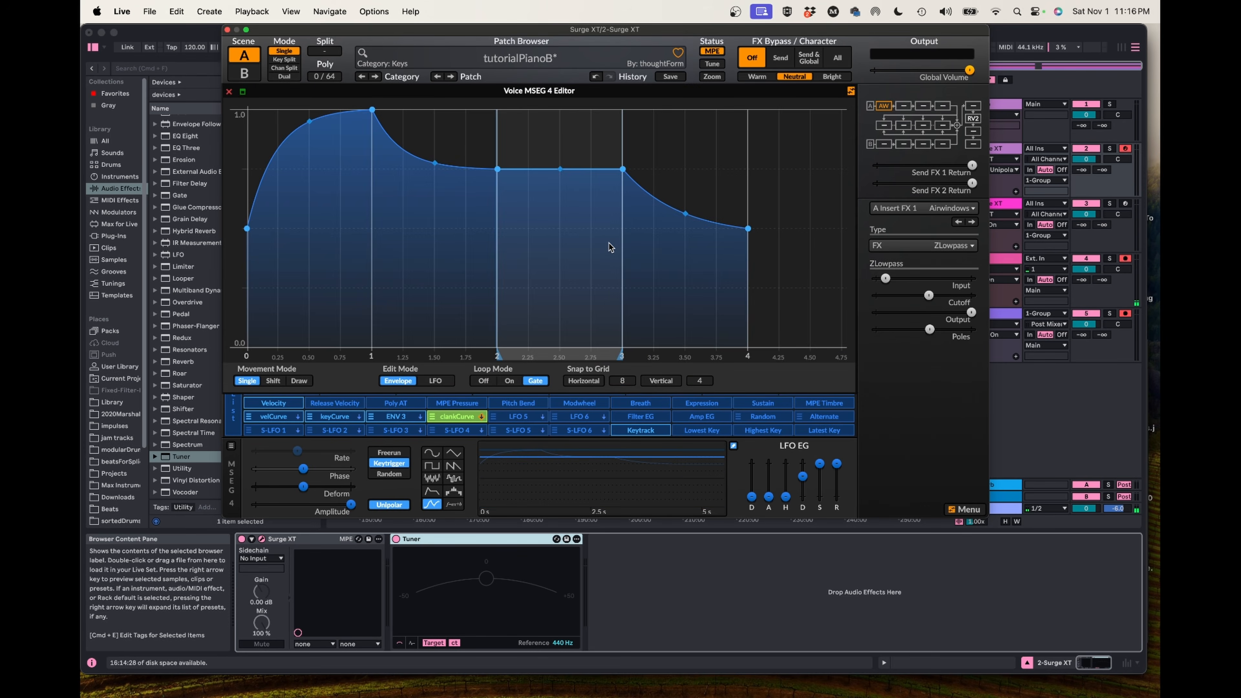
pyautogui.click(487, 380)
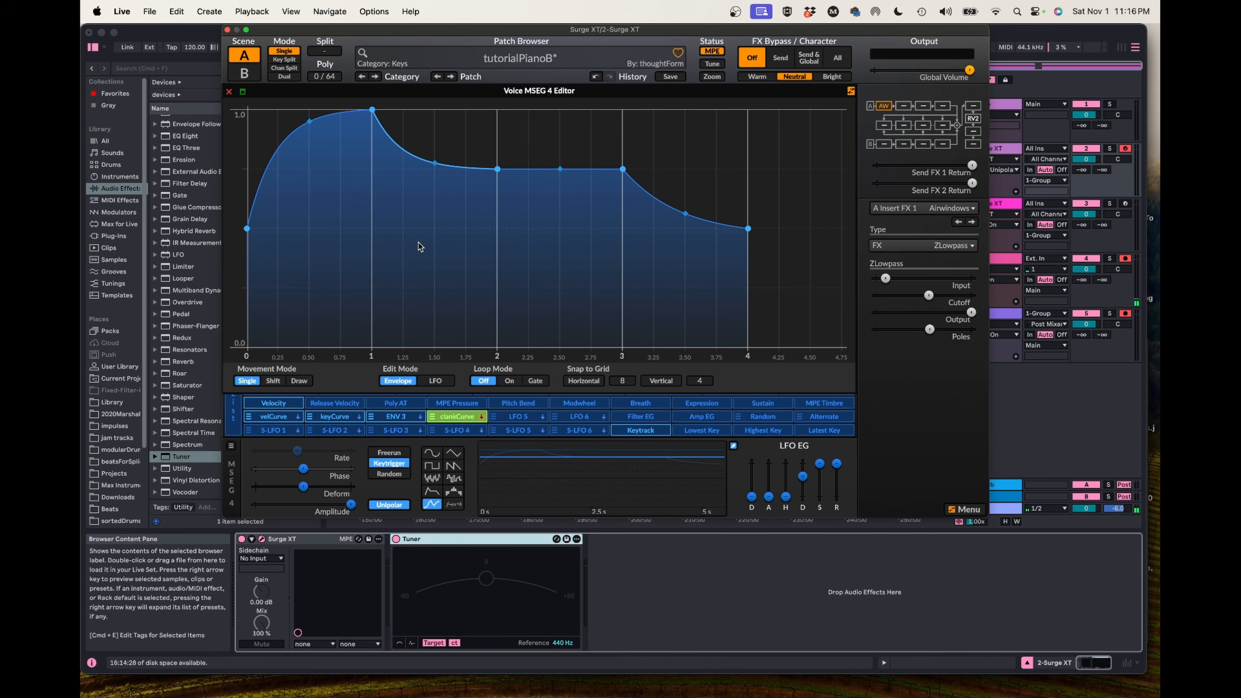
pyautogui.rightClick(415, 233)
pyautogui.moveTo(432, 261)
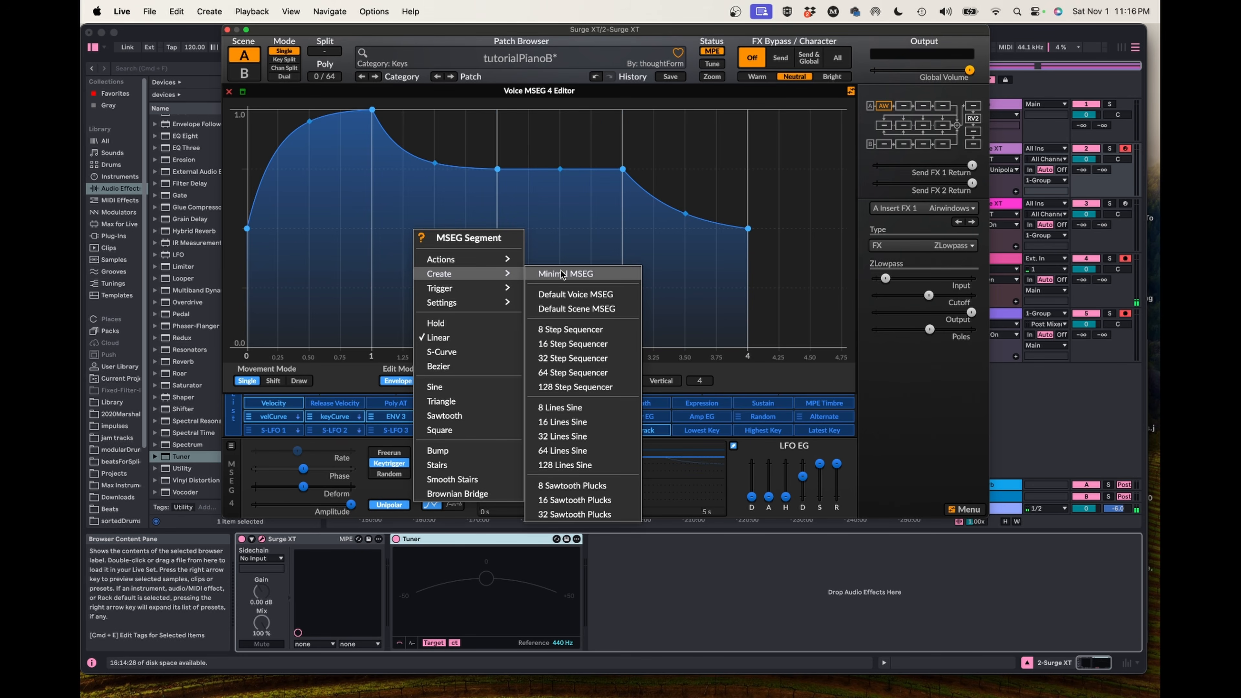
pyautogui.click(558, 270)
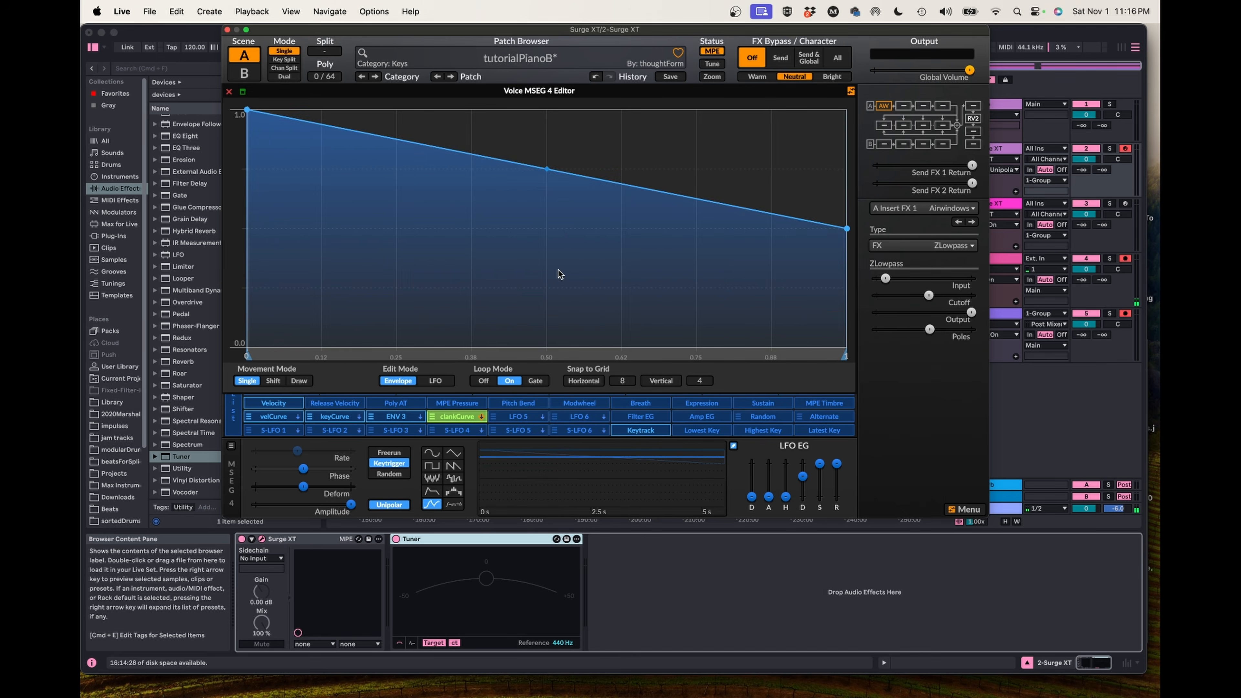
# - Shape the MSEG as a step that holds at 1.0 for about the first third and drops vertically to 0.0 for the rest
pyautogui.moveTo(844, 222); pyautogui.dragTo(844, 347)
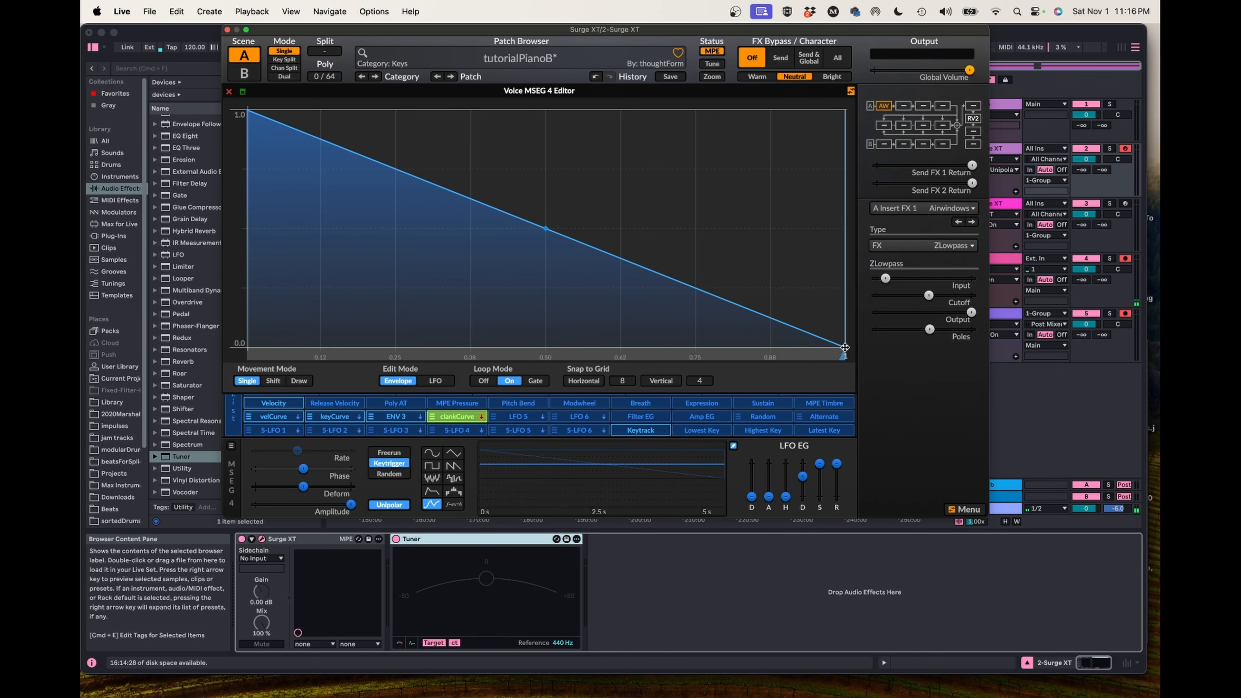
pyautogui.doubleClick(397, 168)
pyautogui.moveTo(396, 169); pyautogui.dragTo(448, 109)
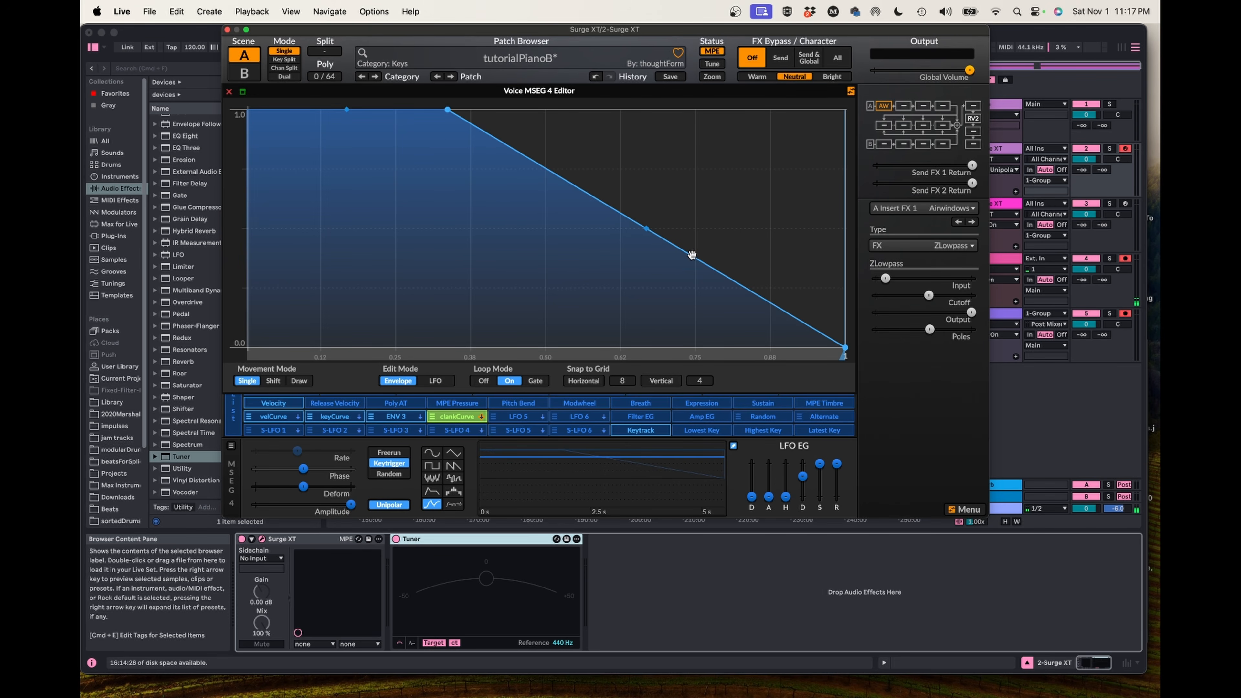
pyautogui.moveTo(692, 255); pyautogui.dragTo(447, 347)
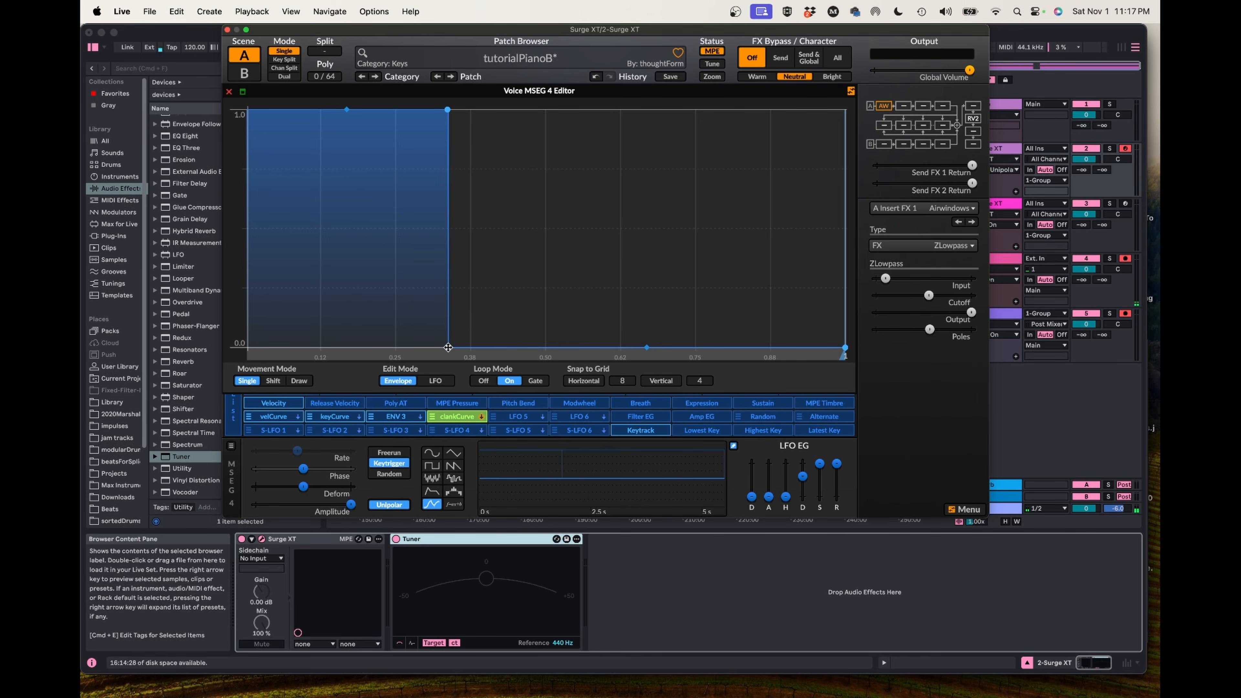
pyautogui.press('Escape')
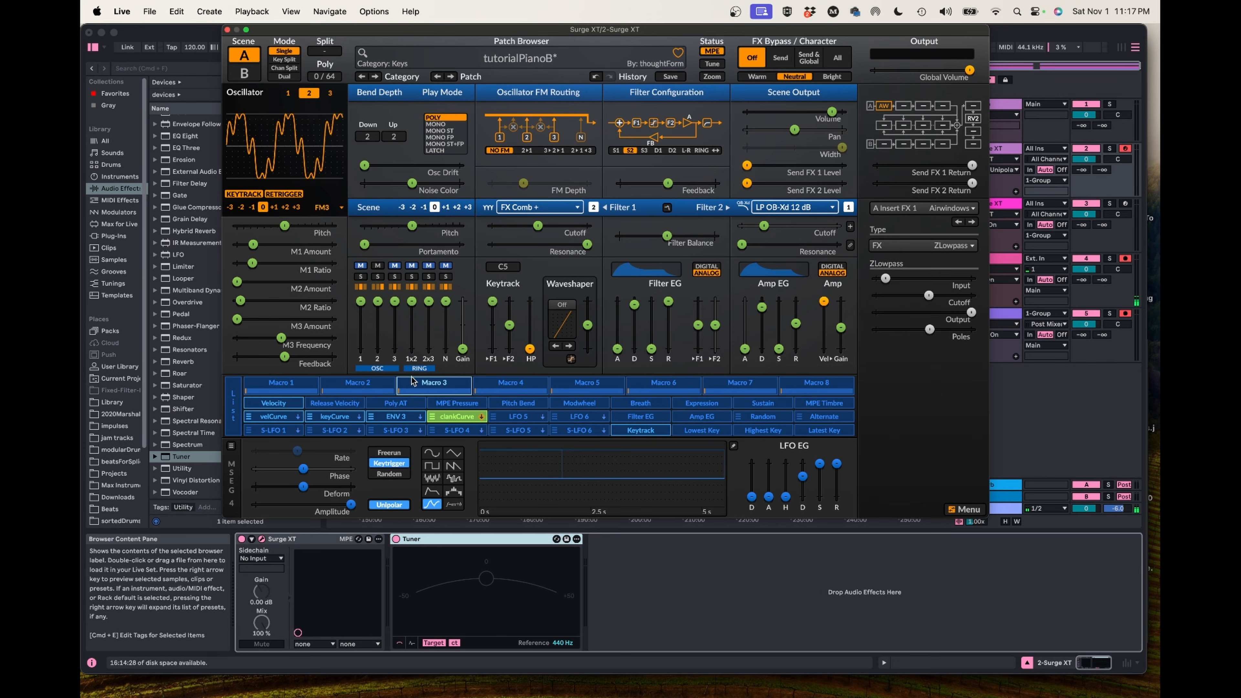
# - Lower oscillator 2's mixer level to -inf dB and assign clankCurve to modulate it up to the level of the other oscillators
pyautogui.click(443, 417)
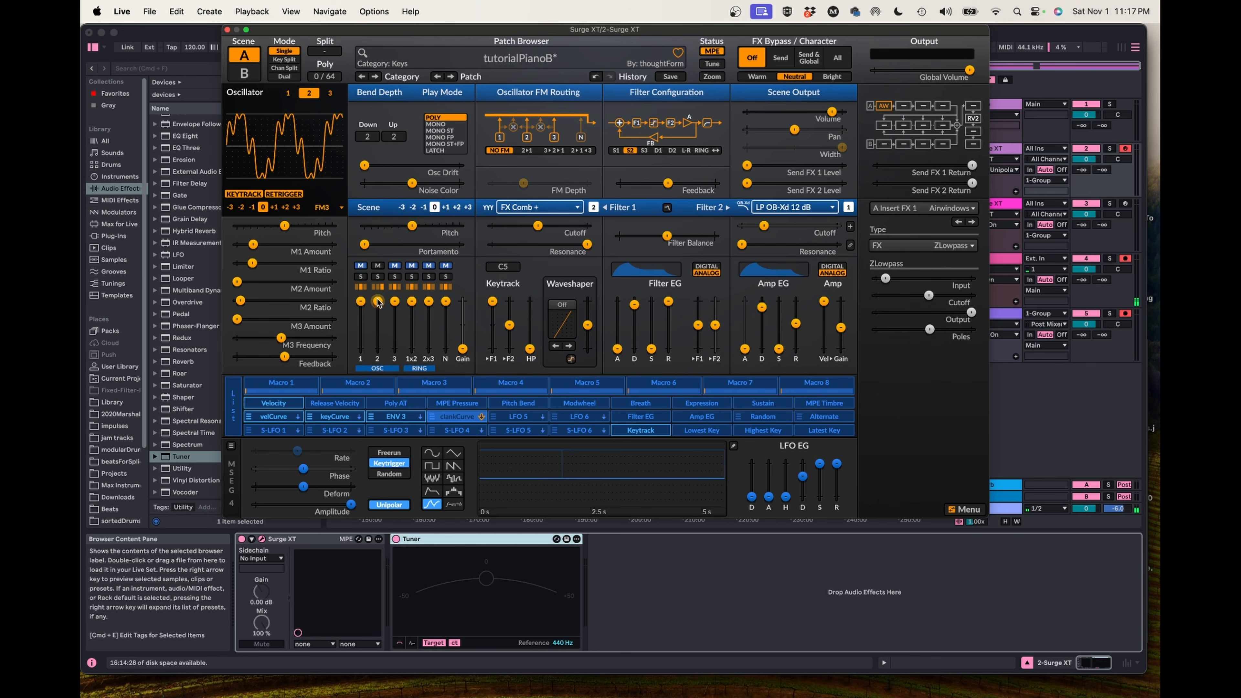
pyautogui.moveTo(378, 302); pyautogui.dragTo(378, 349)
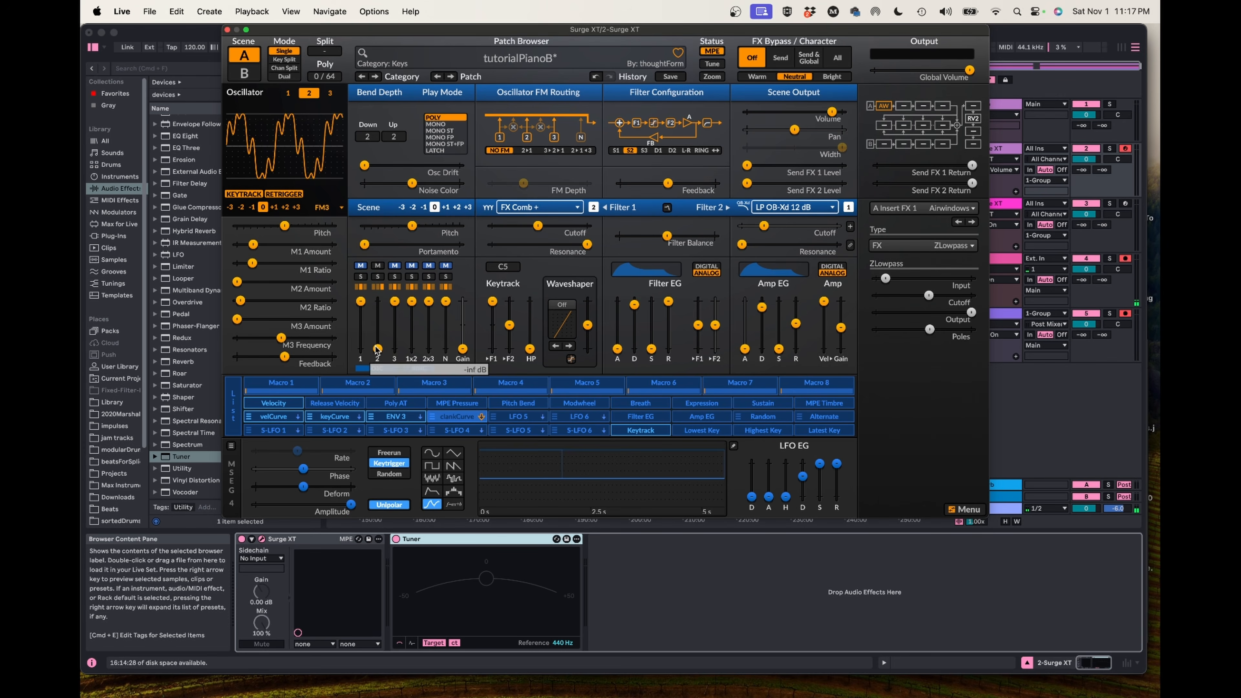
pyautogui.click(462, 417)
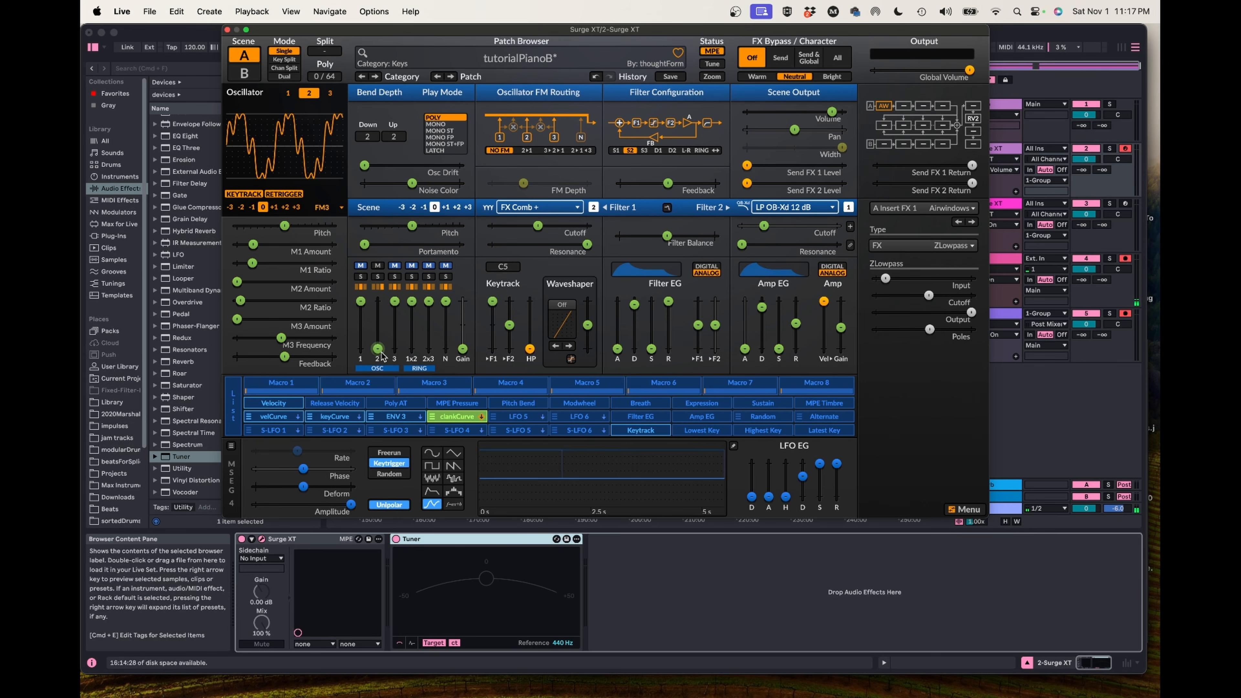
pyautogui.moveTo(378, 348); pyautogui.dragTo(378, 301)
pyautogui.moveTo(417, 349)
pyautogui.moveTo(463, 327)
pyautogui.moveTo(379, 325)
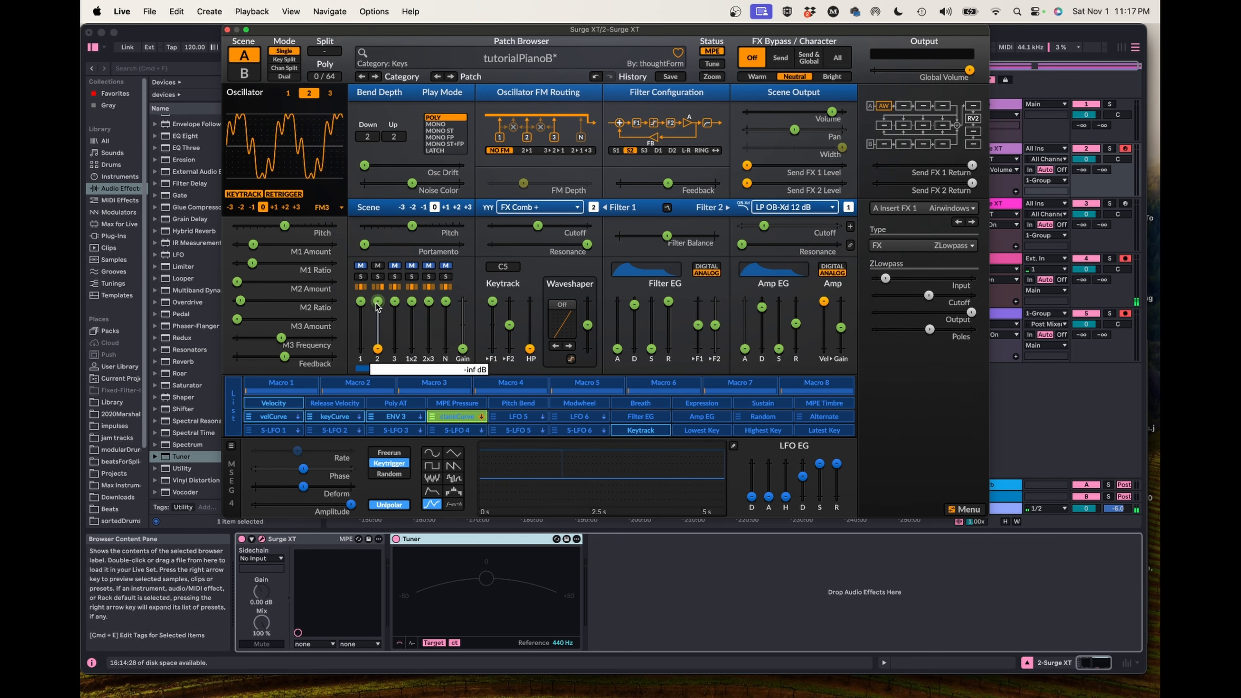
pyautogui.click(459, 419)
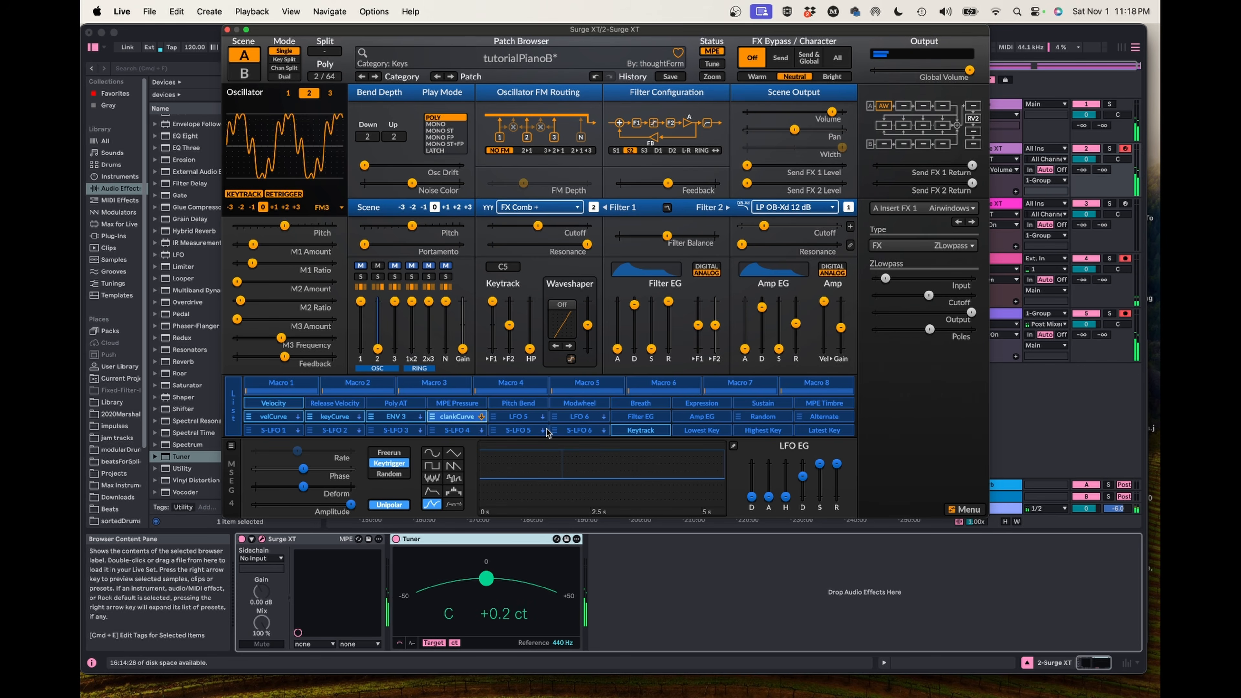
# - Slope the drop in the clankCurve MSEG by moving its upper middle node earlier, and delete that node to leave a straight decay
pyautogui.click(733, 446)
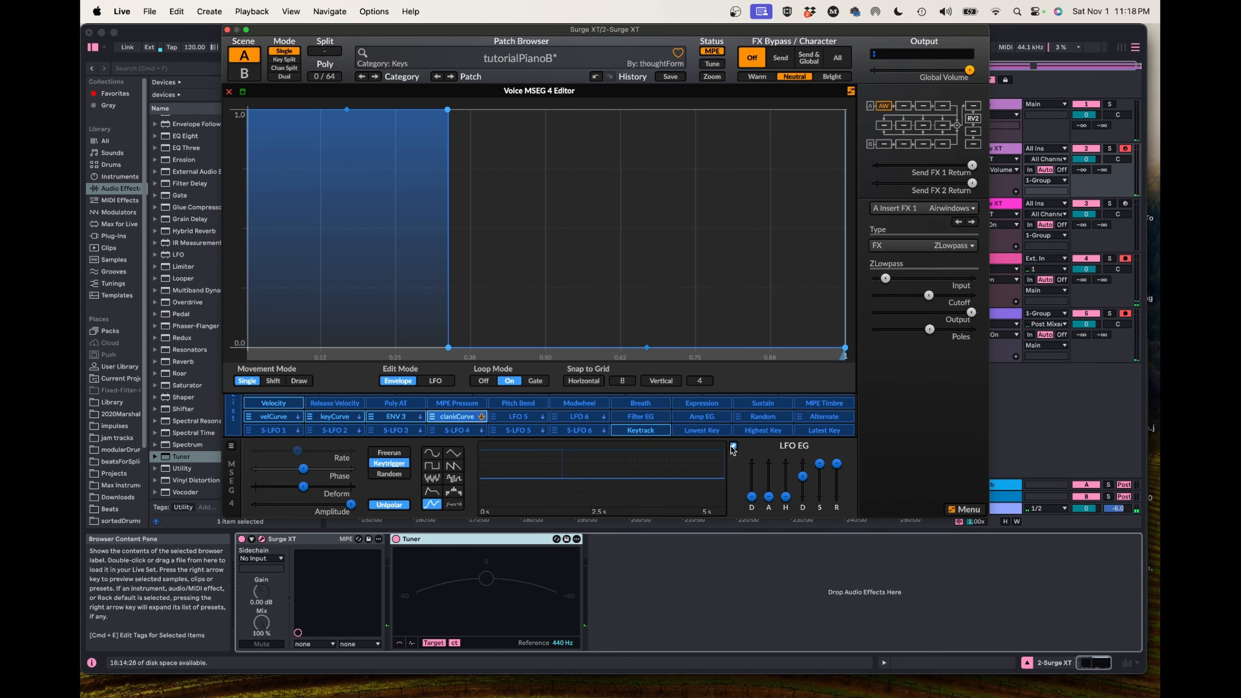
pyautogui.moveTo(448, 110); pyautogui.dragTo(376, 110)
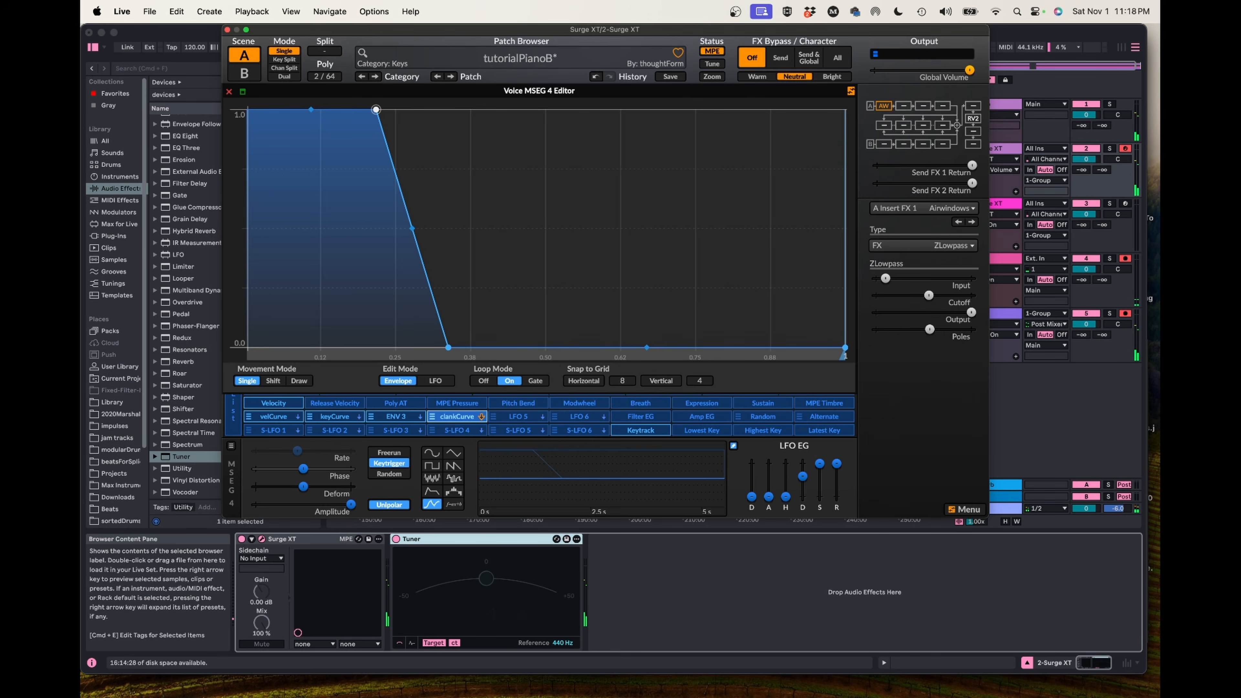
pyautogui.moveTo(376, 109); pyautogui.dragTo(381, 110)
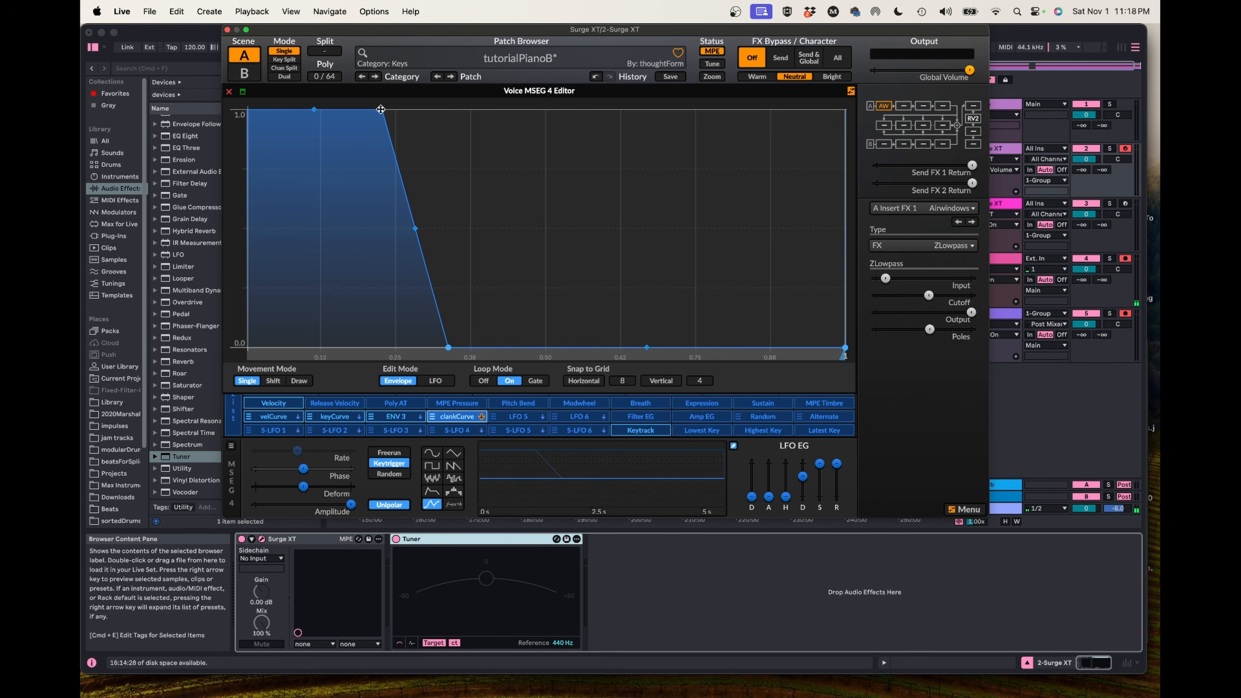
pyautogui.moveTo(381, 109)
pyautogui.mouseDown()
pyautogui.moveTo(350, 109)
pyautogui.moveTo(383, 110)
pyautogui.mouseUp()
pyautogui.moveTo(383, 109); pyautogui.dragTo(380, 157)
pyautogui.doubleClick(380, 157)
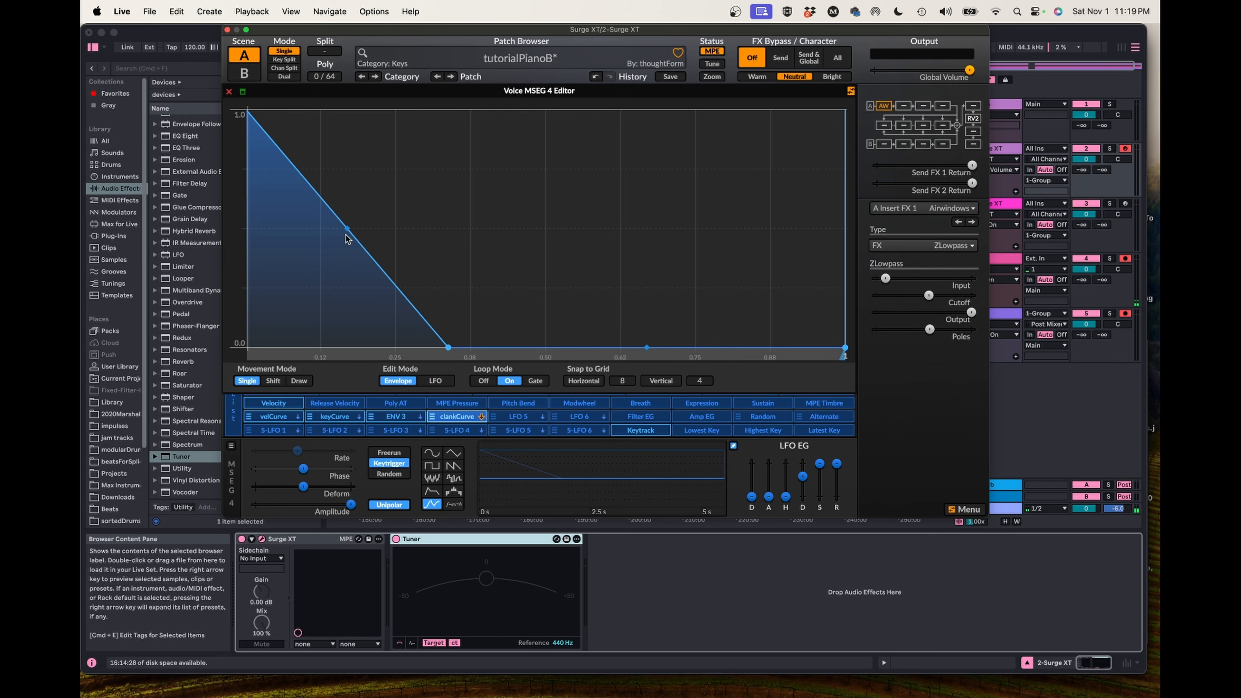
# - Bend the decay segment of the clankCurve MSEG upward into a moderate convex curve and close the MSEG editor
pyautogui.moveTo(346, 229); pyautogui.dragTo(347, 126)
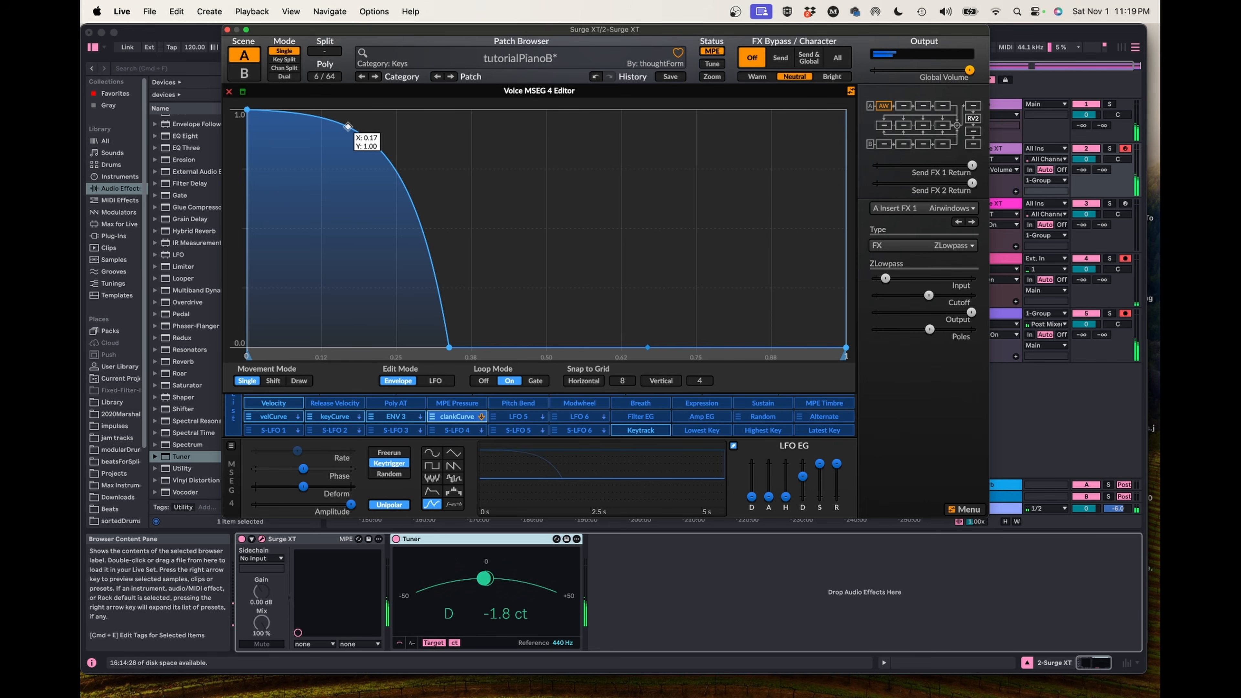
pyautogui.moveTo(348, 126); pyautogui.dragTo(347, 169)
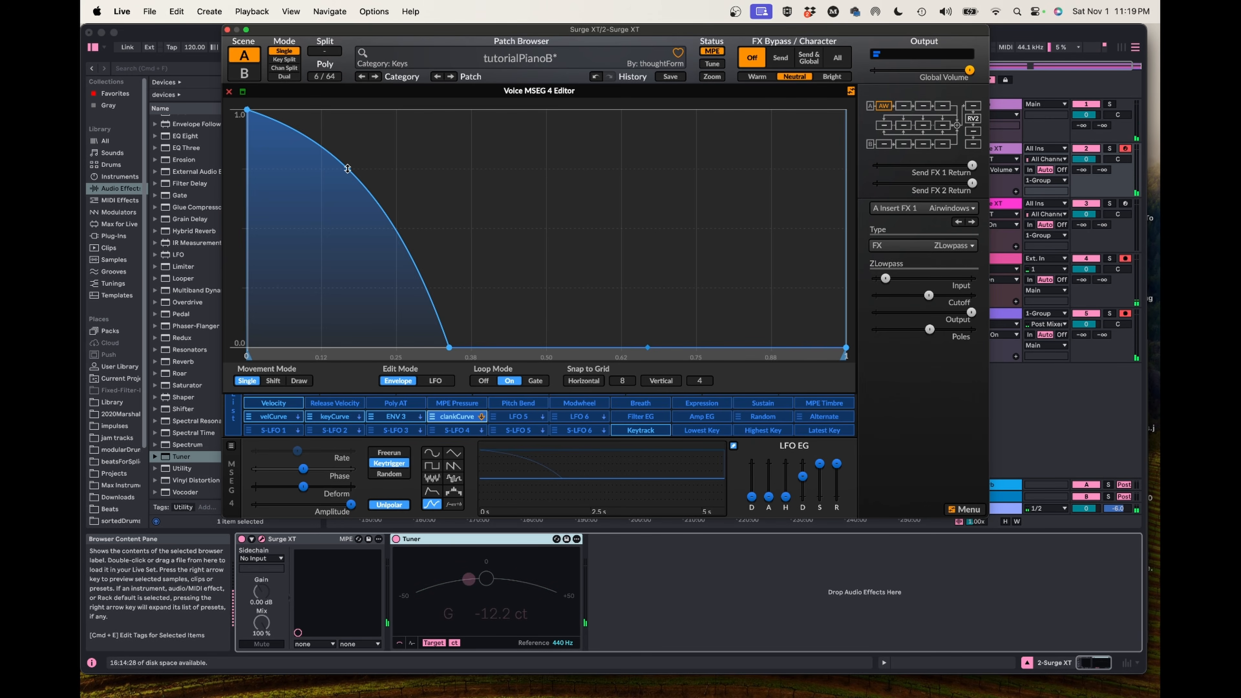
pyautogui.click(229, 91)
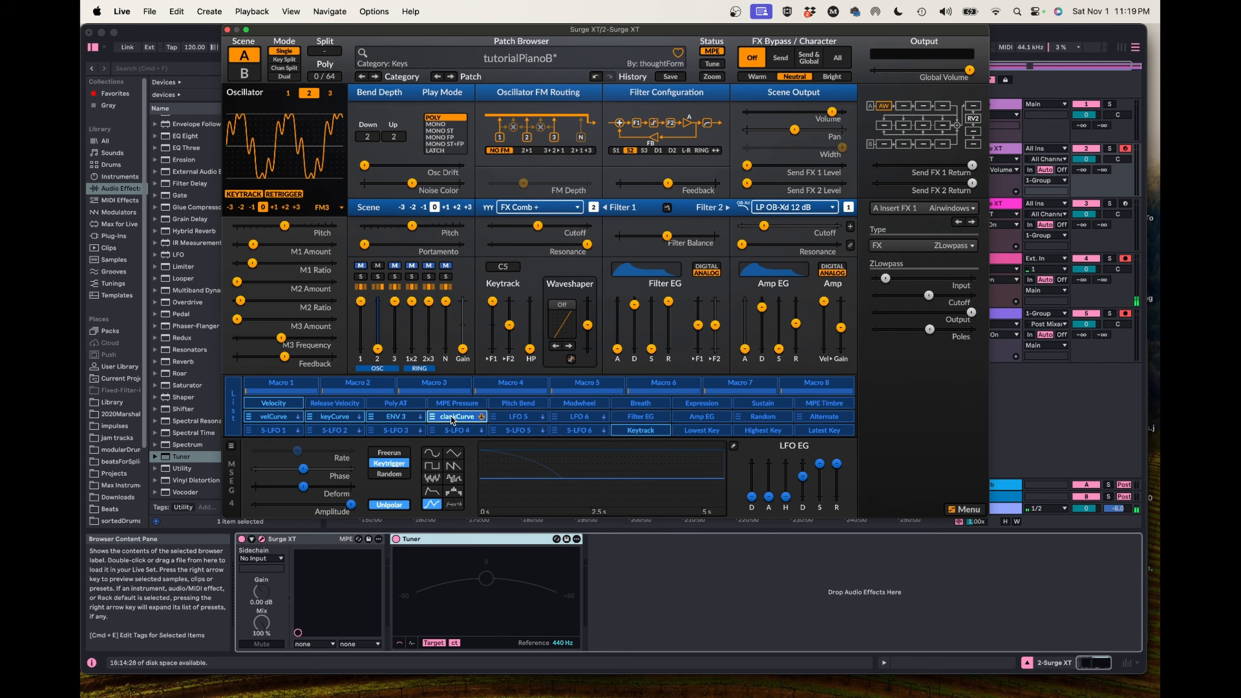
# - Assign clankCurve to raise oscillator 2's M1 Amount to about mid-range and its M1 Ratio only slightly
pyautogui.click(450, 417)
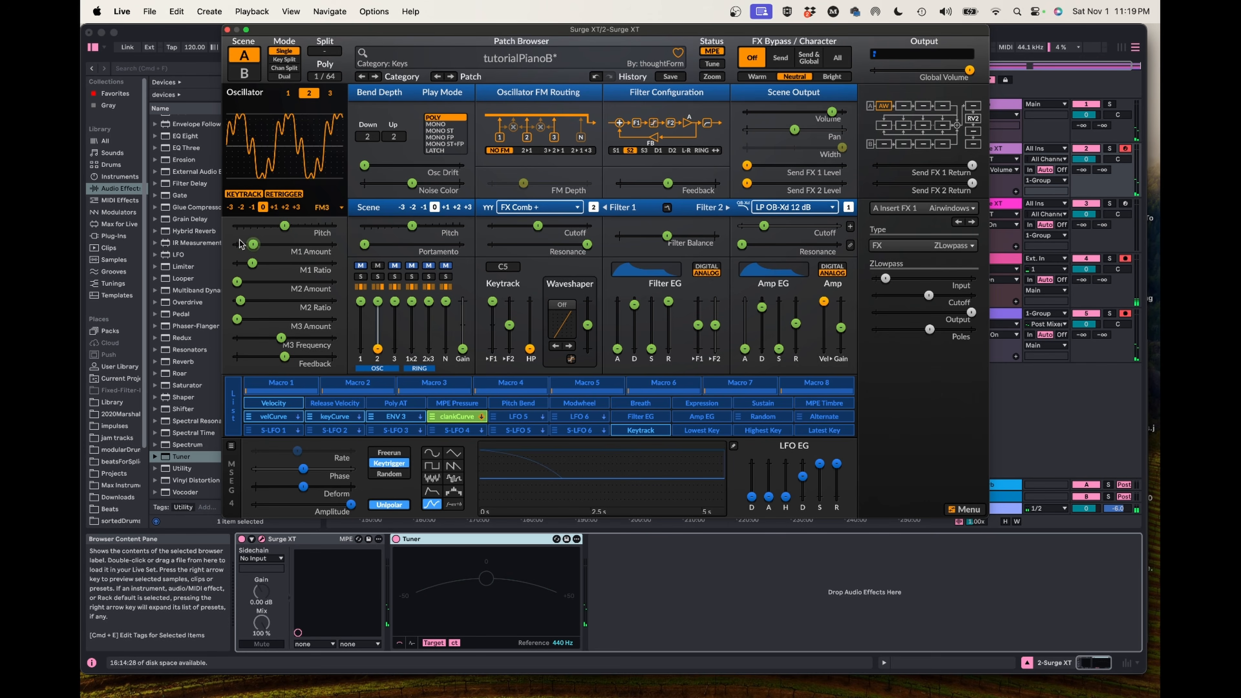
pyautogui.moveTo(253, 245); pyautogui.dragTo(282, 244)
pyautogui.click(253, 264)
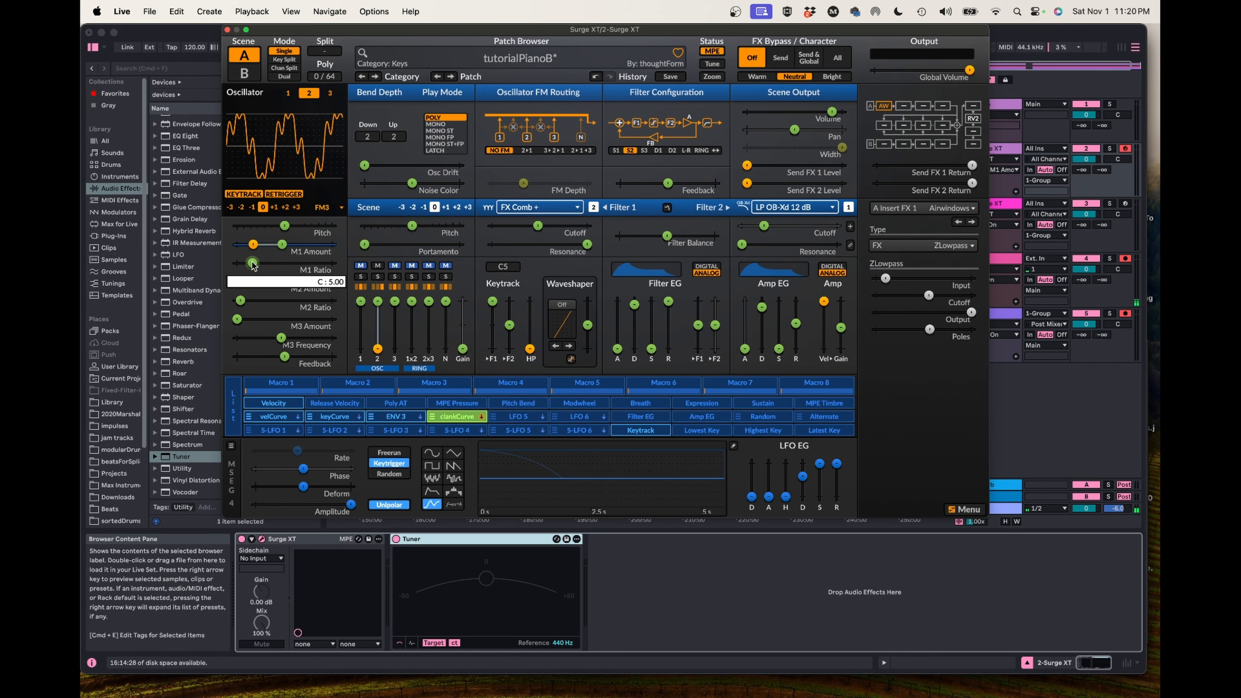
pyautogui.click(252, 263)
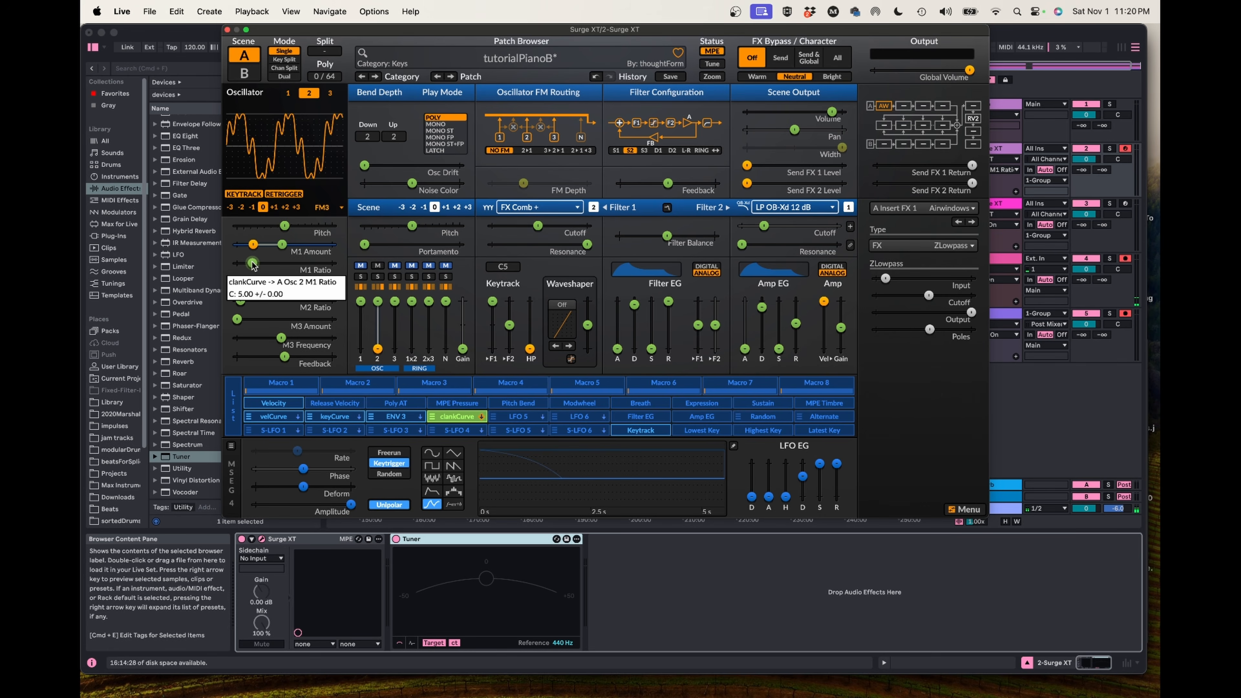
pyautogui.moveTo(253, 264); pyautogui.dragTo(257, 263)
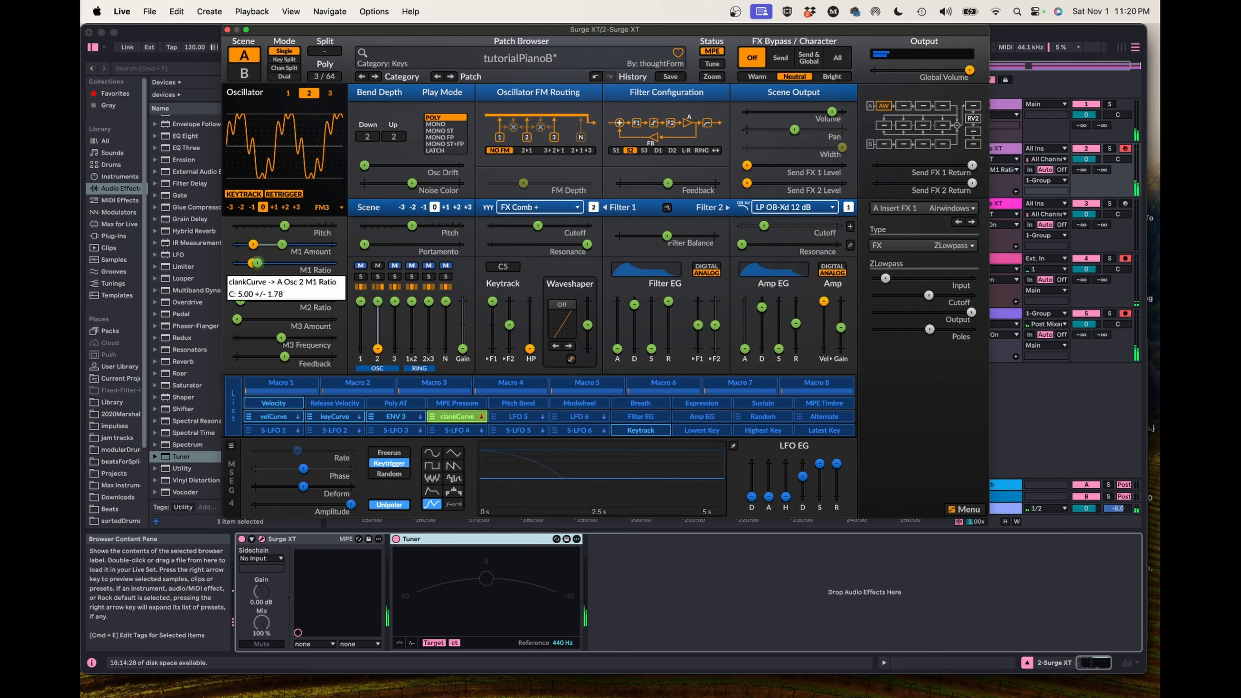
pyautogui.moveTo(256, 263); pyautogui.dragTo(255, 263)
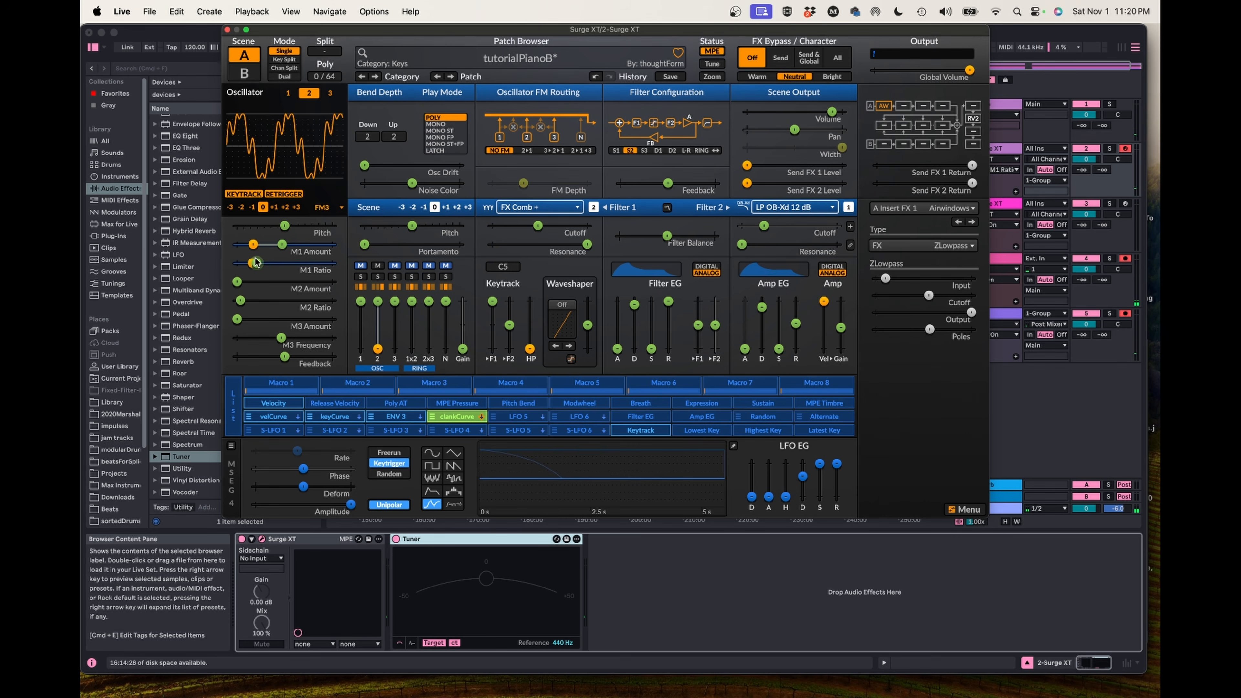
pyautogui.click(446, 415)
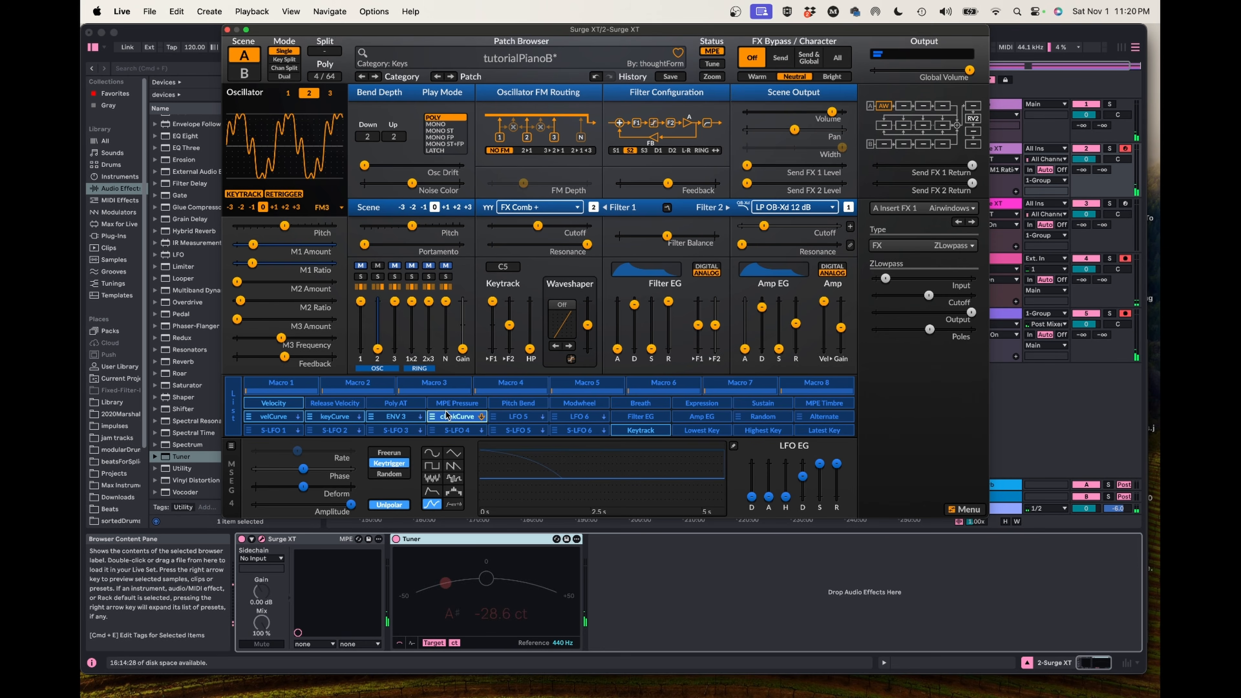
pyautogui.click(446, 415)
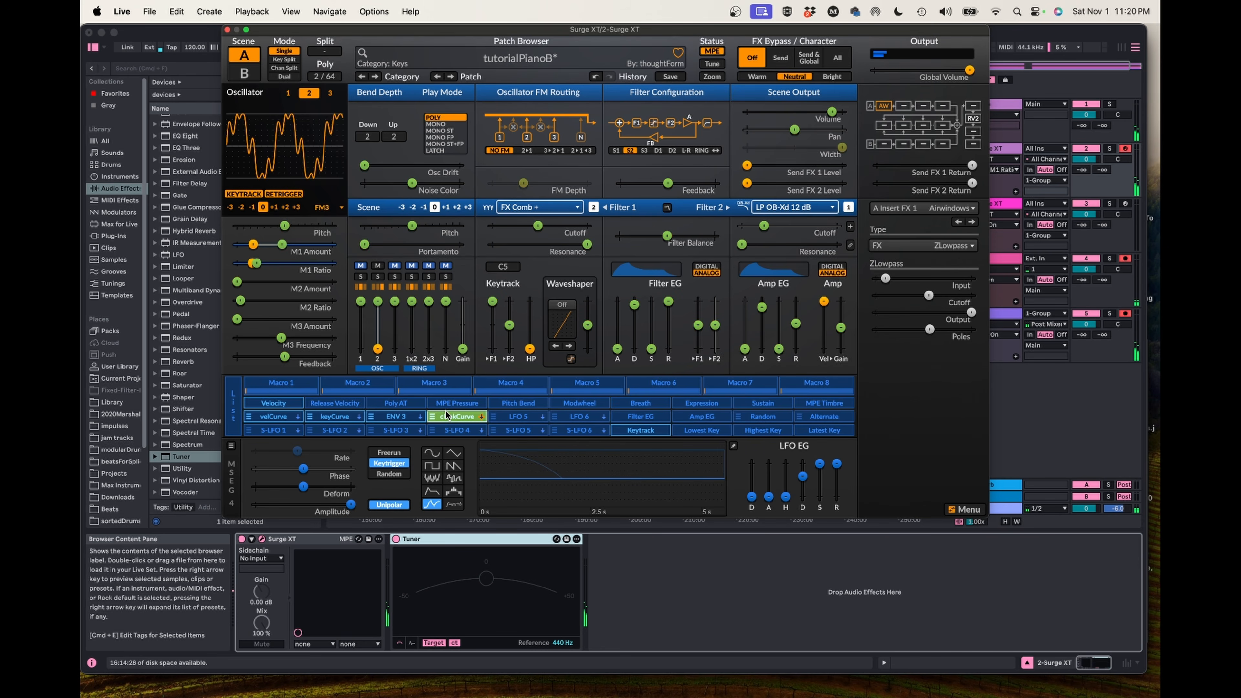
pyautogui.click(446, 414)
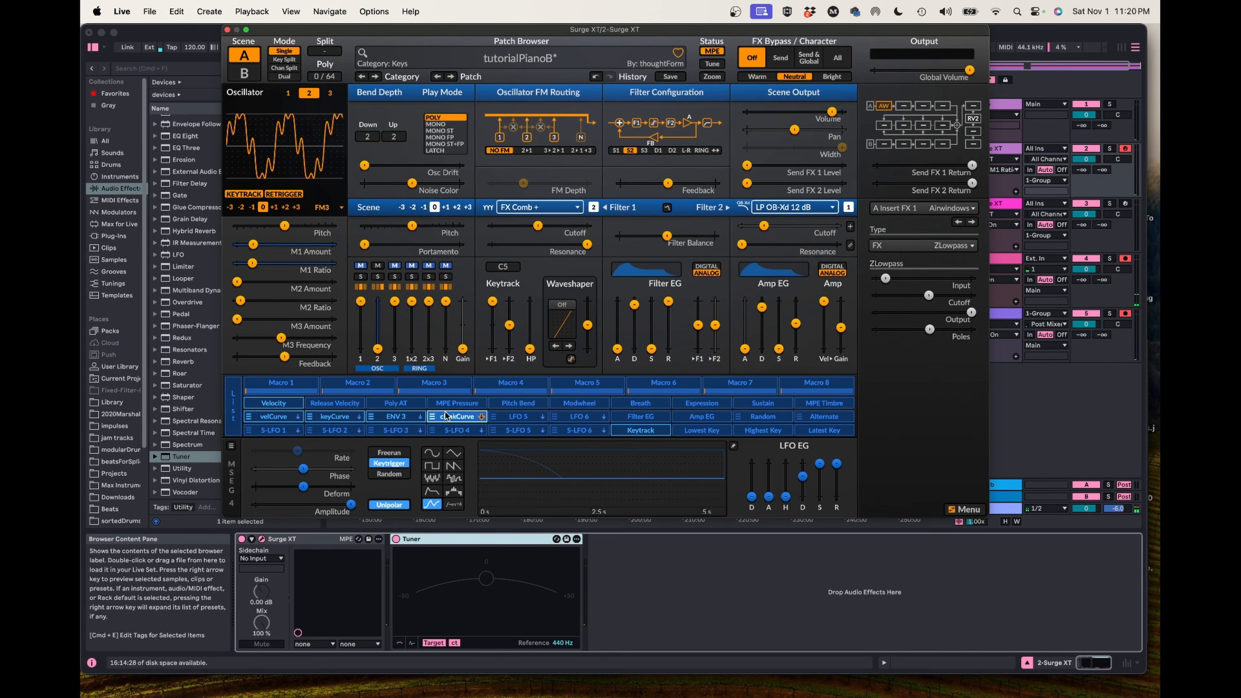
pyautogui.click(446, 416)
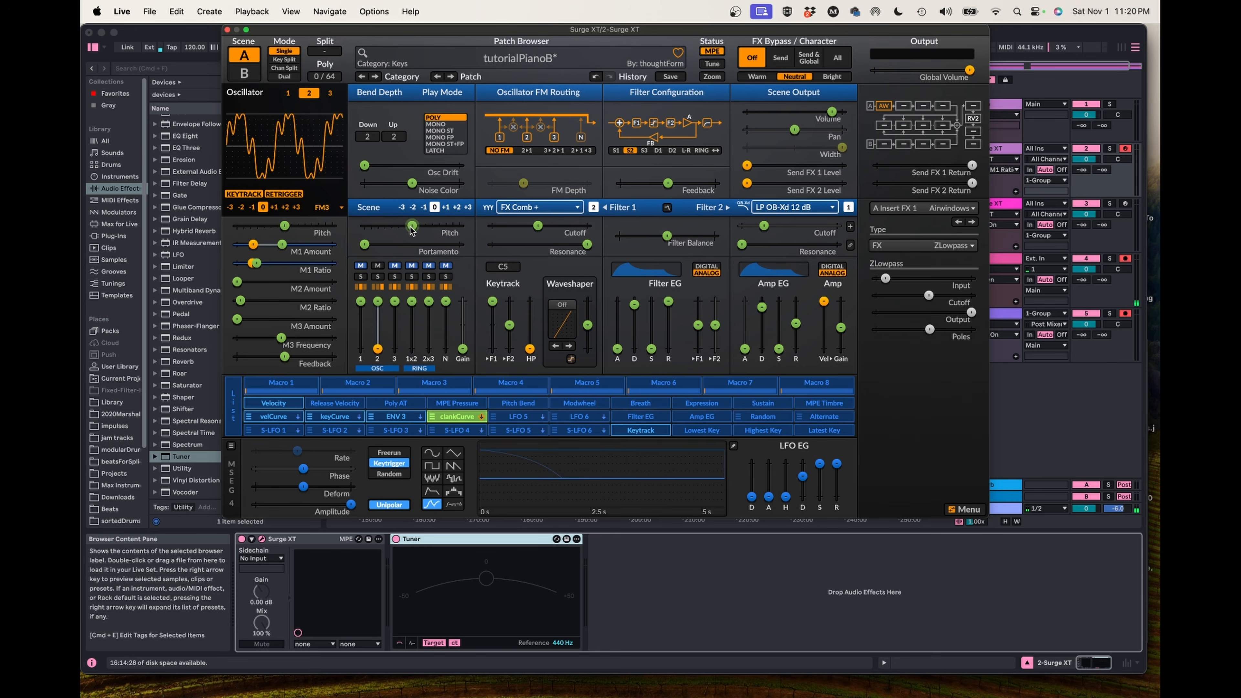
pyautogui.moveTo(411, 228)
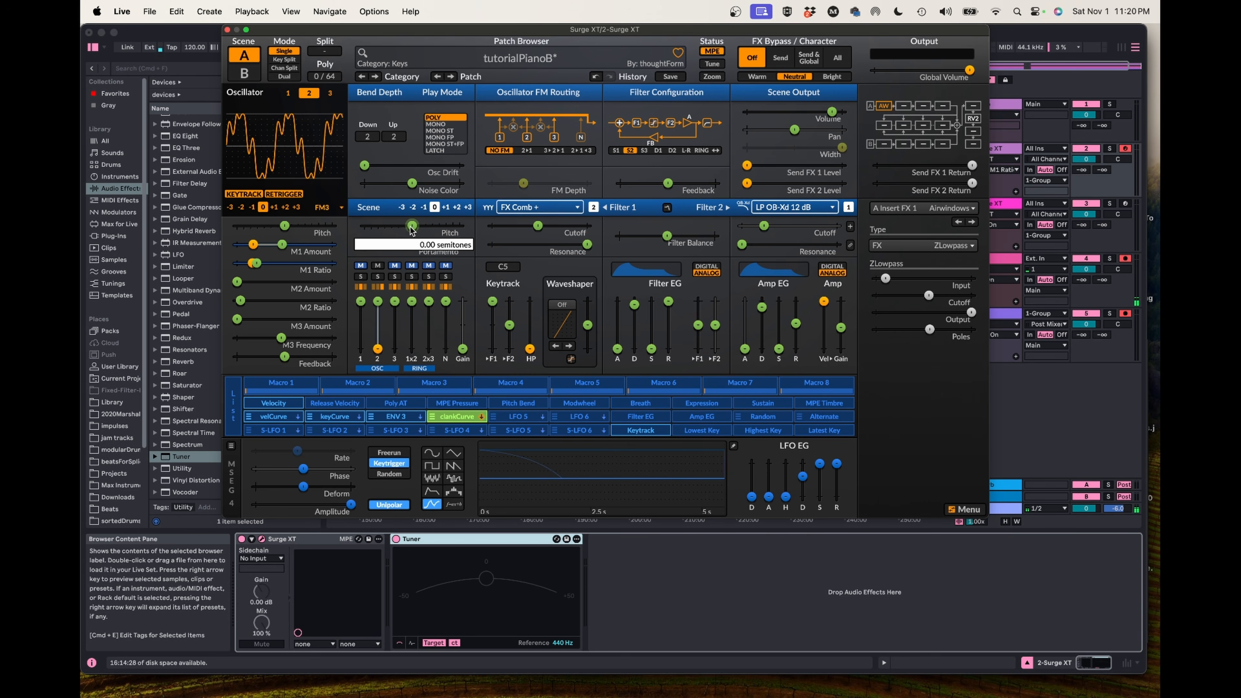
pyautogui.click(447, 419)
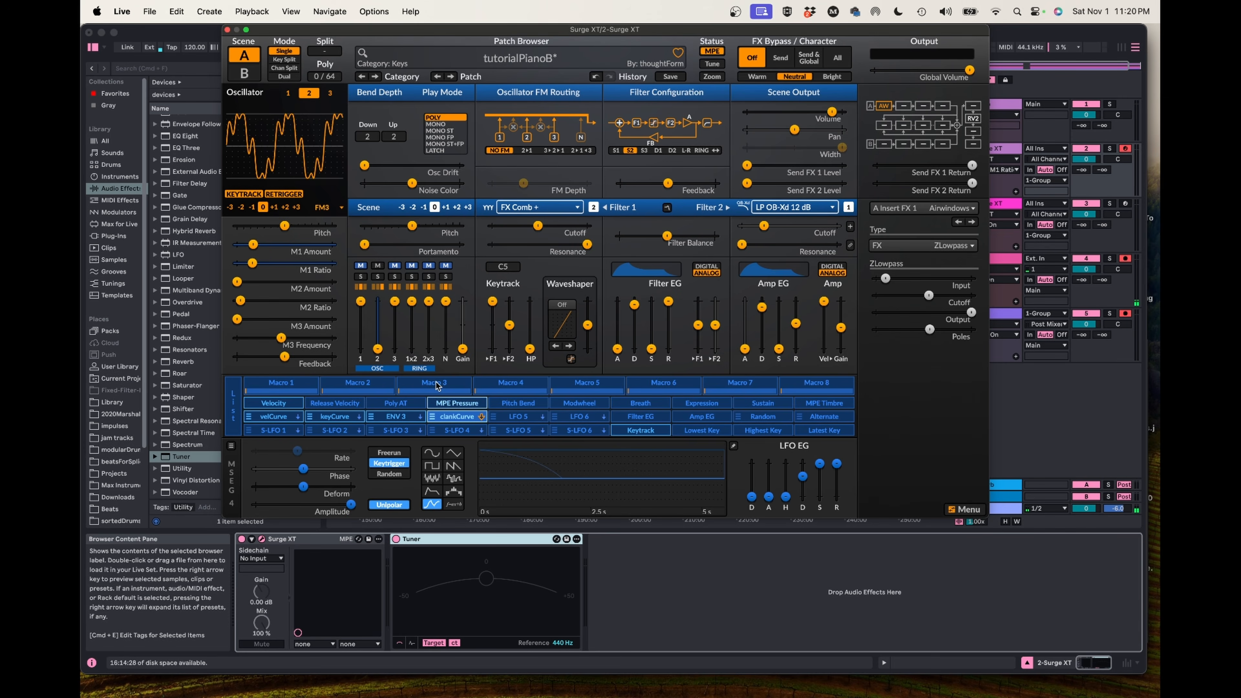
# - Unmute oscillator 1, modulate its level slightly downward with clankCurve, and reduce clankCurve's modulation of oscillator 2's level
pyautogui.click(361, 265)
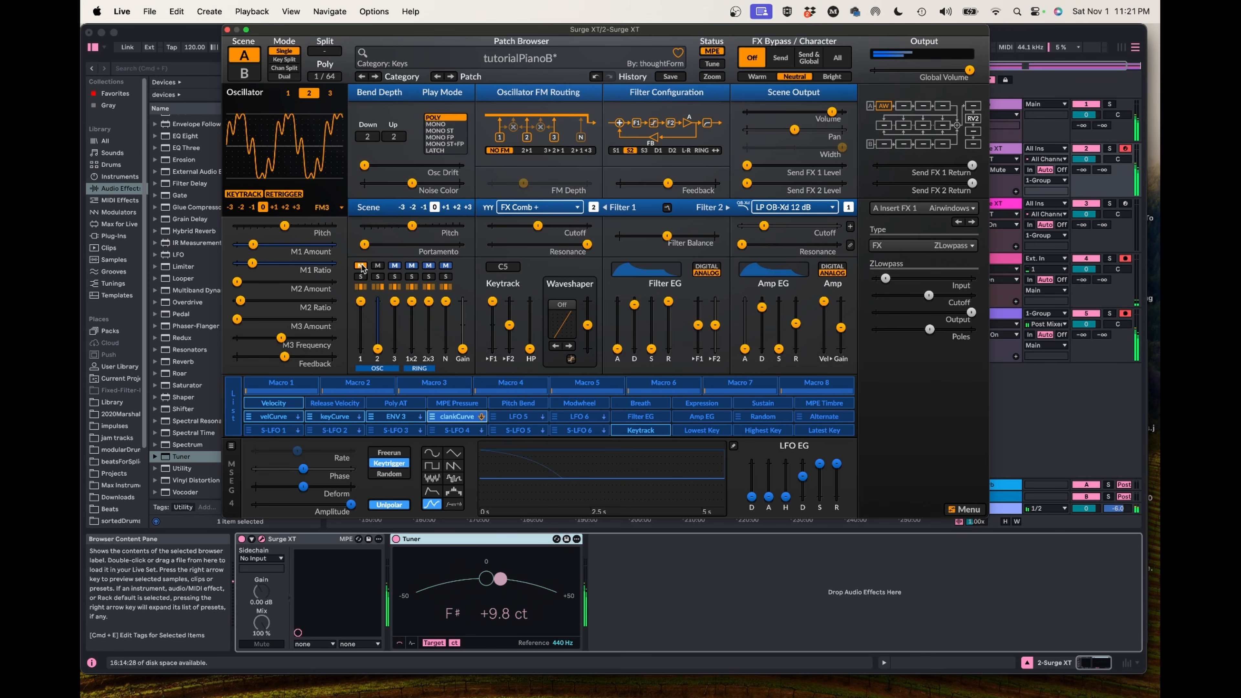
pyautogui.click(450, 418)
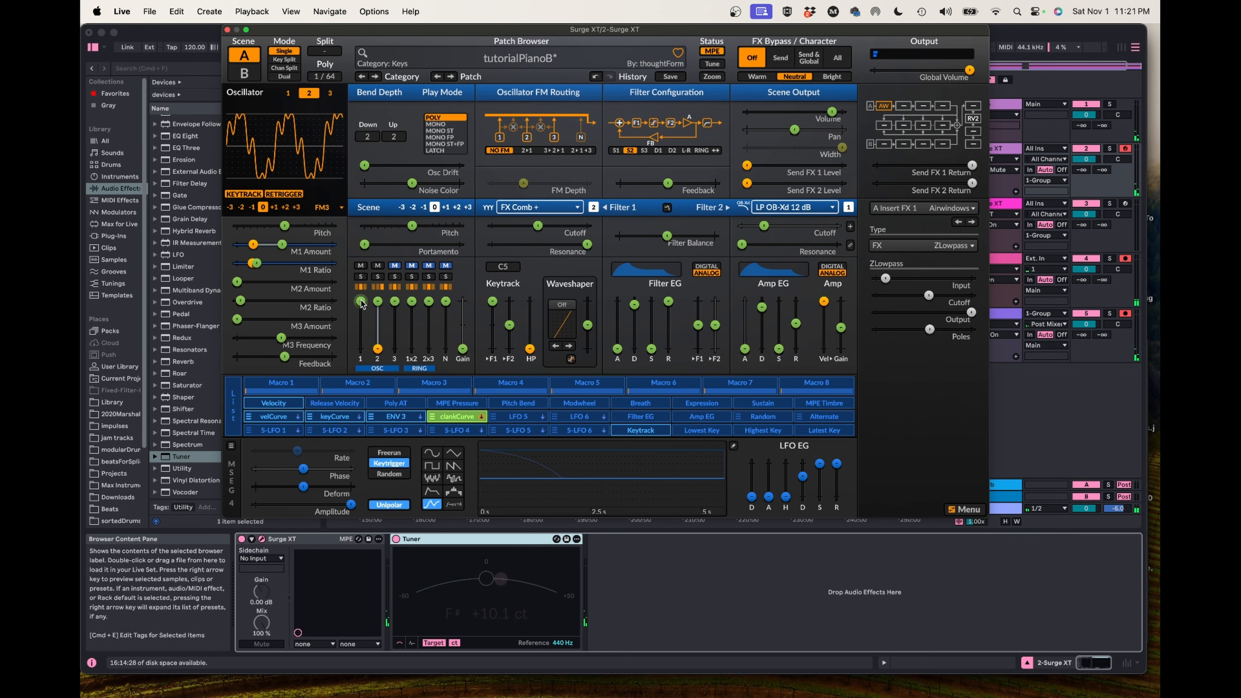
pyautogui.moveTo(362, 303)
pyautogui.mouseDown()
pyautogui.moveTo(359, 314)
pyautogui.moveTo(378, 303)
pyautogui.moveTo(378, 318)
pyautogui.mouseUp()
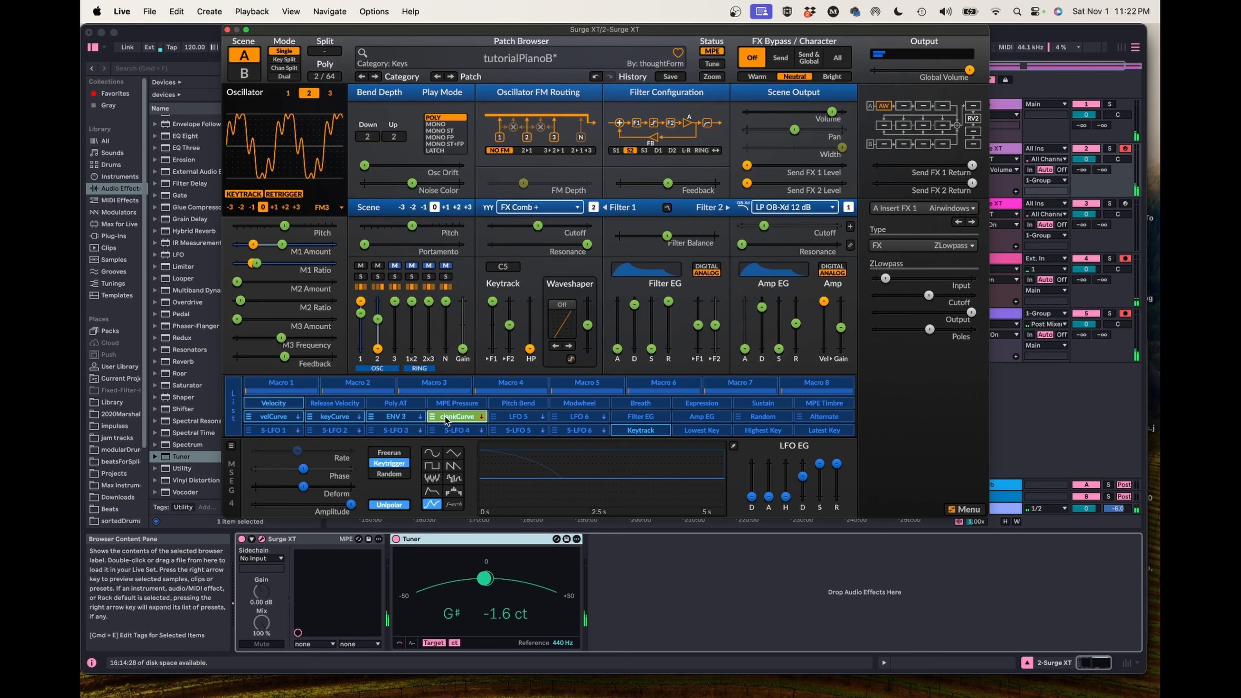
# - Raise filter 2's cutoff slightly and assign keyCurve to modulate the mixer gain upward
pyautogui.moveTo(764, 226)
pyautogui.moveTo(763, 226); pyautogui.dragTo(770, 227)
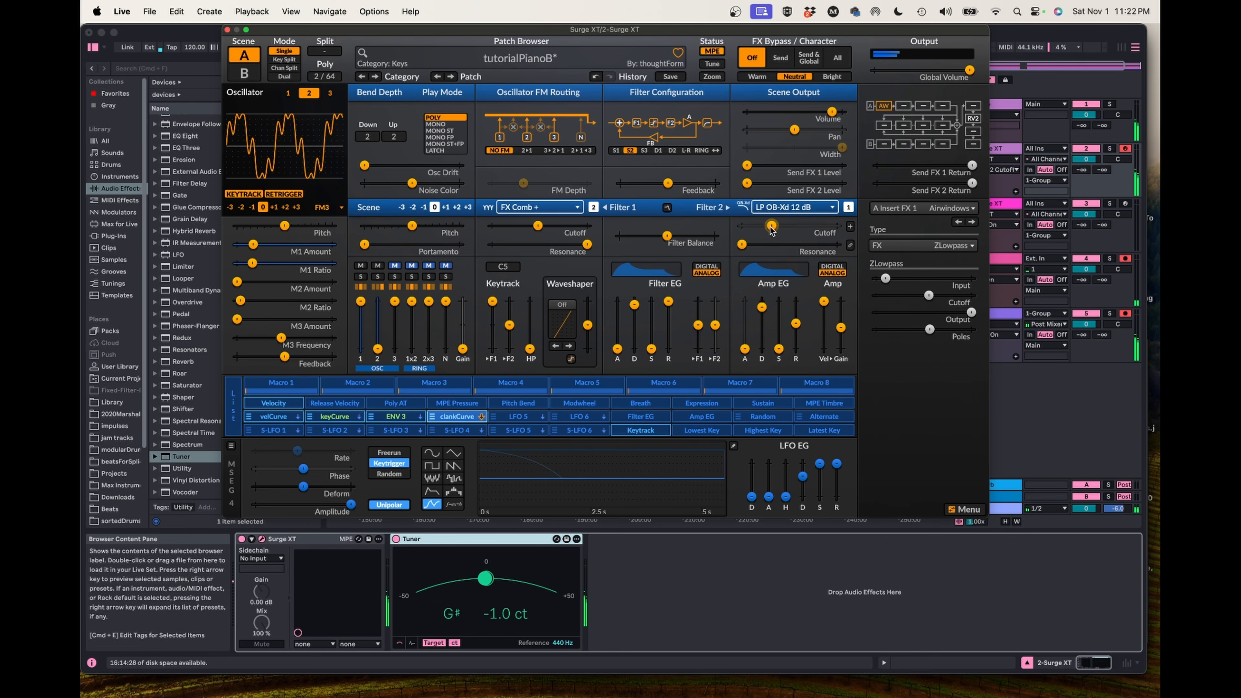
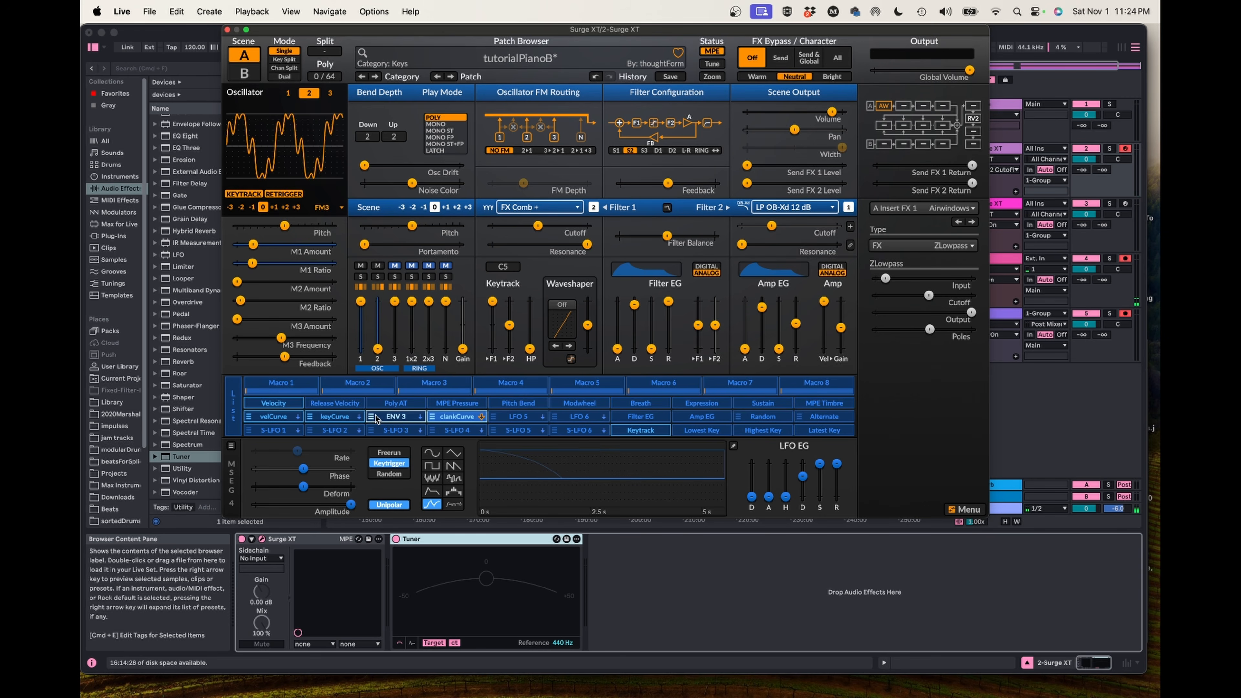
pyautogui.click(333, 416)
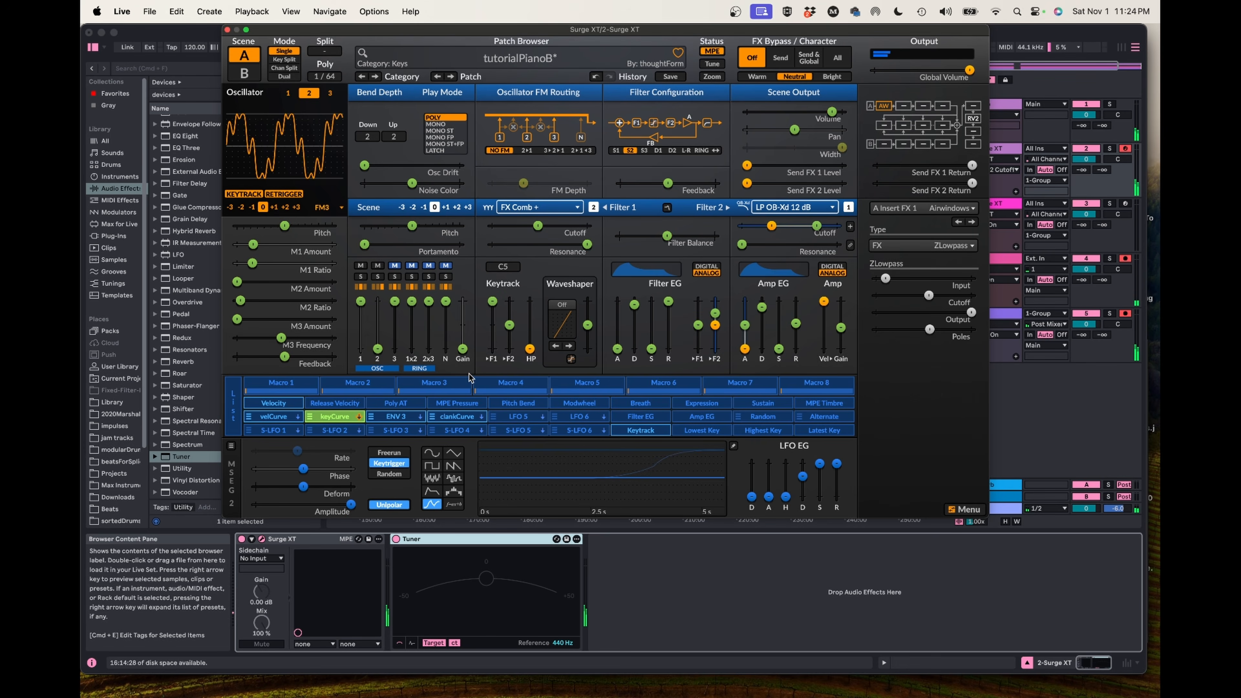
pyautogui.moveTo(462, 353); pyautogui.dragTo(462, 336)
pyautogui.click(331, 416)
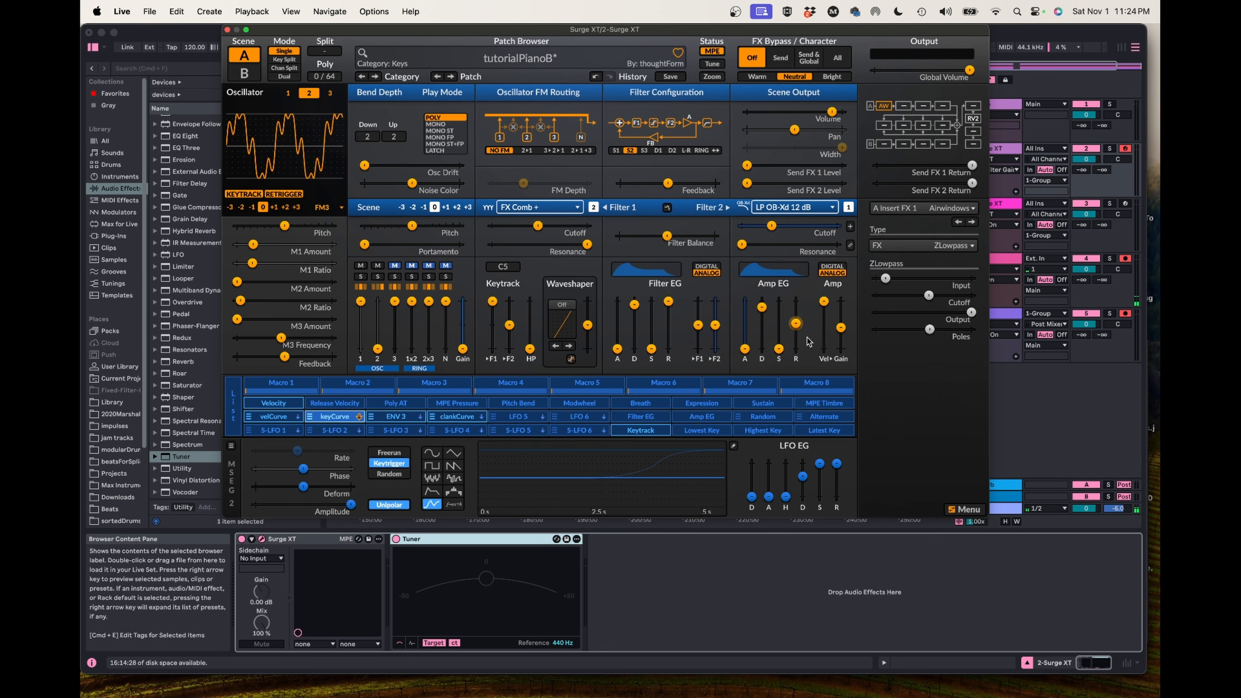
# - Fine-tune the amp gain slightly upward and save the tutorialPianoB patch
pyautogui.moveTo(838, 331)
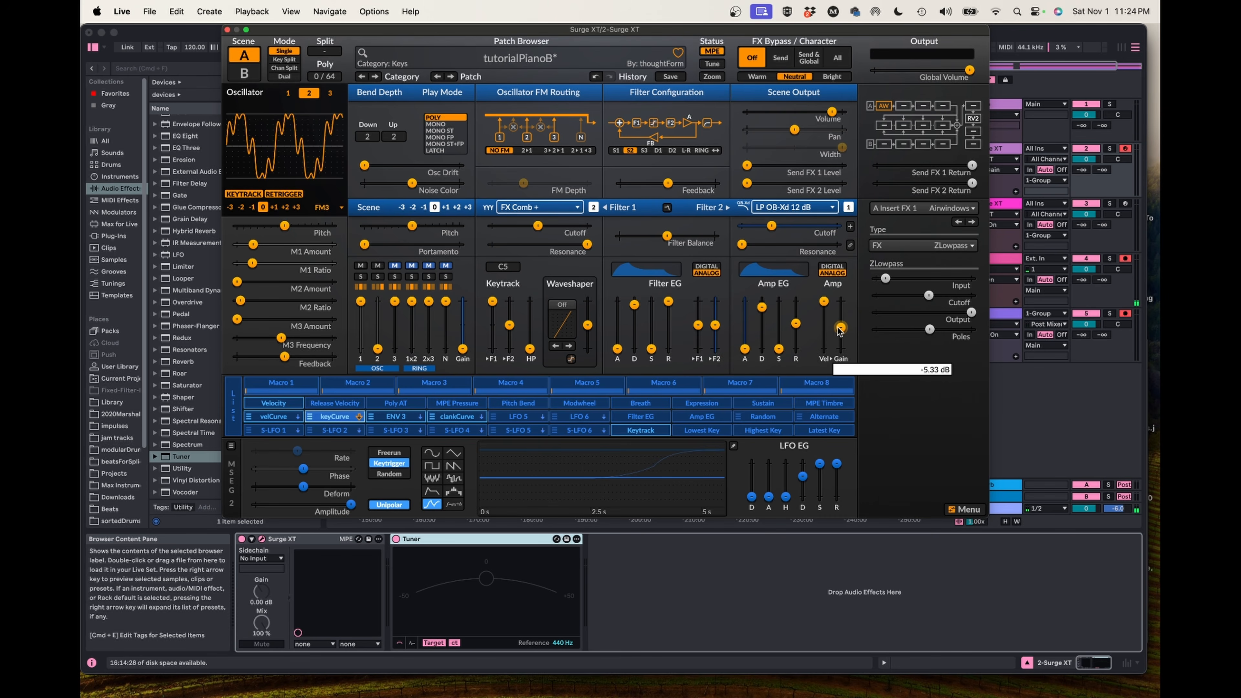
pyautogui.moveTo(838, 331); pyautogui.dragTo(839, 326)
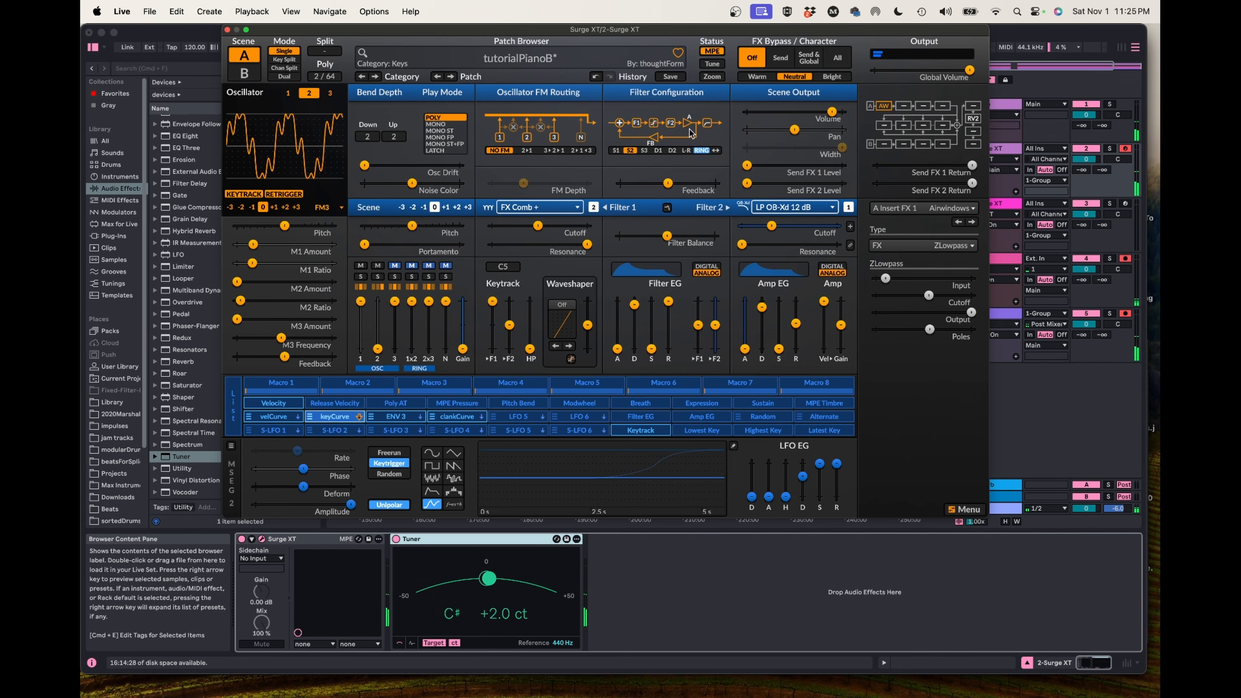
pyautogui.click(519, 58)
pyautogui.click(589, 419)
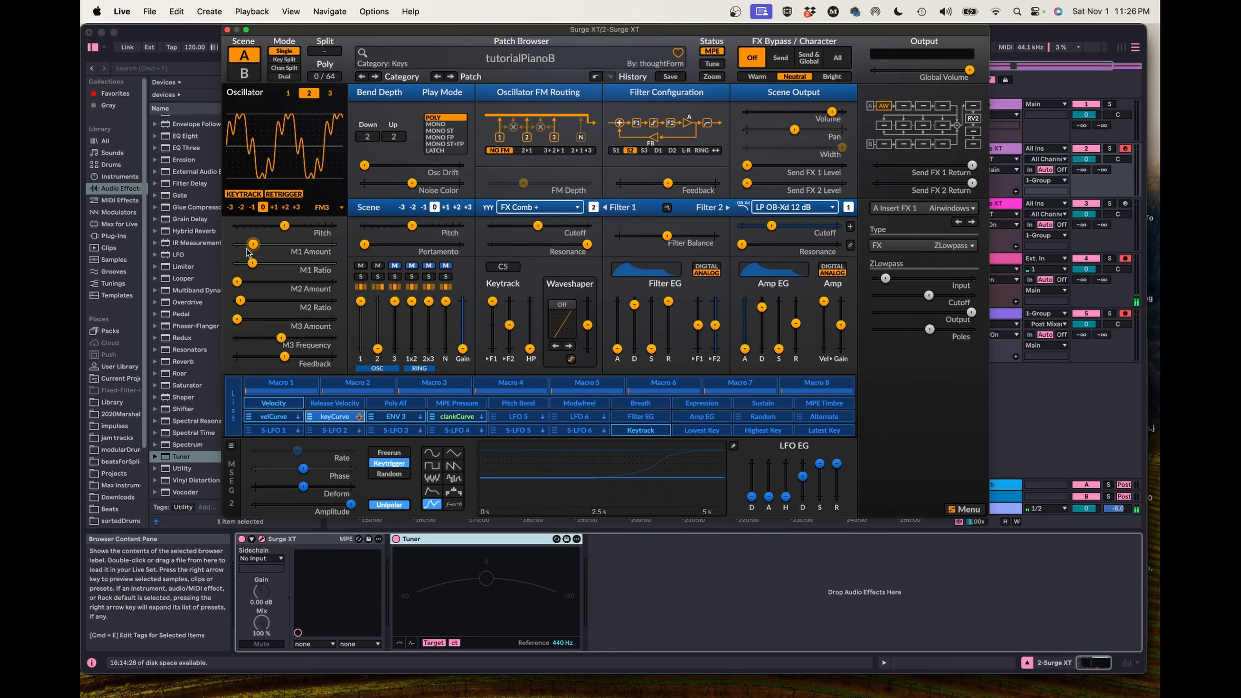
# - Switch to scene B and change its oscillator 1 to the Twist type
pyautogui.moveTo(295, 272)
pyautogui.click(244, 72)
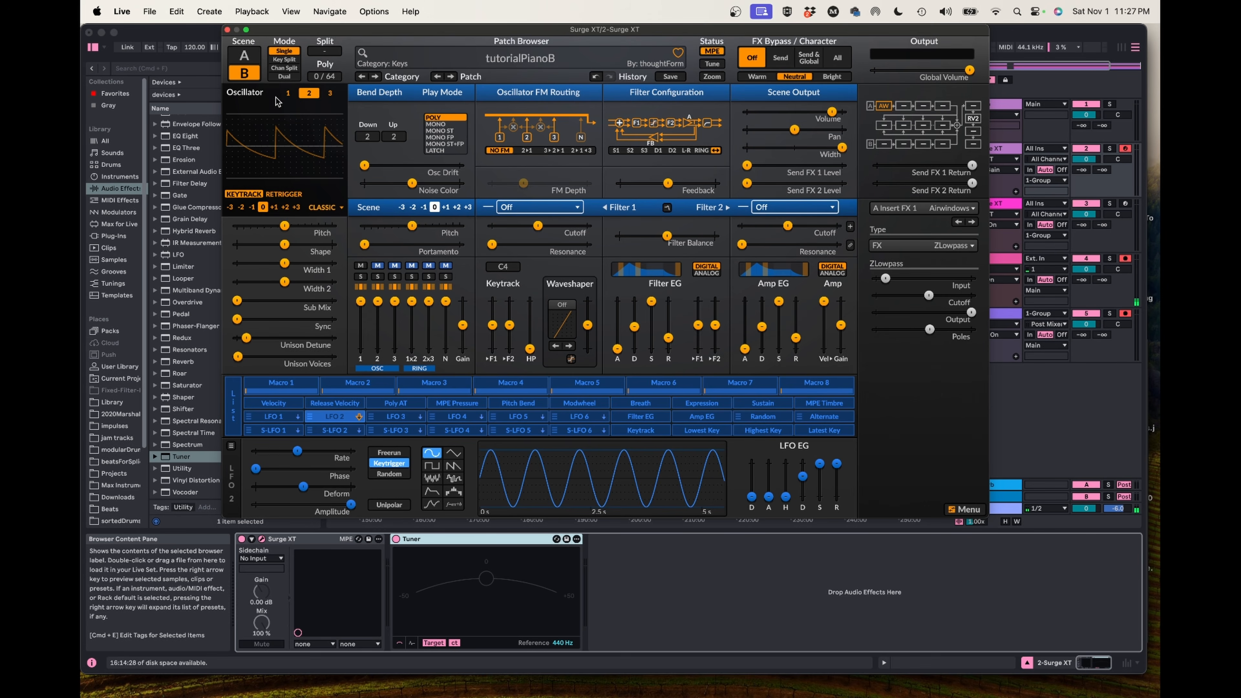
pyautogui.click(288, 94)
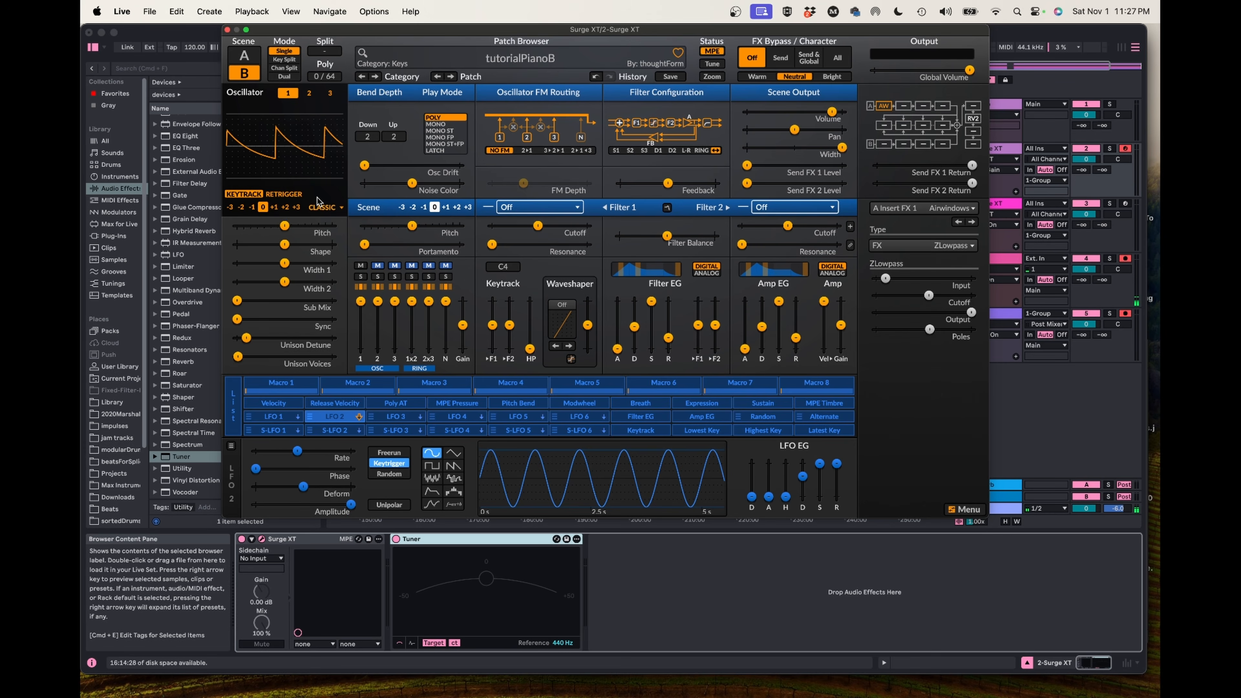
pyautogui.click(320, 207)
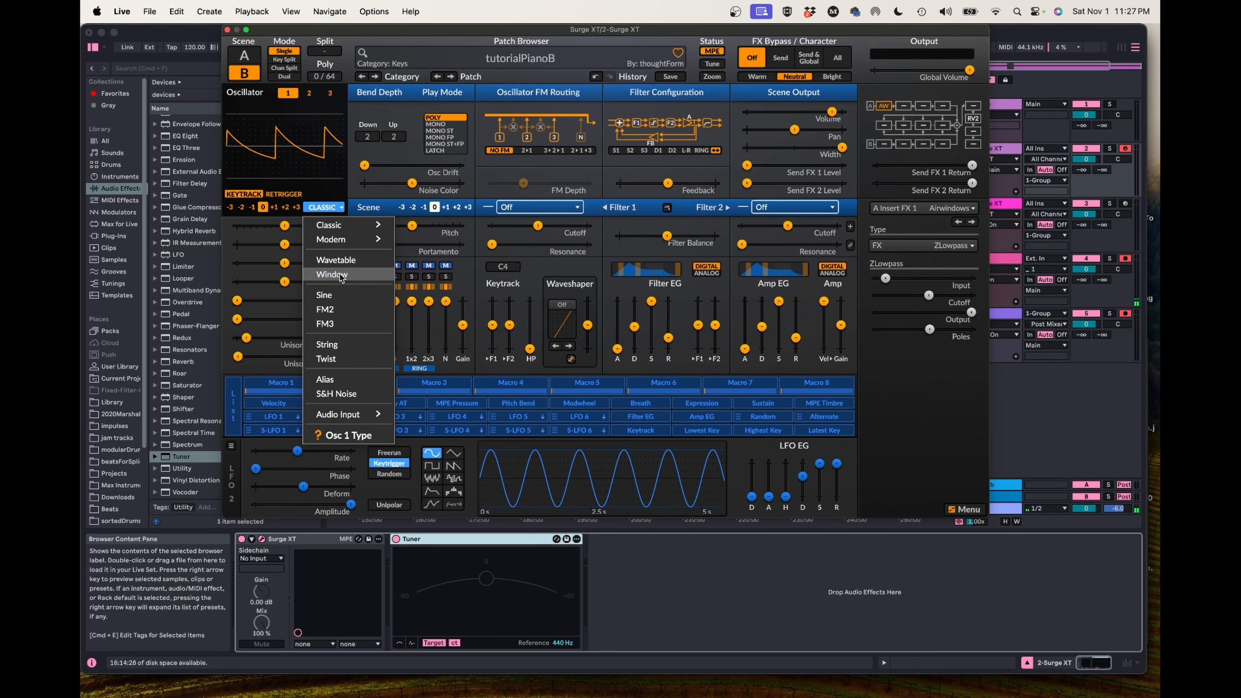
pyautogui.click(334, 360)
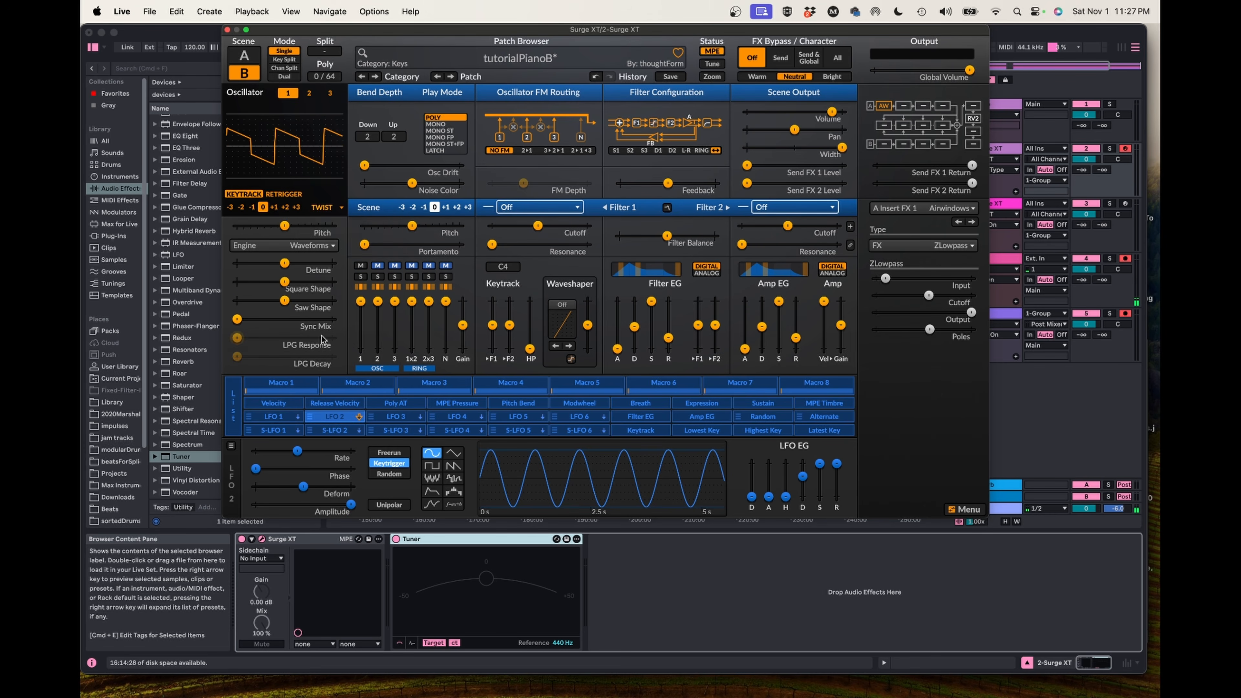
# - Set the Twist engine to Filtered Noise with Type a little below centre, Clock Frequency at maximum and Resonance at minimum
pyautogui.click(309, 247)
pyautogui.click(335, 406)
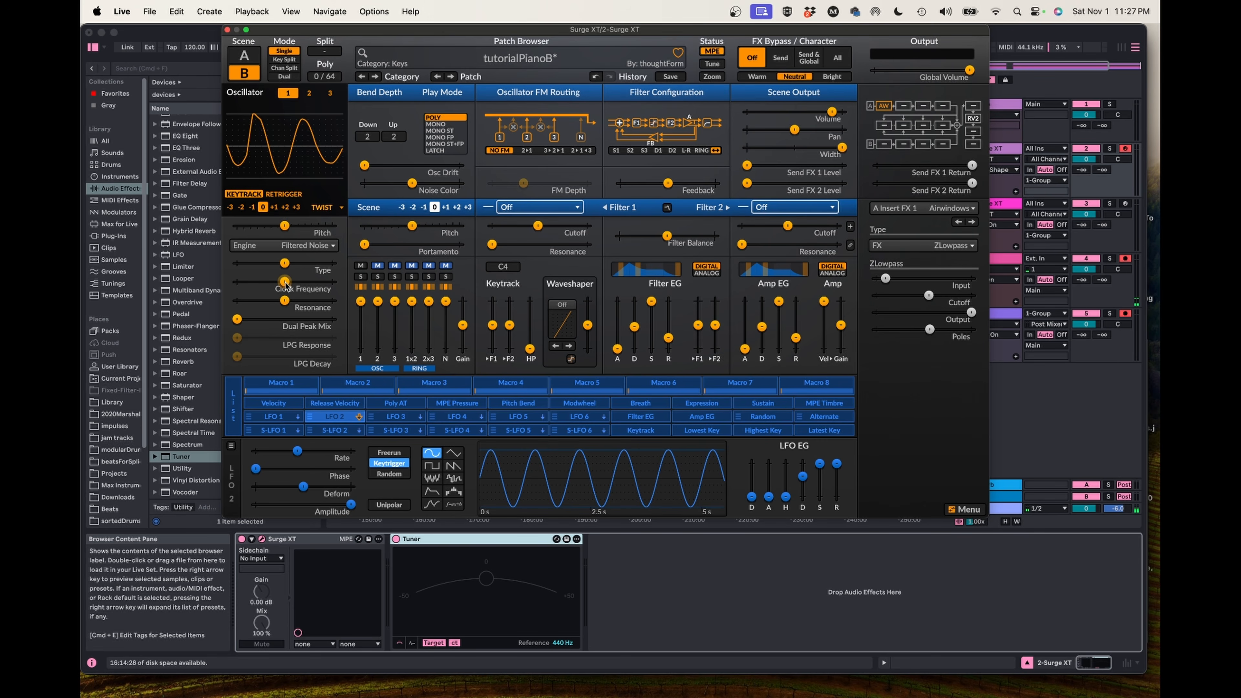
pyautogui.moveTo(286, 282); pyautogui.dragTo(268, 263)
pyautogui.moveTo(237, 300); pyautogui.dragTo(236, 301)
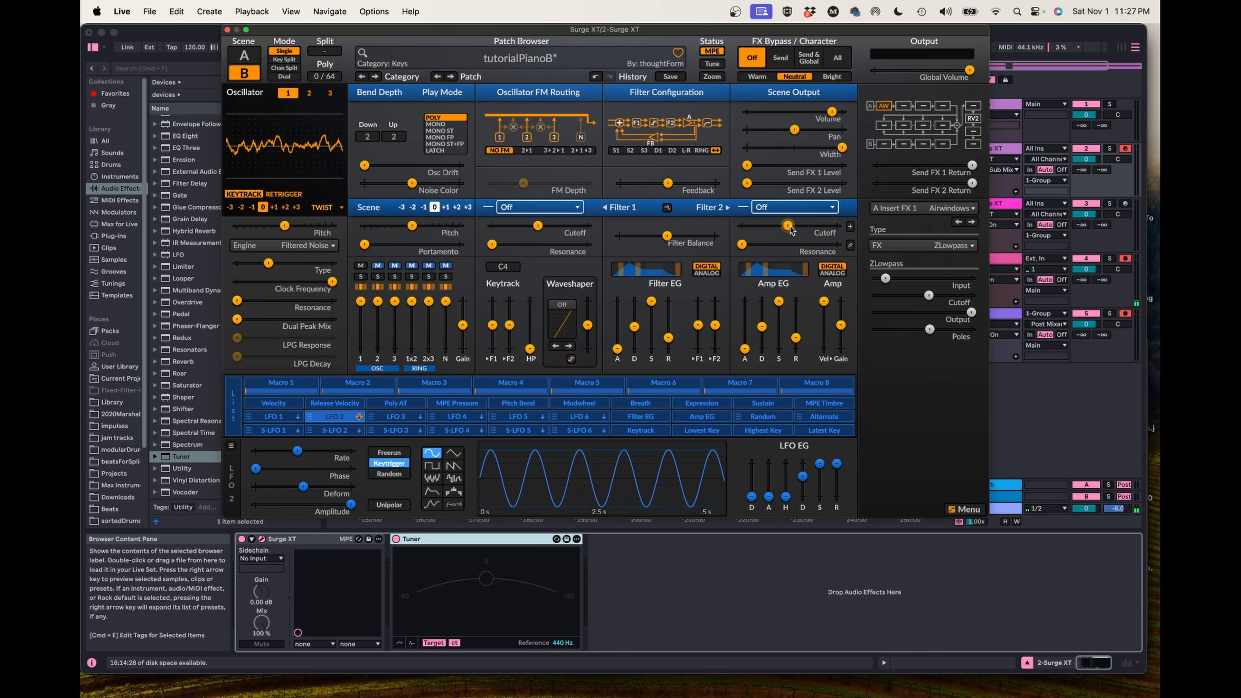
# - Set scene B's filter 2 to the 12 dB lowpass and raise its cutoff slightly
pyautogui.click(783, 209)
pyautogui.moveTo(804, 255)
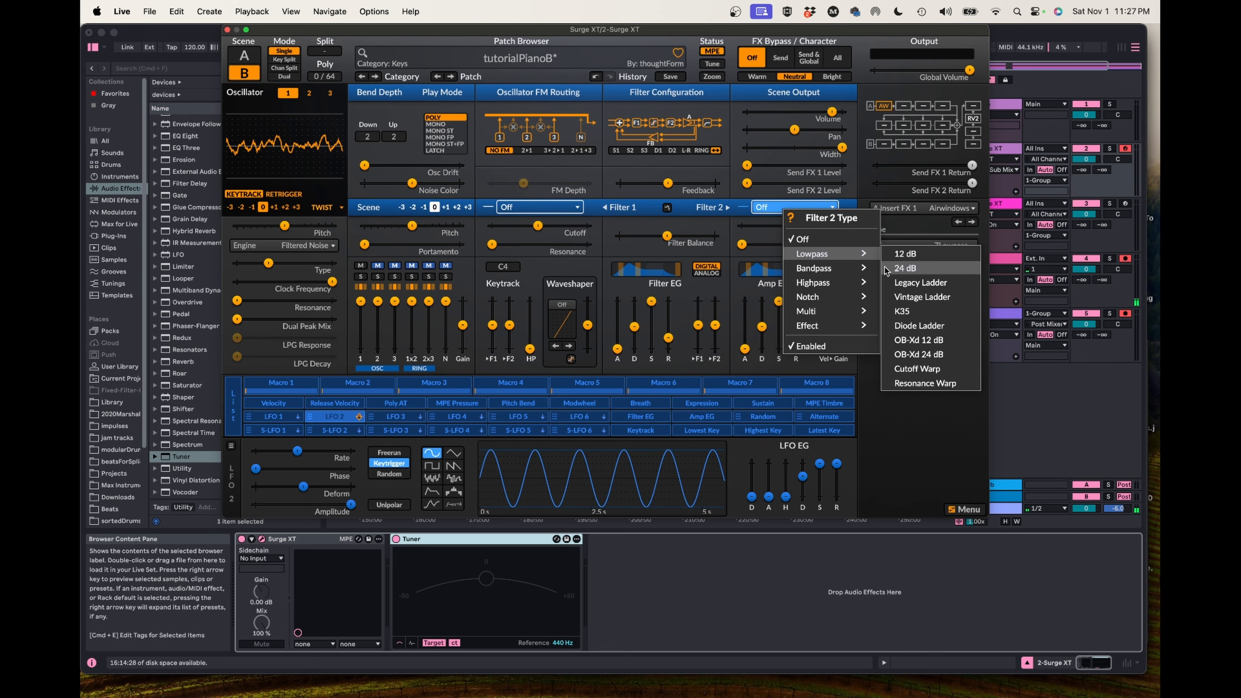
pyautogui.click(905, 254)
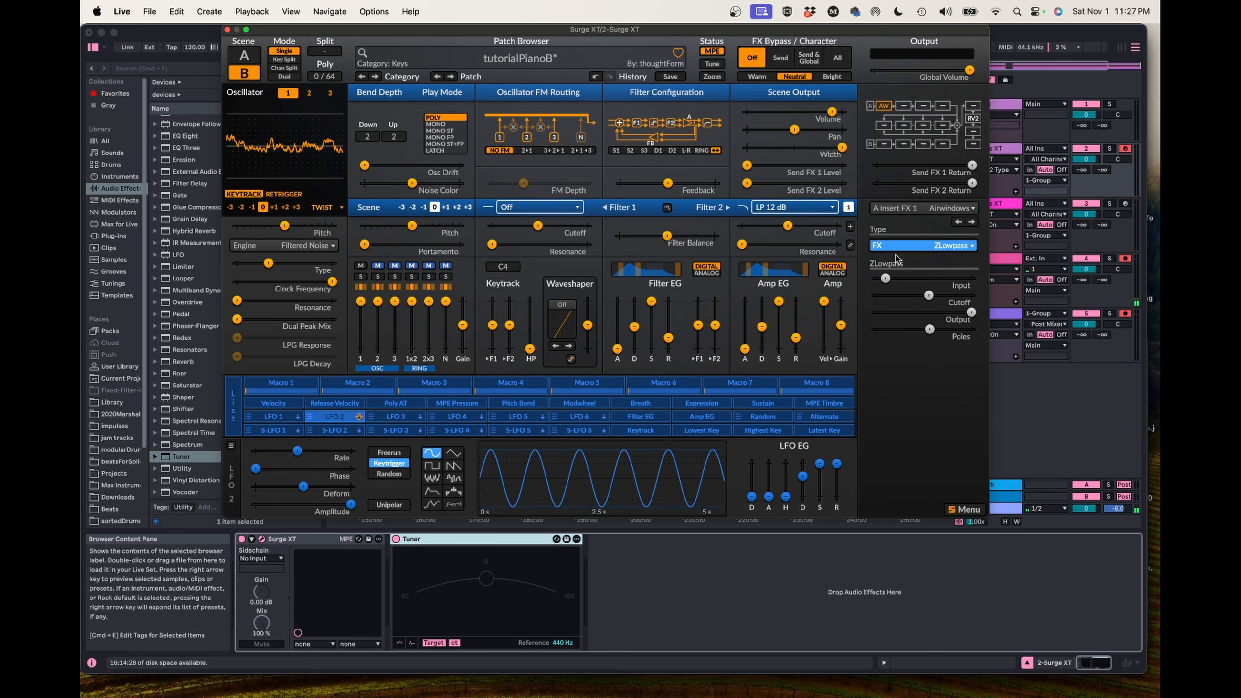
pyautogui.moveTo(789, 226)
pyautogui.moveTo(789, 226); pyautogui.dragTo(798, 226)
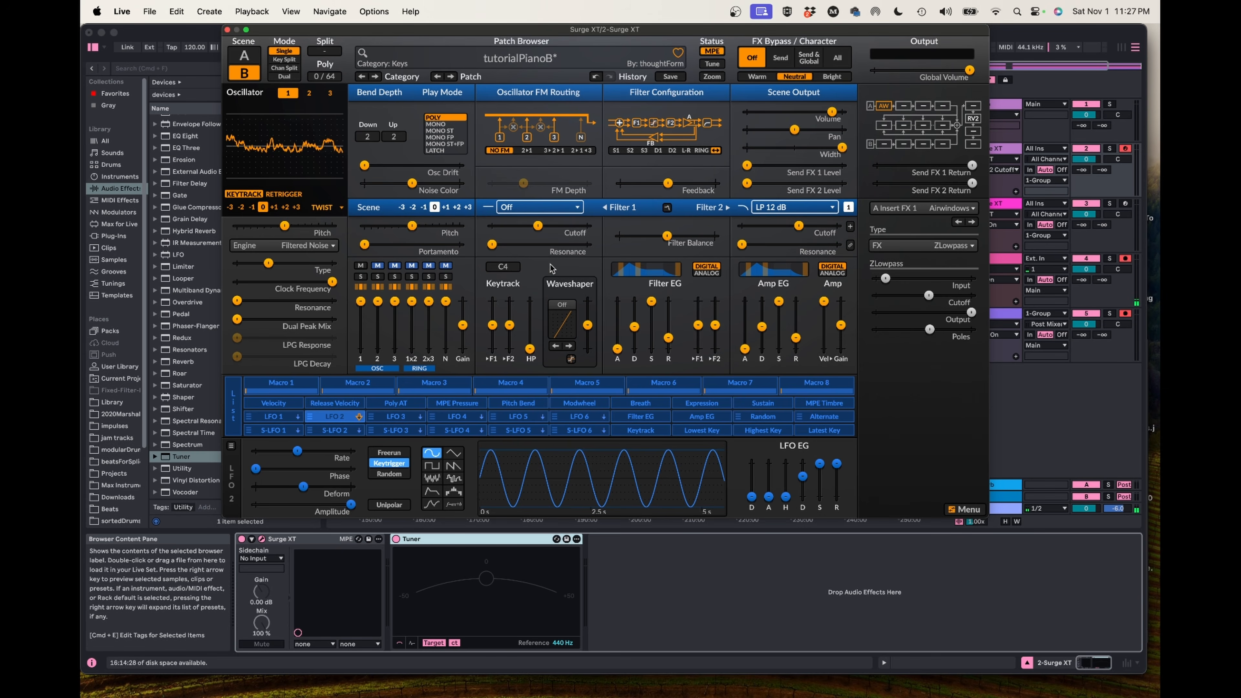
# - Lower scene B's oscillator 1 mixer level to about -16 dB
pyautogui.moveTo(360, 301); pyautogui.dragTo(359, 323)
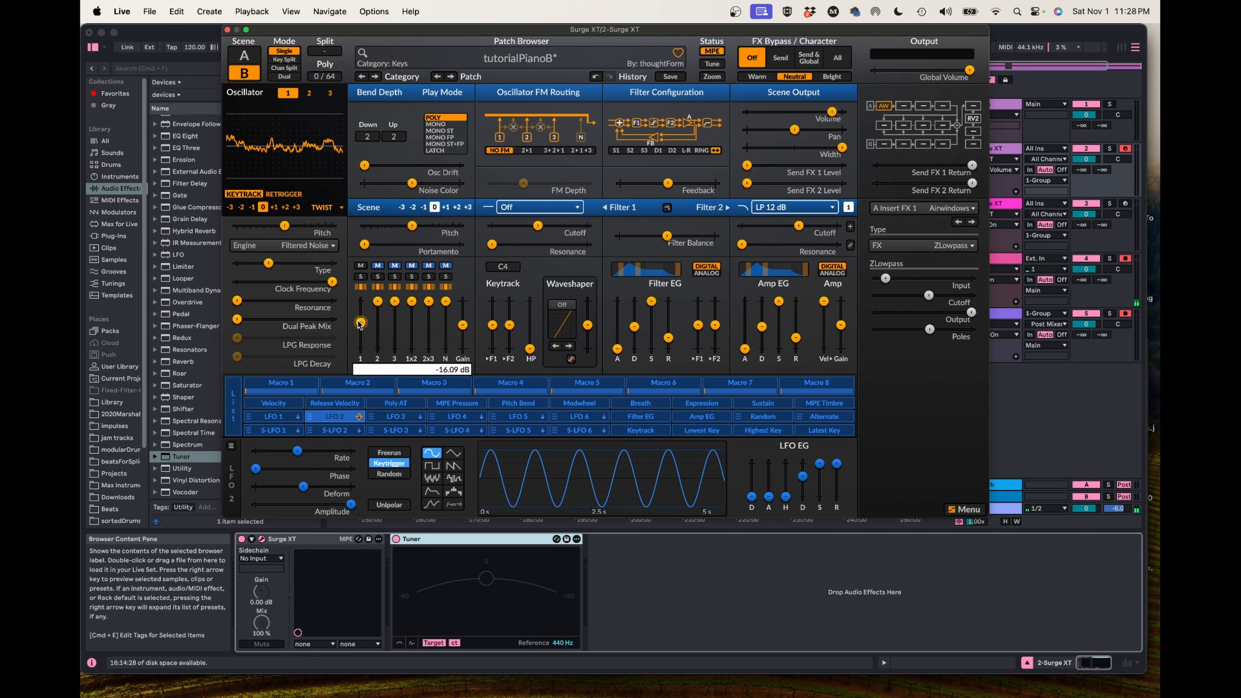
pyautogui.moveTo(795, 337)
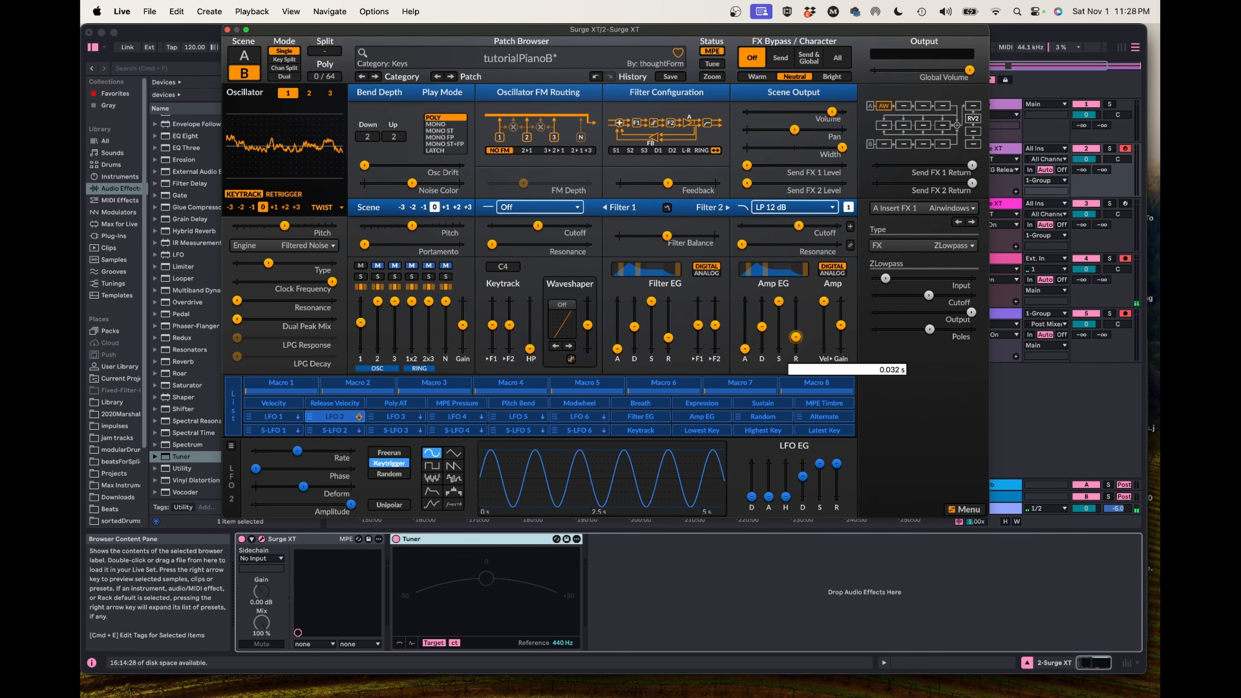
# - Raise scene B's Amp EG release to mid-range and turn LFO 1 into an envelope with a 0 s release
pyautogui.moveTo(795, 337); pyautogui.dragTo(795, 324)
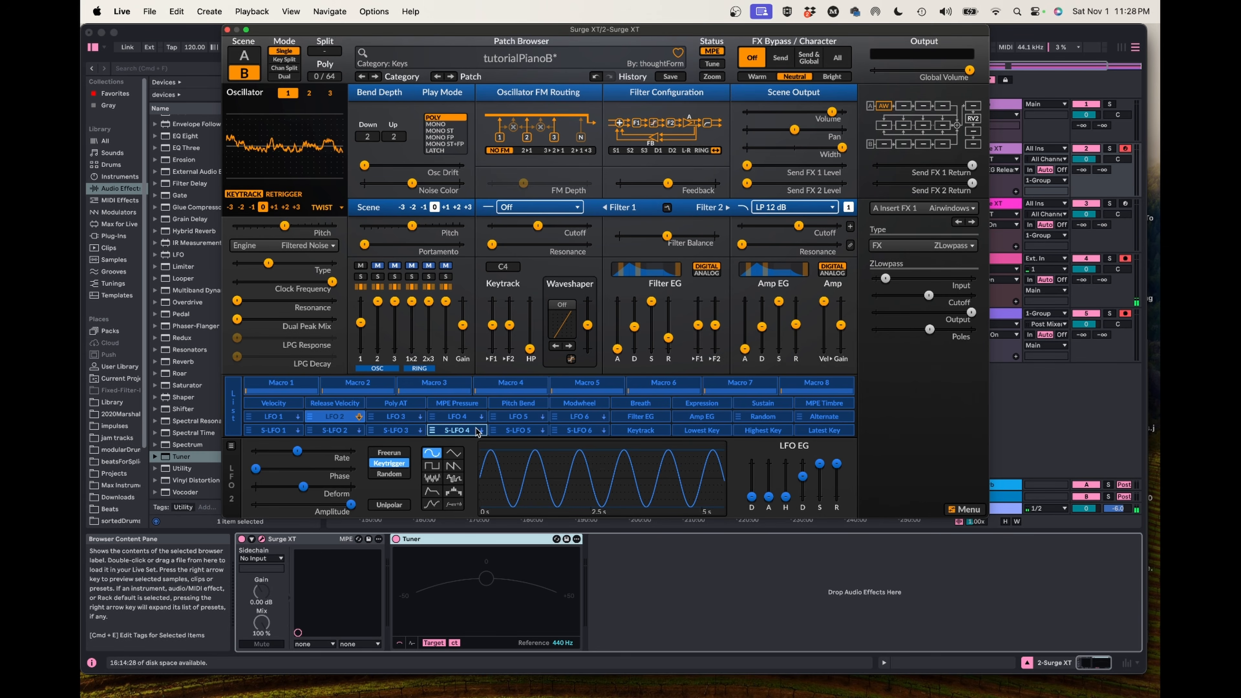
pyautogui.click(275, 415)
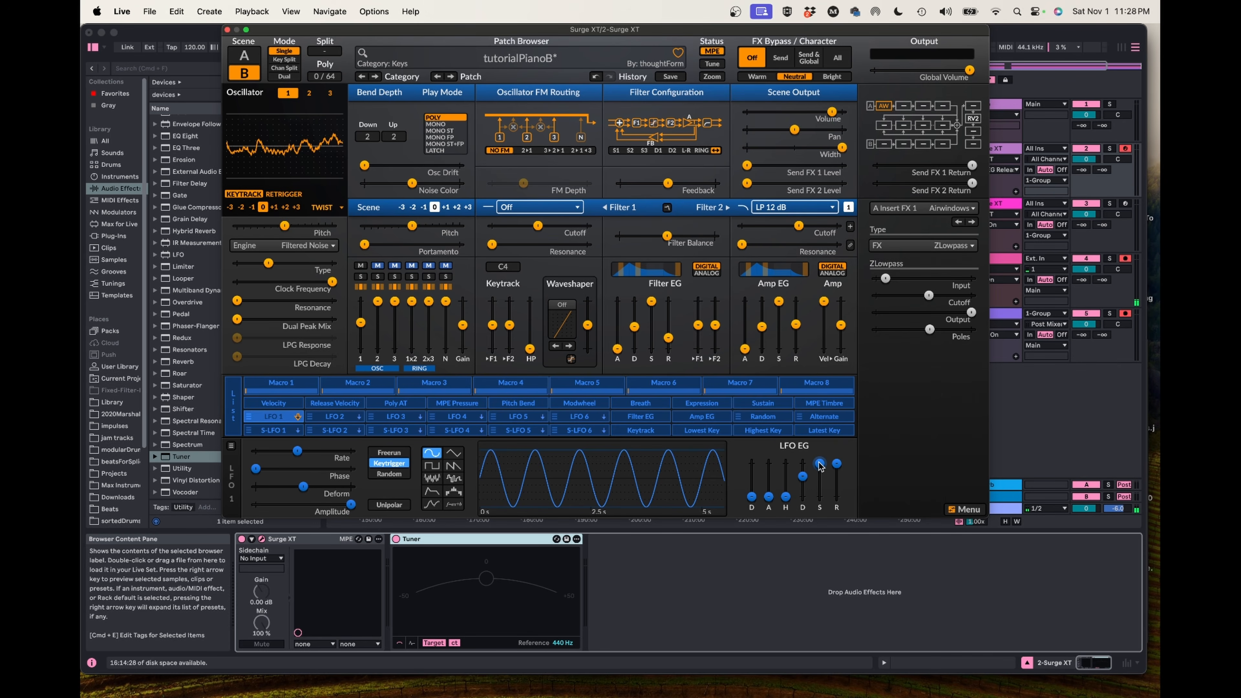
pyautogui.click(431, 491)
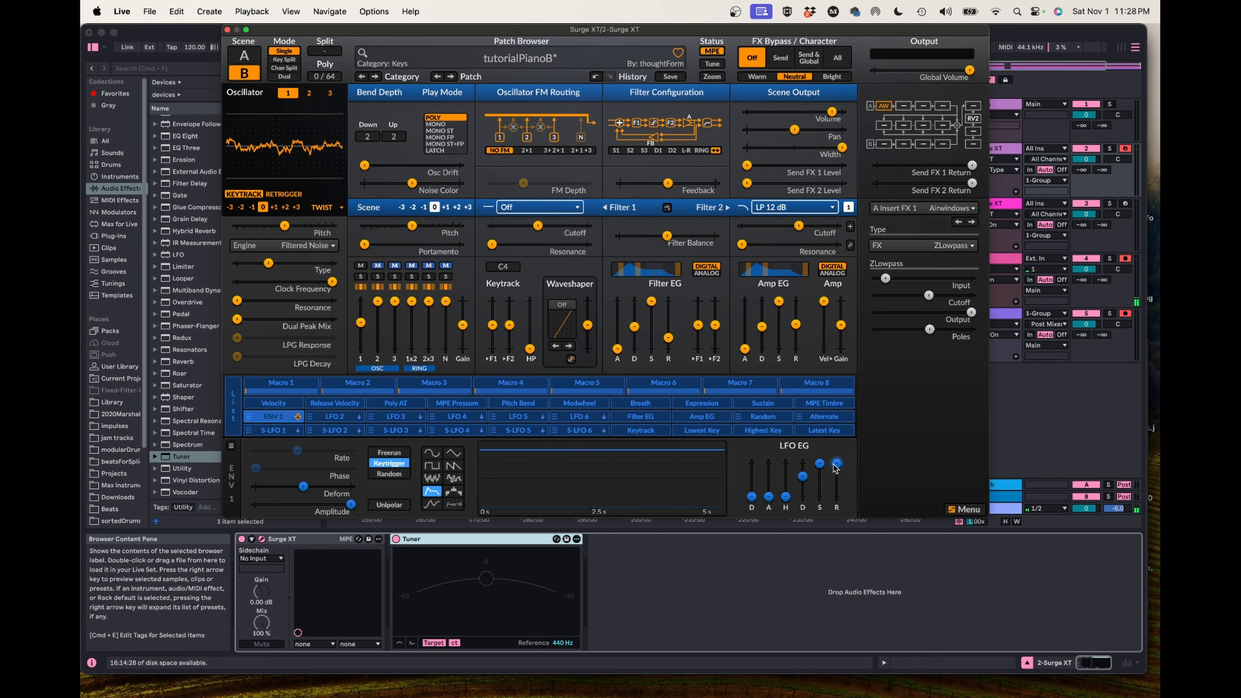
pyautogui.moveTo(836, 465); pyautogui.dragTo(836, 496)
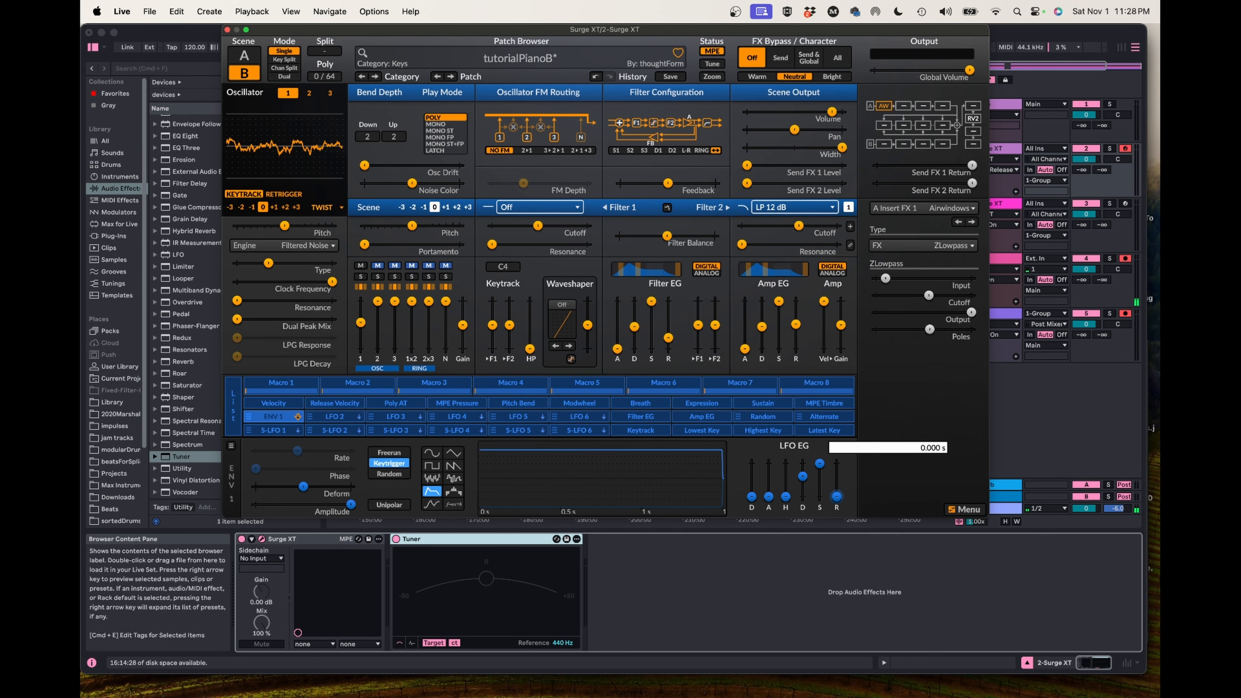
pyautogui.click(836, 497)
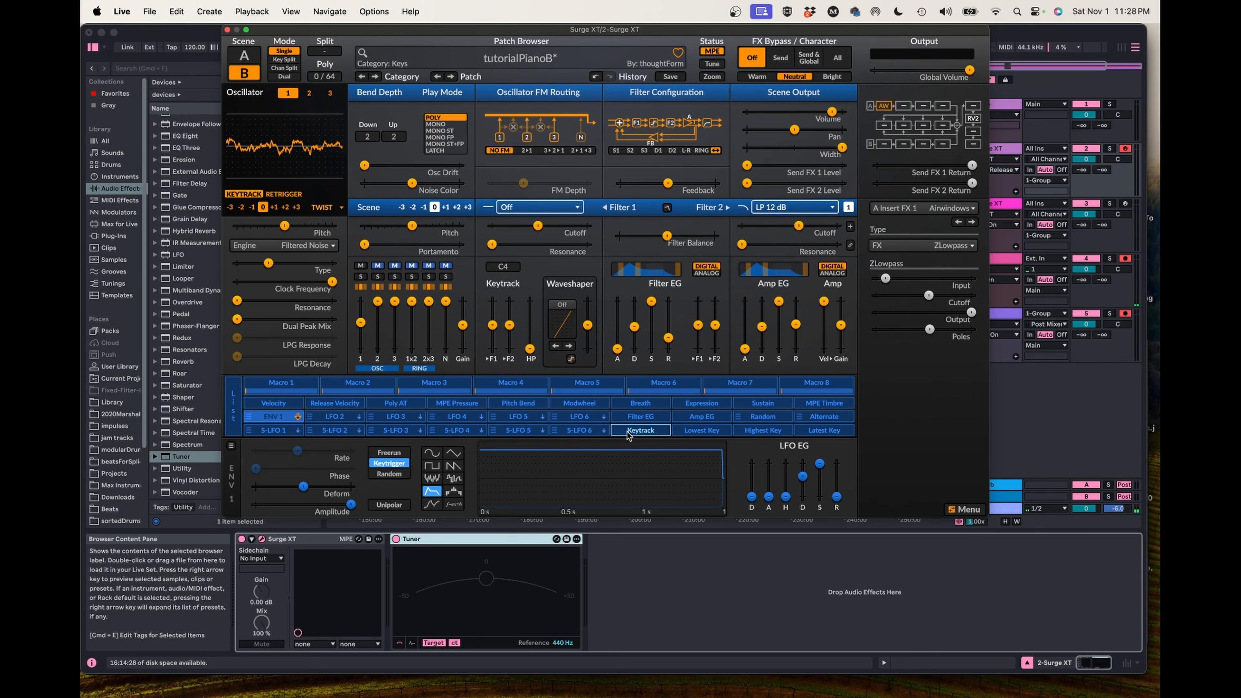
# - Modulate scene B's oscillator 1 volume with ENV 1 so that it drops to -inf dB
pyautogui.click(283, 417)
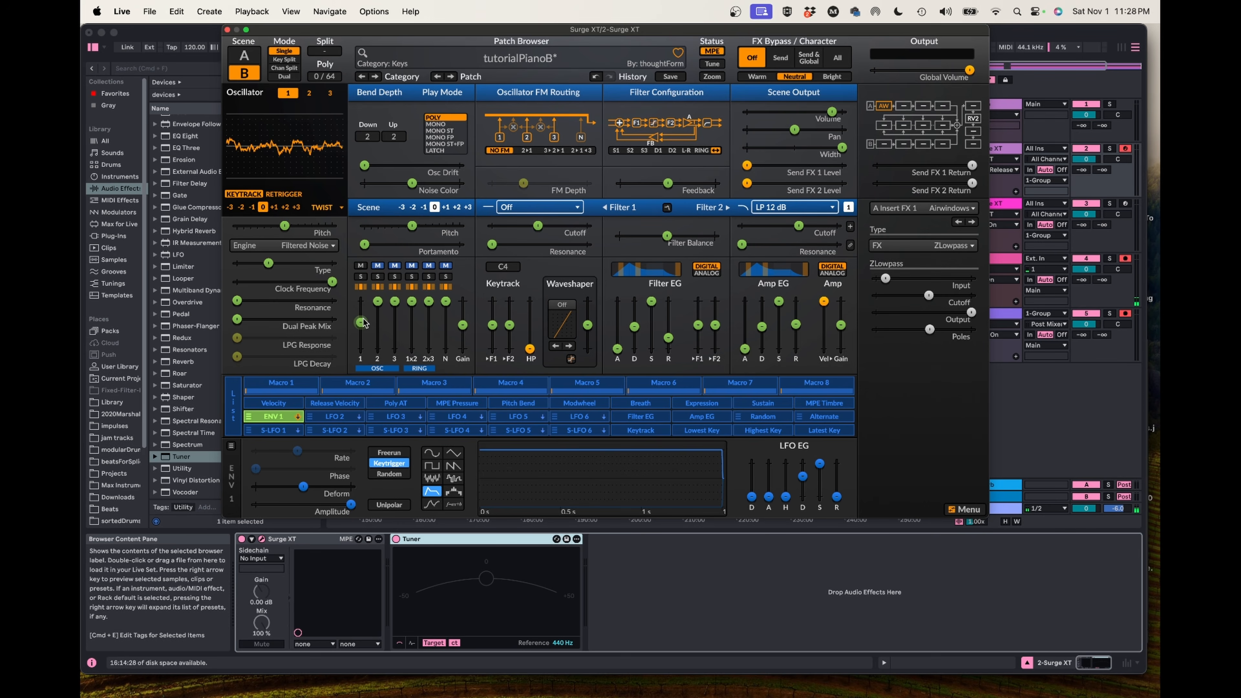
pyautogui.moveTo(364, 326)
pyautogui.moveTo(361, 325); pyautogui.dragTo(361, 348)
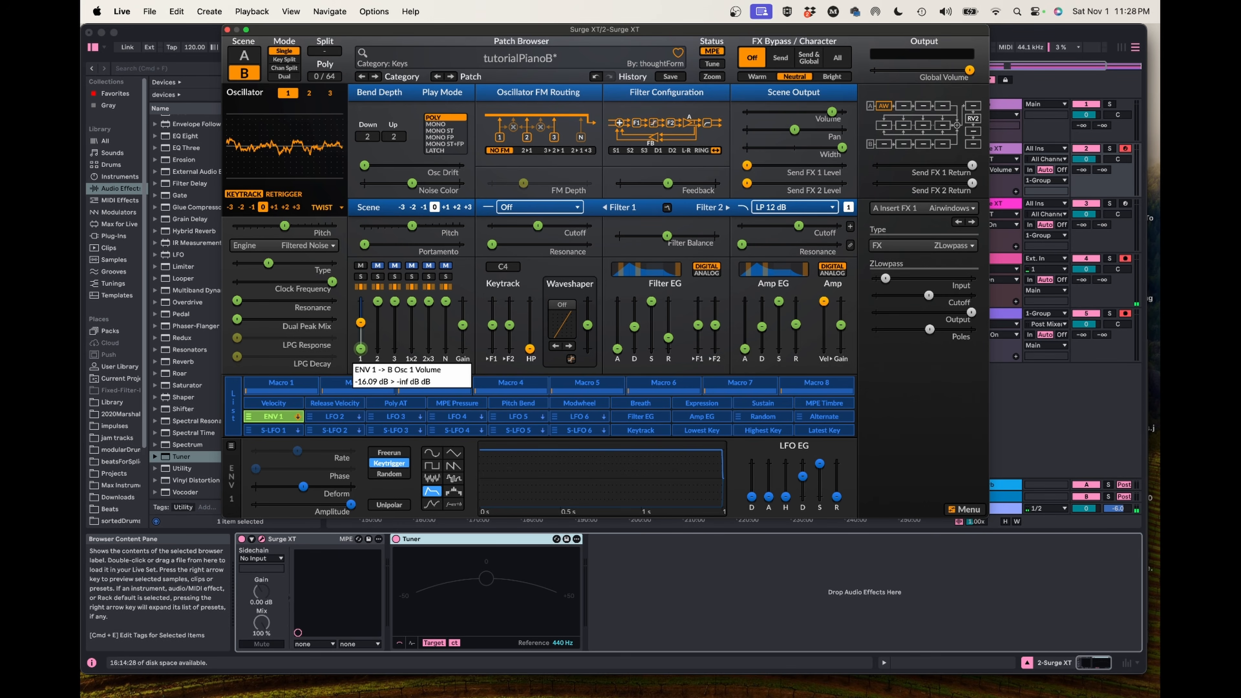
pyautogui.click(267, 417)
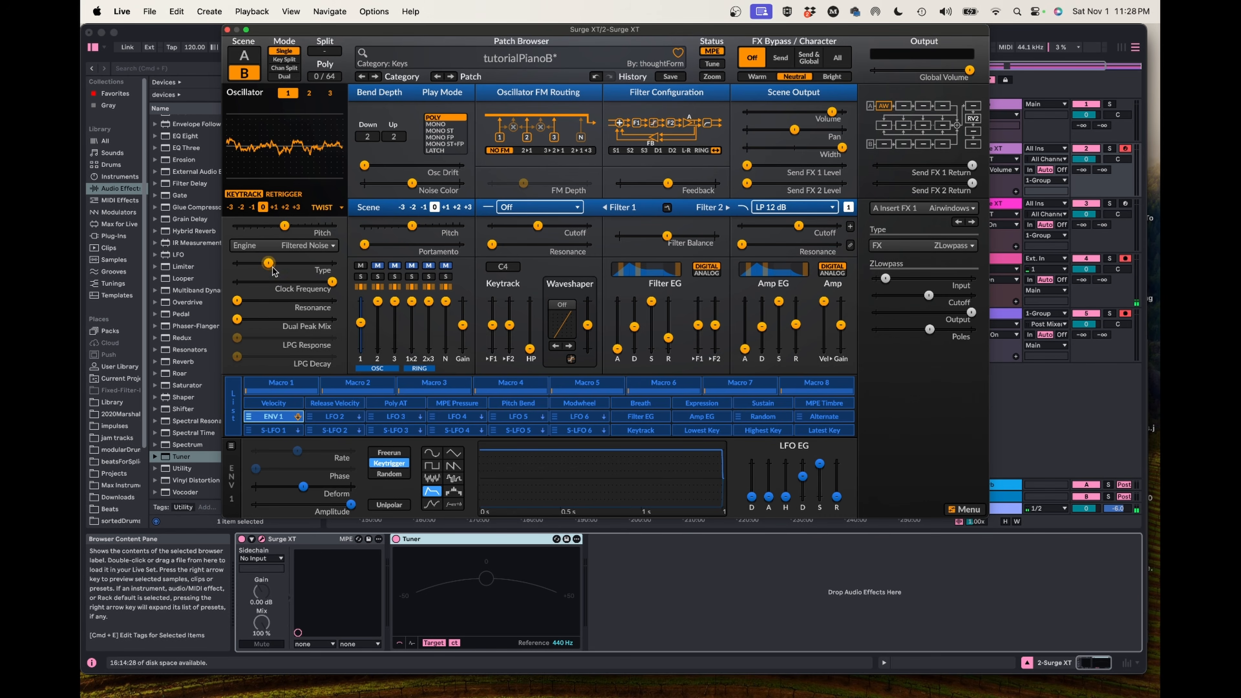
# - Turn off Keytrack for scene B's oscillator 1 and set its octave to -2
pyautogui.click(245, 195)
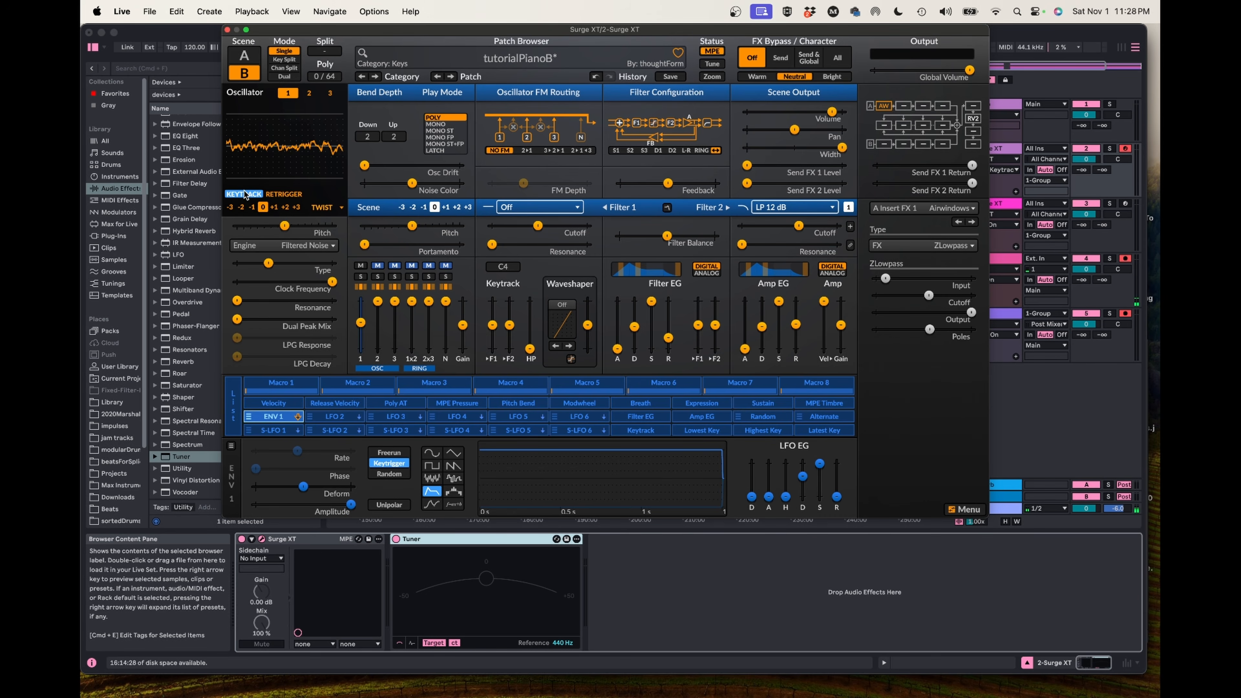
pyautogui.click(245, 195)
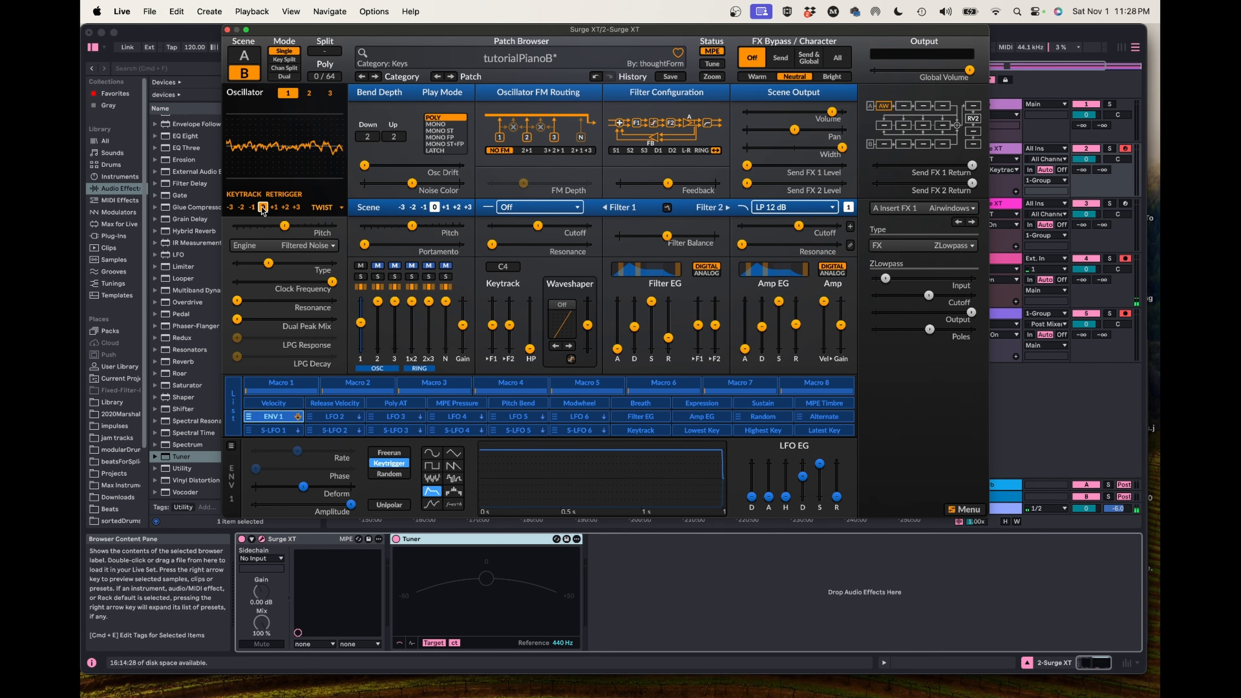
pyautogui.click(241, 207)
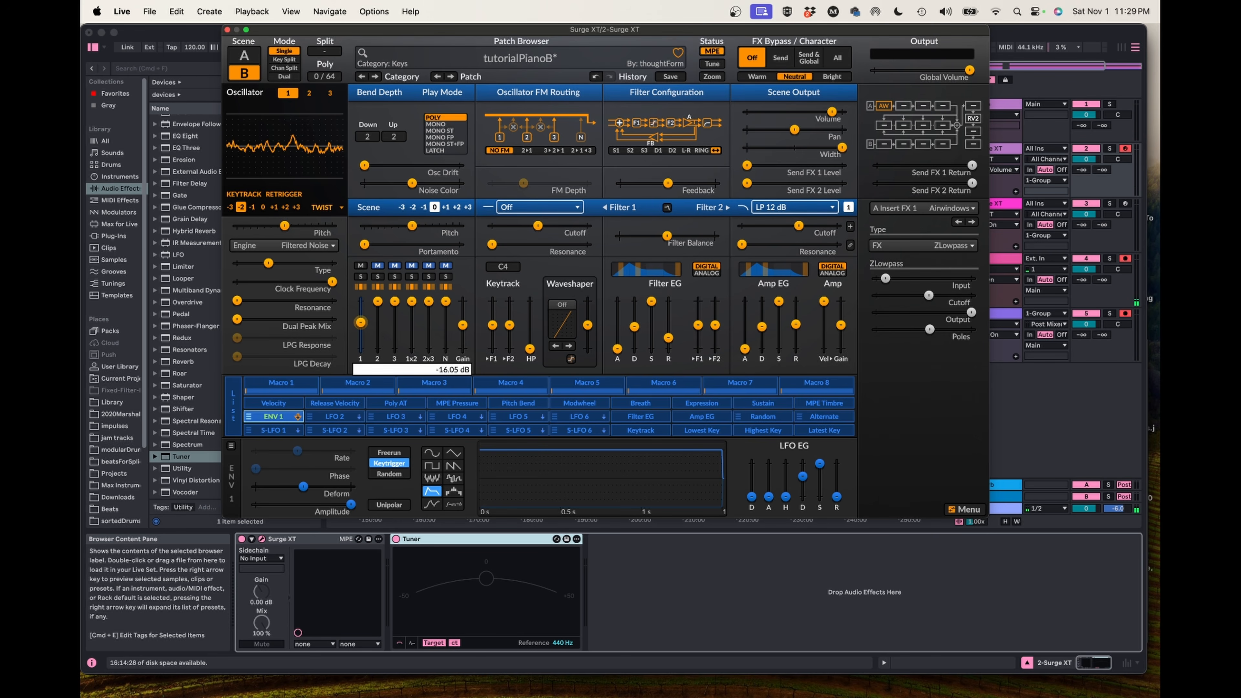
# - Try scene B's oscillator 1 mixer level at maximum, and bring it back down to about -15.4 dB
pyautogui.moveTo(360, 323); pyautogui.dragTo(358, 299)
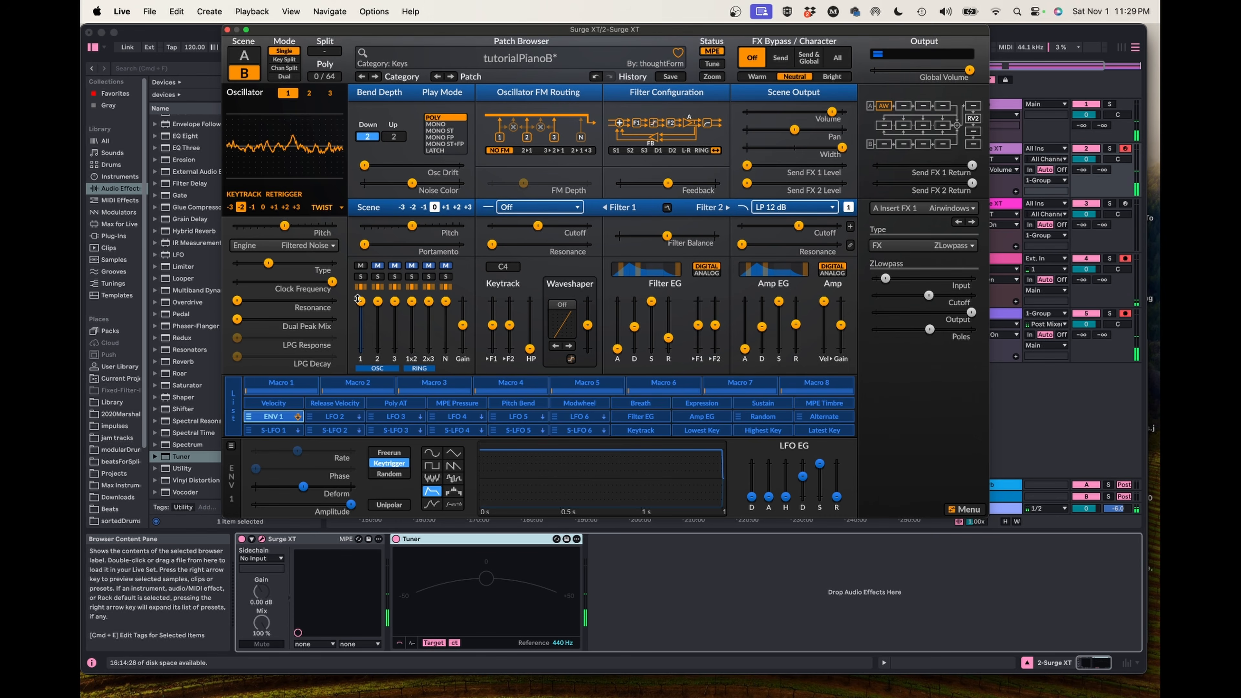
pyautogui.moveTo(358, 299); pyautogui.dragTo(359, 322)
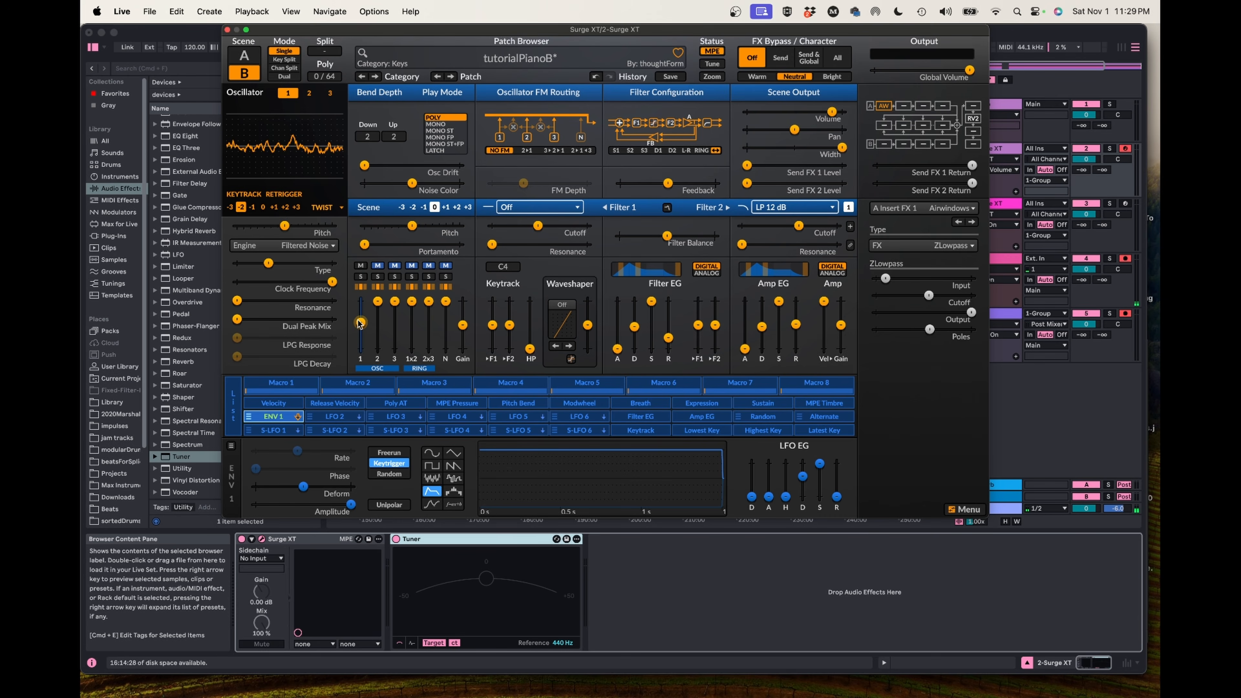
pyautogui.moveTo(359, 322)
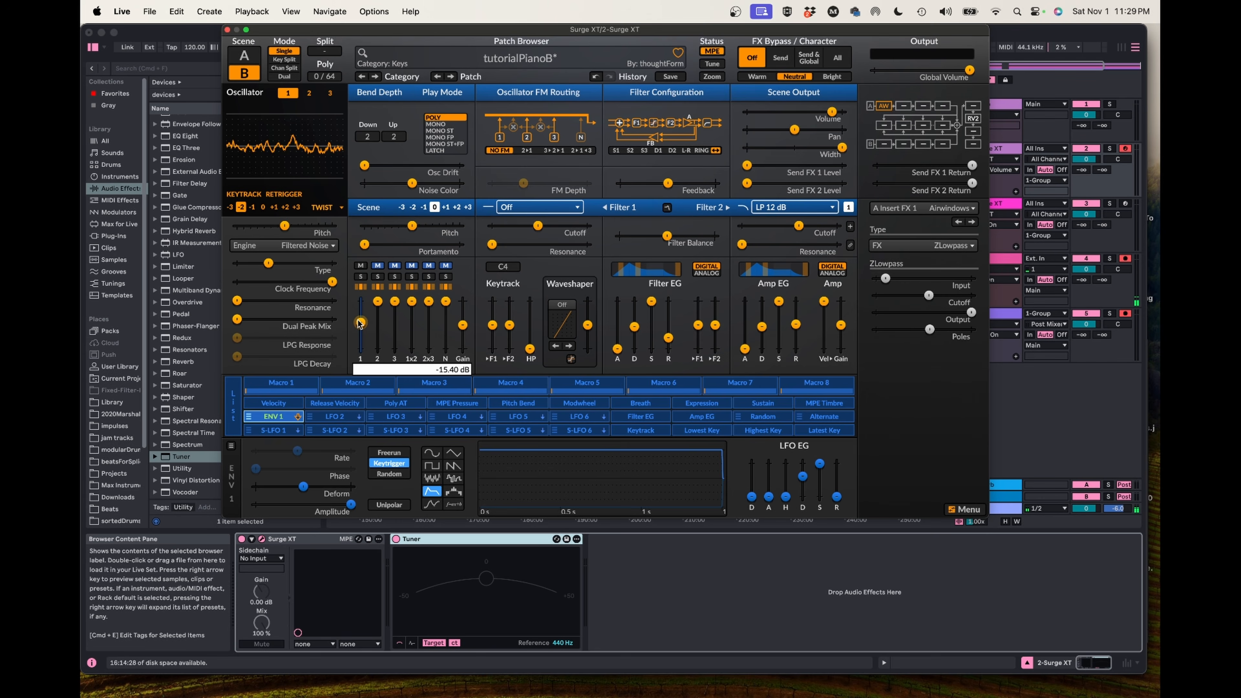
# - Set the scene mode to Dual and lower scene B's oscillator 1 mixer level slightly
pyautogui.click(248, 58)
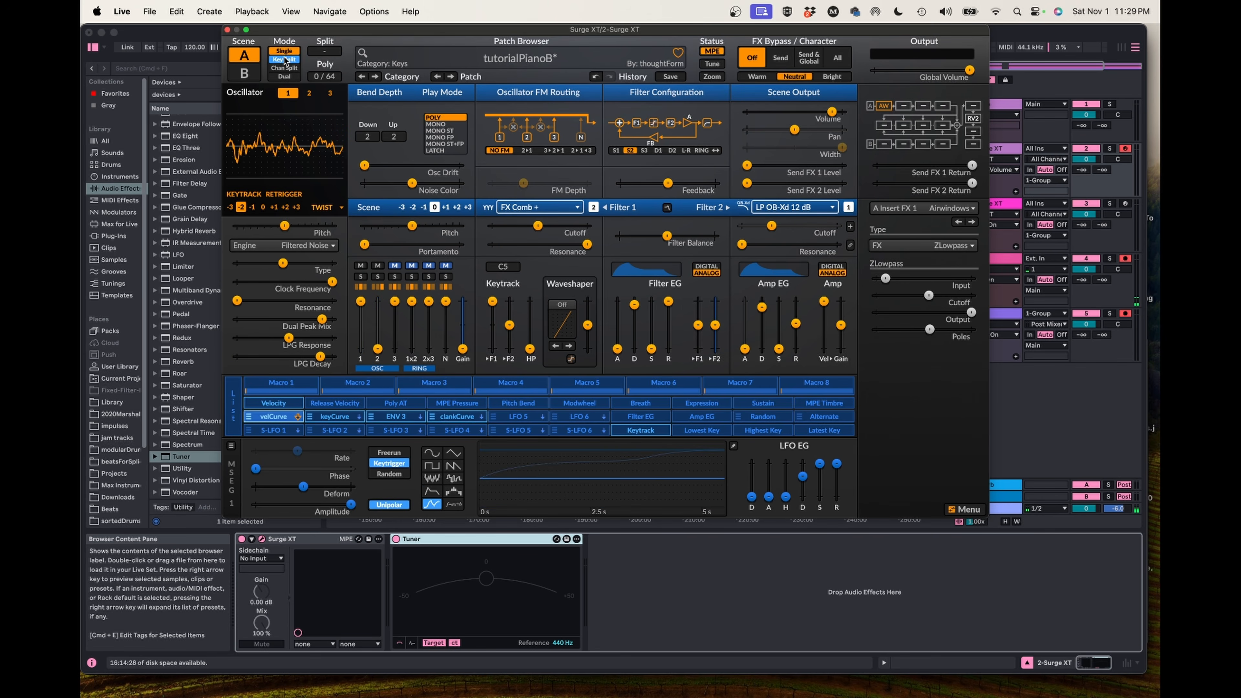
pyautogui.click(285, 76)
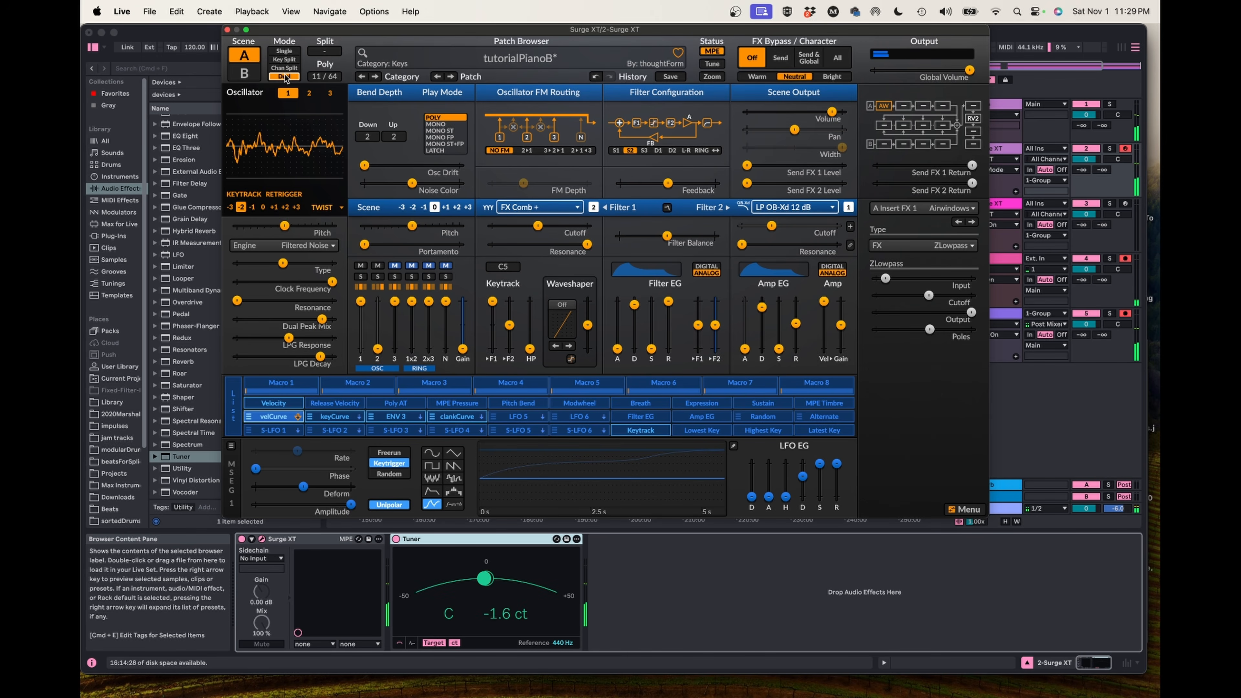
pyautogui.click(239, 73)
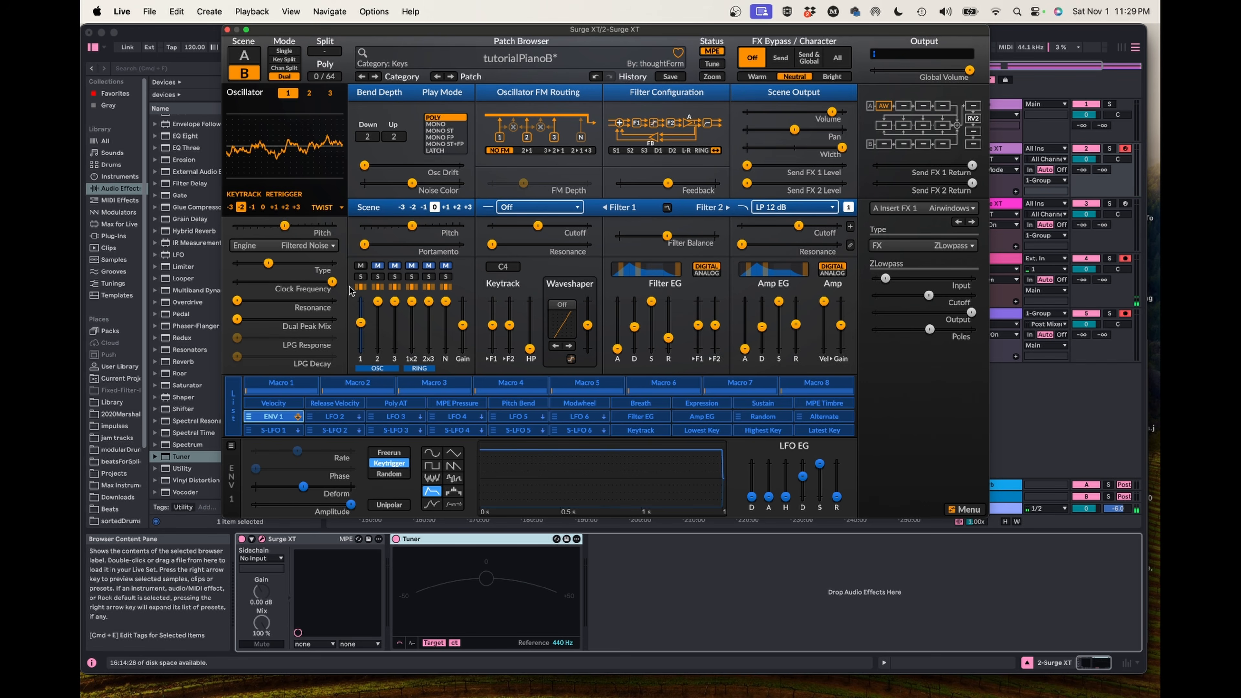
pyautogui.moveTo(361, 327)
pyautogui.moveTo(361, 326); pyautogui.dragTo(360, 330)
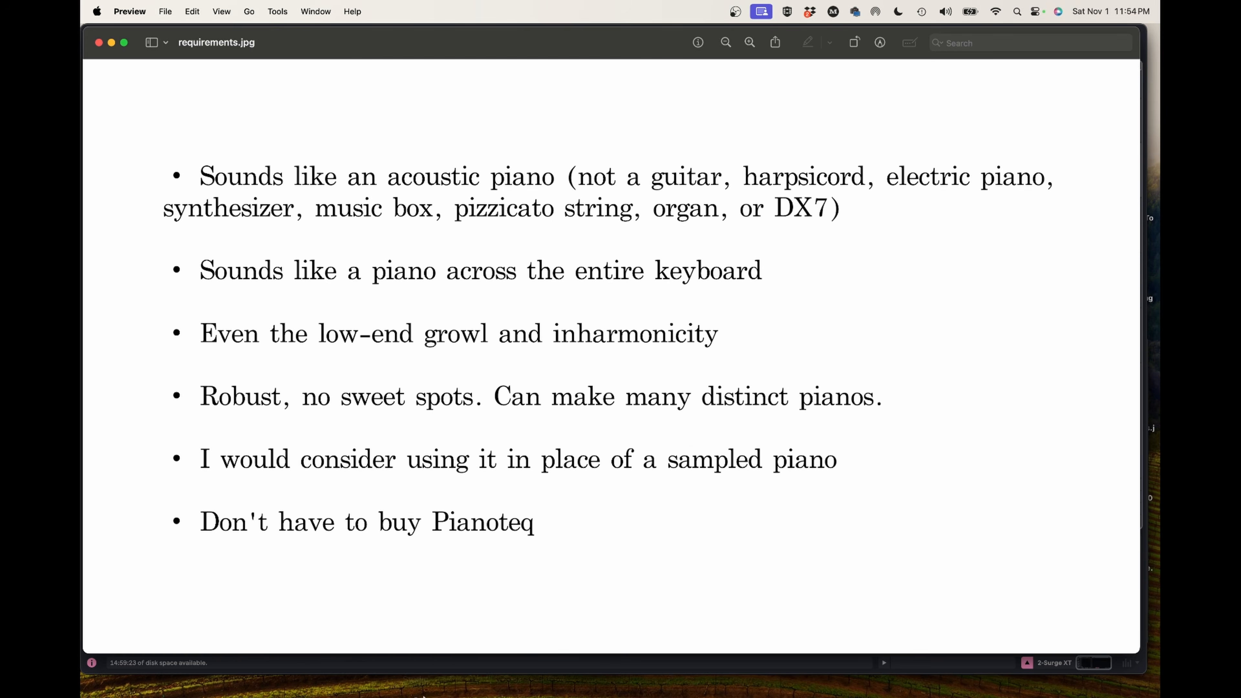
# - Switch from Preview to Surge XT and lower the Type of scene A's Twist oscillator slightly
pyautogui.click(571, 672)
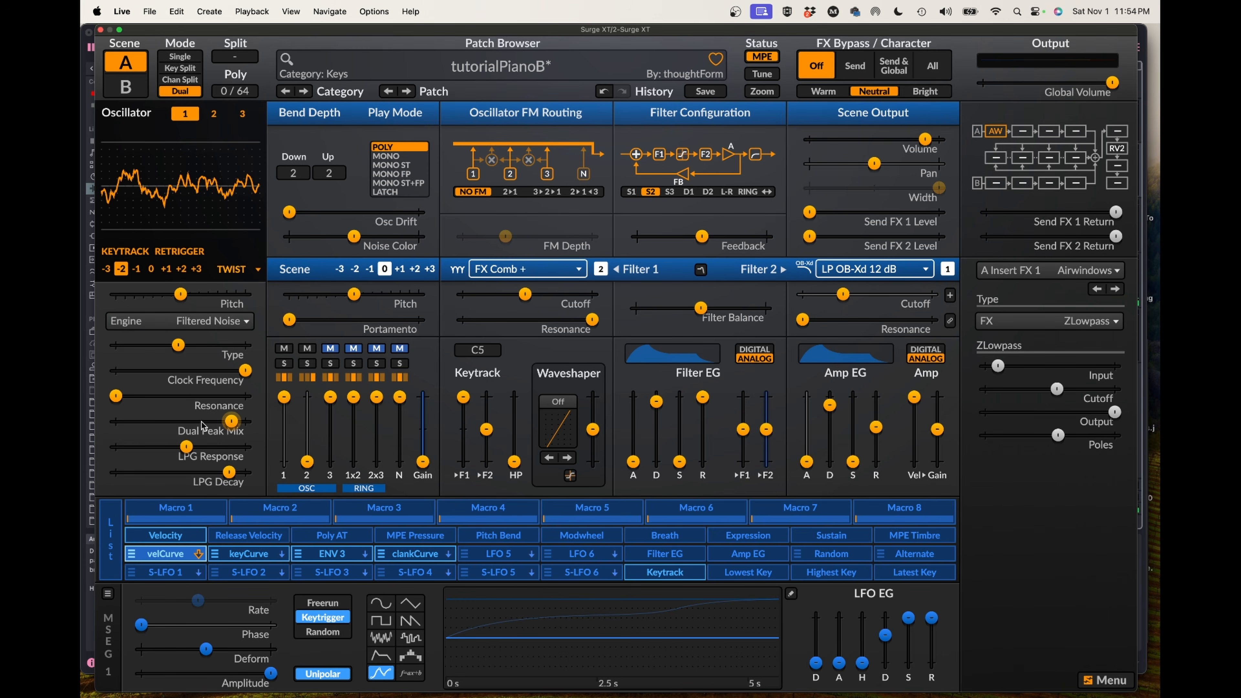
pyautogui.moveTo(180, 346)
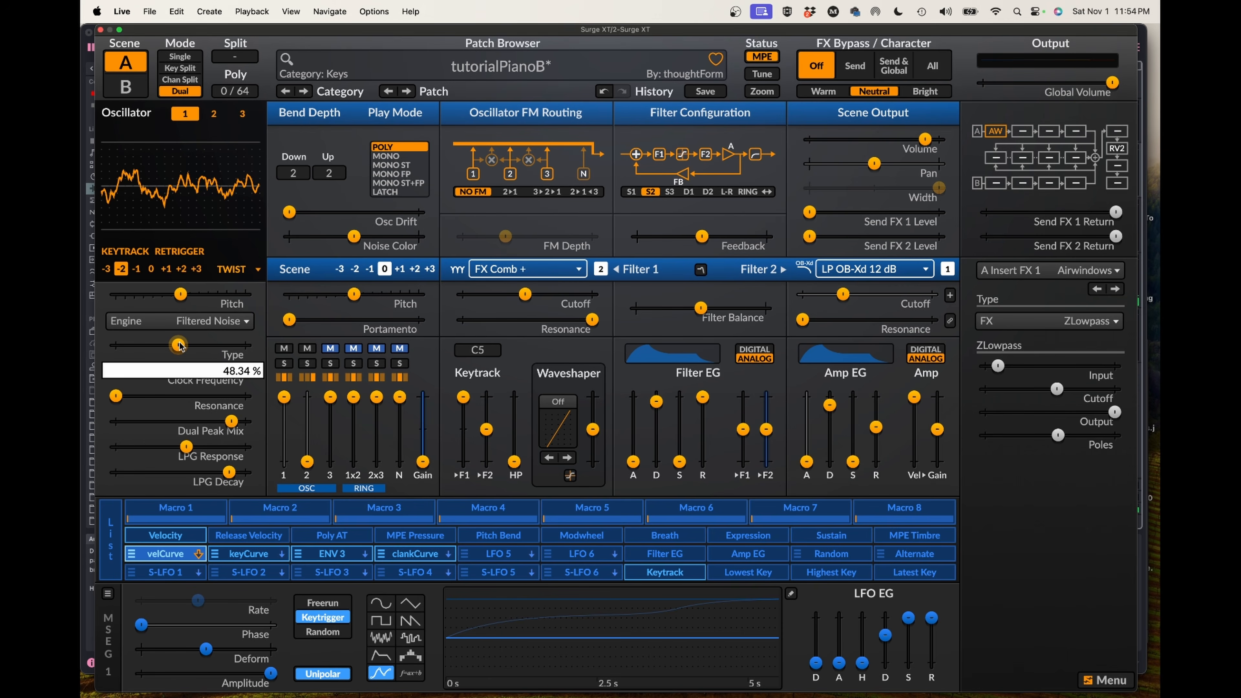
pyautogui.moveTo(179, 345)
pyautogui.mouseDown()
pyautogui.moveTo(130, 345)
pyautogui.moveTo(247, 346)
pyautogui.moveTo(118, 346)
pyautogui.moveTo(178, 345)
pyautogui.mouseUp()
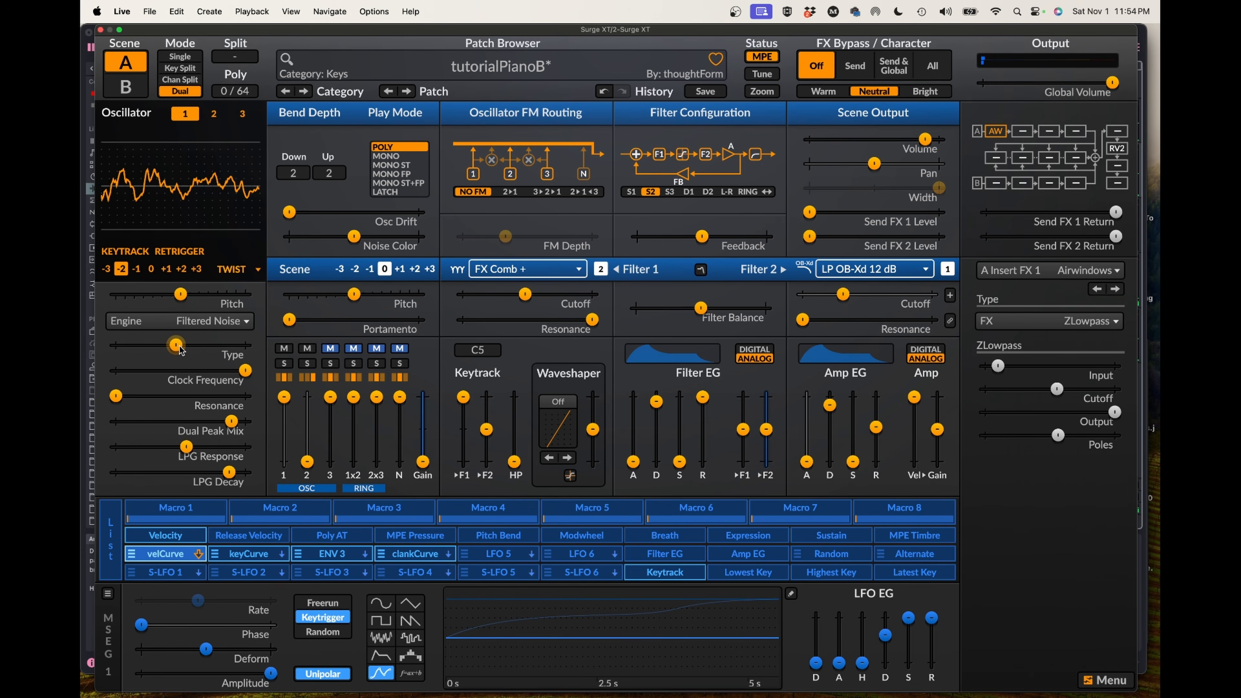
pyautogui.moveTo(179, 345)
# - Lower the Dual Peak Mix of scene A's oscillator 1 to slightly below centre
pyautogui.moveTo(231, 423)
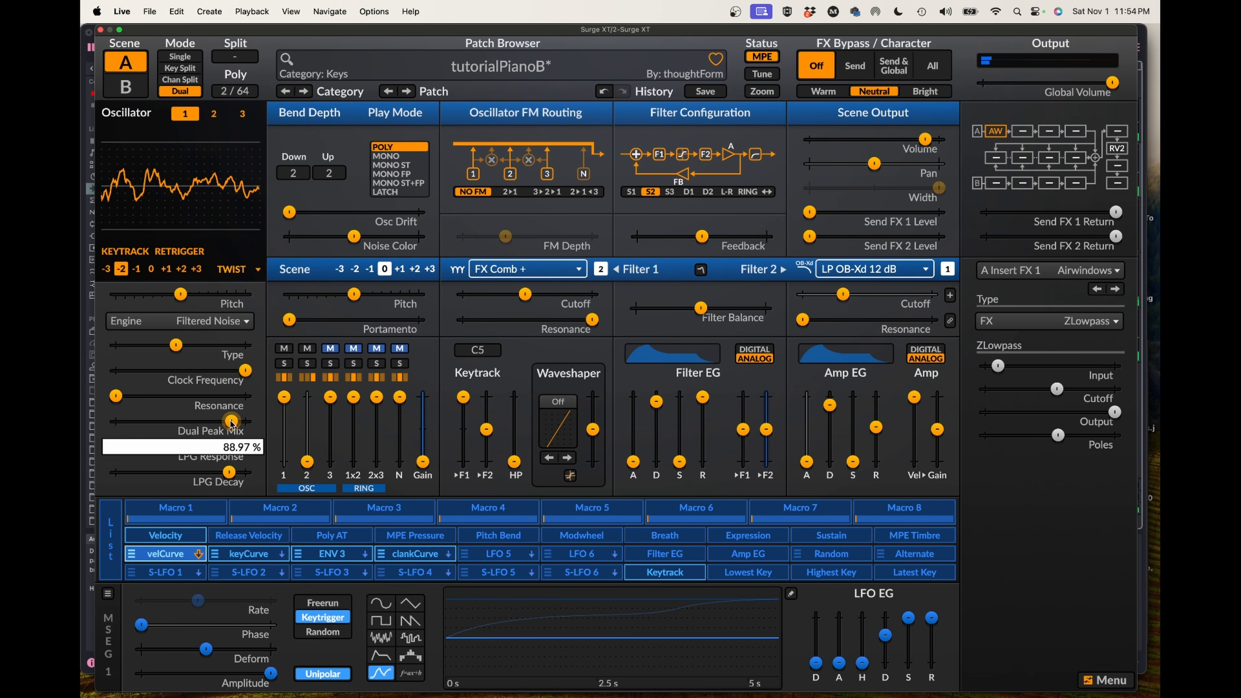
pyautogui.moveTo(232, 423); pyautogui.dragTo(190, 421)
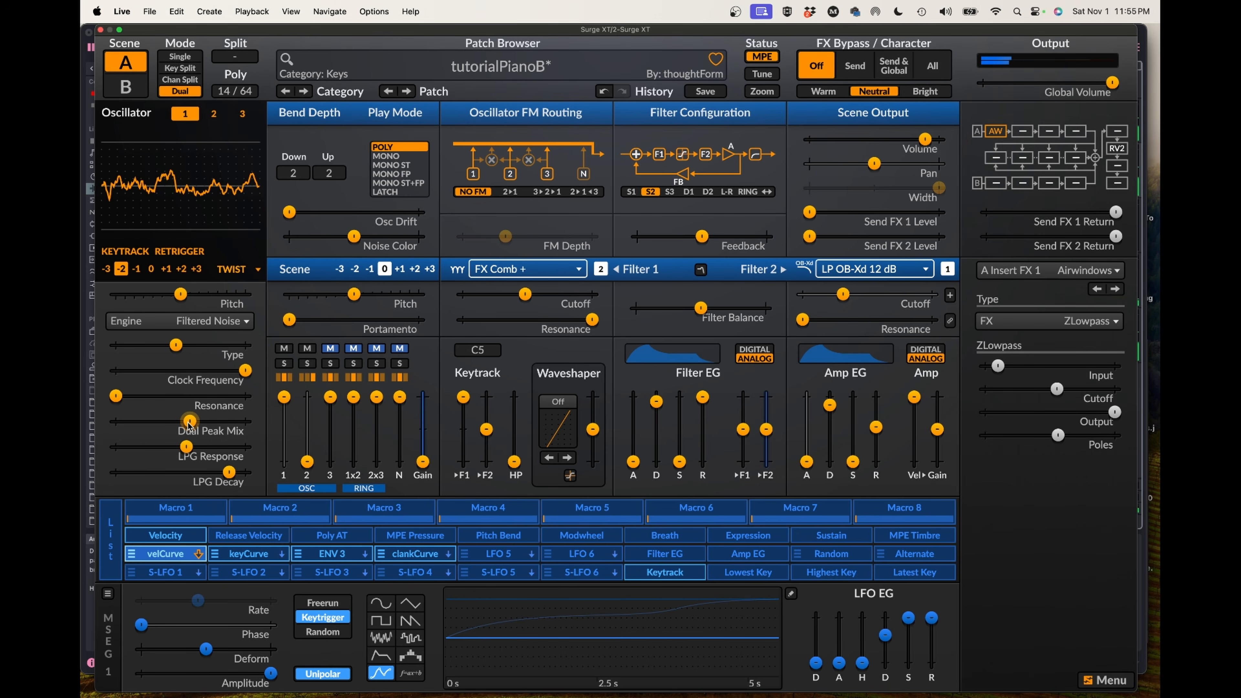
pyautogui.moveTo(190, 422)
pyautogui.mouseDown()
pyautogui.moveTo(160, 421)
pyautogui.moveTo(216, 421)
pyautogui.moveTo(175, 422)
pyautogui.mouseUp()
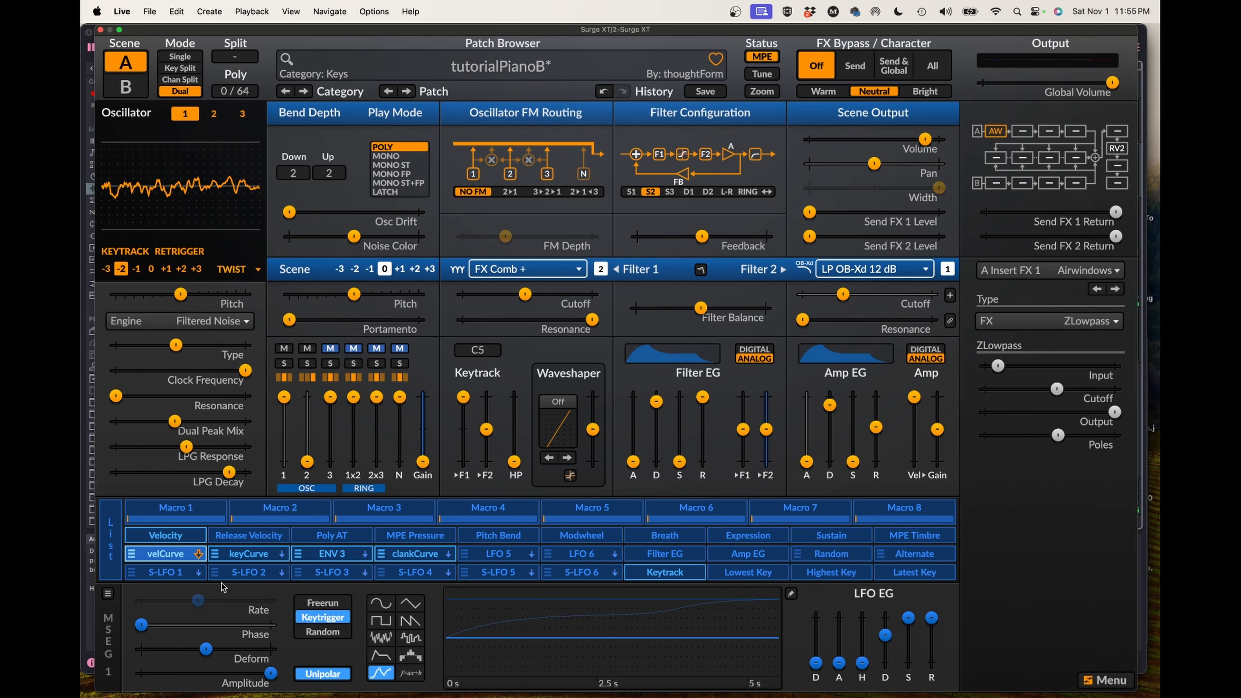
# - Lower scene A's LPG Response to slightly below centre and raise LPG Decay to maximum
pyautogui.moveTo(186, 446); pyautogui.dragTo(176, 472)
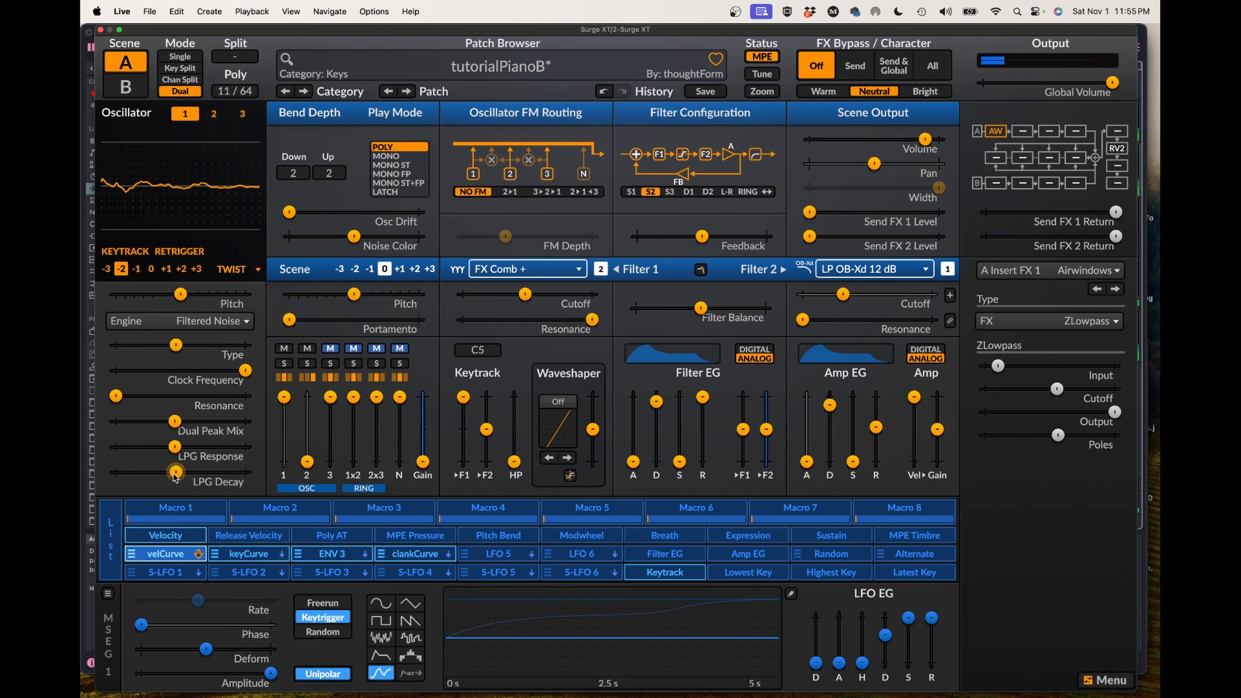
pyautogui.moveTo(175, 474)
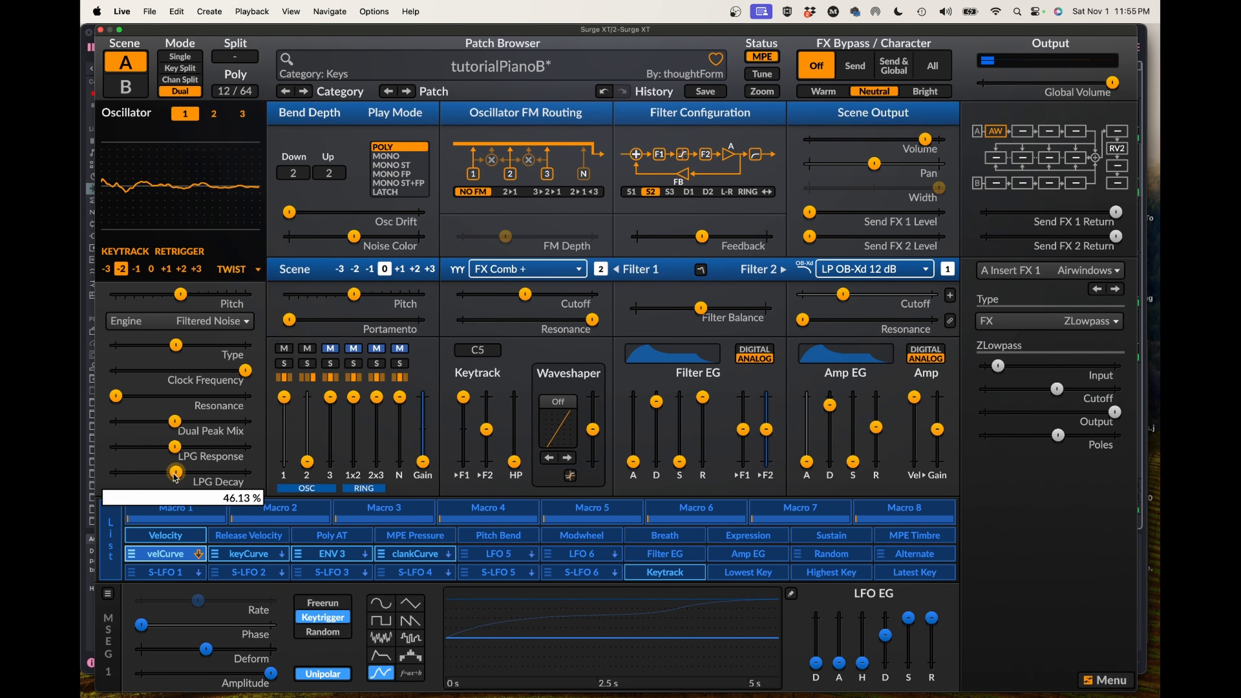
pyautogui.moveTo(175, 472); pyautogui.dragTo(245, 474)
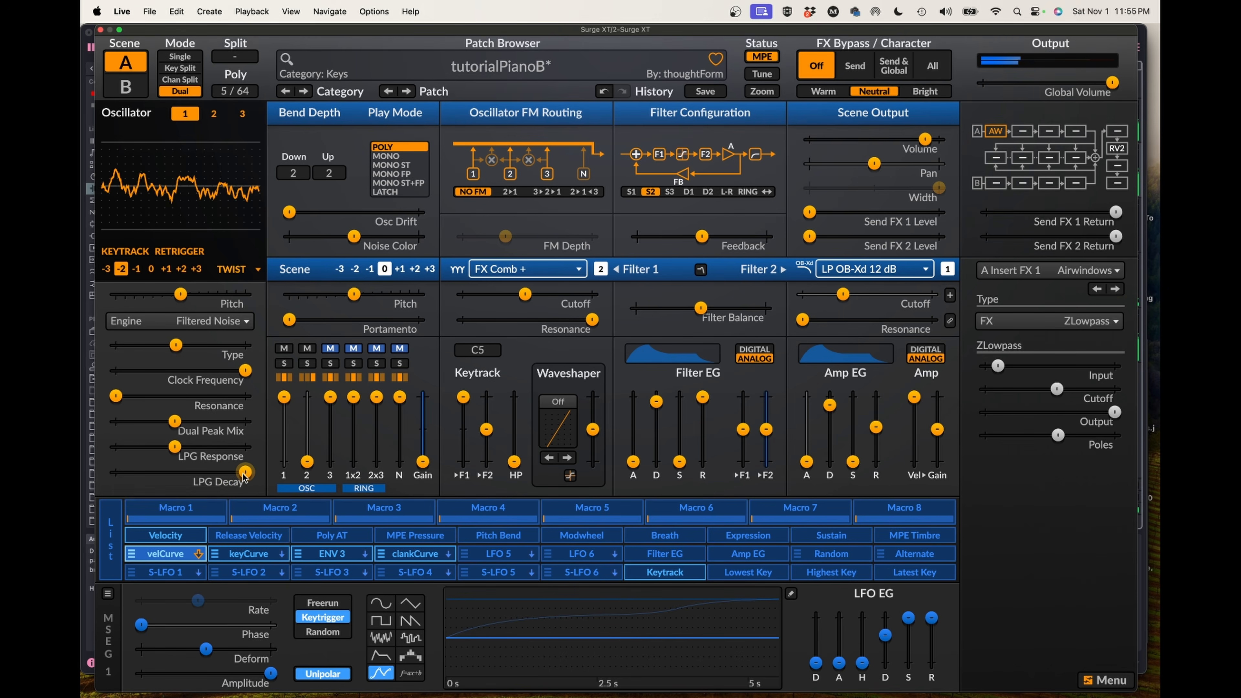
pyautogui.moveTo(245, 477)
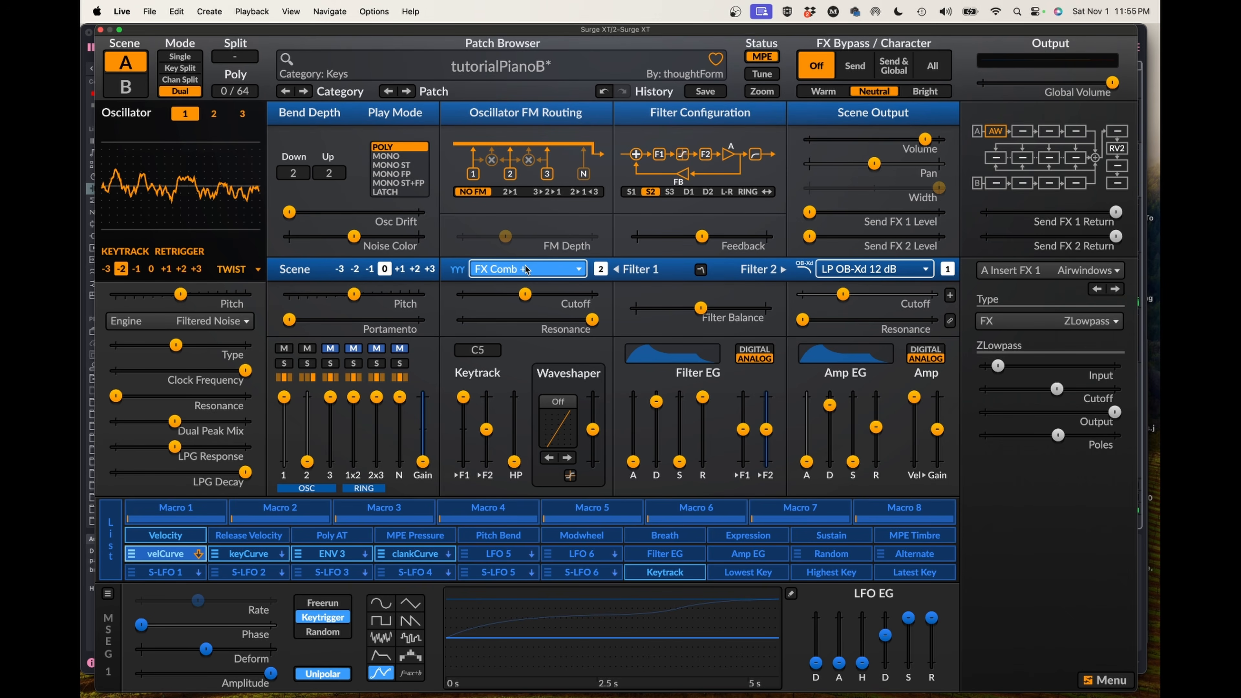
# - Try the 50% Wet subtype for scene A's FX Comb + filter and return it to 100% Wet
pyautogui.rightClick(601, 270)
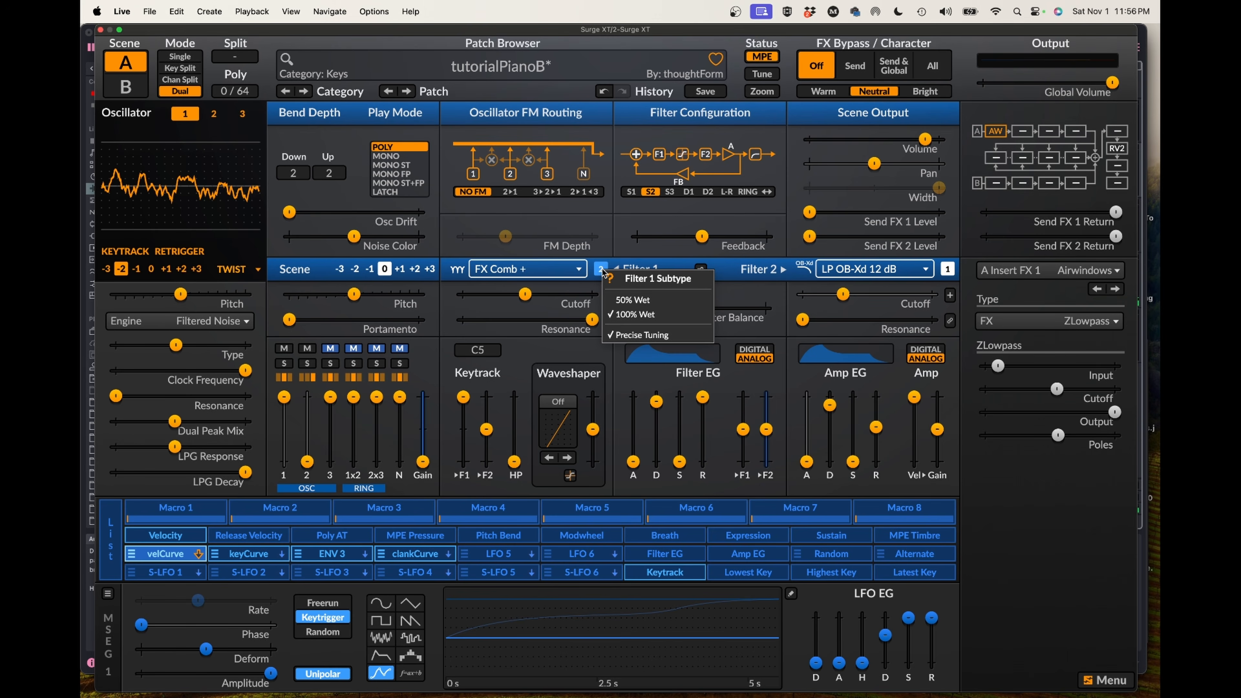
pyautogui.click(619, 300)
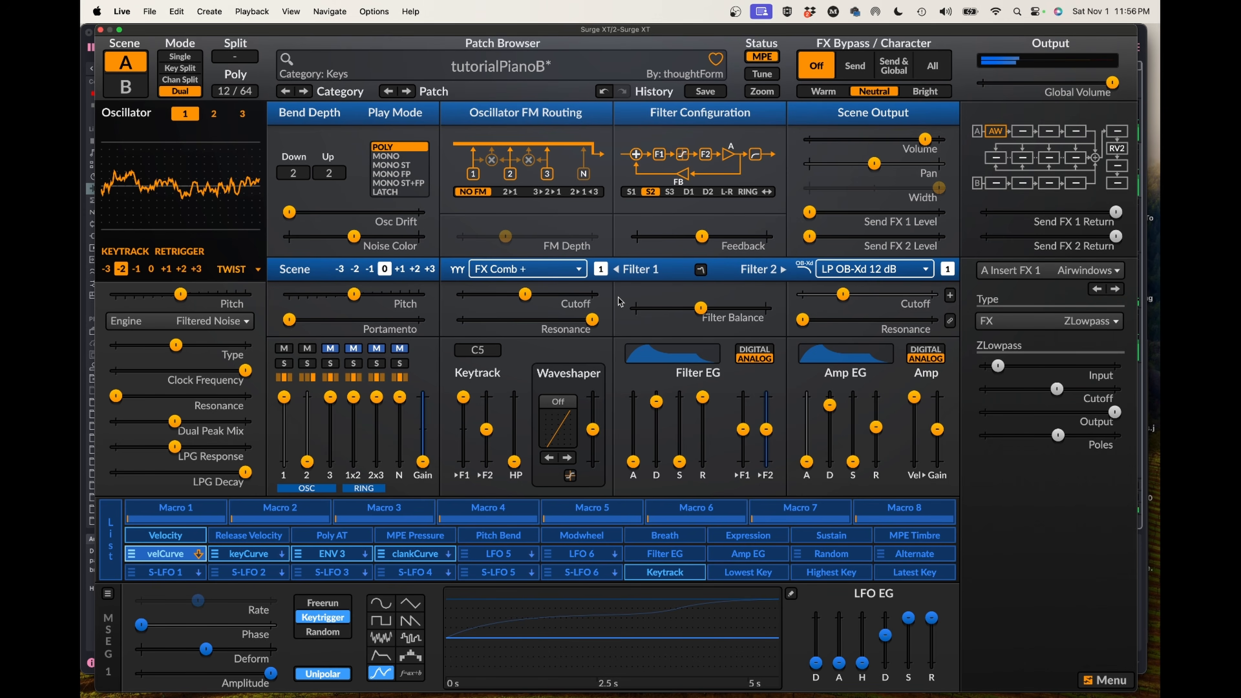
pyautogui.click(603, 268)
pyautogui.moveTo(604, 291)
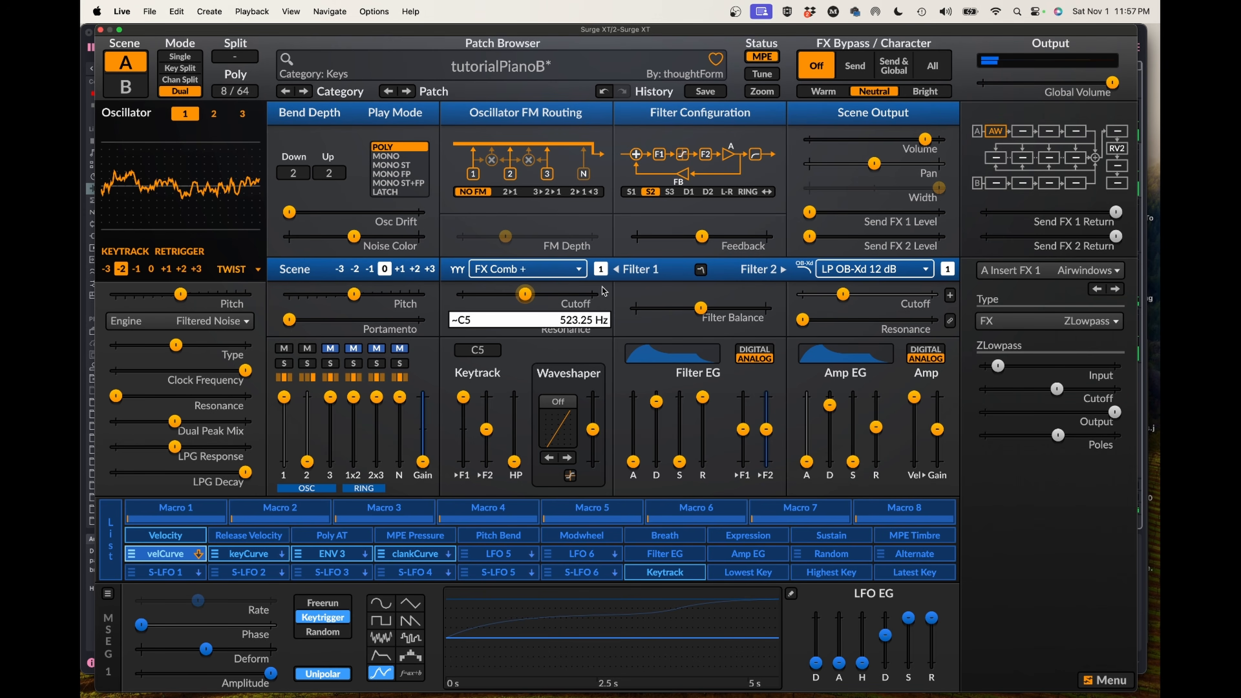
pyautogui.click(601, 270)
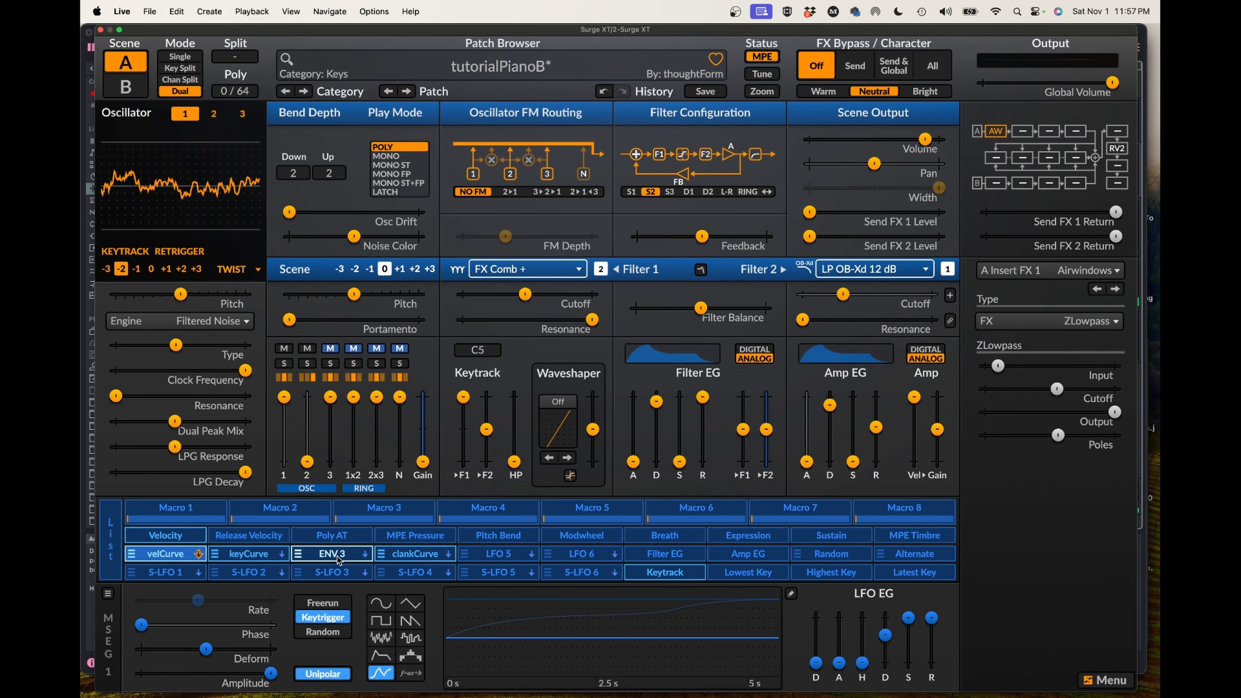
# - Switch scene A's Filter 2 to the OB-Xd 24 dB lowpass and raise its cutoff slightly to just below centre
pyautogui.moveTo(505, 463)
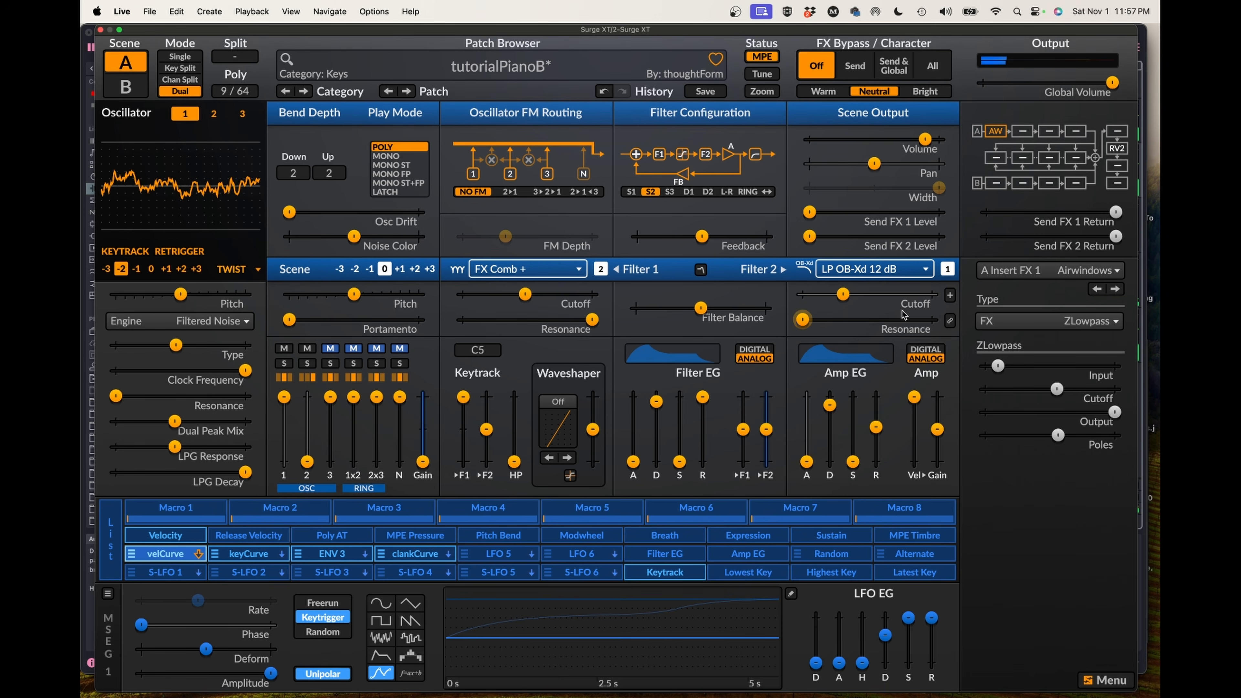
pyautogui.click(885, 272)
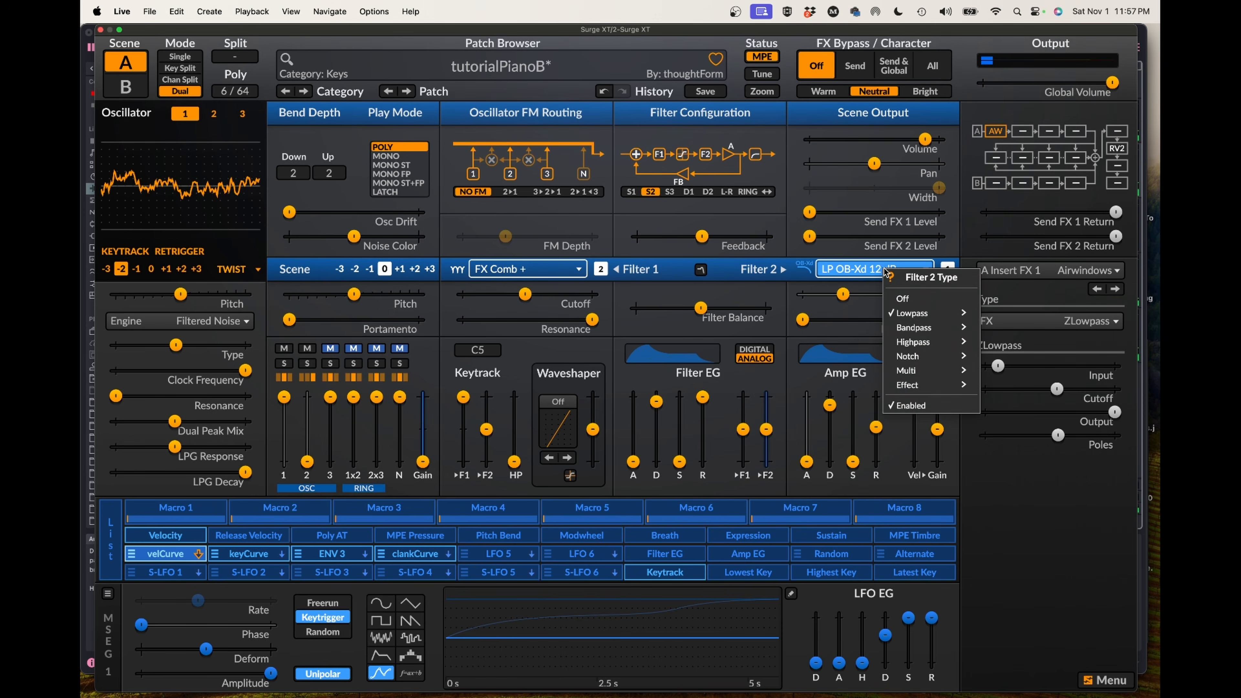
pyautogui.moveTo(906, 314)
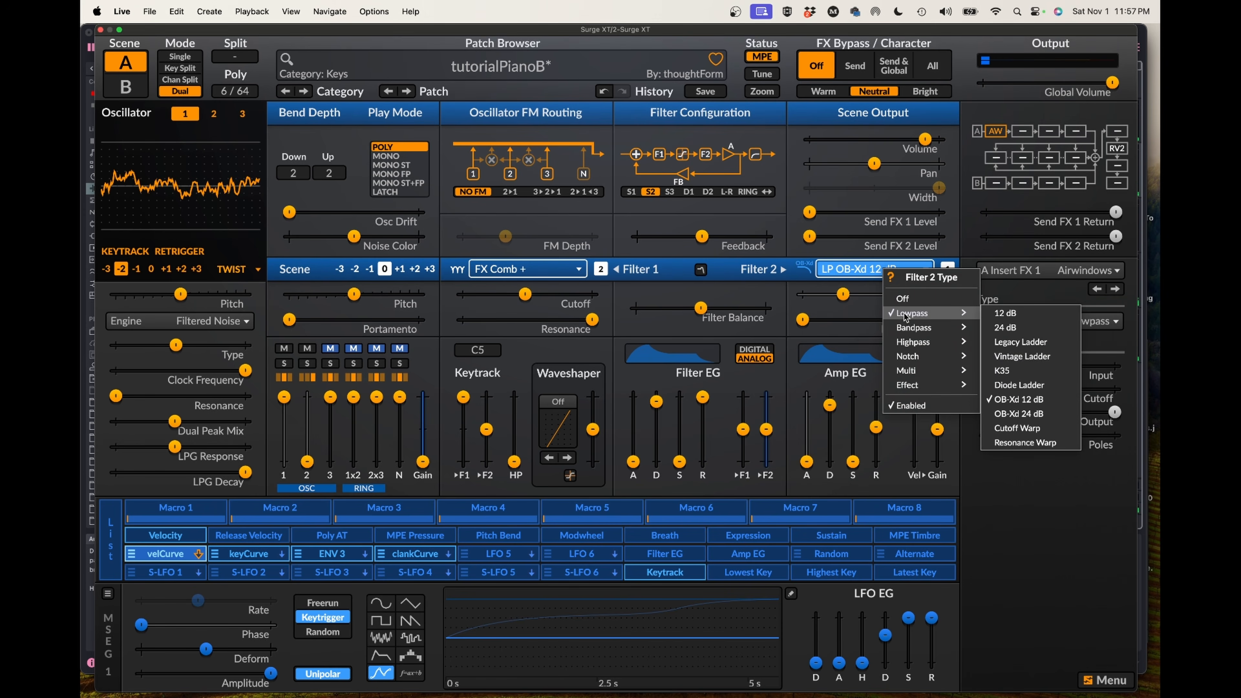
pyautogui.click(1000, 413)
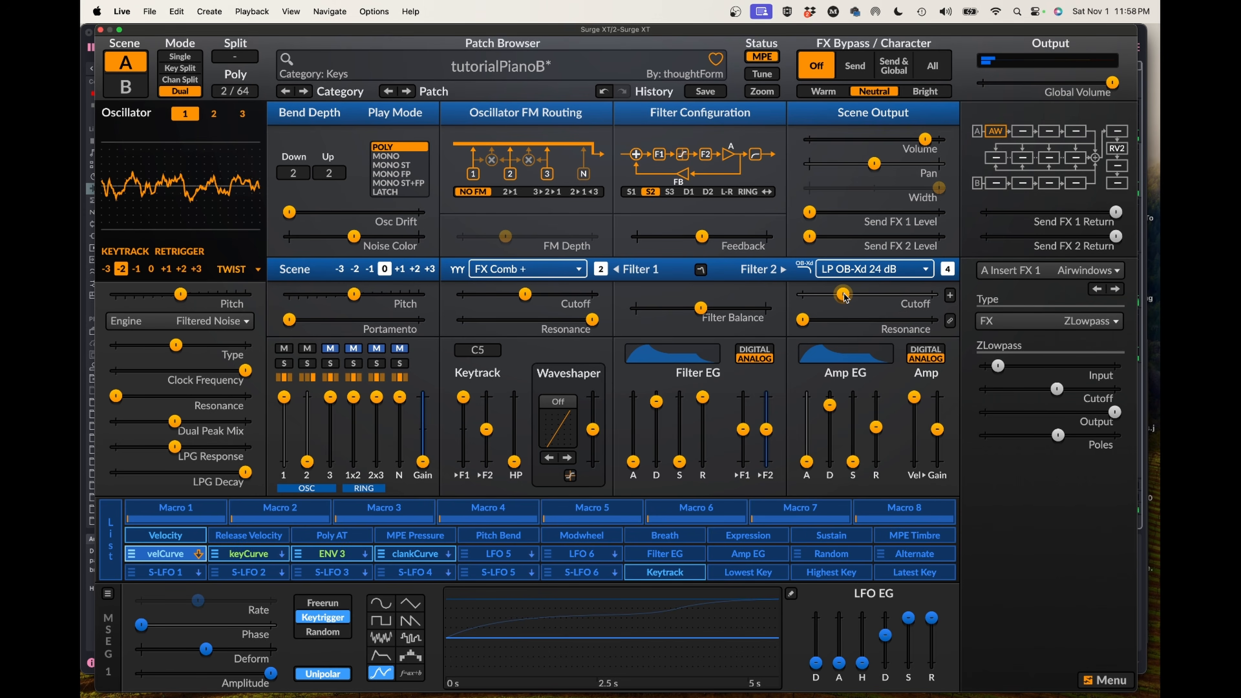
pyautogui.moveTo(845, 297); pyautogui.dragTo(858, 296)
# - Reduce keyCurve's modulation depth on scene A's Filter 2 Cutoff and raise the base cutoff to just above centre
pyautogui.click(259, 557)
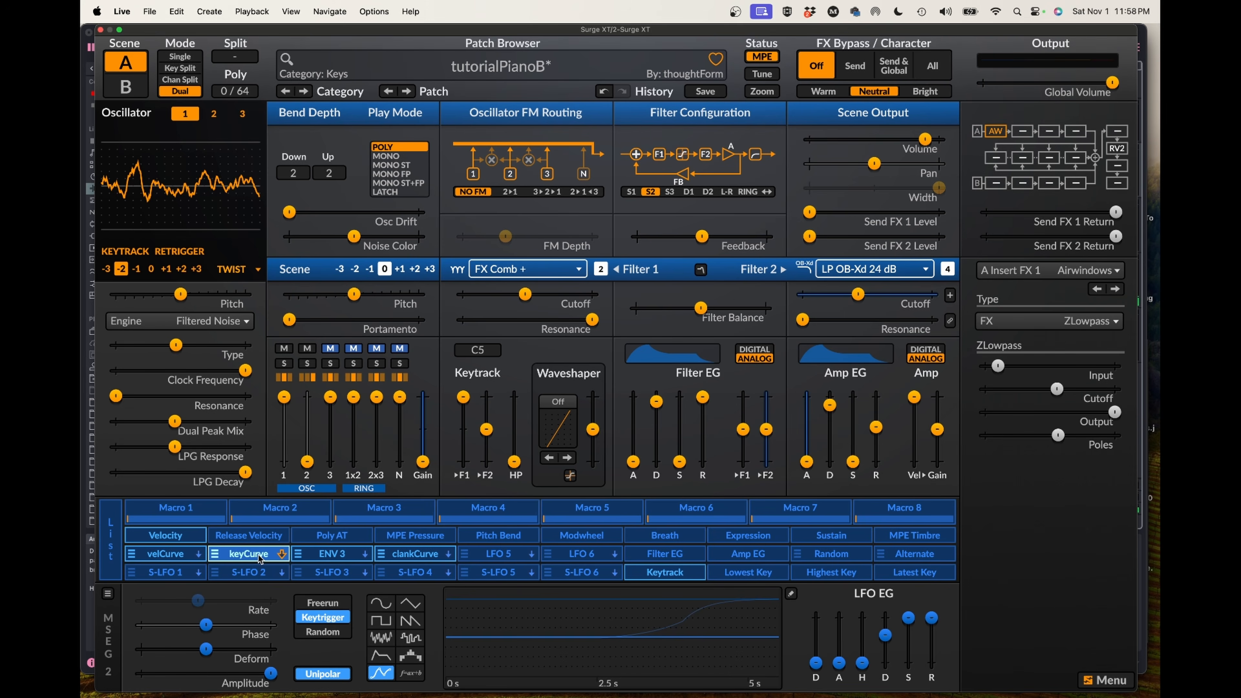
pyautogui.click(259, 557)
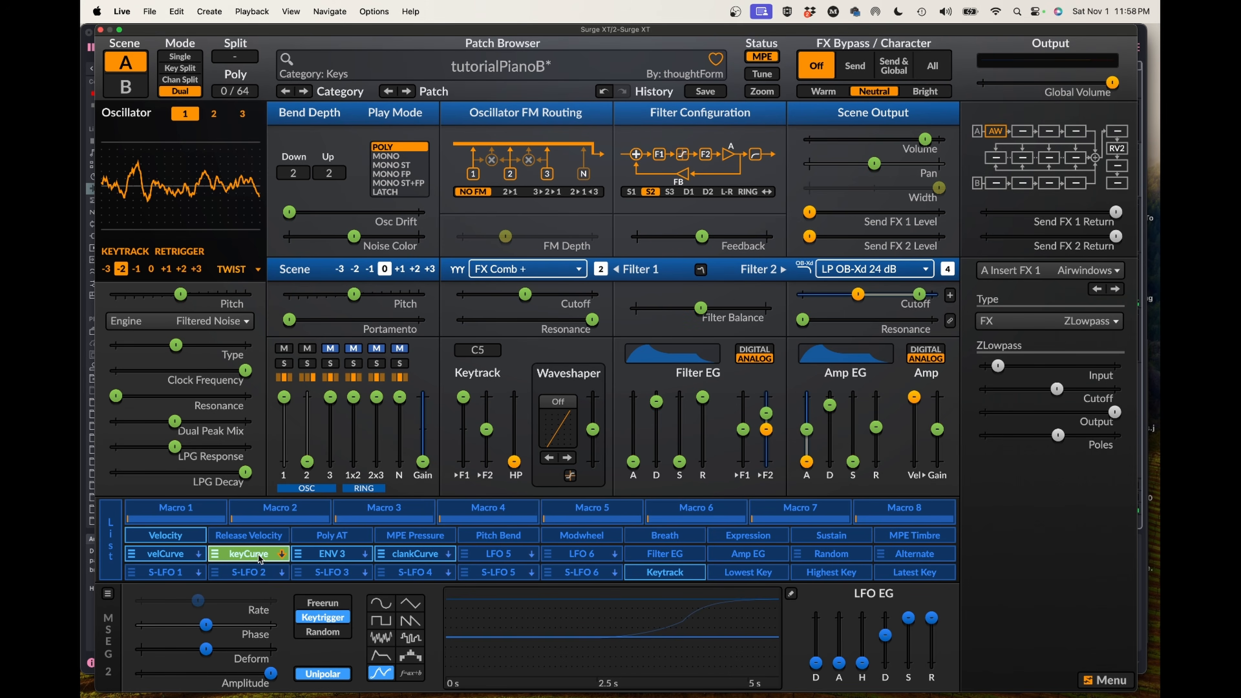
pyautogui.moveTo(918, 296)
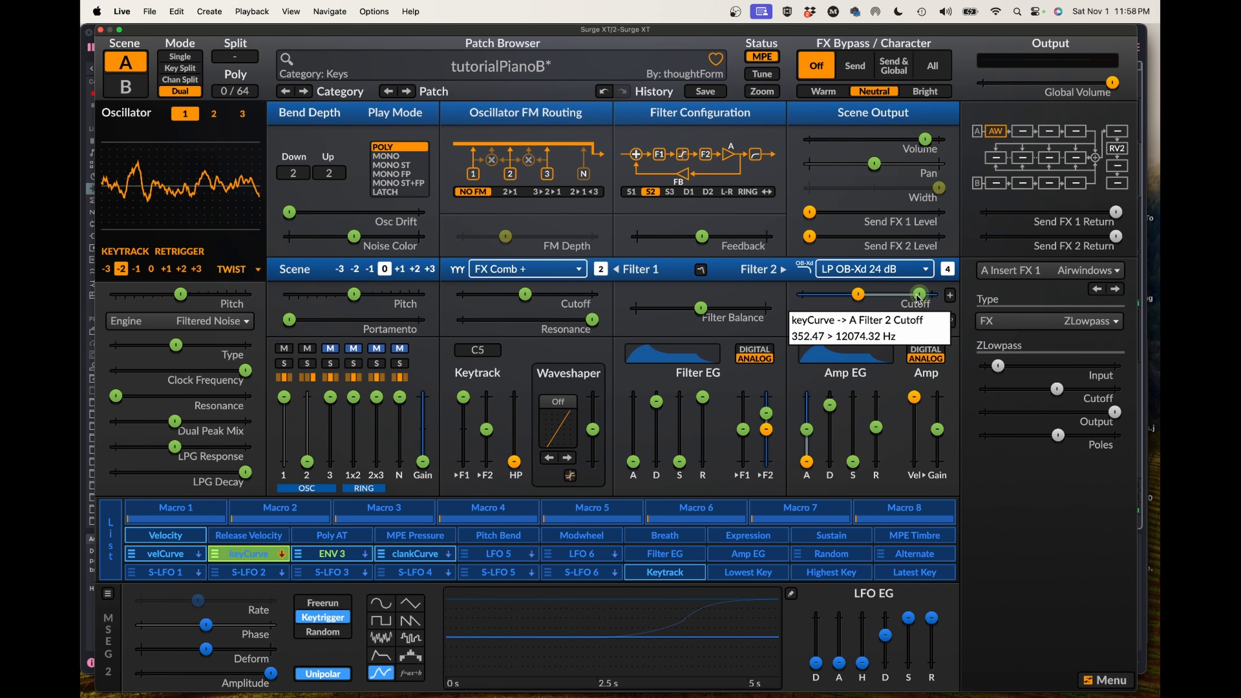
pyautogui.moveTo(918, 295); pyautogui.dragTo(905, 295)
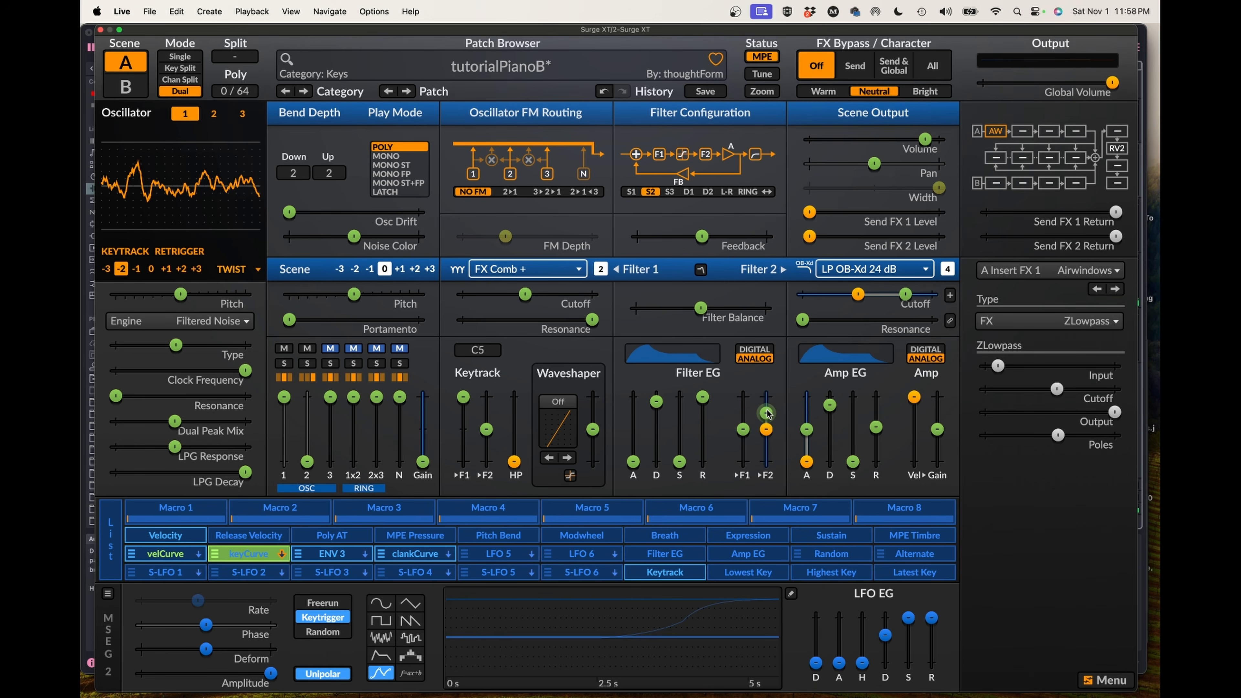
pyautogui.click(243, 555)
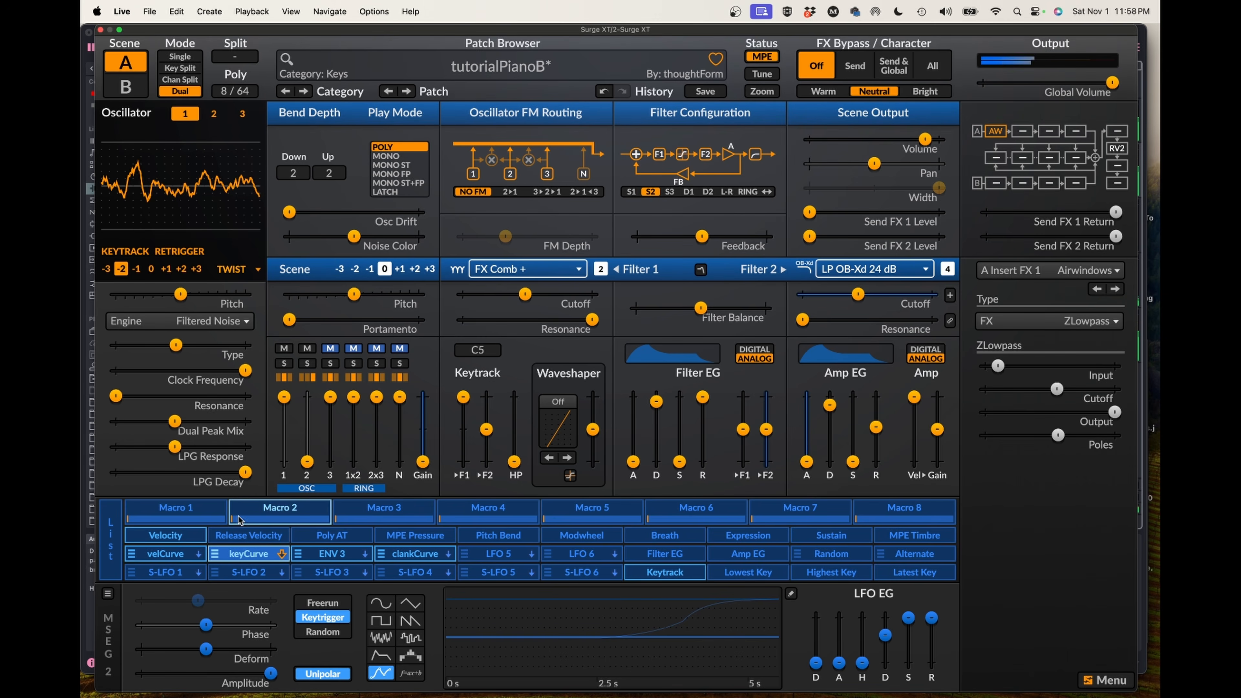
pyautogui.moveTo(857, 293); pyautogui.dragTo(873, 293)
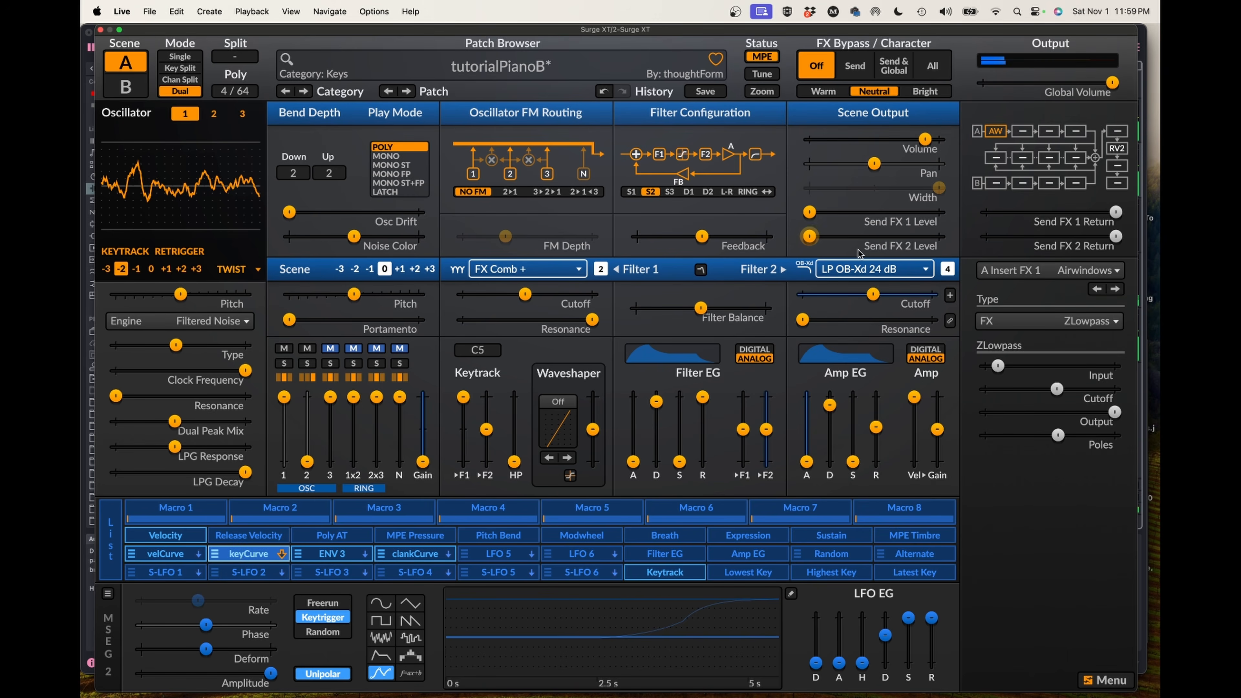
# - Switch scene A's Filter 2 to the Diode Ladder lowpass and lower its cutoff to slightly below centre
pyautogui.click(870, 270)
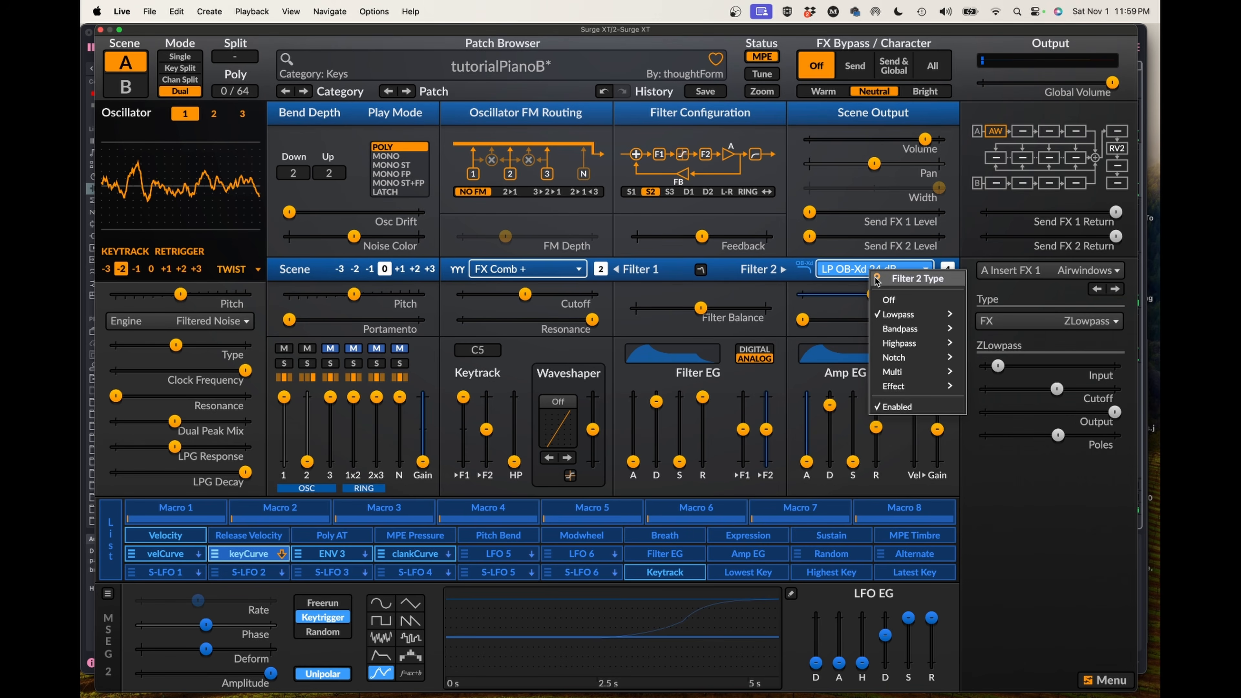
pyautogui.moveTo(894, 315)
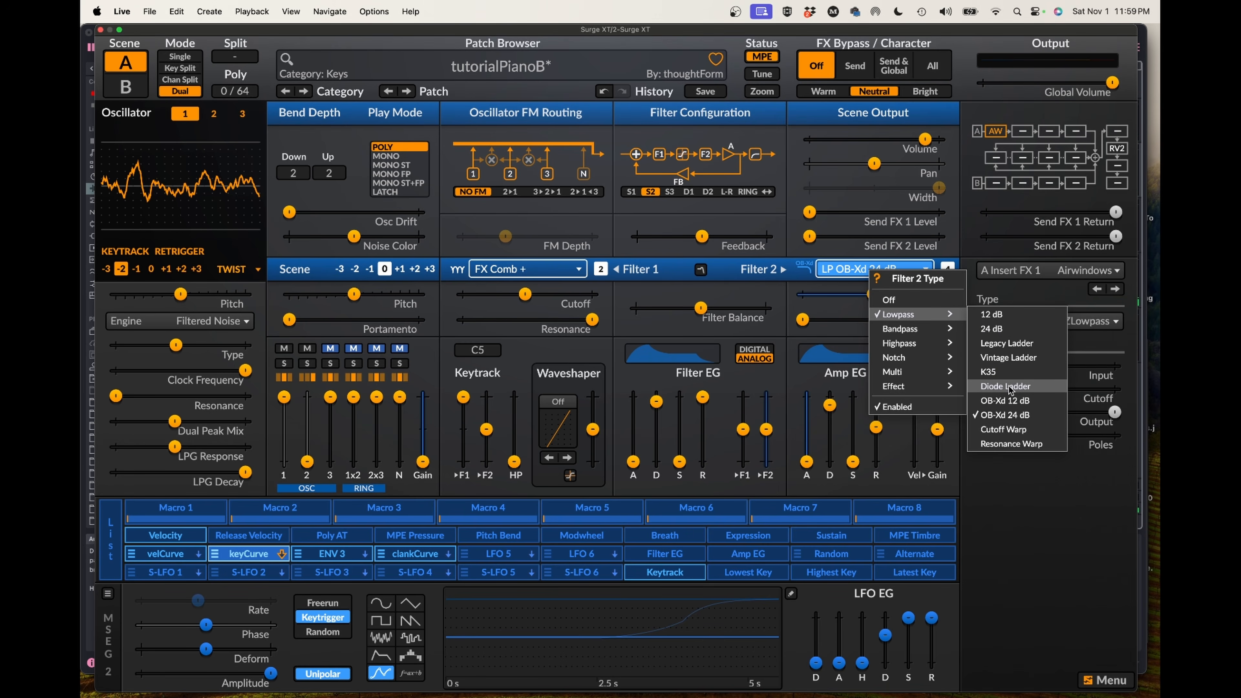
pyautogui.click(1007, 389)
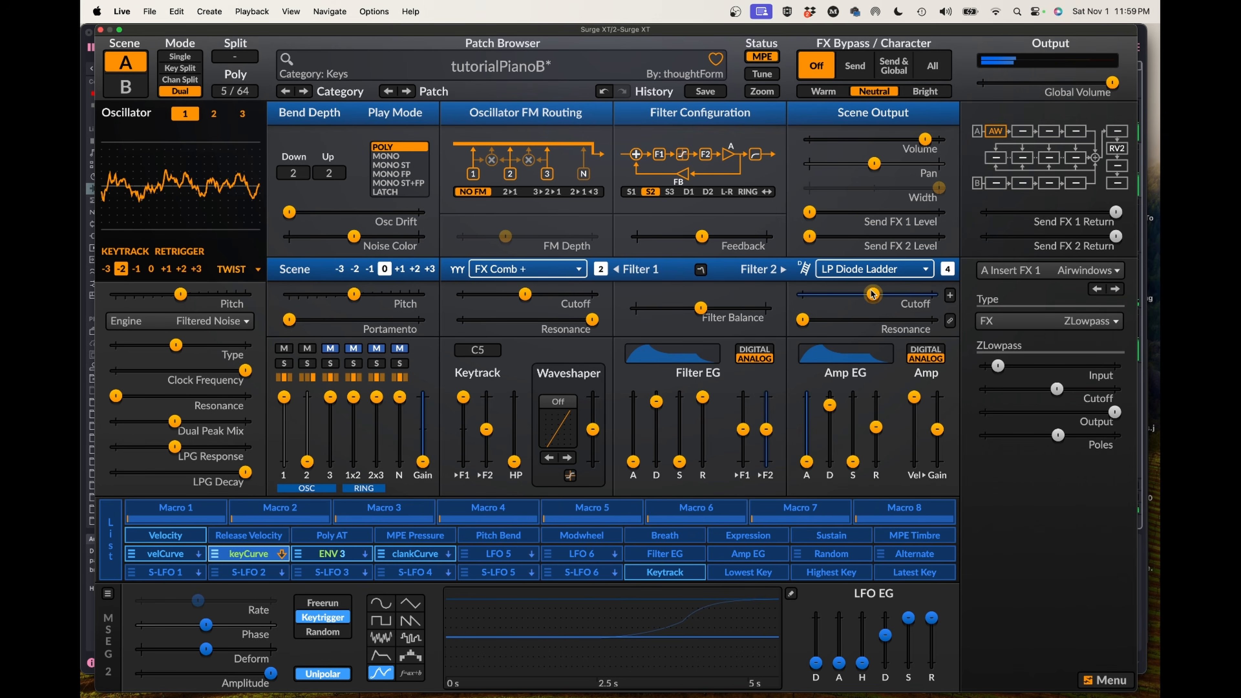
pyautogui.click(865, 270)
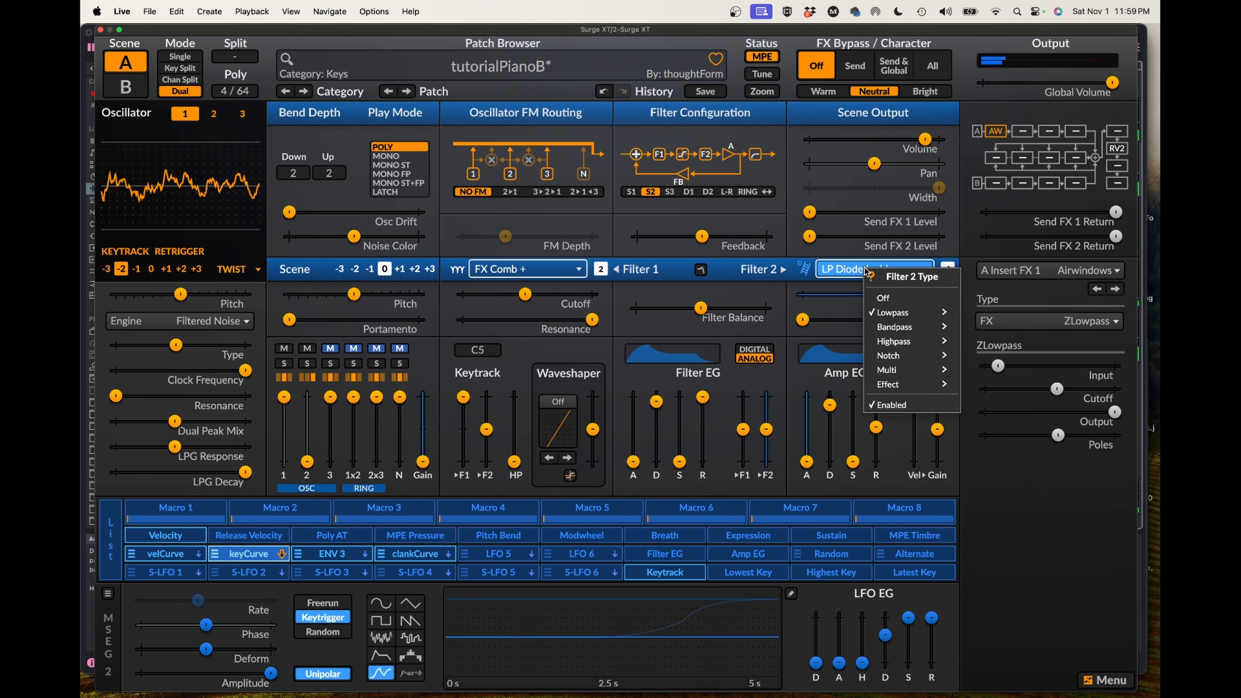
pyautogui.click(808, 292)
pyautogui.moveTo(874, 295); pyautogui.dragTo(856, 295)
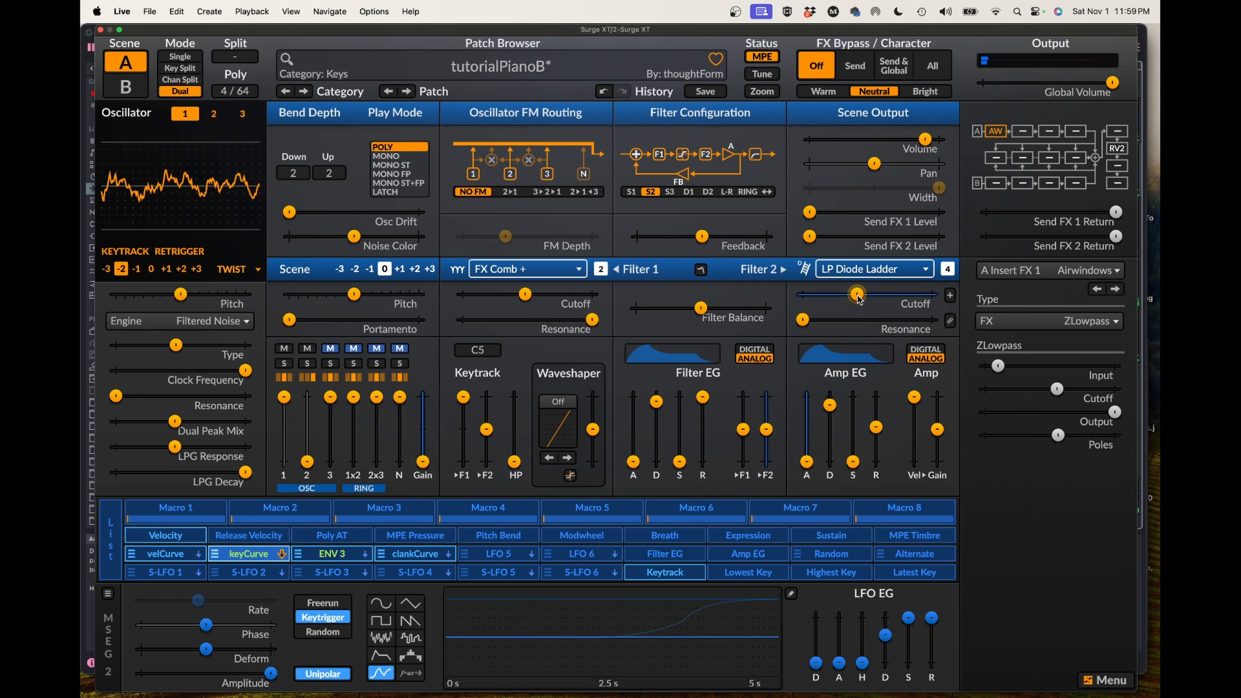
# - Tune Reverb 2 in Global FX 2 with a slightly higher Mix, a mid-range Room Size and a shorter Decay Time
pyautogui.click(1117, 148)
pyautogui.moveTo(1019, 597); pyautogui.dragTo(1036, 597)
pyautogui.moveTo(1049, 389)
pyautogui.mouseDown()
pyautogui.moveTo(1080, 388)
pyautogui.moveTo(1046, 367)
pyautogui.mouseUp()
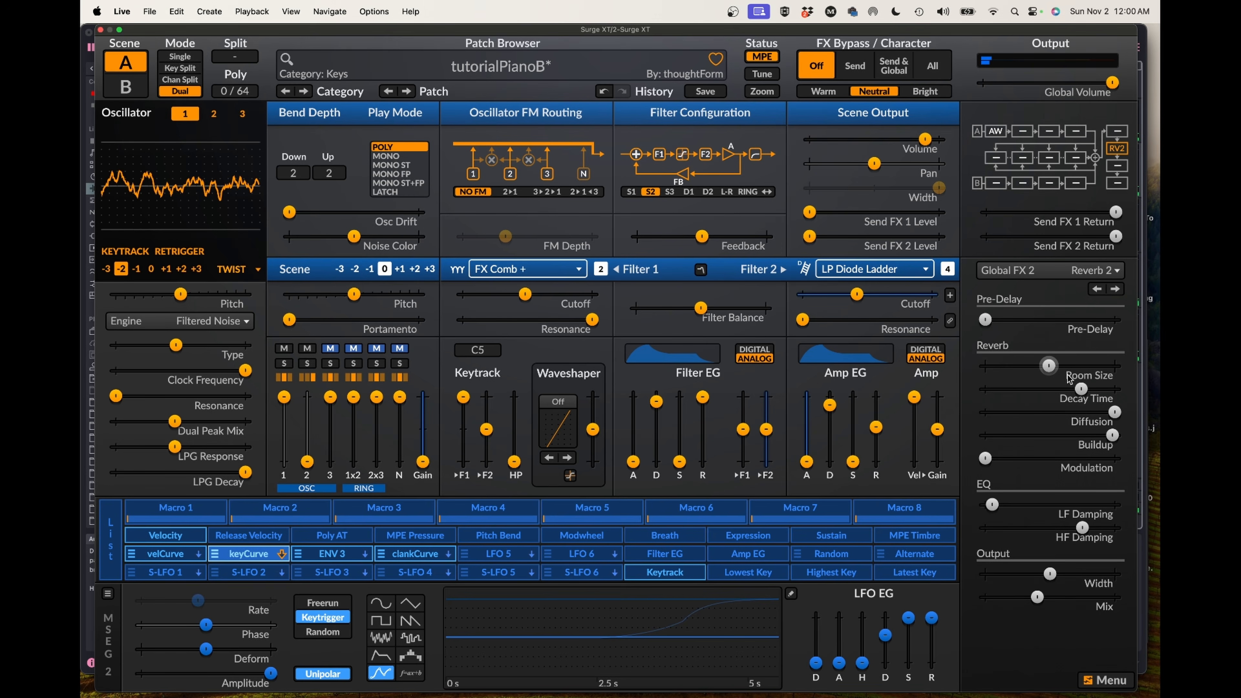
pyautogui.moveTo(1081, 389); pyautogui.dragTo(1059, 389)
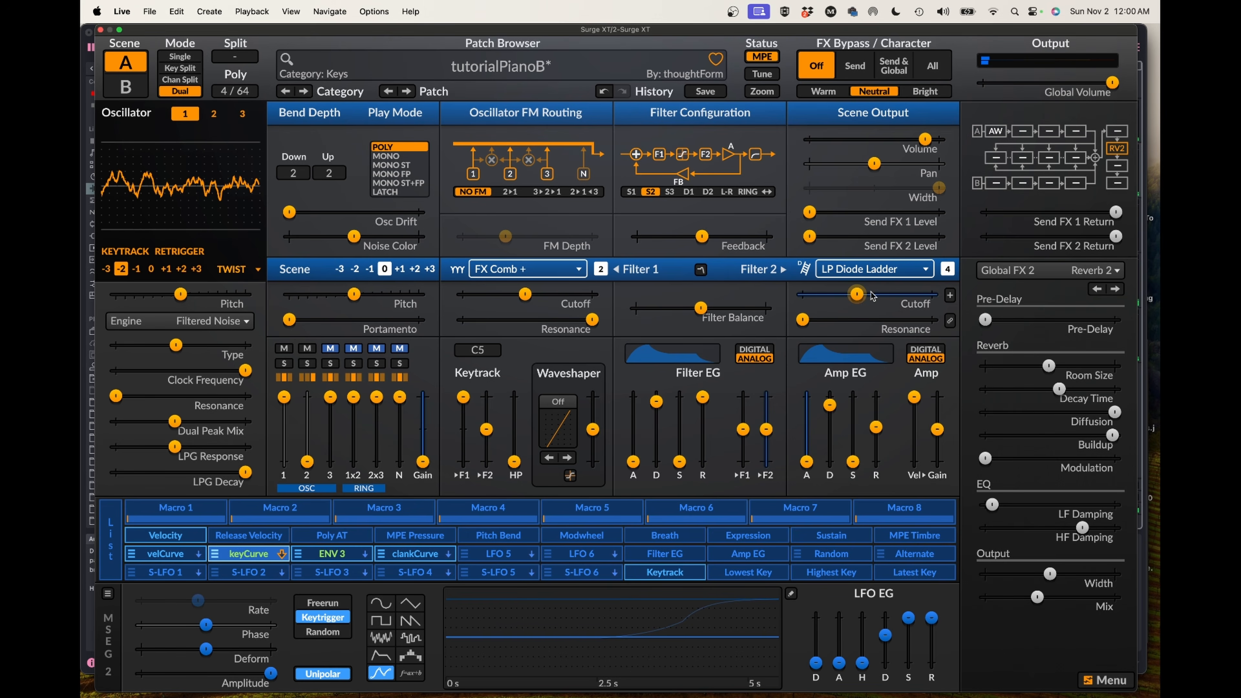
# - Raise scene A's Filter 2 Cutoff to just above centre and switch the filter to the K35 lowpass
pyautogui.moveTo(861, 297); pyautogui.dragTo(872, 296)
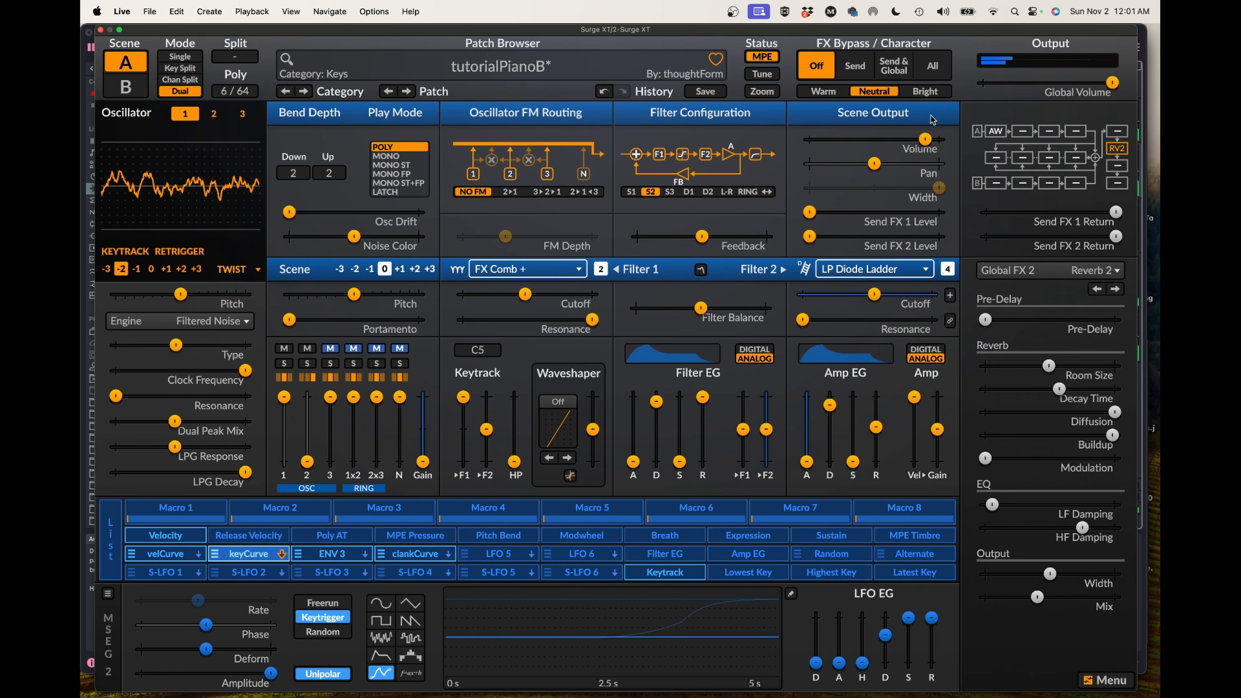
pyautogui.click(845, 276)
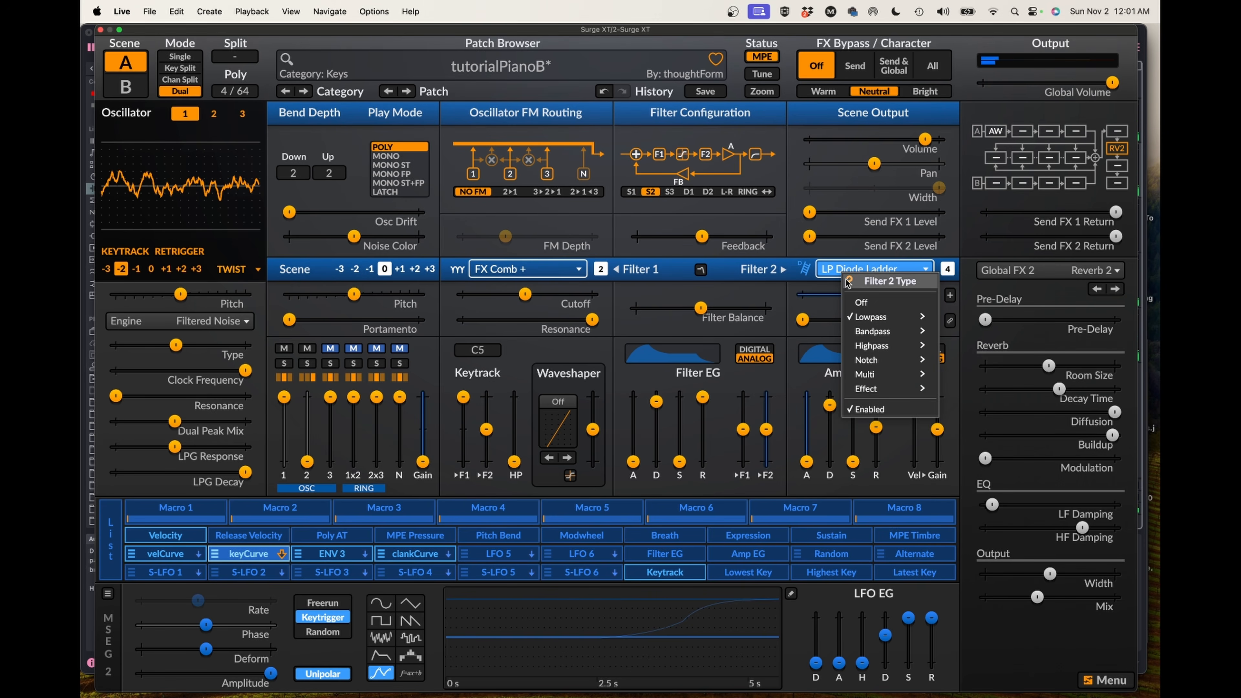
pyautogui.moveTo(861, 316)
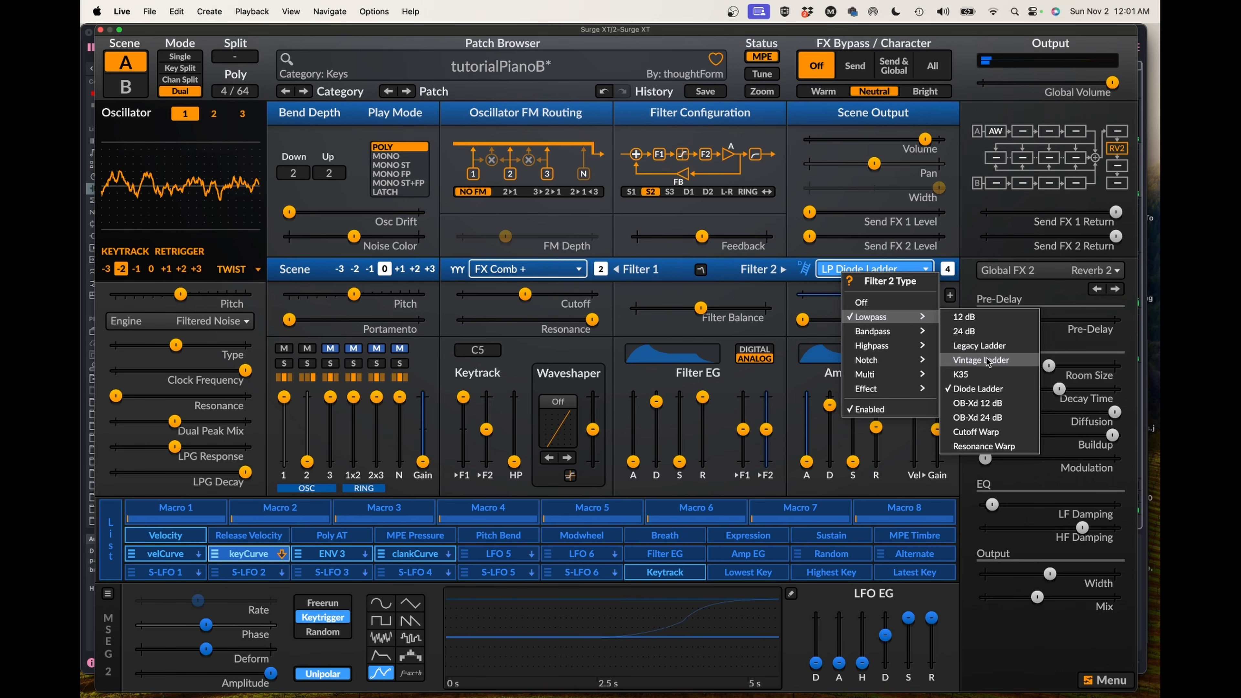
pyautogui.click(977, 373)
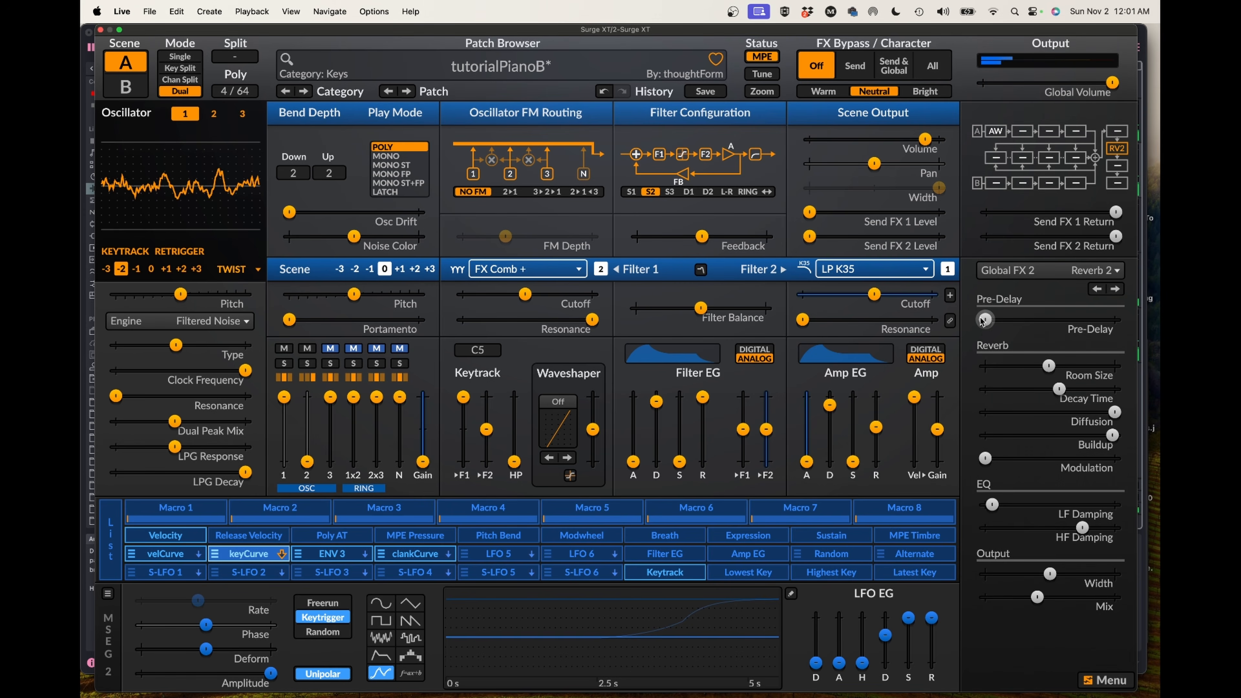
# - In scene A's insert FX 1, lower the ZLowpass Cutoff slightly to about centre and raise Poles above centre
pyautogui.click(995, 132)
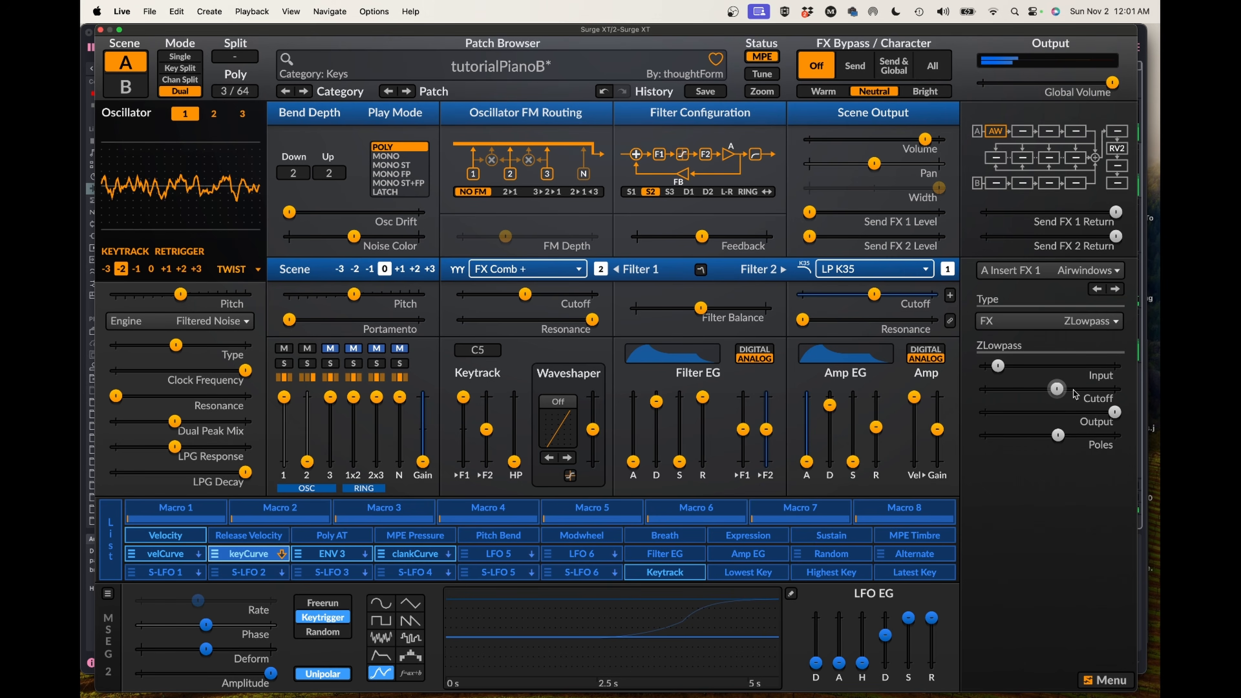
pyautogui.moveTo(1074, 394); pyautogui.dragTo(1065, 394)
pyautogui.moveTo(1058, 436)
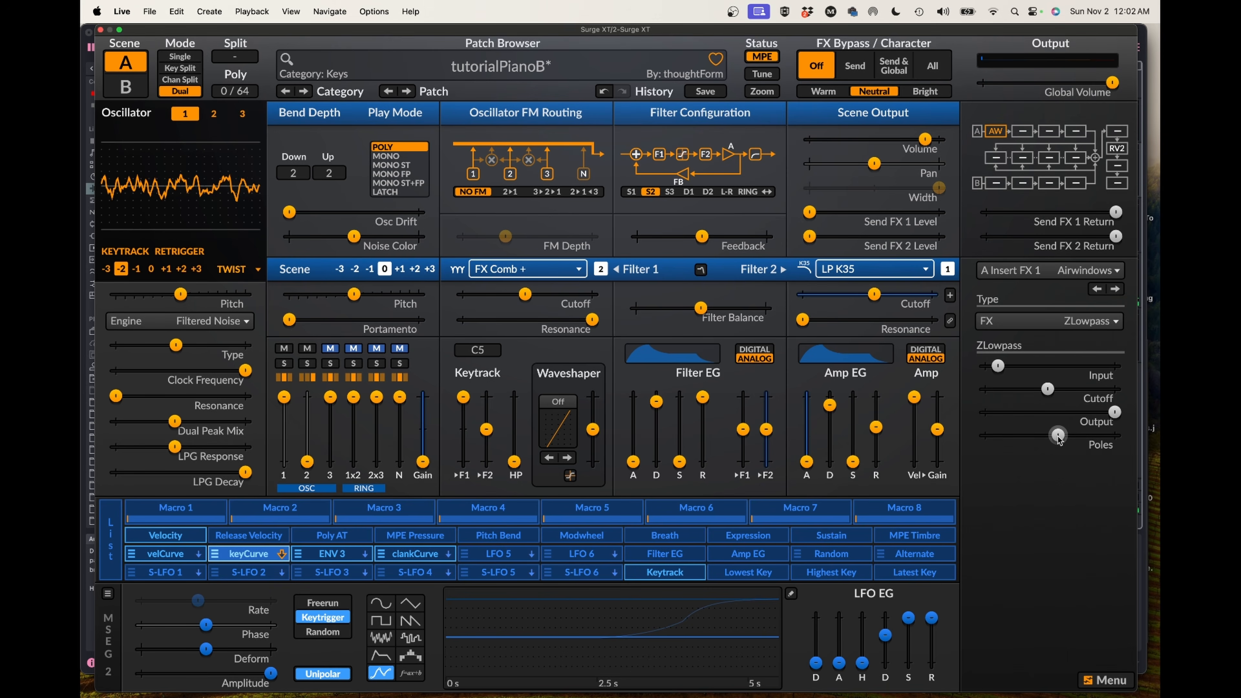
pyautogui.moveTo(1058, 436); pyautogui.dragTo(1073, 435)
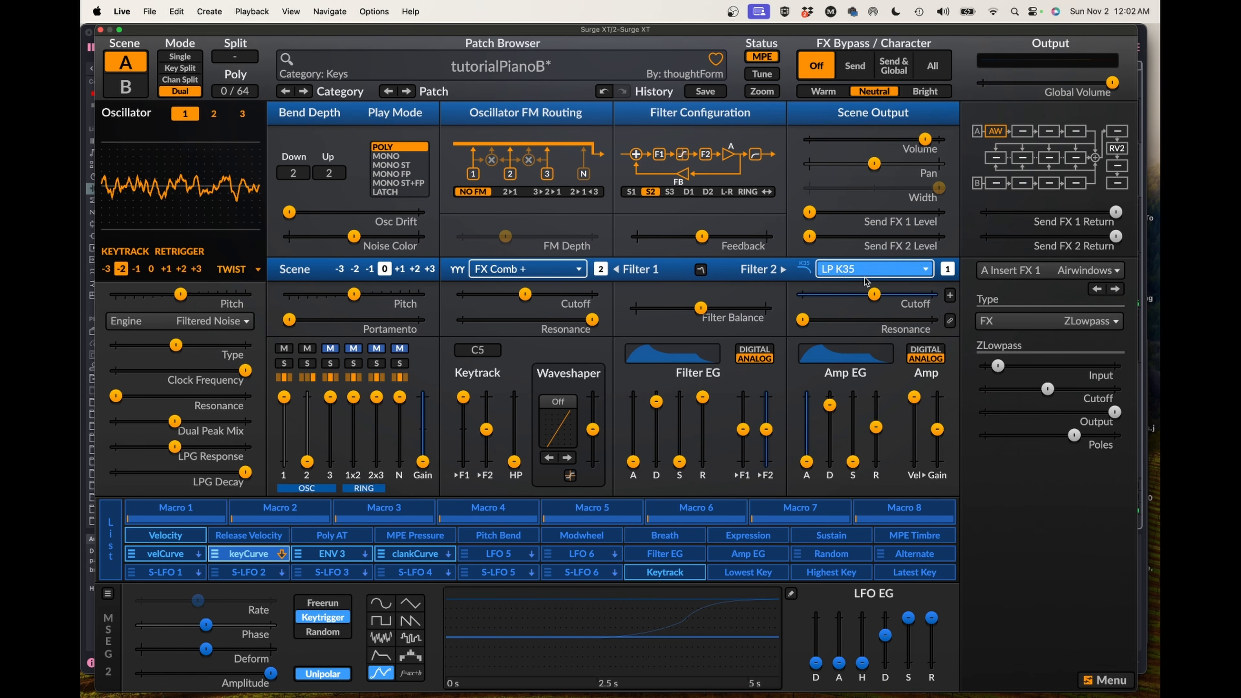
# - Lower the ZLowpass Cutoff further to slightly below centre and bring Poles down to about centre
pyautogui.moveTo(882, 306)
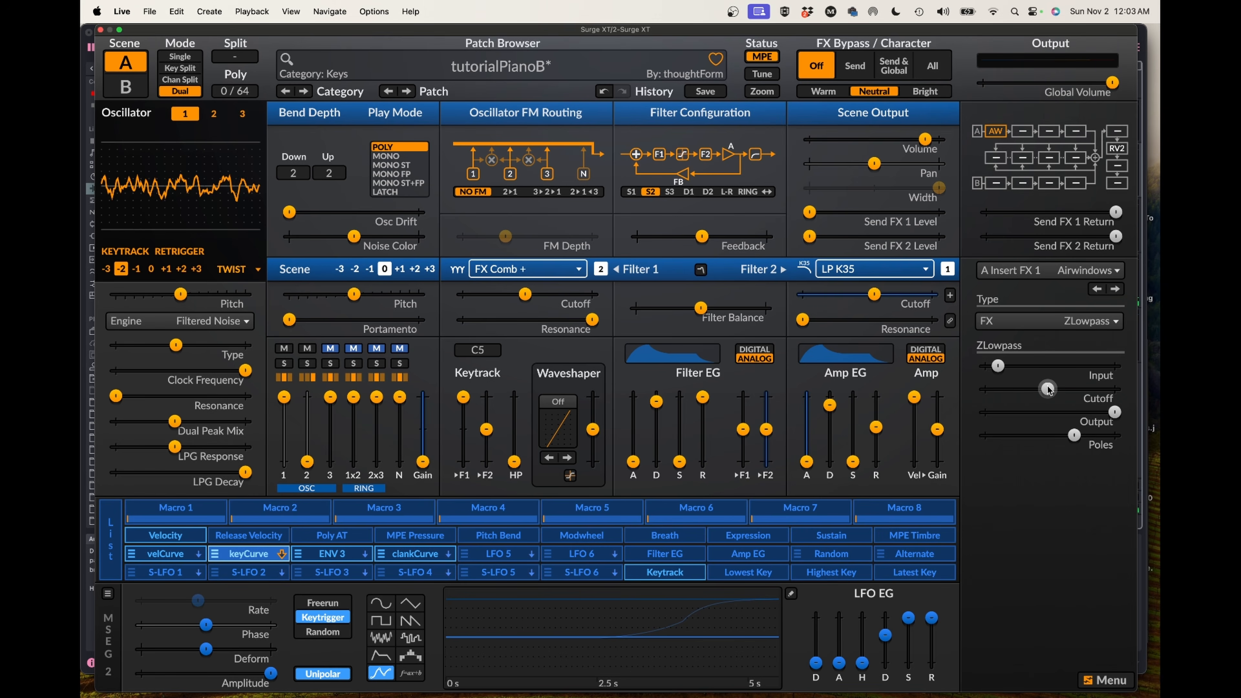
pyautogui.moveTo(1050, 390); pyautogui.dragTo(1031, 391)
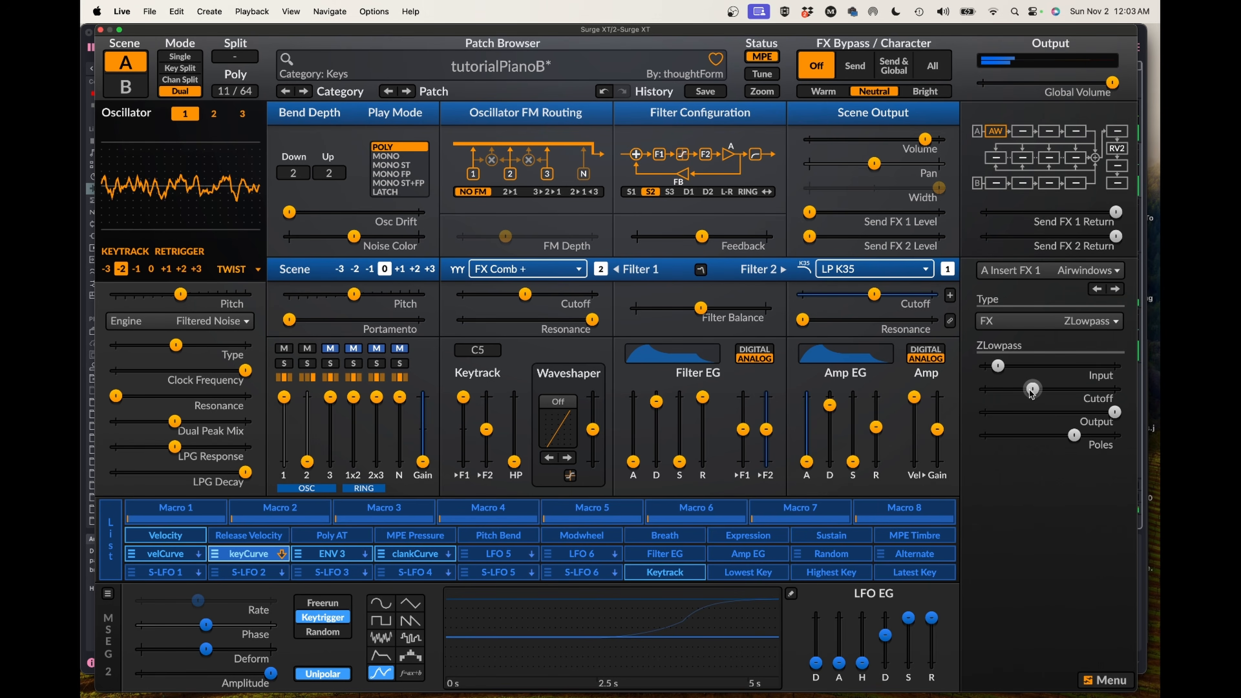
pyautogui.click(1073, 434)
pyautogui.moveTo(1073, 434); pyautogui.dragTo(1047, 436)
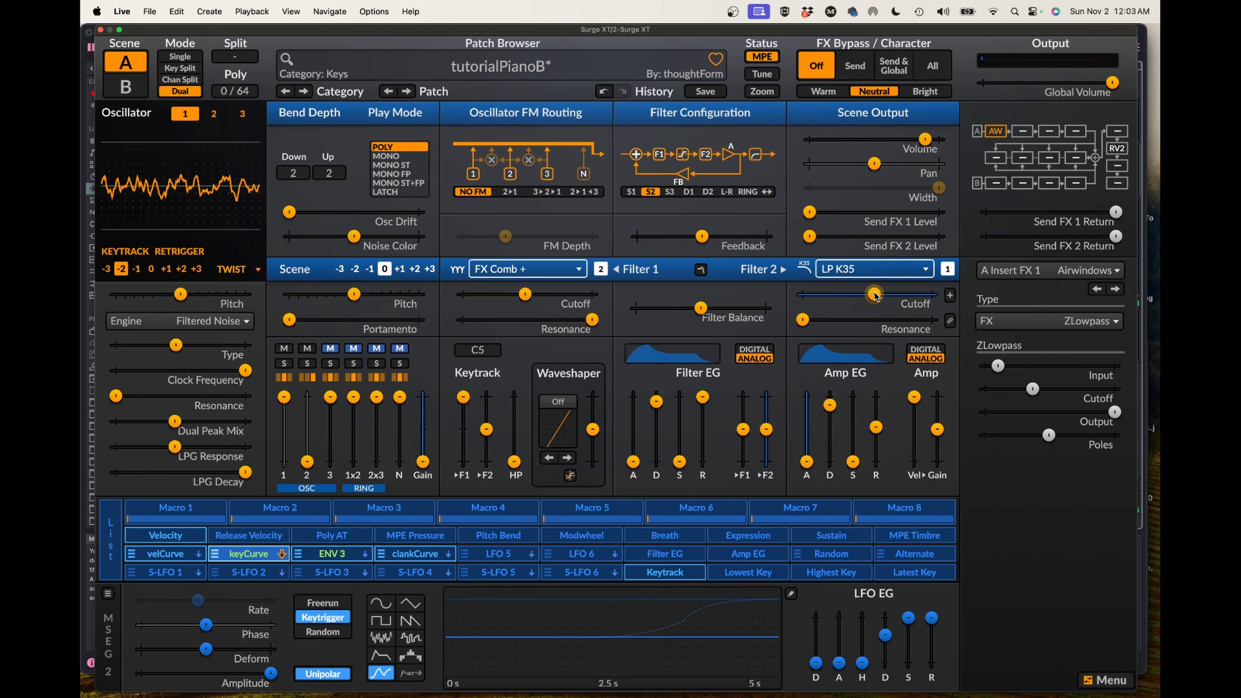
# - Raise scene A's Filter 2 Cutoff a little further above centre and nudge the ZLowpass Cutoff up slightly
pyautogui.click(260, 556)
pyautogui.click(261, 556)
pyautogui.moveTo(873, 294)
pyautogui.mouseDown()
pyautogui.moveTo(897, 294)
pyautogui.moveTo(882, 294)
pyautogui.mouseUp()
pyautogui.moveTo(1032, 388); pyautogui.dragTo(1034, 389)
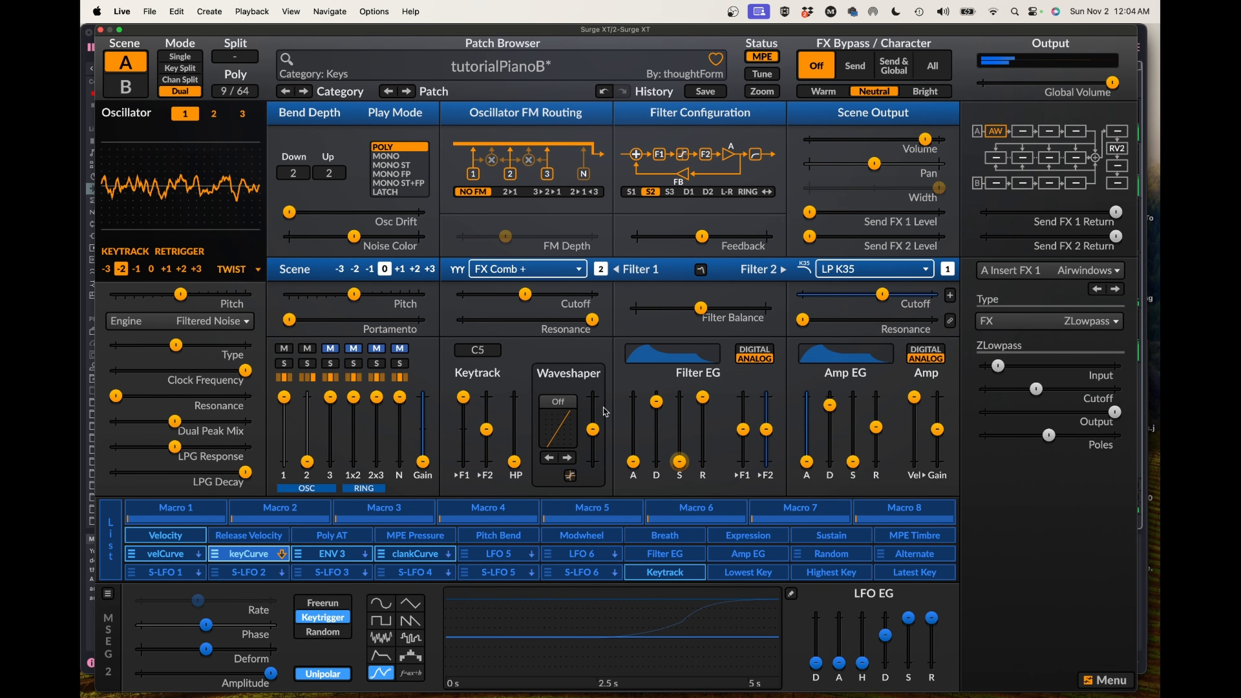
# - Try a higher Type on scene A's oscillator 1, first directly and then through velCurve modulation up to 75.27 %, and clear both changes
pyautogui.moveTo(177, 345); pyautogui.dragTo(221, 345)
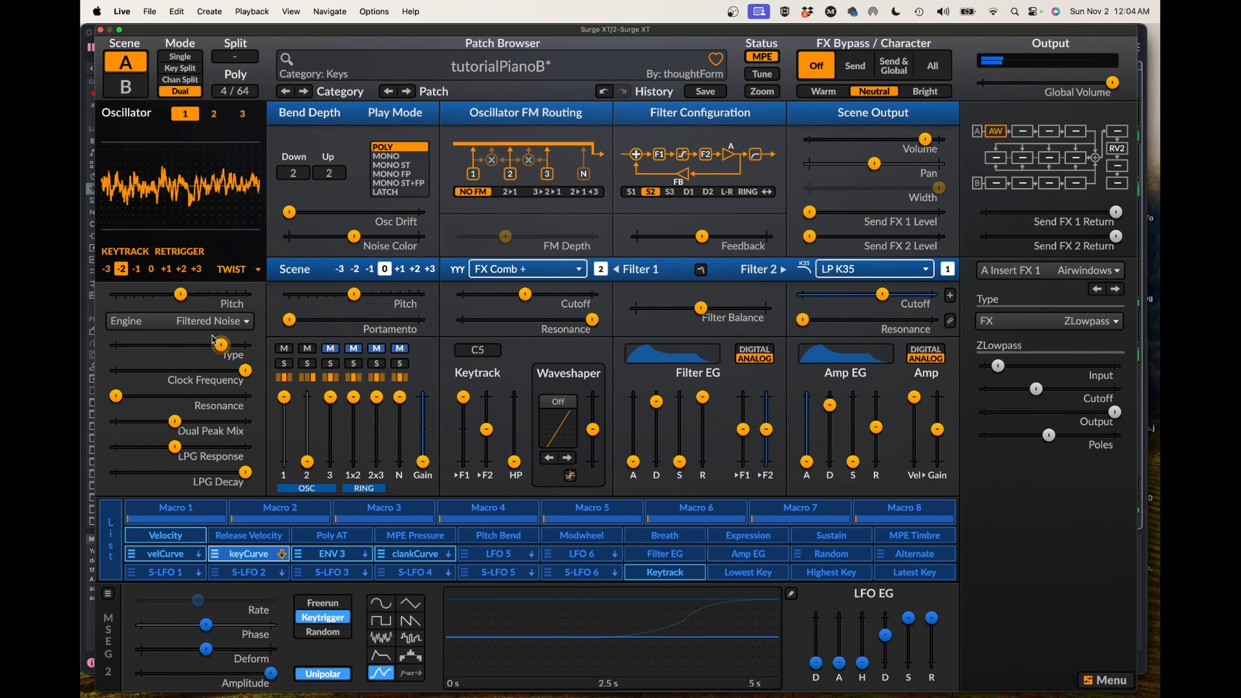
pyautogui.moveTo(221, 345); pyautogui.dragTo(177, 344)
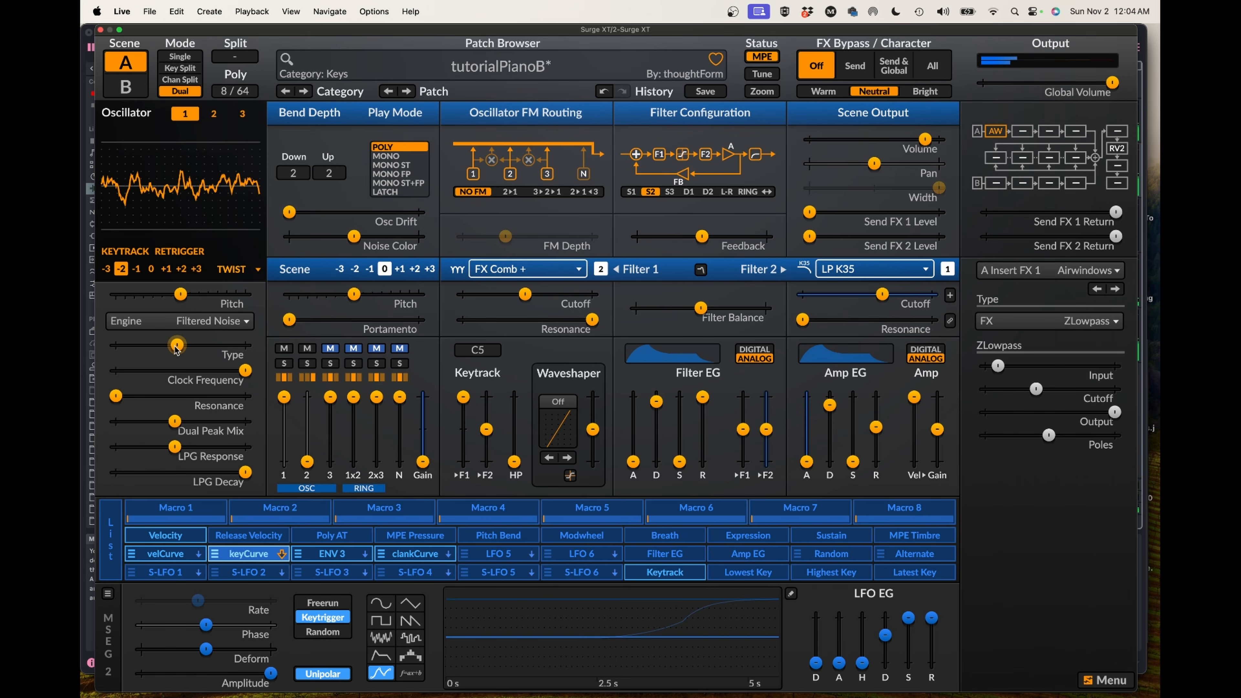
pyautogui.click(165, 554)
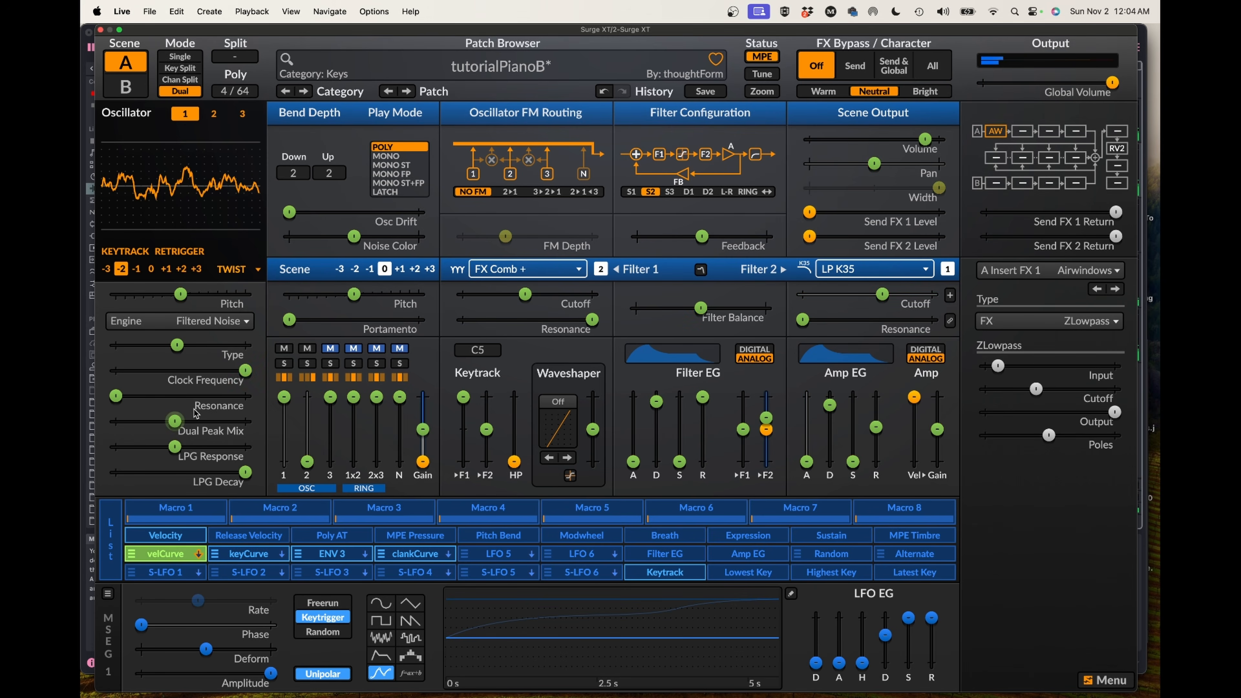
pyautogui.moveTo(178, 348)
pyautogui.moveTo(179, 347); pyautogui.dragTo(213, 348)
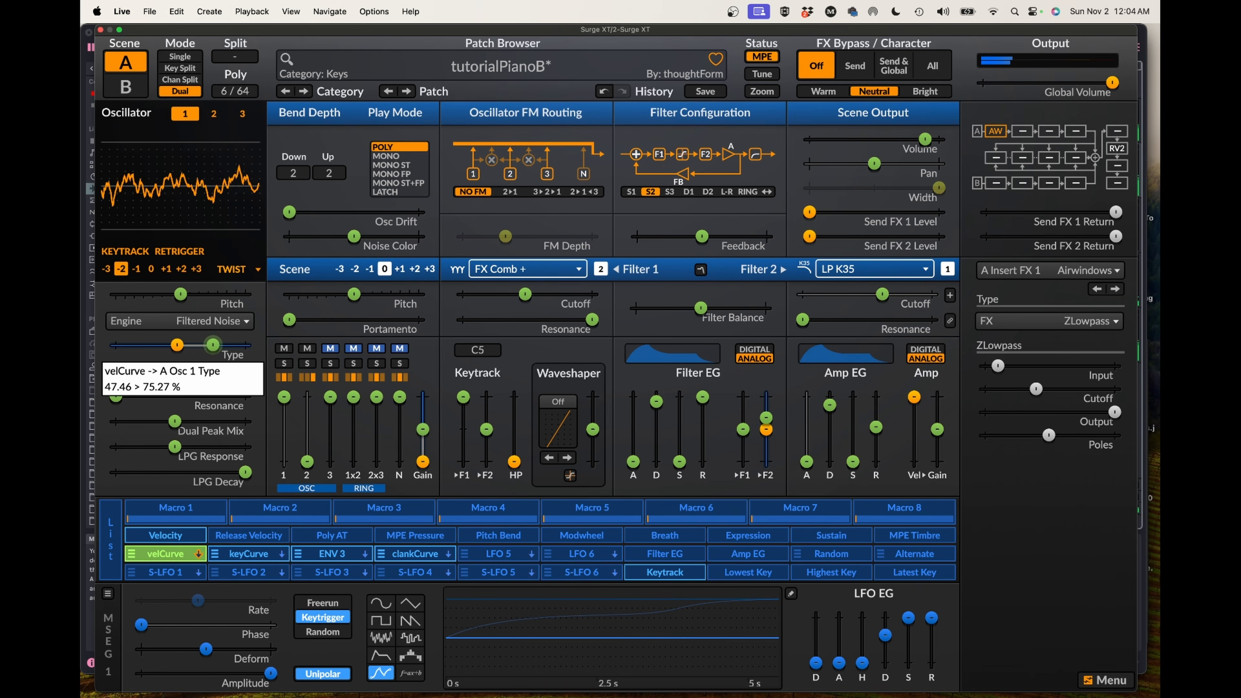
pyautogui.doubleClick(213, 345)
pyautogui.click(158, 554)
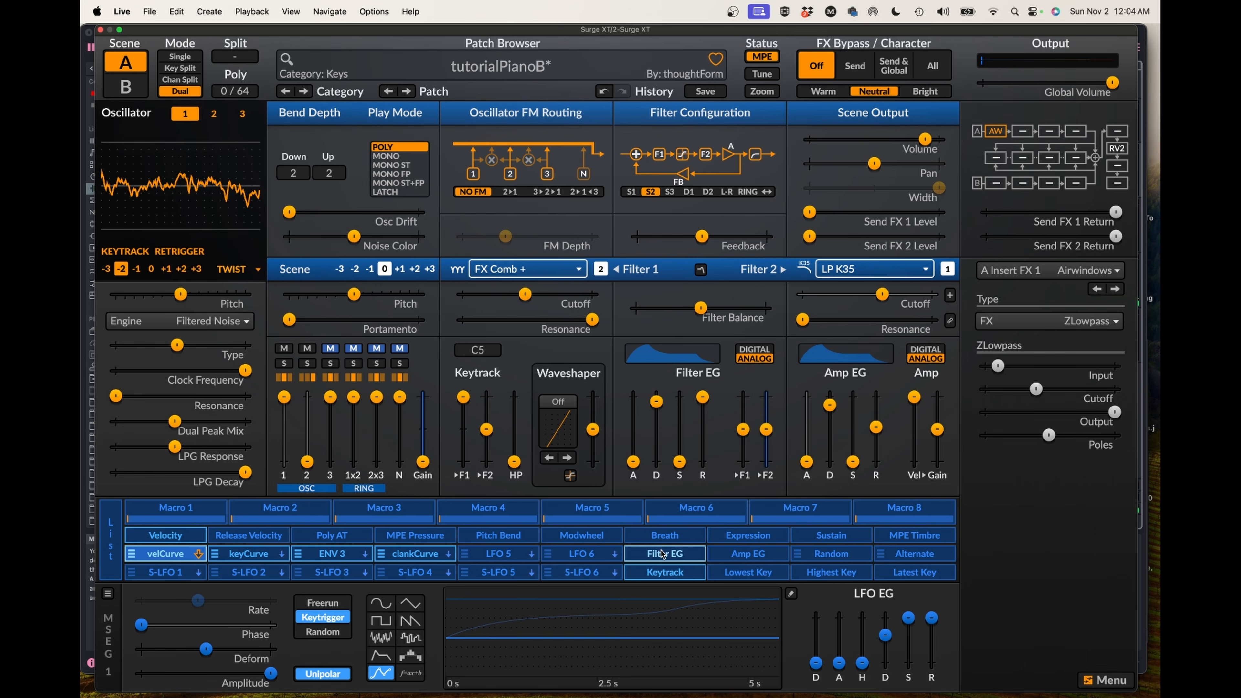
# - Modulate the Type of scene A's oscillator 1 with Filter EG by a small positive amount
pyautogui.click(674, 555)
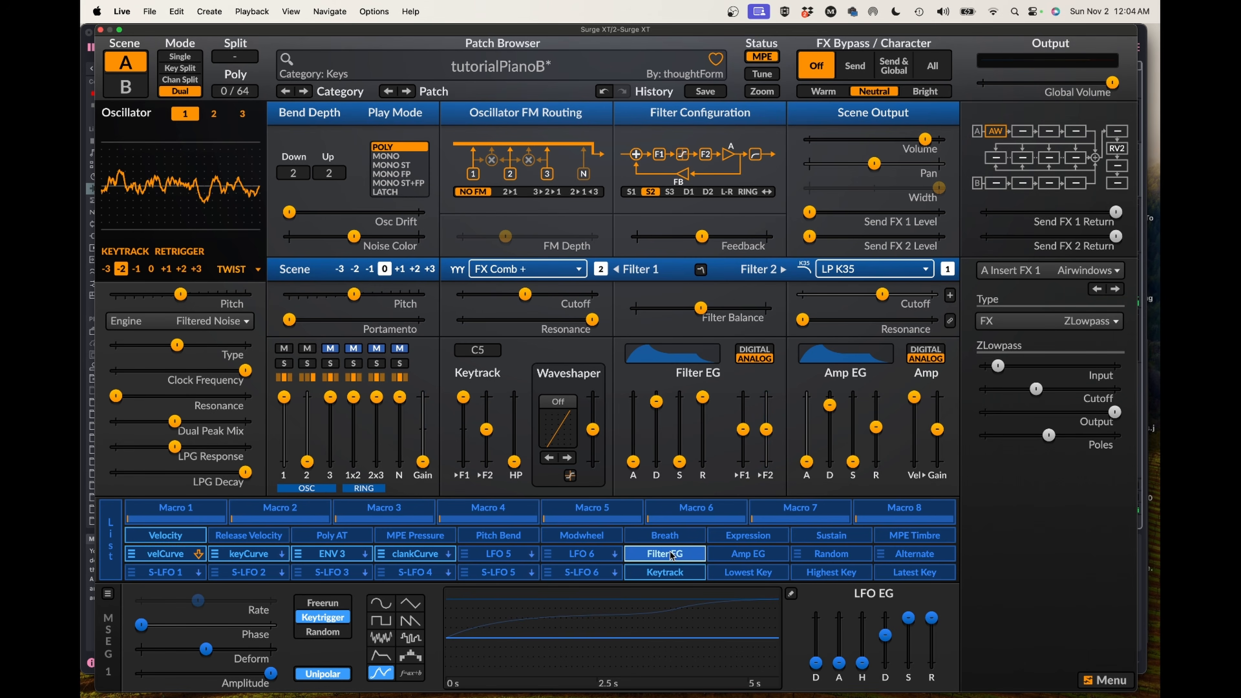
pyautogui.click(670, 555)
pyautogui.moveTo(177, 345); pyautogui.dragTo(198, 344)
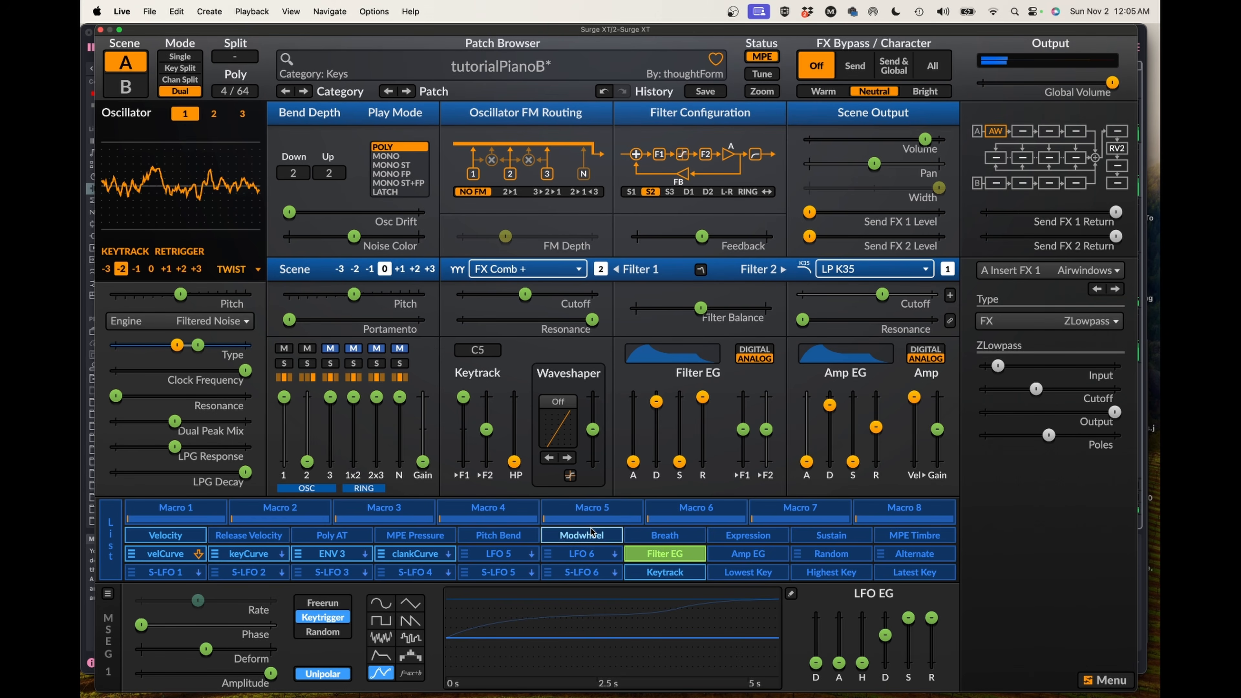
# - Try a lower Filter 2 Cutoff in scene A, just below centre, with the ZLowpass Cutoff slightly above centre and Poles at about three quarters
pyautogui.click(664, 553)
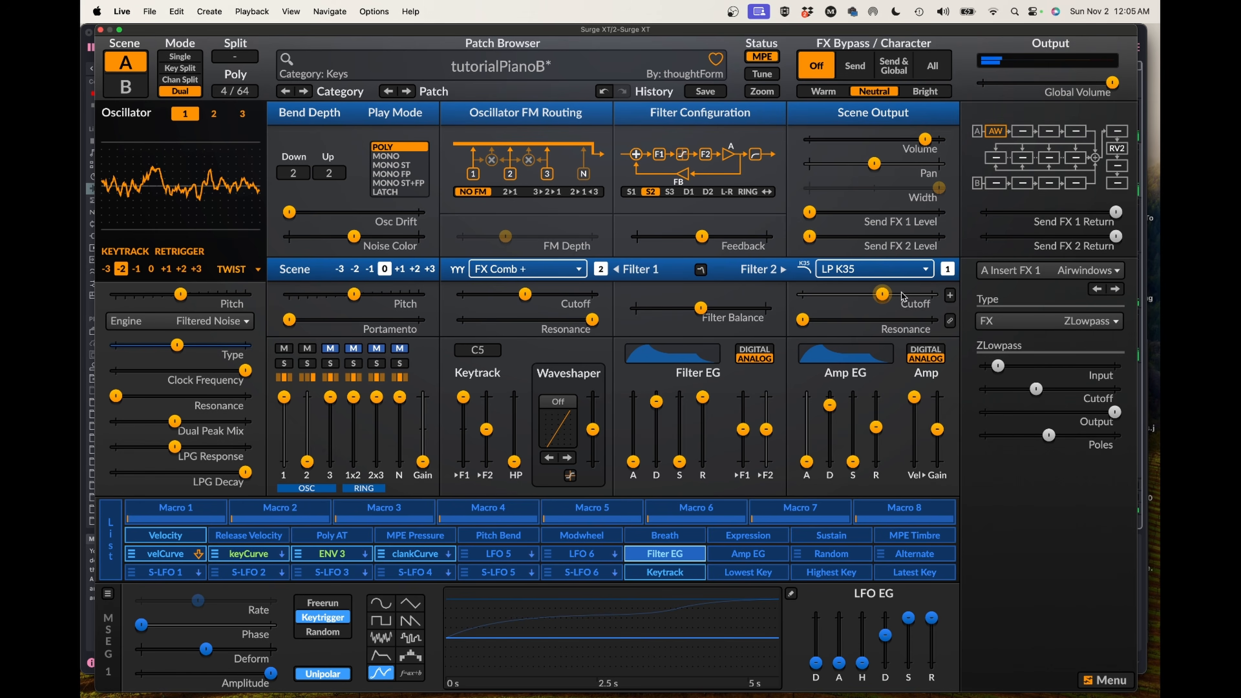
pyautogui.moveTo(882, 294); pyautogui.dragTo(856, 293)
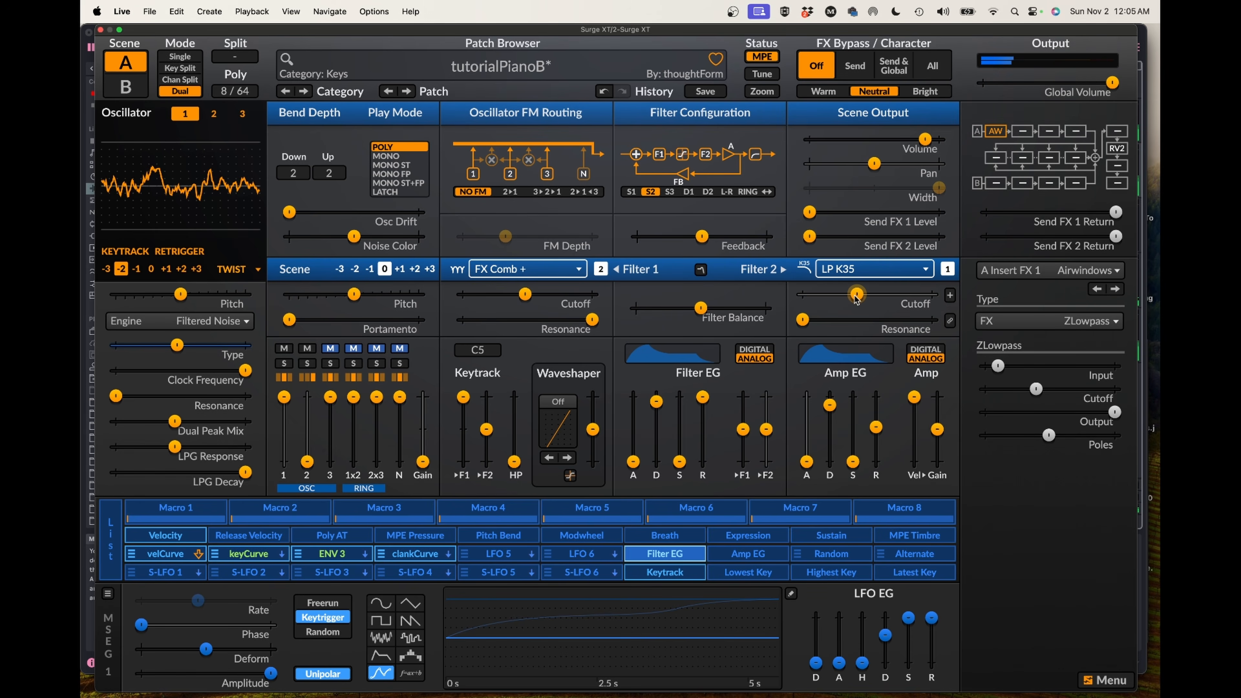
pyautogui.moveTo(1035, 389); pyautogui.dragTo(1056, 389)
pyautogui.click(1049, 434)
pyautogui.moveTo(1049, 434); pyautogui.dragTo(1086, 435)
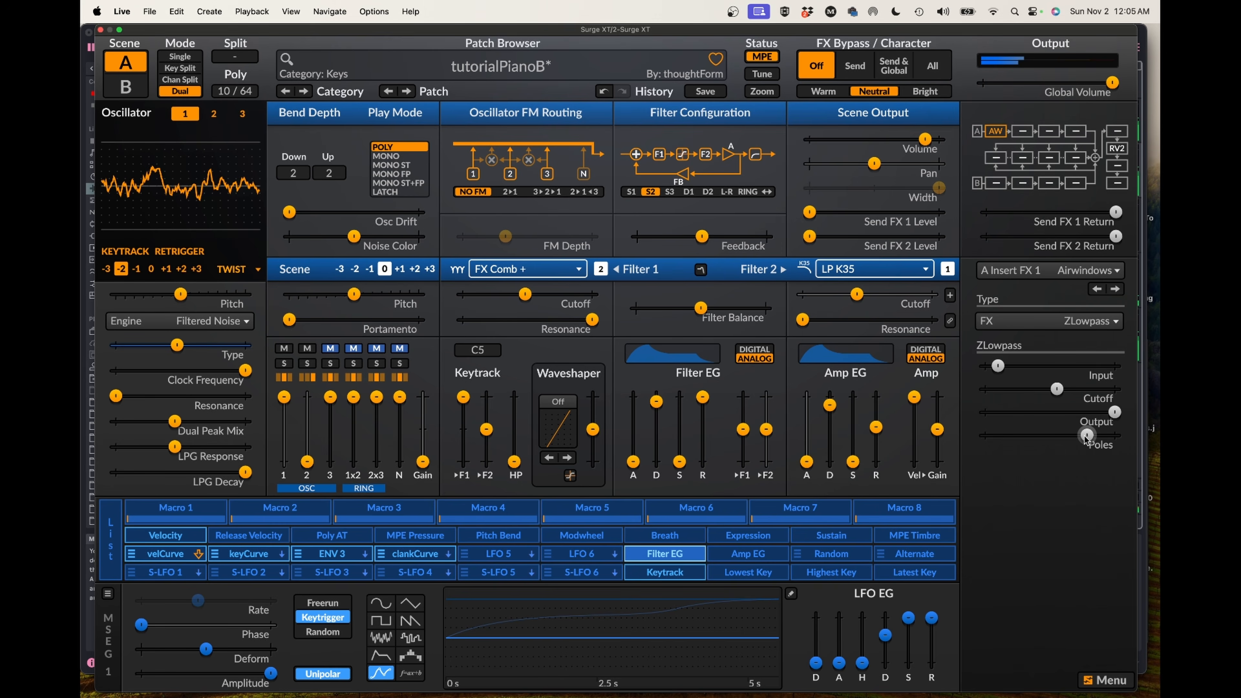
# - Try a slightly lower Filter 2 Cutoff with oscillator 1's Dual Peak Mix near maximum, and select the keyCurve modulator
pyautogui.moveTo(857, 294); pyautogui.dragTo(844, 297)
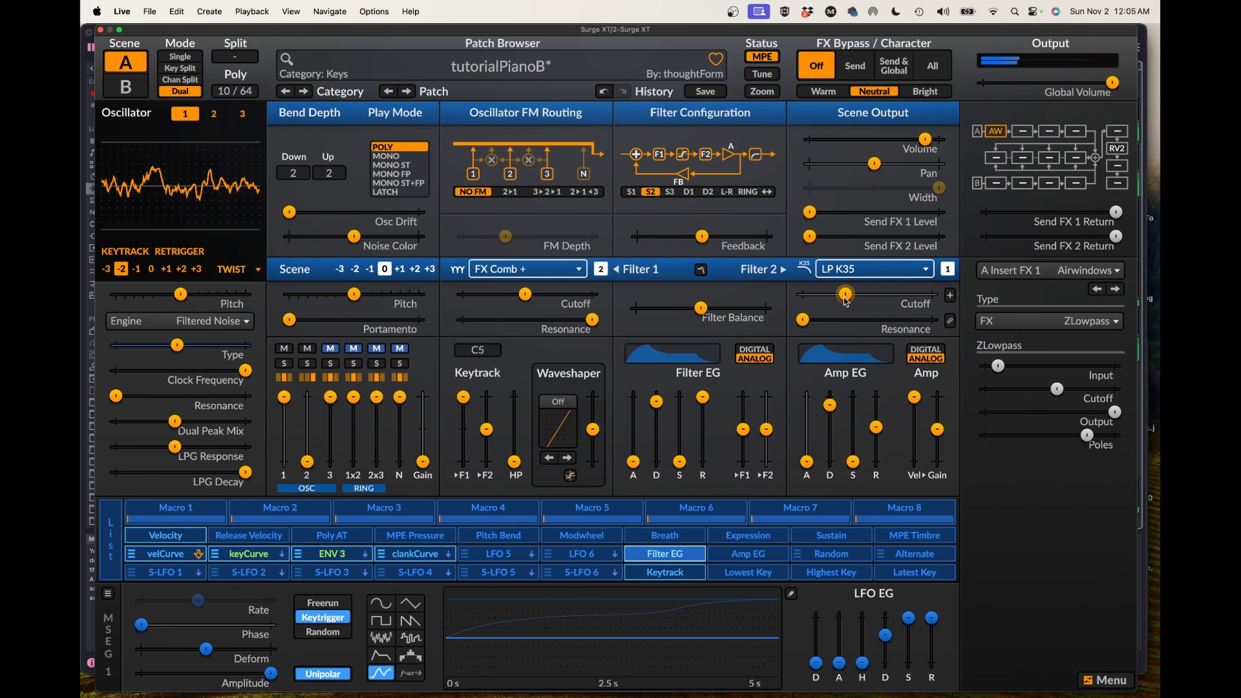
pyautogui.moveTo(174, 420); pyautogui.dragTo(233, 421)
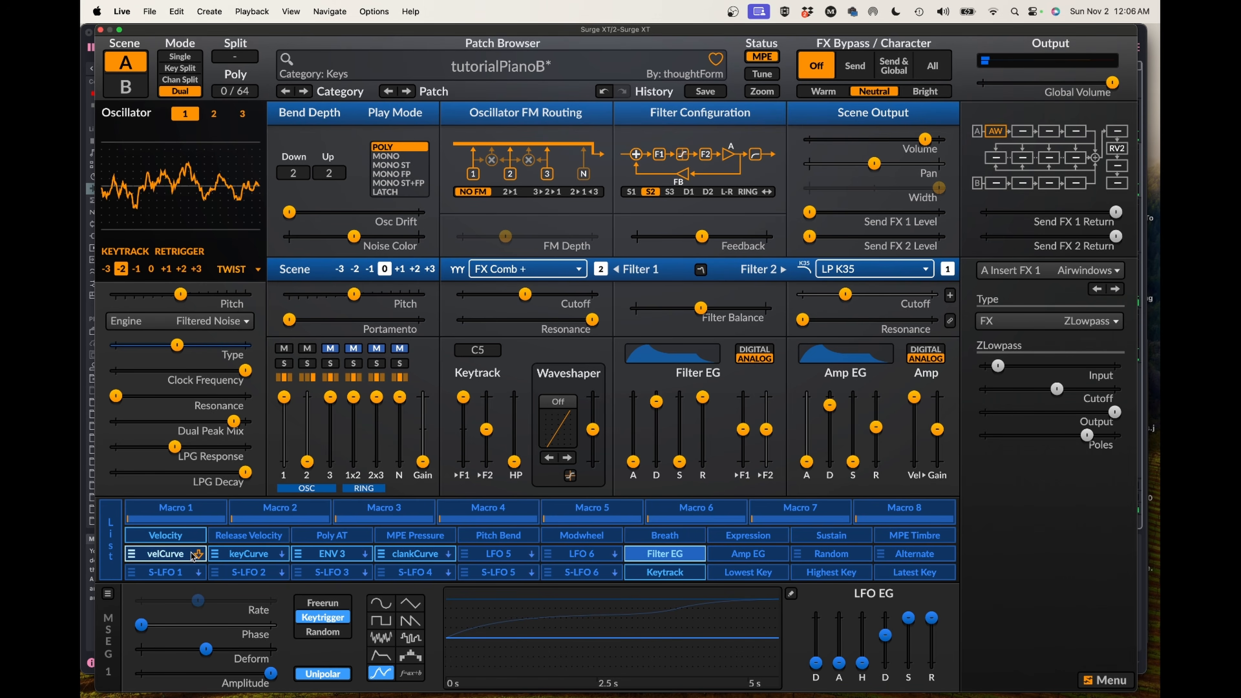
pyautogui.click(232, 555)
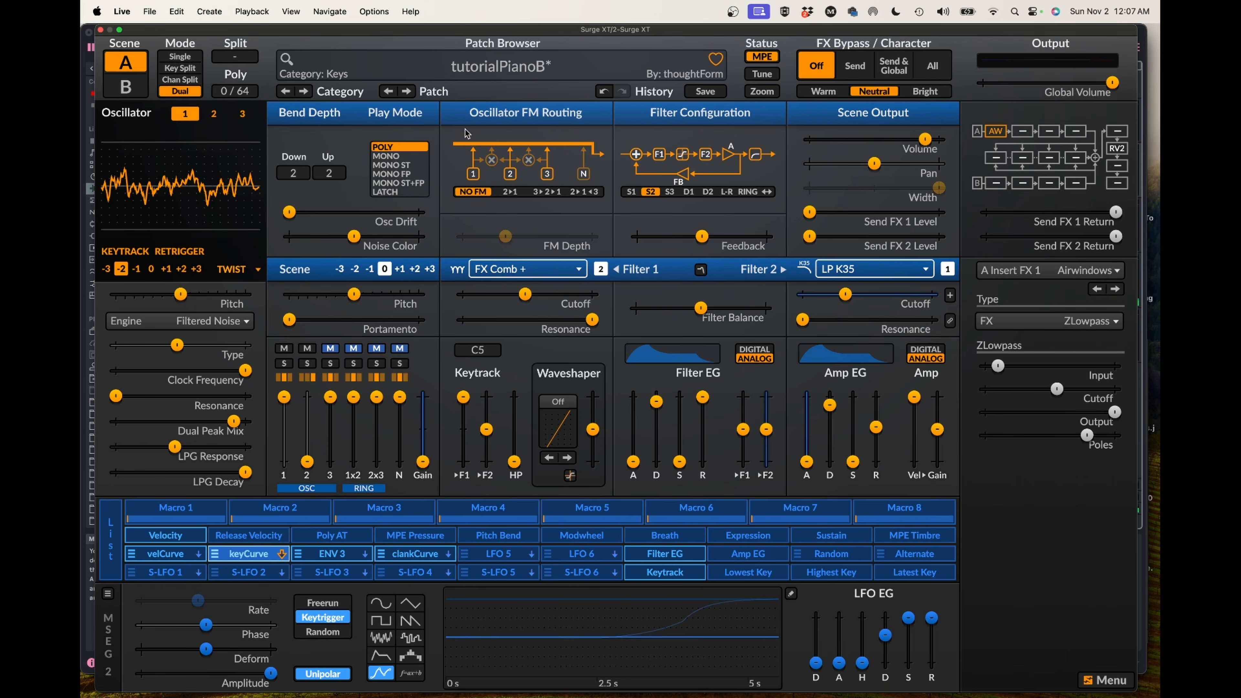
# - Reload the saved tutorialPianoB patch from the Keys category of the user patches
pyautogui.click(506, 73)
pyautogui.moveTo(584, 217)
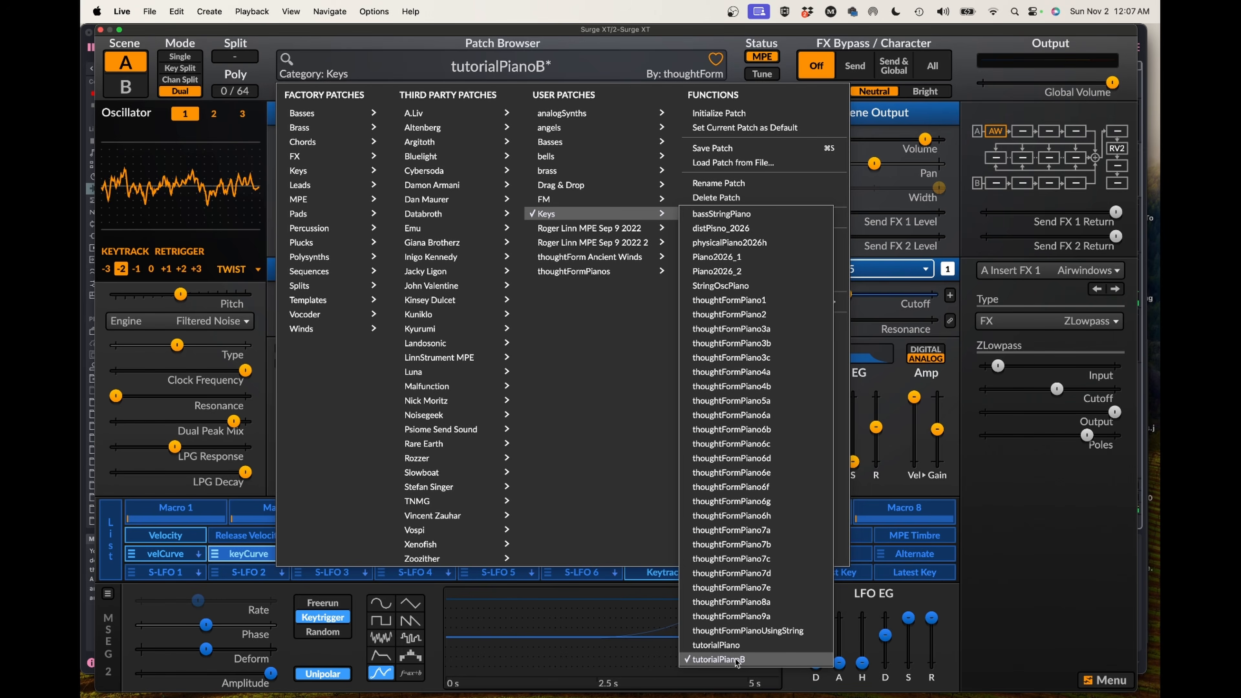
pyautogui.click(719, 658)
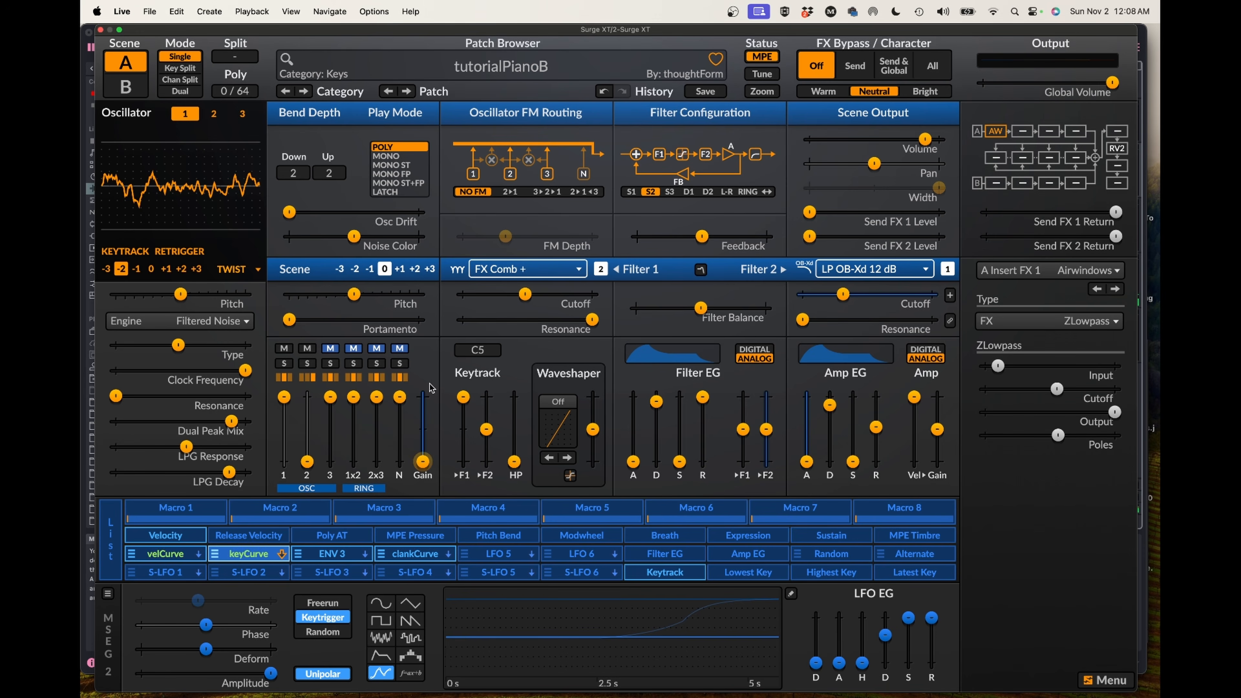
# - Compare the oscillator, filter and modulator settings of scene B with those of scene A
pyautogui.click(139, 92)
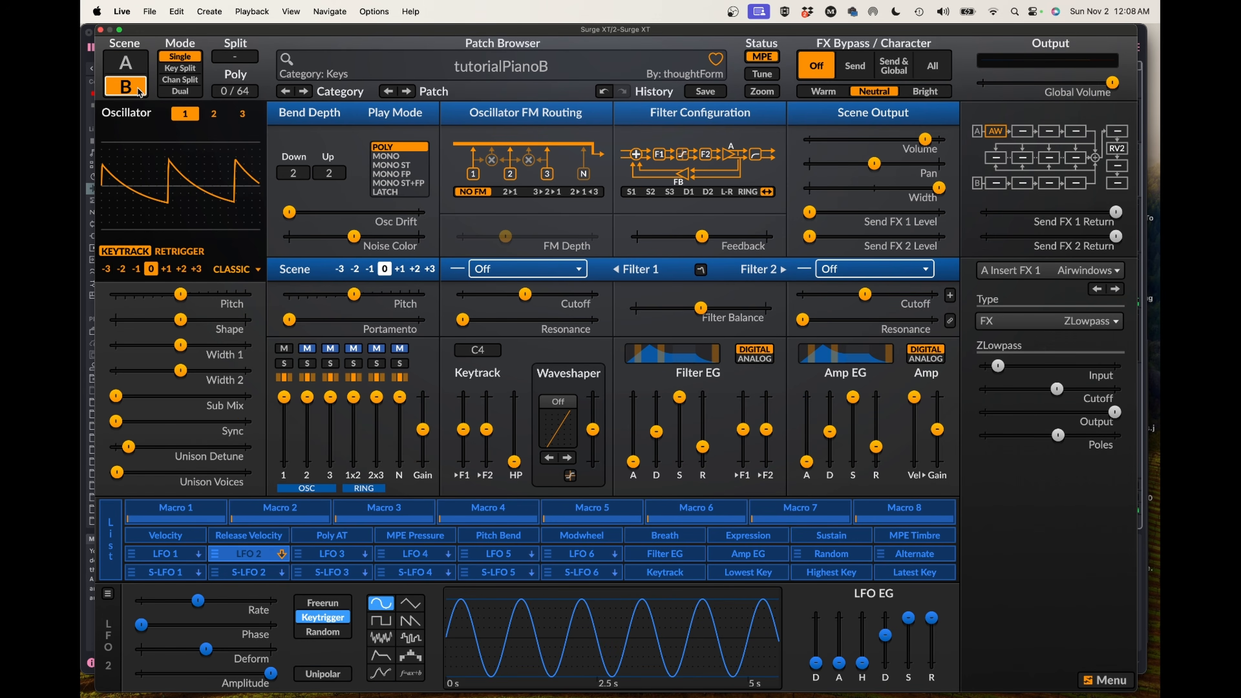
pyautogui.click(129, 63)
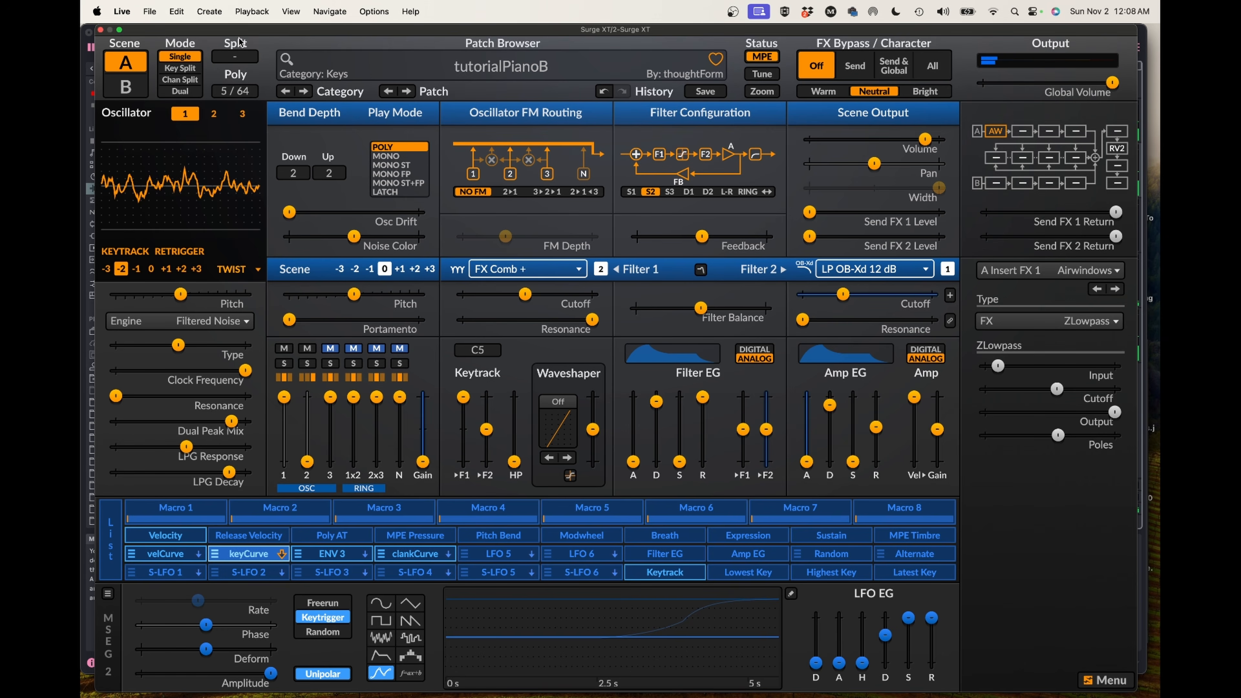
pyautogui.click(126, 87)
pyautogui.click(195, 120)
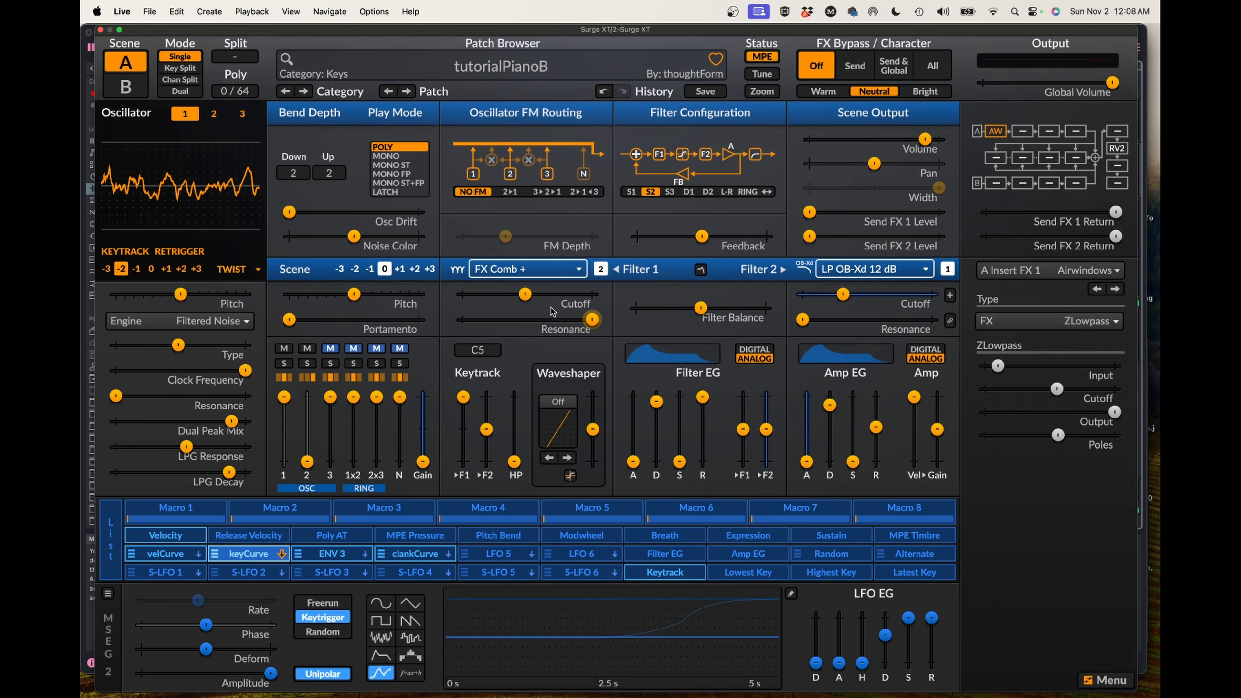
pyautogui.moveTo(552, 311)
pyautogui.click(125, 87)
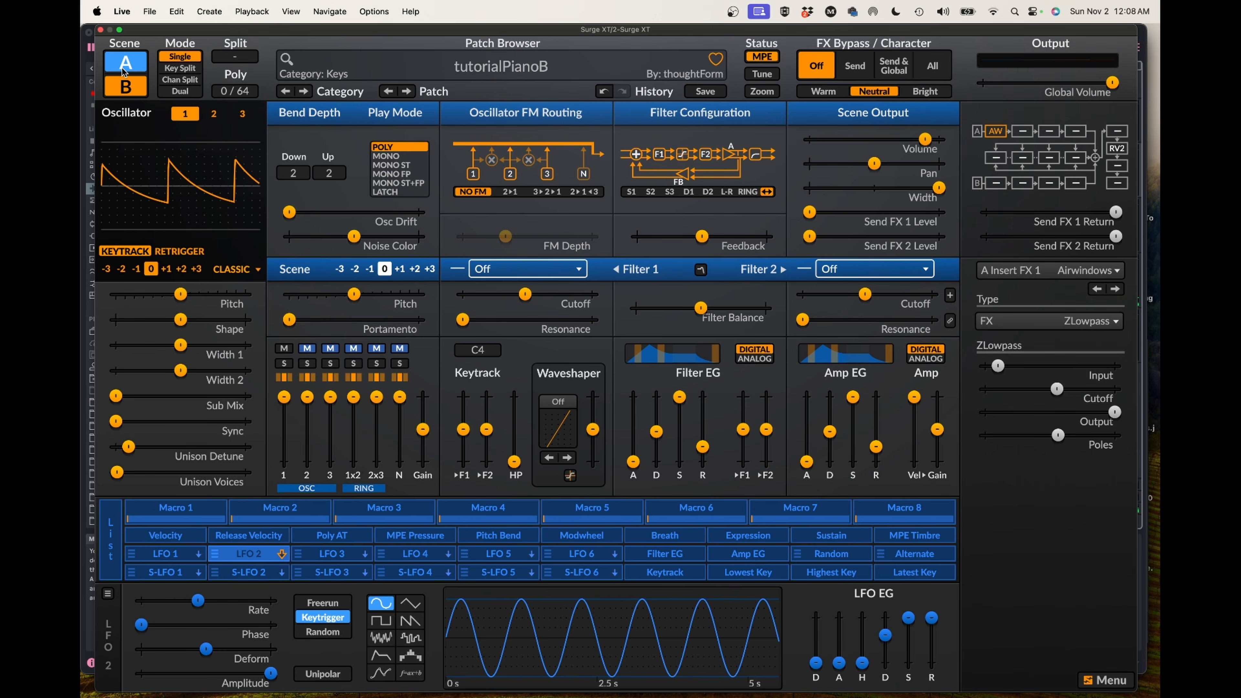
# - Return to scene A and copy the whole scene
pyautogui.click(124, 72)
pyautogui.rightClick(122, 69)
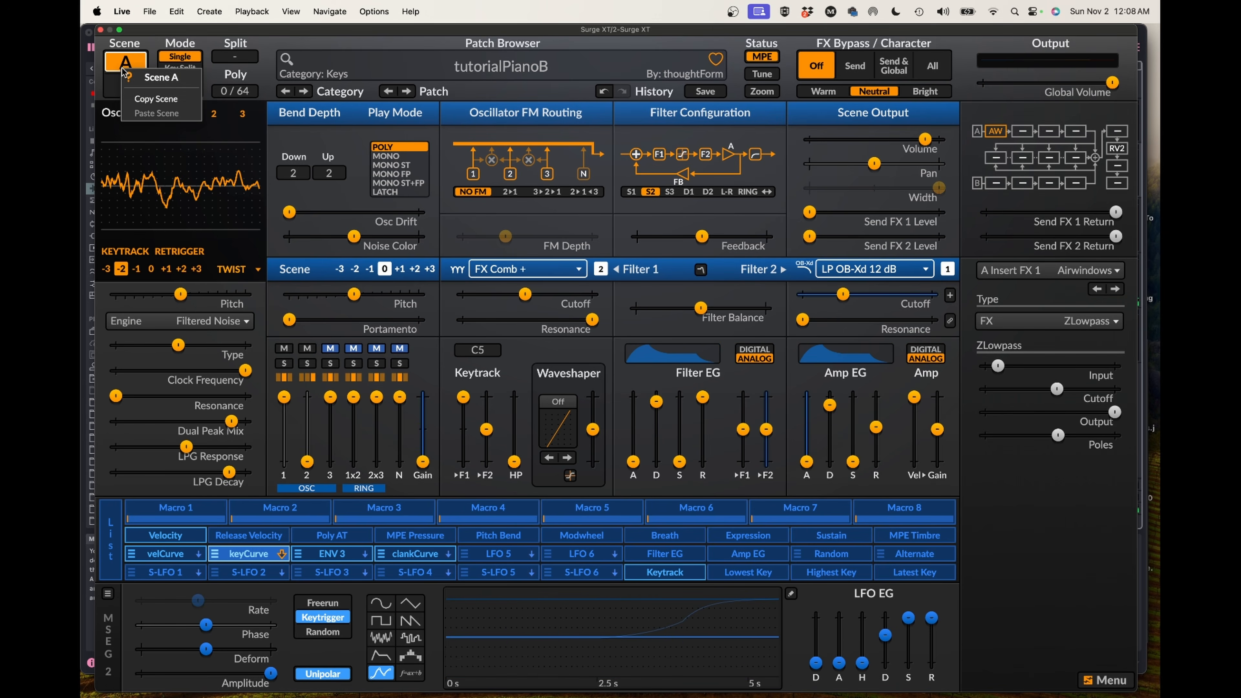
pyautogui.click(154, 96)
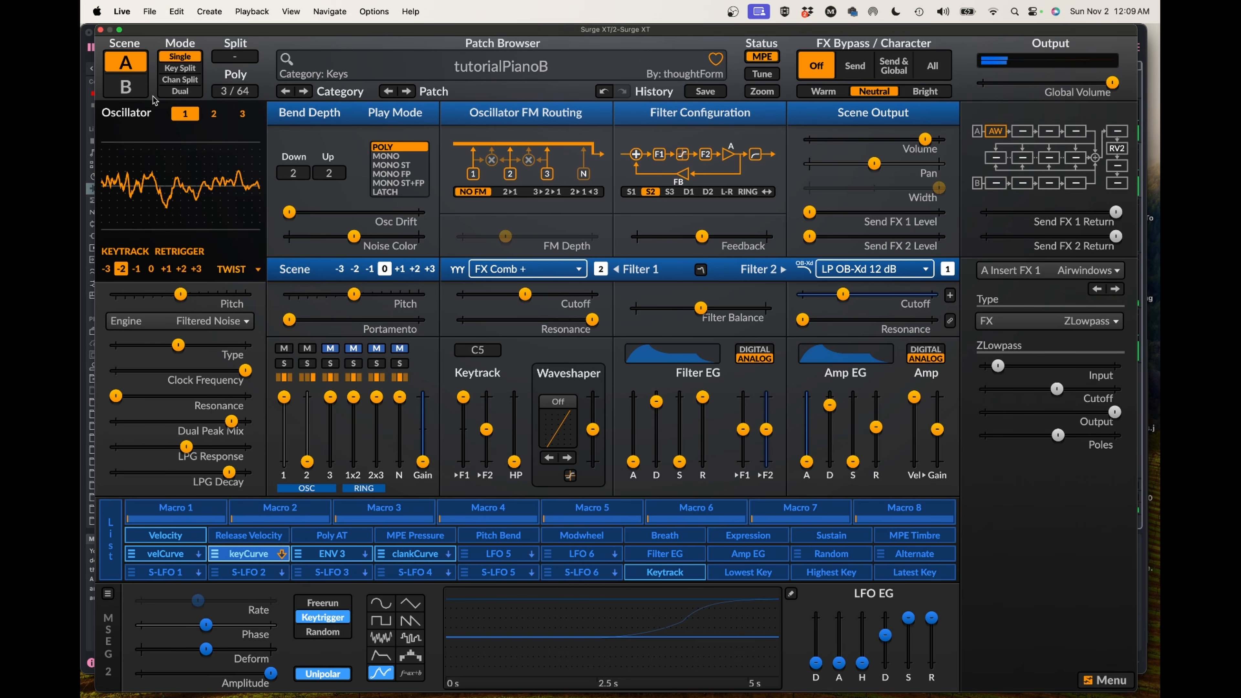
# - Try to paste the copied scene into scene B, and set the scene mode to Dual
pyautogui.click(125, 92)
pyautogui.rightClick(124, 96)
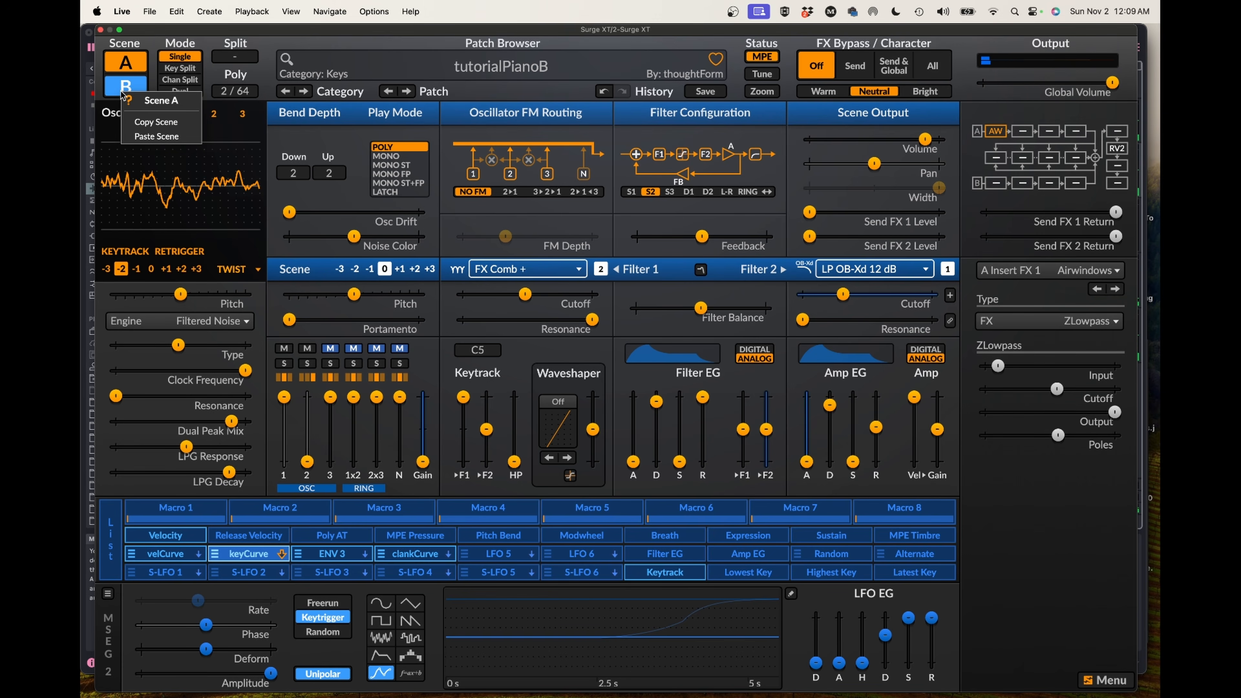
pyautogui.click(157, 132)
pyautogui.click(182, 91)
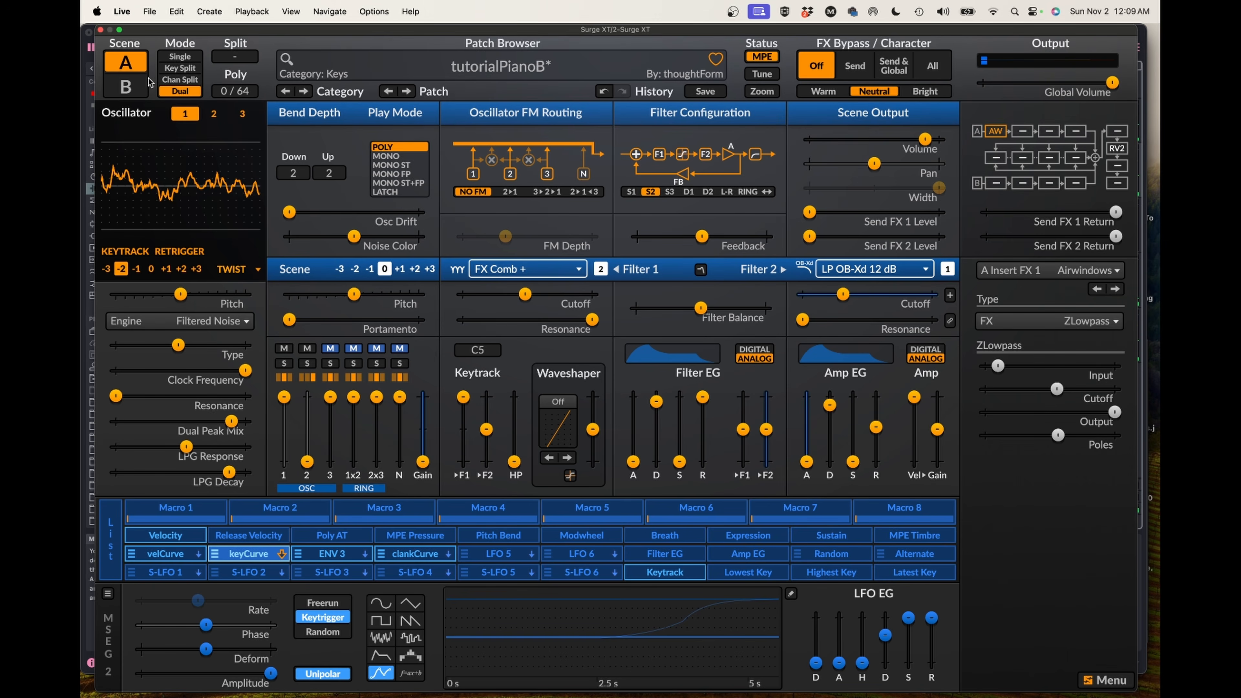
# - Try again to paste the copied scene into scene B while scene A is the active scene
pyautogui.click(133, 60)
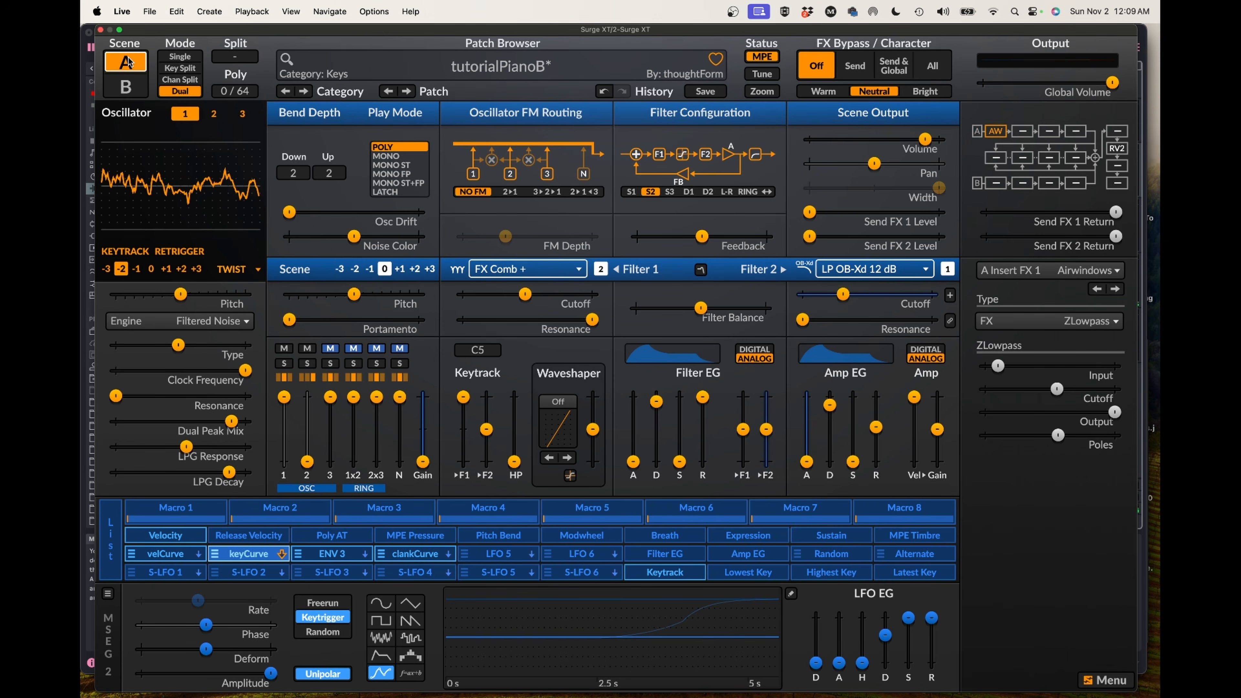
pyautogui.click(141, 89)
pyautogui.rightClick(140, 90)
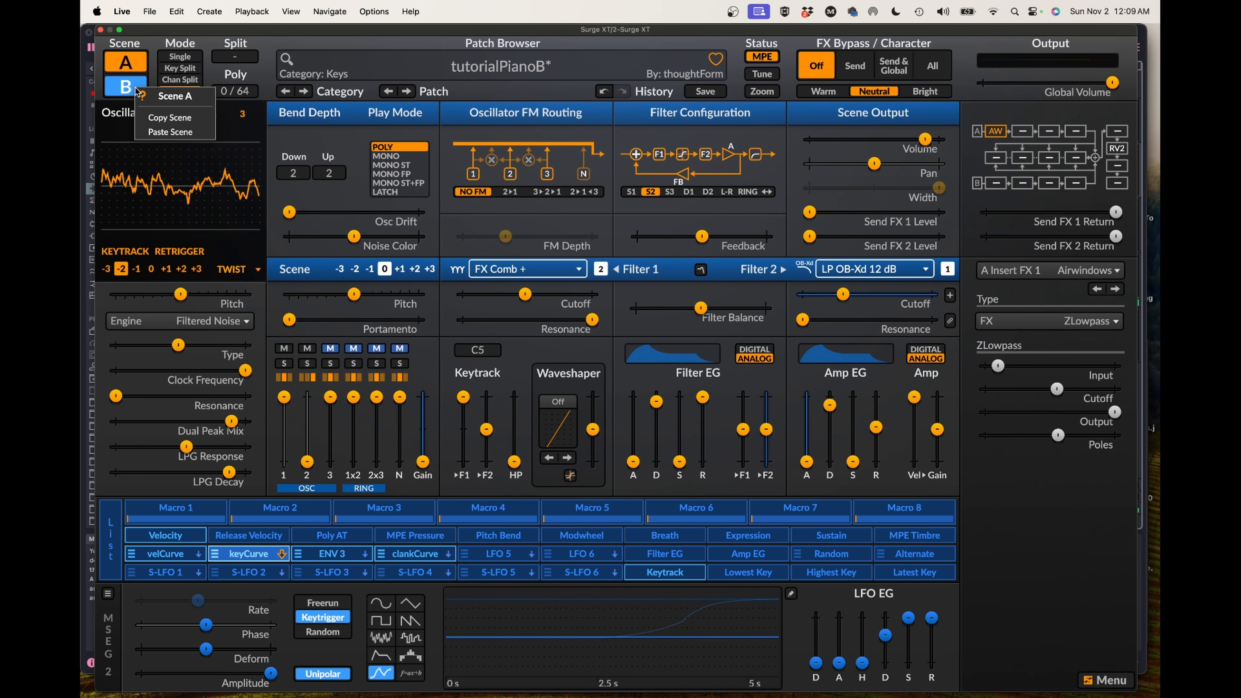
pyautogui.click(155, 132)
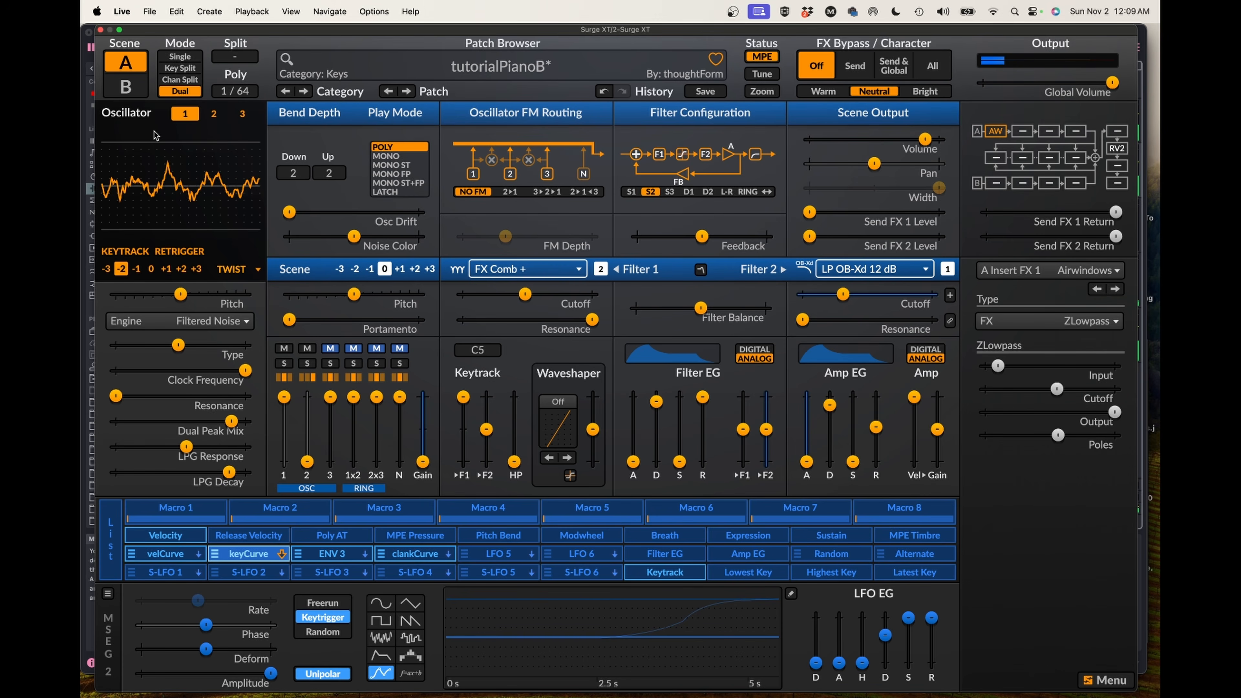
# - Make scene B the active scene and paste the copied scene A into it
pyautogui.click(139, 91)
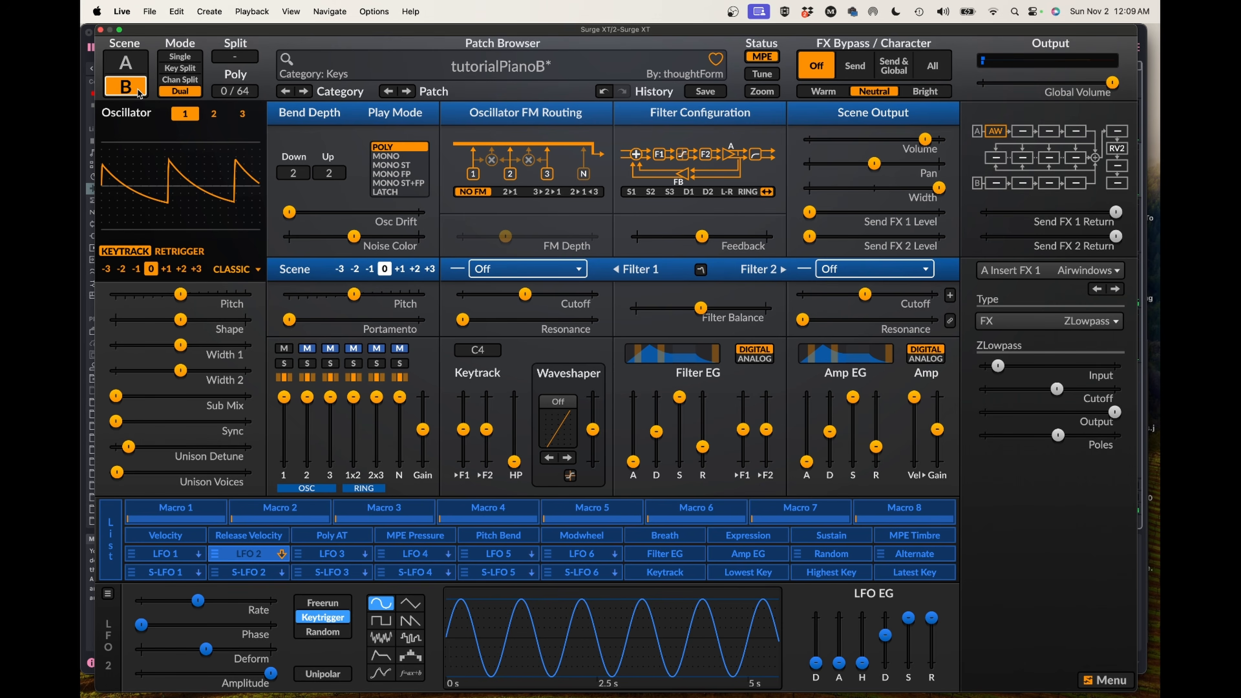
pyautogui.rightClick(139, 90)
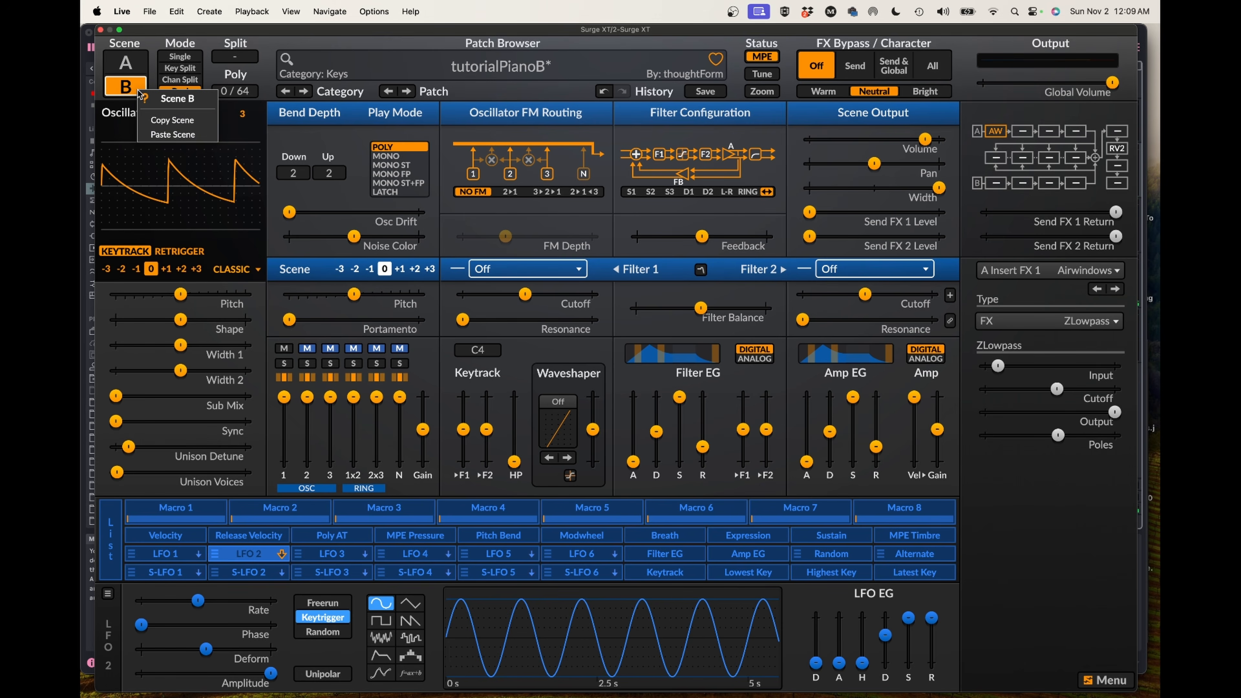
pyautogui.click(162, 138)
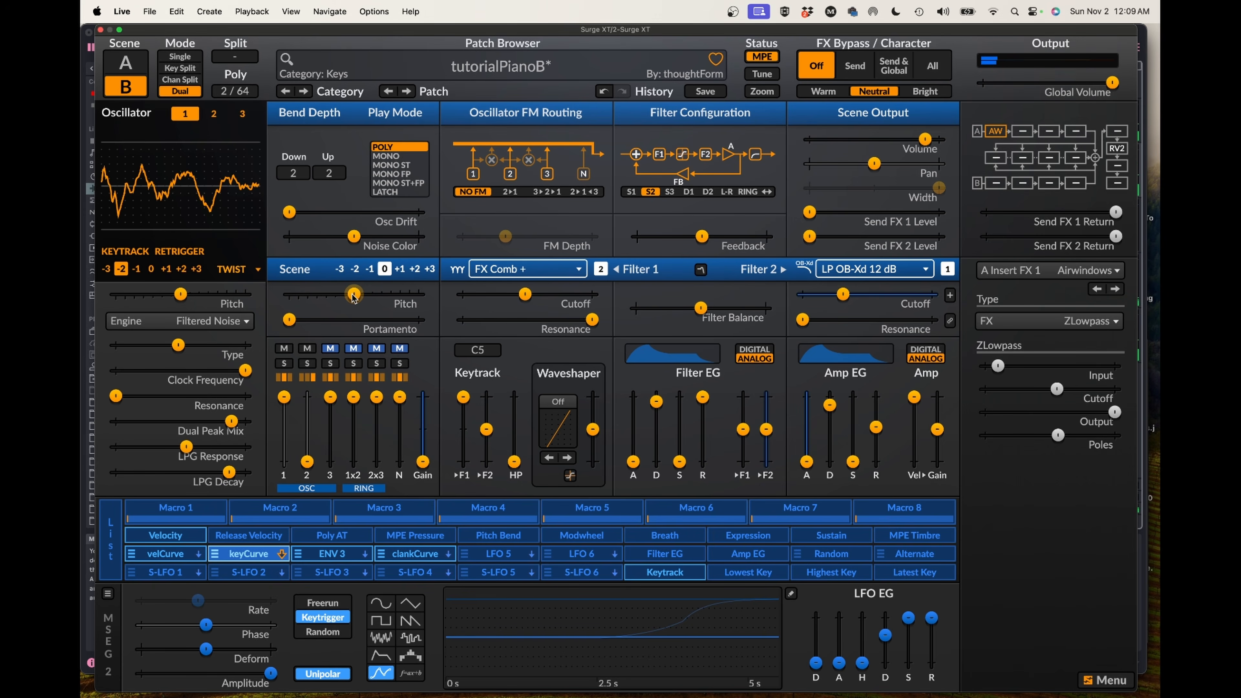
# - Try raising scene B's Pitch slightly, and reset it to its default
pyautogui.moveTo(354, 296); pyautogui.dragTo(357, 300)
pyautogui.doubleClick(356, 296)
# - Switch scene B's LFO 5 to the step sequencer and draw an irregular pattern of positive and negative values across its sixteen steps
pyautogui.click(487, 552)
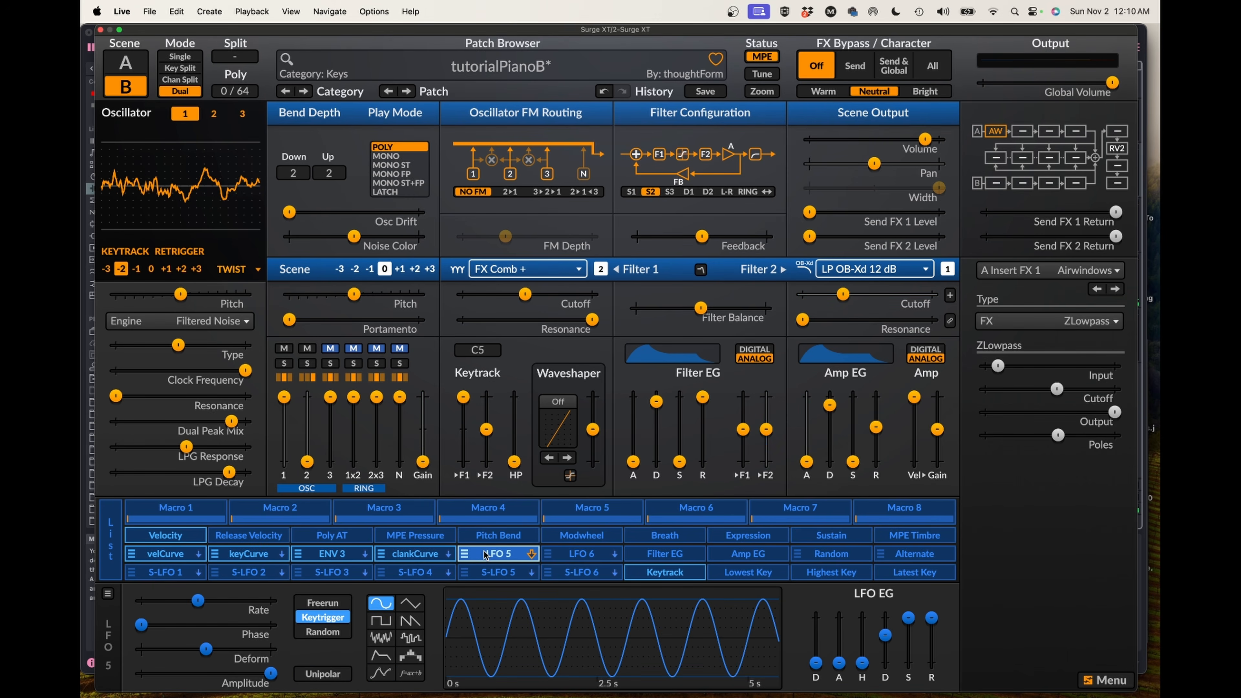
pyautogui.click(410, 655)
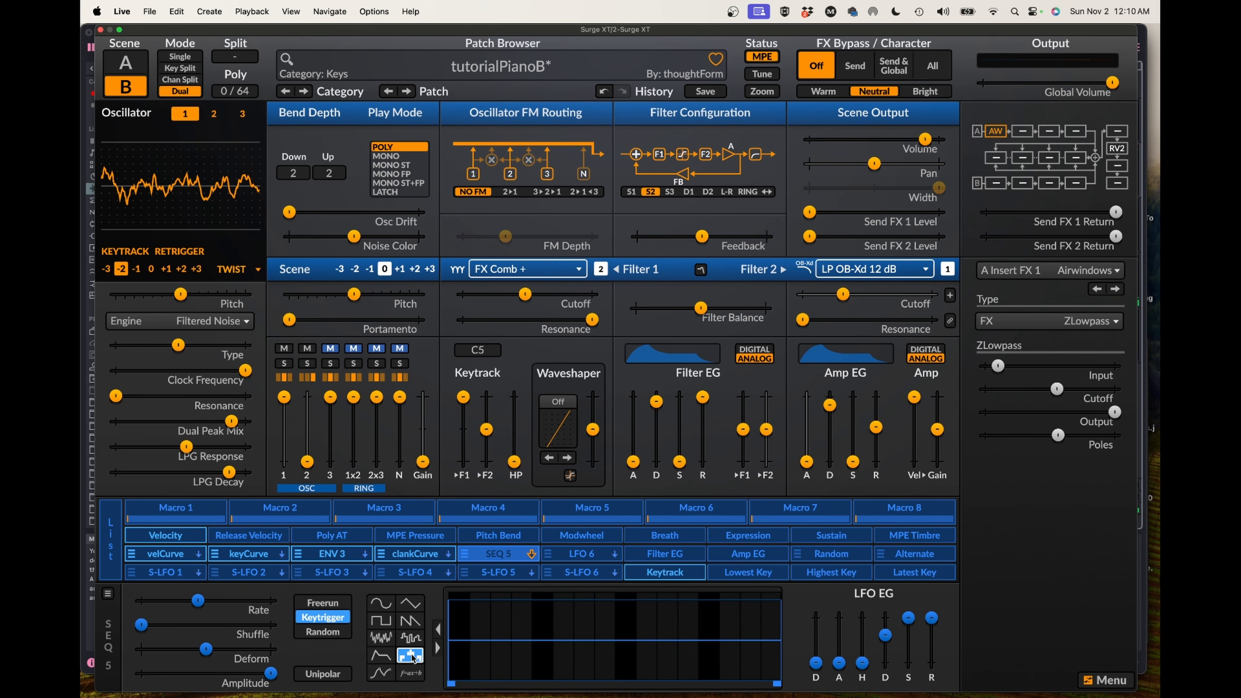
pyautogui.click(459, 652)
pyautogui.moveTo(481, 632)
pyautogui.mouseDown()
pyautogui.moveTo(508, 648)
pyautogui.moveTo(549, 621)
pyautogui.mouseUp()
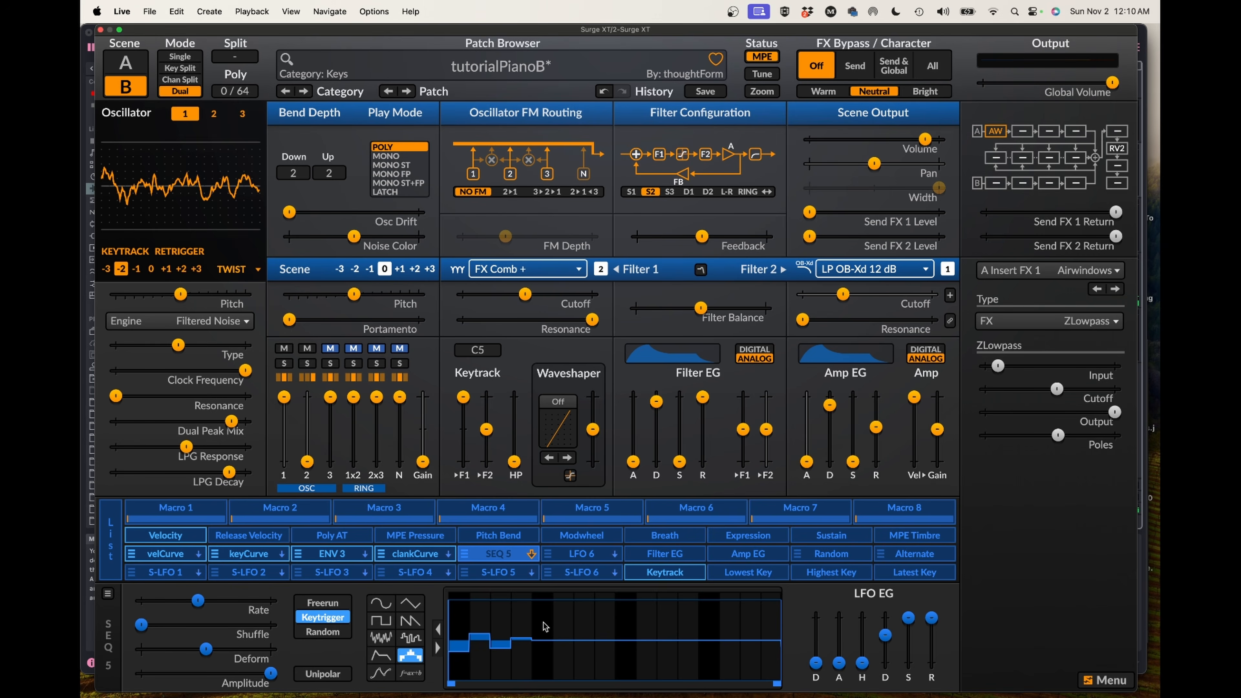
pyautogui.click(543, 624)
pyautogui.click(562, 660)
pyautogui.click(584, 652)
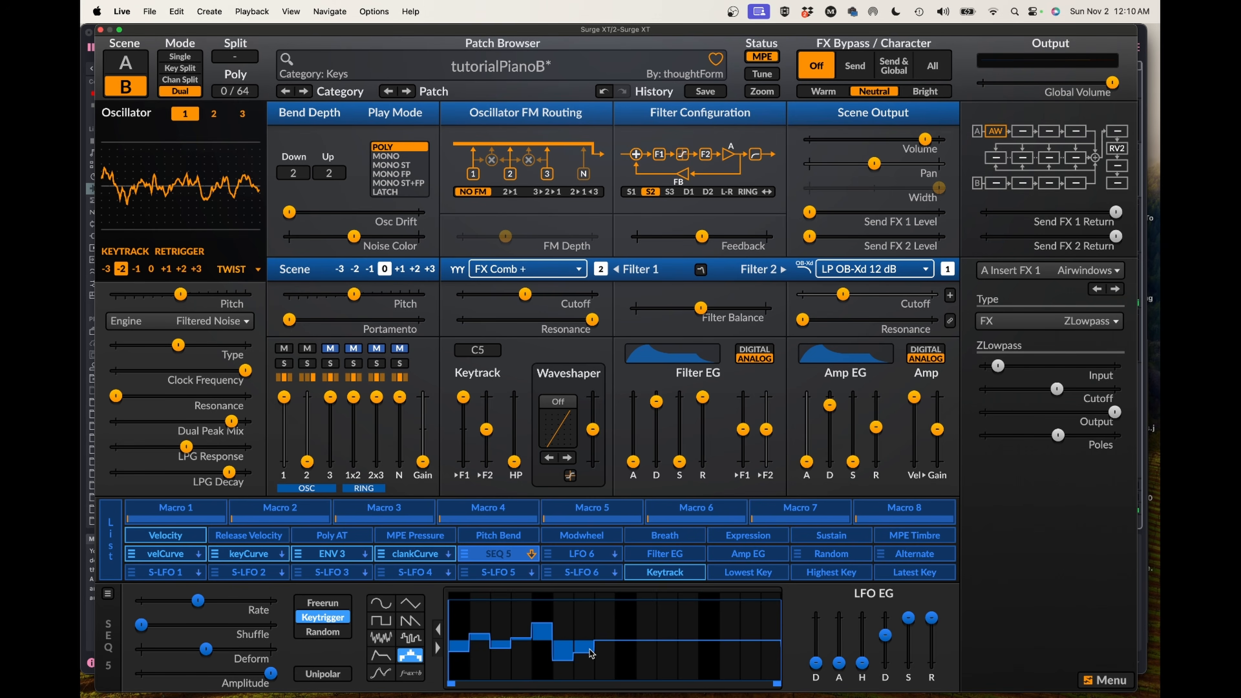
pyautogui.click(605, 637)
pyautogui.click(625, 649)
pyautogui.click(646, 630)
pyautogui.click(667, 651)
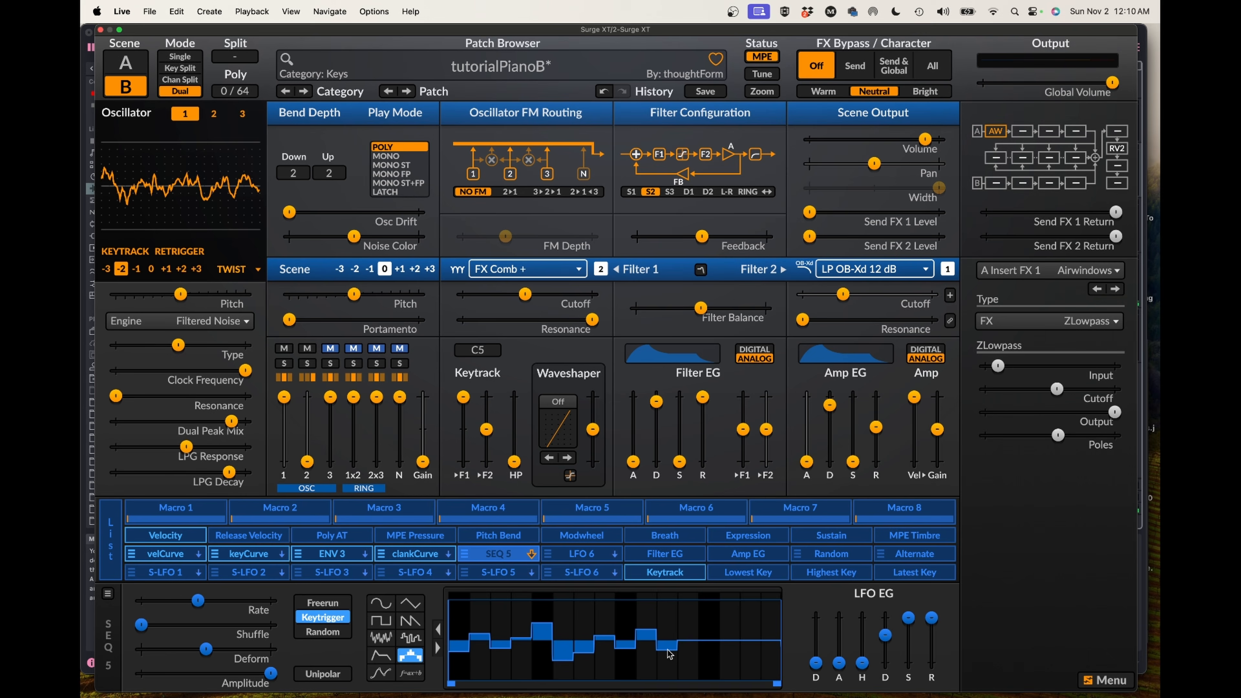
pyautogui.click(688, 662)
pyautogui.click(706, 608)
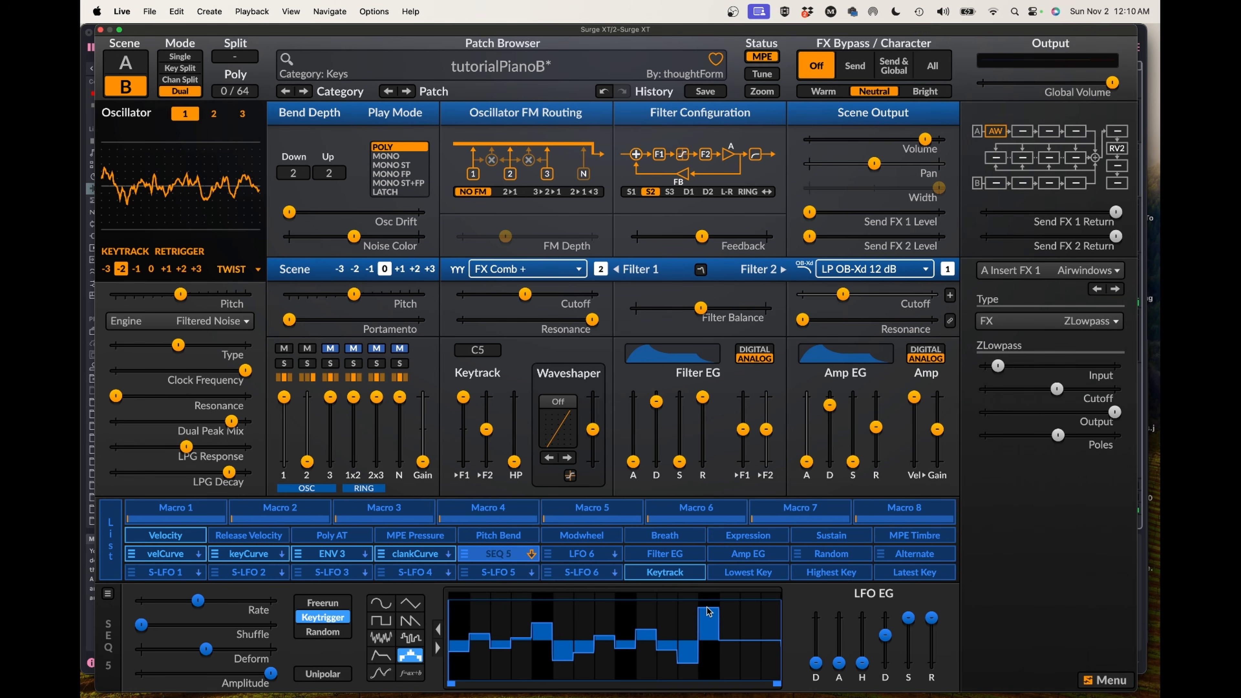
pyautogui.click(729, 633)
pyautogui.click(741, 651)
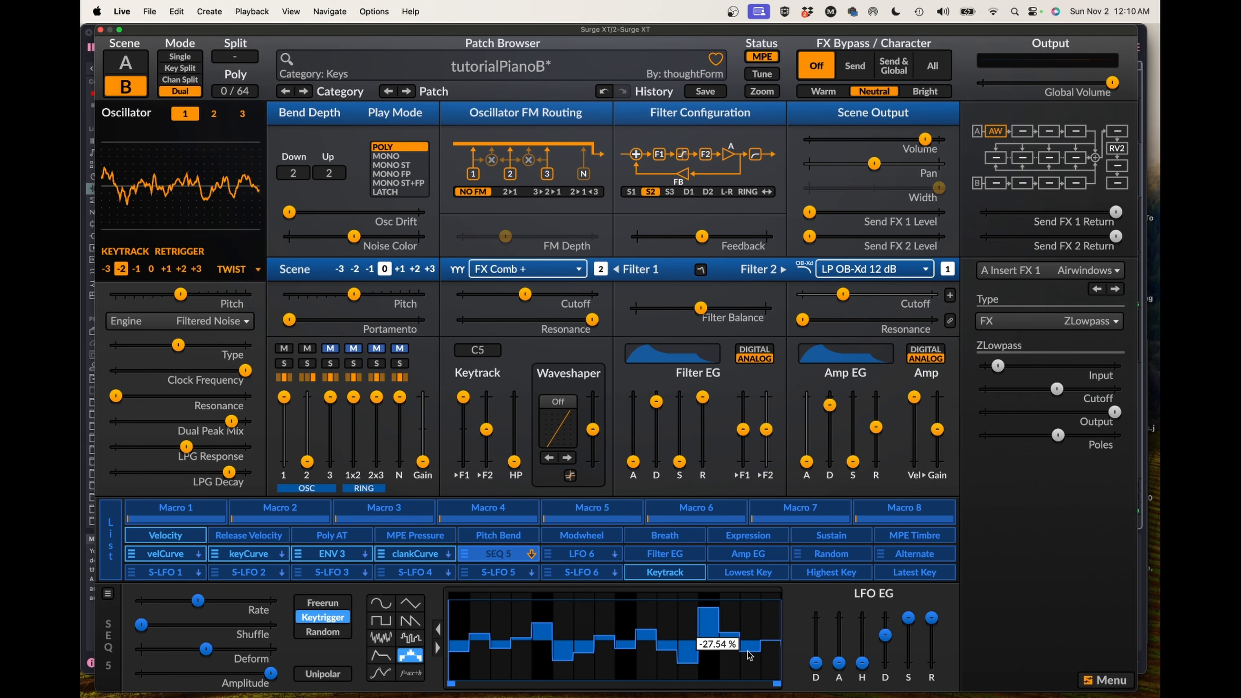
pyautogui.click(769, 637)
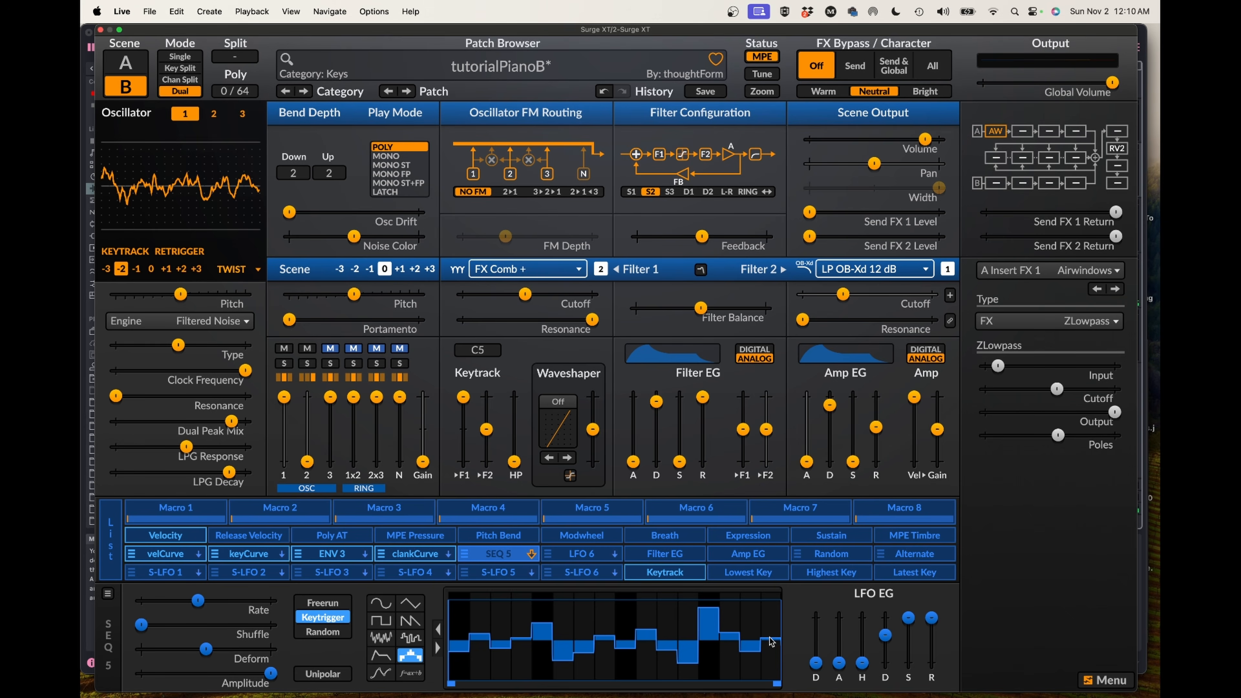
# - Disable the Rate of scene B's LFO 5 step sequencer and set its Phase to 50 %
pyautogui.rightClick(197, 601)
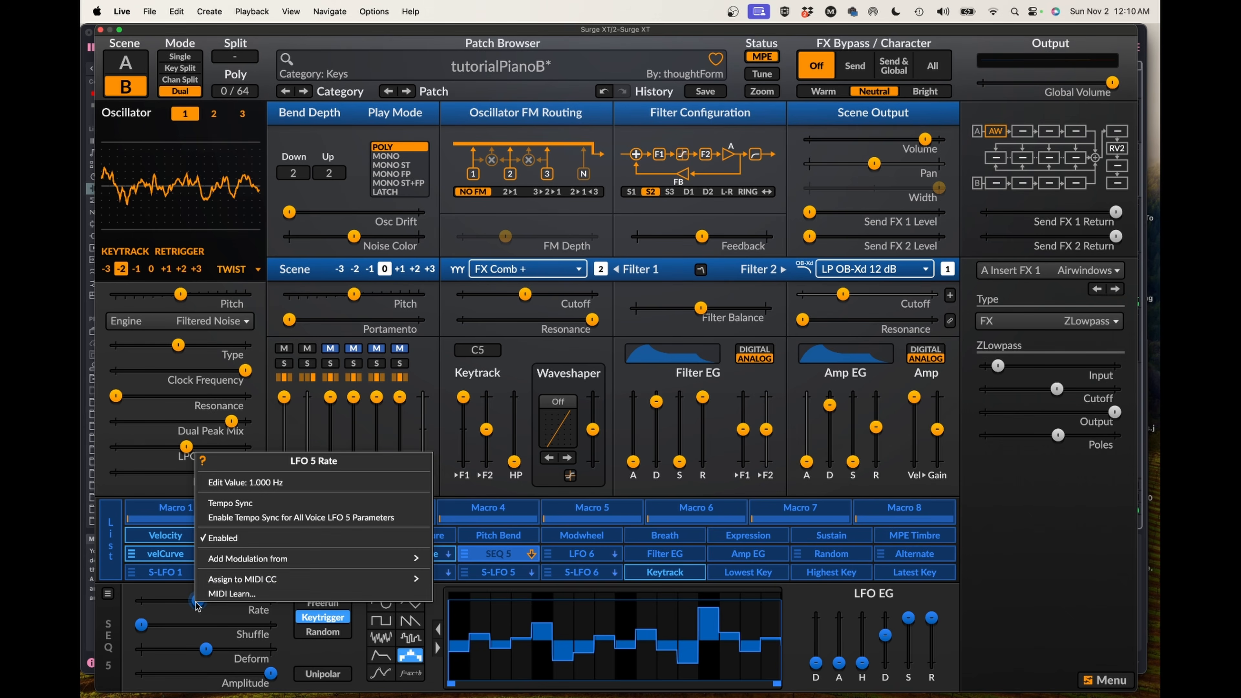
pyautogui.click(167, 622)
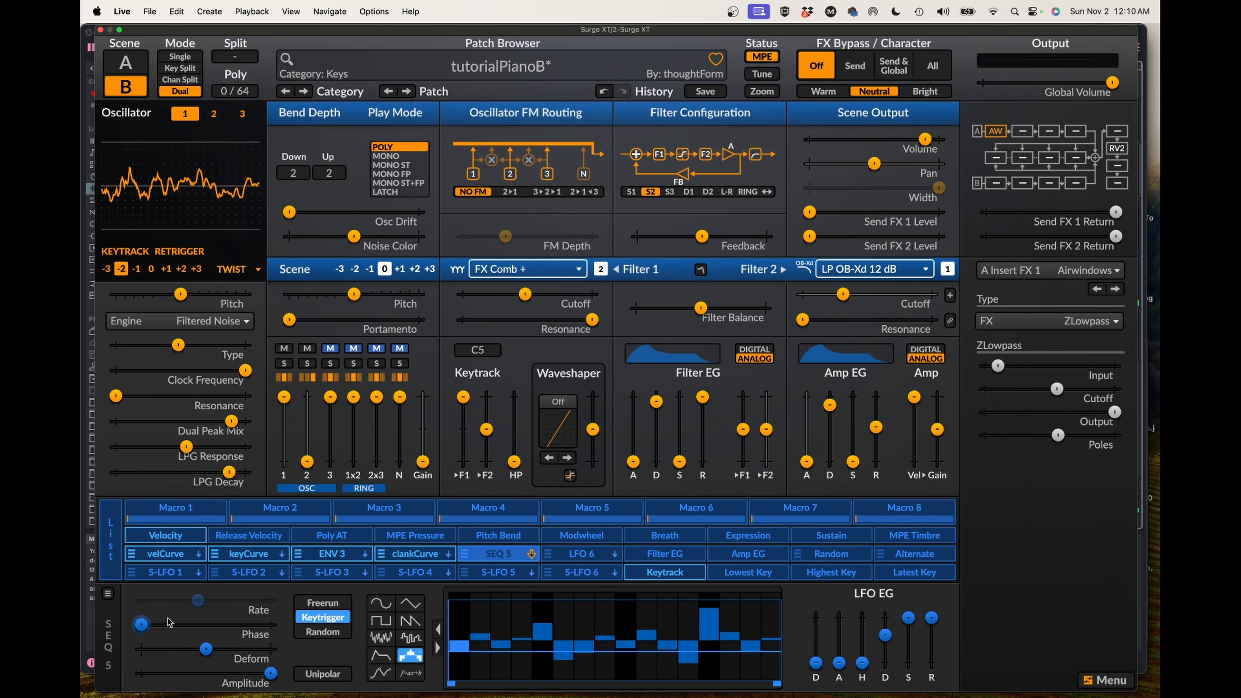
pyautogui.rightClick(145, 625)
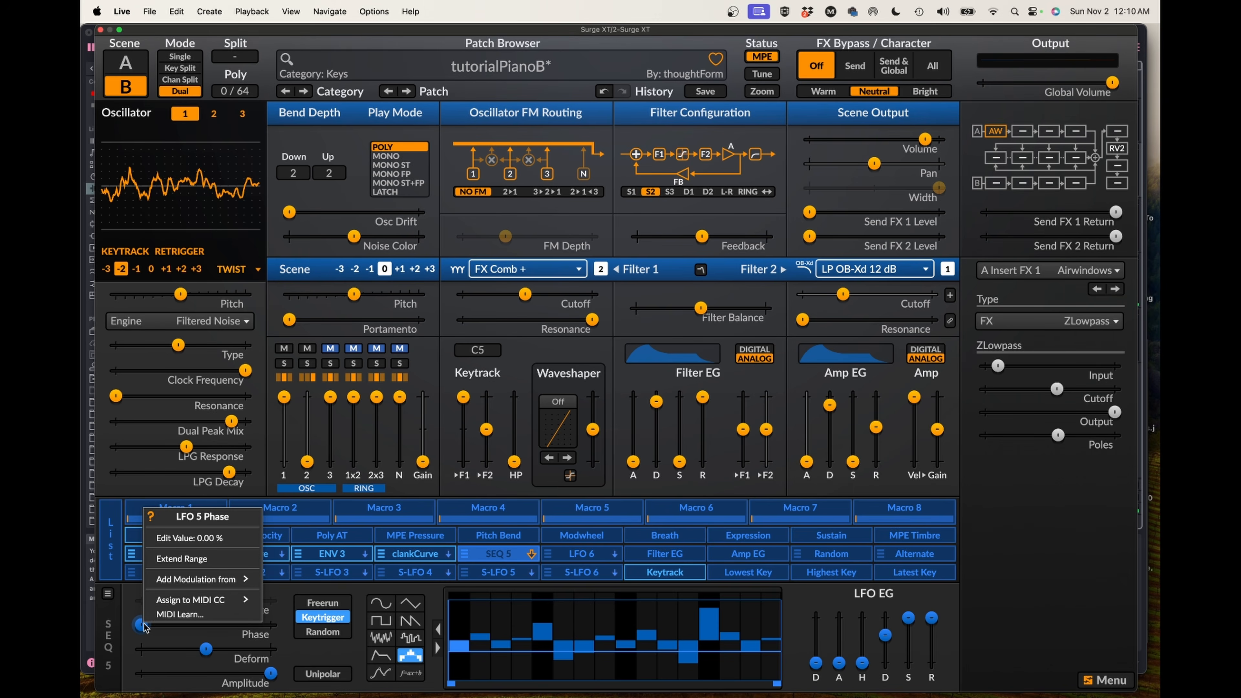
pyautogui.click(206, 543)
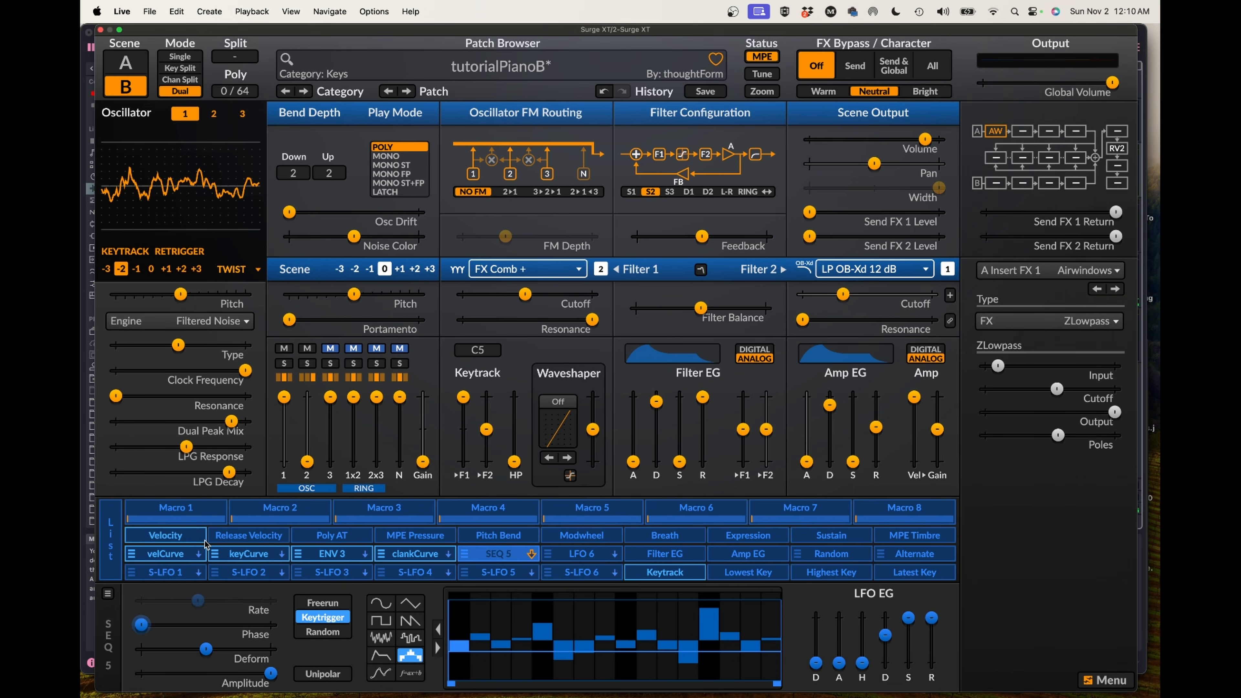
pyautogui.write('50')
pyautogui.press('Return')
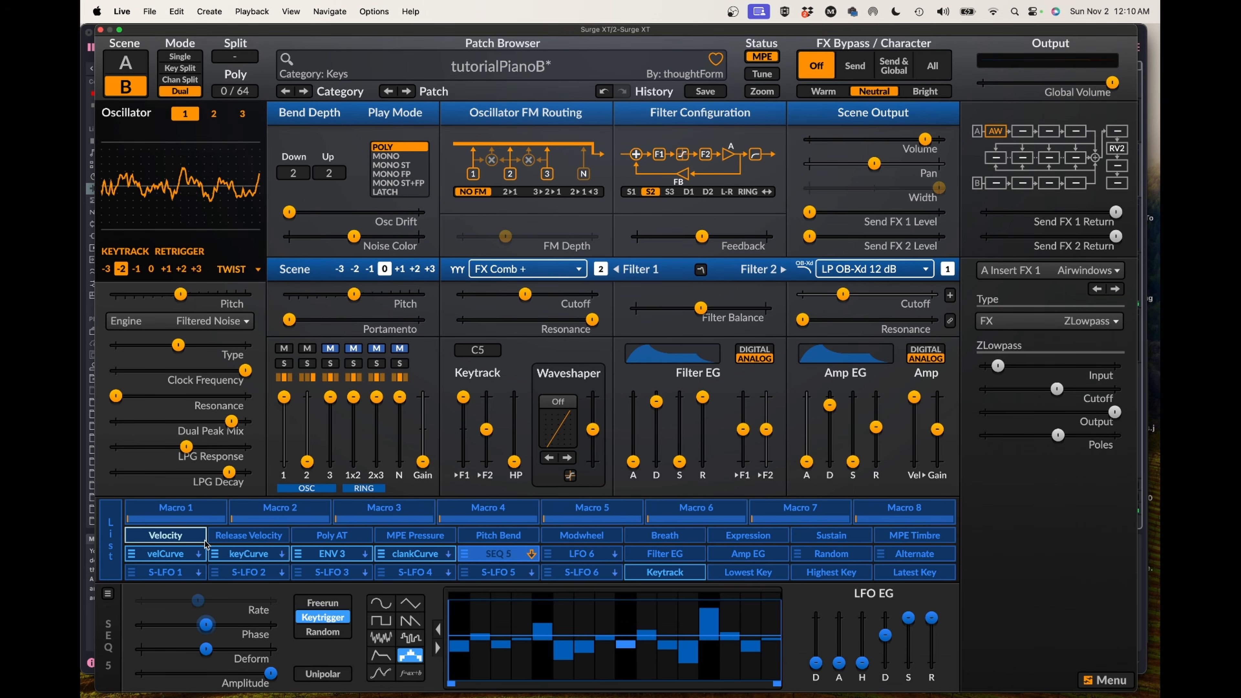
# - Add Keytrack modulation of 8.33 % to the Phase of scene B's SEQ 5
pyautogui.rightClick(210, 626)
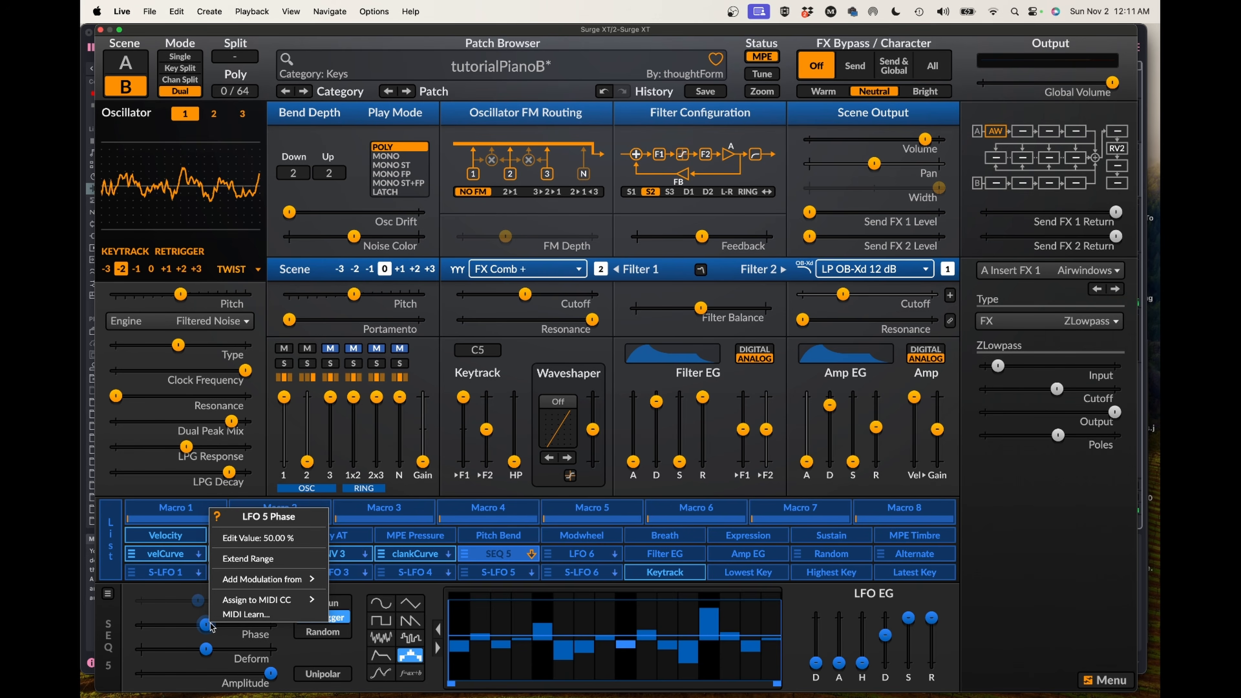
pyautogui.moveTo(226, 583)
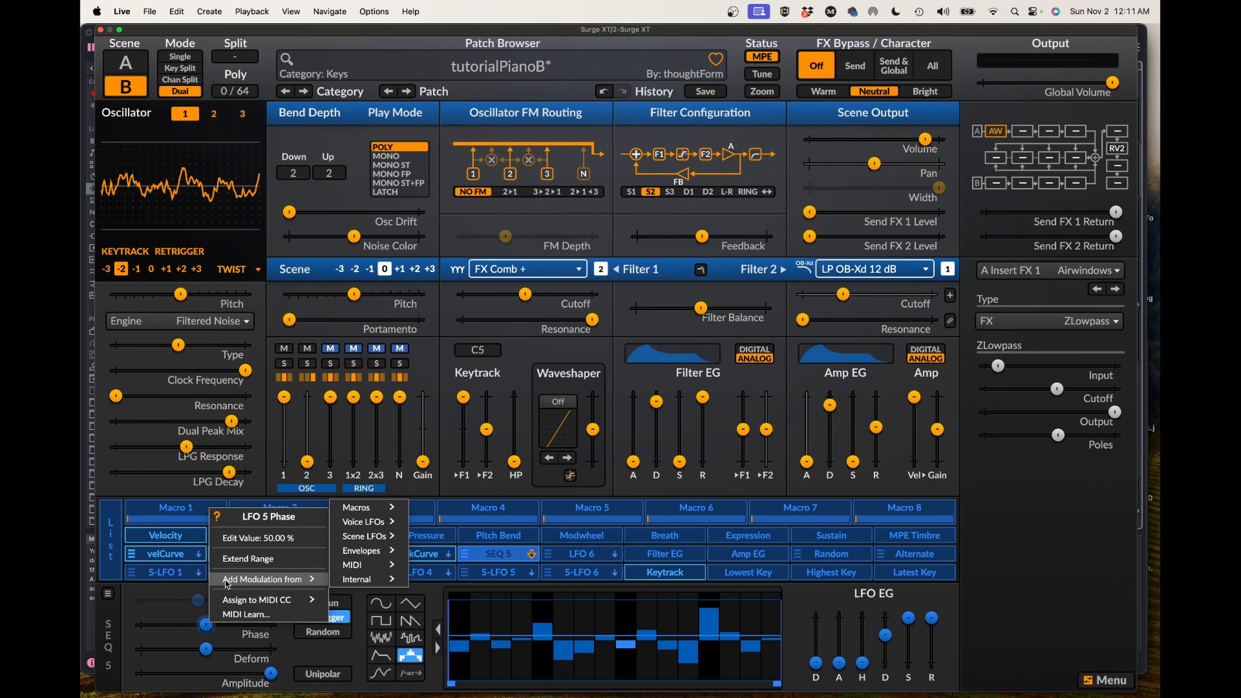
pyautogui.moveTo(356, 565)
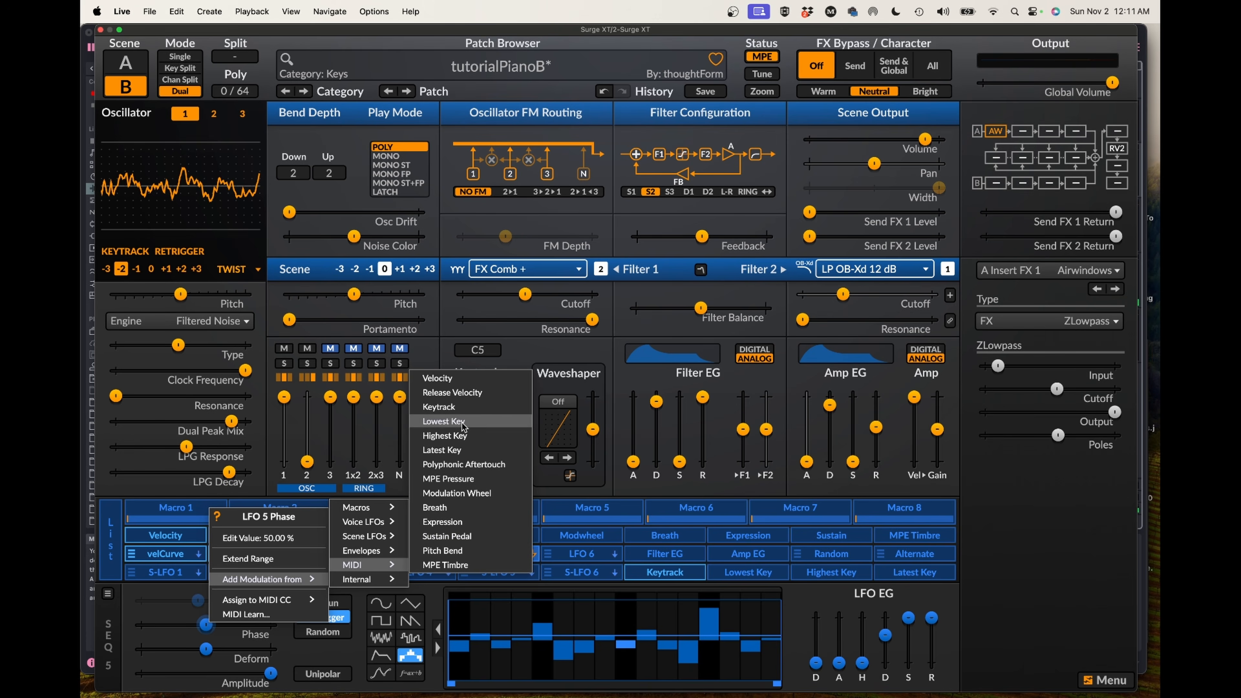
pyautogui.click(461, 407)
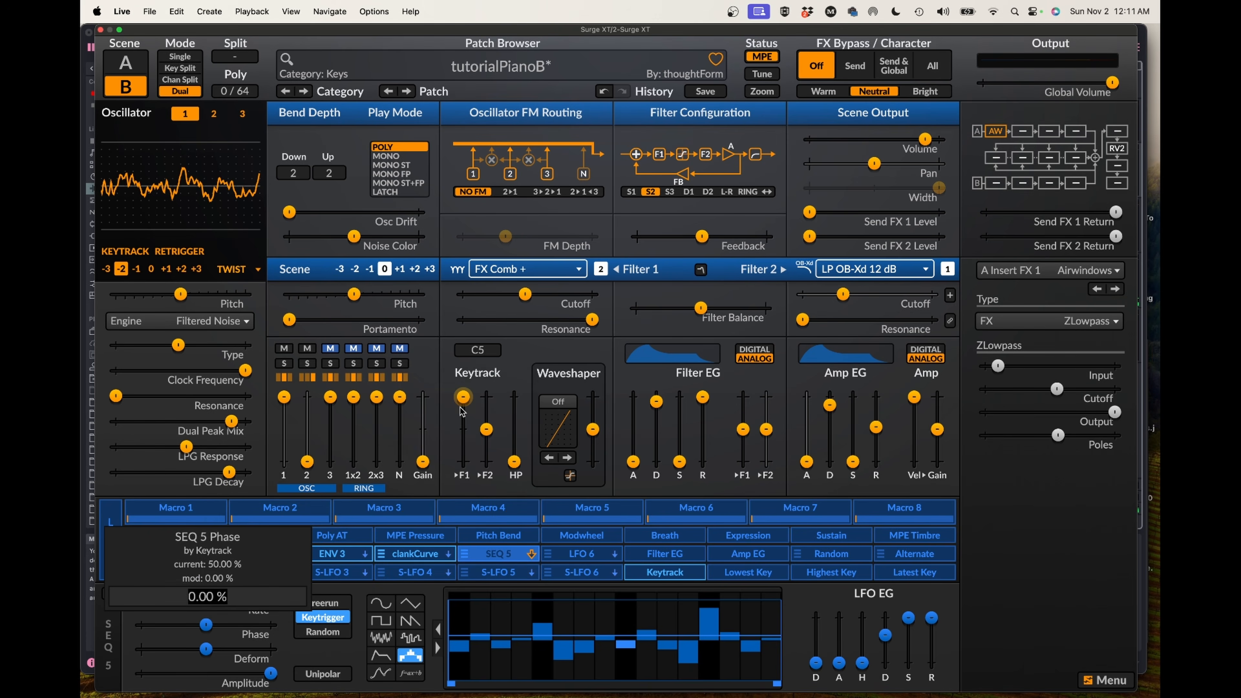
pyautogui.write('8.33')
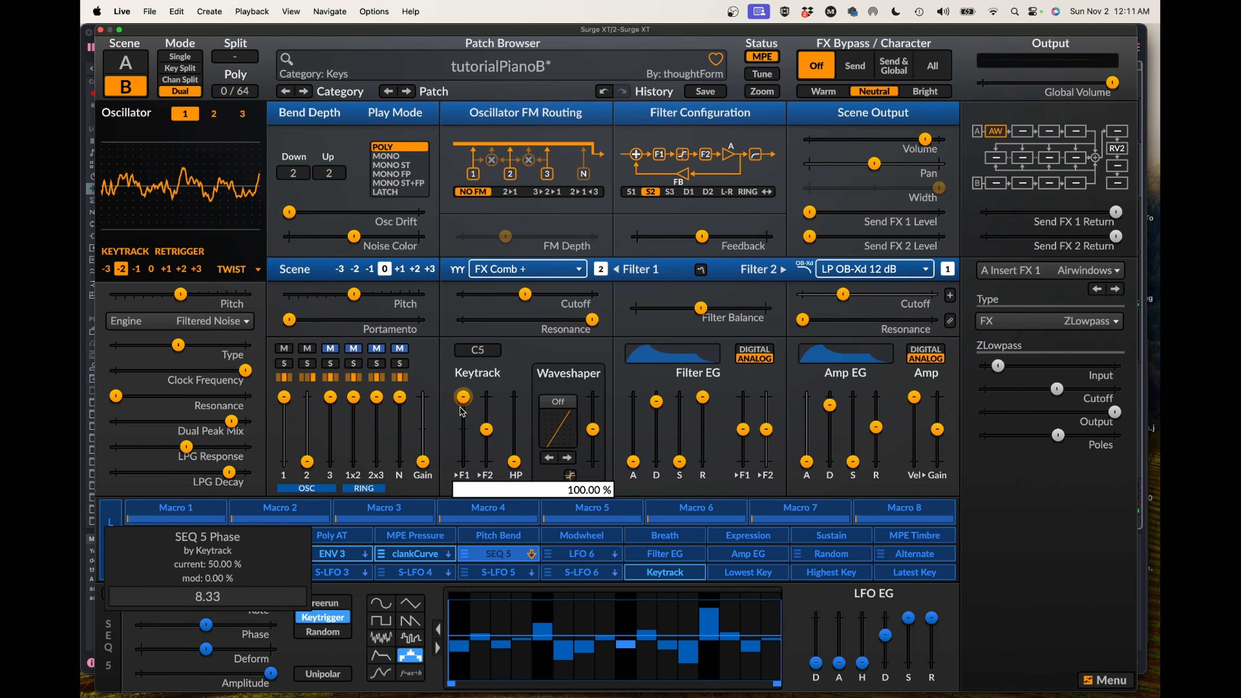
pyautogui.press('Return')
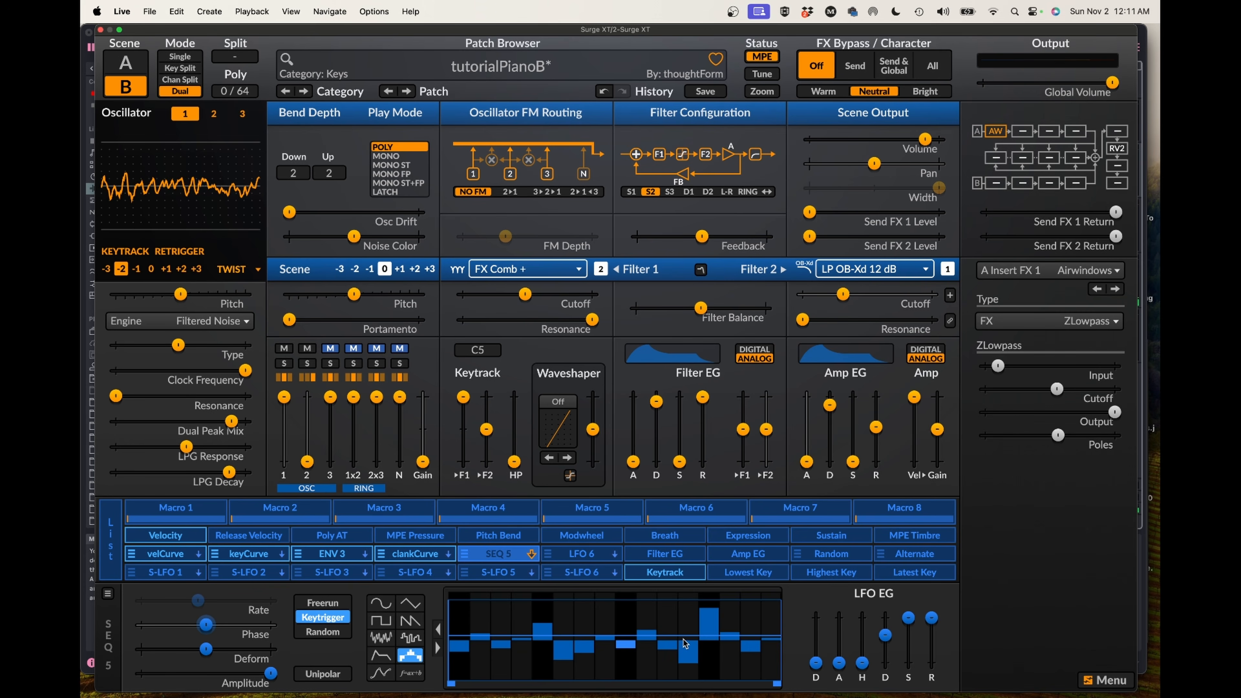
# - Modulate scene B's Pitch from SEQ 5, starting with a depth of 0.29 semitones and trying slightly smaller and larger depths
pyautogui.click(494, 557)
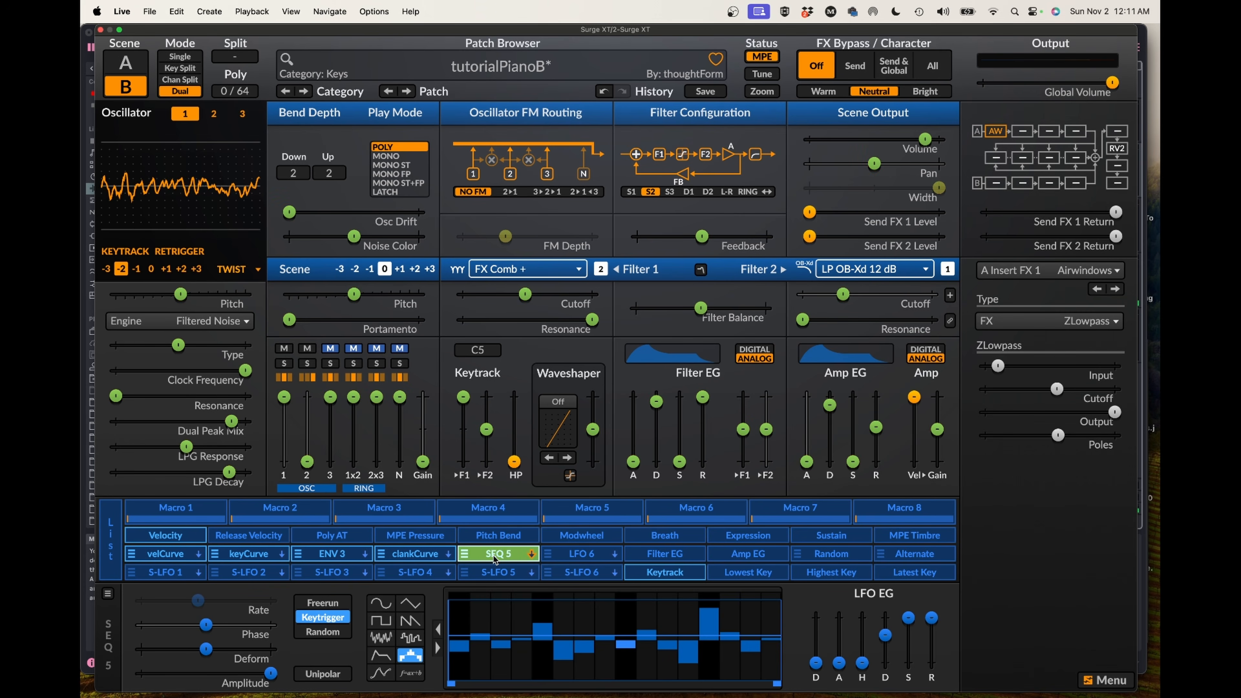
pyautogui.moveTo(354, 293); pyautogui.dragTo(356, 294)
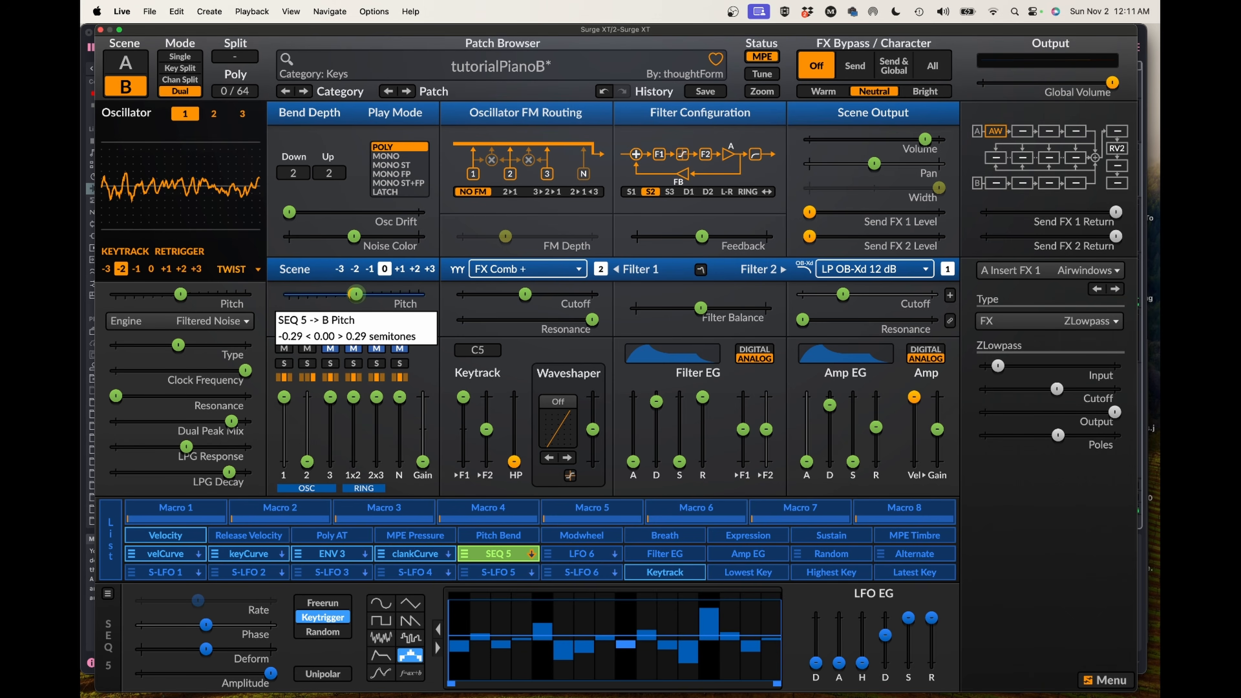
pyautogui.moveTo(355, 294); pyautogui.dragTo(355, 292)
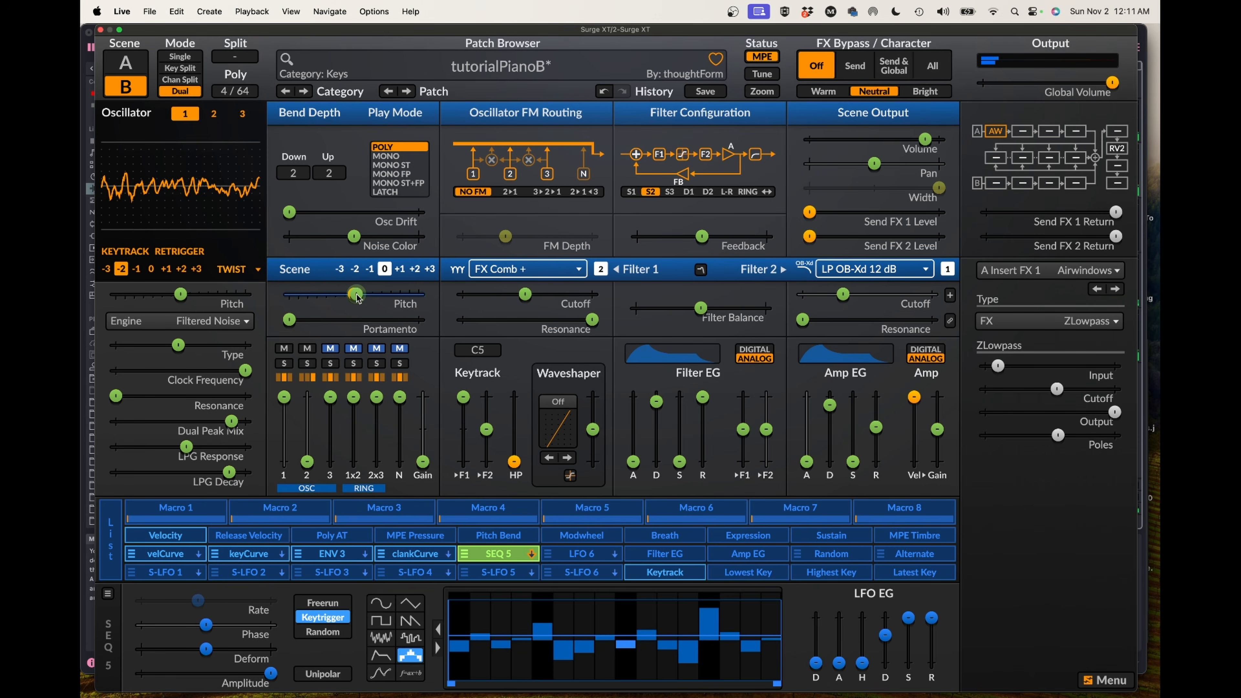
pyautogui.moveTo(356, 292)
pyautogui.moveTo(357, 293); pyautogui.dragTo(360, 292)
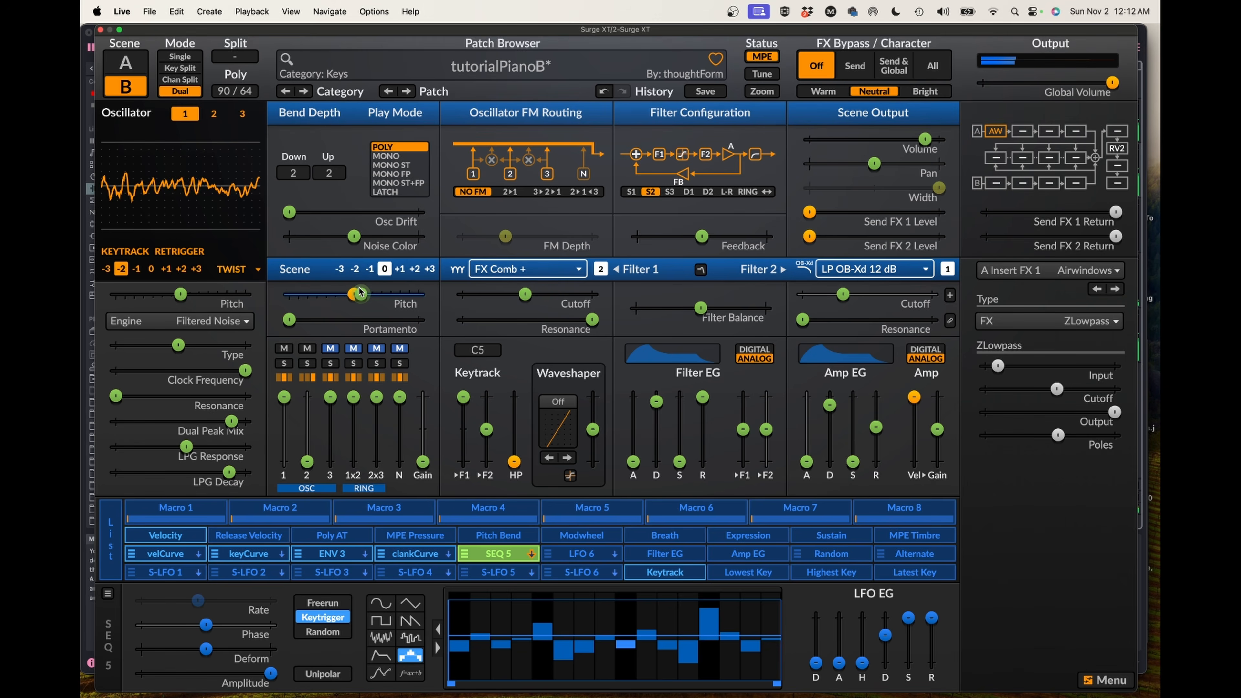
pyautogui.moveTo(360, 291); pyautogui.dragTo(358, 291)
# - Lower the ZLowpass effect's Cutoff slightly and raise its Poles
pyautogui.moveTo(1057, 388); pyautogui.dragTo(1051, 389)
pyautogui.moveTo(1057, 435); pyautogui.dragTo(1080, 434)
pyautogui.moveTo(1051, 388); pyautogui.dragTo(1055, 388)
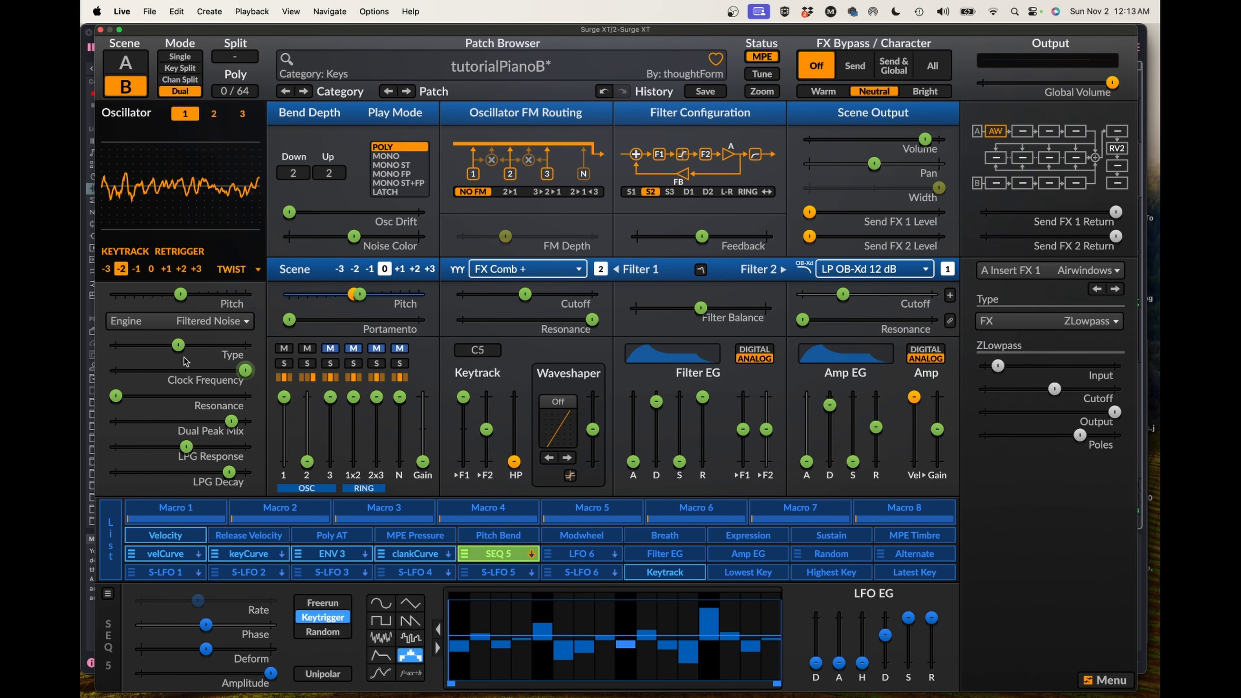
# - Modulate scene B oscillator 1's Type and LPG Response upward and its Dual Peak Mix downward from SEQ 5
pyautogui.moveTo(178, 346); pyautogui.dragTo(208, 344)
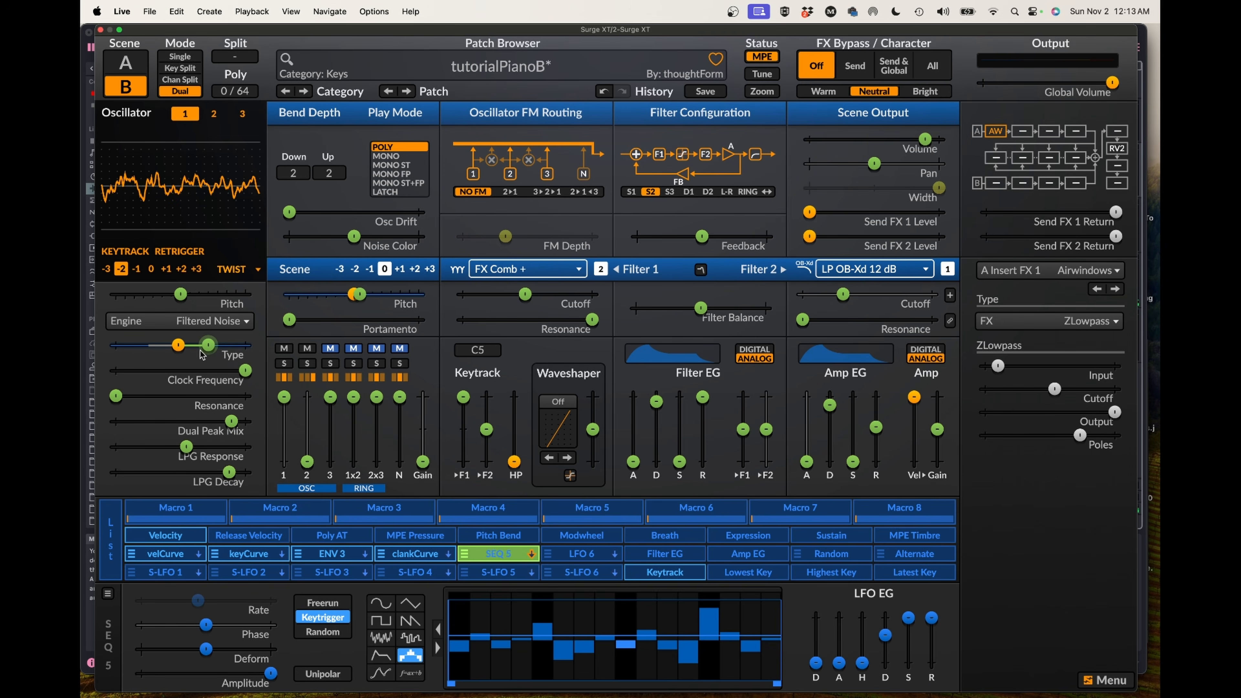
pyautogui.moveTo(231, 420); pyautogui.dragTo(219, 445)
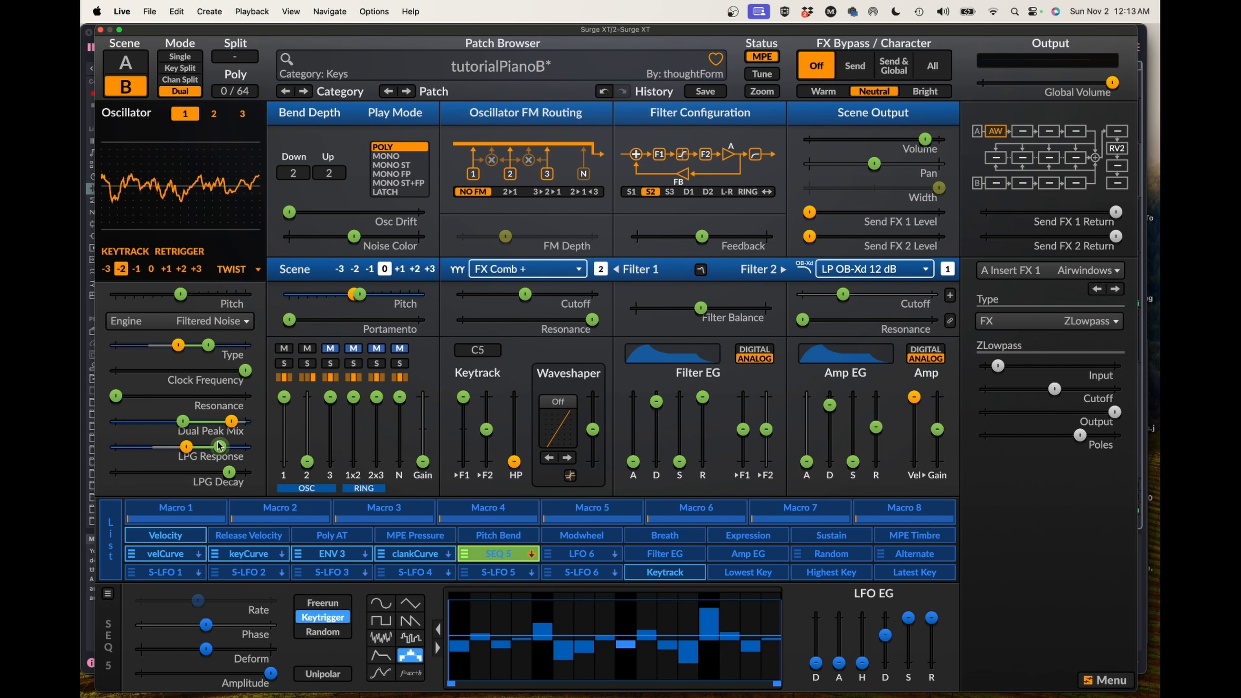
pyautogui.moveTo(219, 444)
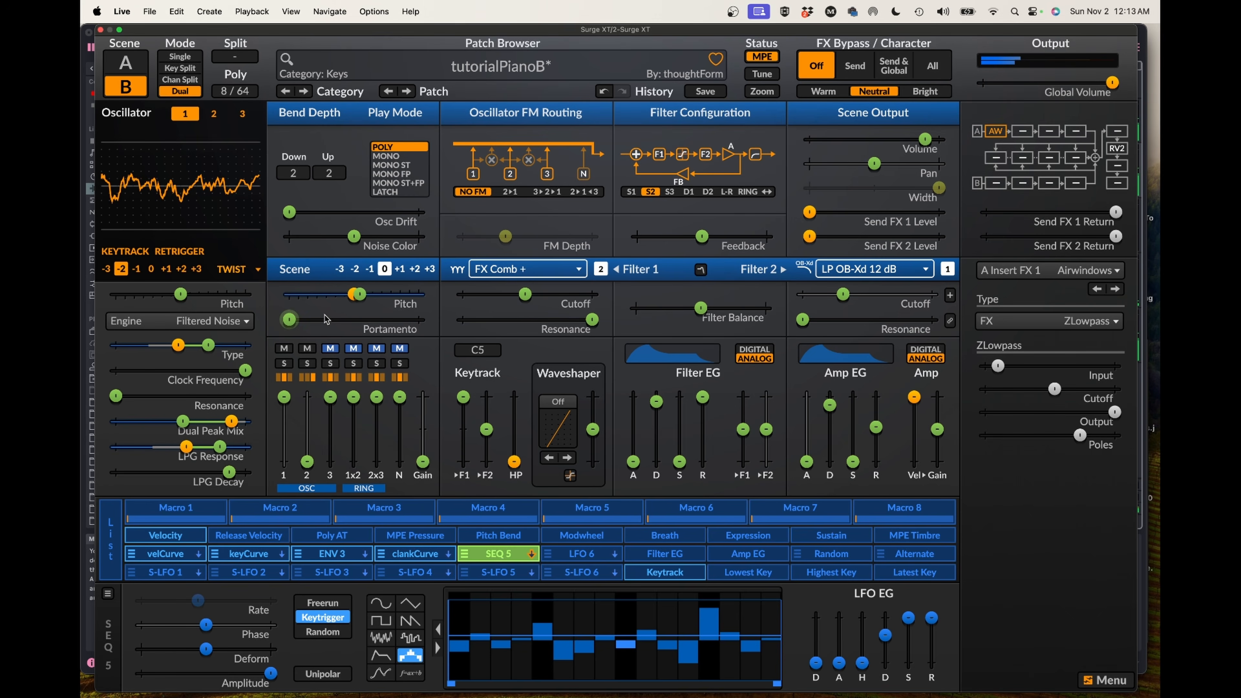
# - Reduce SEQ 5's modulation depth on scene B's Pitch to 0.38 semitones, and again slightly below that
pyautogui.moveTo(361, 297); pyautogui.dragTo(359, 297)
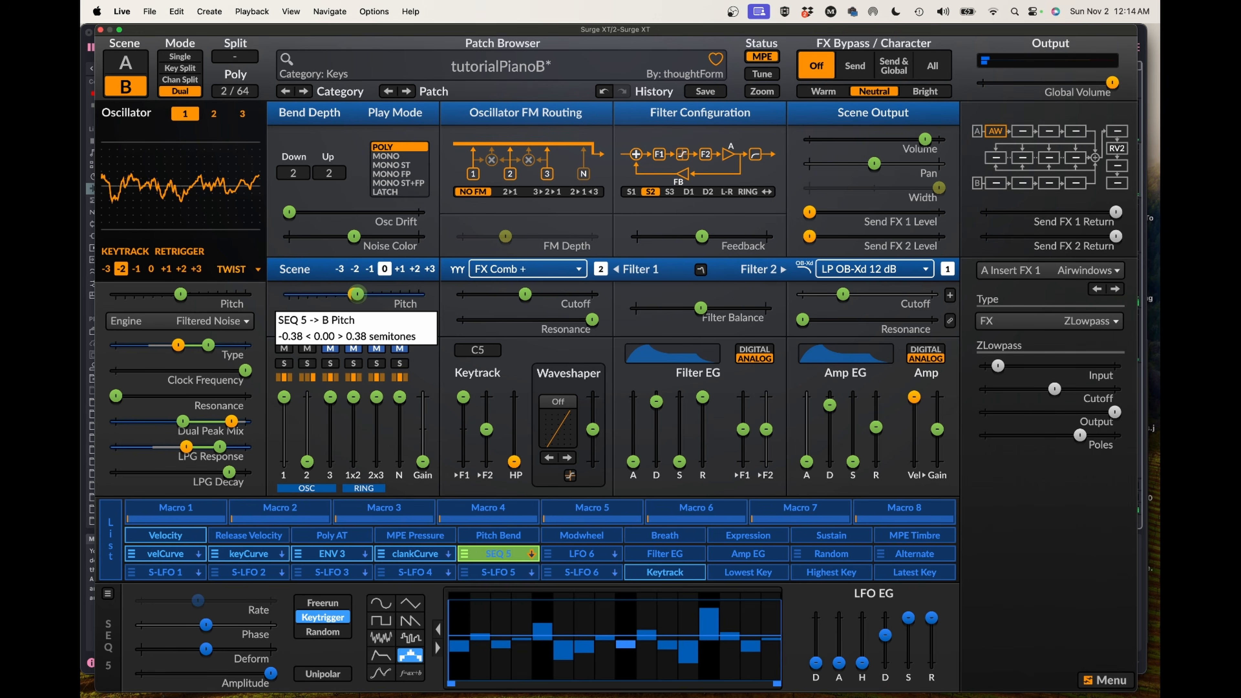
pyautogui.moveTo(357, 294); pyautogui.dragTo(355, 292)
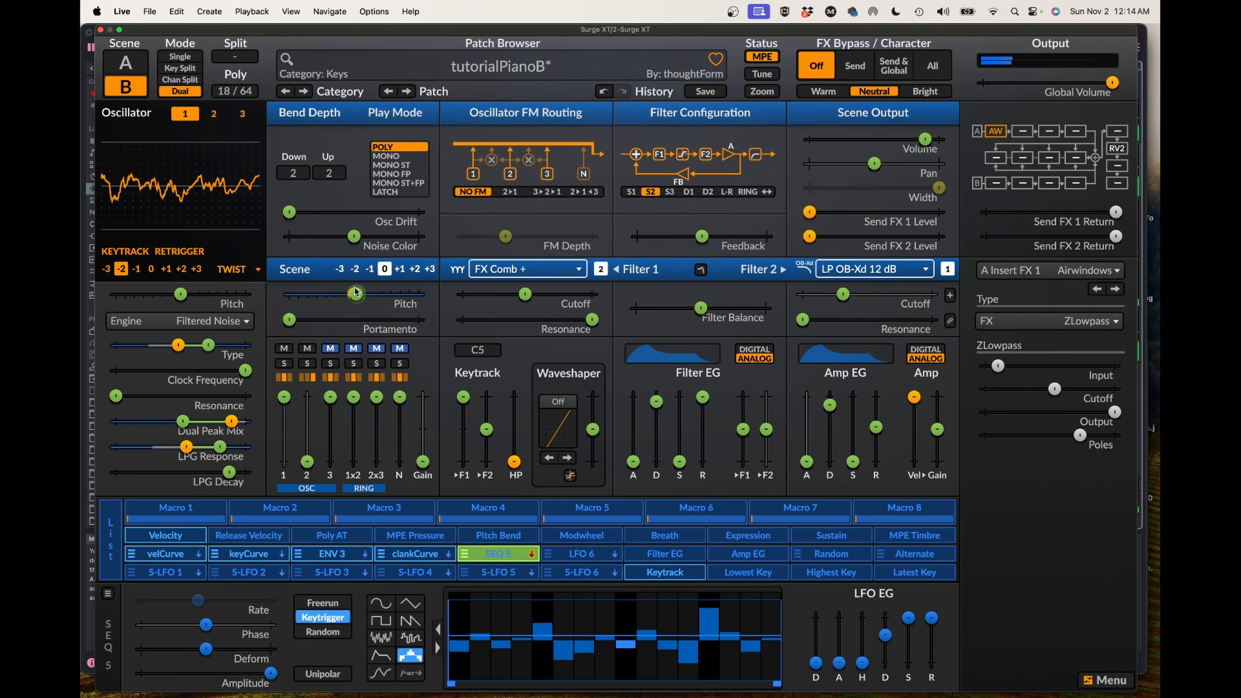
# - Modulate scene B oscillator 1's own Pitch from SEQ 5 with a large positive depth
pyautogui.moveTo(184, 296)
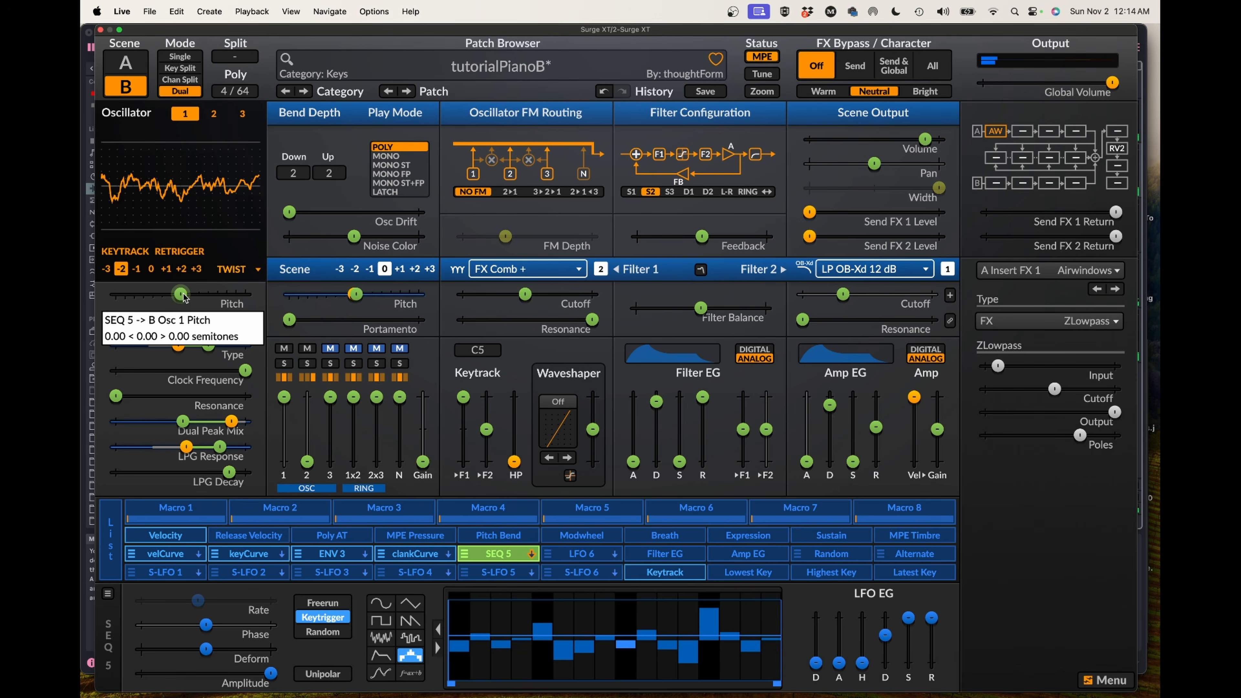
pyautogui.moveTo(185, 296); pyautogui.dragTo(239, 296)
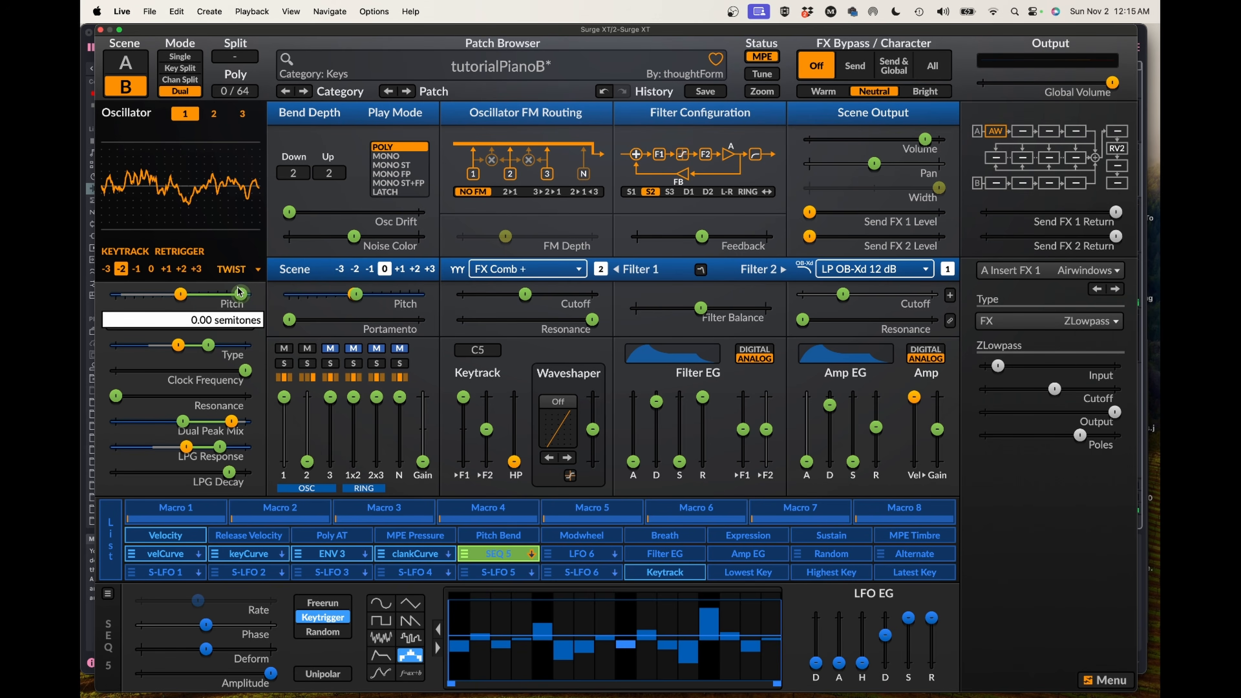
pyautogui.click(242, 113)
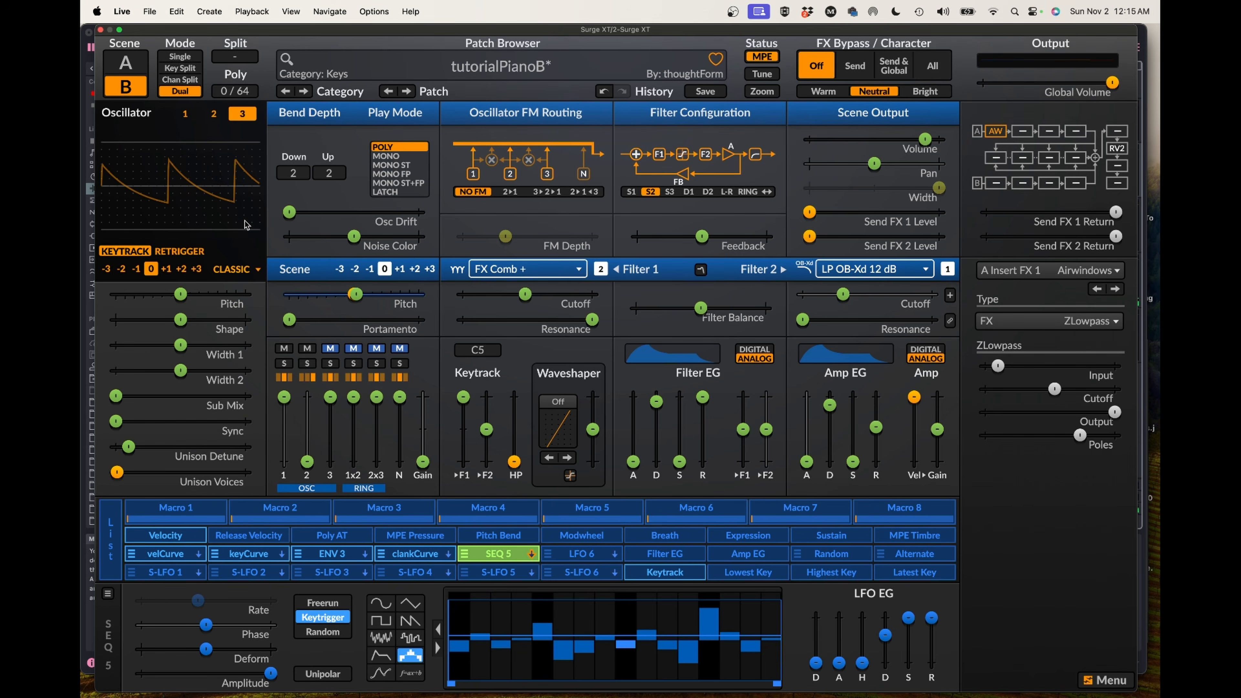
pyautogui.click(239, 269)
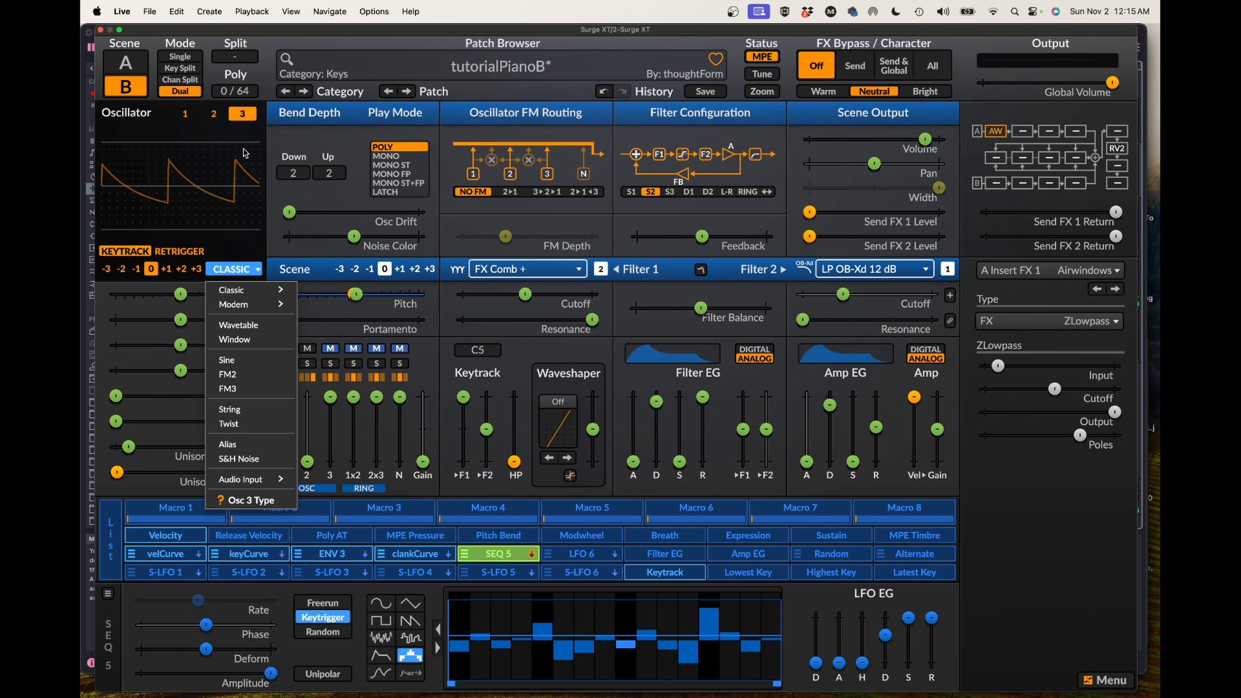
pyautogui.click(243, 119)
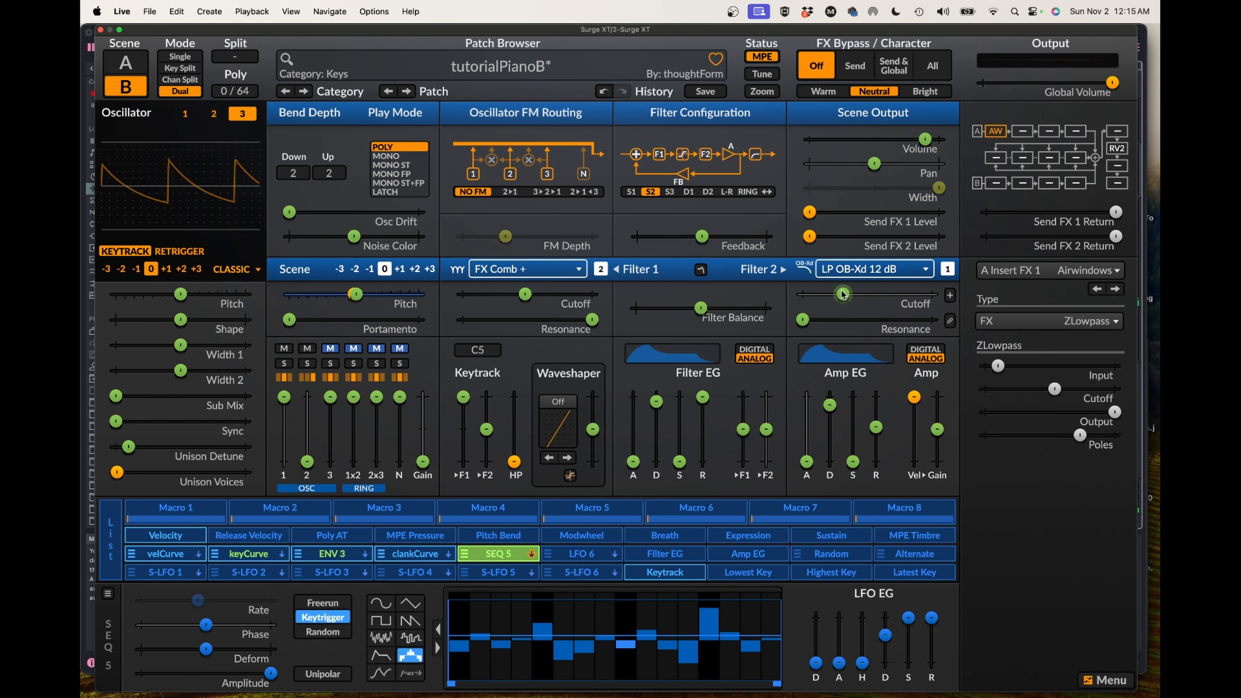
pyautogui.moveTo(892, 300)
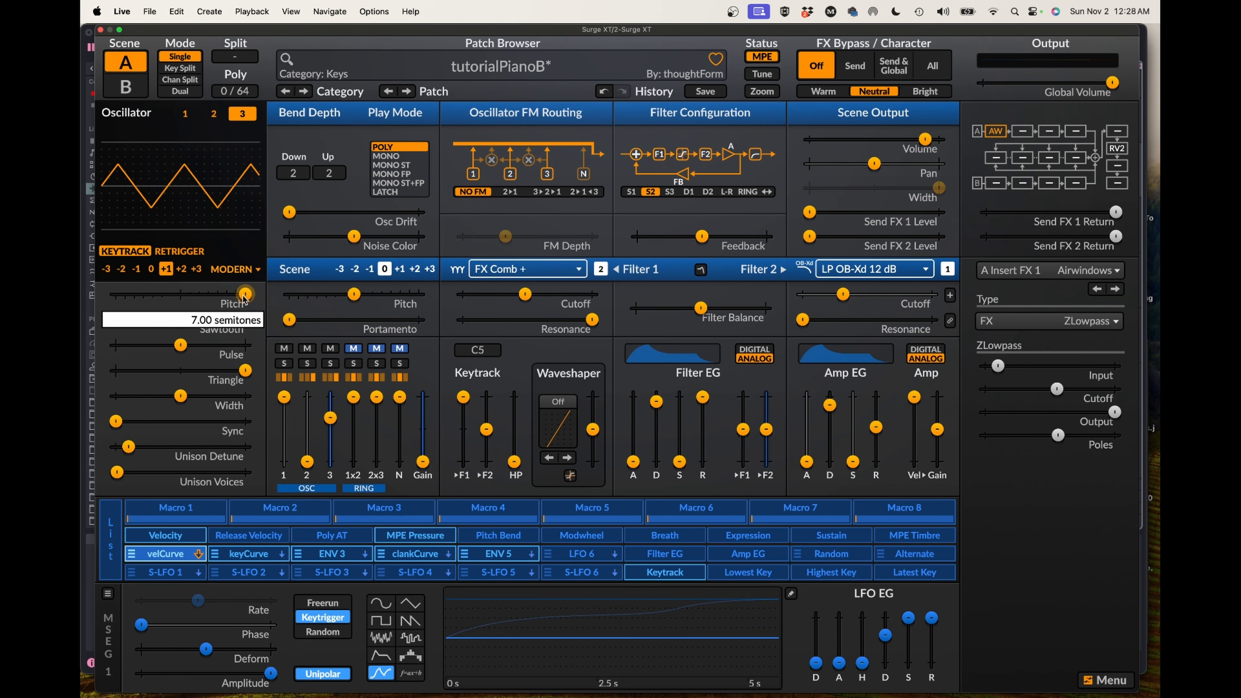
# - Lower the Pitch of scene A's oscillator 3 to its minimum
pyautogui.moveTo(244, 295); pyautogui.dragTo(115, 295)
# - Switch to Preview and view the requirements.jpg list of piano patch criteria
pyautogui.moveTo(854, 683)
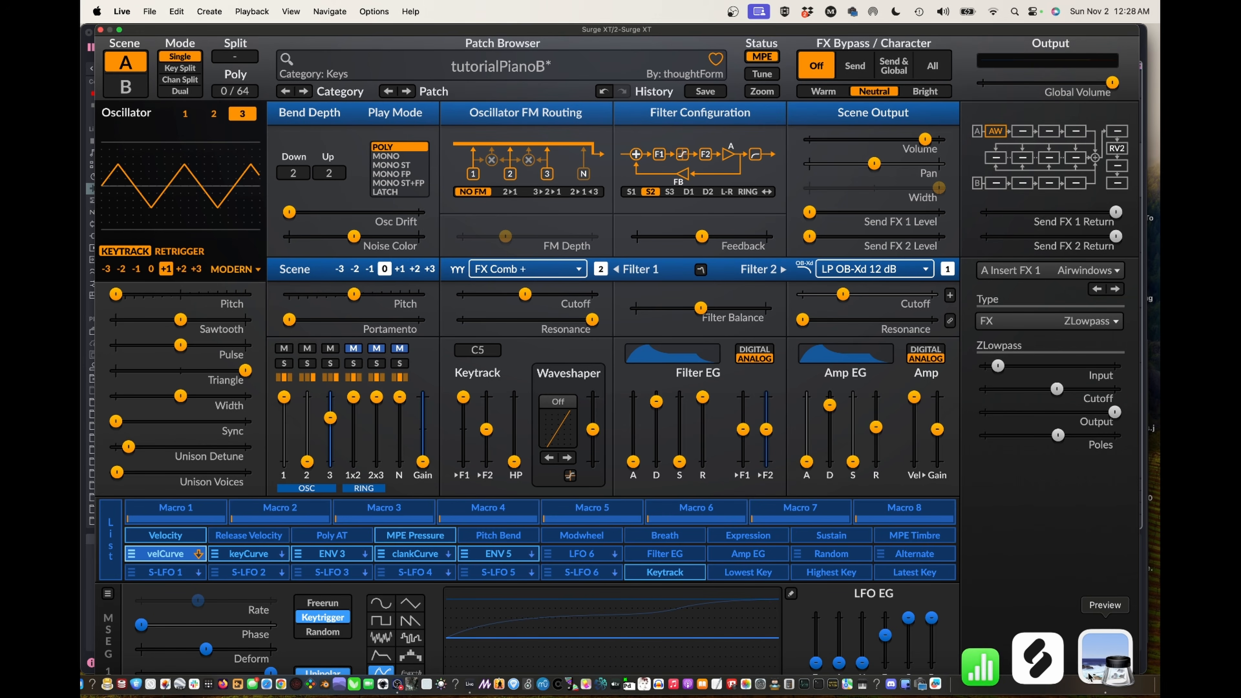
pyautogui.click(1094, 675)
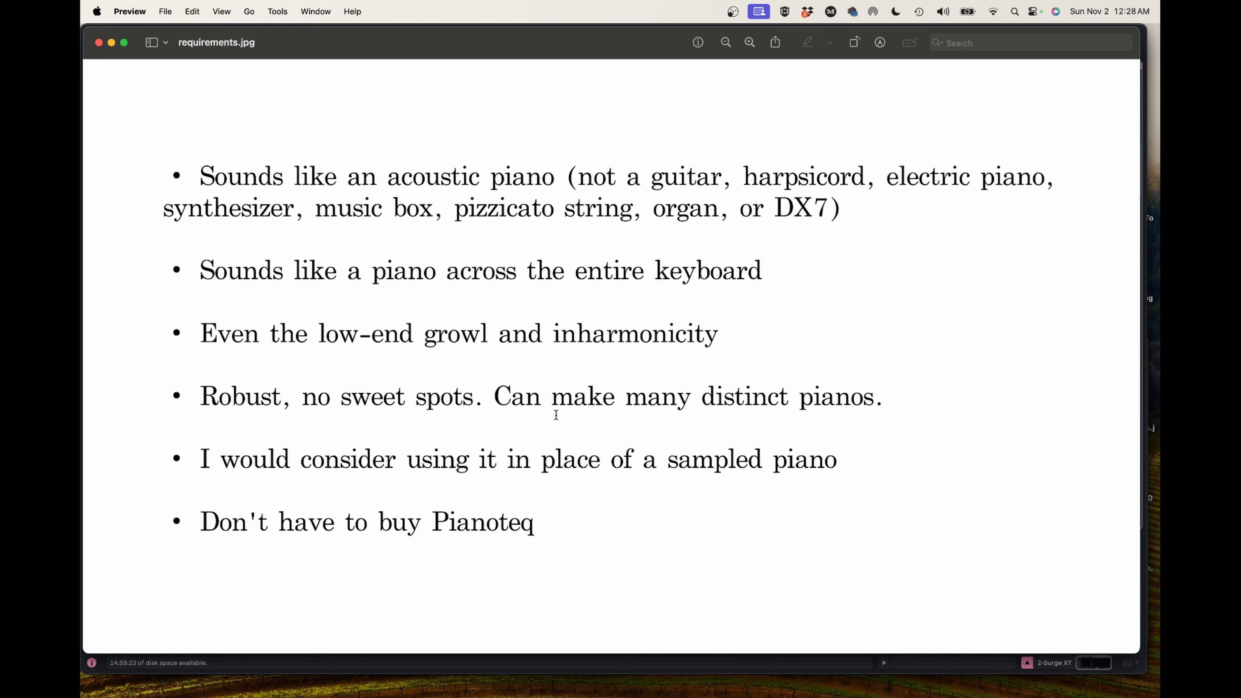
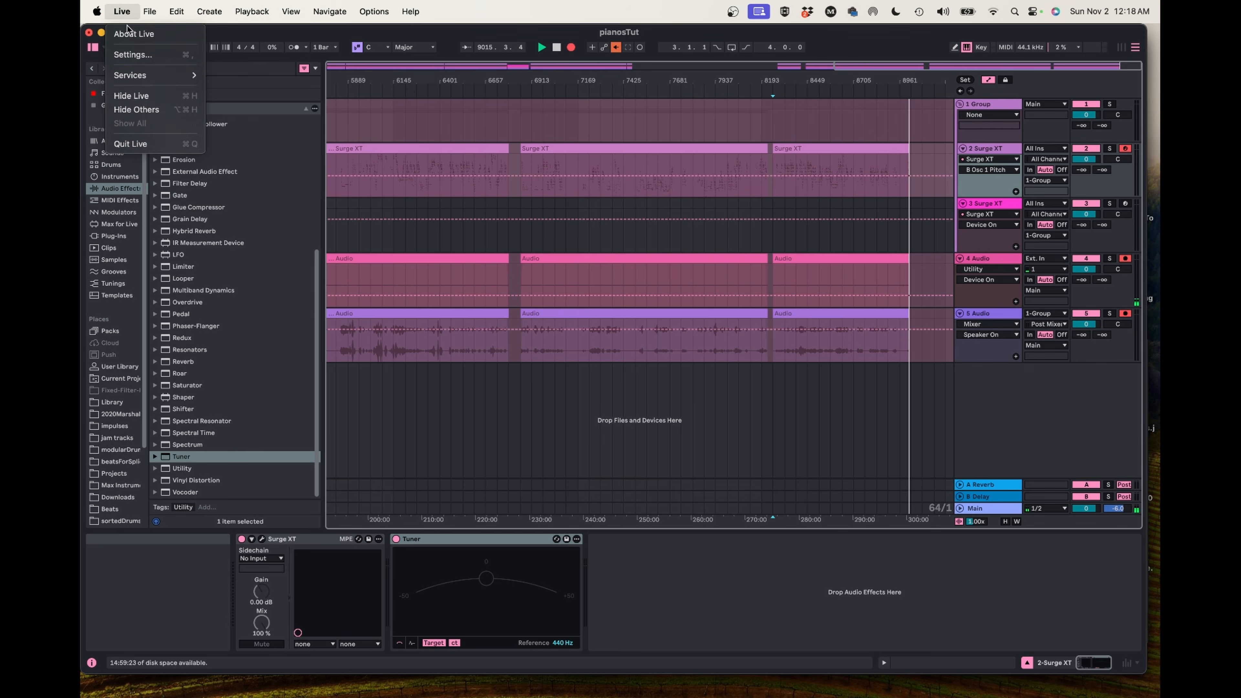
# - Check the audio device, sample rate and buffer settings in Live, and close the settings
pyautogui.click(122, 55)
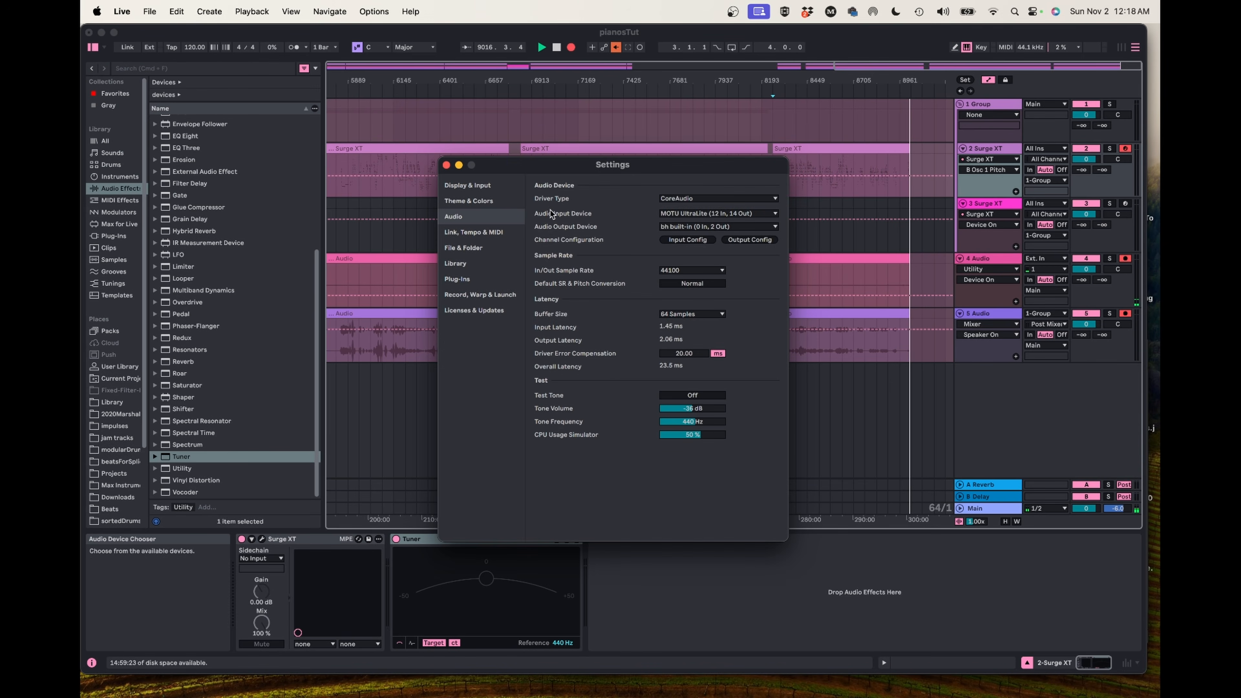
pyautogui.press('Escape')
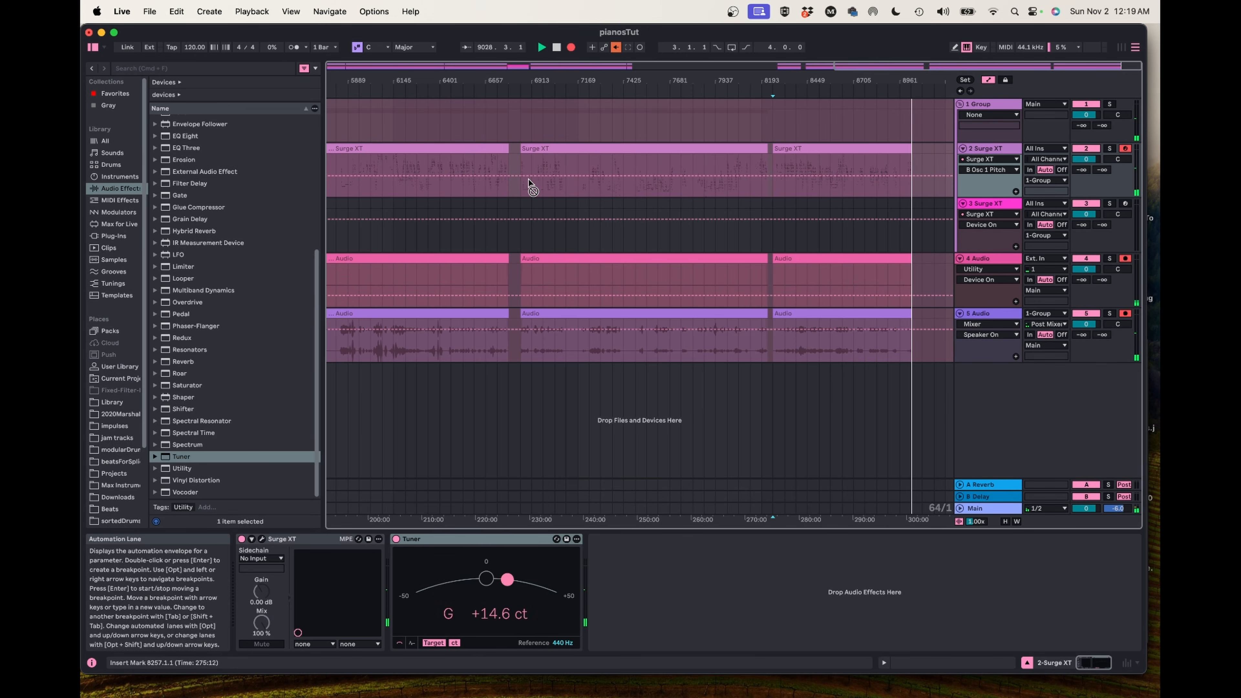
# - Reopen the Surge XT plug-in window and unmute oscillator 3 in scene A
pyautogui.click(261, 539)
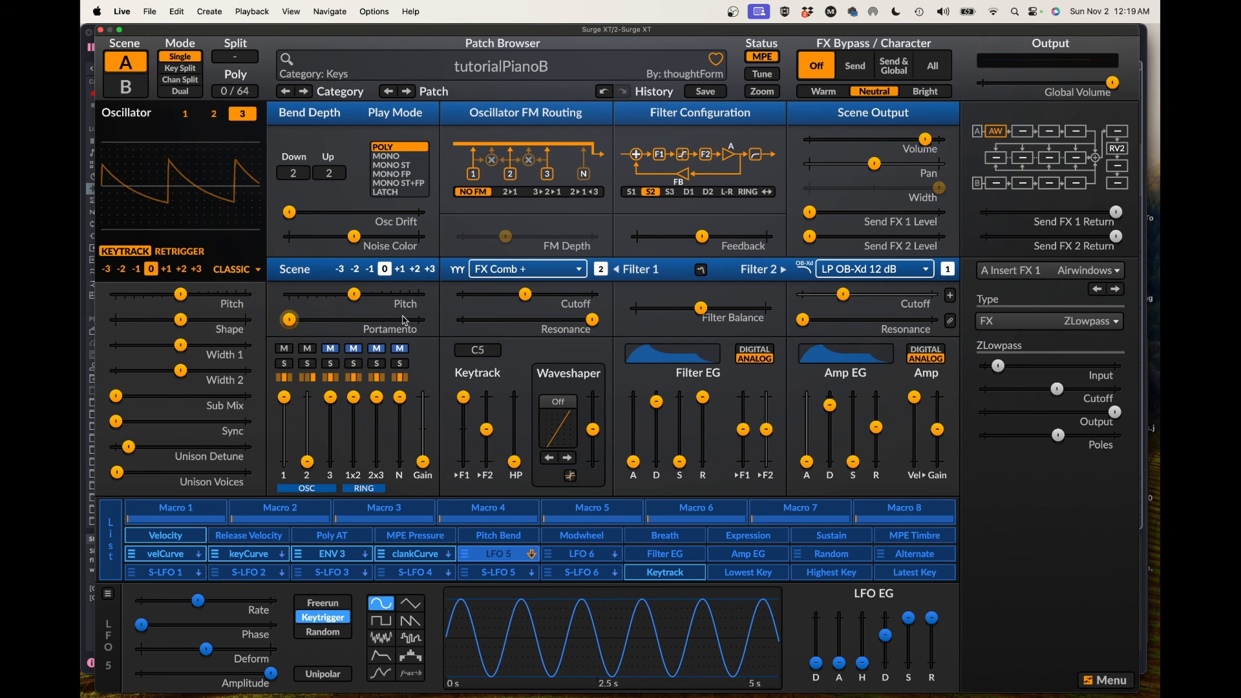
pyautogui.click(330, 348)
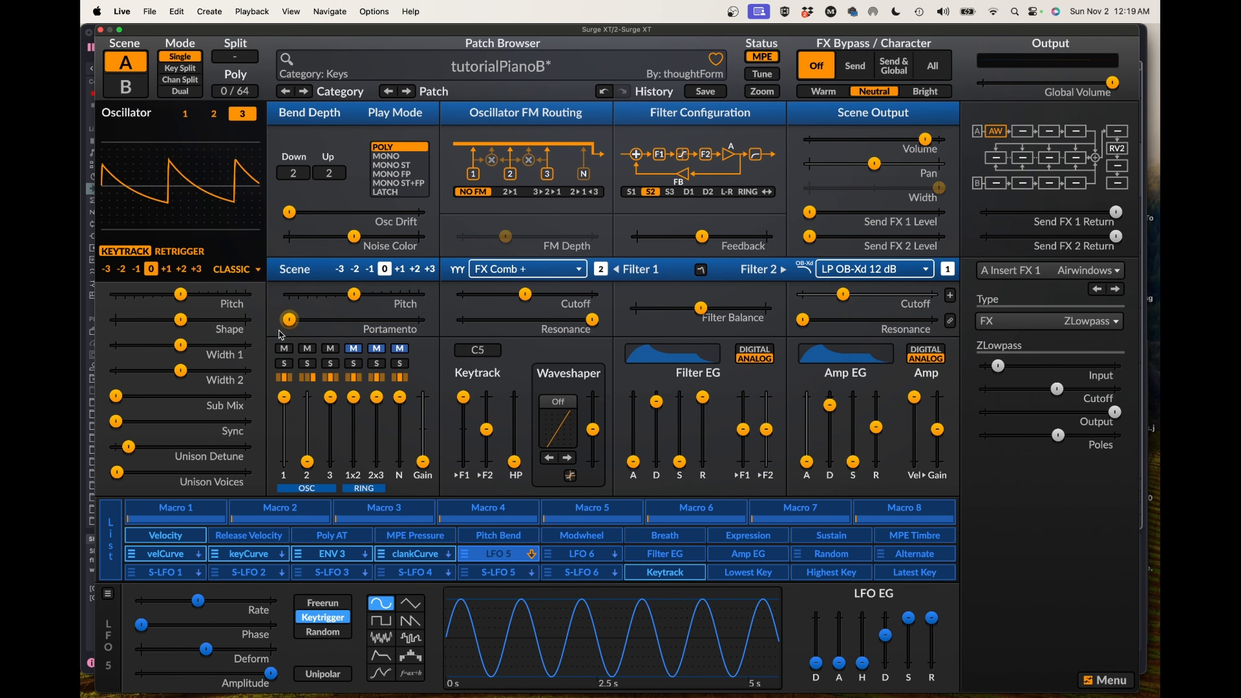
pyautogui.click(228, 272)
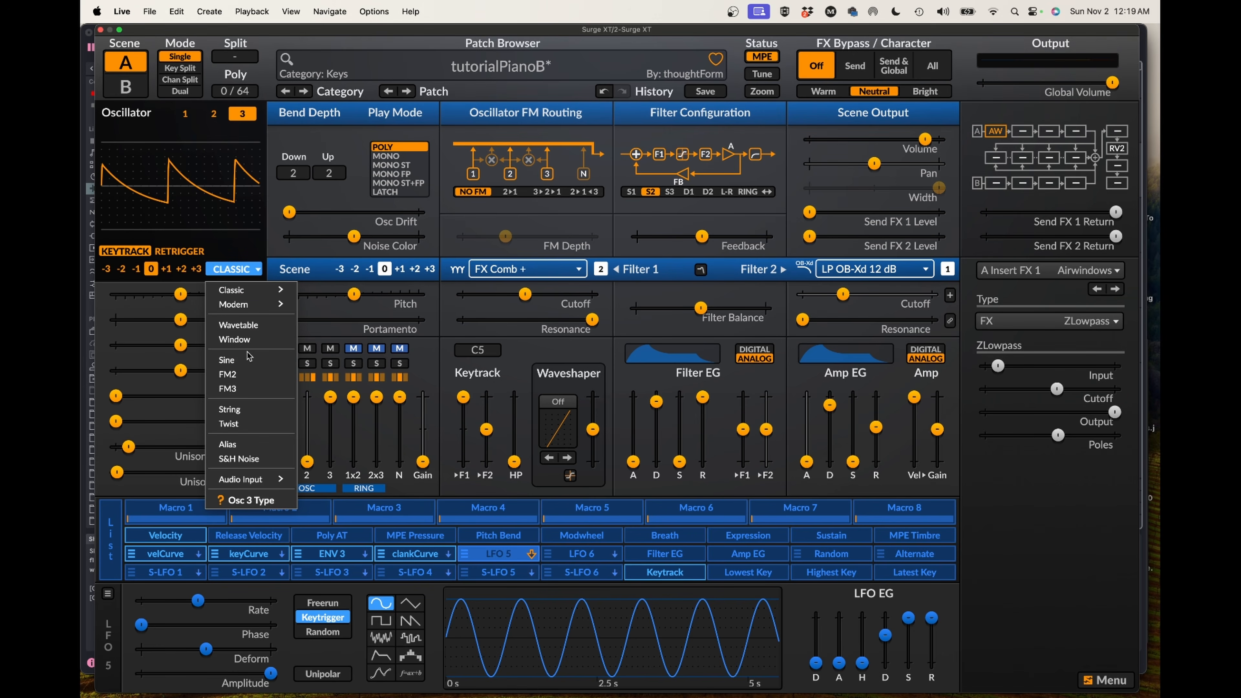
pyautogui.click(233, 271)
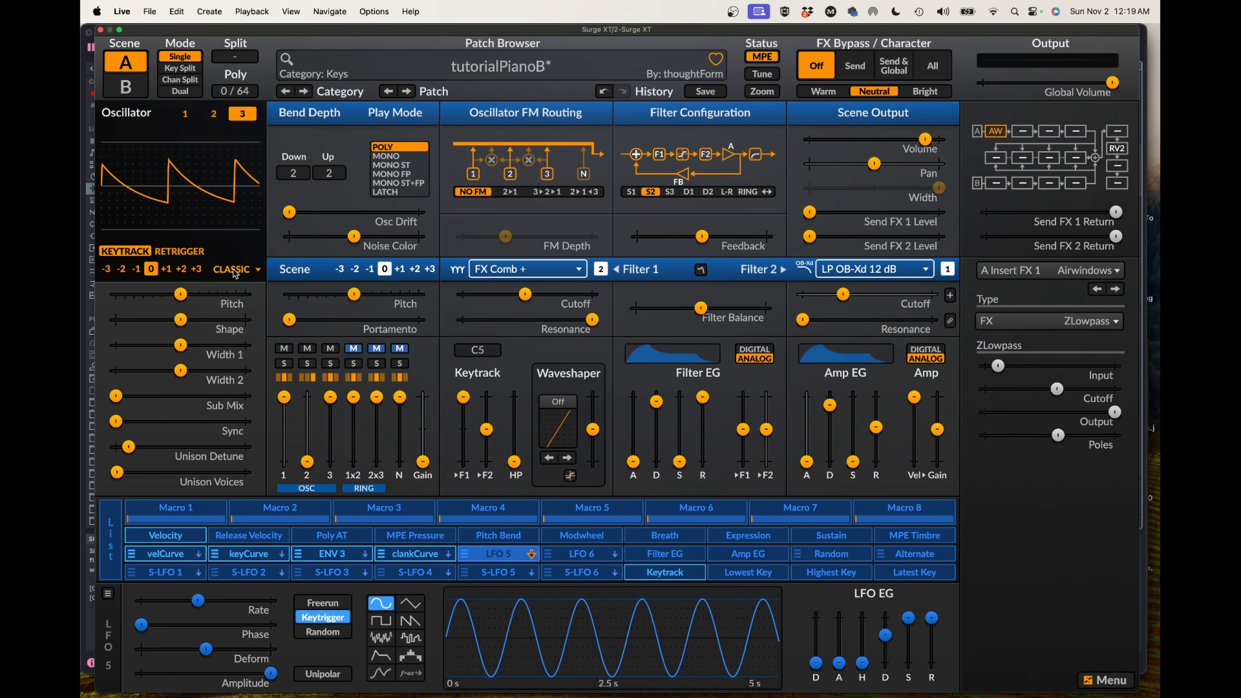
# - Copy scene A's oscillator 1 without its modulation and paste it into oscillator 3
pyautogui.click(185, 113)
pyautogui.rightClick(186, 115)
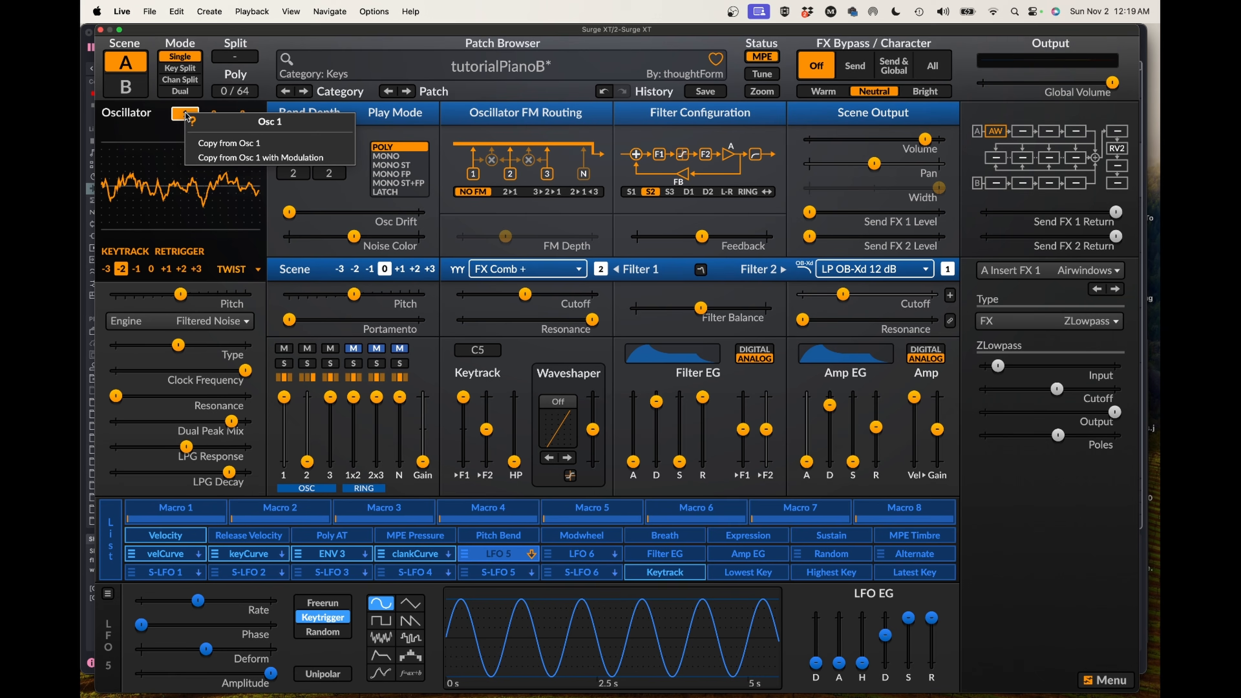
pyautogui.click(204, 143)
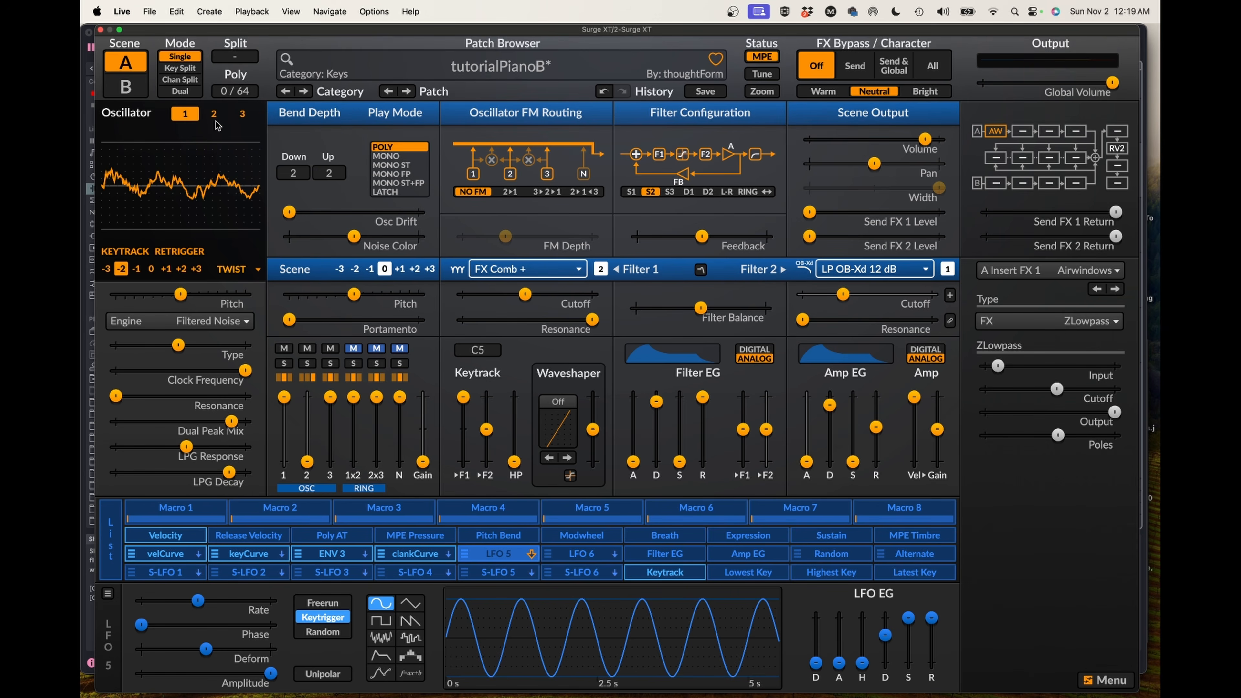
pyautogui.click(241, 114)
pyautogui.rightClick(240, 117)
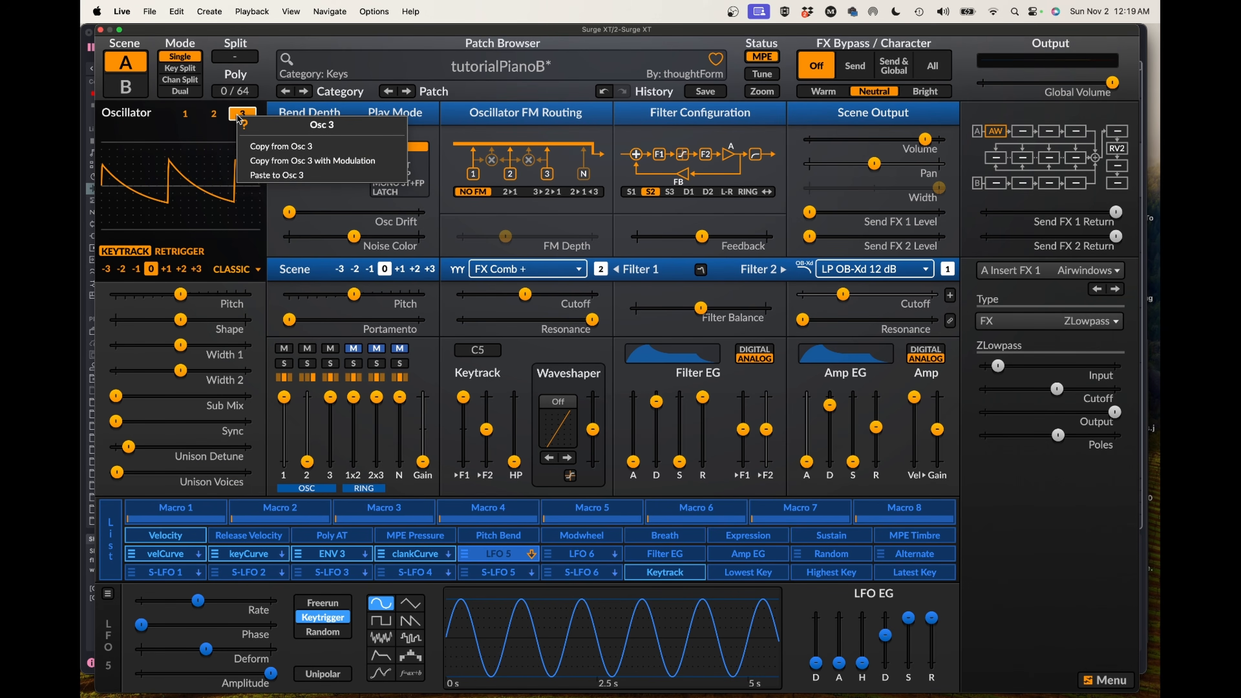
pyautogui.click(263, 175)
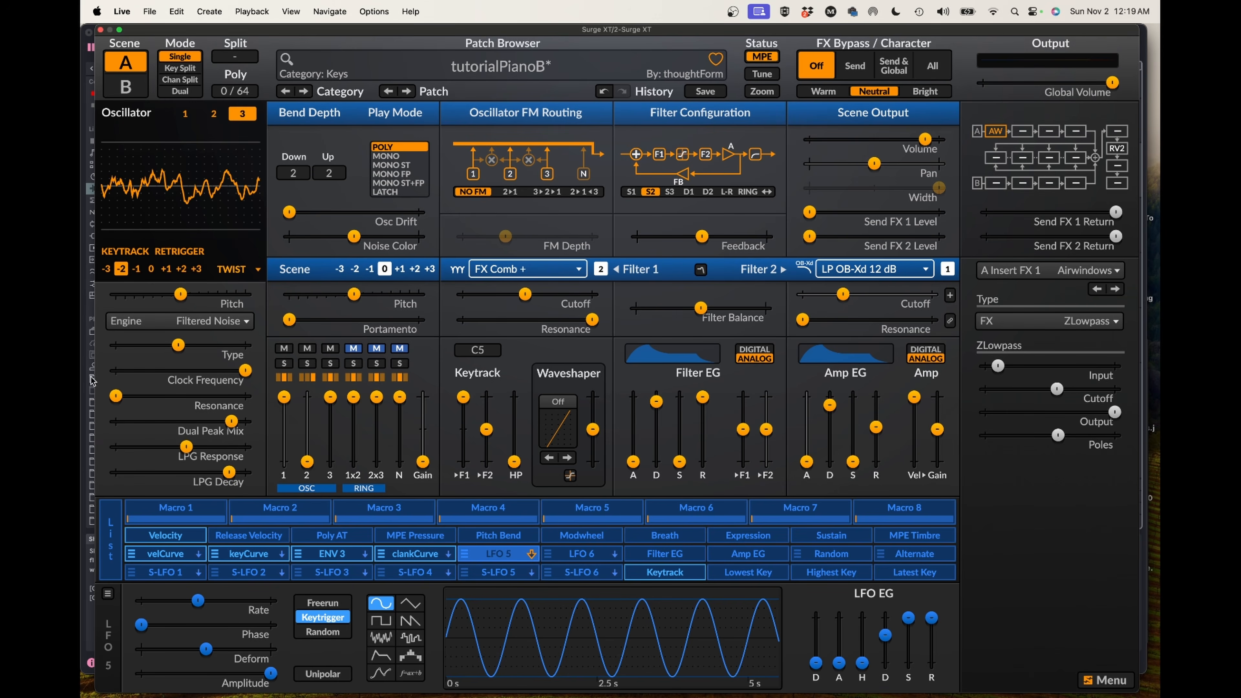
# - Disable oscillator 3's LPG Response and LPG Decay, and lower its Type to about a fifth of its range
pyautogui.moveTo(174, 448)
pyautogui.rightClick(185, 447)
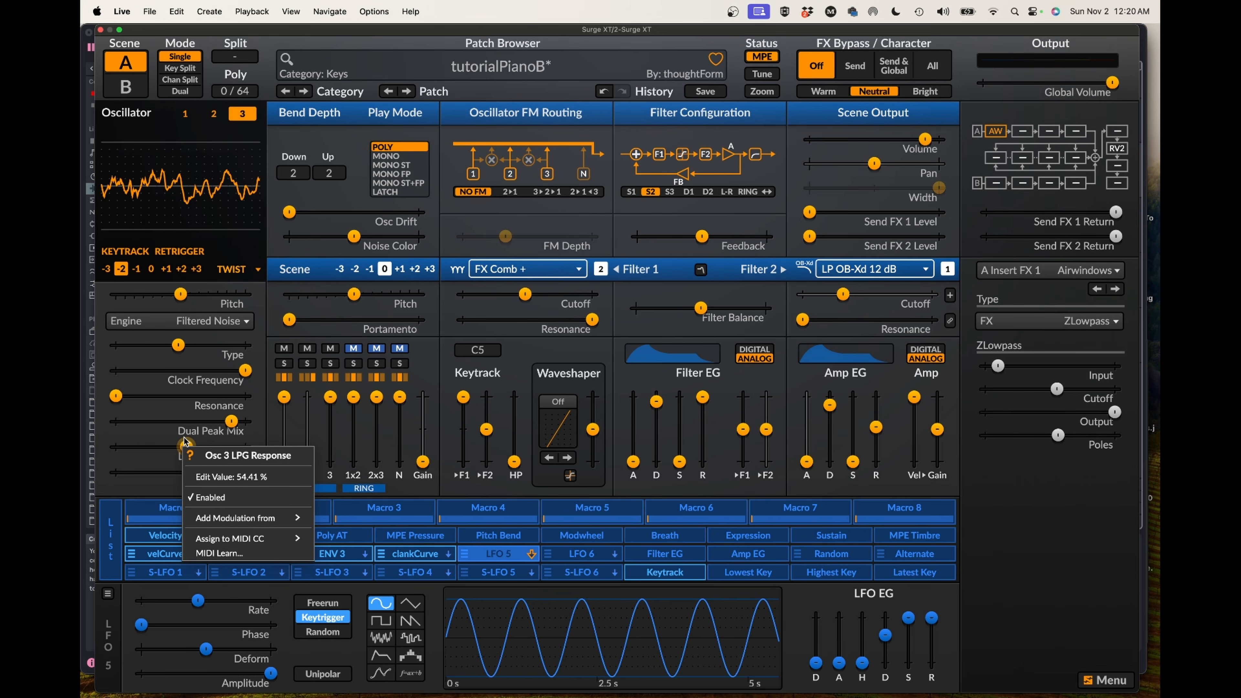
pyautogui.click(204, 497)
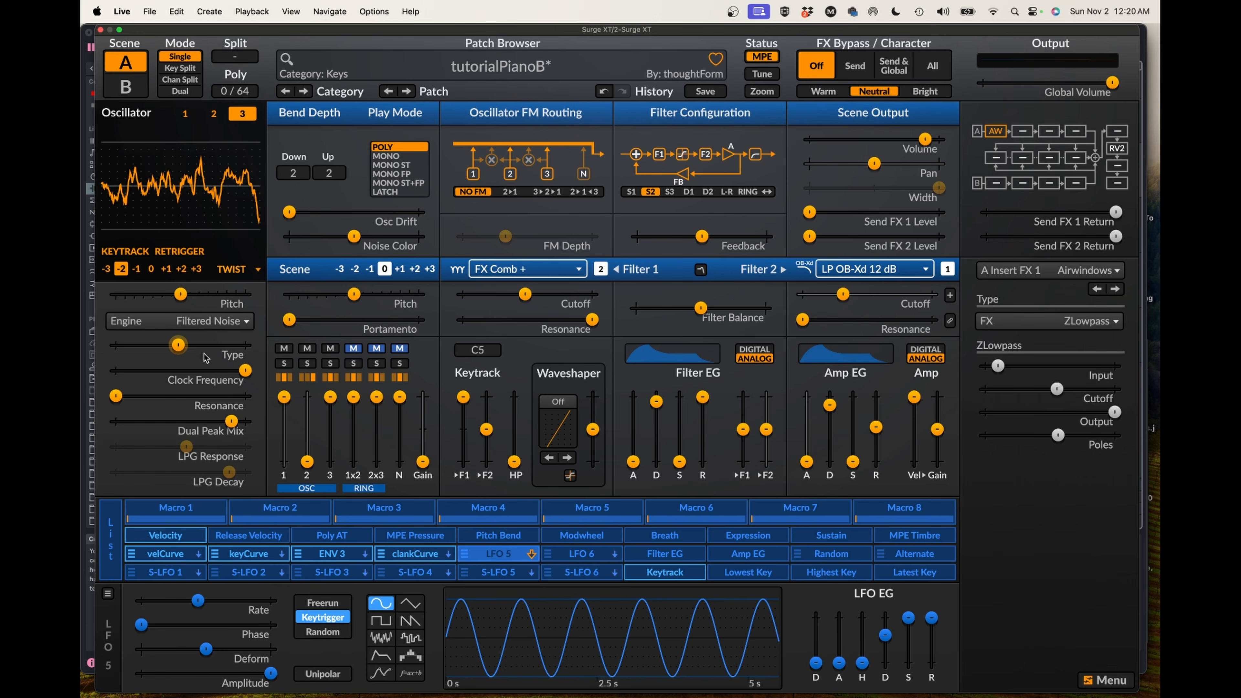
pyautogui.moveTo(178, 345); pyautogui.dragTo(142, 345)
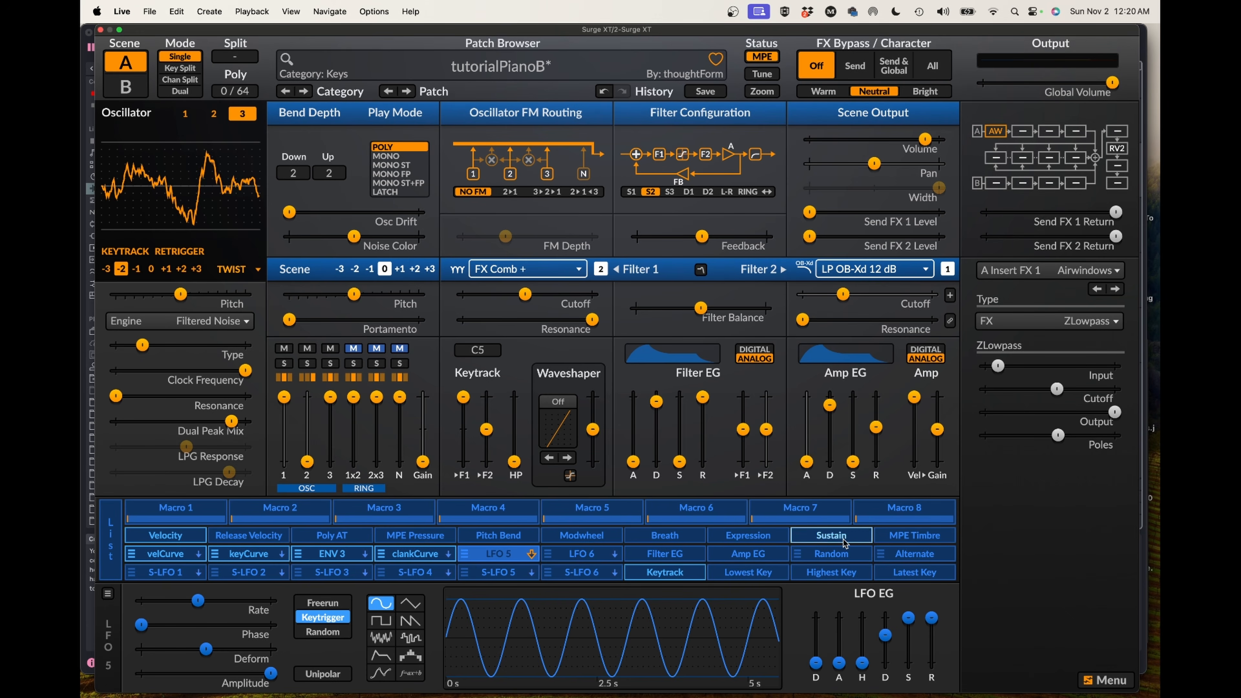
# - Set oscillator 3's Type to its midpoint and assign MPE Timbre to modulate it up to its maximum
pyautogui.click(921, 536)
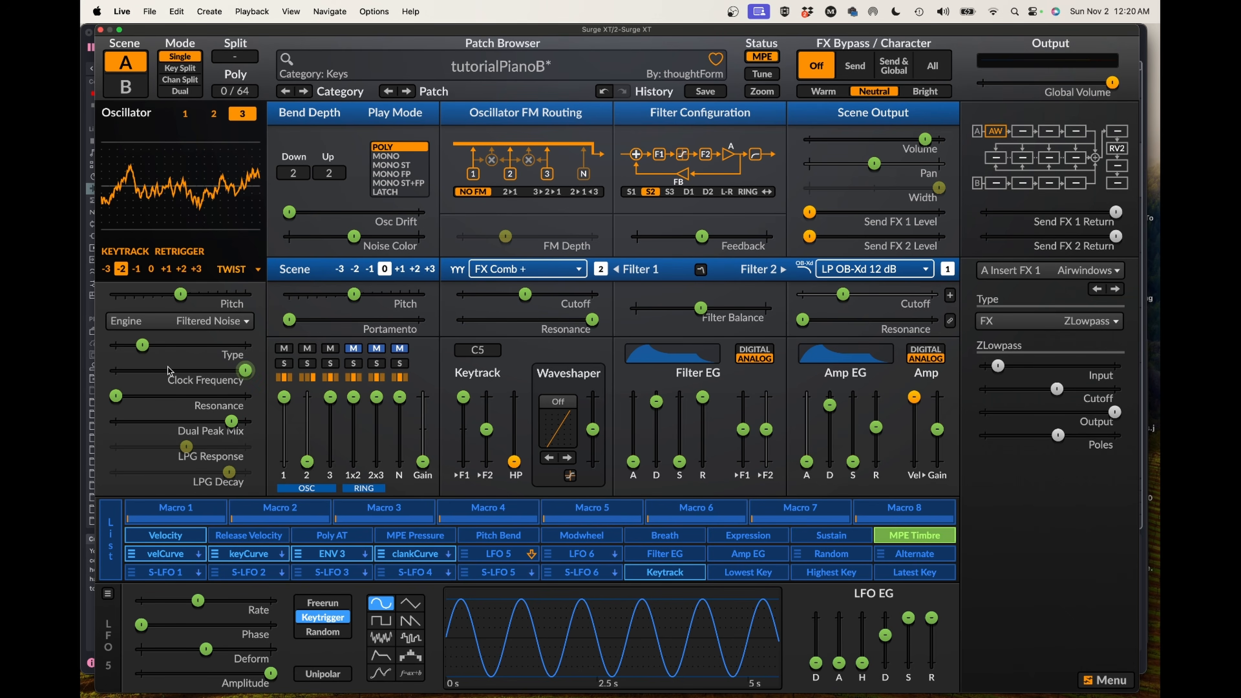
pyautogui.moveTo(142, 345); pyautogui.dragTo(181, 346)
pyautogui.click(913, 534)
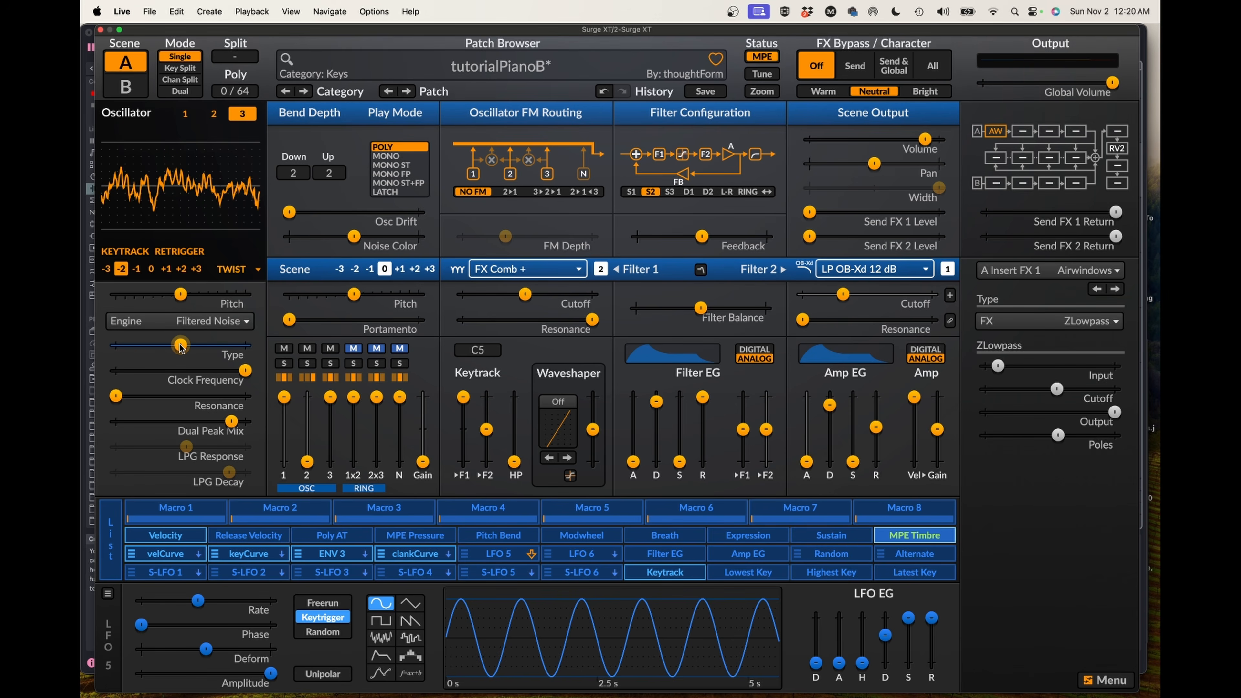
pyautogui.click(905, 543)
pyautogui.moveTo(222, 345); pyautogui.dragTo(245, 345)
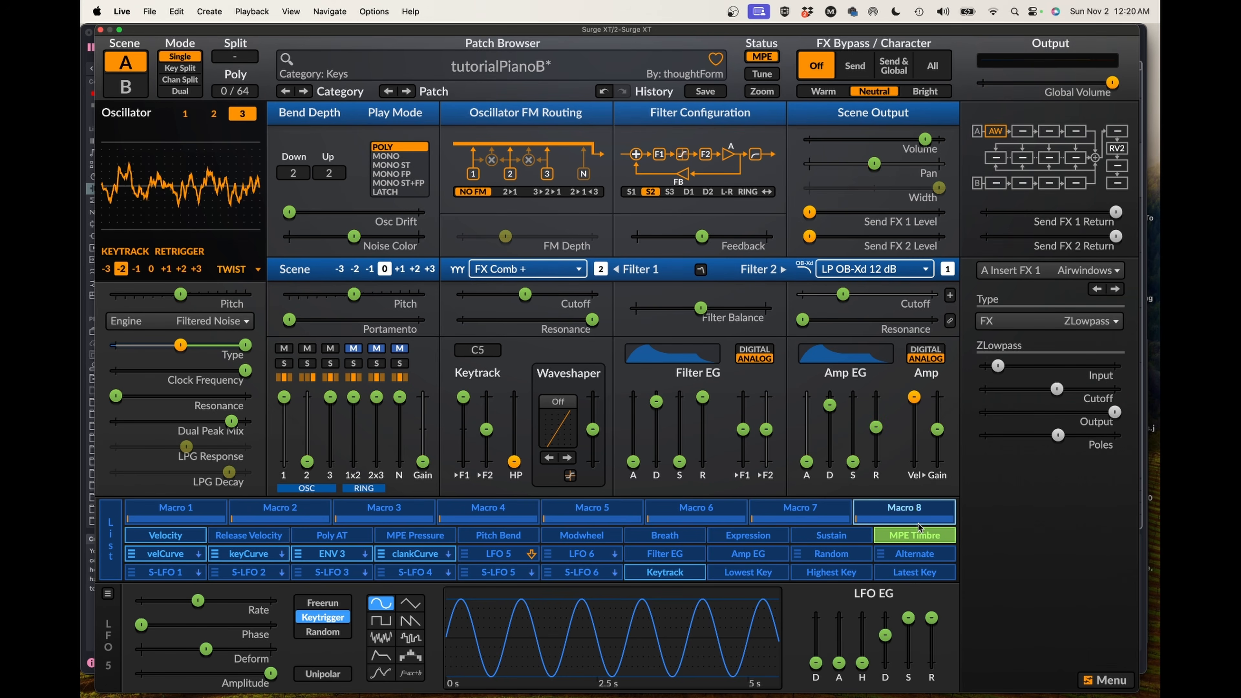
pyautogui.click(913, 535)
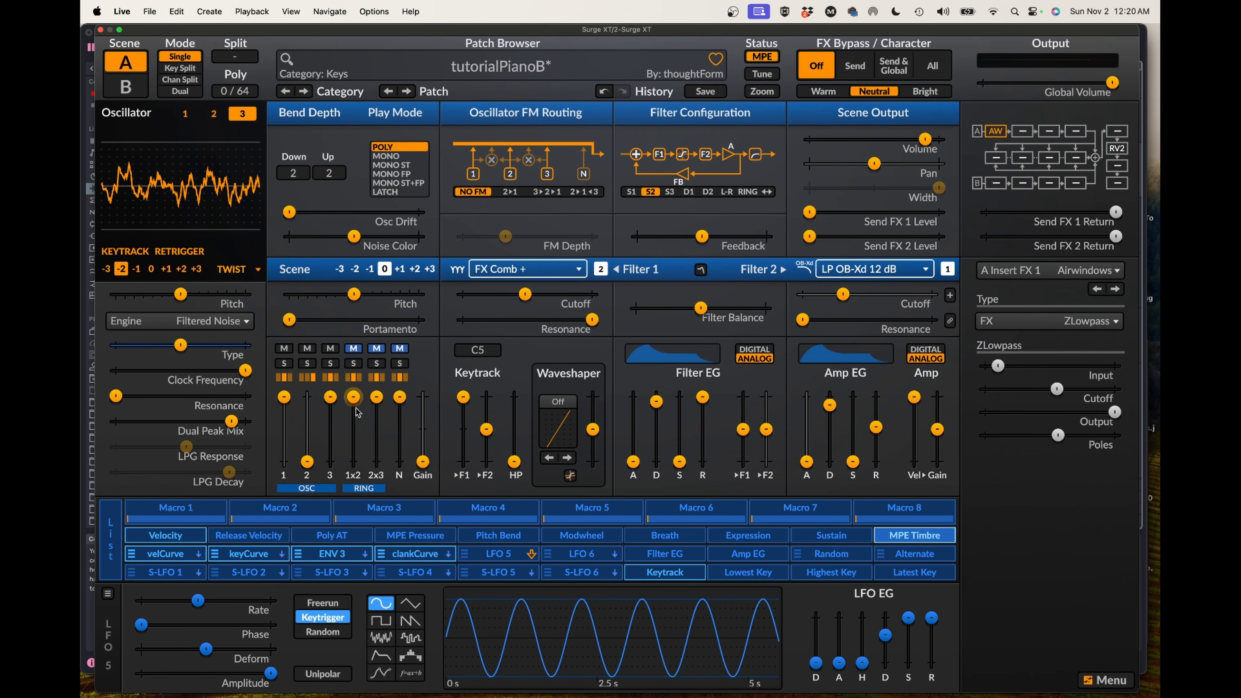
# - Lower oscillator 3's mixer level to minimum and assign MPE Pressure to raise it to about two thirds of its range
pyautogui.moveTo(331, 398)
pyautogui.moveTo(331, 398); pyautogui.dragTo(329, 463)
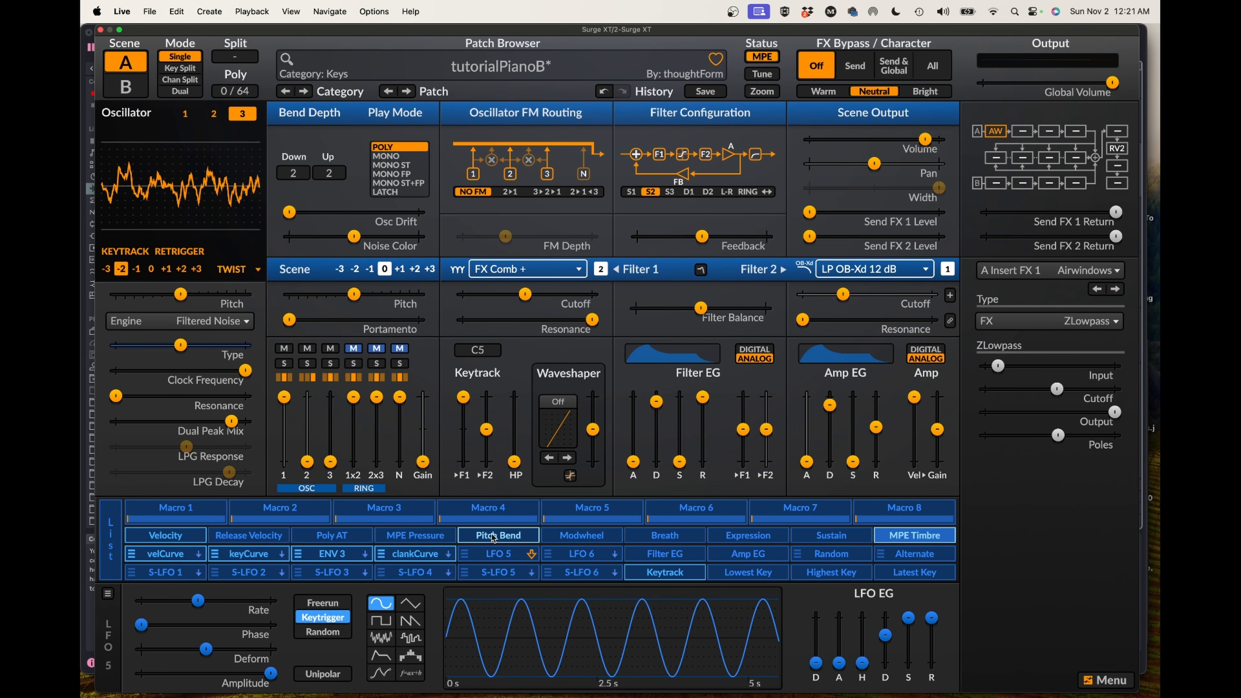
pyautogui.click(415, 537)
pyautogui.click(415, 537)
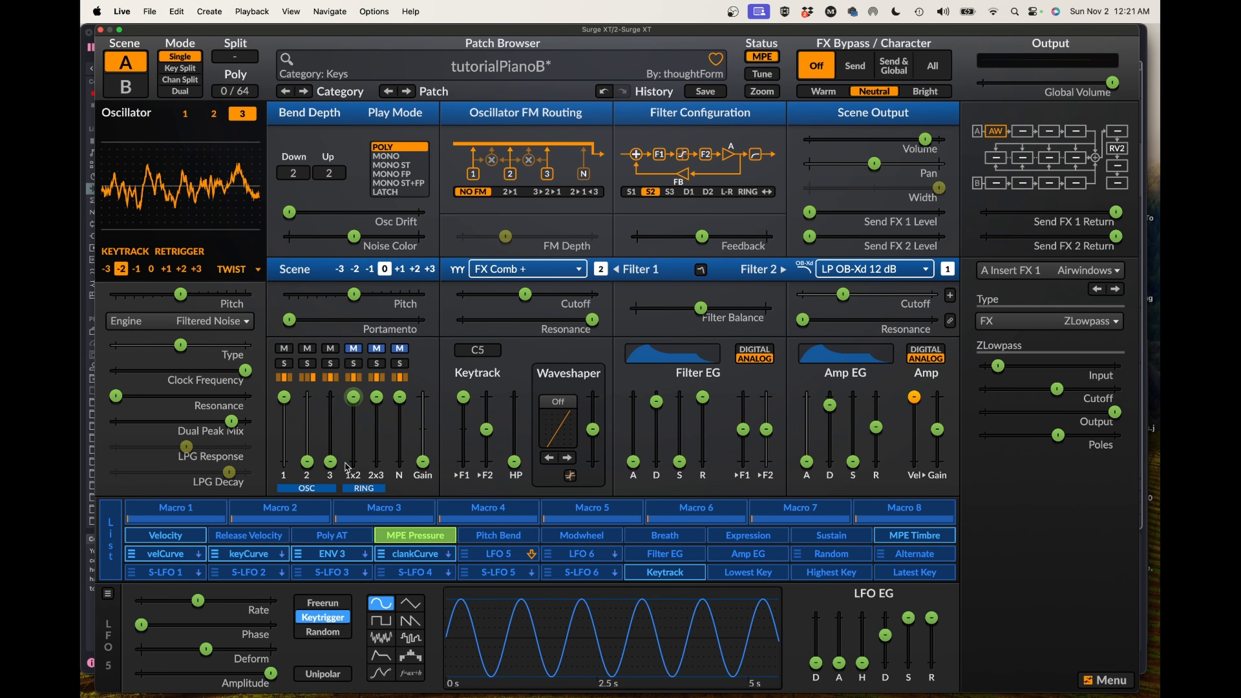
pyautogui.moveTo(334, 461); pyautogui.dragTo(330, 419)
pyautogui.click(425, 537)
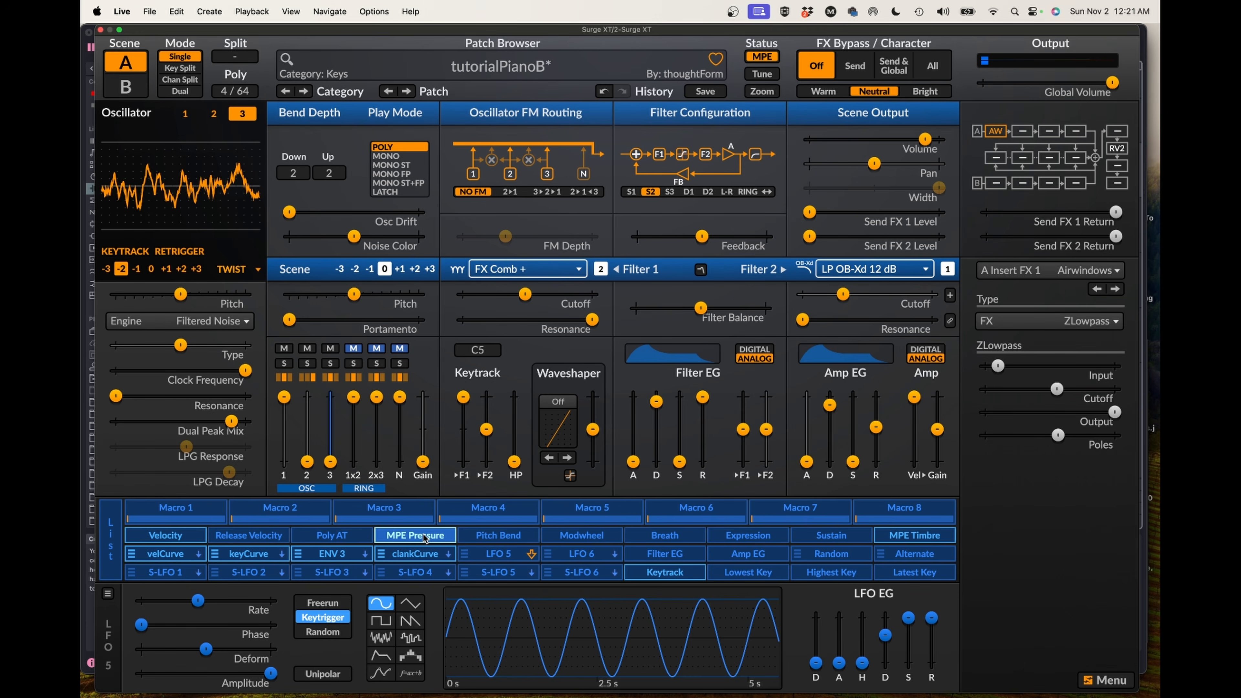
# - Assign MPE Pressure to modulate the Amp EG sustain from minimum up to its maximum
pyautogui.click(424, 538)
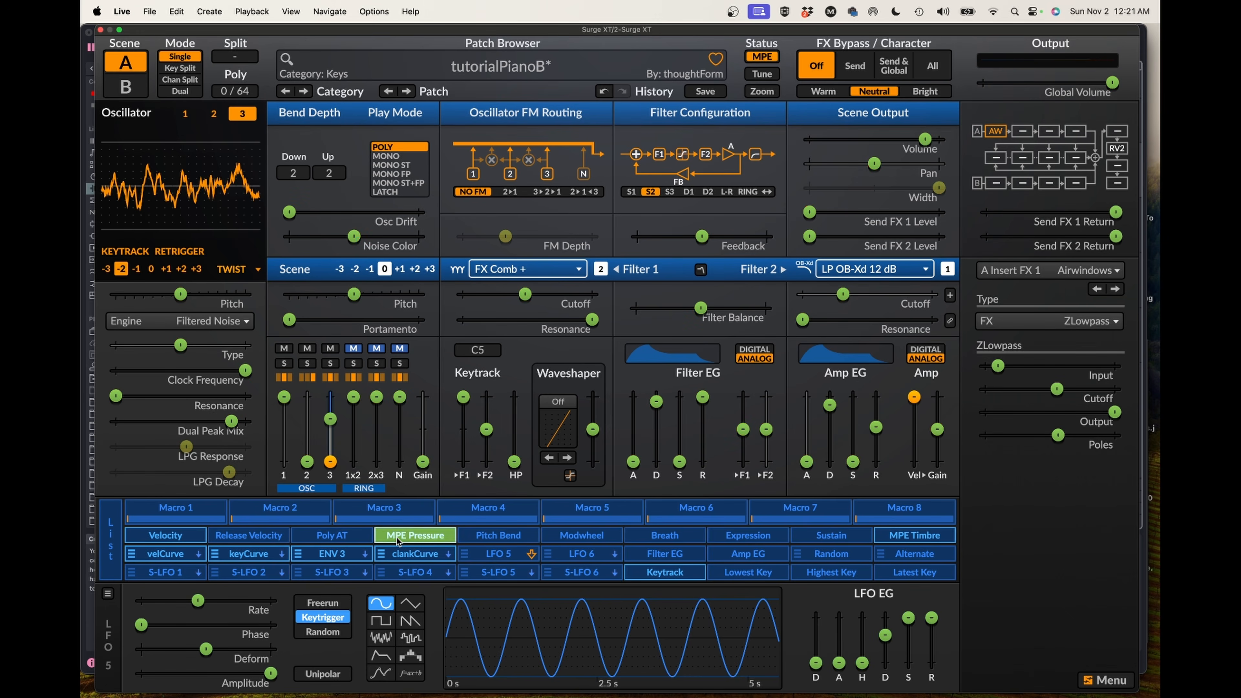
pyautogui.moveTo(852, 461); pyautogui.dragTo(852, 394)
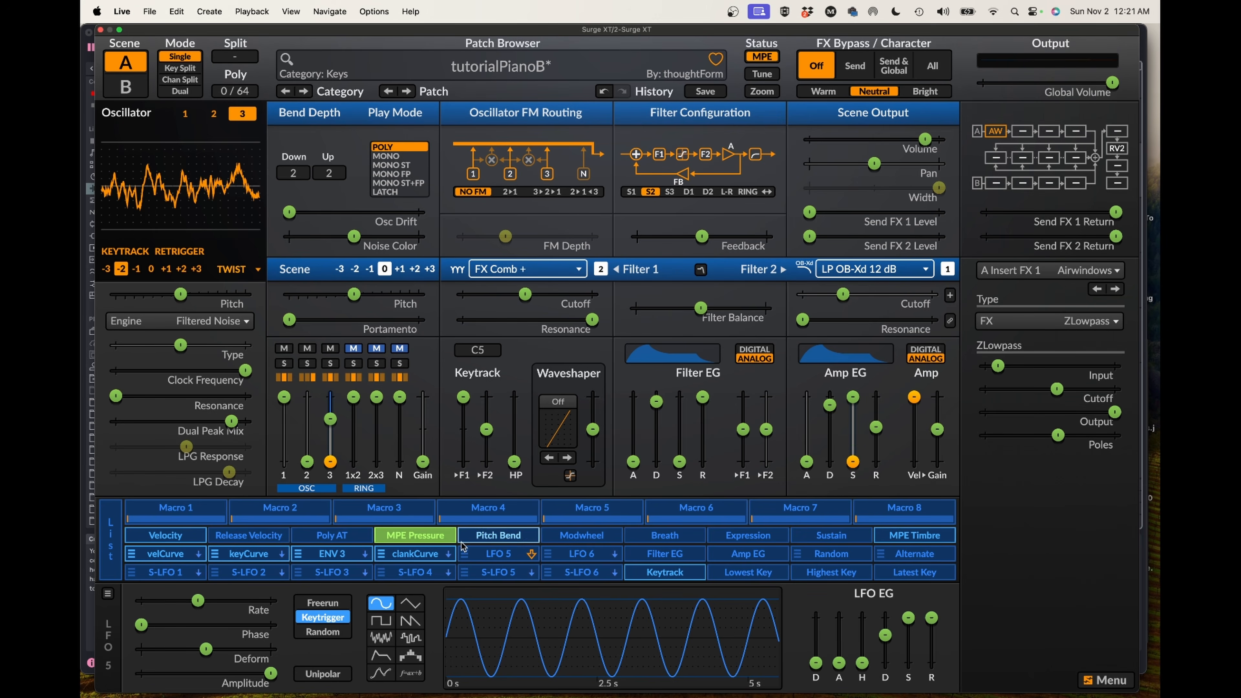
pyautogui.click(430, 536)
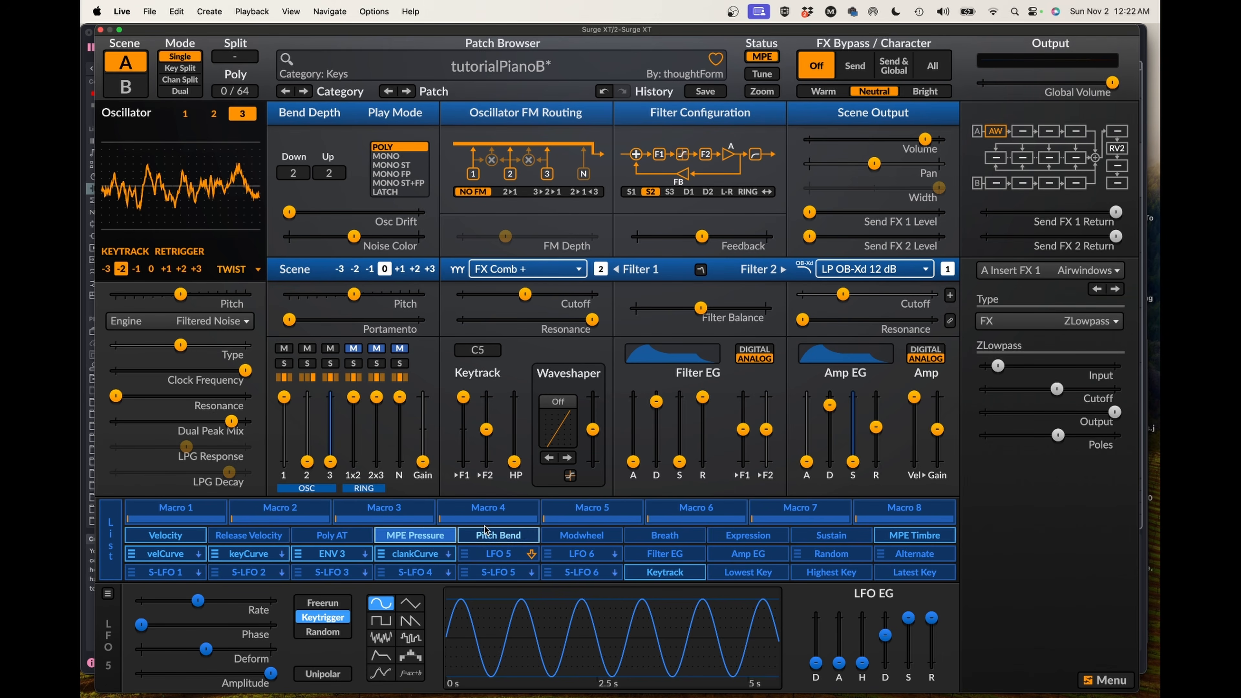
# - Change LFO 5 to the envelope shape and lower its sustain to minimum
pyautogui.click(498, 554)
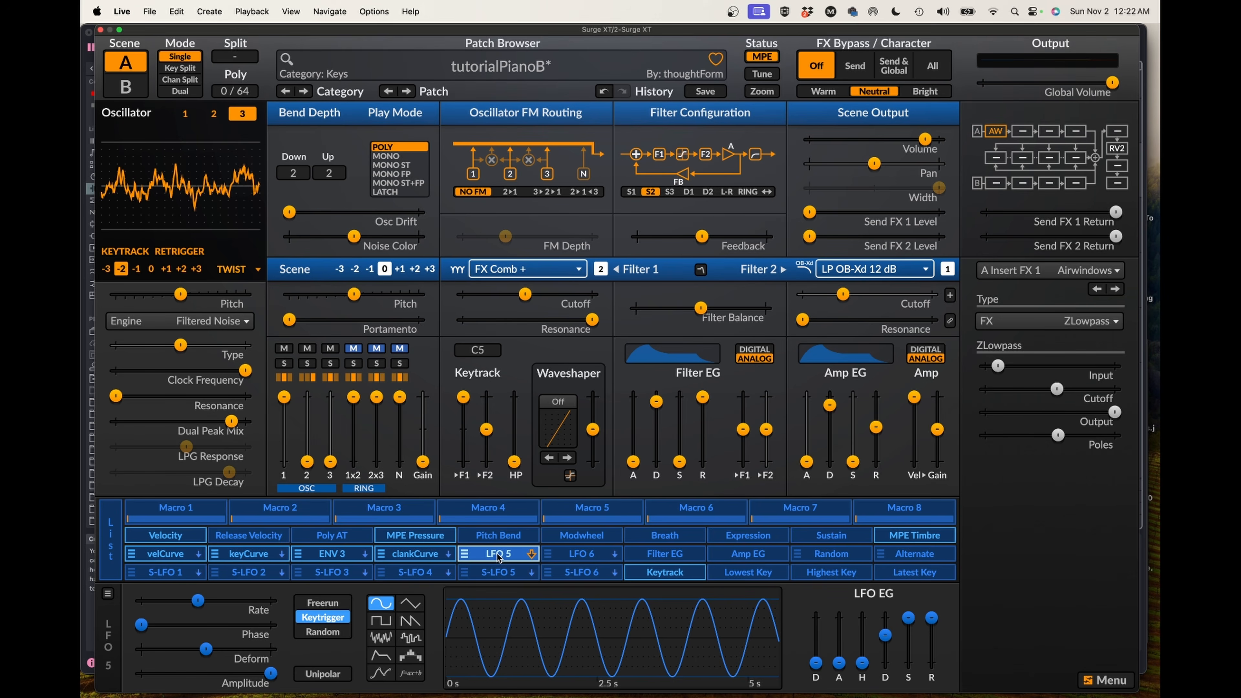
pyautogui.click(382, 655)
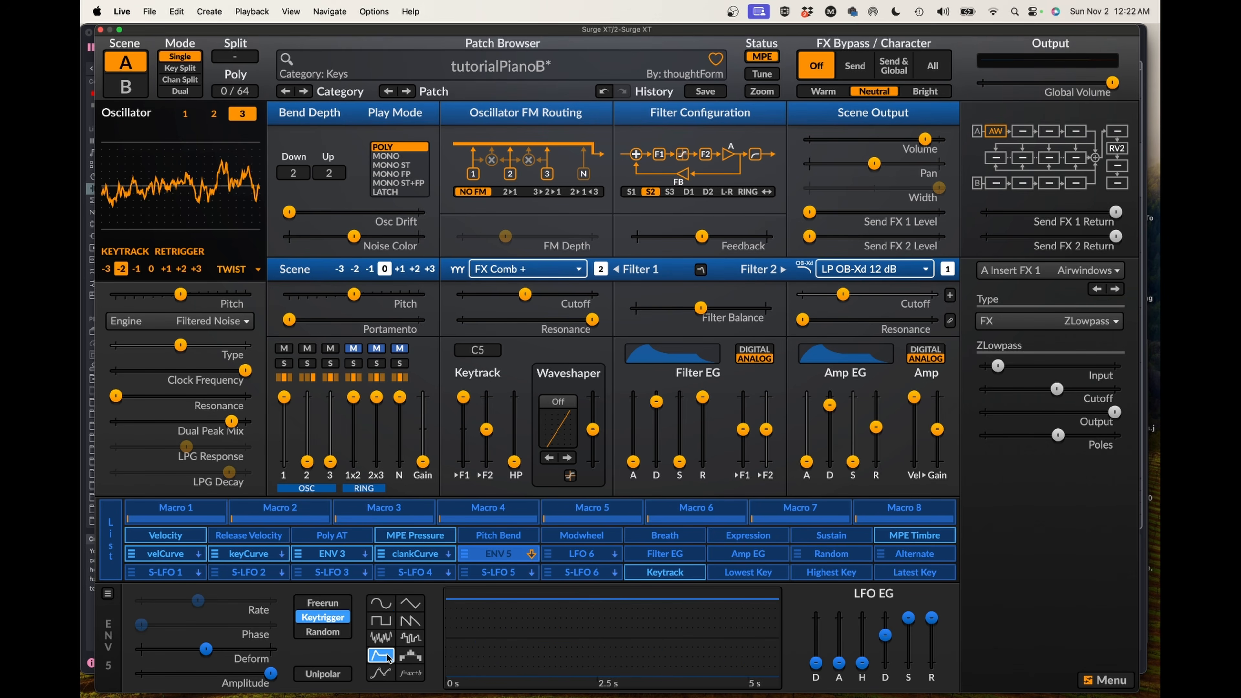
pyautogui.moveTo(890, 616)
pyautogui.moveTo(908, 617); pyautogui.dragTo(885, 632)
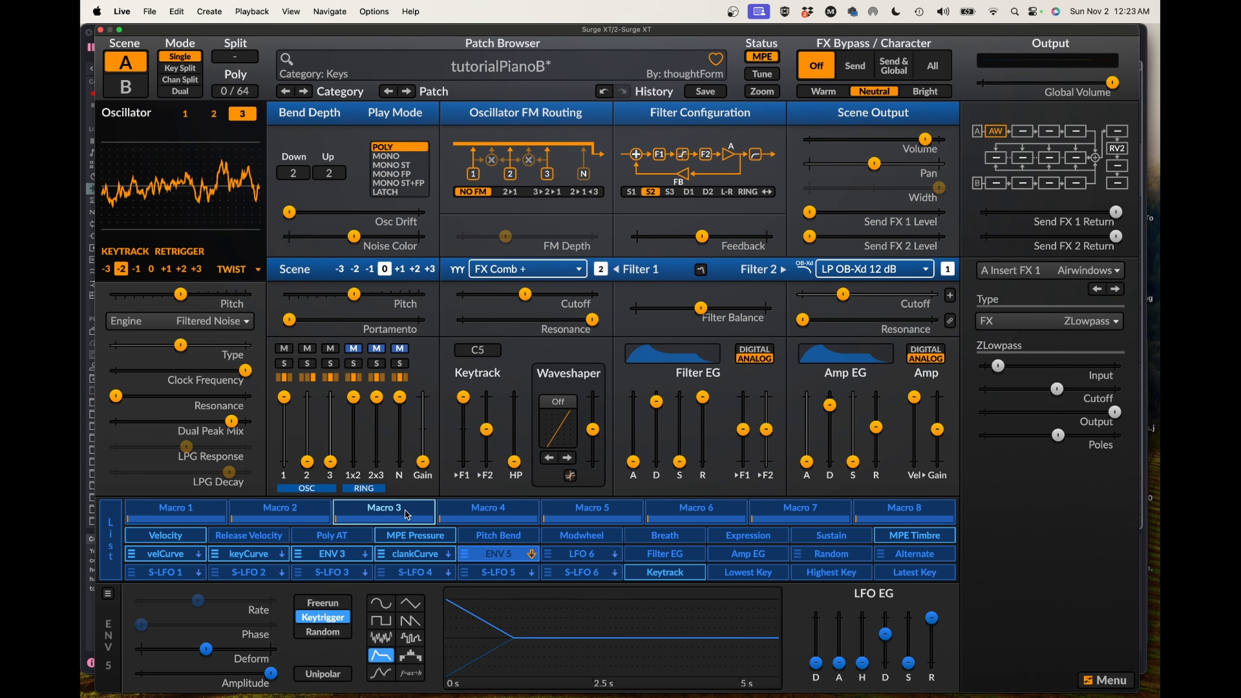
# - Raise oscillator 3's base mixer level to about the middle and assign ENV 5 to modulate it down to minimum
pyautogui.click(493, 555)
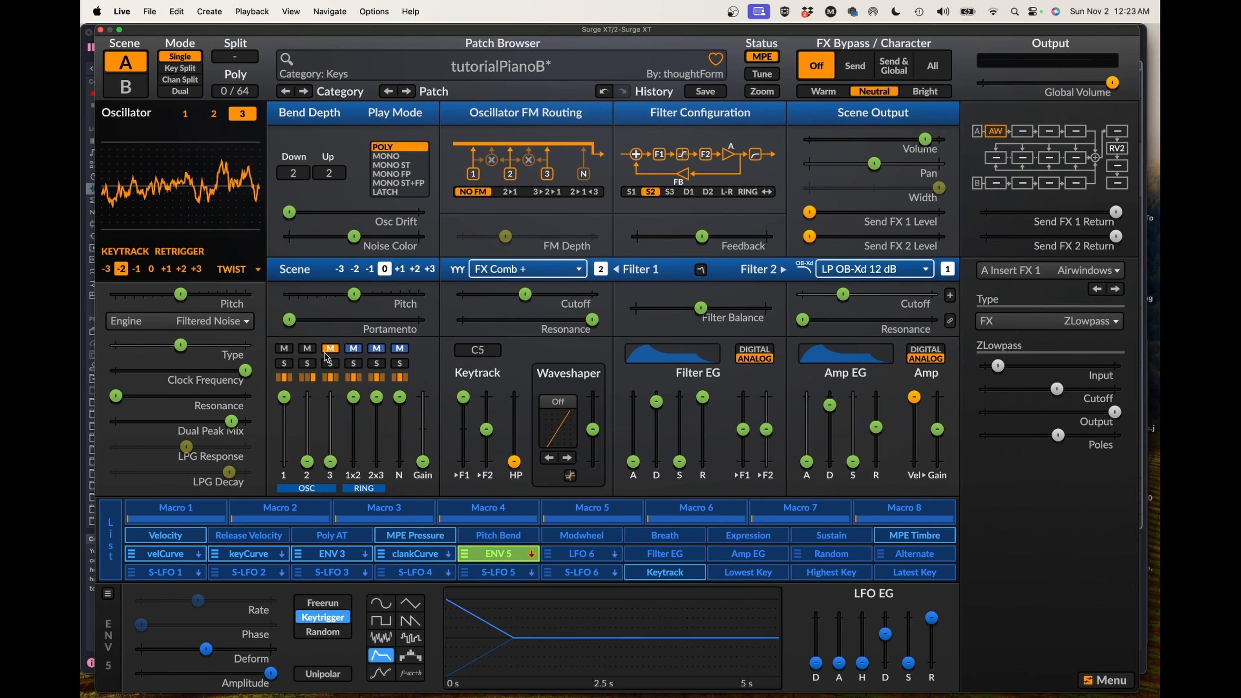
pyautogui.moveTo(330, 462); pyautogui.dragTo(330, 391)
pyautogui.press('Escape')
pyautogui.moveTo(332, 464); pyautogui.dragTo(332, 427)
pyautogui.click(495, 554)
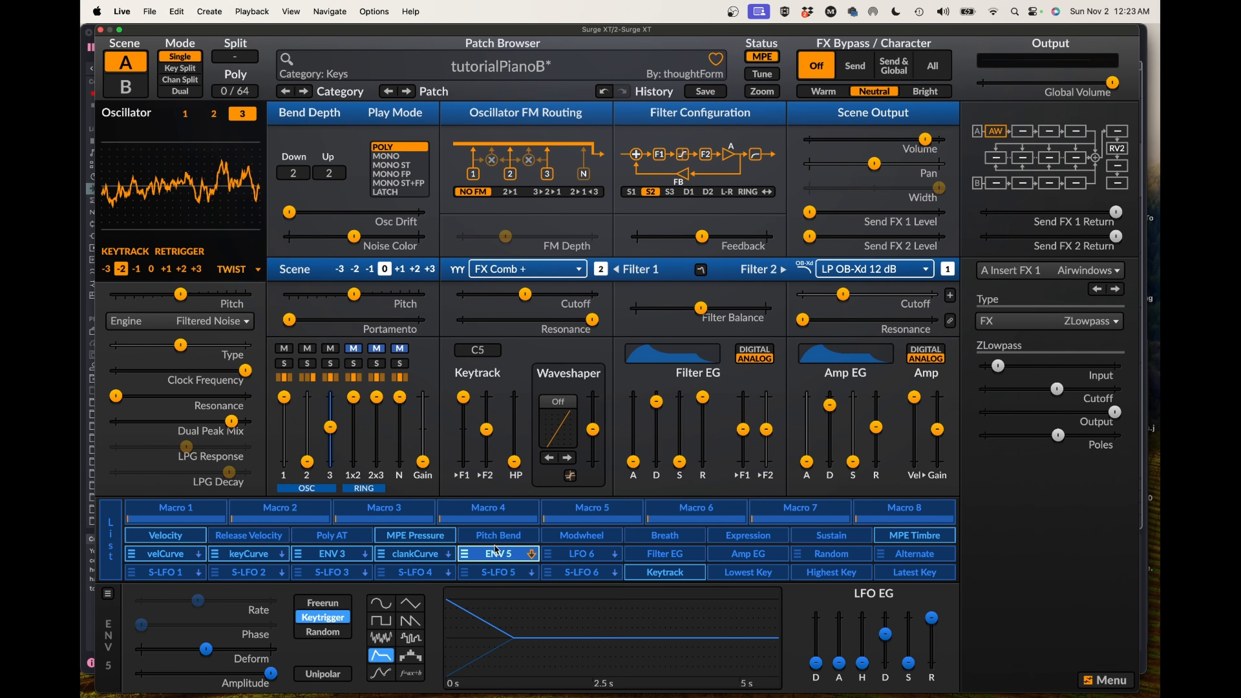
pyautogui.moveTo(330, 462); pyautogui.dragTo(330, 462)
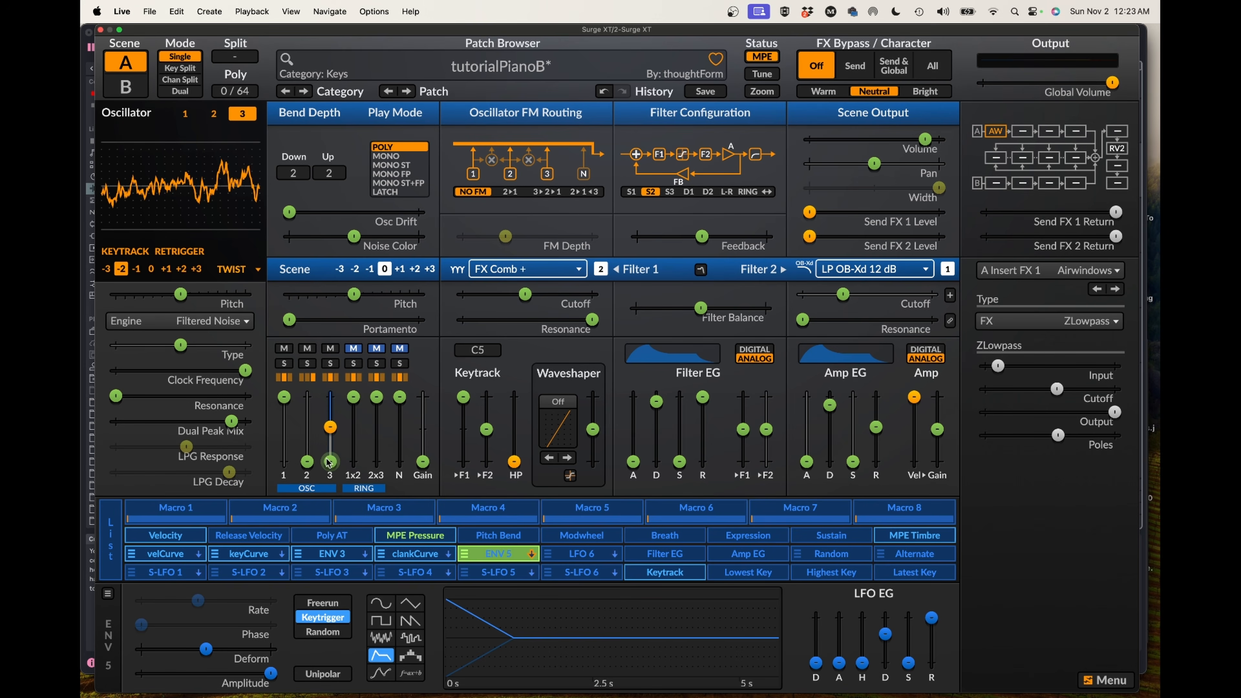
pyautogui.click(487, 555)
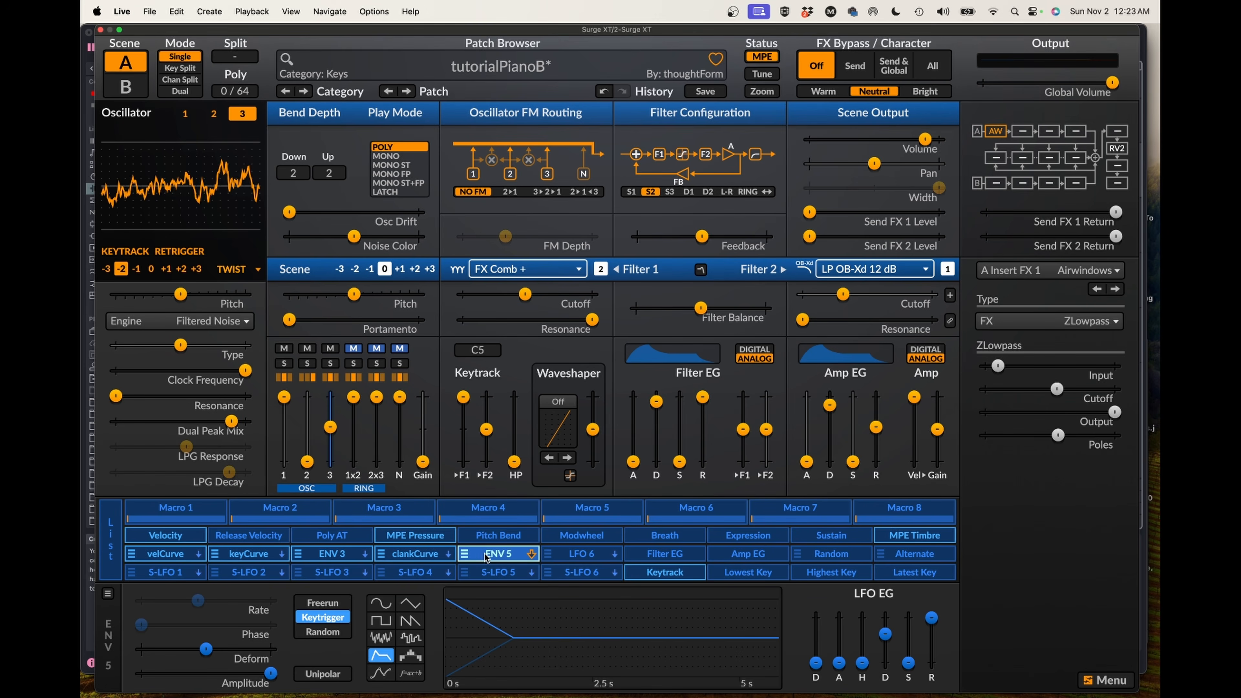
# - Set MPE Pressure's modulation of oscillator 3's mixer level to reach the top of its range
pyautogui.click(426, 536)
pyautogui.click(426, 536)
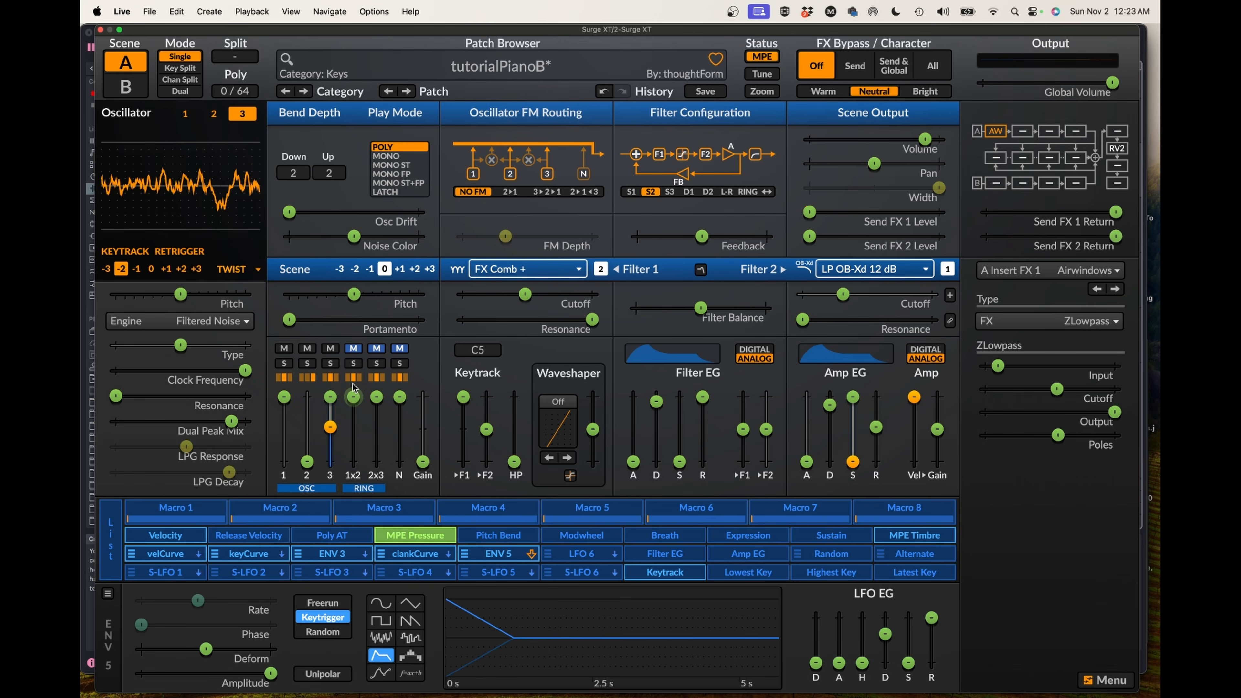
pyautogui.moveTo(330, 427); pyautogui.dragTo(330, 397)
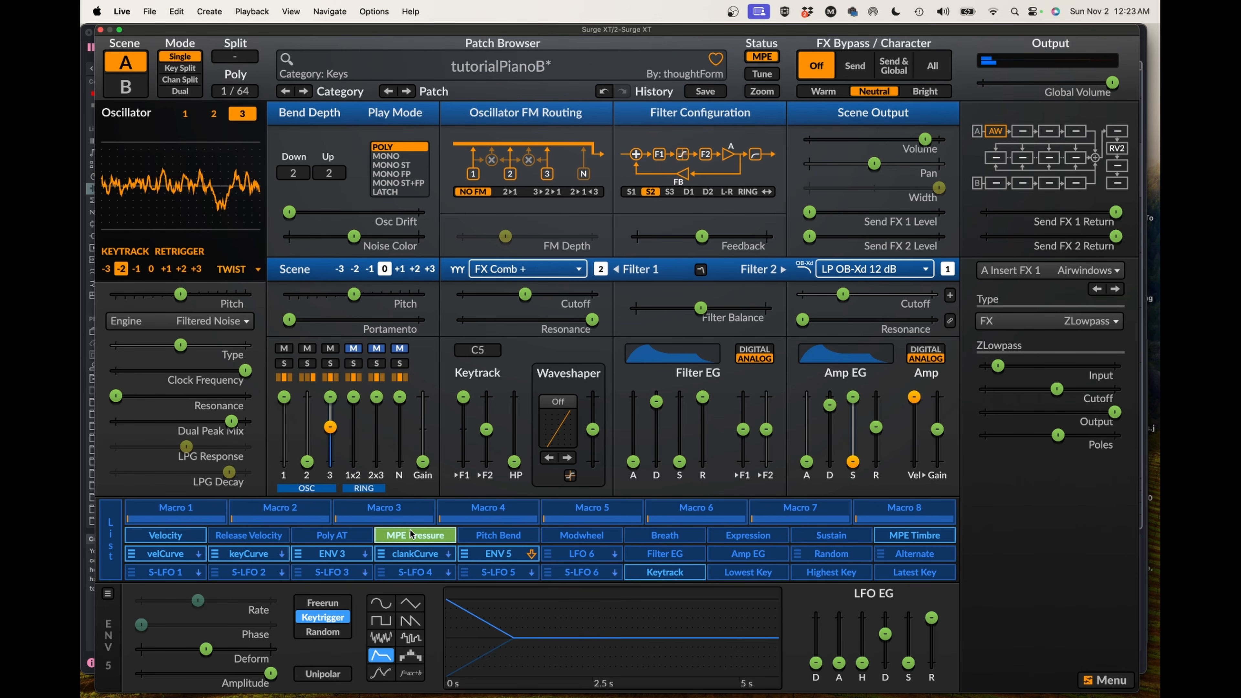
pyautogui.click(412, 534)
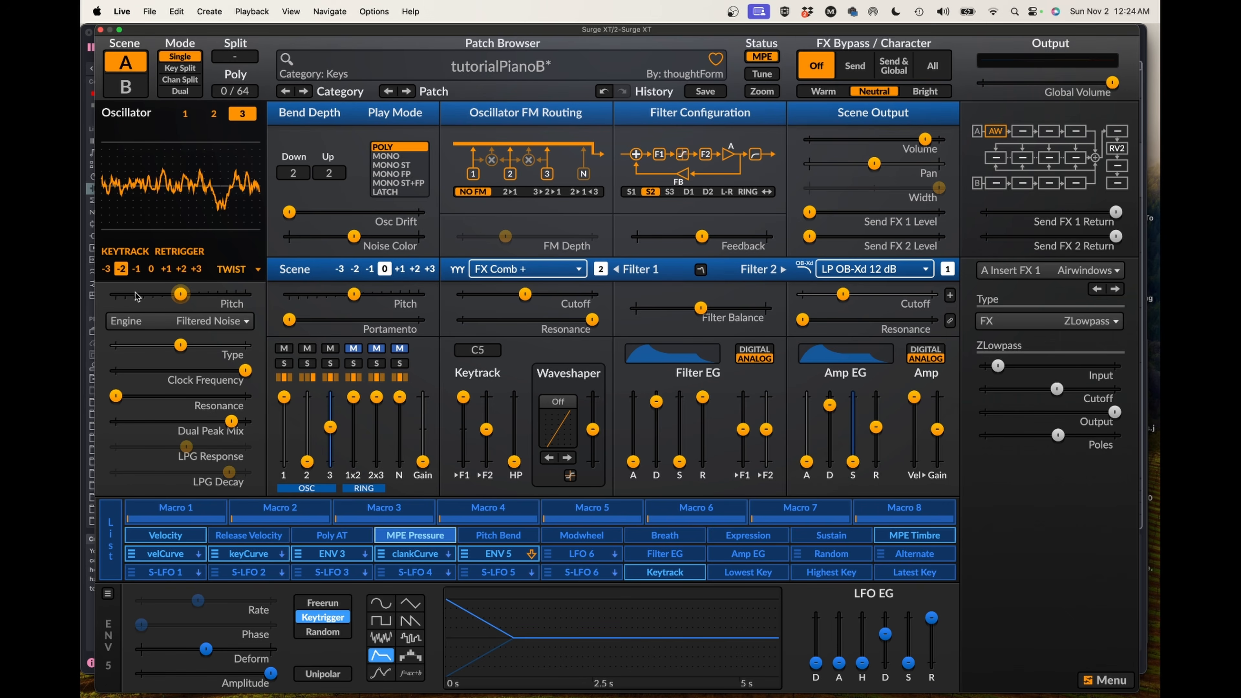
# - Set oscillator 3's octave to 0 and turn on its Keytrack
pyautogui.click(151, 269)
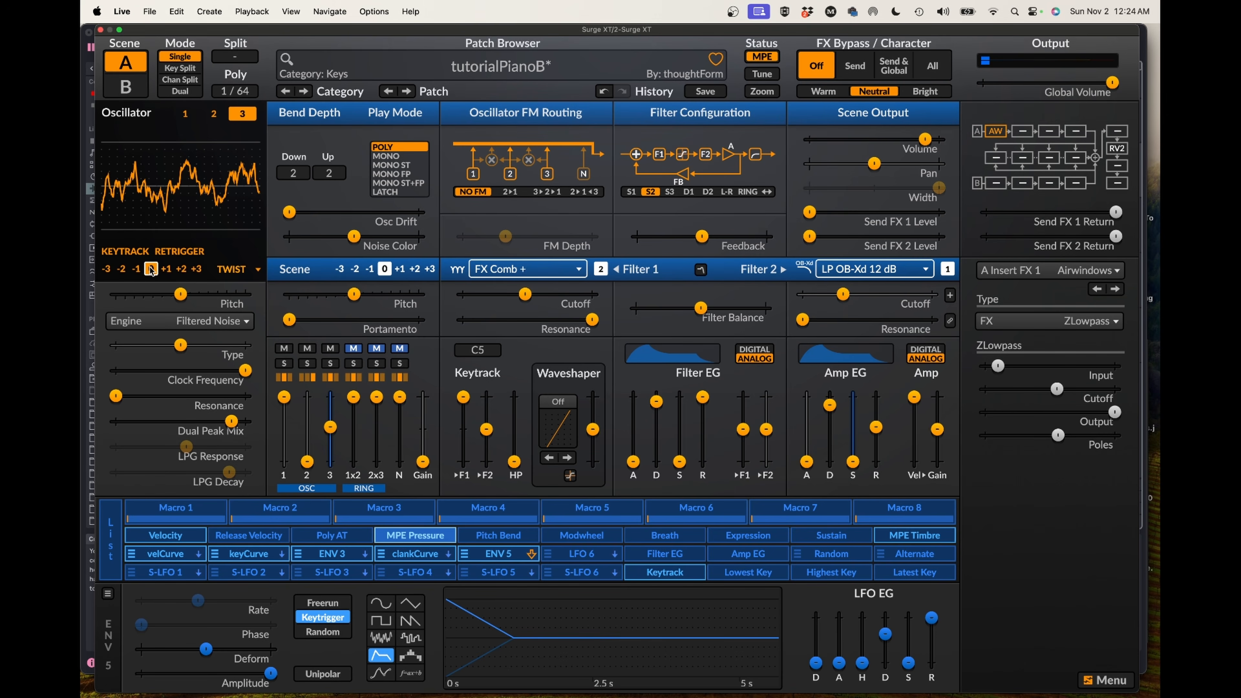
pyautogui.click(151, 269)
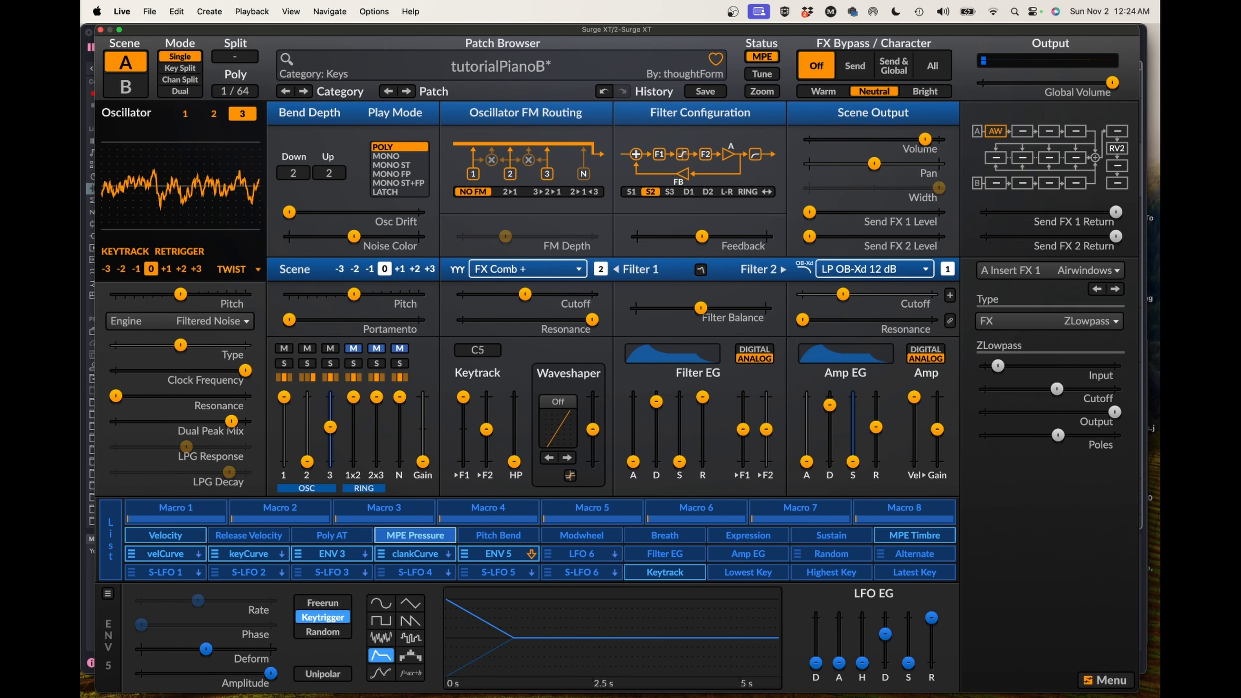
pyautogui.click(140, 252)
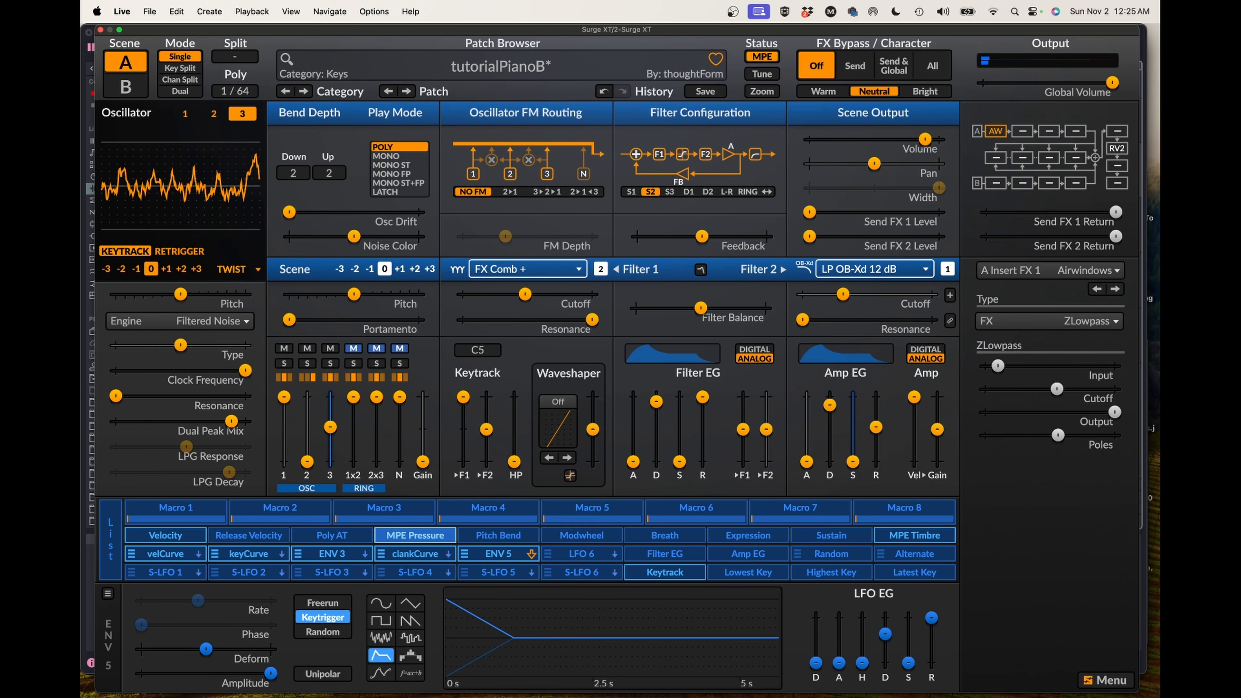
# - Raise oscillator 3's Resonance to just past the middle and lower its mixer level slightly
pyautogui.moveTo(116, 396); pyautogui.dragTo(191, 397)
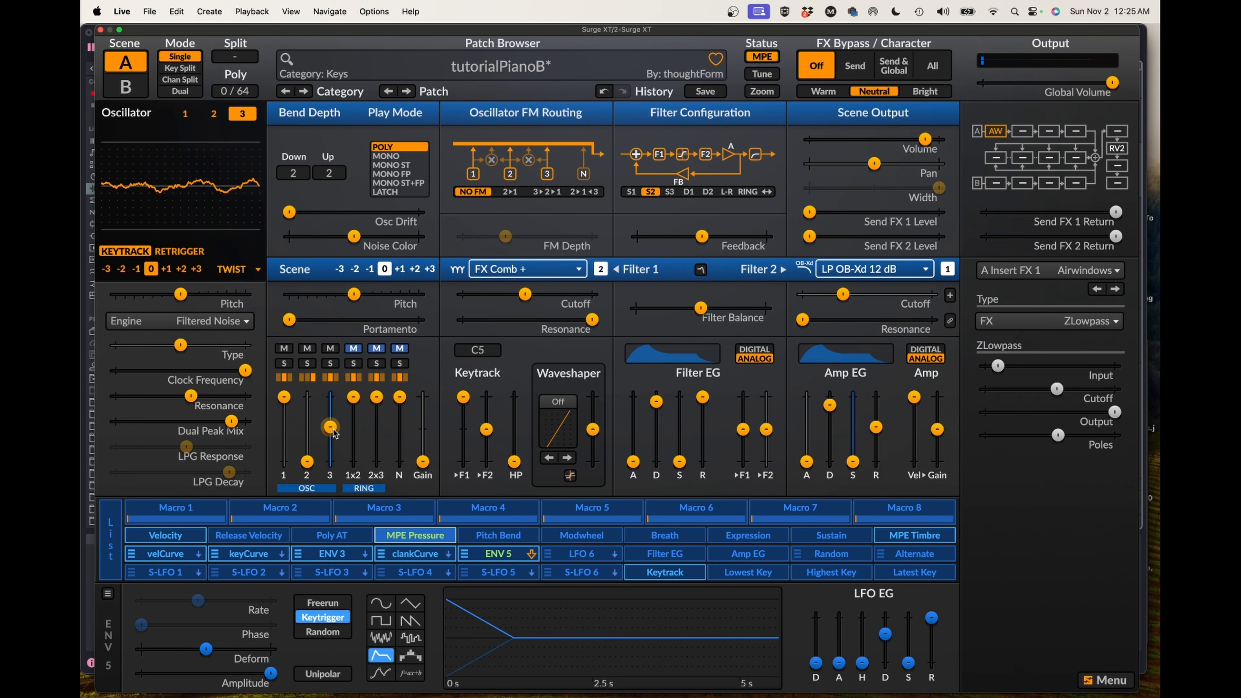
pyautogui.moveTo(334, 429)
pyautogui.moveTo(334, 429); pyautogui.dragTo(329, 438)
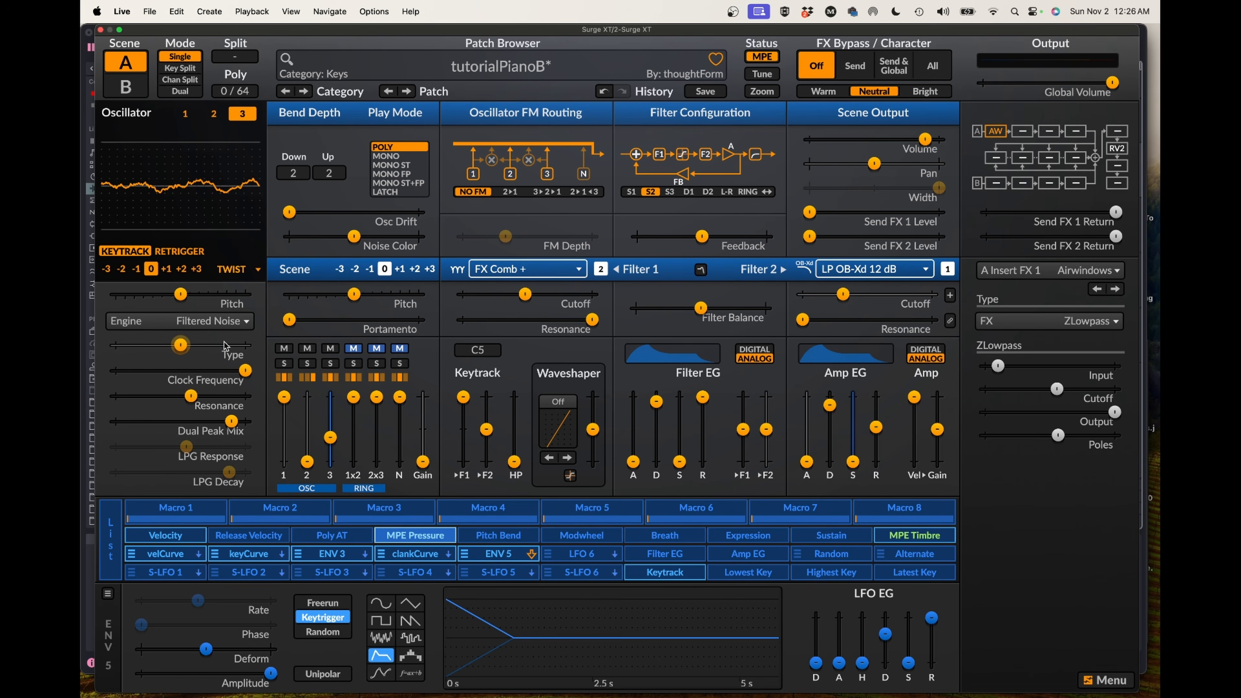
# - Change oscillator 3 to the Modern type's Triangle preset and set its mixer level to -16.50 dB
pyautogui.click(237, 270)
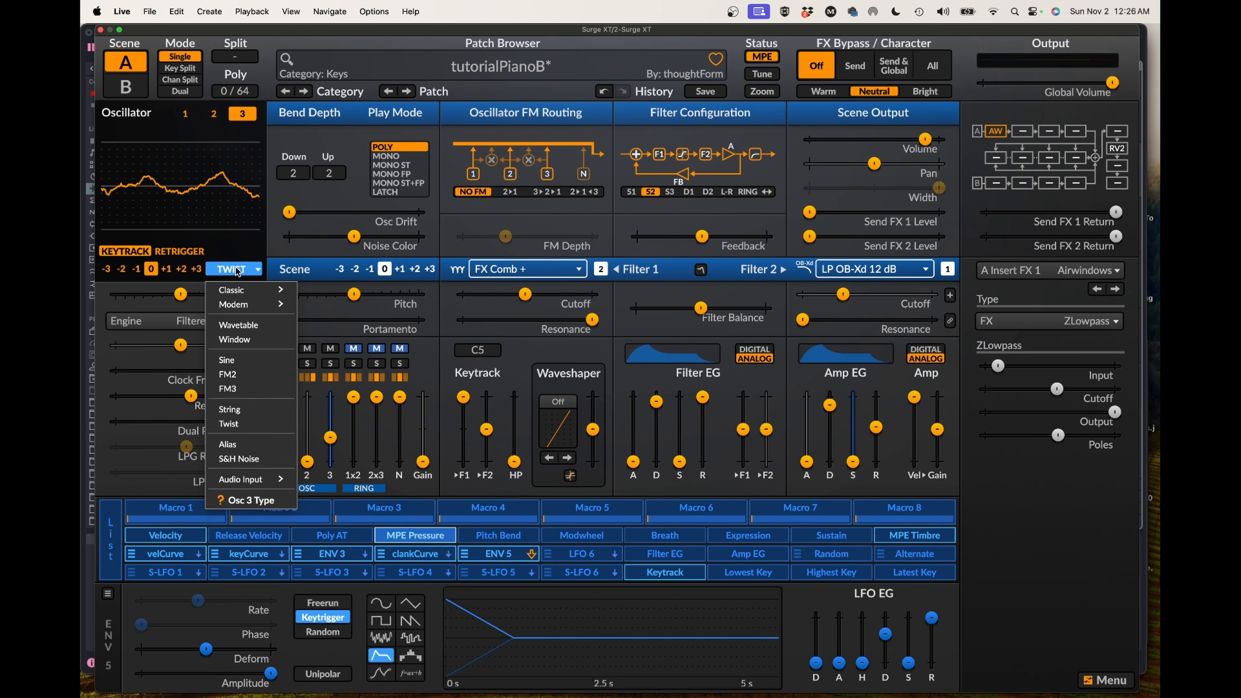
pyautogui.moveTo(244, 291)
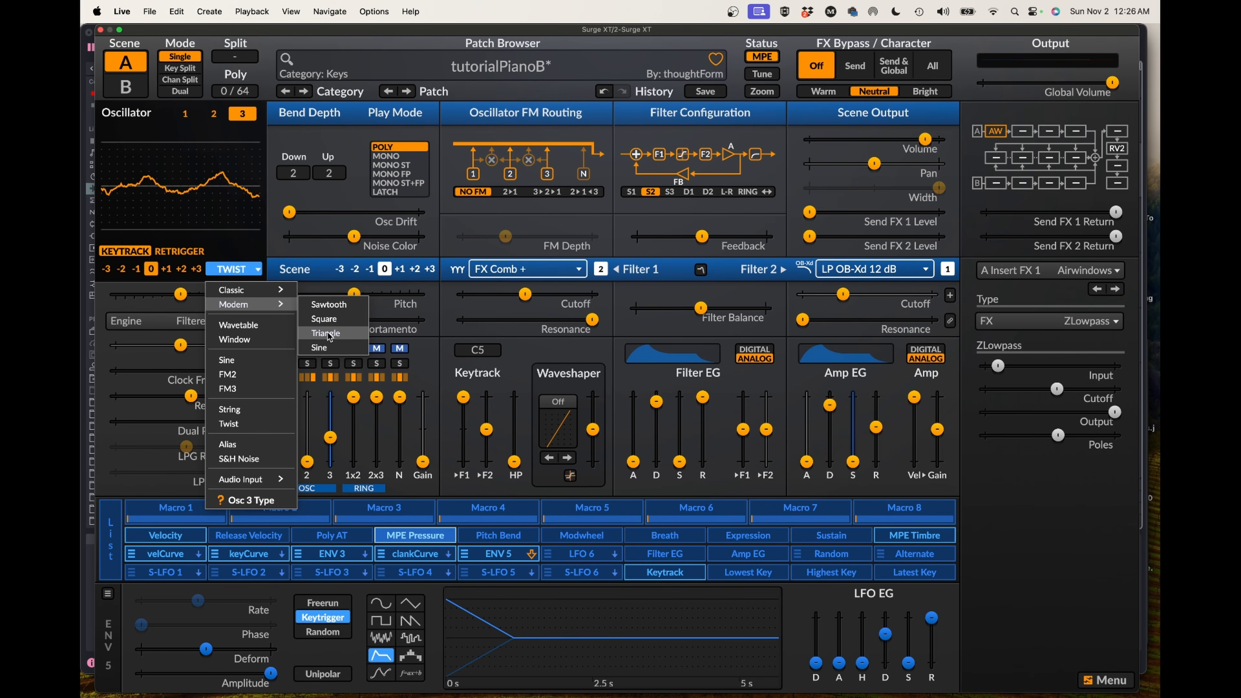
pyautogui.click(328, 331)
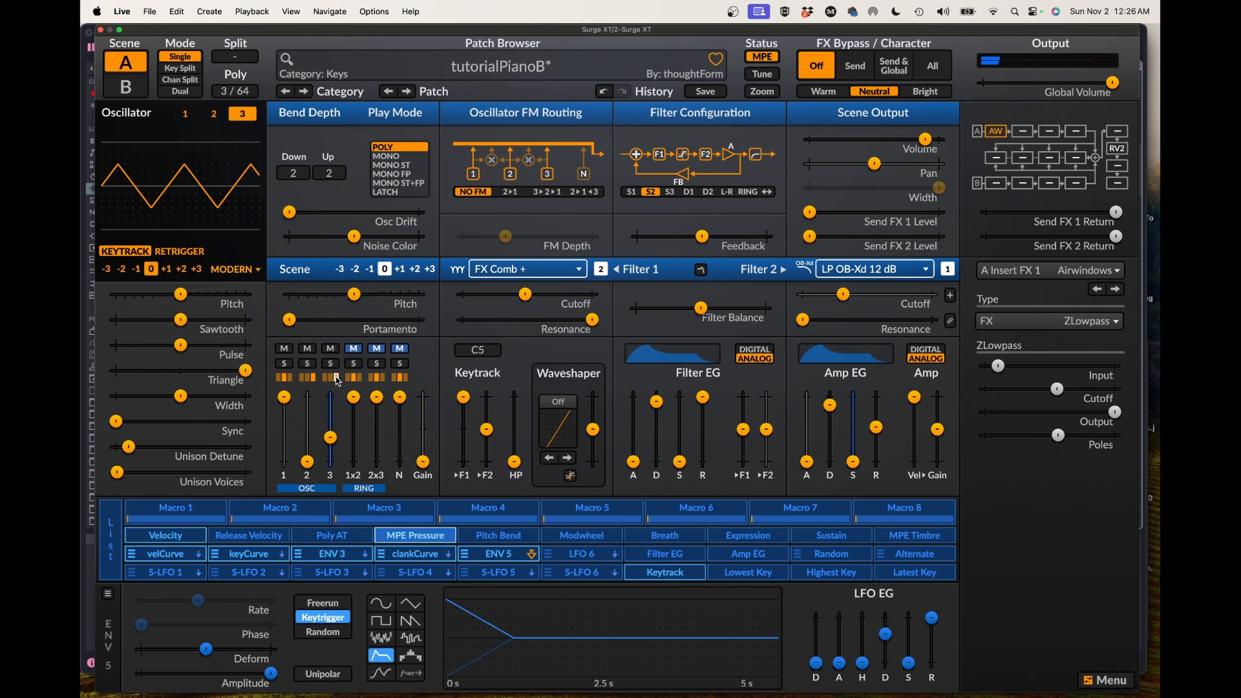
pyautogui.moveTo(330, 437); pyautogui.dragTo(329, 427)
pyautogui.moveTo(329, 426)
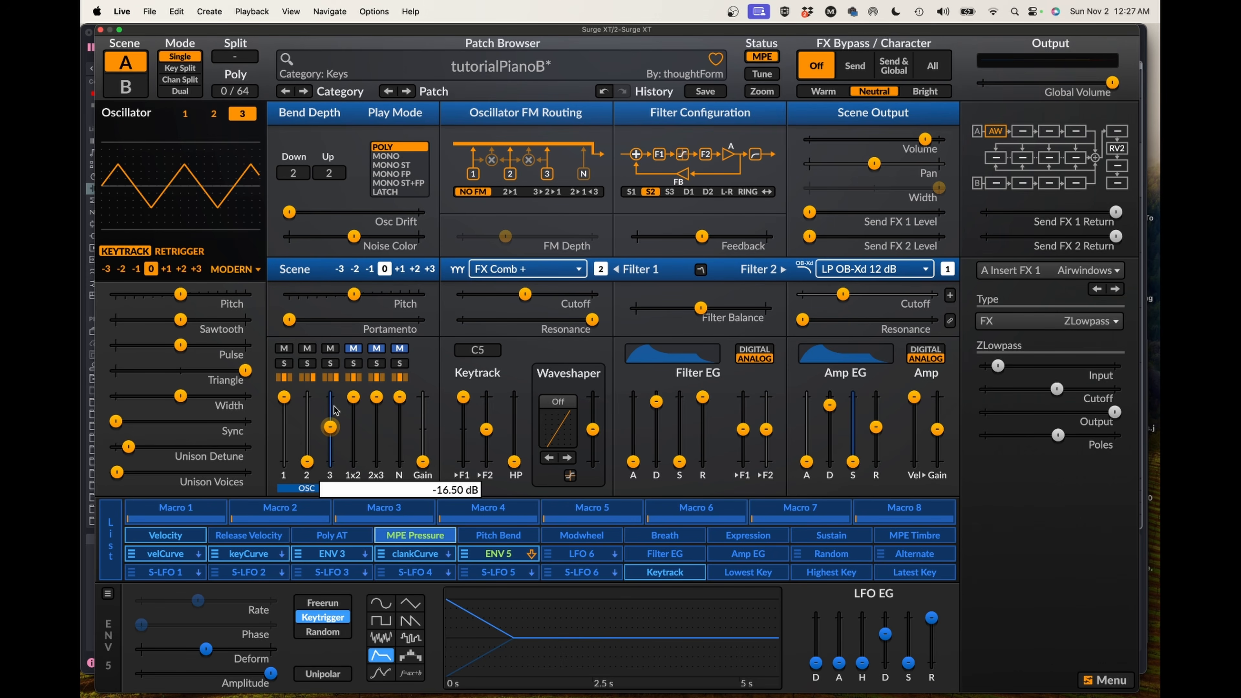
# - Assign velCurve to modulate oscillator 3's mixer level down to -33.96 dB, and raise the base level slightly
pyautogui.click(172, 554)
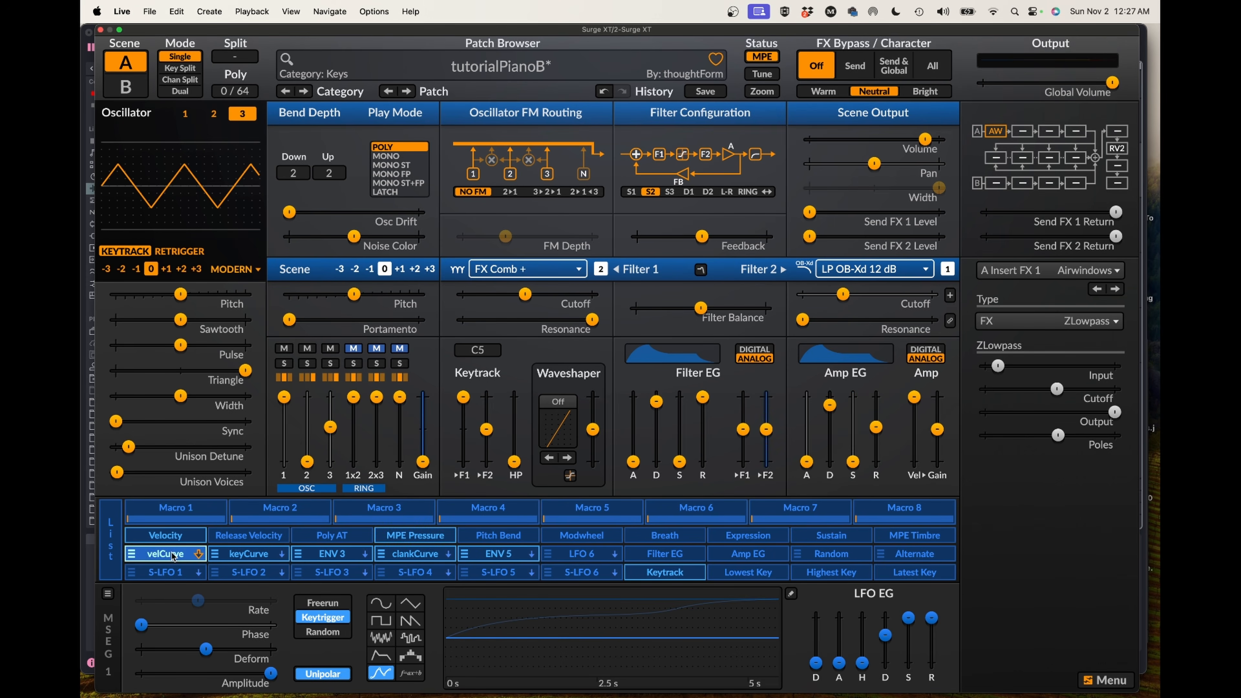
pyautogui.click(172, 554)
pyautogui.moveTo(331, 427); pyautogui.dragTo(330, 442)
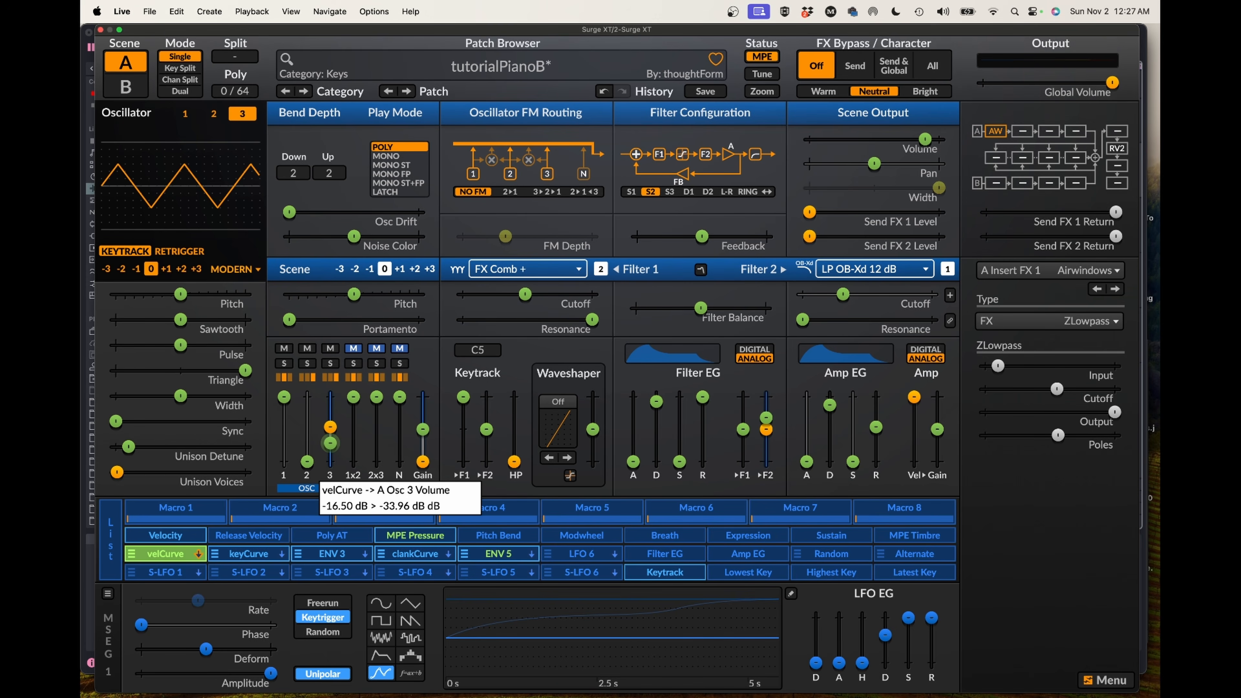
pyautogui.click(166, 554)
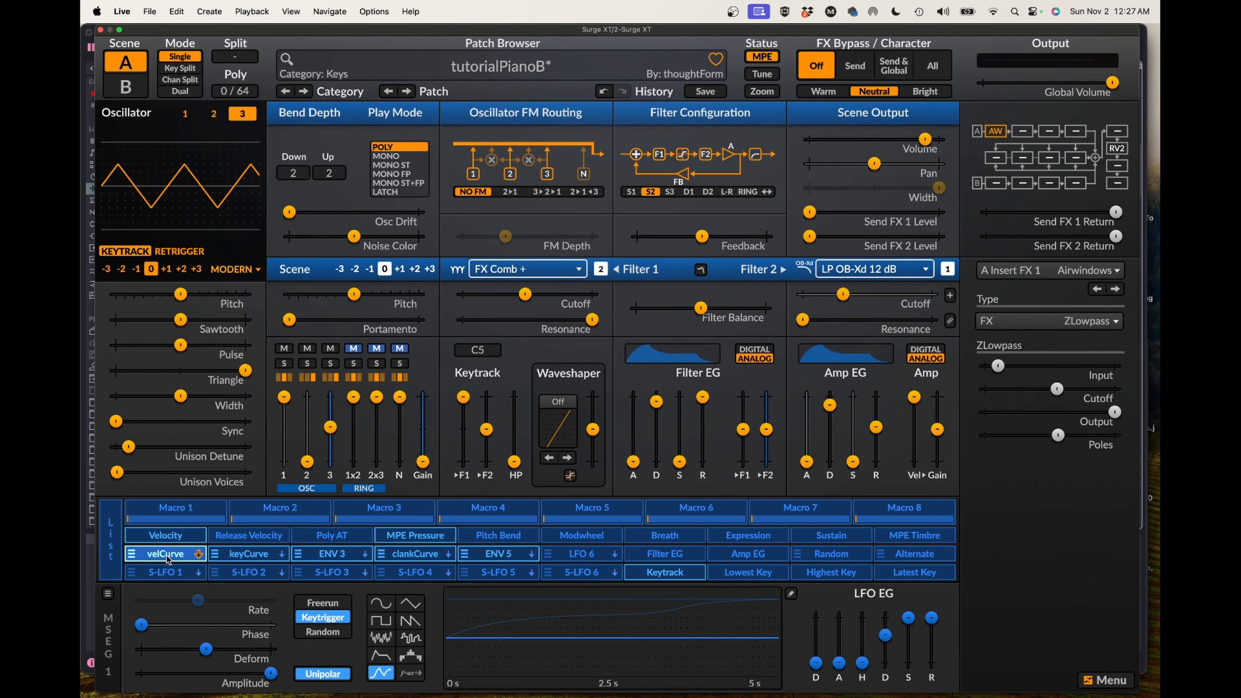
pyautogui.moveTo(330, 427); pyautogui.dragTo(329, 418)
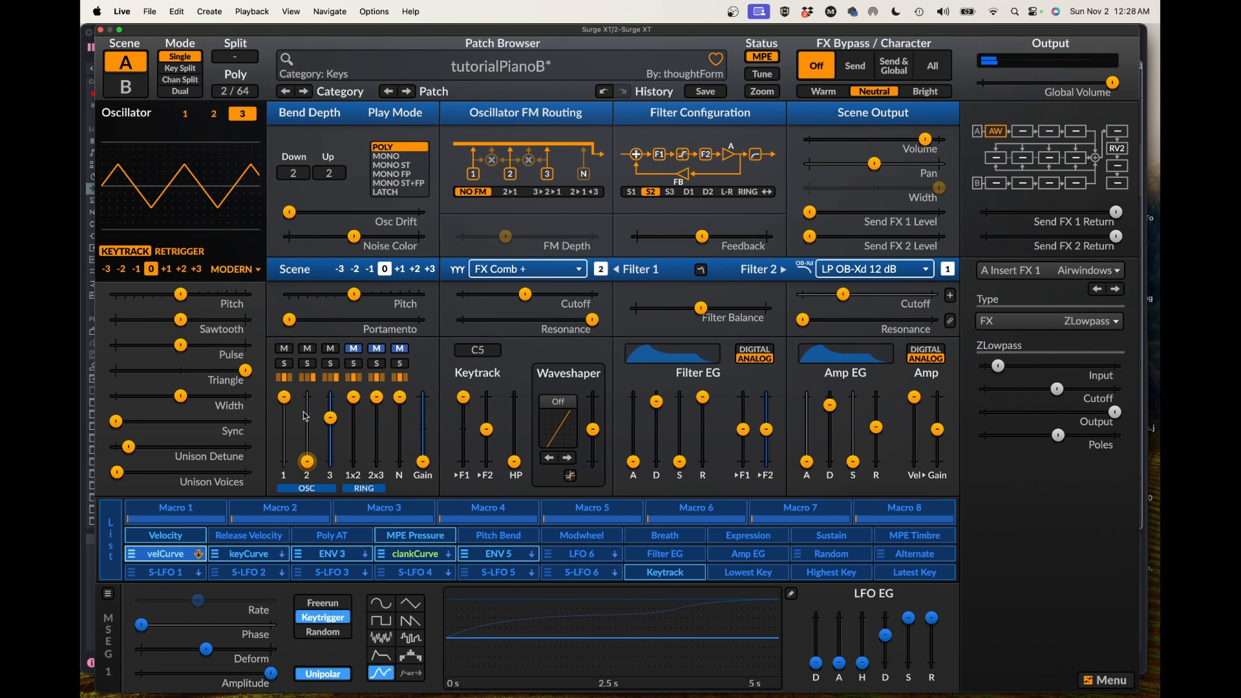
# - Set oscillator 3's octave to +1 and its pitch to 7.00 semitones
pyautogui.click(166, 269)
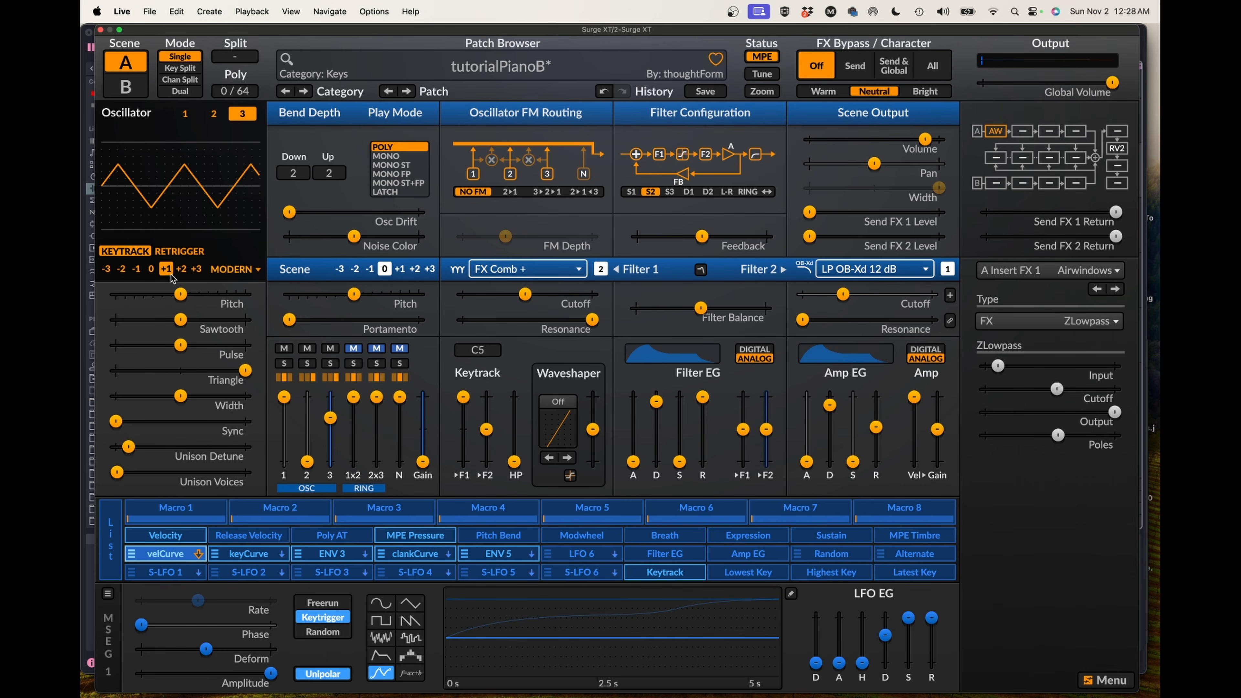
pyautogui.moveTo(186, 300)
pyautogui.moveTo(185, 299); pyautogui.dragTo(245, 299)
pyautogui.moveTo(245, 299)
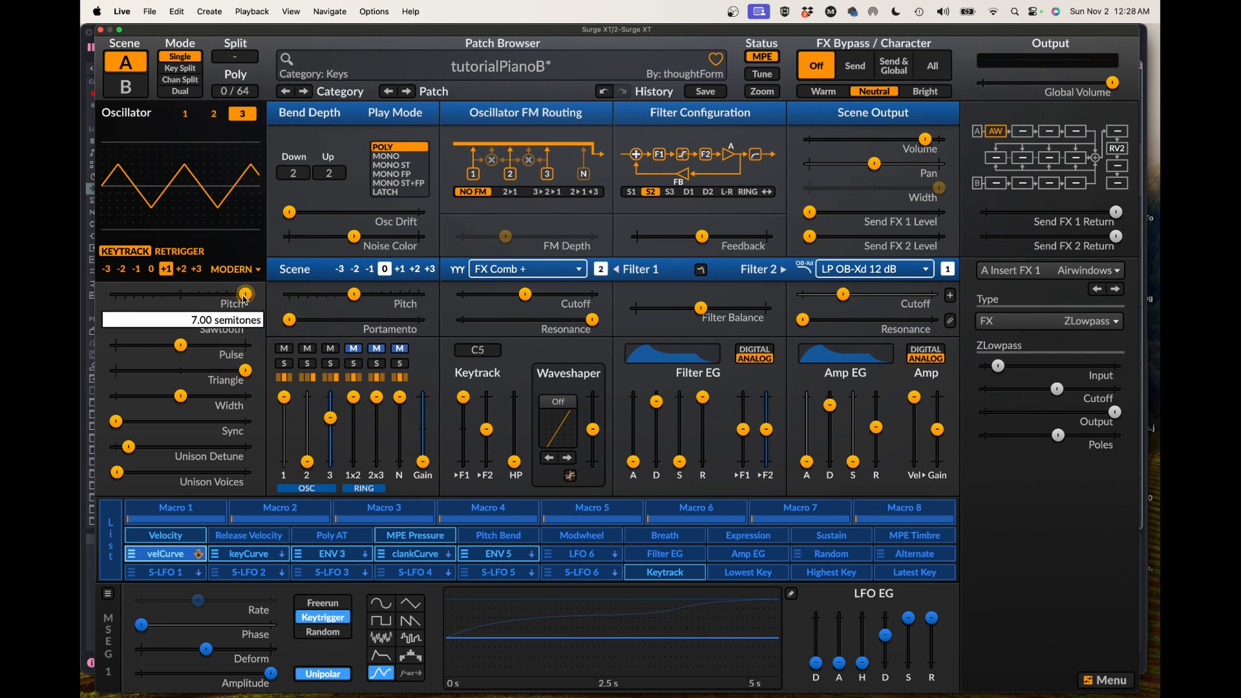